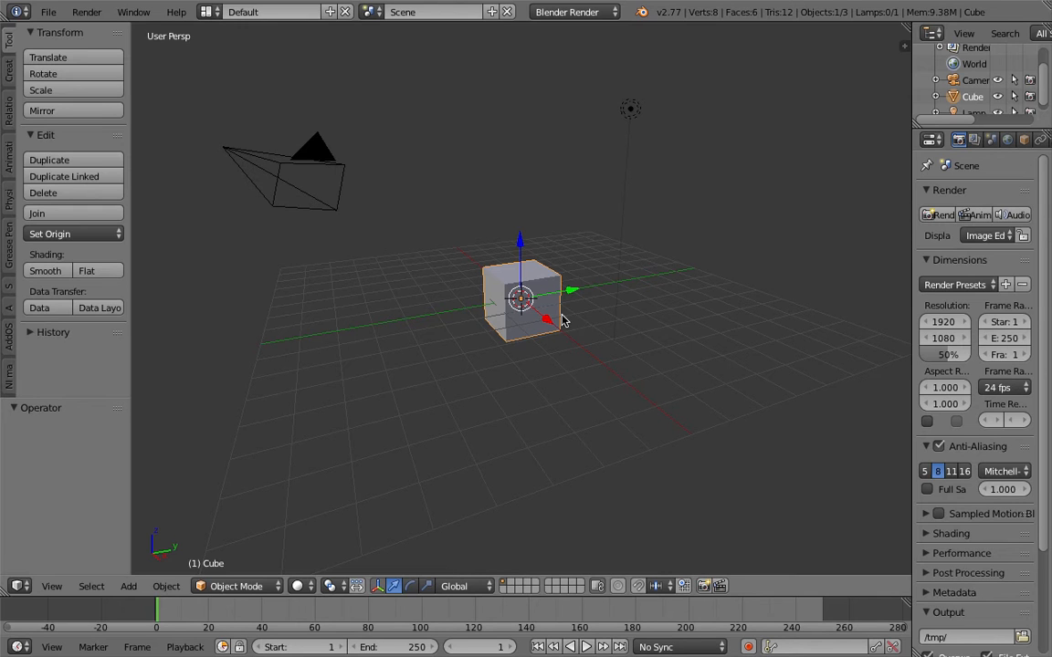
Delete the default cube from the scene
middle_click_drag(566, 347, 535, 325)
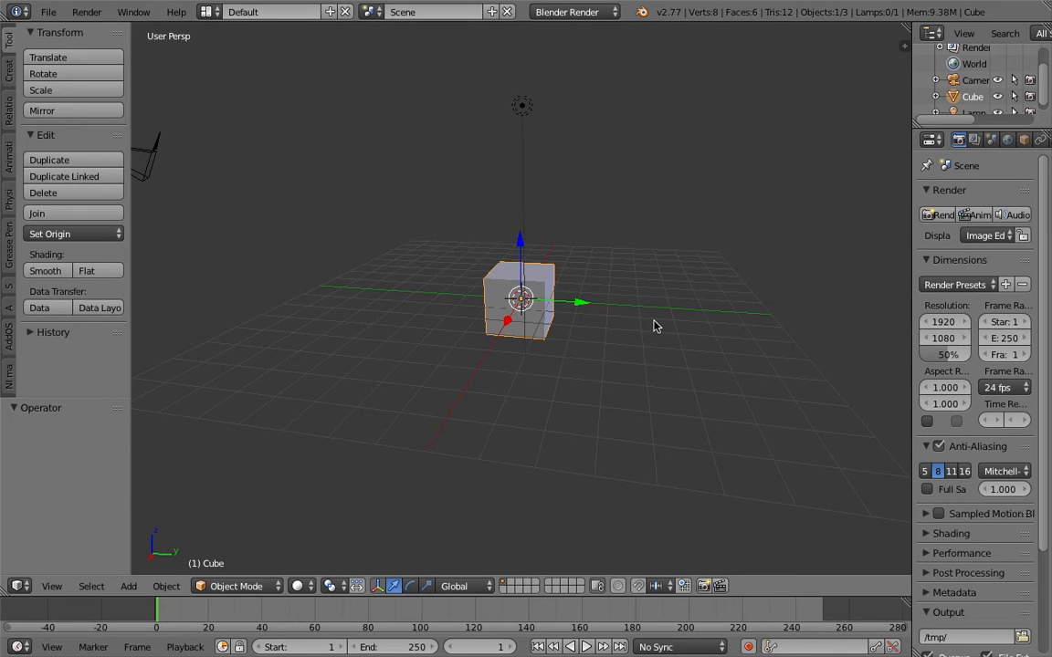
middle_click_drag(456, 270, 528, 297)
scroll(554, 330, "up", 3)
key("Delete")
Select the lamp and the camera together and move both to layer 2
scroll(557, 283, "down", 4)
right_click(621, 194)
right_click(681, 262, "shift")
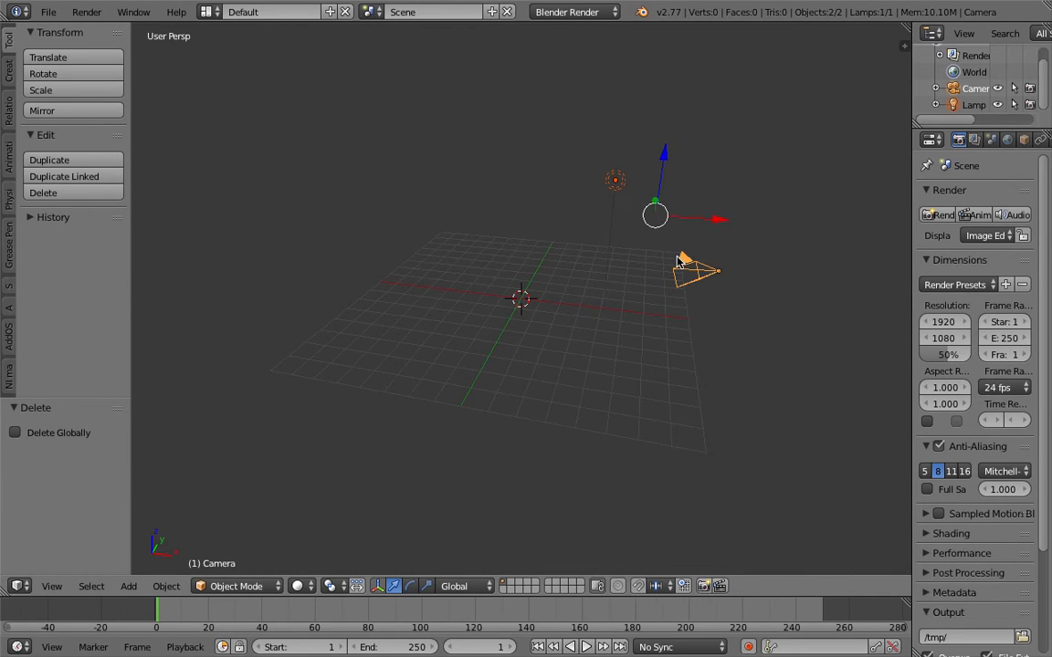
key("m")
key("2")
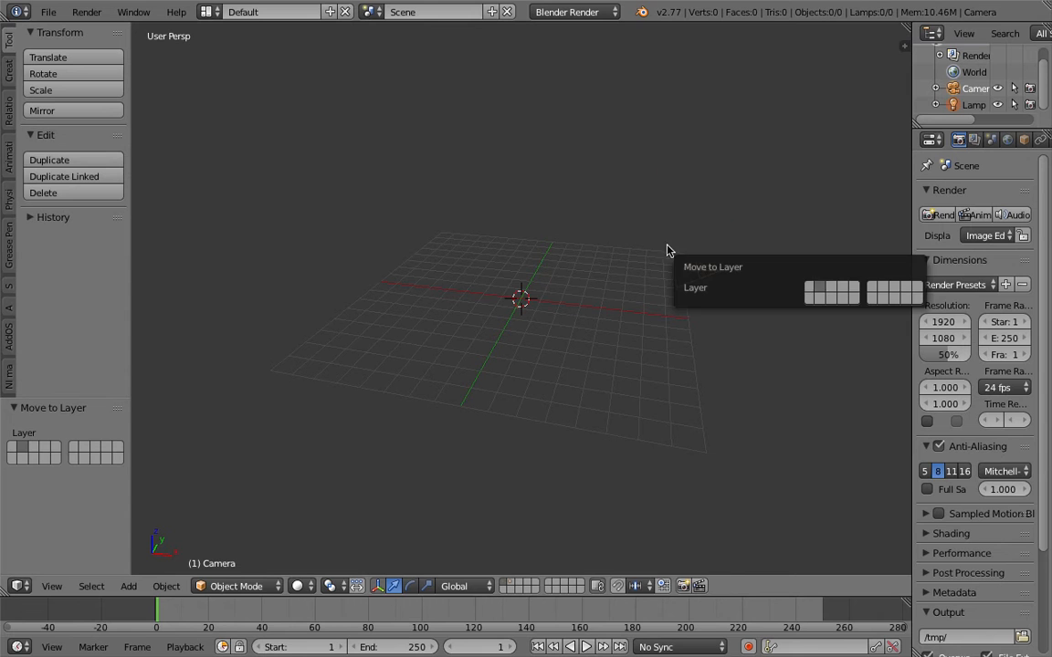
left_click(595, 198)
Switch the screen layout to Compositing and create a new Sverchok node tree in the node editor
left_click(209, 12)
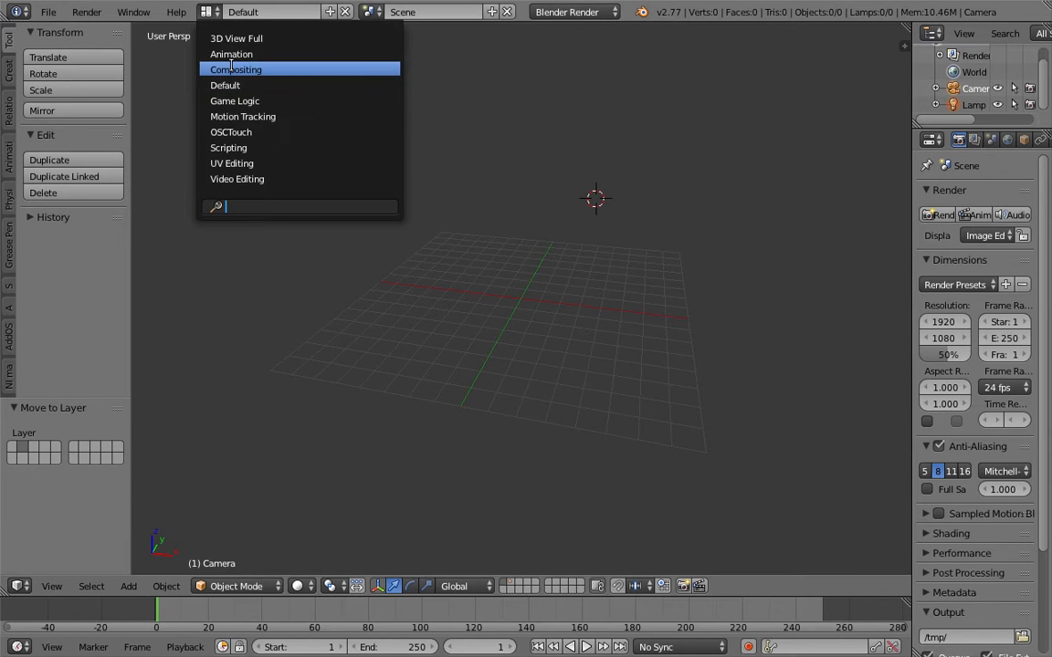
left_click(231, 69)
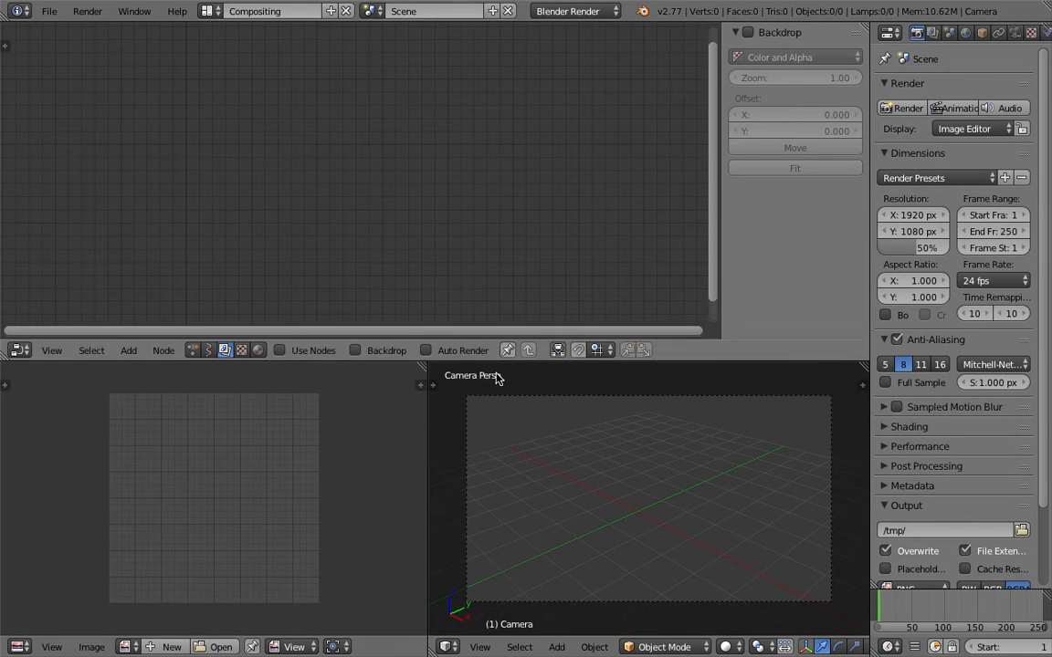
scroll(538, 400, "up", 3)
middle_click_drag(538, 402, 583, 404)
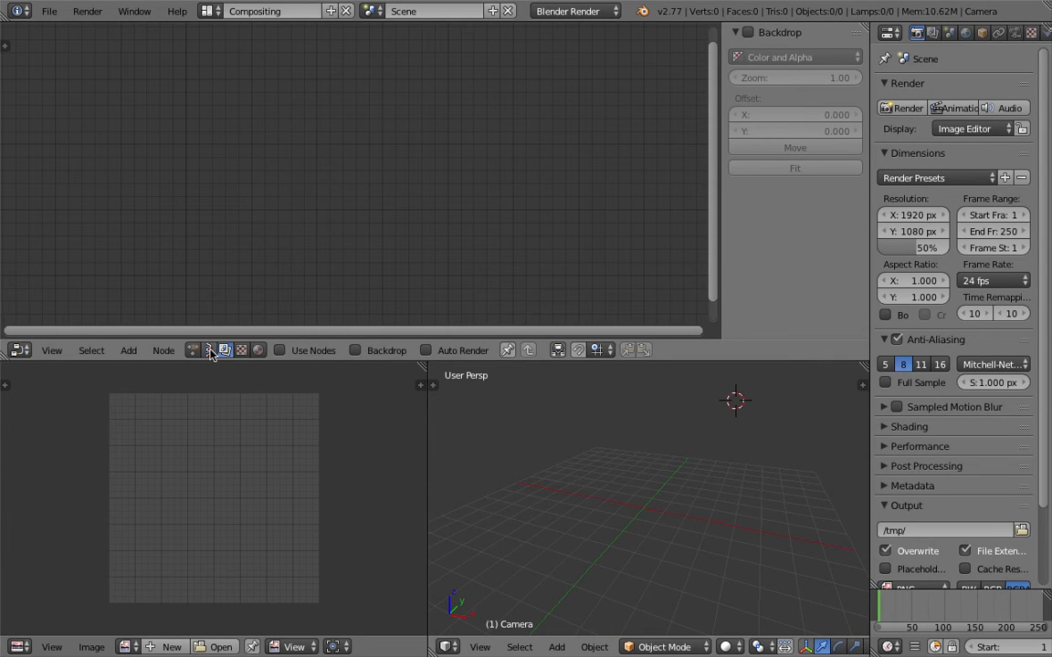
left_click(210, 352)
middle_click_drag(587, 450, 585, 416)
left_click(317, 350)
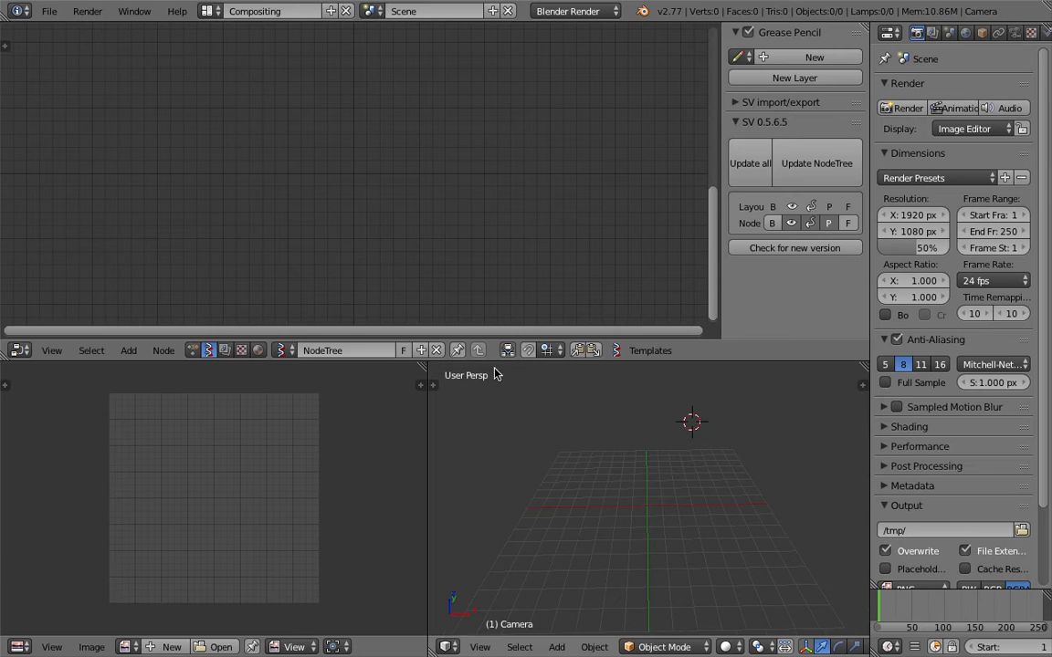
key("alt+space")
type("grid")
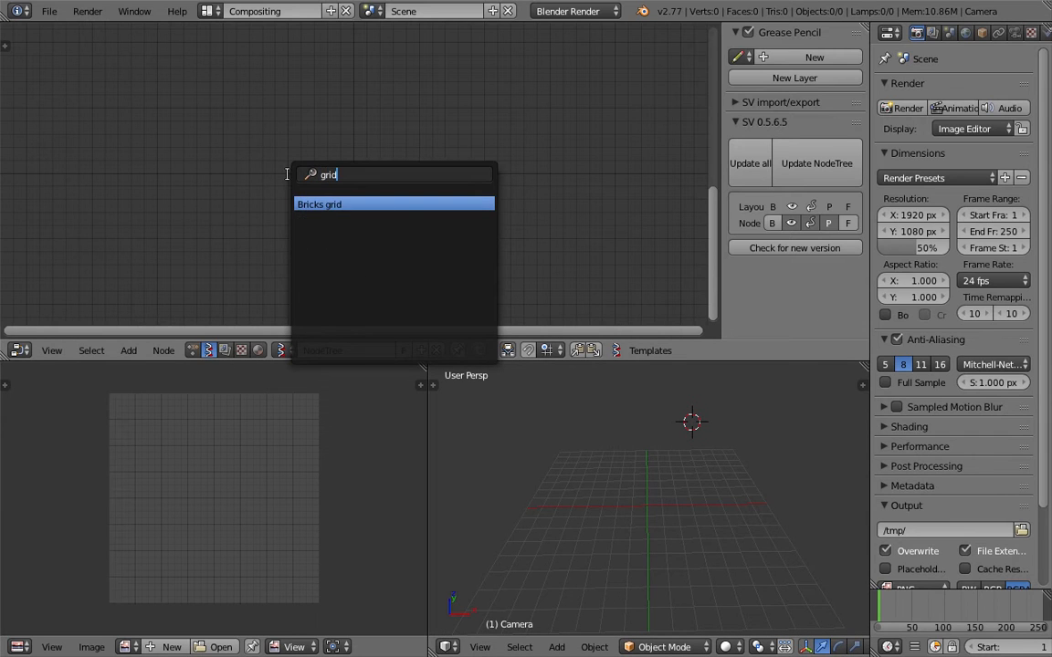
key("Escape")
Add a Plane generator node to the empty node tree
key("shift+a")
left_click(280, 143)
type("plan")
key("Return")
left_click(139, 113)
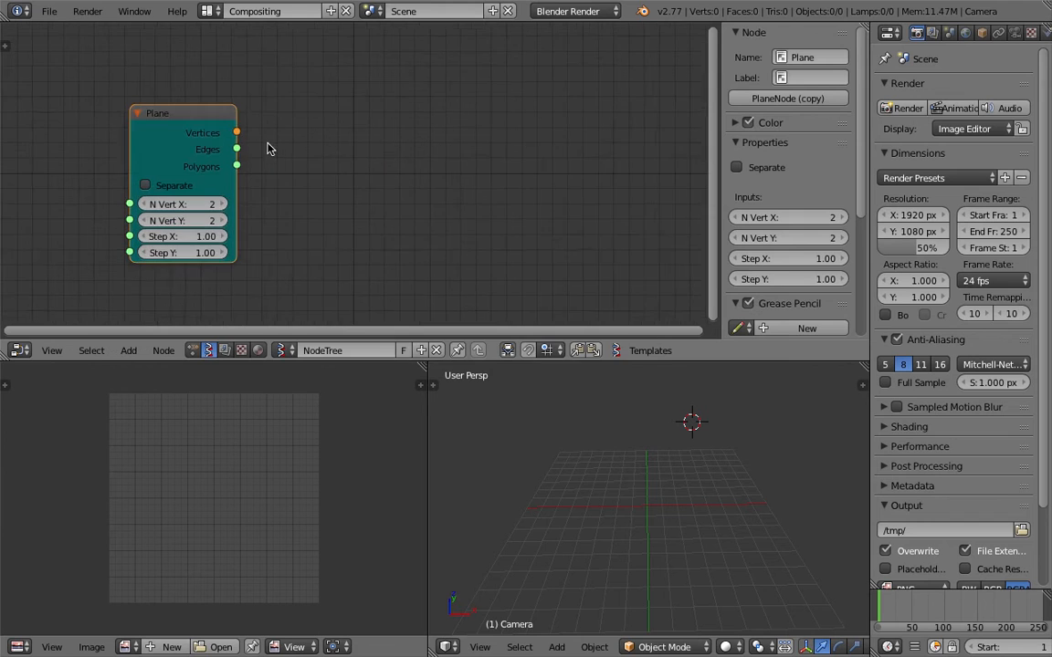
Add a Viewer Draw node and feed it the Plane node's Vertices and Polygons through its vertices and edg_pol inputs
key("alt+space")
type("view")
key("Return")
left_click(388, 82)
left_click_drag(247, 135, 381, 192)
left_click_drag(244, 167, 381, 209)
scroll(719, 539, "up", 4)
mouse_move(699, 528)
middle_mouse_down()
mouse_move(708, 538)
mouse_move(670, 541)
middle_mouse_up()
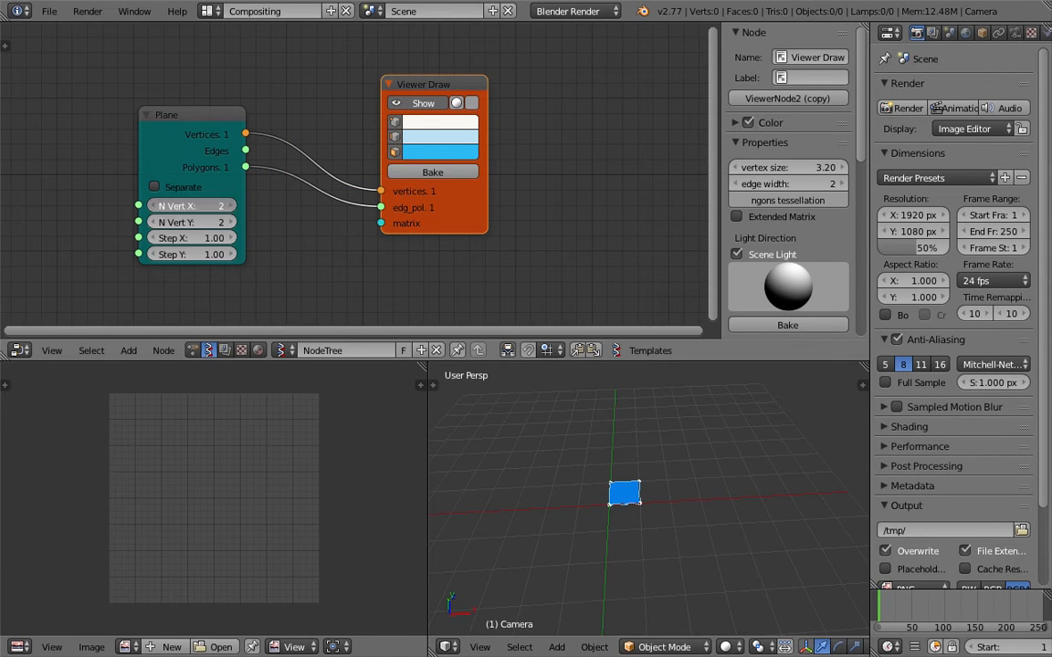
Raise the Plane node's N Vert X and N Vert Y to 5 each
left_click(233, 207)
left_click(233, 208)
left_click(233, 207)
left_click(232, 223)
left_click(232, 223)
left_click(232, 223)
scroll(703, 473, "down", 2)
middle_click_drag(712, 477, 584, 457, "shift")
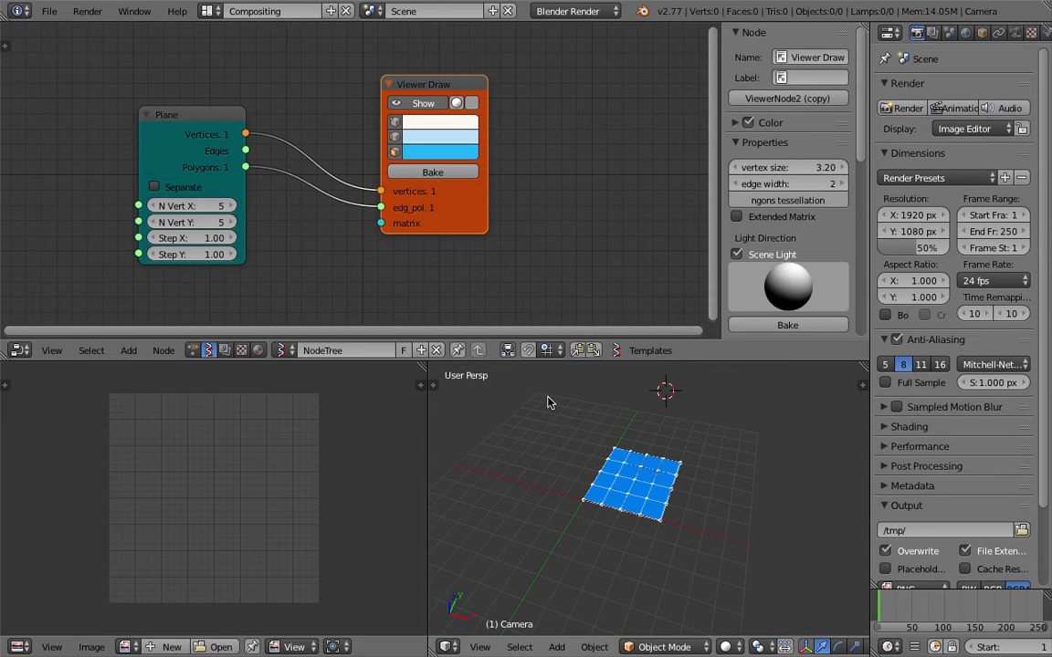
Save the project to the Desktop as sv_function_listMasking_001.blend
left_click(46, 13)
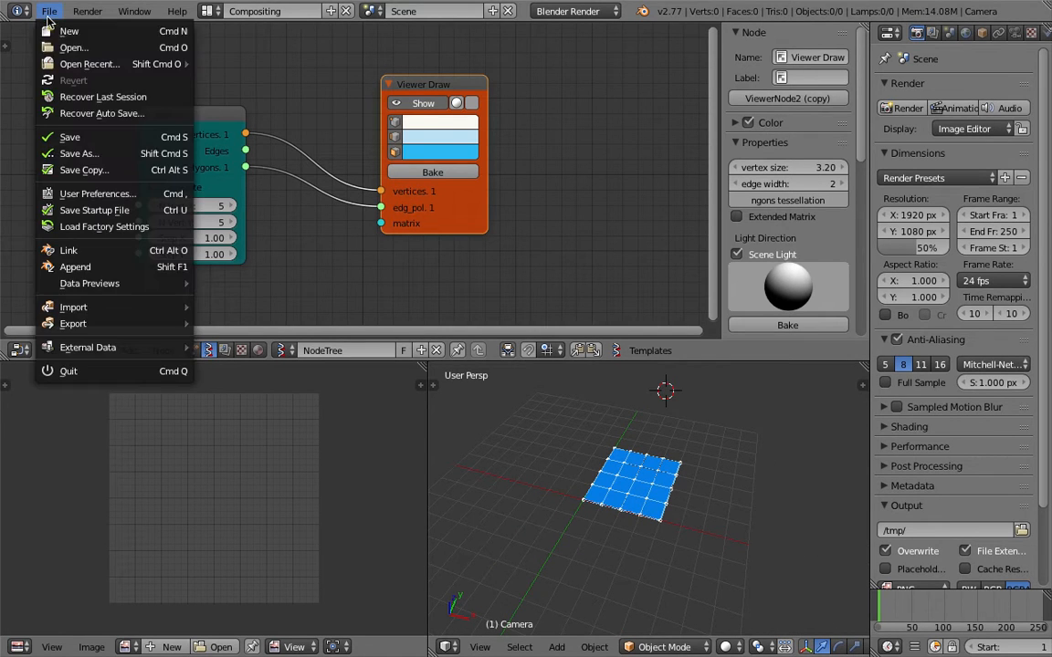
left_click(125, 160)
left_click(242, 73)
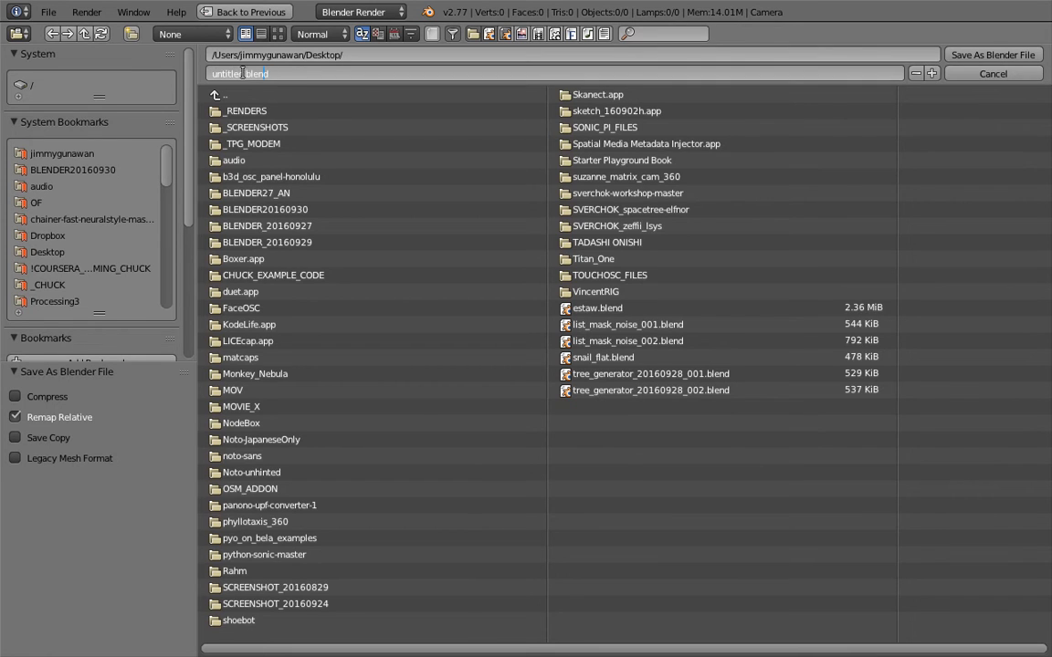
left_click_drag(242, 73, 133, 72)
type("sv_function_listMasking_001")
key("Return")
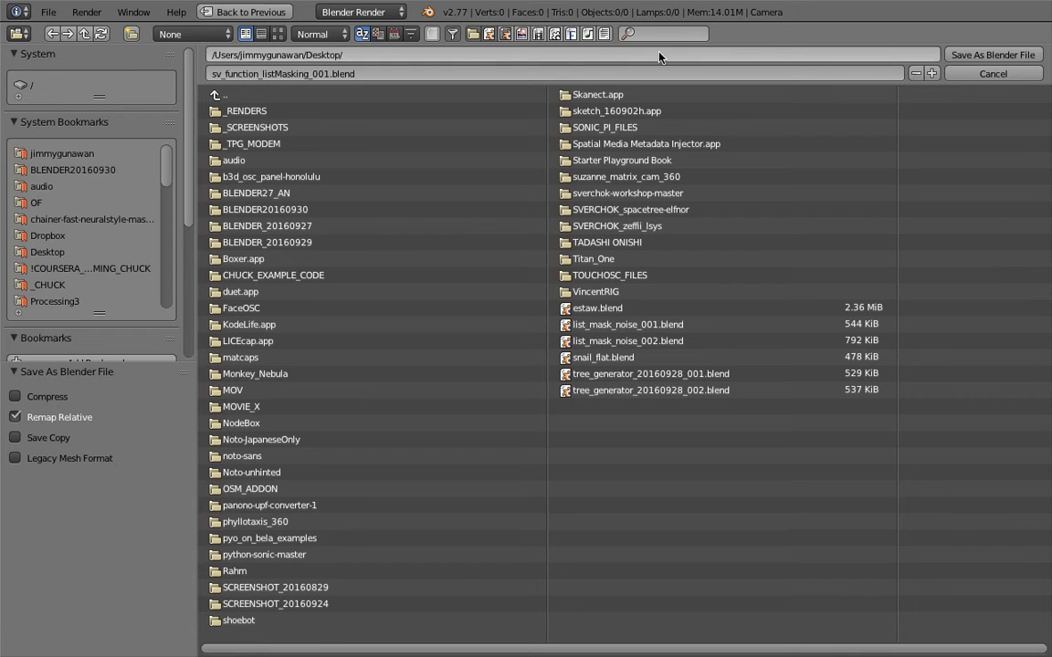
left_click(966, 57)
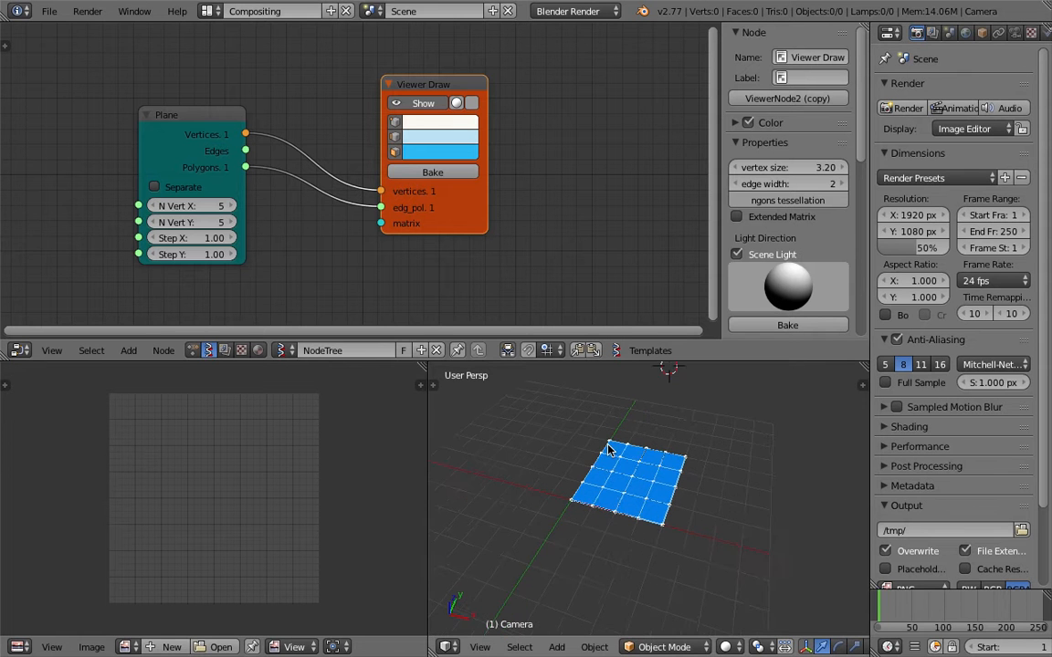
Enlarge the 3D view area by shrinking the image editor and the node editor
left_click_drag(427, 425, 343, 402)
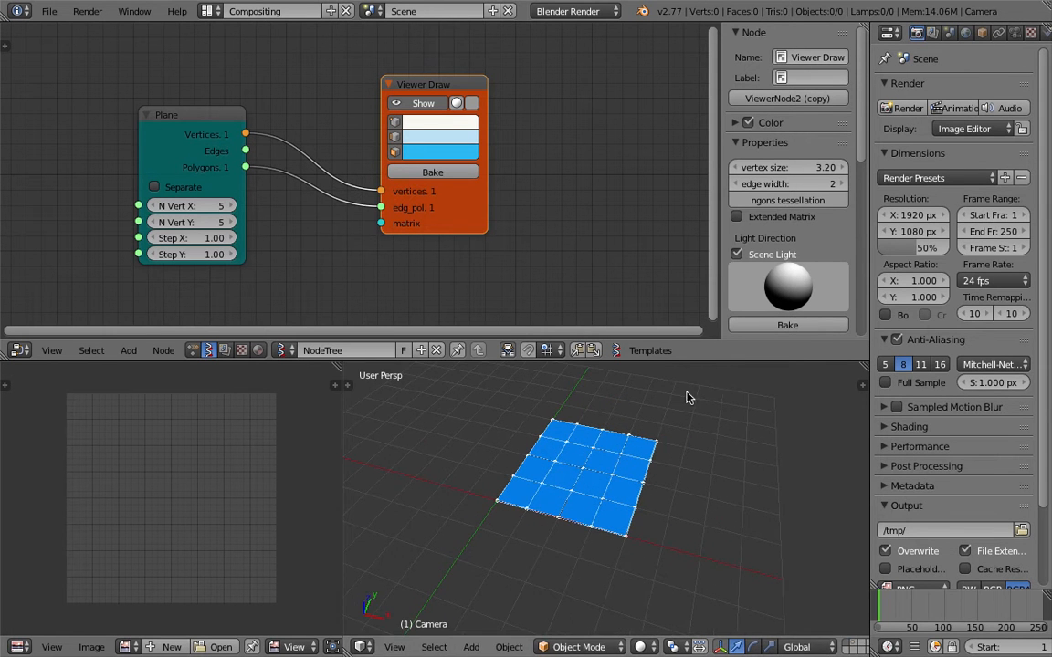
left_click_drag(716, 362, 717, 267)
scroll(661, 374, "down", 2)
middle_click_drag(658, 376, 665, 421, "shift")
Set both N Vert X and N Vert Y of the Plane node to 10
left_click_drag(214, 159, 213, 172)
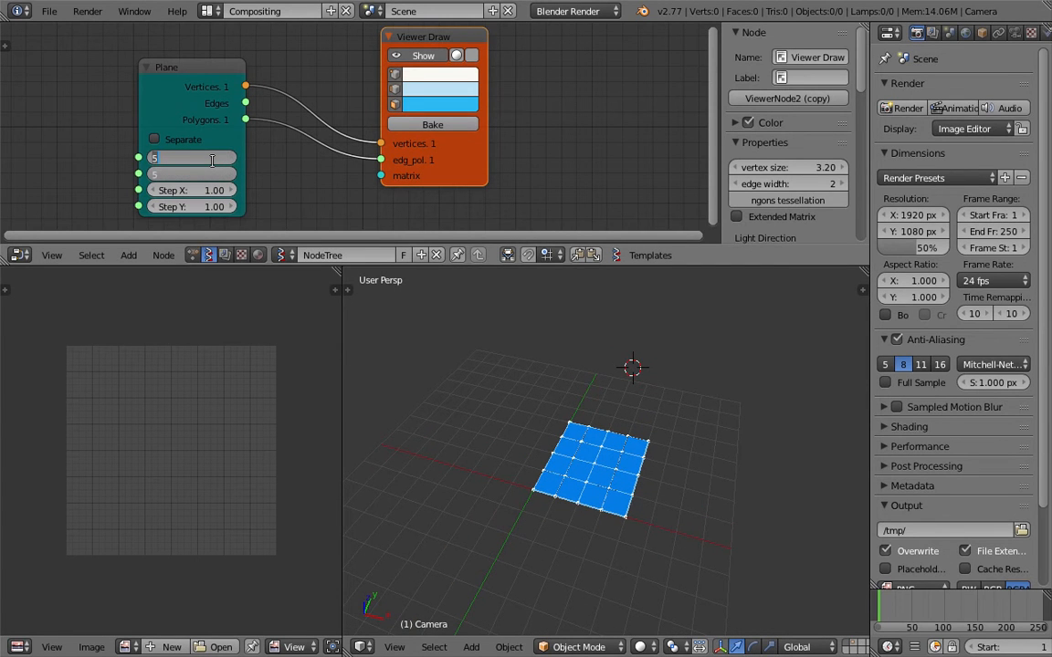
type("10")
key("Return")
middle_click_drag(645, 443, 567, 448, "shift")
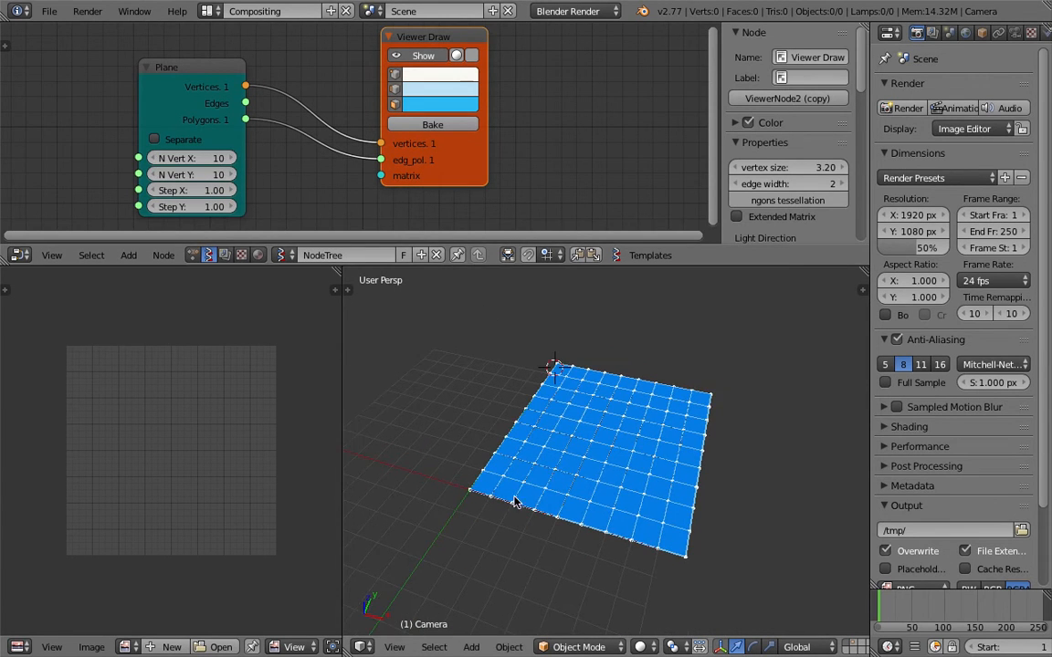
middle_click_drag(639, 541, 731, 447)
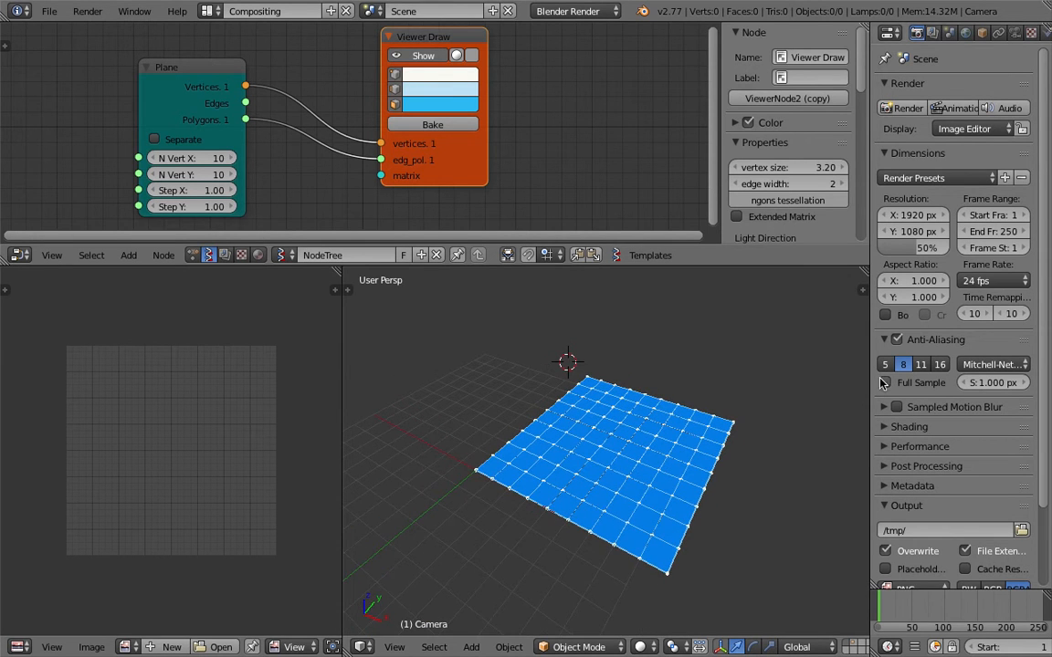
Narrow the Properties editor and give the node editor more height
left_click_drag(873, 382, 928, 365)
scroll(536, 206, "down", 2)
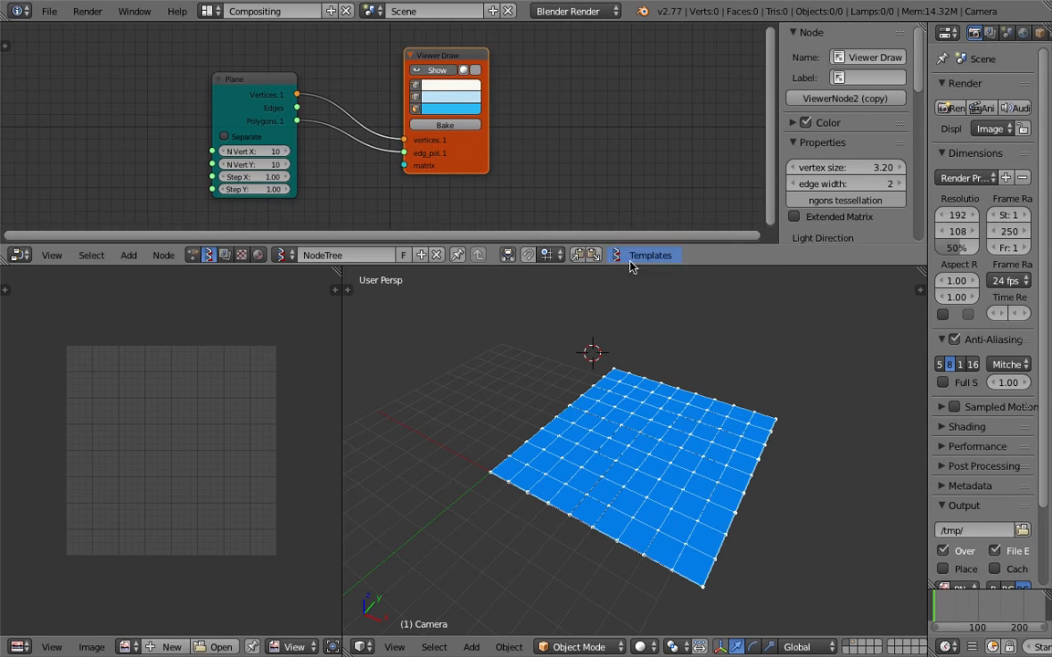
left_click_drag(634, 266, 634, 341)
middle_click_drag(643, 459, 639, 413)
Add a List Mask (out) node in the empty space beyond the Viewer Draw node
middle_click_drag(608, 212, 475, 165)
key("shift+a")
left_click(475, 165)
type("list m")
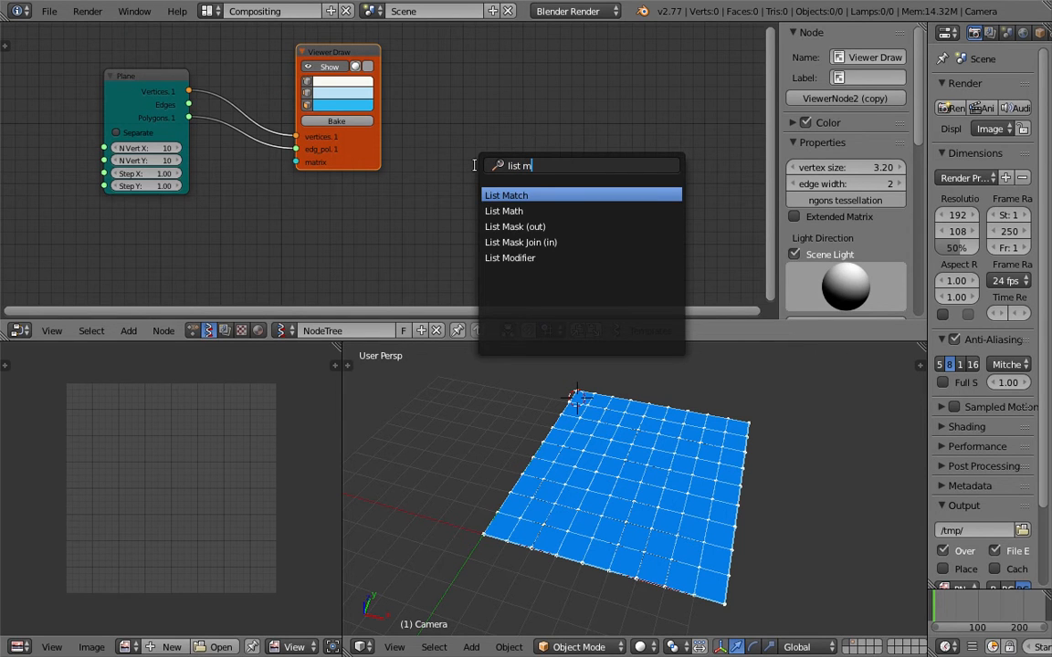
key("Down")
key("Down")
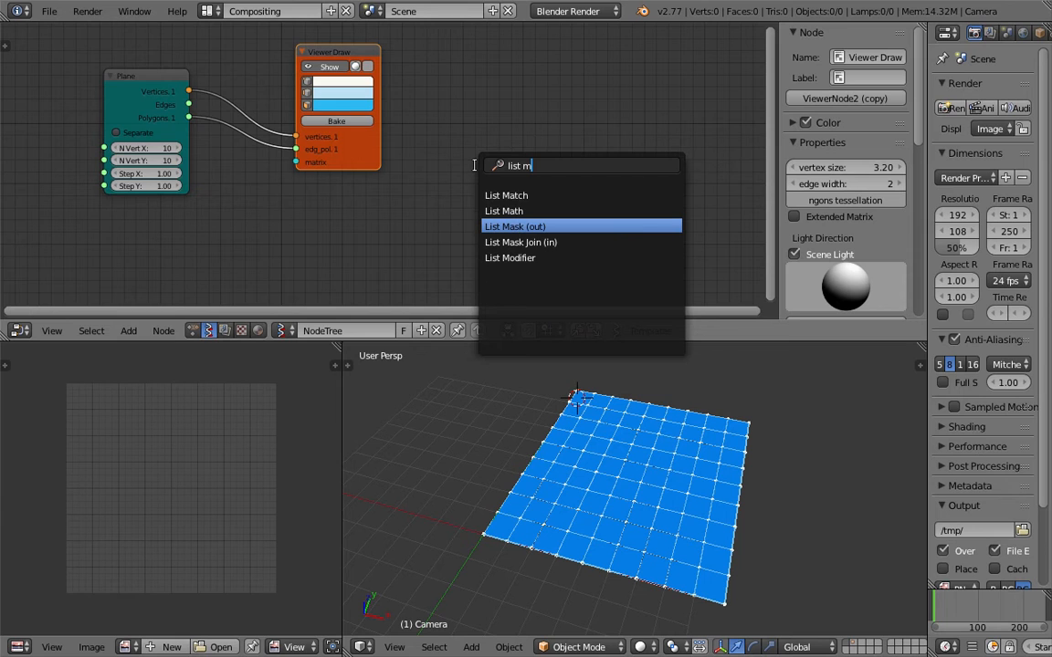
key("Down")
key("Up")
key("Return")
left_click(452, 125)
Add a Mask Vertices node near the List Mask (out) node
middle_click_drag(570, 99, 512, 106)
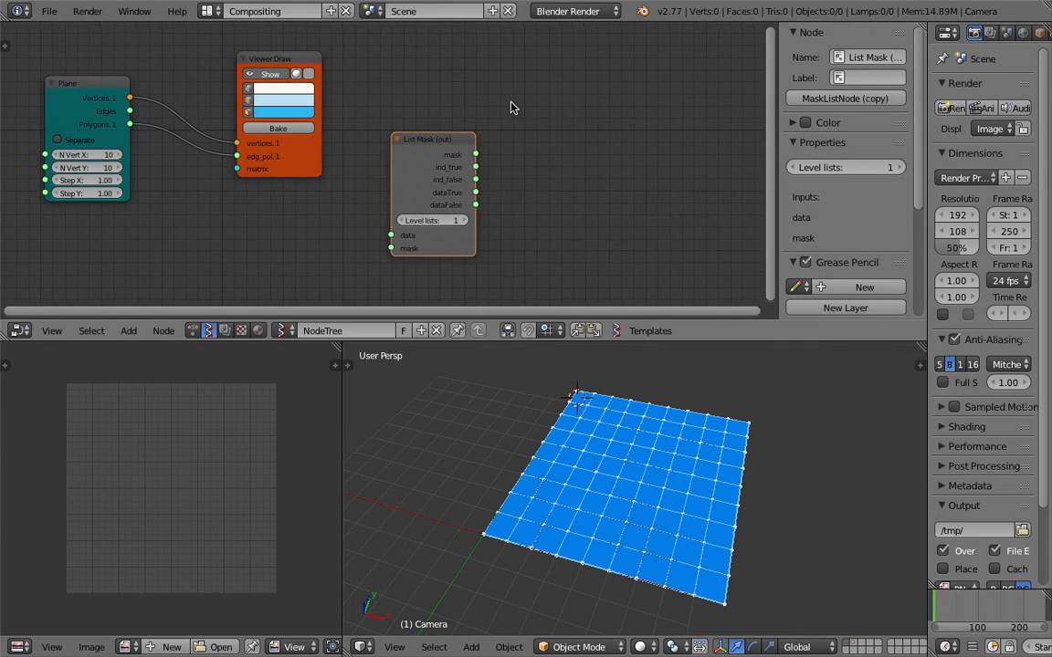
key("shift+a")
left_click(509, 104)
type("verti")
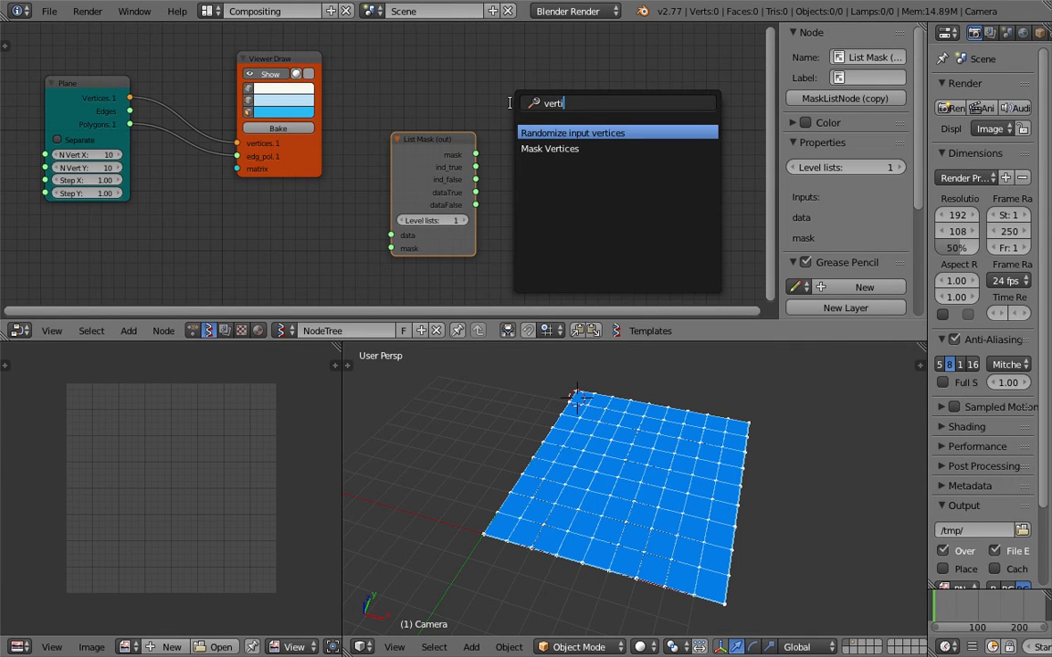
key("Down")
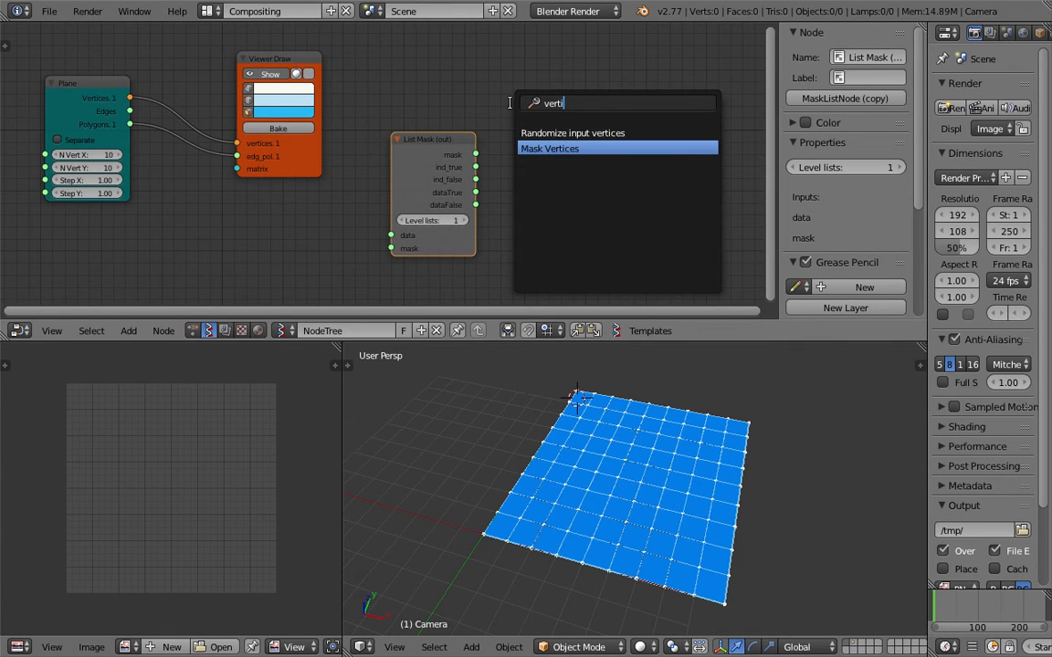
key("Return")
left_click(451, 110)
Arrange the two mask nodes in a column with Mask Vertices above List Mask (out)
left_click_drag(446, 146, 475, 187)
middle_click_drag(502, 139, 480, 151)
left_click_drag(500, 125, 460, 140)
middle_click_drag(439, 139, 462, 146)
scroll(462, 147, "down", 1)
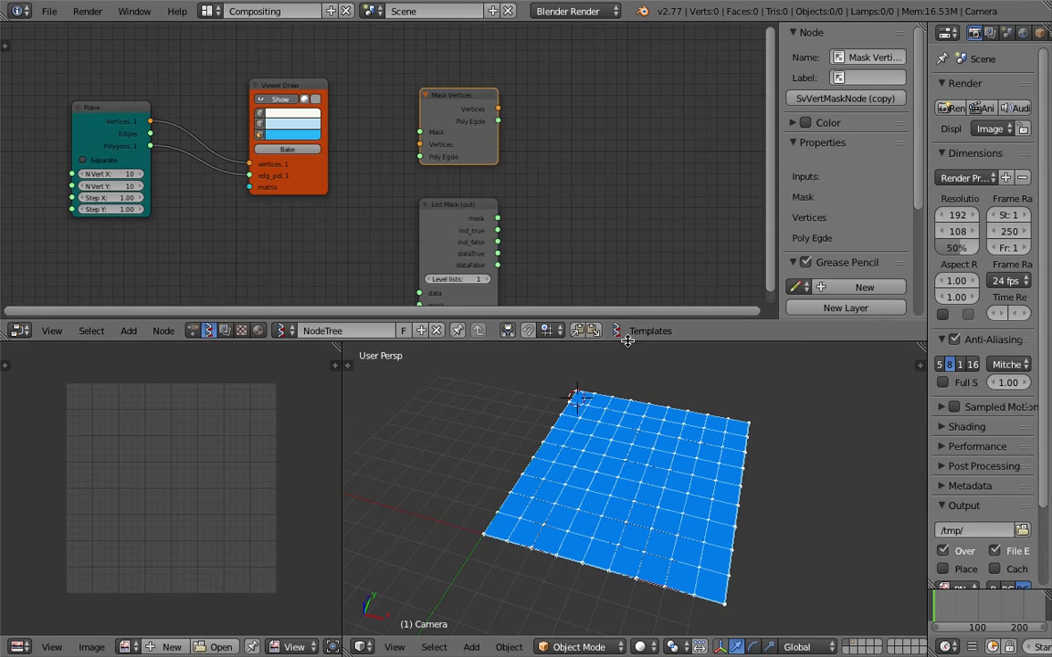
Increase the node editor's height and collapse its node properties sidebar to free up workspace
left_click_drag(628, 341, 627, 403)
middle_click_drag(546, 295, 563, 261)
scroll(539, 265, "up", 1)
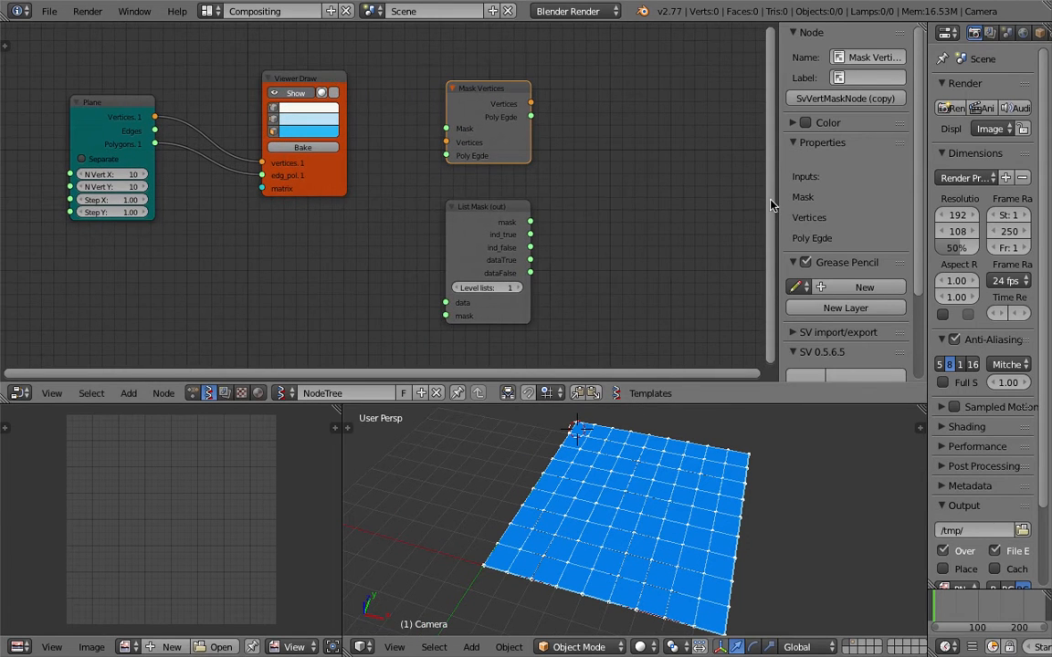
left_click_drag(775, 197, 943, 195)
middle_click_drag(703, 202, 678, 192)
scroll(662, 186, "up", 1)
middle_click_drag(729, 450, 698, 468)
middle_click_drag(479, 228, 487, 219)
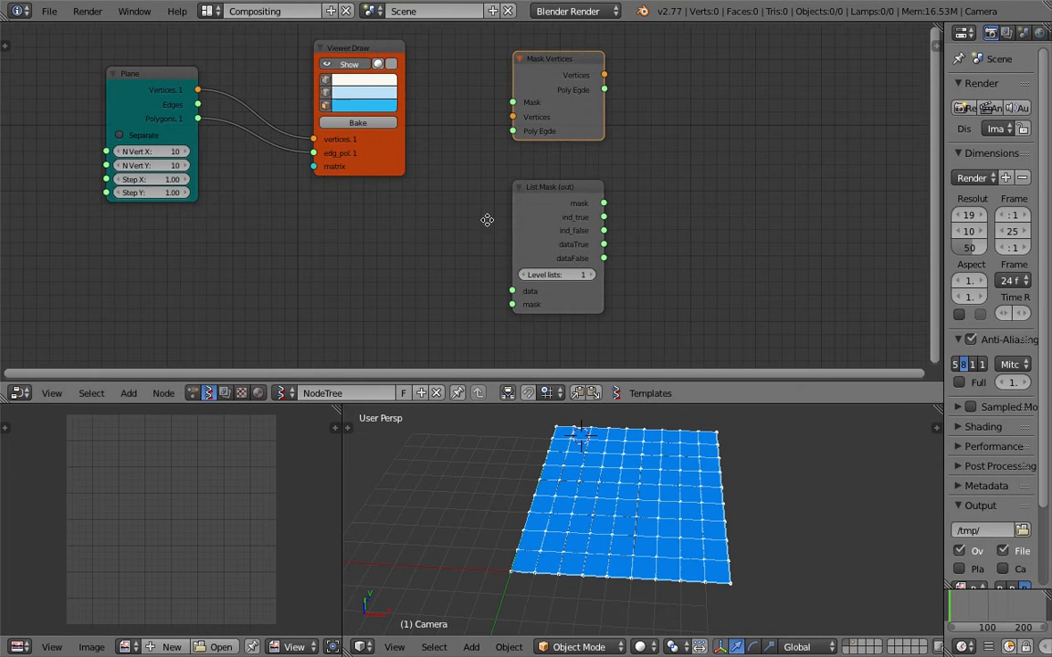
Reduce the node editor's height slightly and save the project over the existing file
mouse_move(558, 186)
left_mouse_down()
mouse_move(540, 185)
mouse_move(557, 180)
left_mouse_up()
left_click_drag(639, 403, 640, 374)
middle_click_drag(602, 311, 671, 293)
scroll(618, 300, "up", 1)
key("ctrl+s")
left_click(671, 300)
middle_click_drag(542, 234, 604, 209)
scroll(576, 205, "up", 2)
scroll(589, 213, "down", 1)
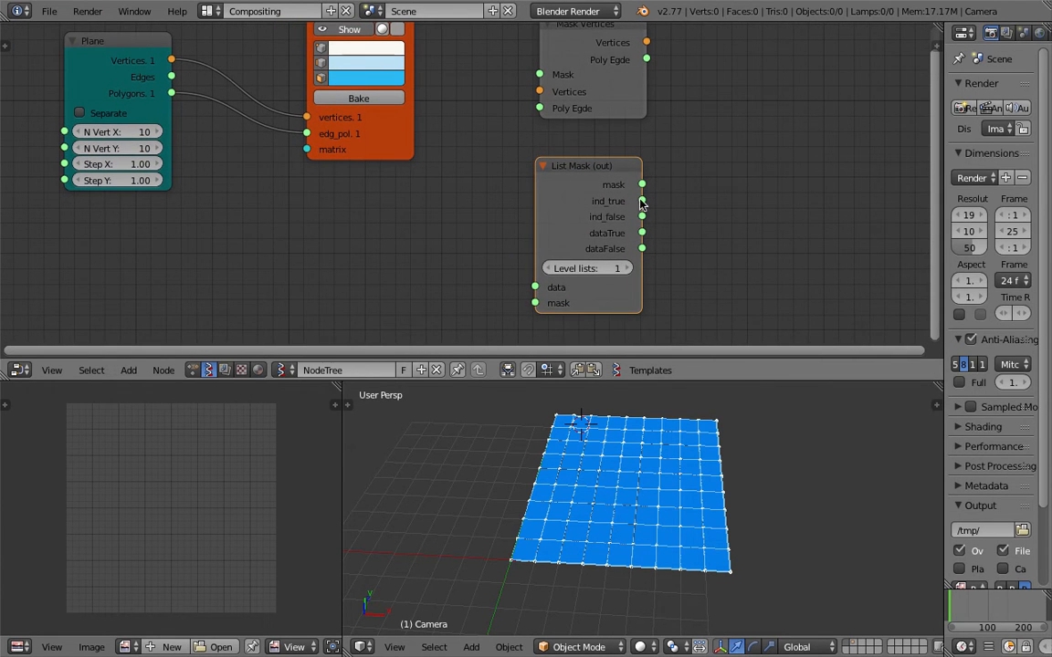
scroll(624, 188, "down", 1)
middle_click_drag(610, 177, 613, 191)
left_click_drag(588, 105, 595, 108)
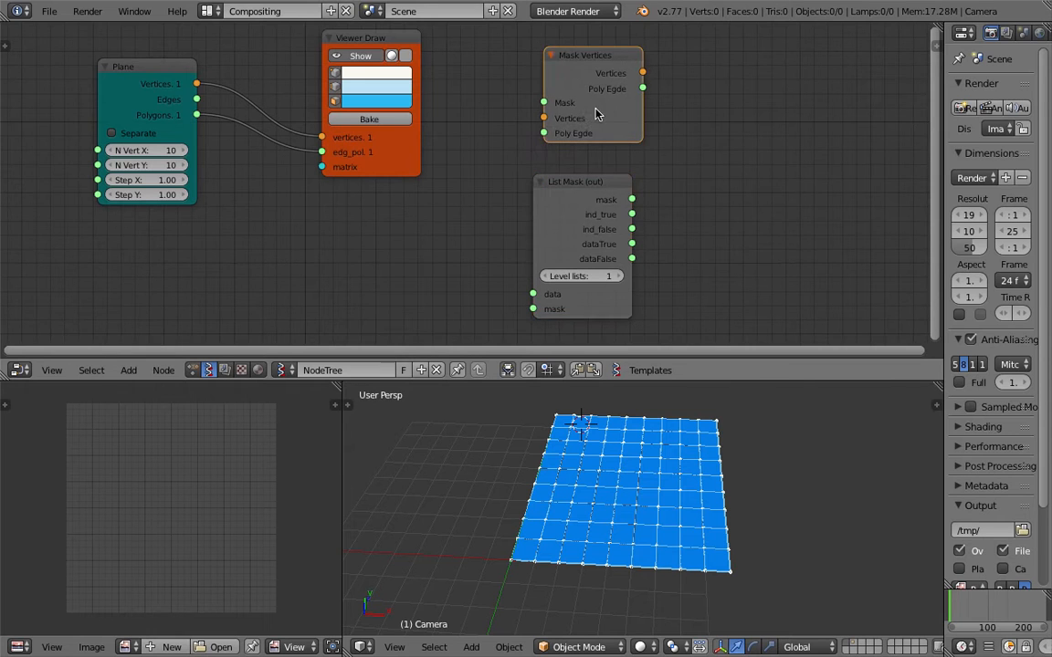
scroll(601, 116, "down", 1)
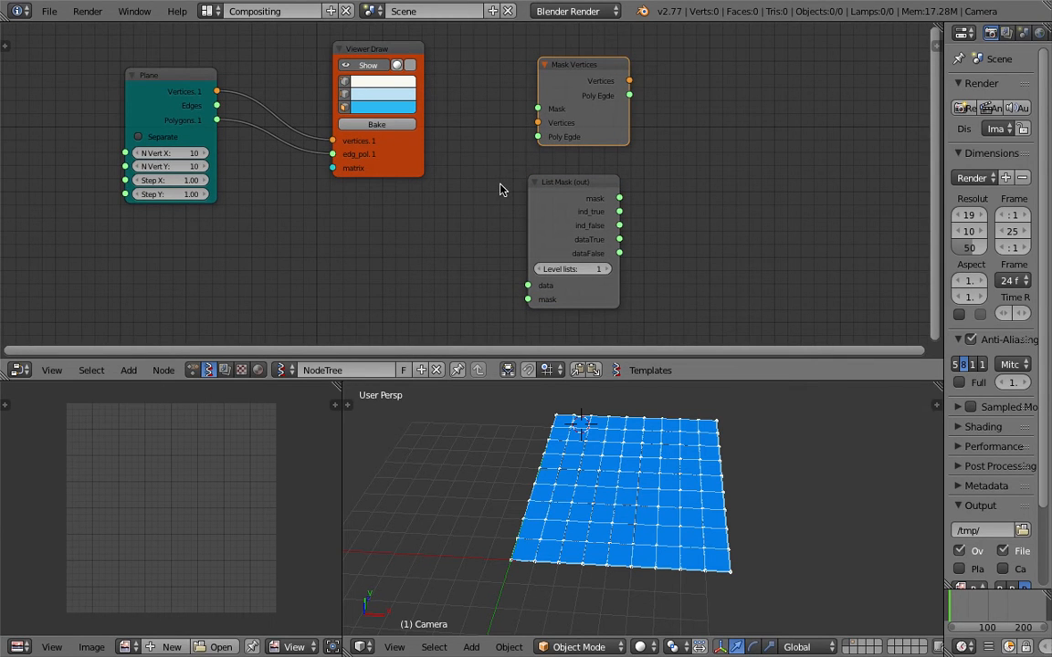
Move the Viewer Draw node to the far side of the mask nodes and raise Mask Vertices above the viewer links
left_click_drag(406, 157, 361, 165)
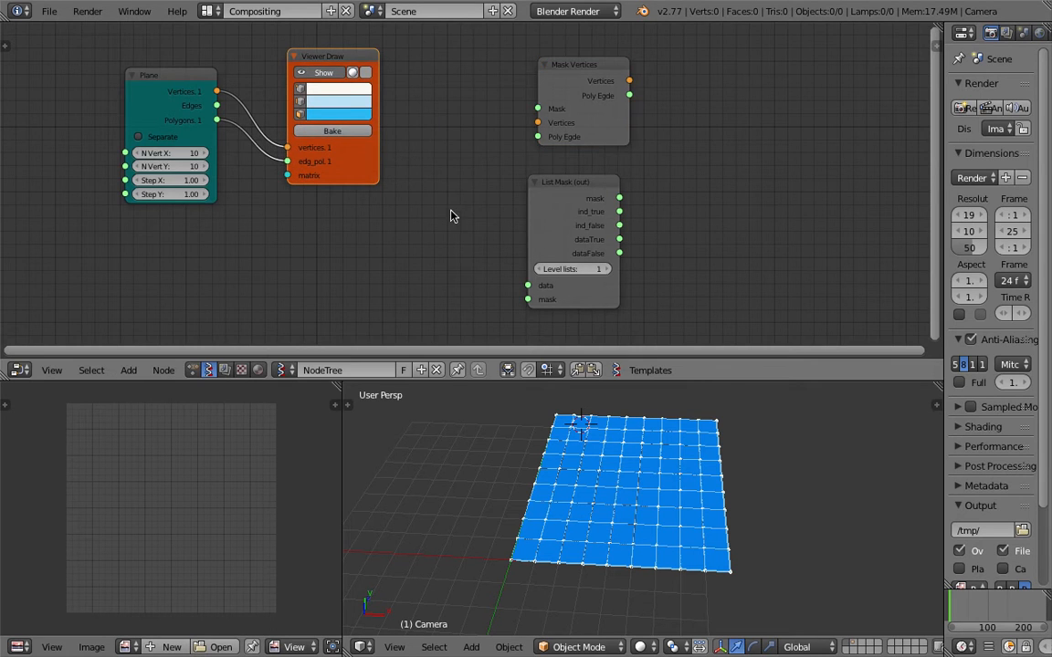
scroll(451, 217, "up", 1)
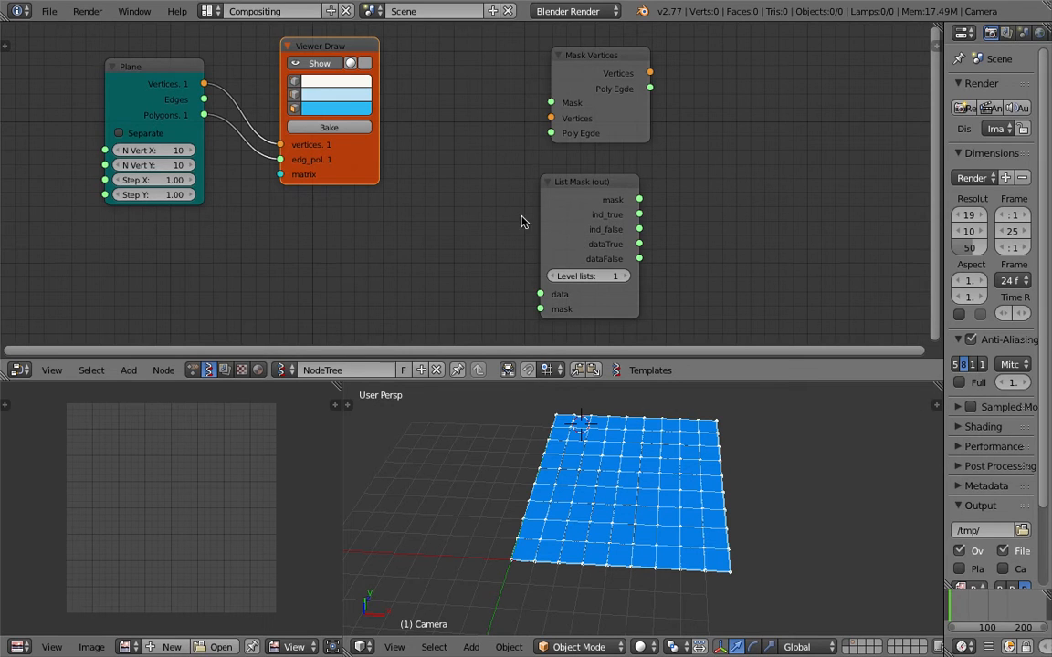
middle_click_drag(448, 200, 466, 202)
scroll(462, 199, "down", 2)
middle_click_drag(343, 111, 380, 155)
left_click_drag(374, 114, 369, 95)
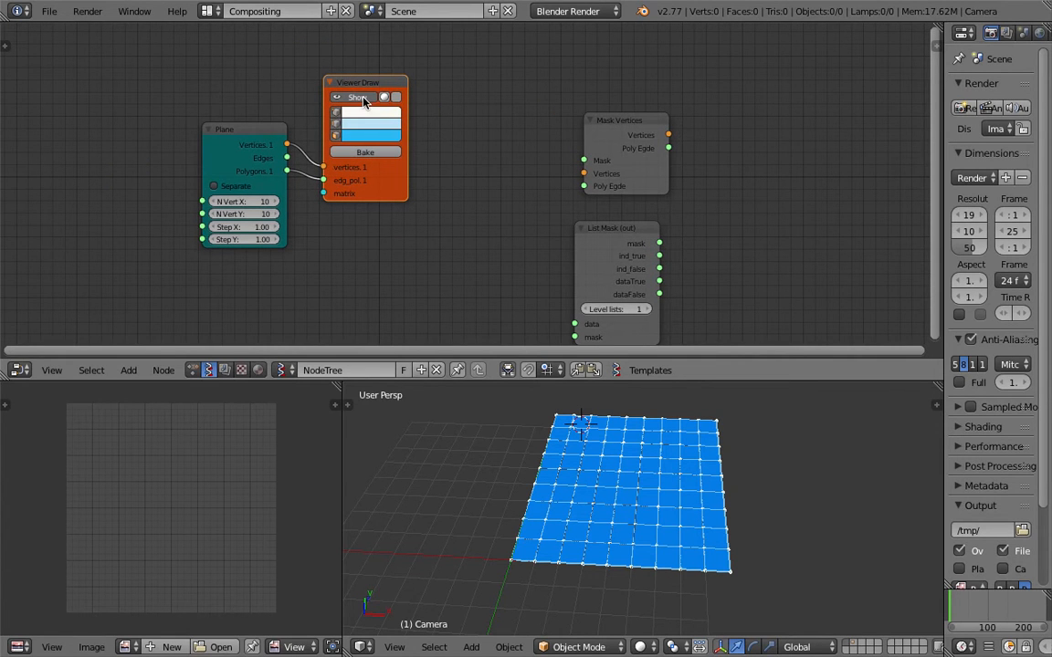
left_click_drag(379, 87, 792, 95)
mouse_move(637, 133)
left_mouse_down()
mouse_move(621, 71)
mouse_move(596, 70)
left_mouse_up()
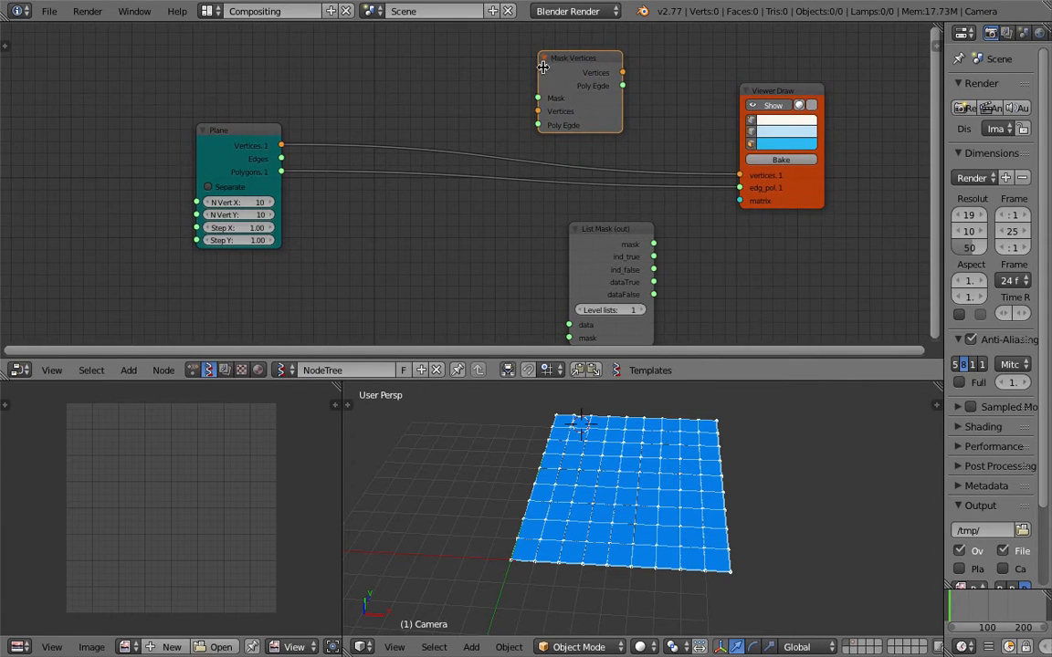
Enlarge the node editor and link the Plane's Vertices and Edges outputs to the Vertices and Poly Egde inputs of Mask Vertices
middle_click_drag(608, 147, 585, 129)
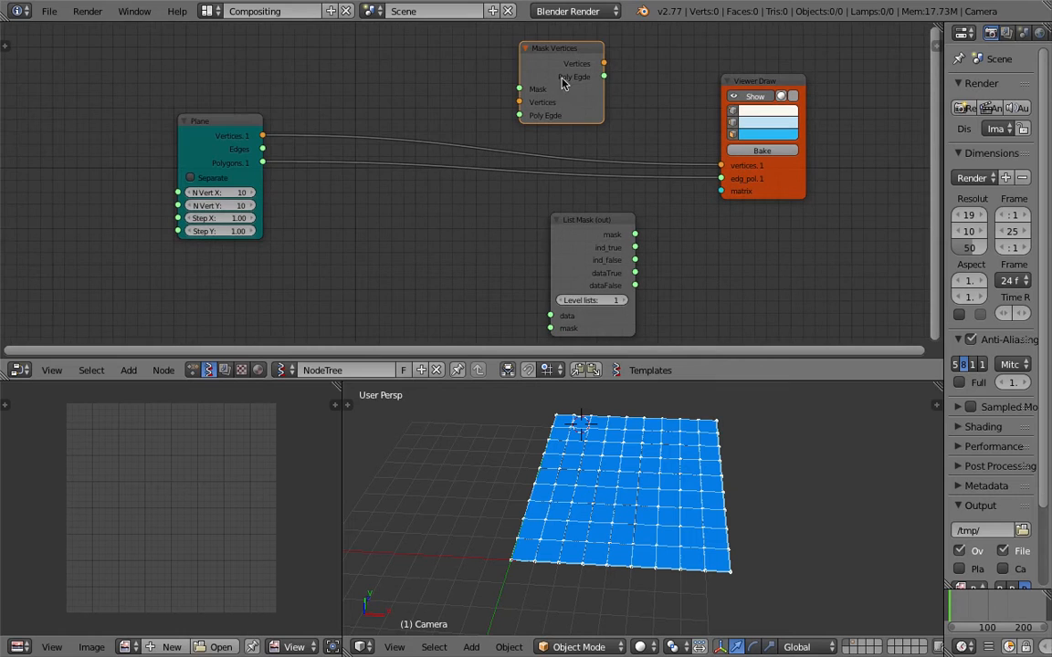
left_click_drag(676, 358, 705, 389)
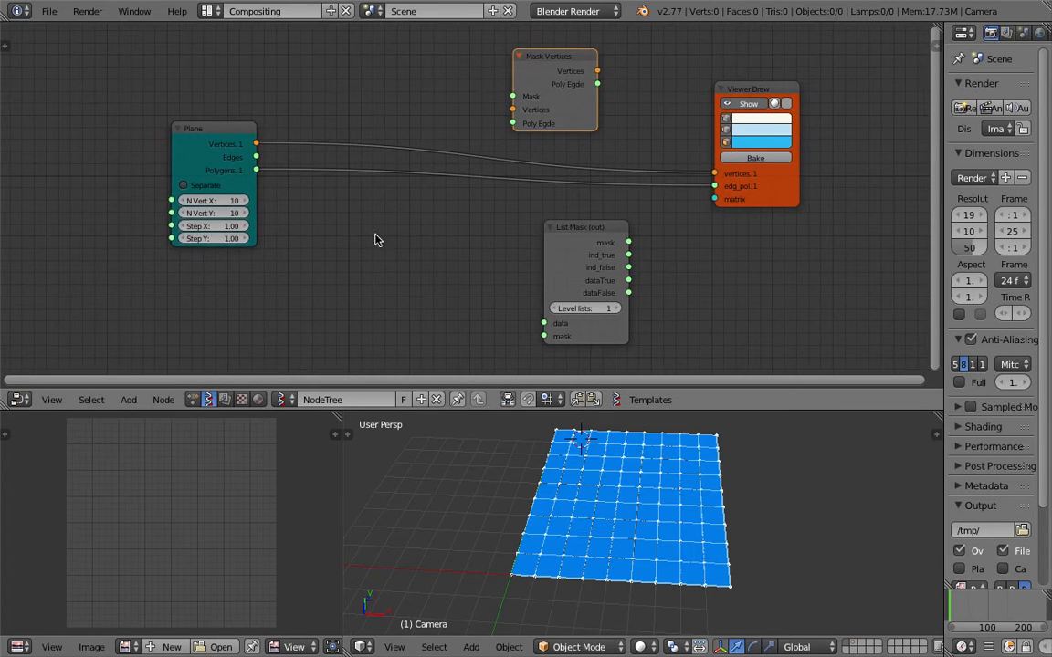
left_click_drag(222, 127, 513, 110)
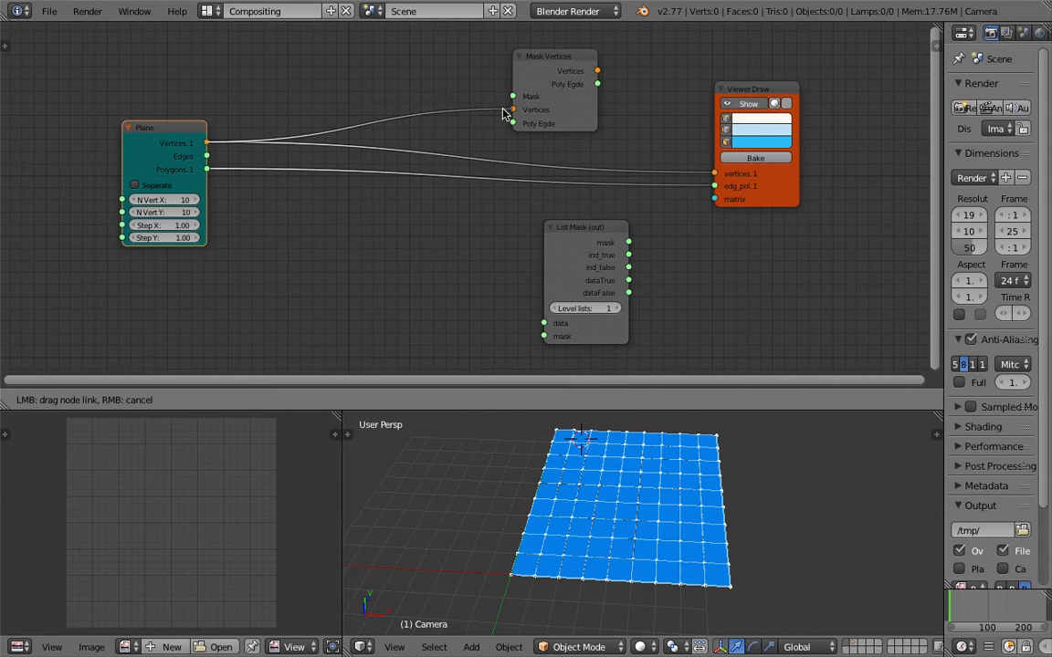
left_click_drag(207, 157, 417, 121)
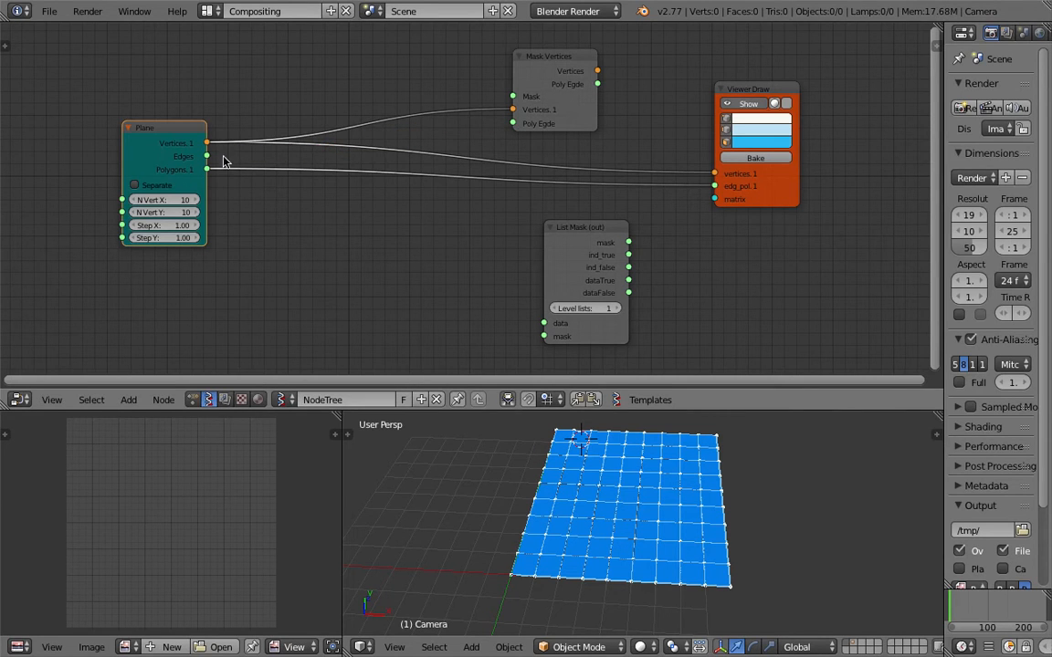
left_click_drag(209, 160, 513, 122)
Link the Vertices and Poly Egde outputs of Mask Vertices to the vertices and edg_pol inputs of Viewer Draw
scroll(493, 82, "right", 2, "ctrl")
left_click_drag(549, 84, 638, 155)
left_click_drag(551, 83, 680, 173)
Save the project over the existing file and reduce the node editor's height to give the 3D view more room
key("ctrl+s")
left_click(639, 495)
left_click_drag(655, 411, 664, 330)
middle_click_drag(621, 428, 587, 500)
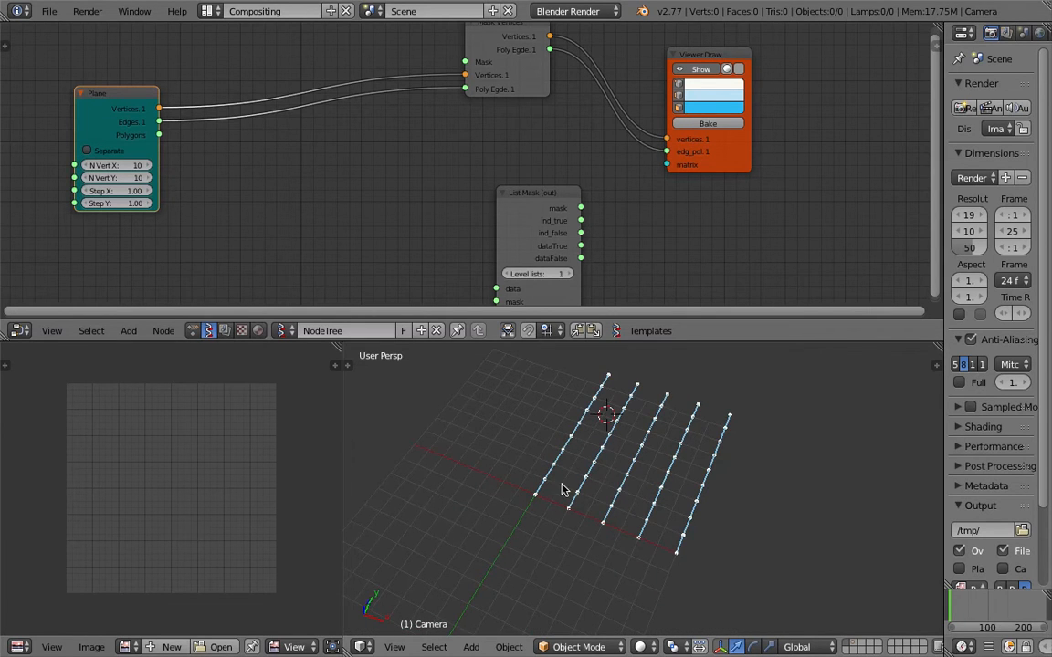
Move the Plane node closer to Mask Vertices and link its Polygons output to the Poly Egde input in place of Edges
middle_click_drag(281, 187, 311, 214)
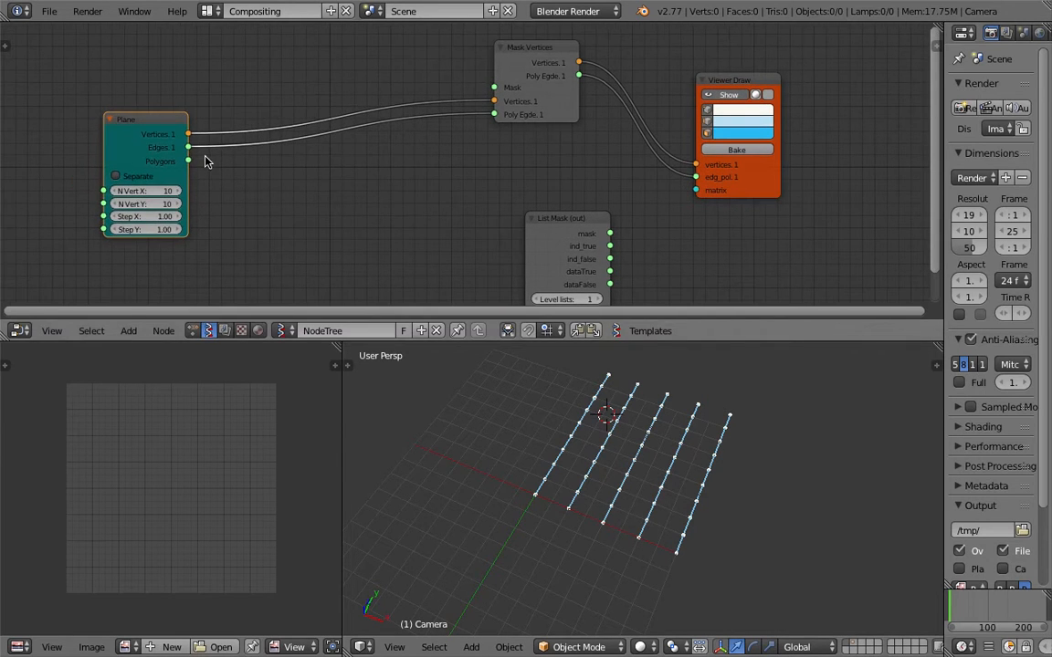
key("g")
left_click(312, 147)
left_click_drag(303, 144, 494, 116)
middle_click_drag(483, 196, 466, 194)
left_click_drag(726, 183, 737, 181)
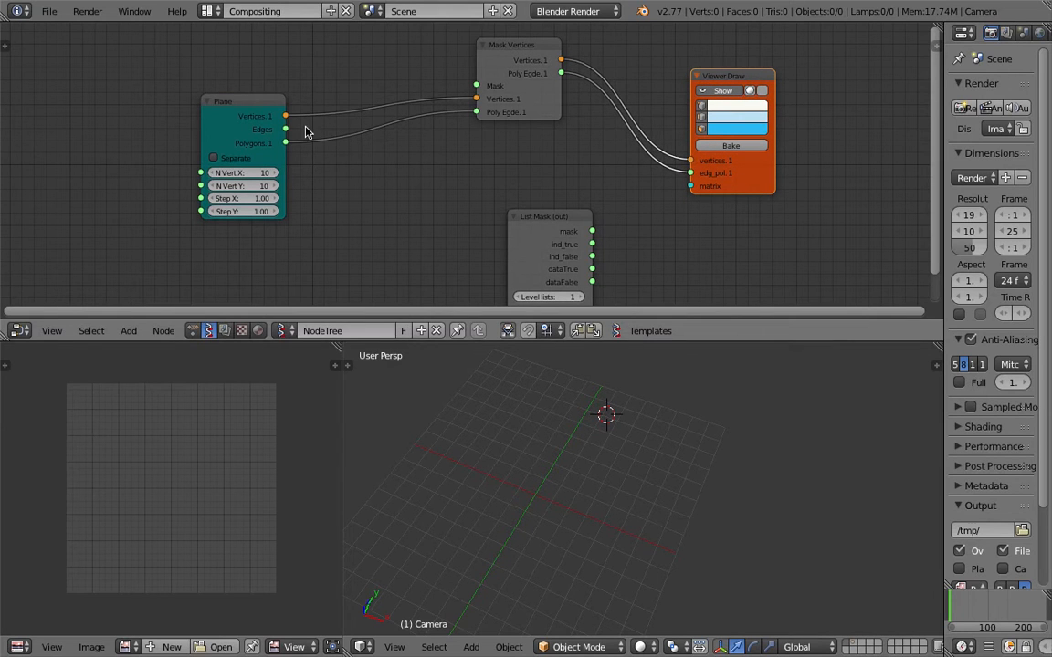
Move Mask Vertices closer to the Plane node and reconnect its Poly Egde output to Viewer Draw's edg_pol input
left_click(243, 159)
left_click(244, 160)
middle_click_drag(494, 84, 481, 88)
left_click_drag(481, 88, 381, 104)
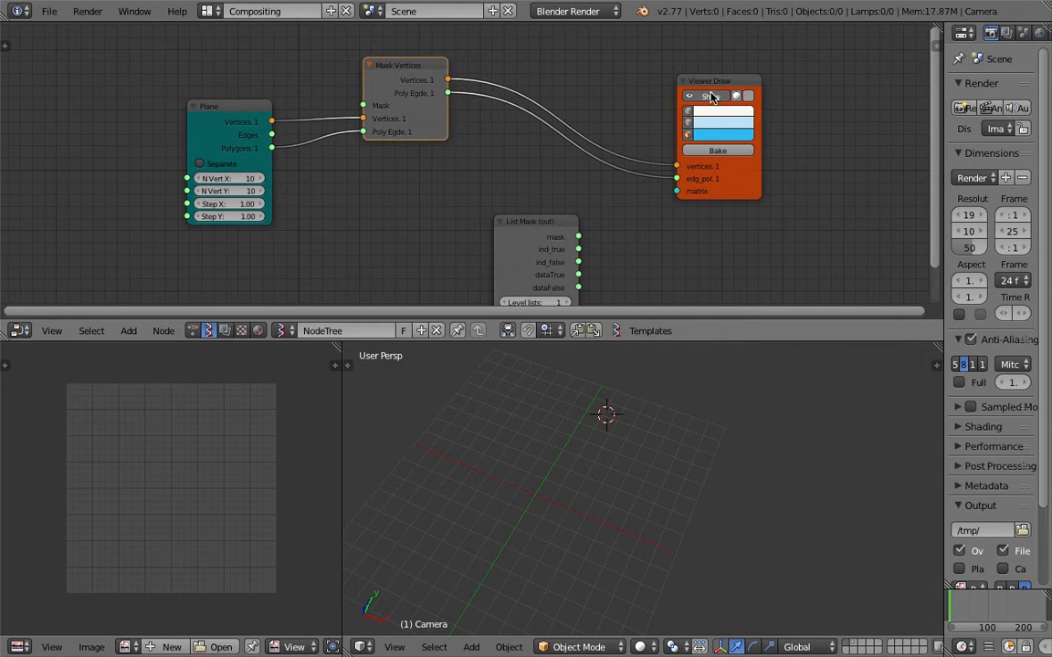
left_click_drag(450, 92, 675, 178)
Lower the Plane and Viewer Draw nodes so that both sit below the level of Mask Vertices
middle_click_drag(566, 156, 568, 99)
scroll(476, 111, "down", 1)
left_click_drag(266, 71, 259, 126)
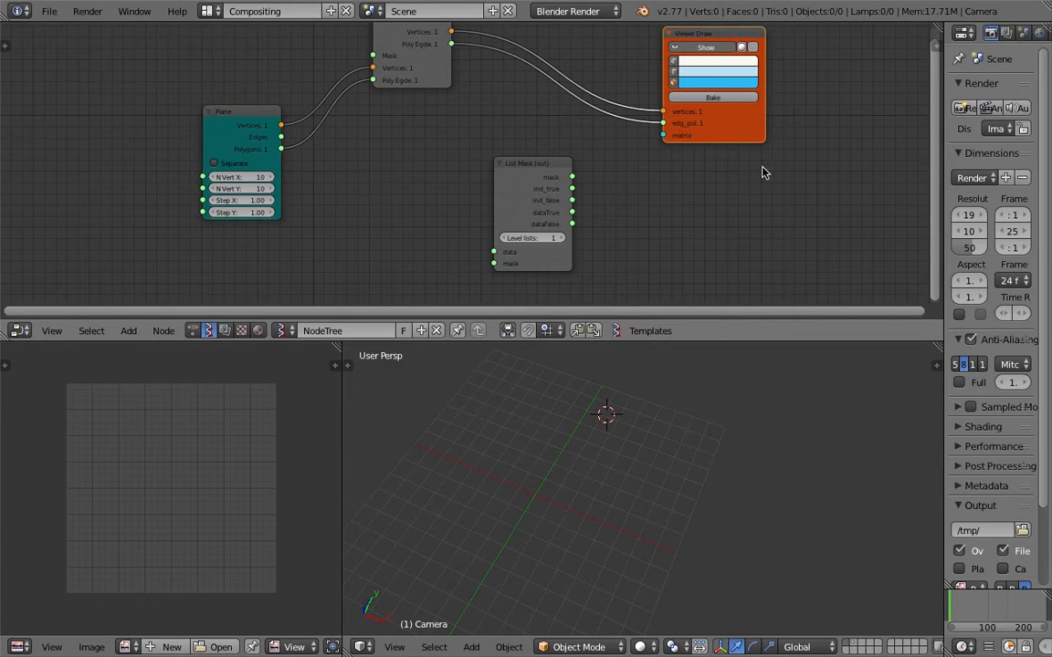
left_click_drag(722, 138, 737, 196)
scroll(550, 182, "up", 1)
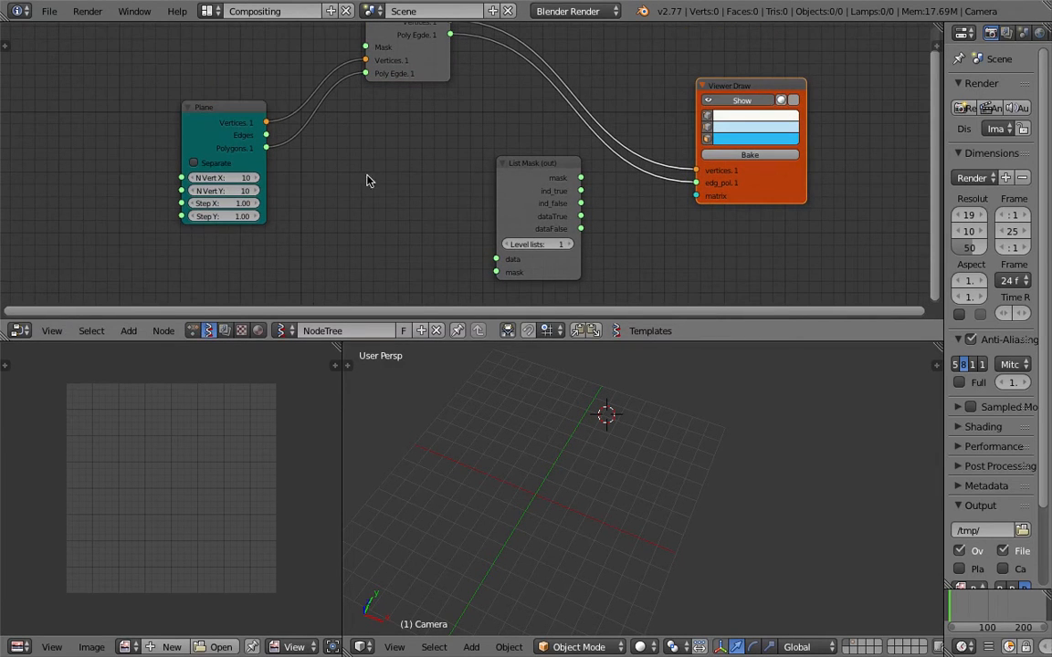
Enlarge the node editor and shift List Mask (out) and Mask Vertices into a column between Plane and Viewer Draw
left_click_drag(265, 122, 411, 222)
left_click_drag(521, 168, 476, 169)
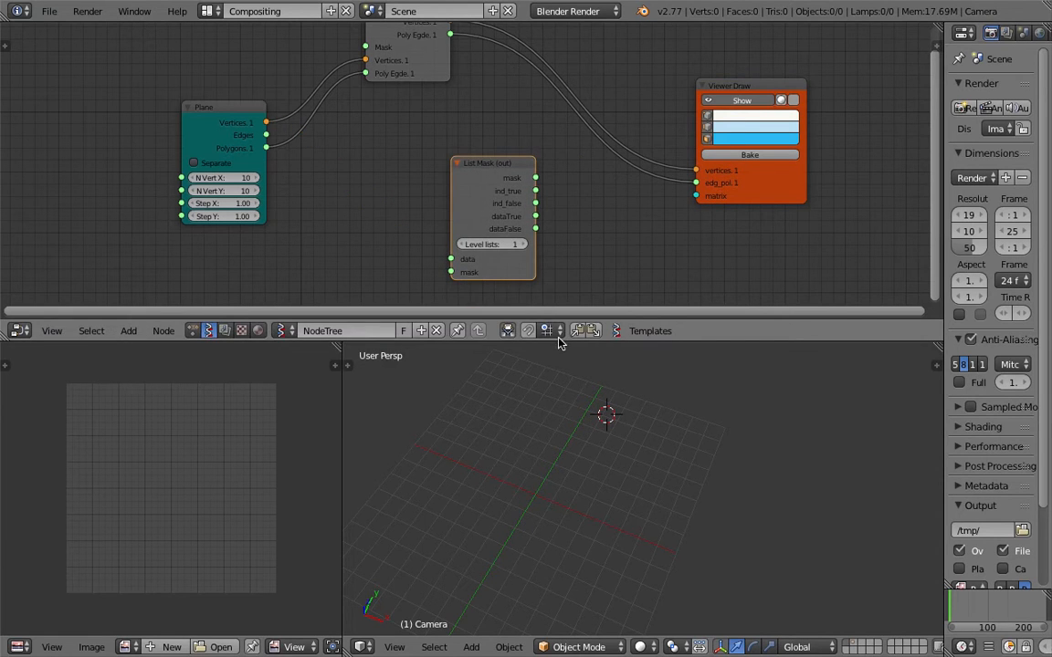
left_click_drag(558, 343, 557, 423)
left_click_drag(500, 230, 470, 233)
left_click_drag(447, 110, 471, 111)
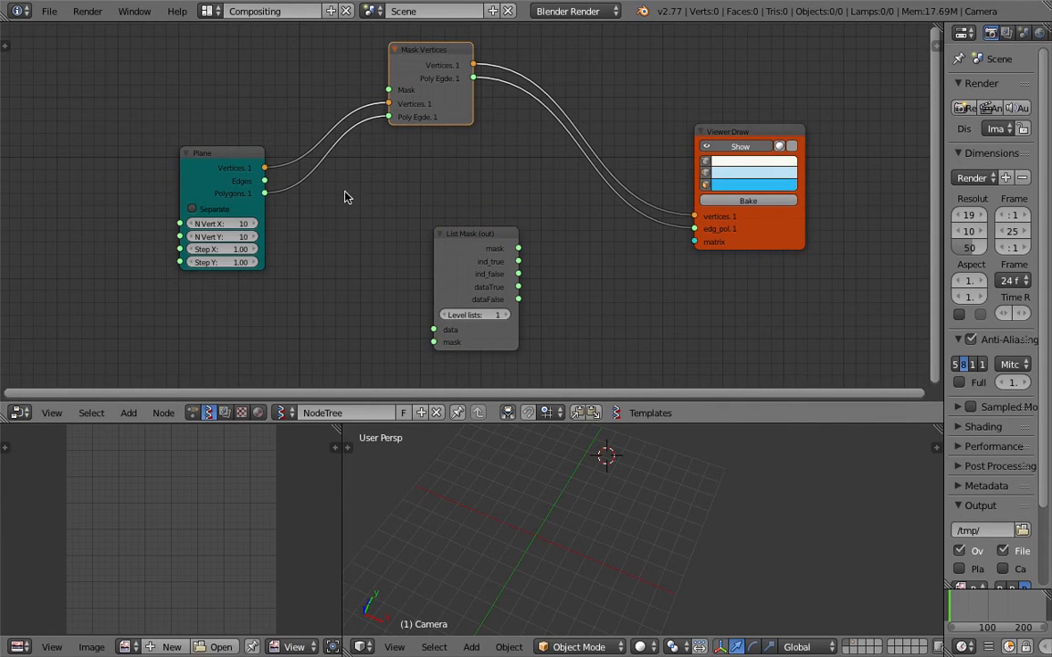
Link the Plane's Vertices output directly to Viewer Draw's vertices input and tighten the spacing between the four nodes
mouse_move(266, 167)
left_mouse_down()
mouse_move(437, 176)
mouse_move(694, 217)
left_mouse_up()
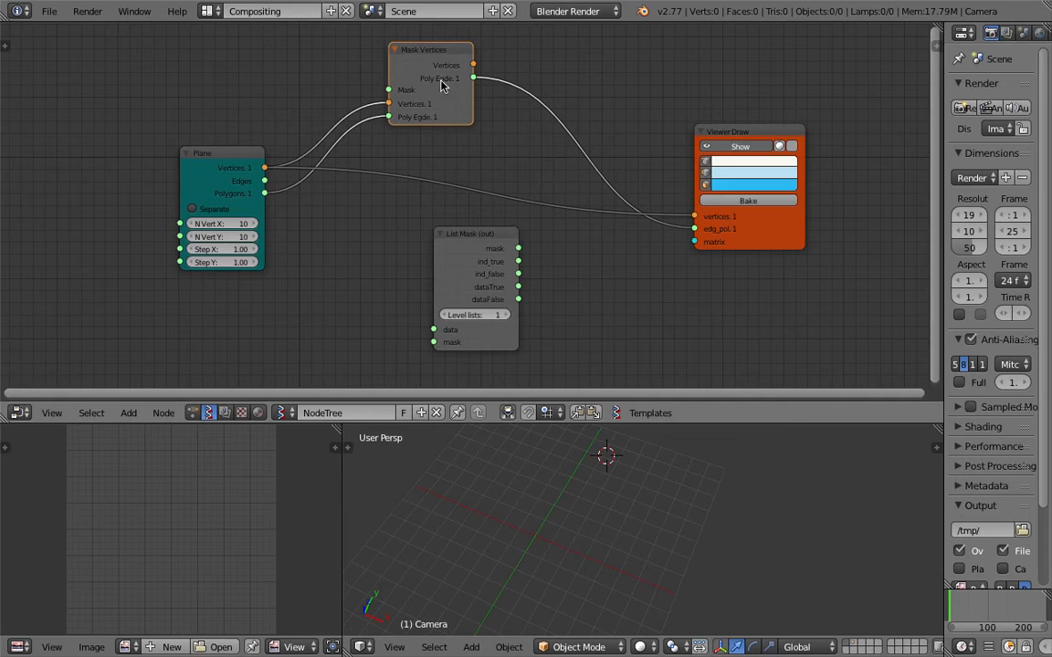
left_click_drag(226, 167, 240, 177)
left_click_drag(486, 243, 471, 244)
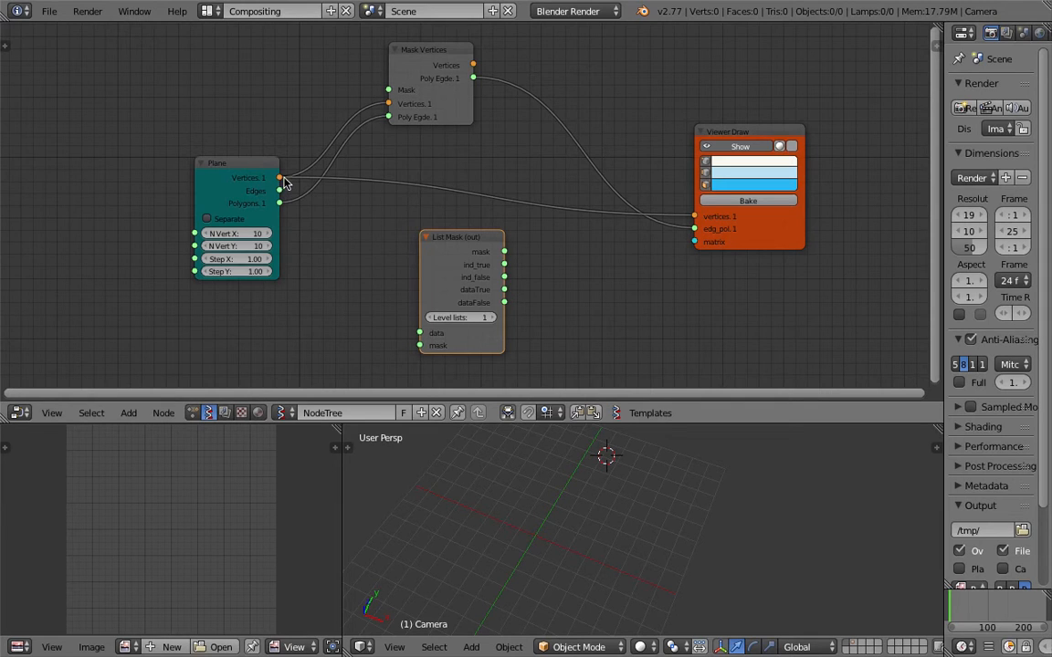
left_click_drag(726, 226, 682, 230)
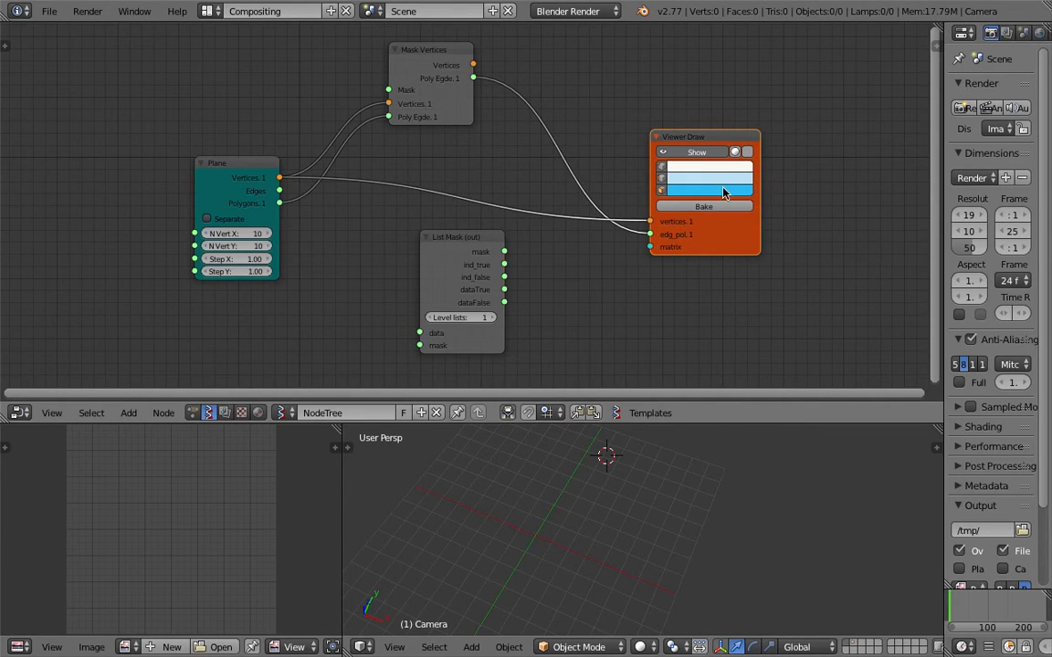
middle_click_drag(668, 125, 656, 123)
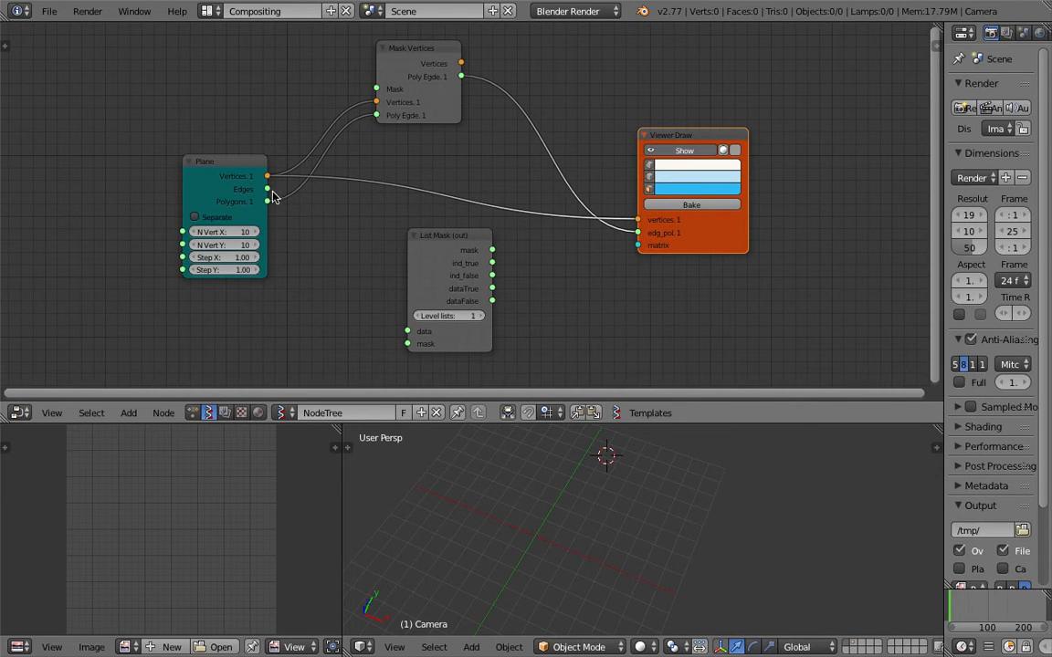
left_click_drag(420, 100, 447, 99)
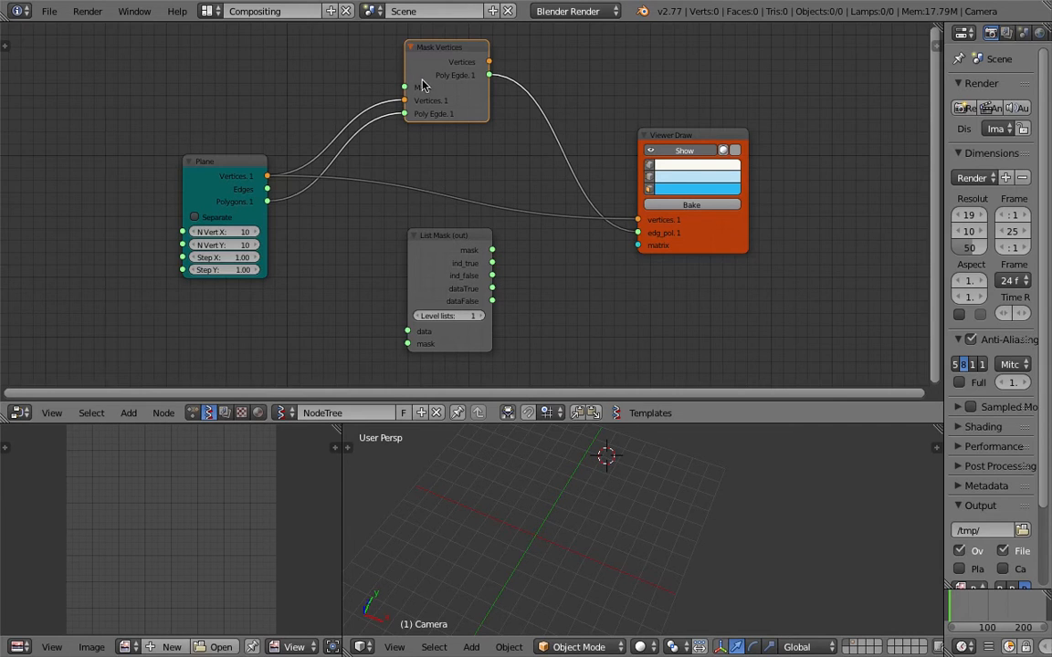
middle_click_drag(369, 160, 376, 151)
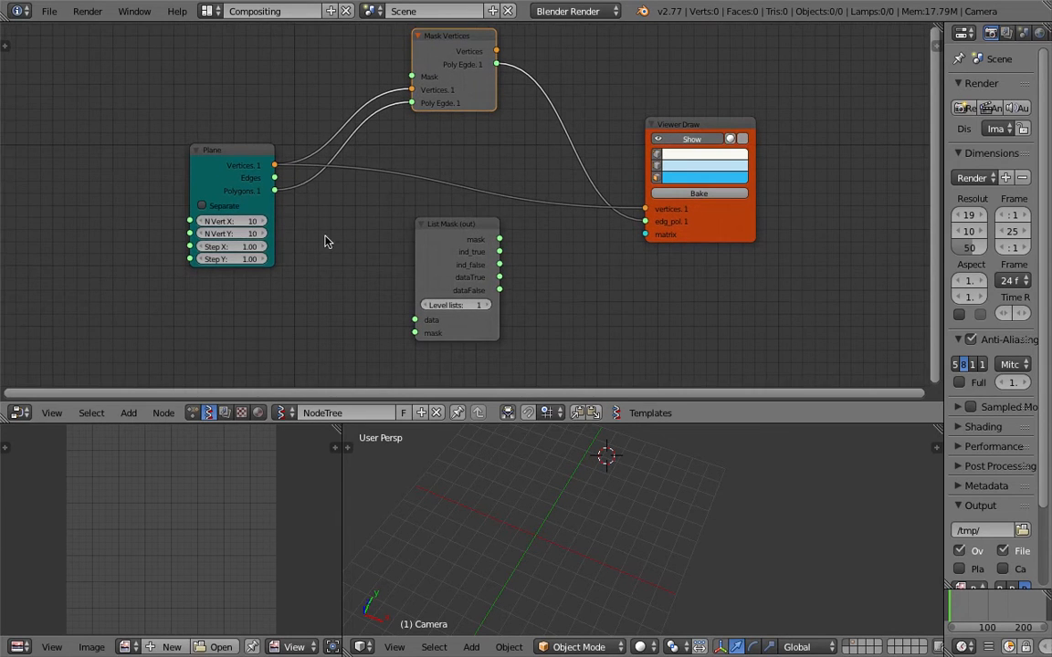
Route the Plane's Edges through List Mask (out) from data to dataTrue into Viewer Draw's edg_pol, and shrink the node editor
left_click_drag(274, 178, 414, 319)
mouse_move(503, 278)
left_mouse_down()
mouse_move(629, 284)
mouse_move(611, 251)
mouse_move(646, 222)
left_mouse_up()
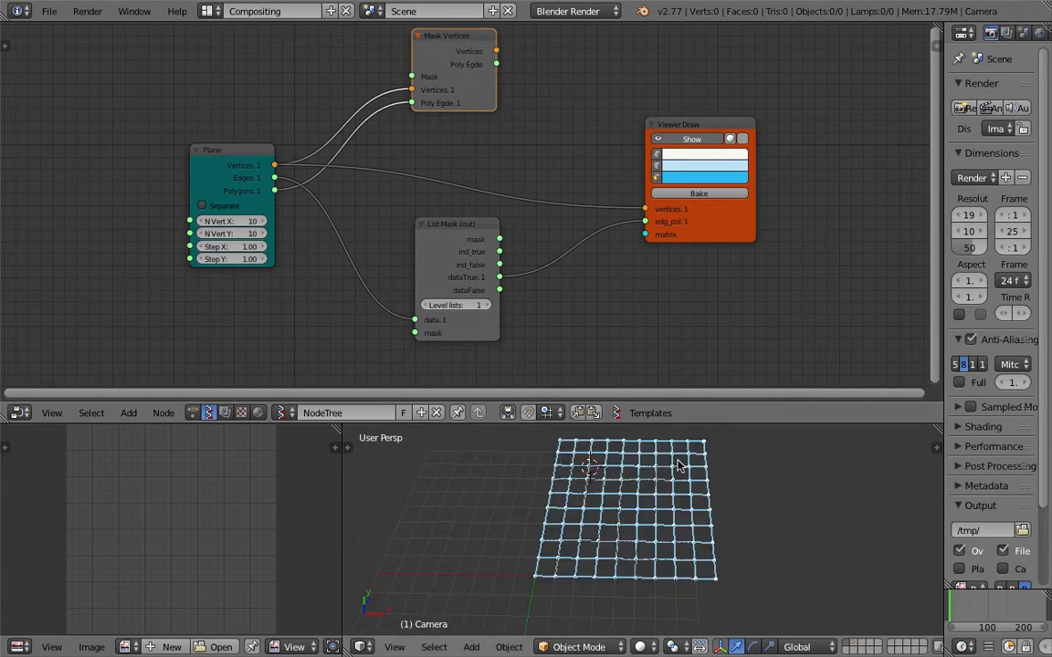
left_click_drag(681, 422, 694, 358)
Try Level lists values from 1 to 3 on List Mask (out) and leave it at 2
left_click(489, 274)
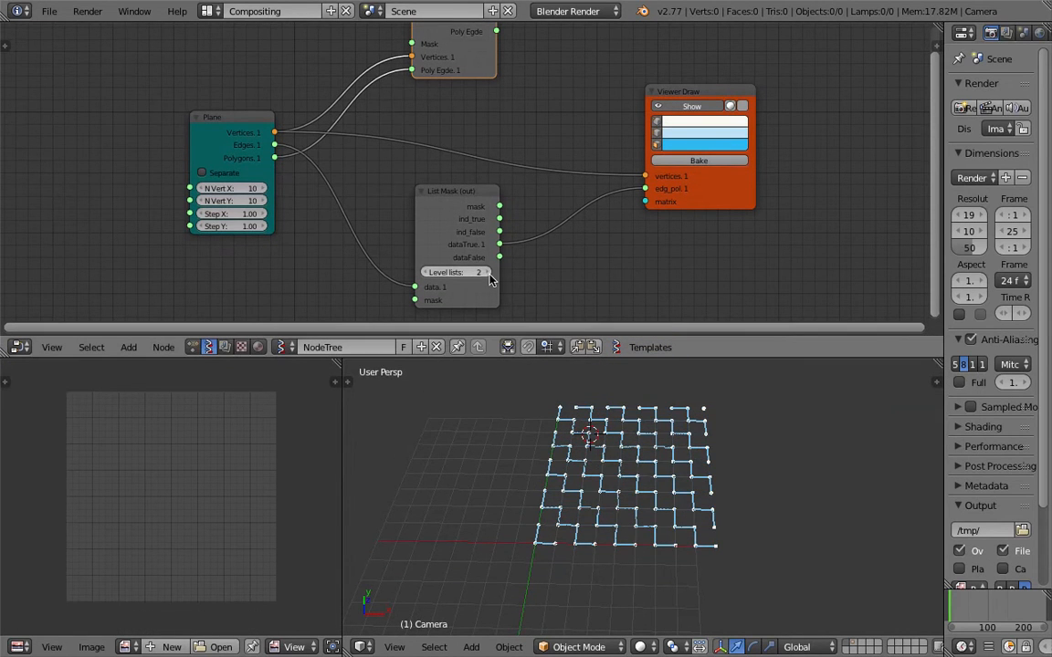
left_click(427, 273)
left_click(490, 273)
left_click(489, 273)
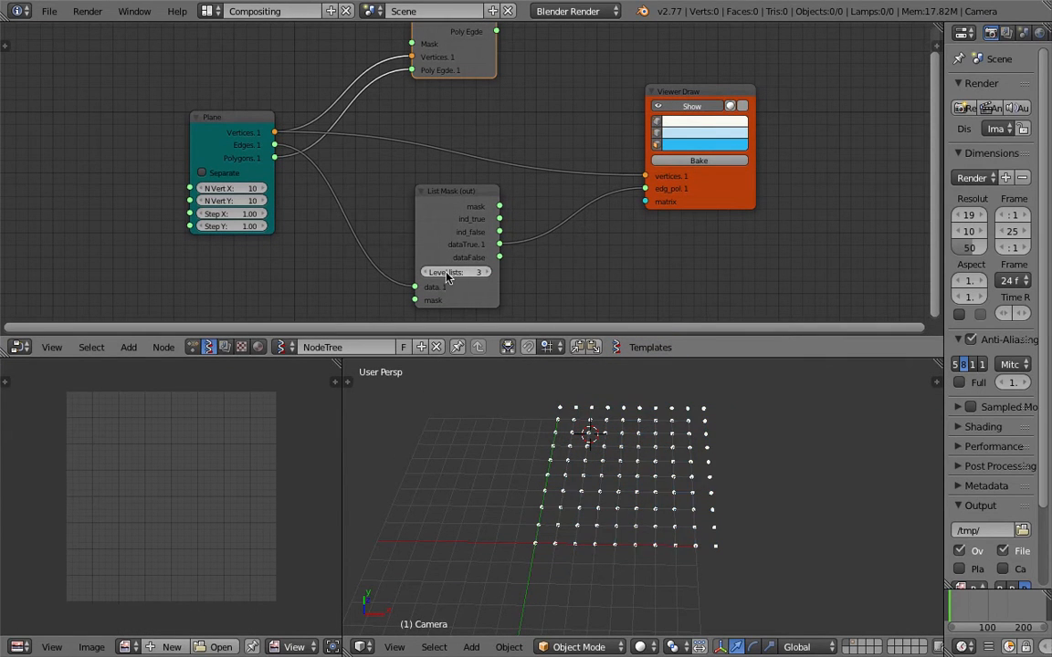
left_click(425, 274)
left_click(425, 274)
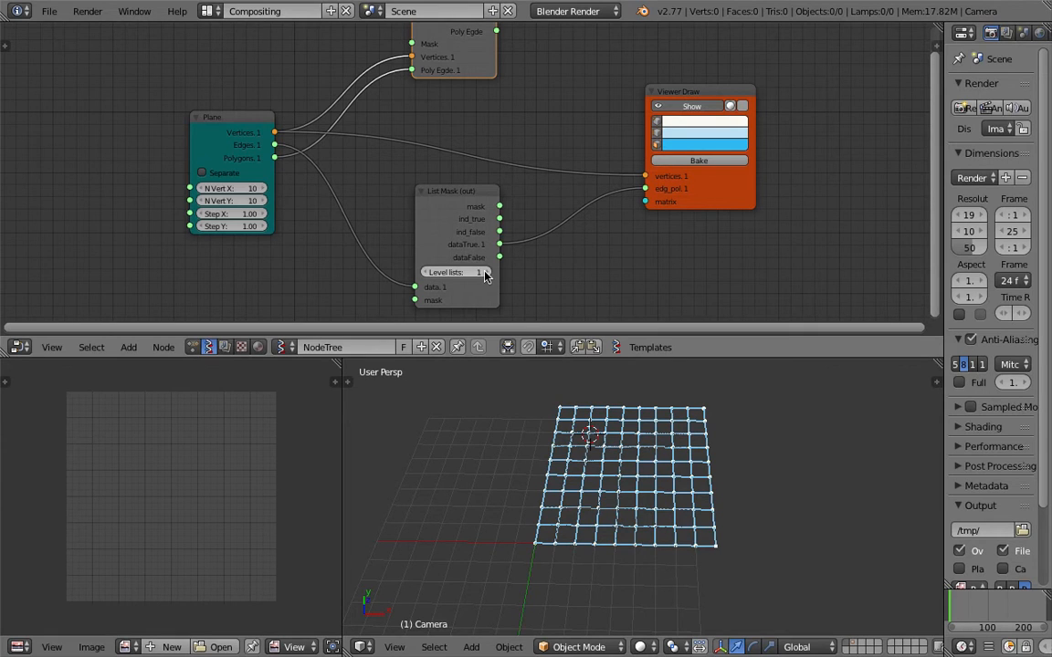
left_click(486, 274)
middle_click_drag(589, 418, 726, 467)
left_click(779, 450)
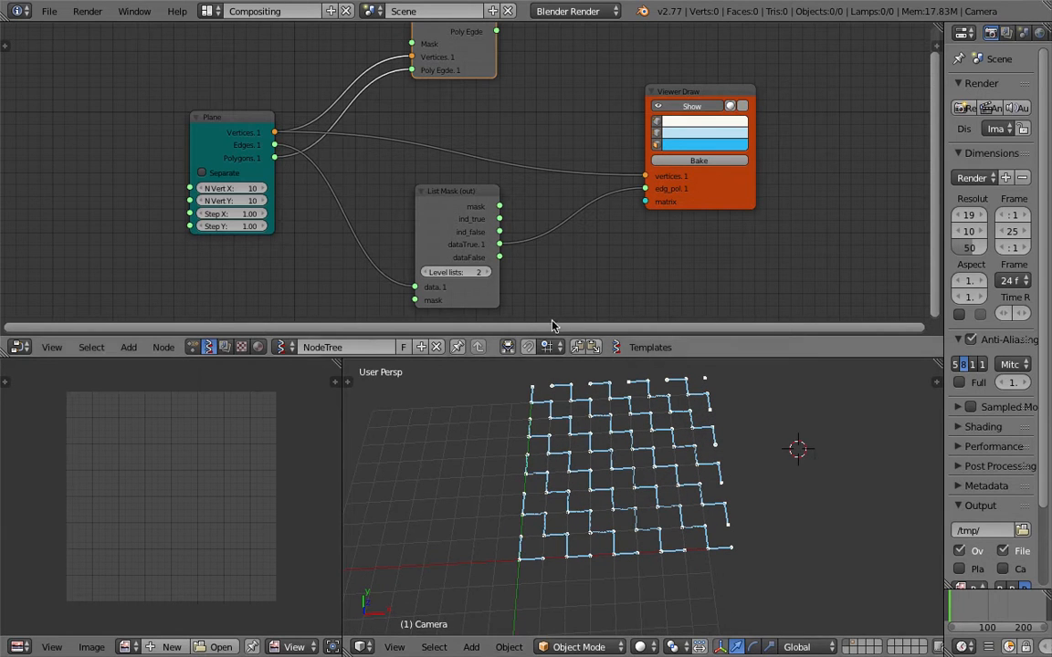
Link the Plane's Polygons output to the data input of List Mask (out) and inspect the masked faces in the 3D view
middle_click_drag(353, 228, 369, 202)
left_click_drag(293, 134, 431, 265)
middle_click_drag(669, 420, 657, 424)
middle_click_drag(675, 476, 644, 444)
scroll(683, 482, "up", 1)
middle_click_drag(683, 489, 640, 470)
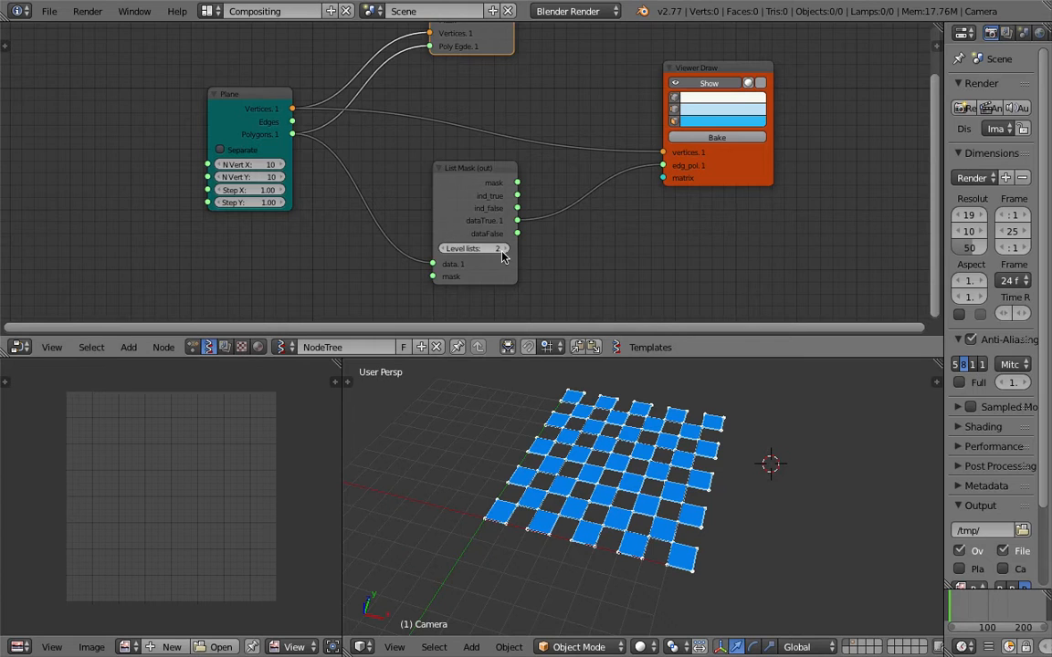
Connect the Plane's Edges output to the data input of List Mask (out) in place of Polygons
middle_click_drag(501, 252, 507, 218)
scroll(507, 217, "up", 1)
middle_click_drag(415, 247, 423, 237)
scroll(462, 248, "up", 1)
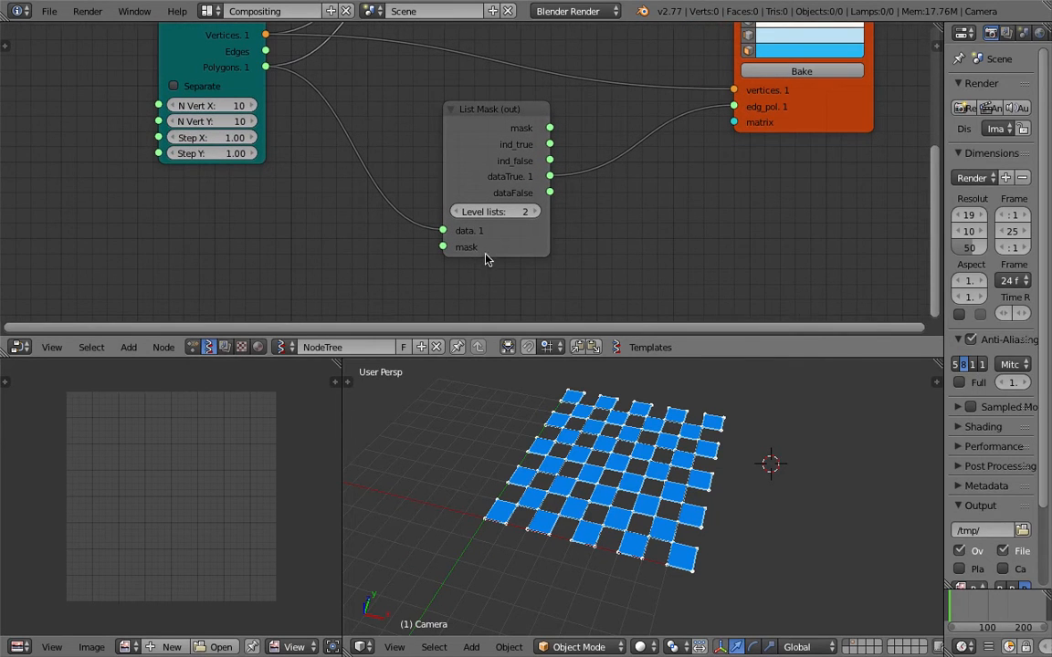
scroll(479, 255, "down", 1)
middle_click_drag(414, 247, 429, 234)
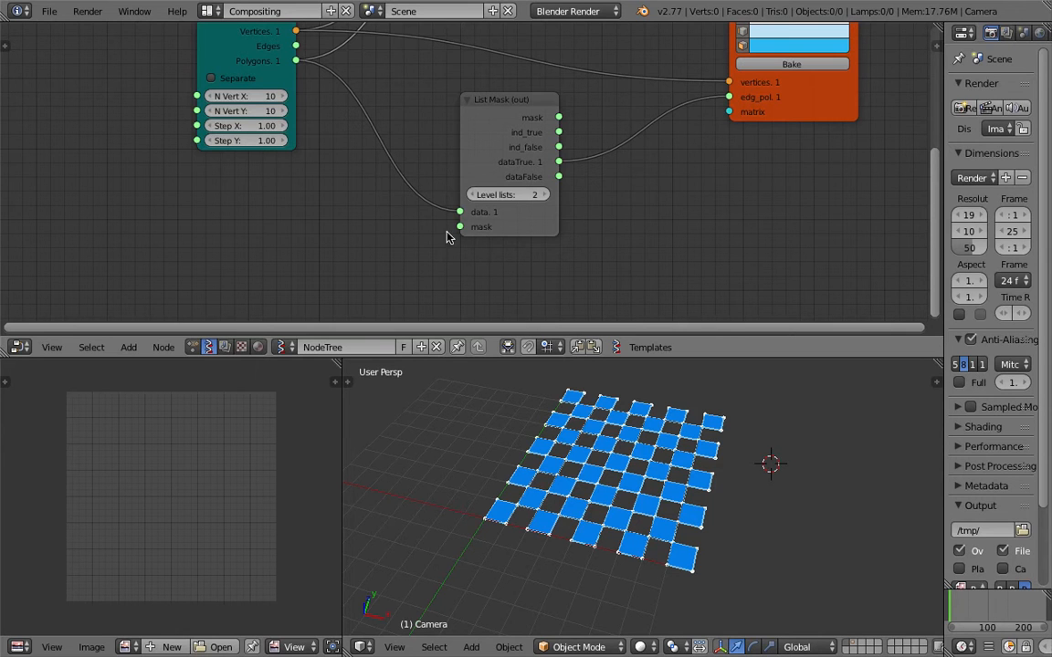
middle_click_drag(578, 486, 617, 493)
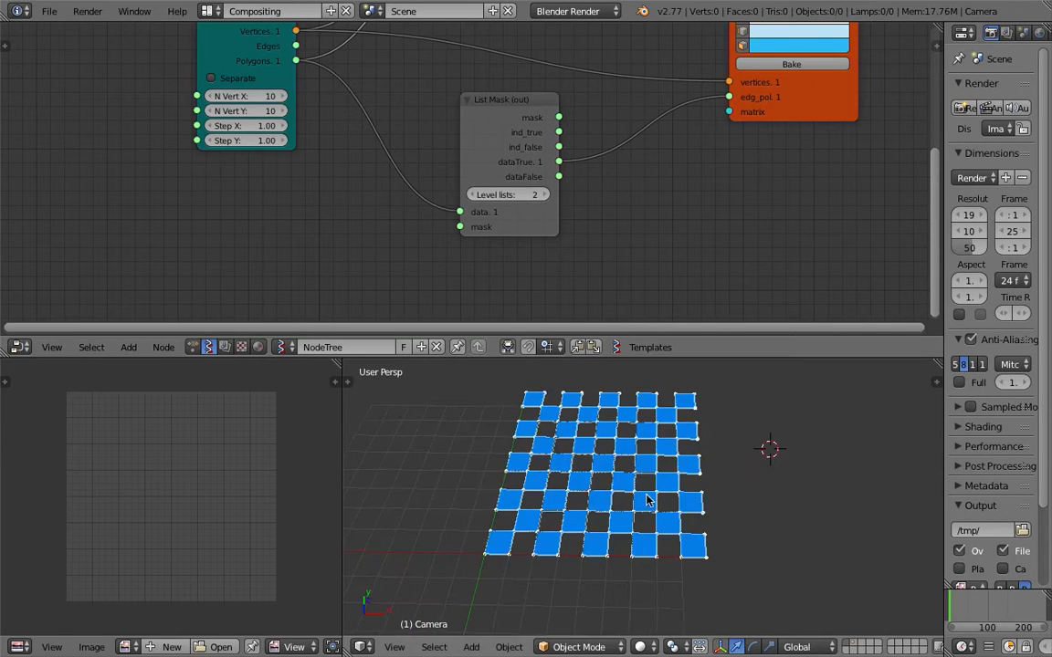
scroll(311, 140, "down", 1)
middle_click_drag(309, 140, 349, 181)
left_click_drag(340, 96, 492, 249)
middle_click_drag(461, 284, 470, 283)
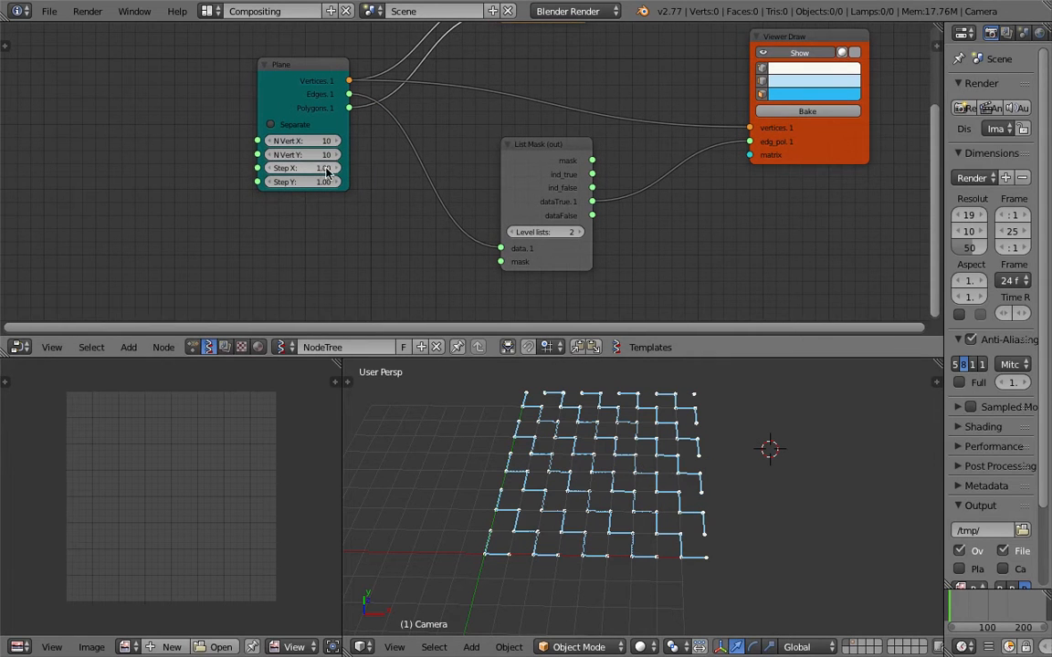
Set the Plane's N Vert X to 11 and N Vert Y to 12, and inspect the edge pattern
mouse_move(321, 142)
left_mouse_down()
mouse_move(384, 142)
mouse_move(330, 143)
mouse_move(323, 155)
mouse_move(337, 155)
left_mouse_up()
middle_click_drag(497, 474, 575, 452)
scroll(520, 183, "down", 1)
Move List Mask (out) further down and enlarge the node editor to bring Mask Vertices into view
left_click_drag(543, 155, 528, 182)
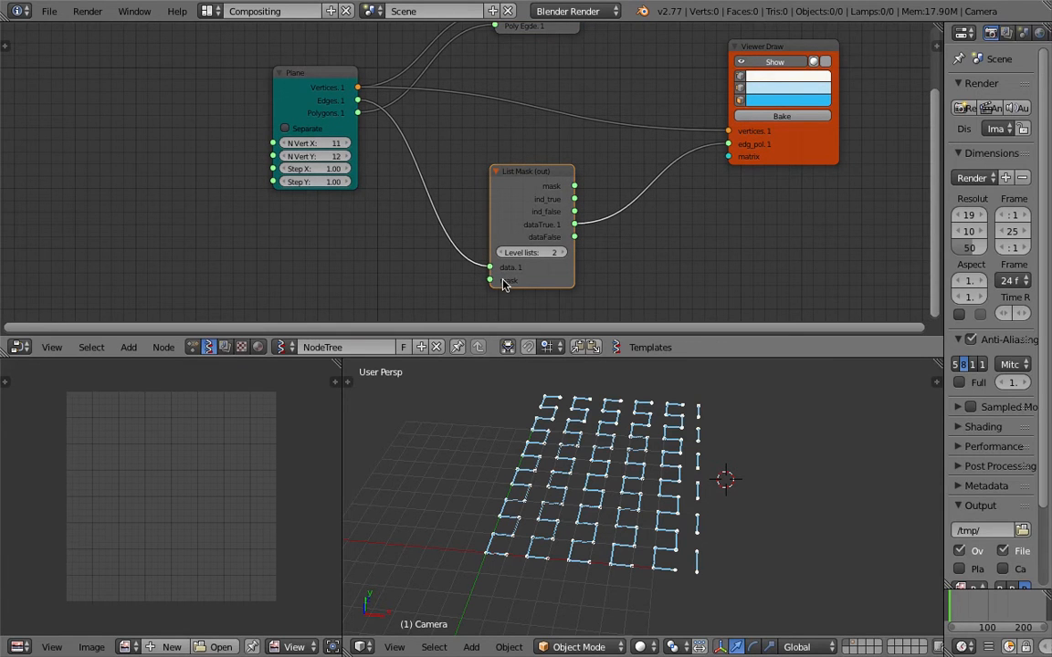
middle_click_drag(466, 166, 465, 207)
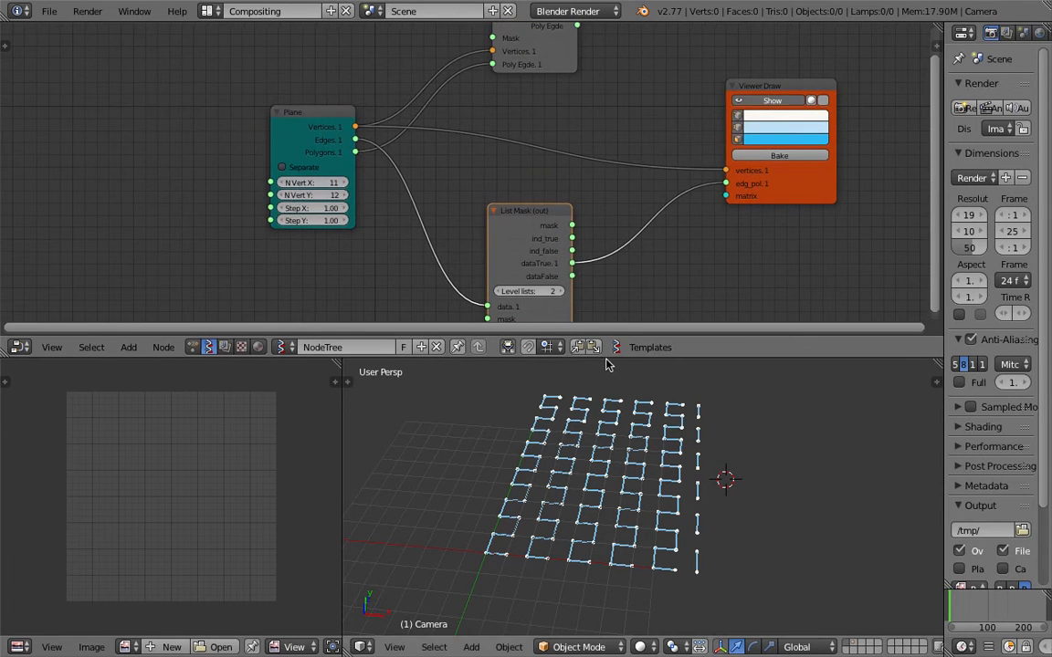
left_click_drag(608, 357, 607, 413)
middle_click_drag(502, 292, 500, 346)
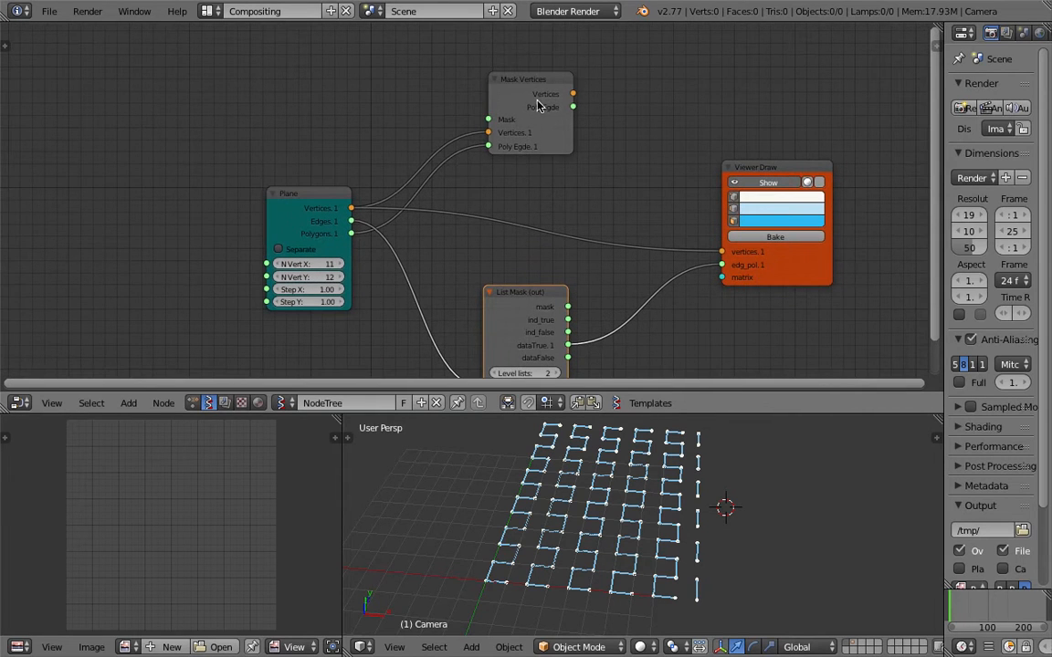
Link both Mask Vertices outputs to Viewer Draw's vertices and edg_pol inputs, and move Viewer Draw up beside Mask Vertices
mouse_move(547, 86)
left_mouse_down()
mouse_move(532, 112)
mouse_move(722, 251)
left_mouse_up()
left_click_drag(560, 136, 721, 264)
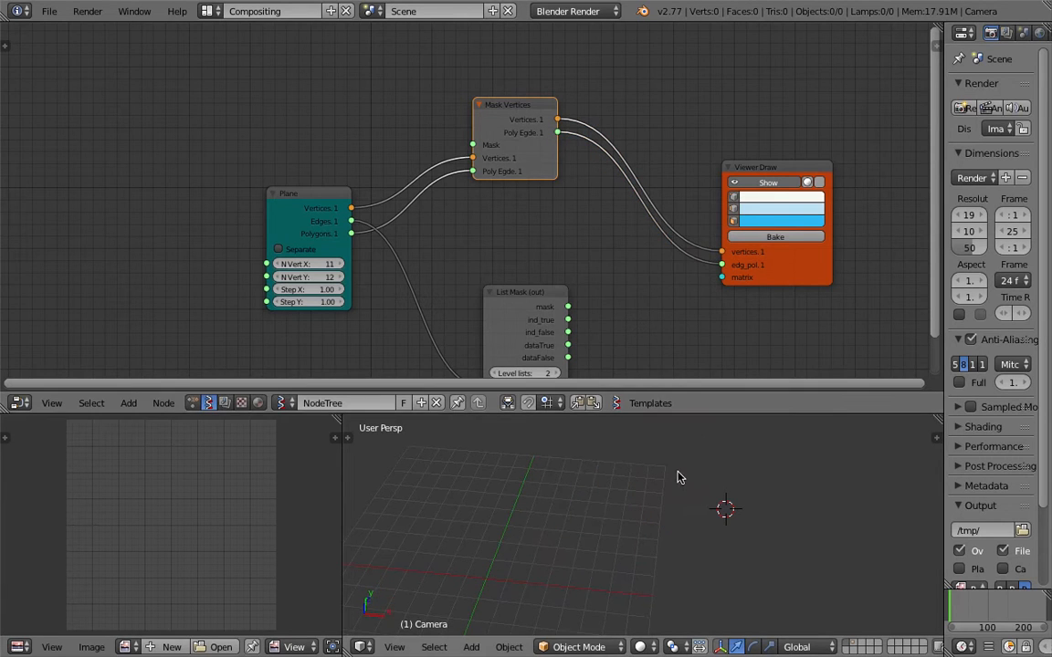
middle_click_drag(568, 196, 590, 193)
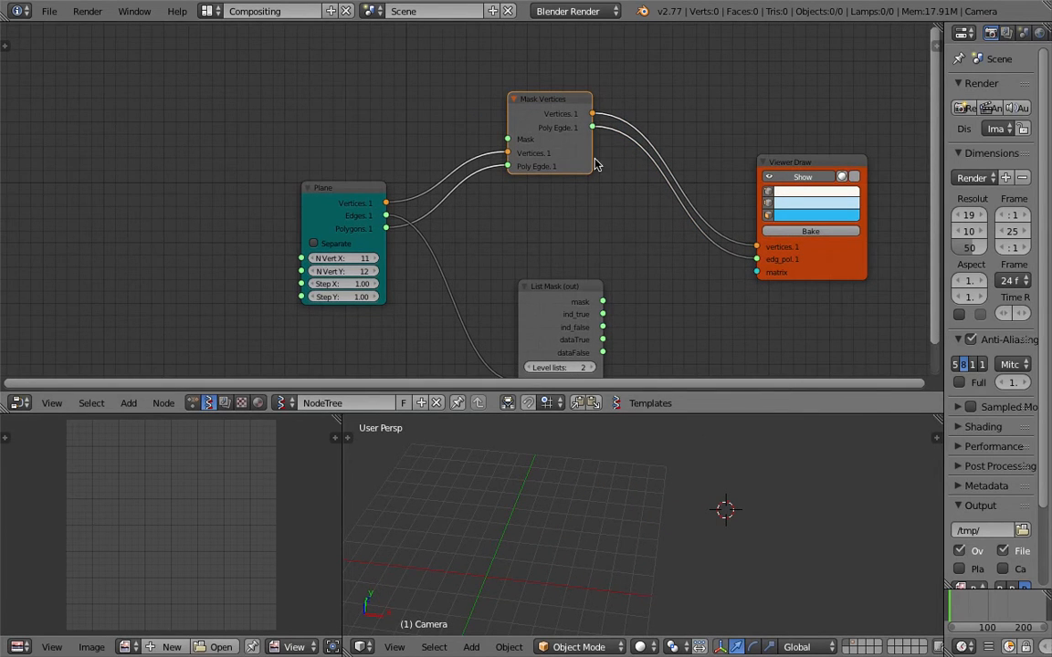
left_click_drag(783, 162, 752, 116)
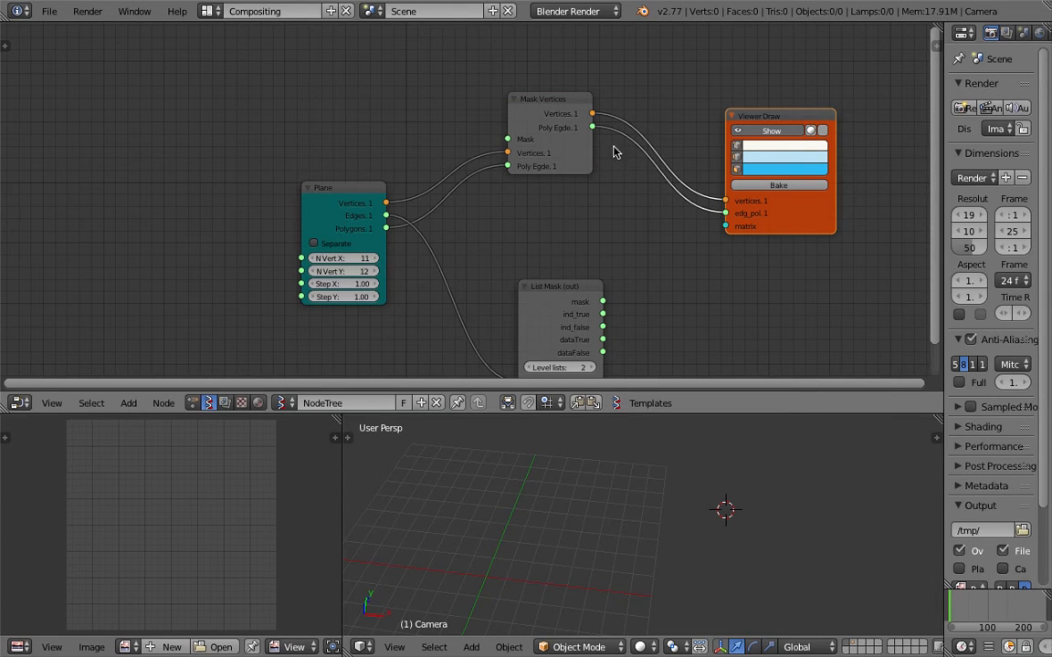
Link the Plane's Edges to the Poly Egde input of Mask Vertices, and cut and restore its connection to Viewer Draw
left_click_drag(387, 215, 508, 167)
middle_click_drag(587, 249, 573, 233)
left_click_drag(653, 119, 623, 137, "ctrl")
mouse_move(580, 97)
left_mouse_down()
mouse_move(712, 184)
mouse_move(664, 169)
mouse_move(712, 198)
left_mouse_up()
scroll(593, 181, "down", 1)
left_click_drag(519, 90, 551, 94)
middle_click_drag(445, 87, 490, 152)
scroll(493, 120, "up", 1)
key("shift+a")
left_click(399, 101)
type("rano")
key("BackSpace")
type("d")
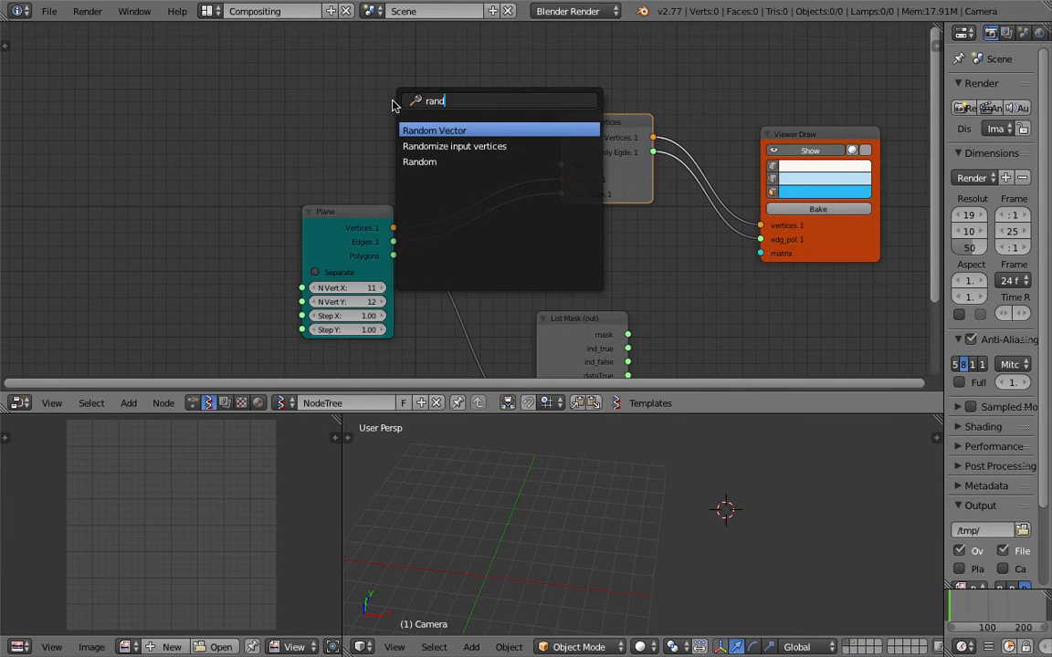
key("Return")
key("Escape")
Add a Random number node above the Plane node
key("shift+a")
key("r")
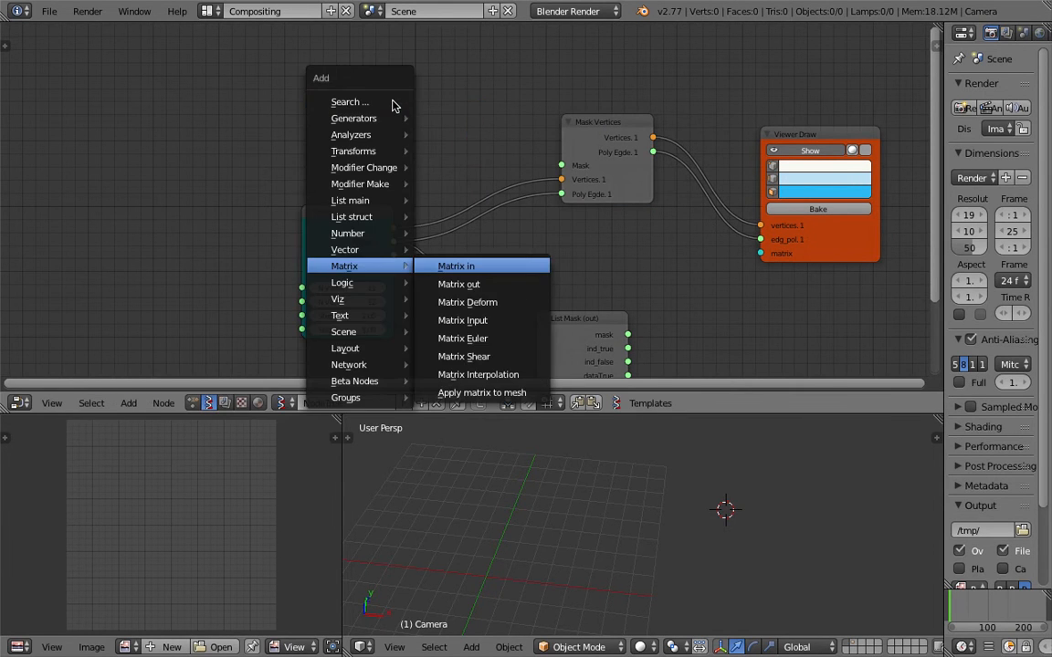
left_click(392, 102)
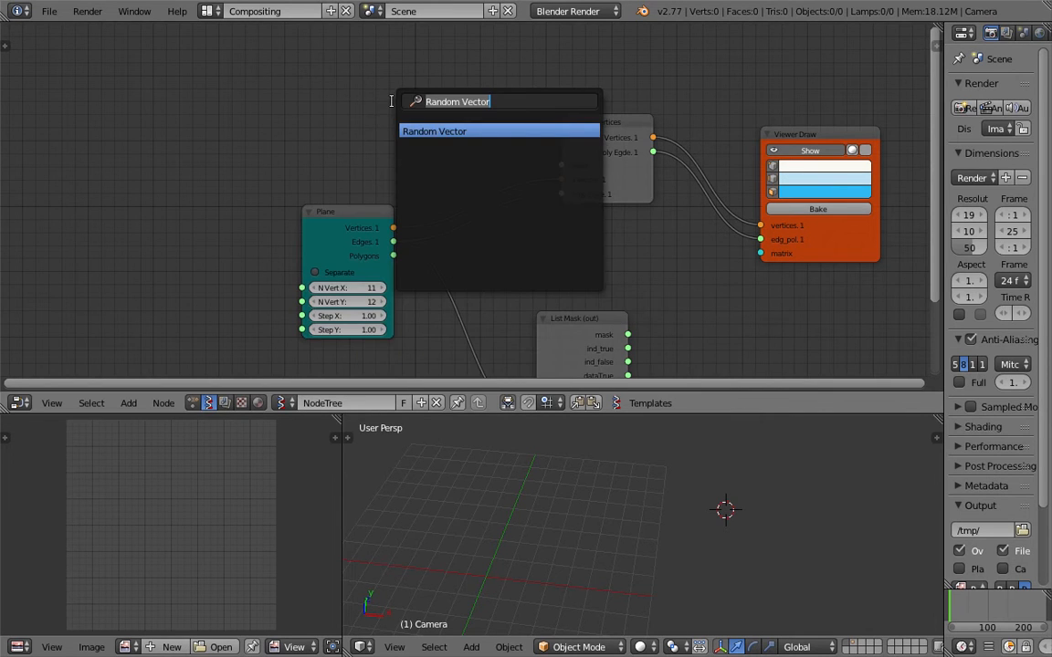
type("random")
key("Down")
key("Down")
key("Return")
left_click(394, 106)
key("g")
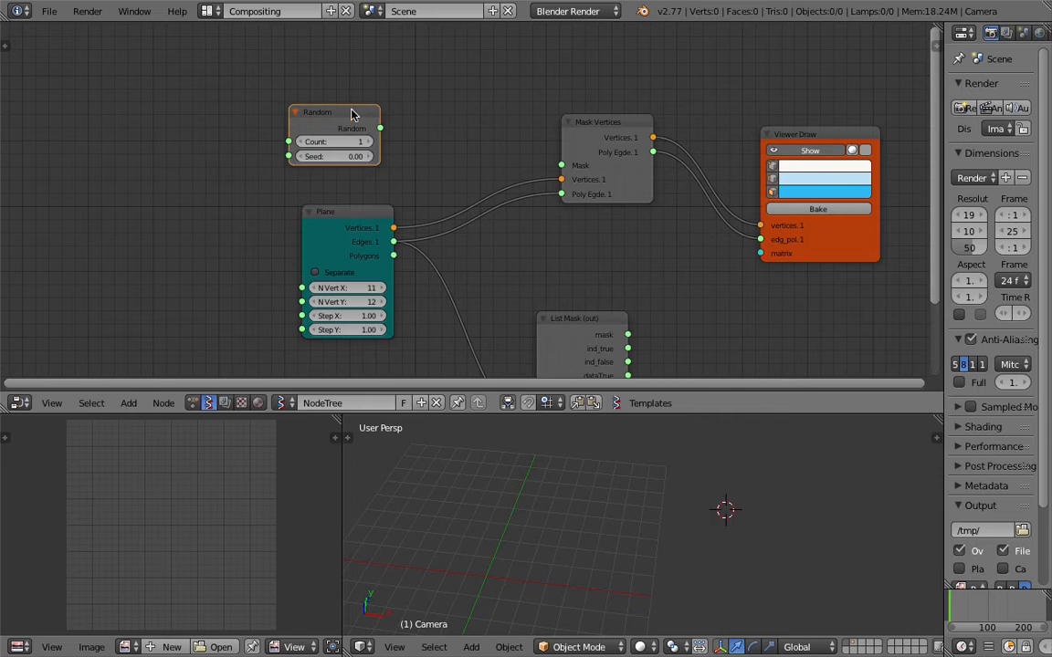
Move the Random node closer to Mask Vertices and shift the Plane node away to make room between them
left_click_drag(338, 112, 431, 108)
left_click_drag(355, 210, 273, 216)
left_click_drag(397, 125, 403, 110)
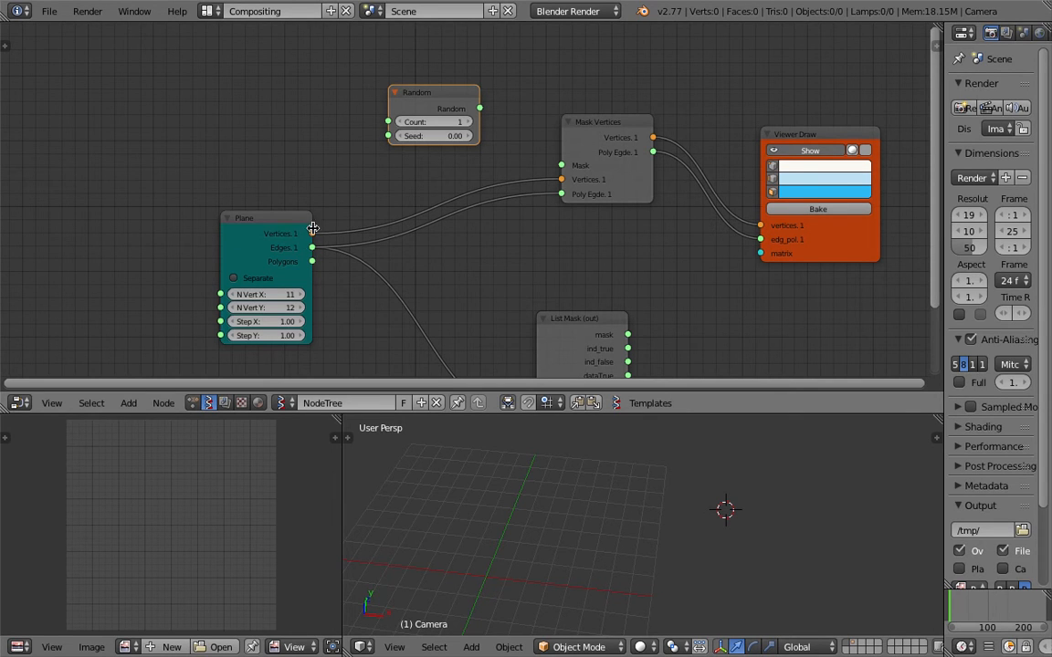
Add a List Length node, feed it the Plane's Vertices, and link its Length output to Random's Count
key("space")
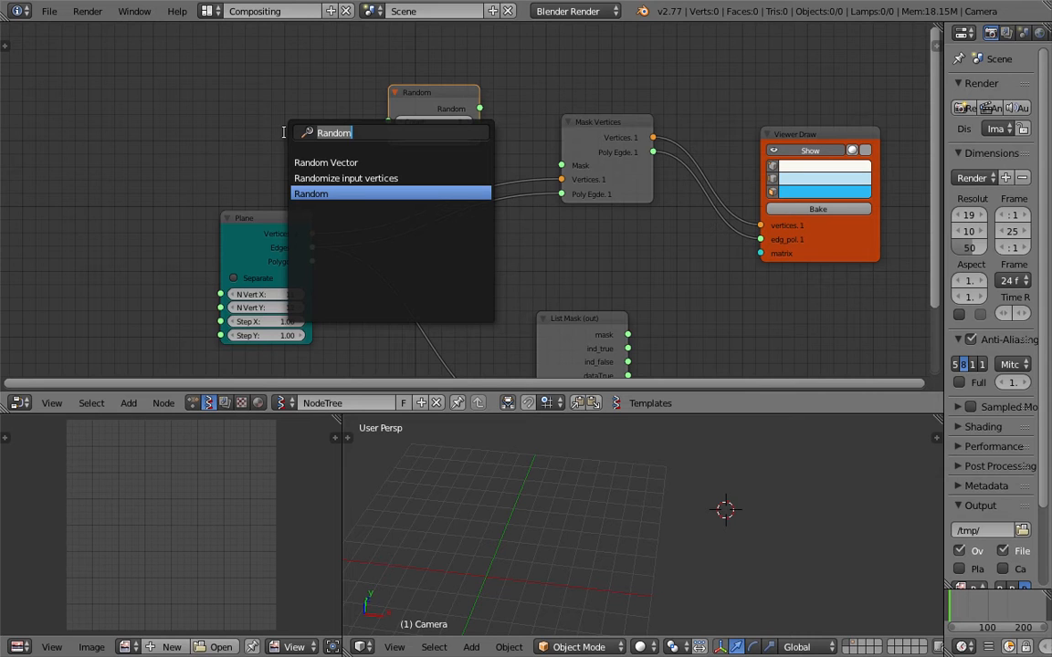
type("list l")
key("Return")
left_click(285, 133)
left_click_drag(290, 195, 176, 207)
left_click_drag(266, 226, 168, 198)
left_click_drag(234, 152, 381, 105)
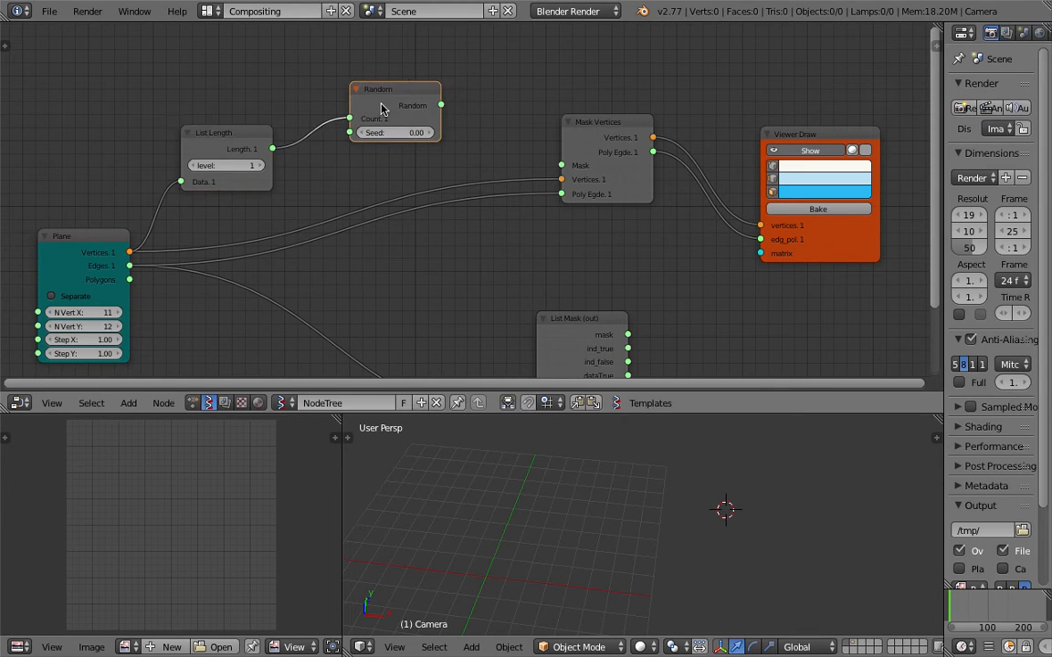
Add a Viewer text node above Mask Vertices and link Random's output to its edg_pol input
middle_click_drag(501, 62, 489, 91)
key("shift+a")
left_click(490, 91)
type("view")
key("Down")
key("Down")
key("Down")
key("Down")
key("Return")
left_click(493, 69)
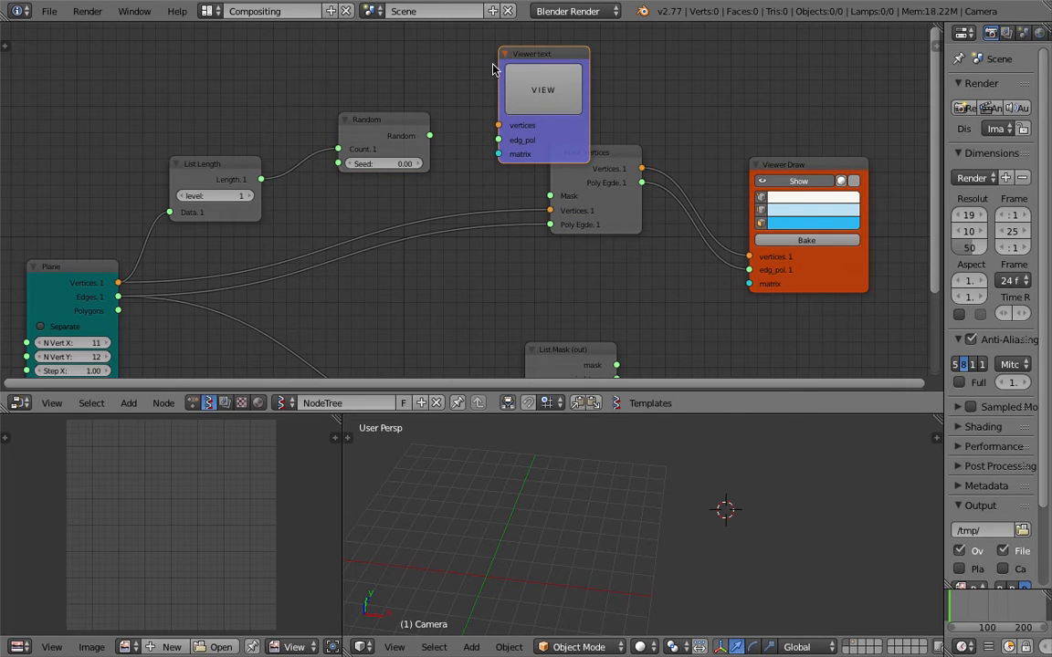
left_click_drag(429, 135, 498, 140)
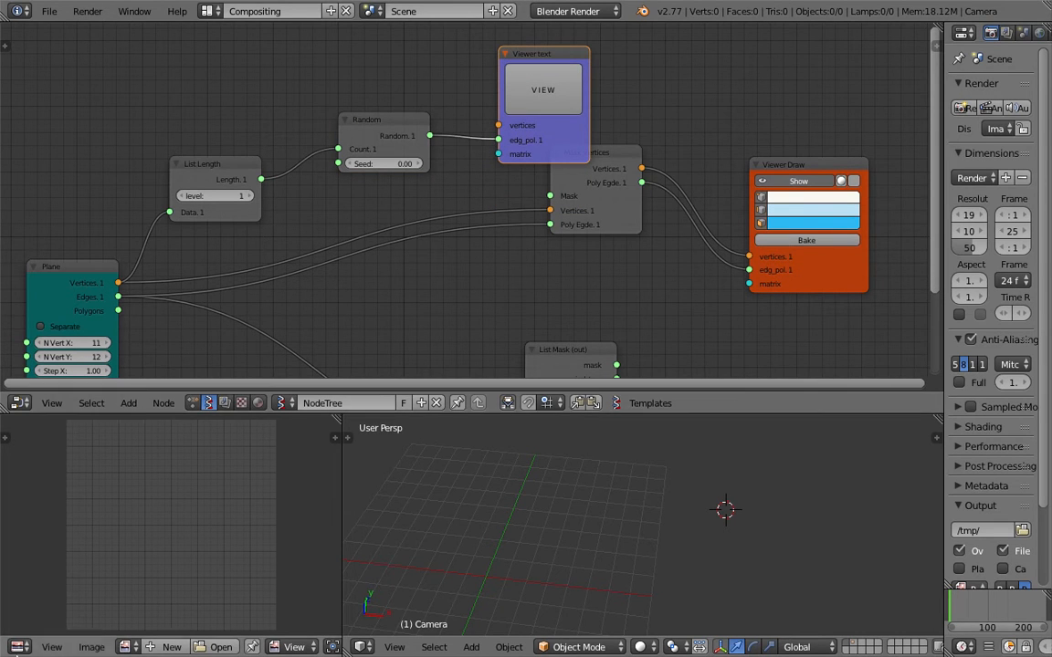
Turn the image editor into a text editor, open the Sverchok viewer text and look through the random values
left_click(19, 647)
left_click(46, 465)
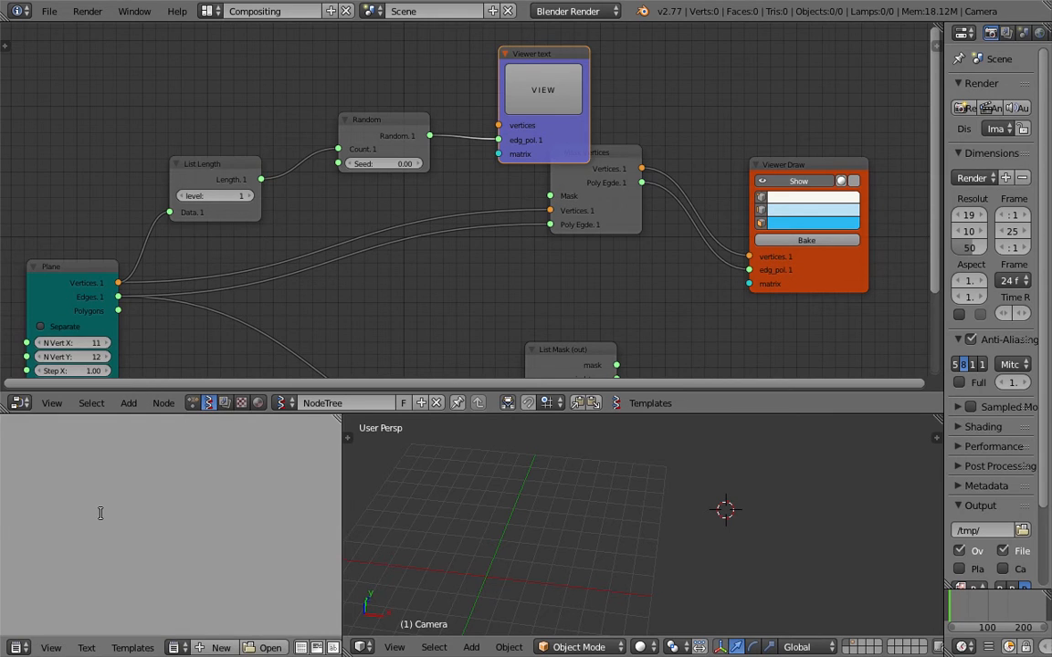
left_click(175, 647)
left_click(183, 478)
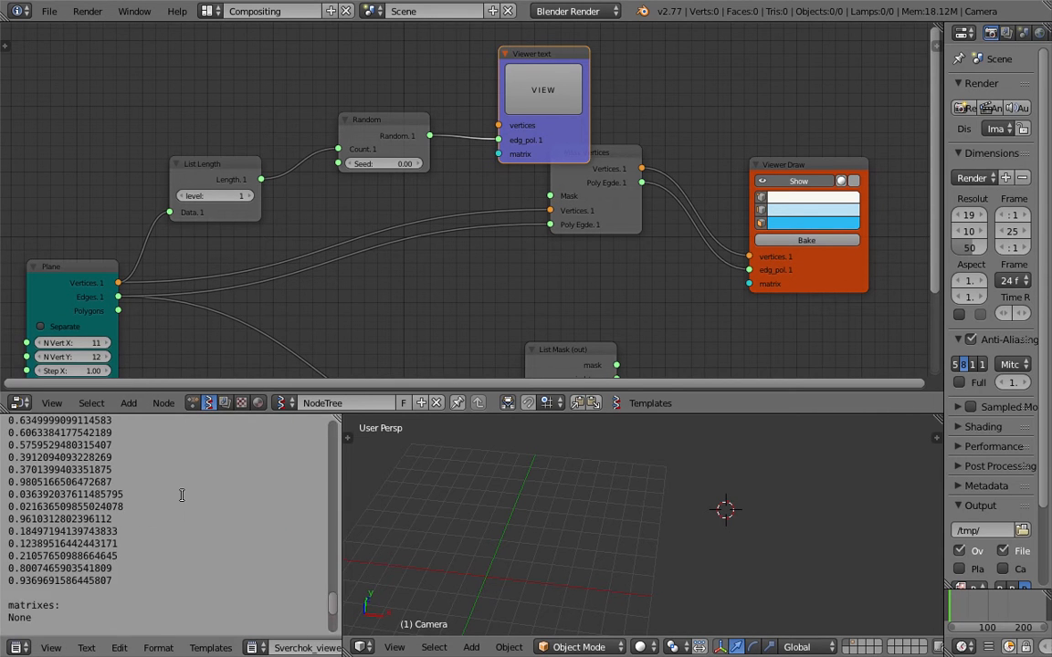
scroll(181, 495, "up", 20)
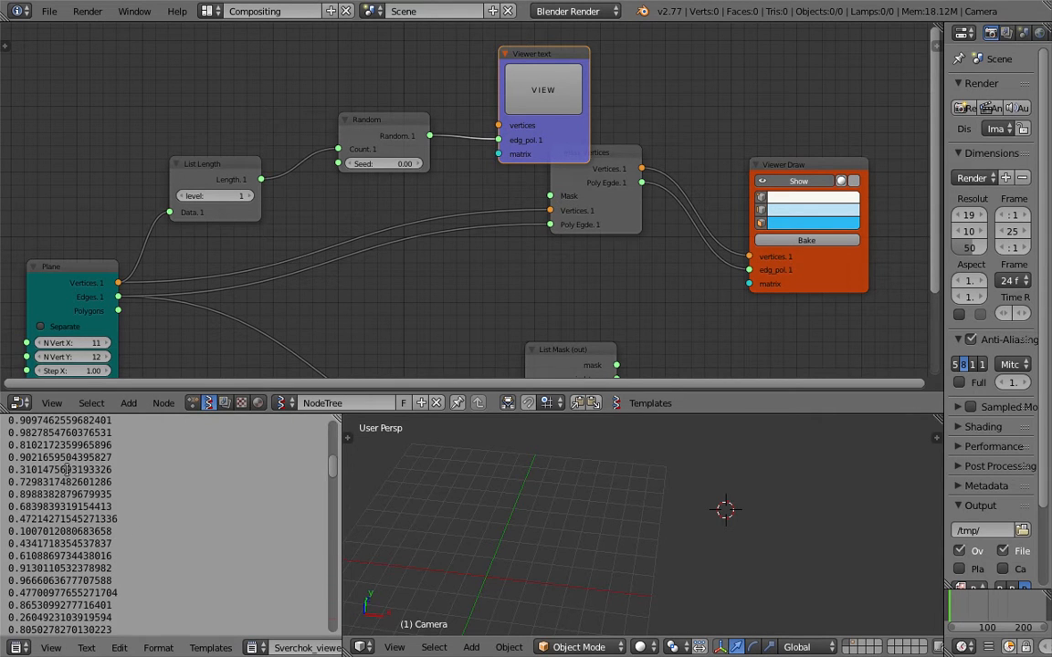
scroll(63, 461, "up", 3)
Move Viewer text further away and insert a Map Range node on the link between Random and Viewer text
middle_click_drag(469, 133, 470, 171)
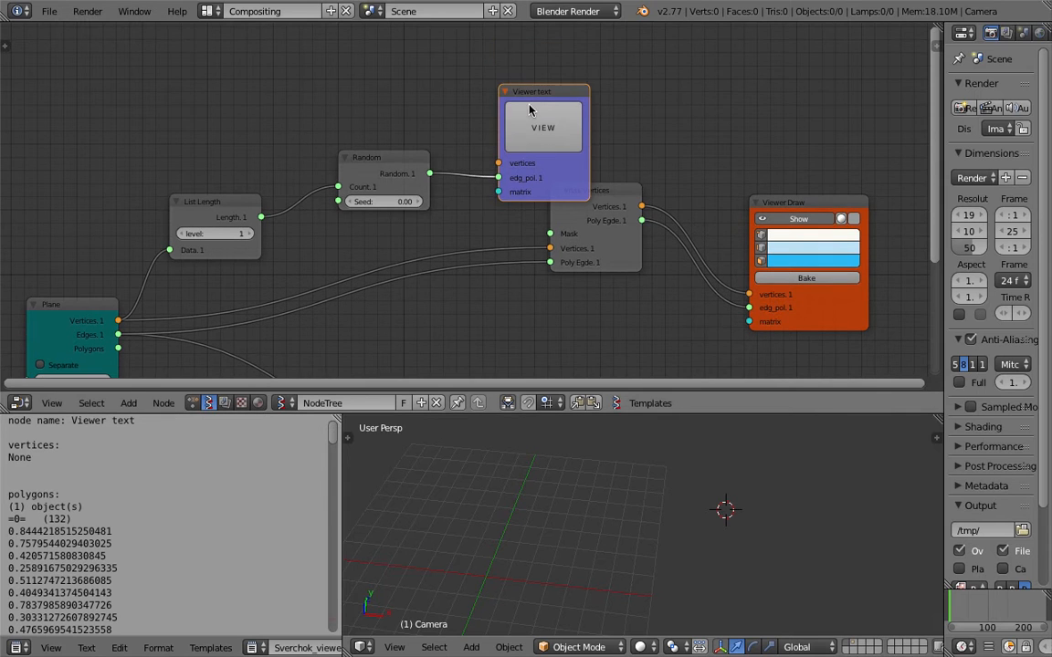
left_click_drag(537, 92, 669, 63)
key("space")
type("map")
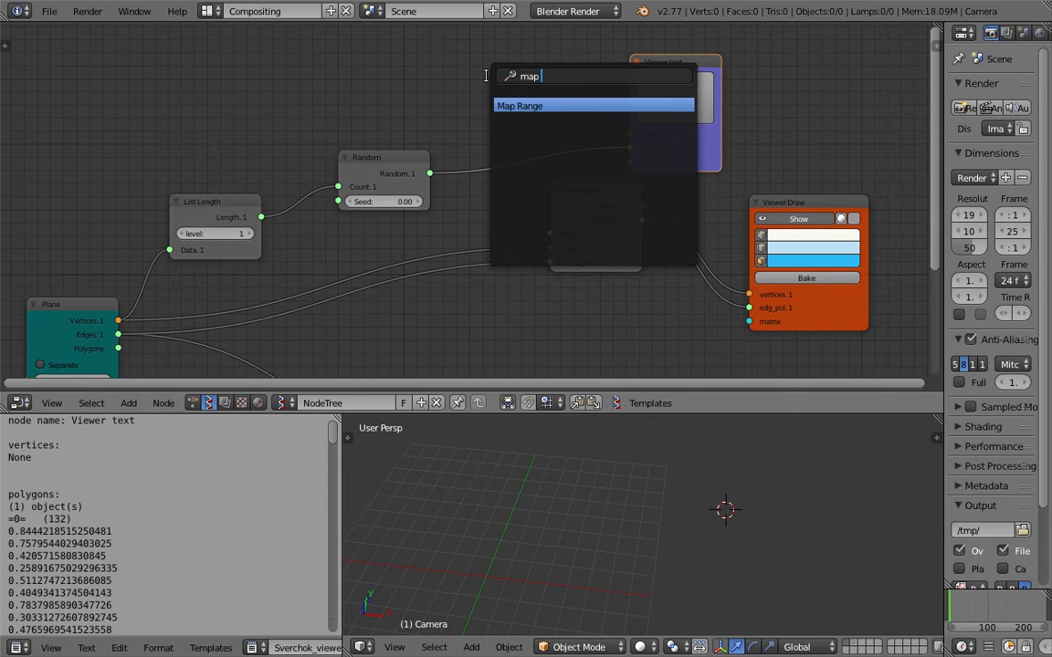
key("Return")
left_click(474, 101)
middle_click_drag(464, 102, 416, 89)
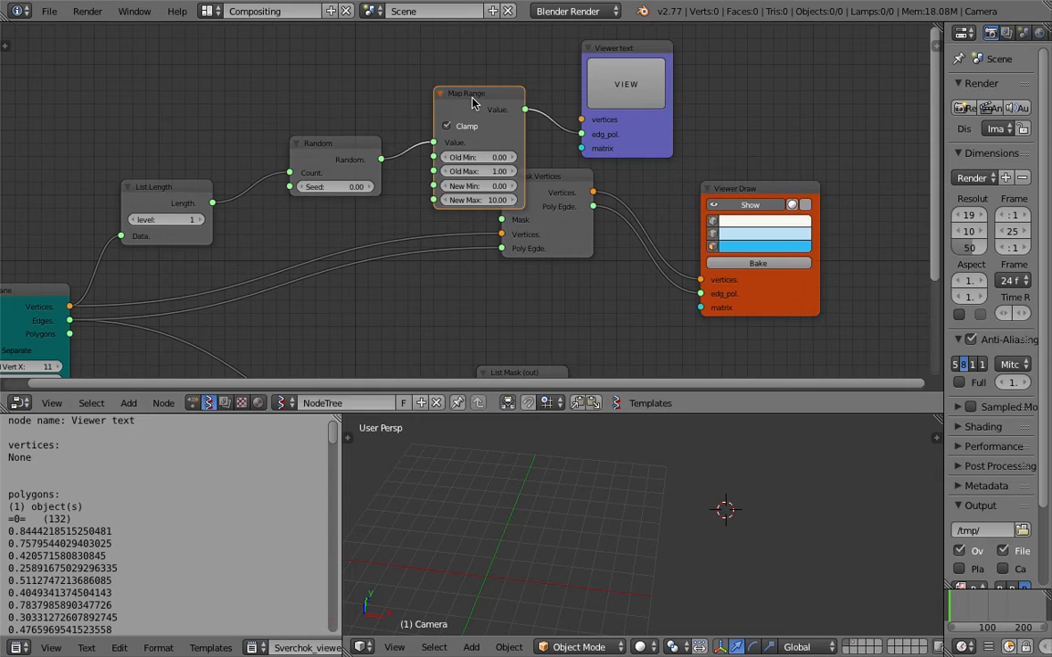
Move Map Range clear of Mask Vertices and set its New Max to 2
left_click_drag(473, 98, 442, 72)
left_click(458, 172)
type("2")
key("Return")
scroll(512, 158, "up", 2)
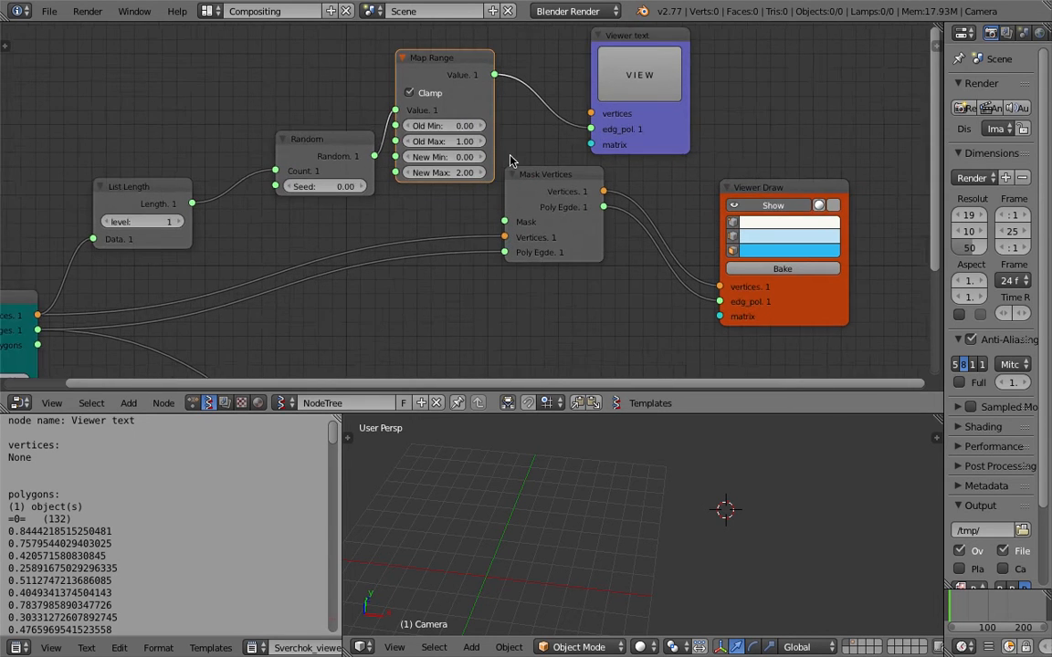
middle_click_drag(467, 136, 475, 155)
scroll(475, 157, "up", 1)
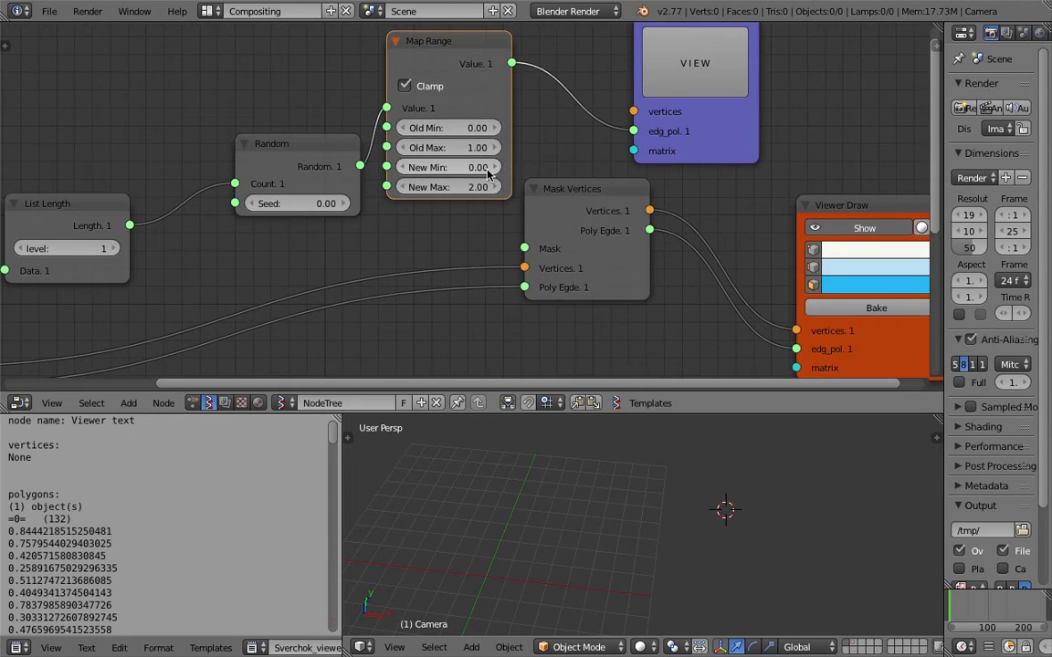
Move Viewer text further from Map Range and look through the remapped values in the text output
scroll(475, 176, "down", 2)
scroll(474, 175, "up", 1)
scroll(474, 176, "down", 1)
middle_click_drag(553, 107, 511, 152)
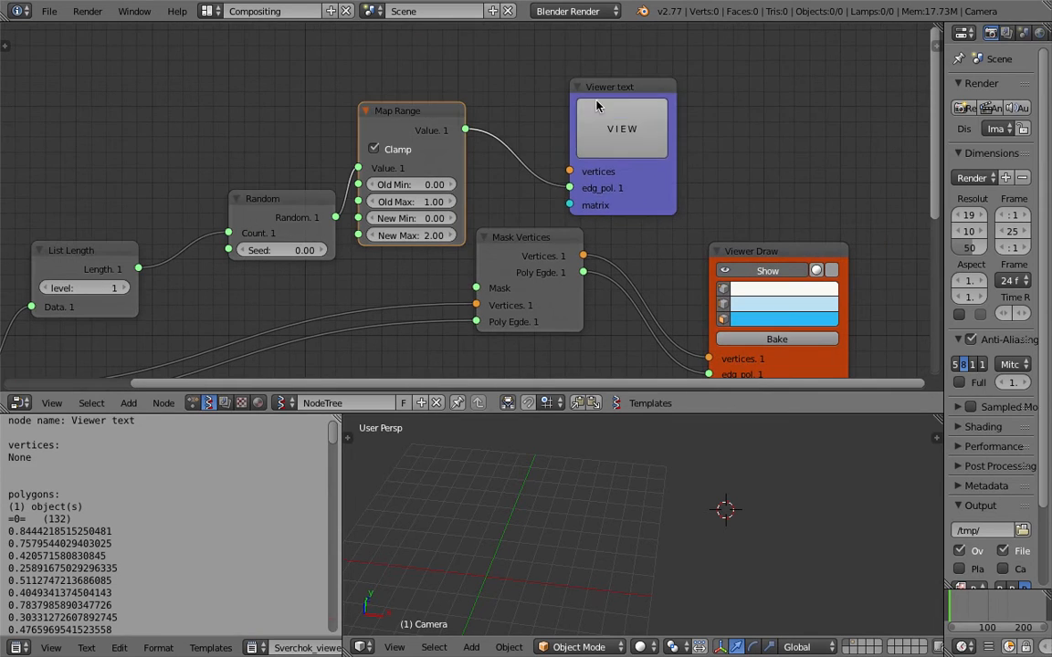
left_click_drag(590, 90, 664, 75)
key("shift+a")
left_click(524, 89)
key("Escape")
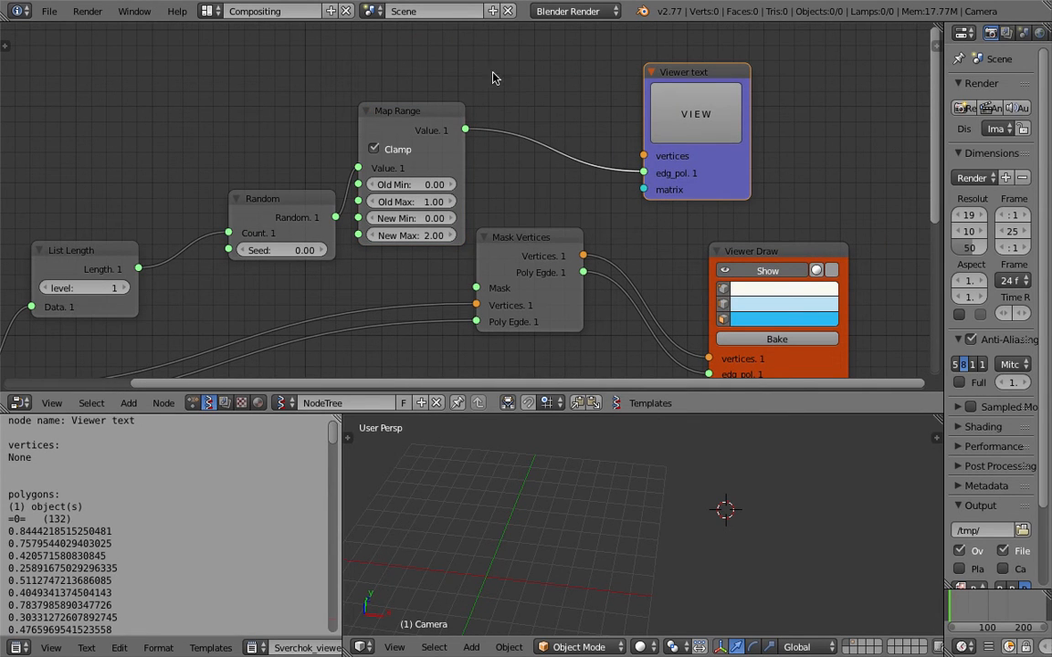
scroll(52, 530, "down", 5)
scroll(52, 530, "down", 7)
scroll(83, 552, "up", 3)
Insert a Math node between Map Range and Viewer text and set its function to floor
middle_click_drag(453, 164, 407, 203)
key("shift+a")
left_click(477, 117)
type("math")
key("Down")
key("Return")
left_click(481, 123)
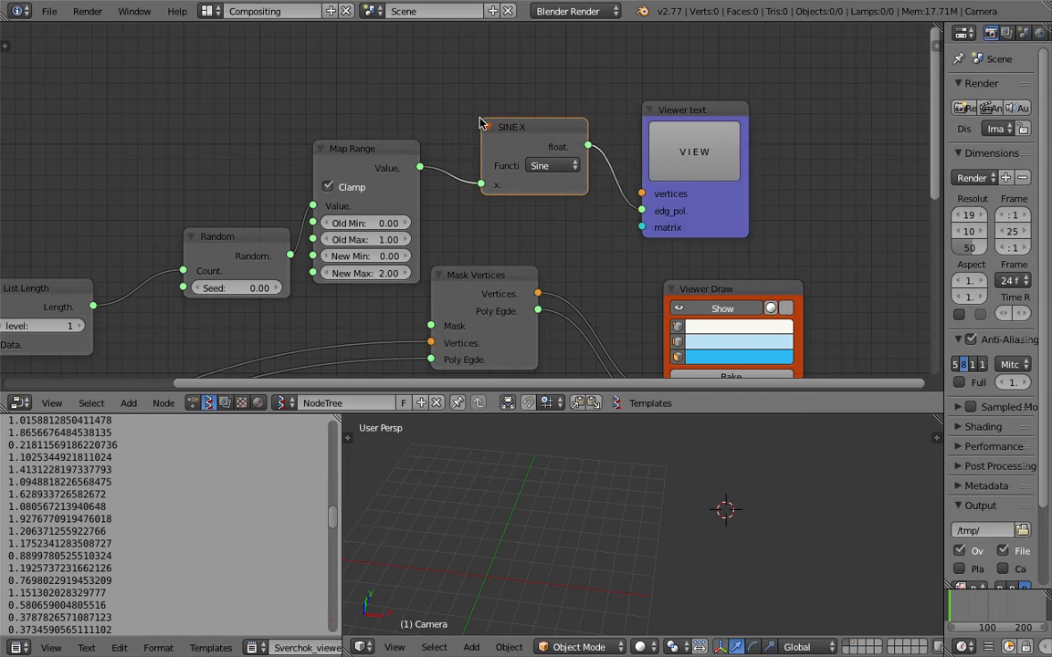
left_click(548, 165)
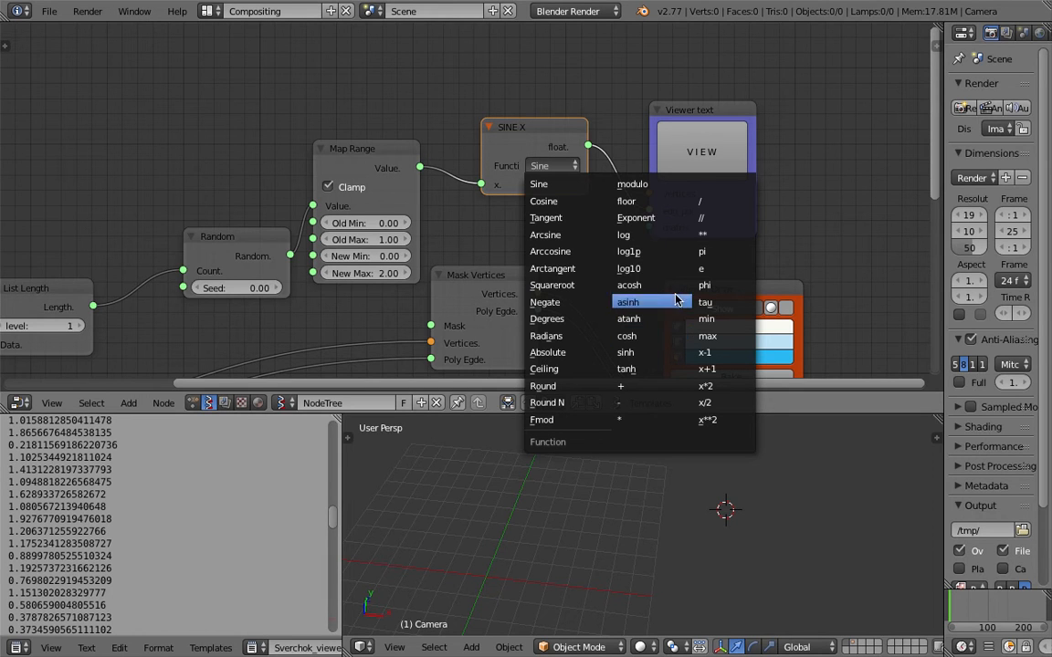
left_click(627, 202)
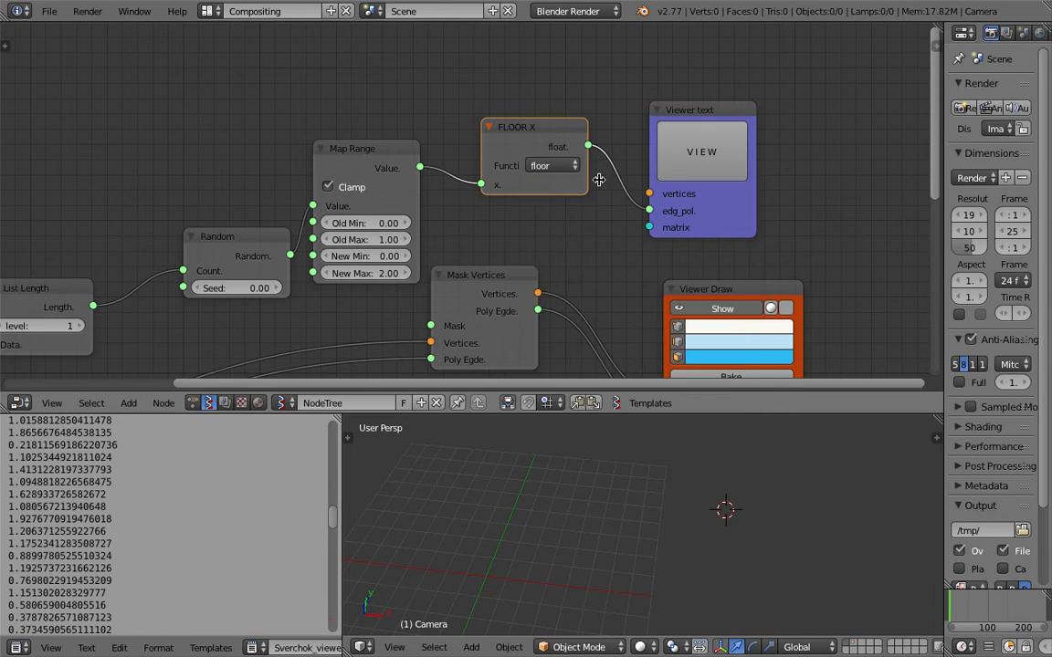
Save over sv_function_listMasking_001.blend and move the floor and Map Range nodes slightly up
key("ctrl+s")
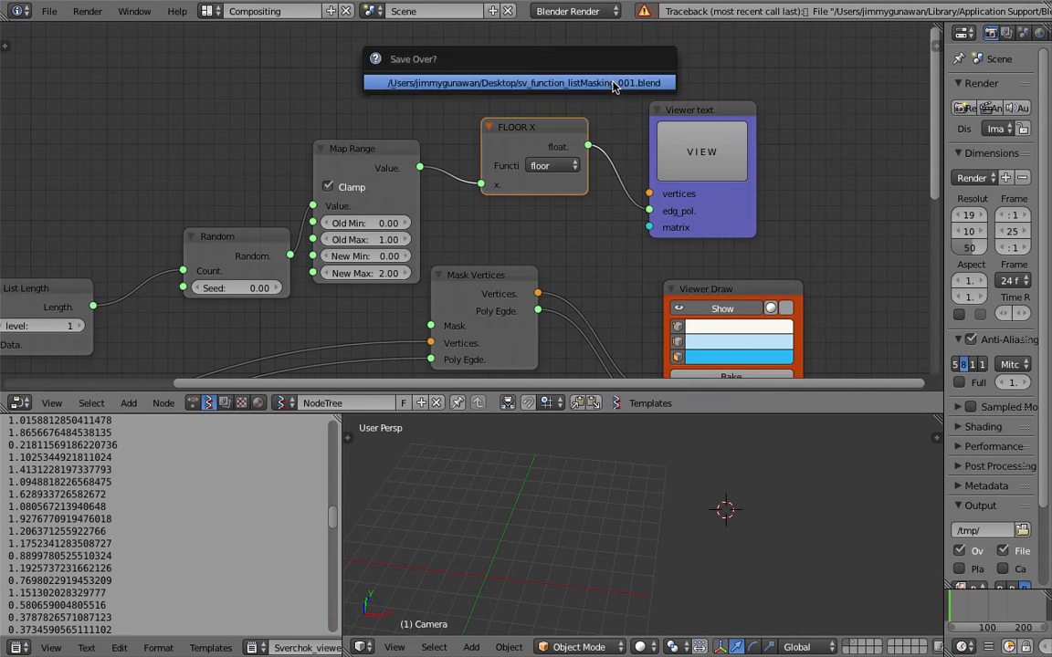
left_click(553, 86)
left_click_drag(554, 159, 550, 151)
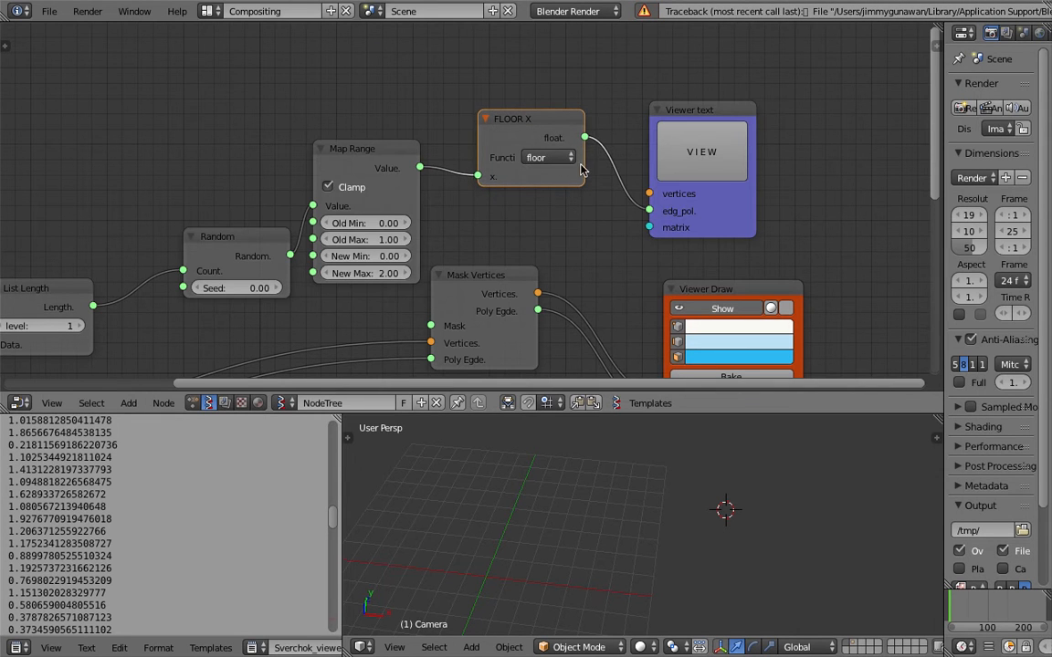
left_click(699, 151)
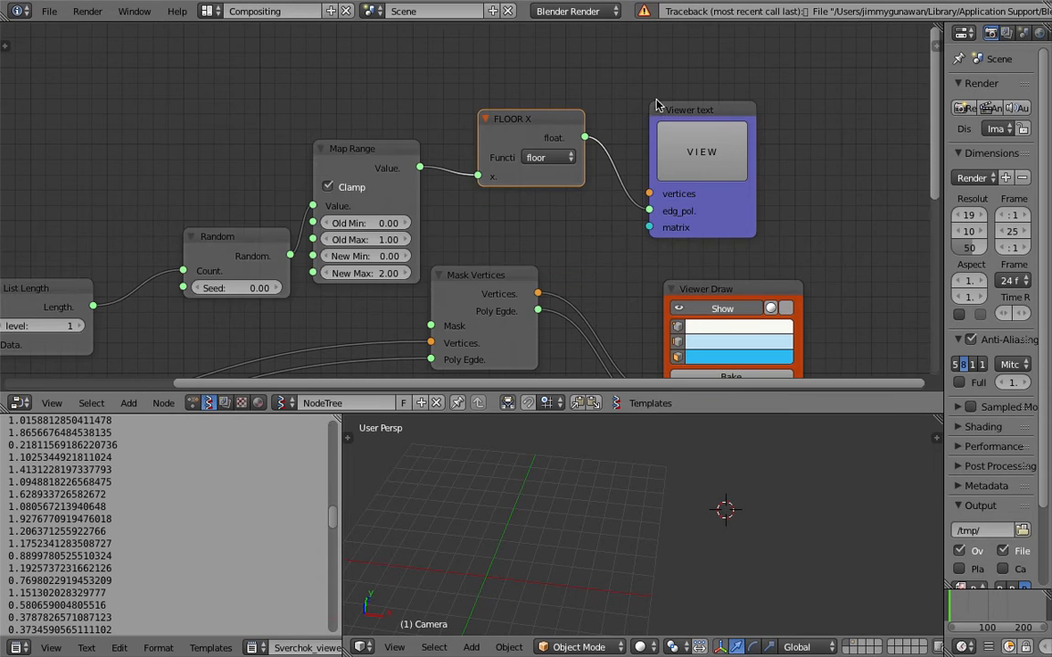
left_click_drag(397, 145, 399, 119)
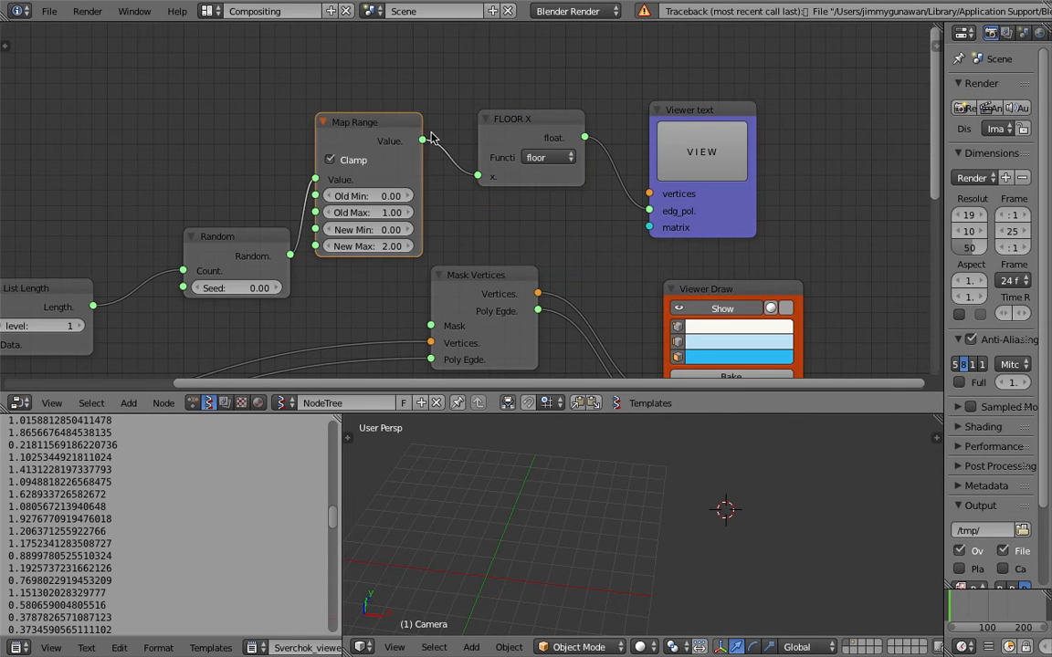
Cut and restore the link from floor to Viewer text's edg_pol, and refresh the text output to check the floored values
left_click_drag(610, 179, 610, 183, "ctrl")
left_click_drag(587, 138, 647, 209)
left_click(687, 164)
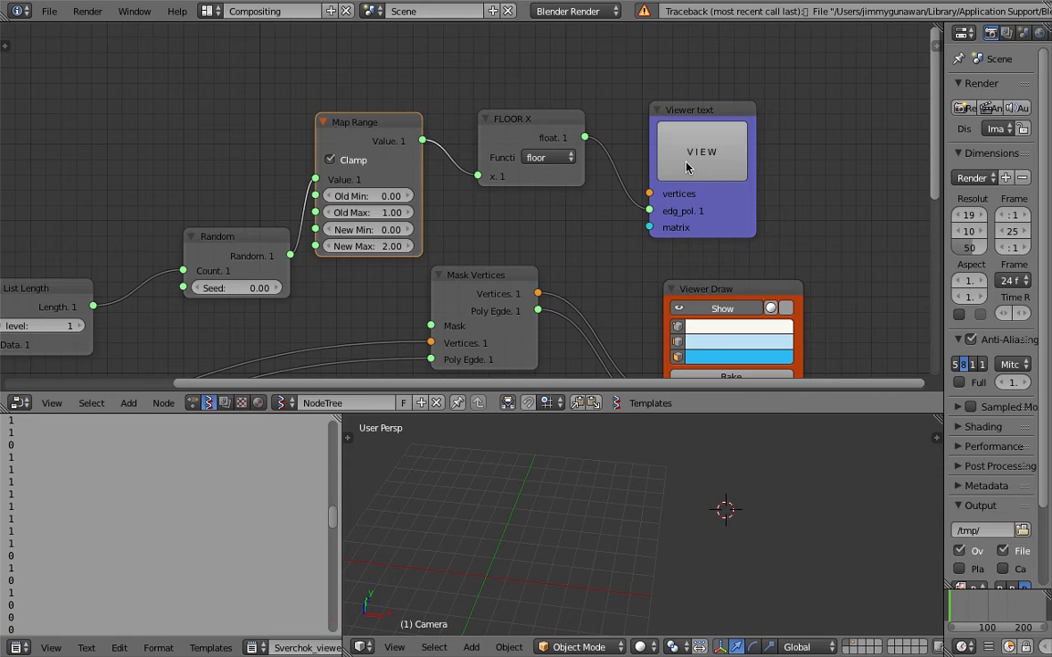
left_click(250, 448)
scroll(77, 474, "up", 5)
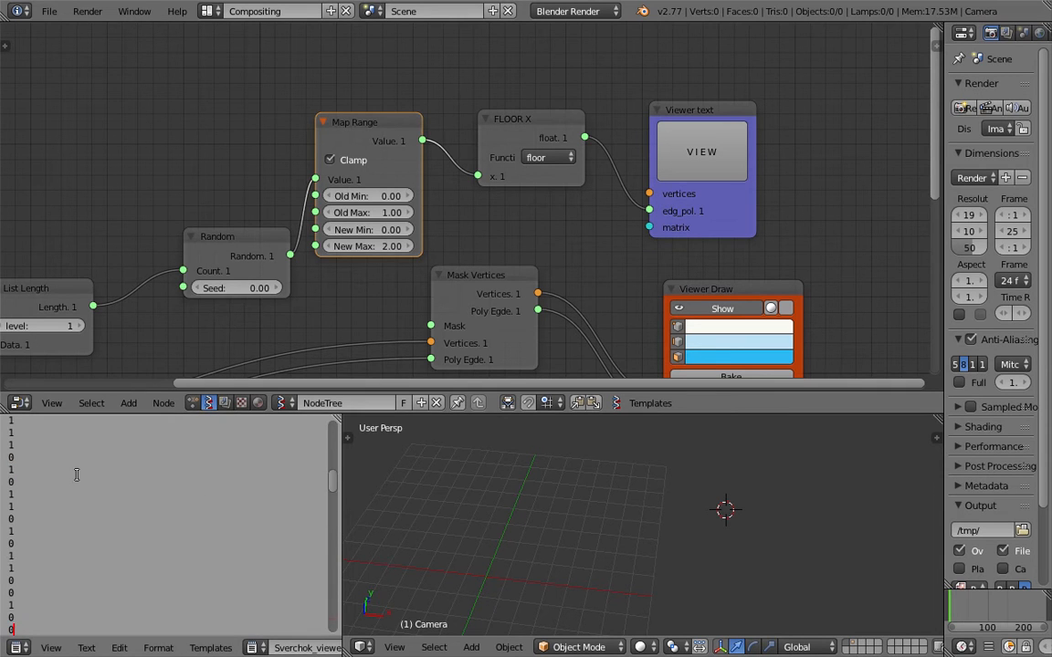
scroll(74, 529, "up", 6)
Shift the Map Range and Random nodes further from the floor node to space out the chain
middle_click_drag(515, 215, 535, 198)
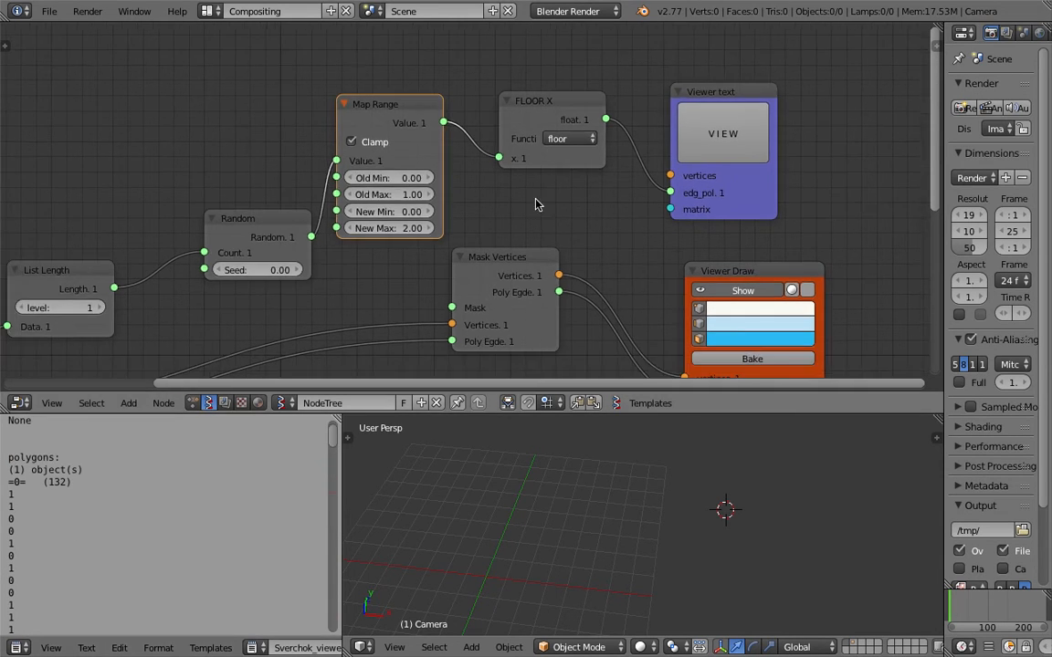
scroll(530, 194, "down", 2)
left_click_drag(413, 116, 395, 115)
left_click_drag(310, 215, 273, 199)
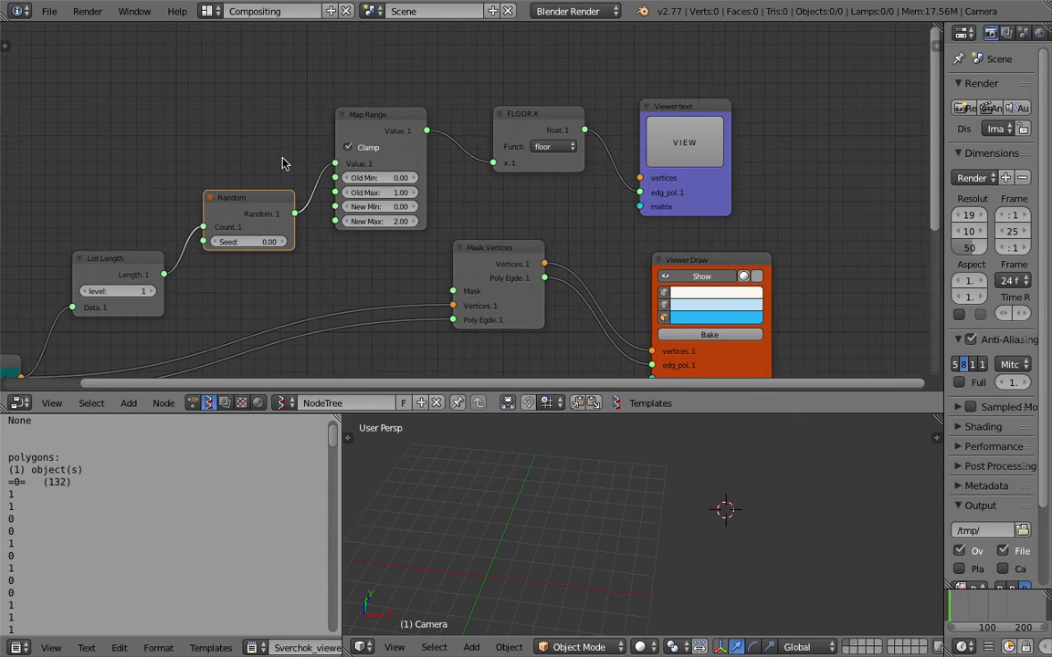
middle_click_drag(285, 162, 281, 159)
Link Map Range's Value output to the Mask input of Mask Vertices and save the file
left_click_drag(422, 141, 423, 202)
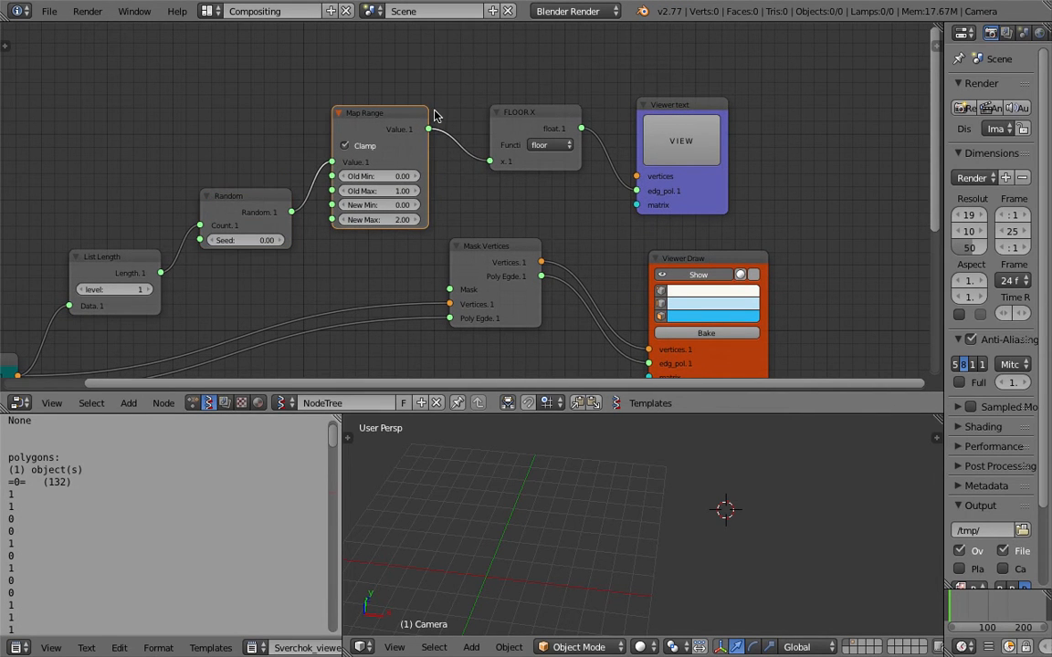
left_click_drag(428, 129, 445, 242)
left_click_drag(448, 289, 449, 289)
middle_click_drag(478, 222, 496, 200)
middle_click_drag(639, 498, 627, 487)
scroll(628, 486, "up", 2)
scroll(627, 490, "down", 3)
key("ctrl+s")
middle_click_drag(539, 275, 559, 260)
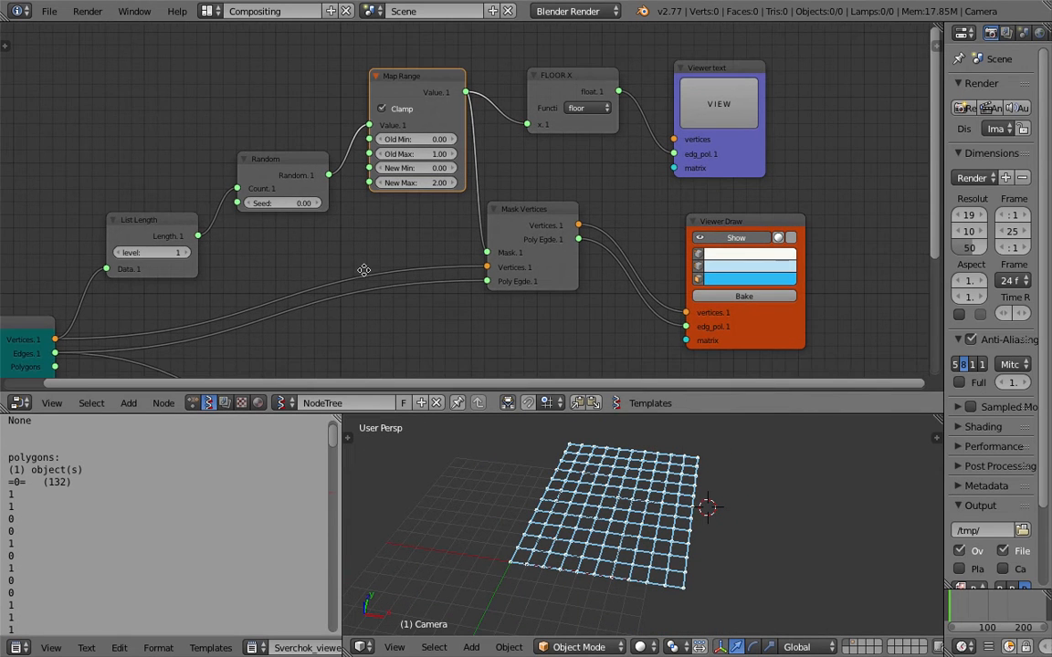
Reposition List Length and Mask Vertices, and move Viewer Draw further away from Mask Vertices
middle_click_drag(363, 271, 465, 239)
left_click_drag(268, 207, 256, 210)
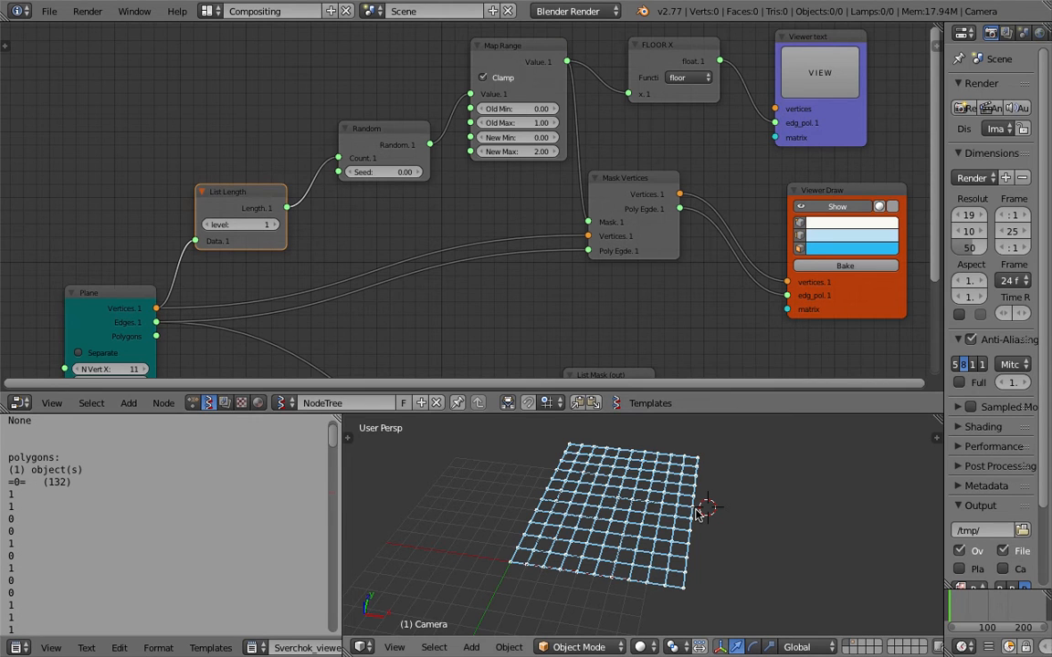
left_click_drag(644, 186, 665, 188)
middle_click_drag(718, 202, 640, 190)
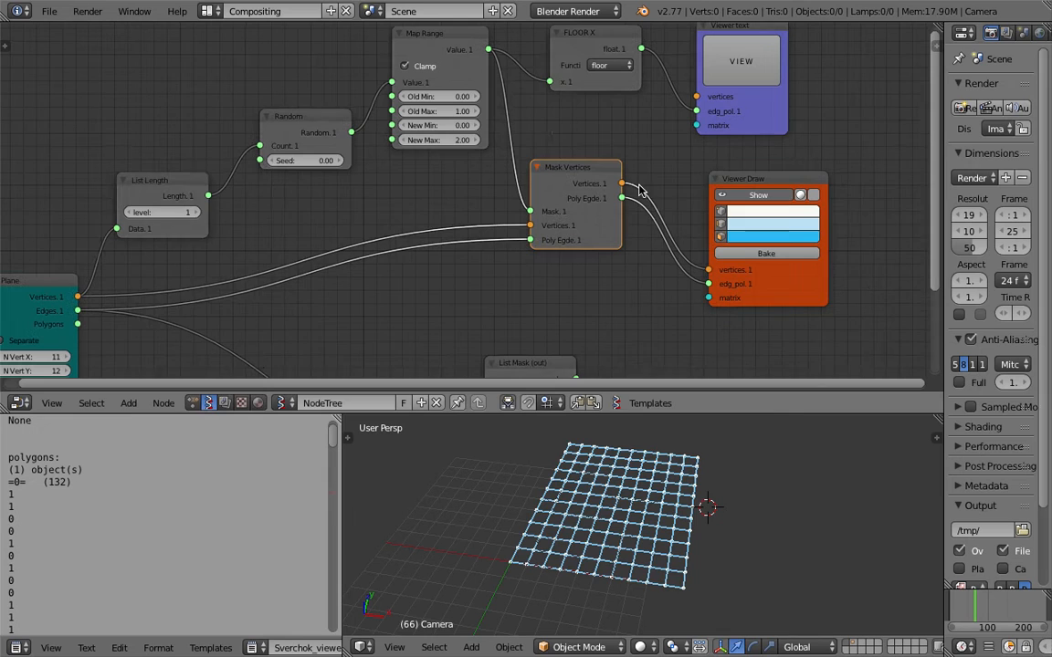
left_click_drag(738, 186, 781, 198)
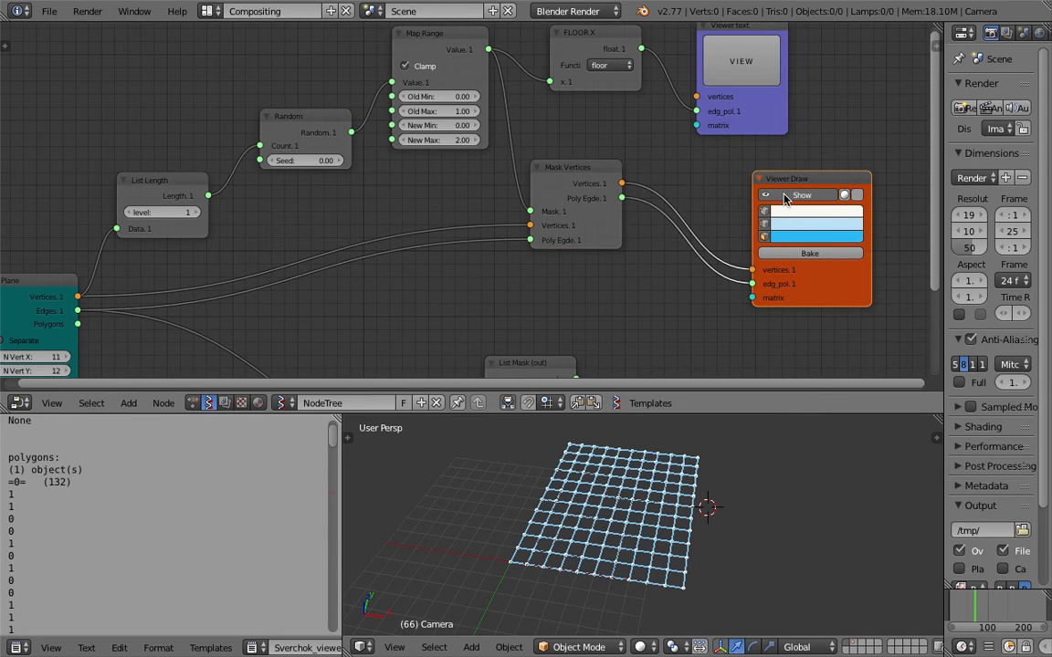
Link the floor node's float output to the Mask input of Mask Vertices, nudging Mask Vertices to make room
middle_click_drag(488, 129, 498, 135)
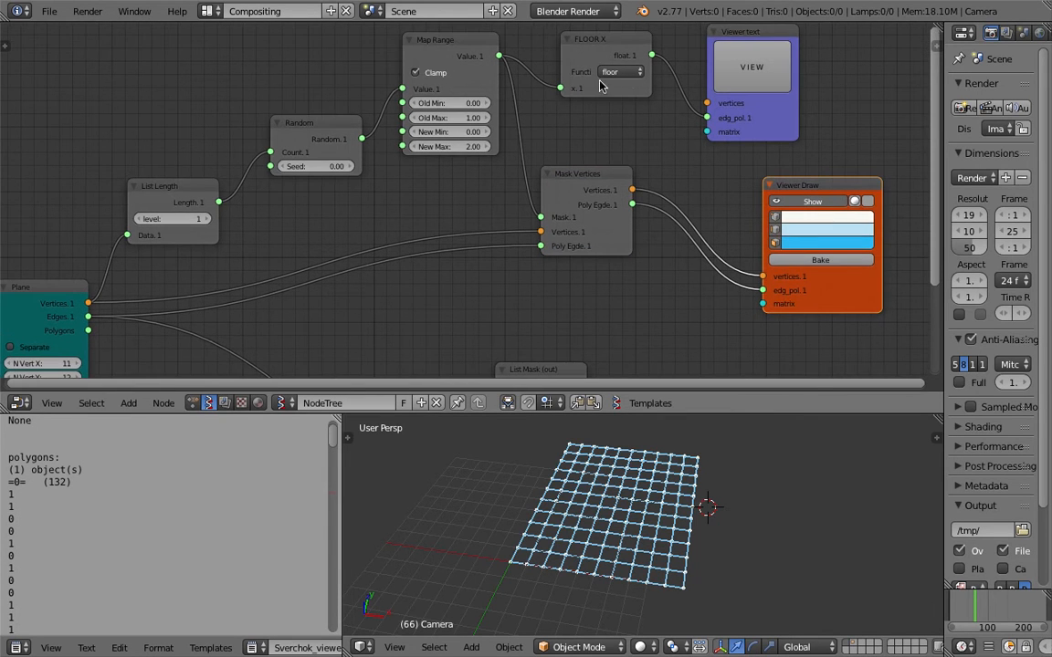
left_click_drag(587, 173, 608, 182)
middle_click_drag(610, 147, 597, 166)
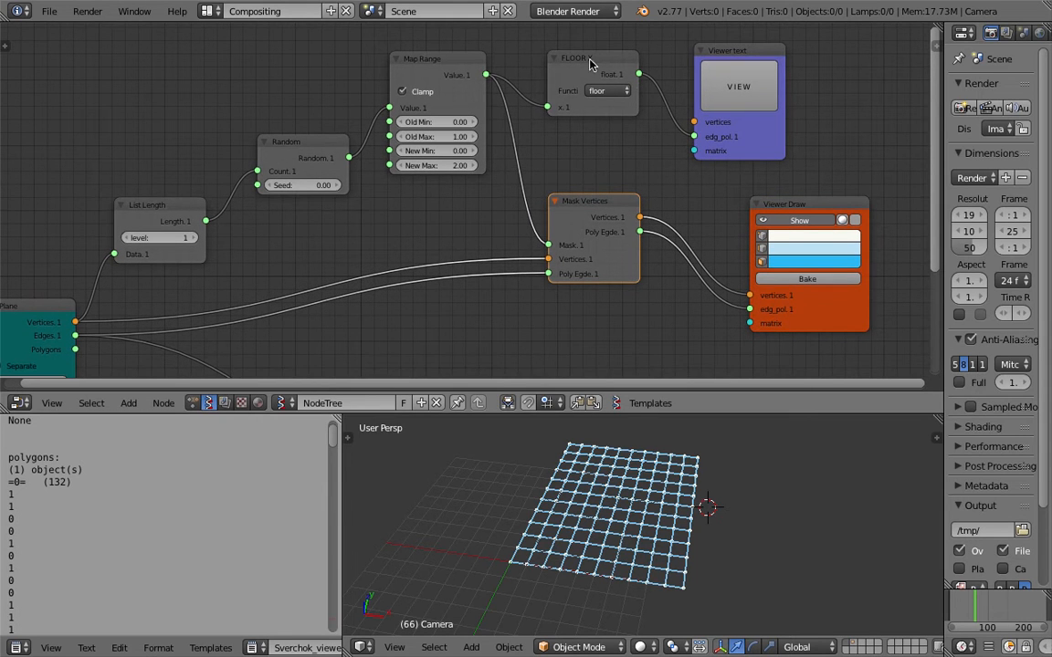
left_click_drag(601, 68, 549, 245)
middle_click_drag(710, 559, 647, 561)
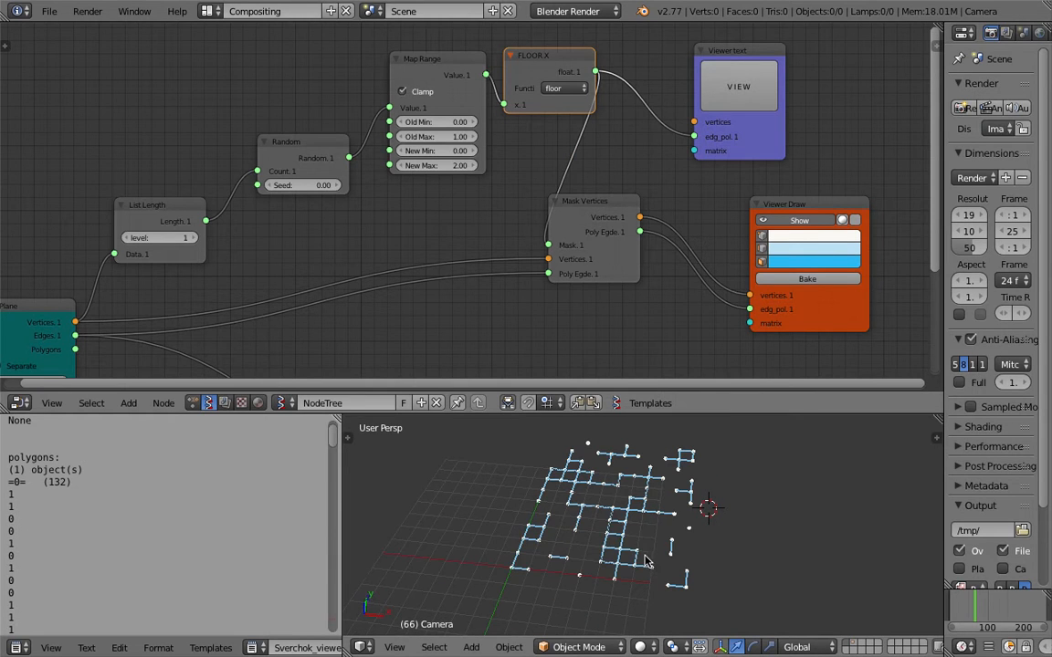
Move Viewer Draw, Mask Vertices and Viewer text further from the floor node to space out the tree
middle_click_drag(557, 297, 597, 258)
scroll(459, 170, "down", 1)
scroll(459, 170, "down", 1)
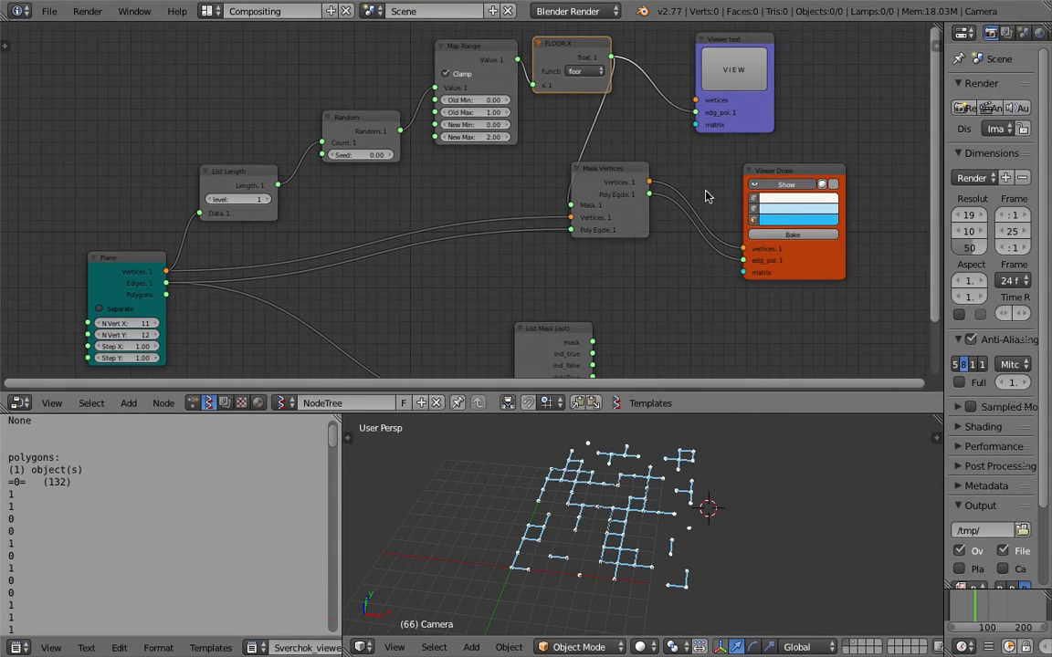
left_click_drag(778, 175, 868, 173)
middle_click_drag(602, 159, 568, 158)
left_click_drag(590, 165, 692, 171)
middle_click_drag(639, 153, 579, 152)
left_click_drag(670, 119, 755, 117)
middle_click_drag(568, 134, 607, 114)
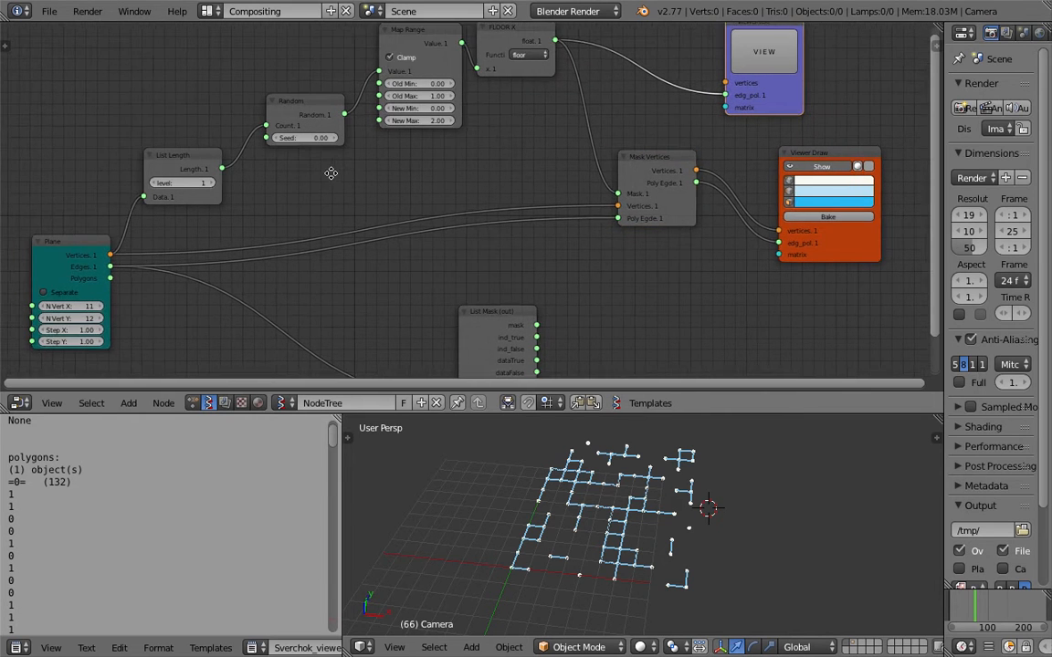
Set the Random node's Seed to 6.09 and save the file
middle_click_drag(331, 171, 375, 150)
mouse_move(355, 113)
left_mouse_down()
mouse_move(387, 114)
mouse_move(361, 116)
left_mouse_up()
key("ctrl+s")
left_click(618, 514)
middle_click_drag(635, 553, 595, 534)
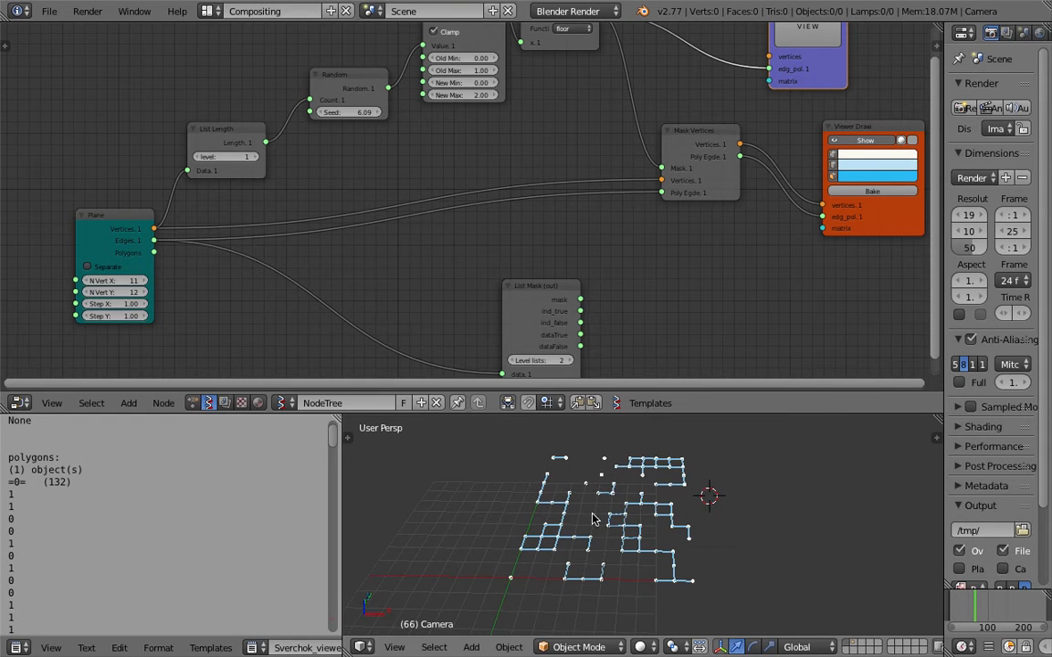
Shift Mask Vertices slightly away from Viewer Draw and save the file
left_click_drag(699, 142, 677, 140)
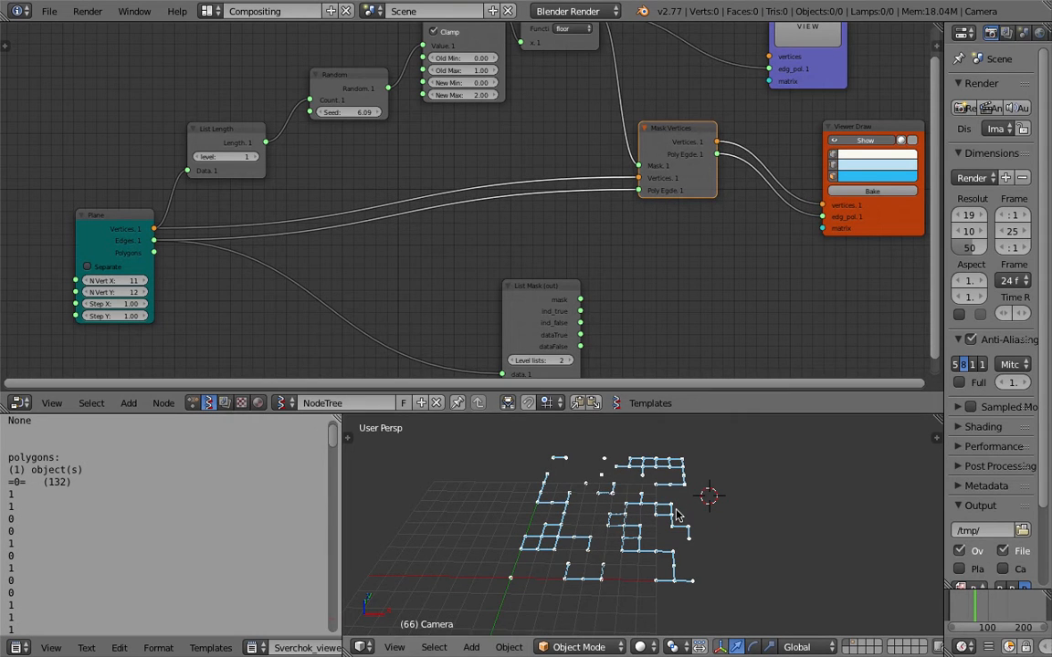
middle_click_drag(680, 212, 641, 231)
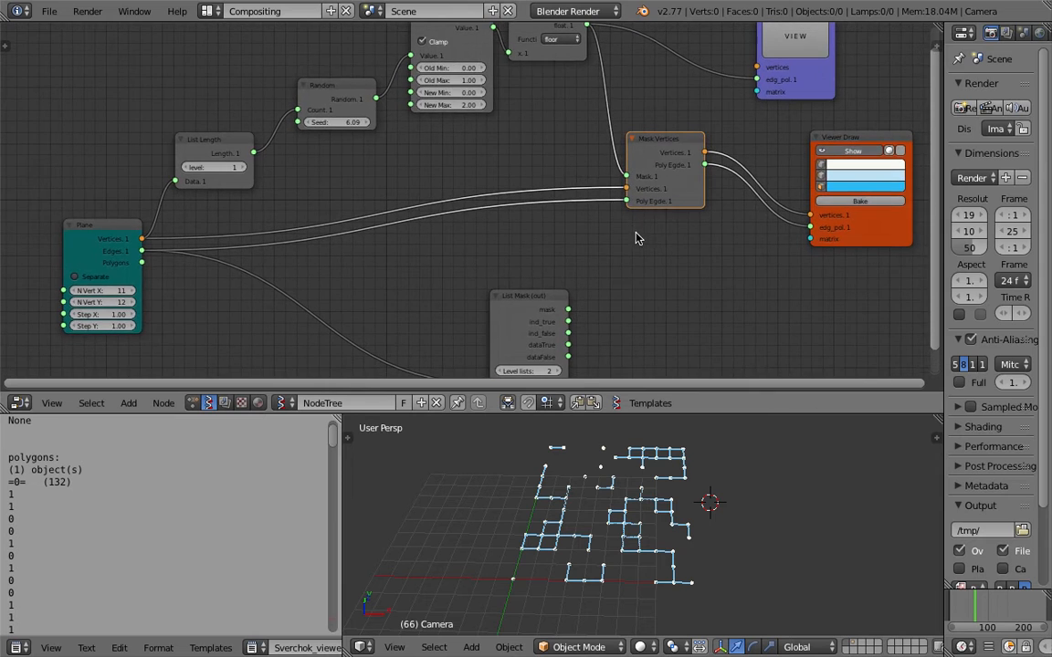
middle_click_drag(438, 93, 457, 130)
key("ctrl+s")
left_click(463, 141)
Try raising Map Range's New Max to 4.34 and undo the change
scroll(469, 155, "up", 4)
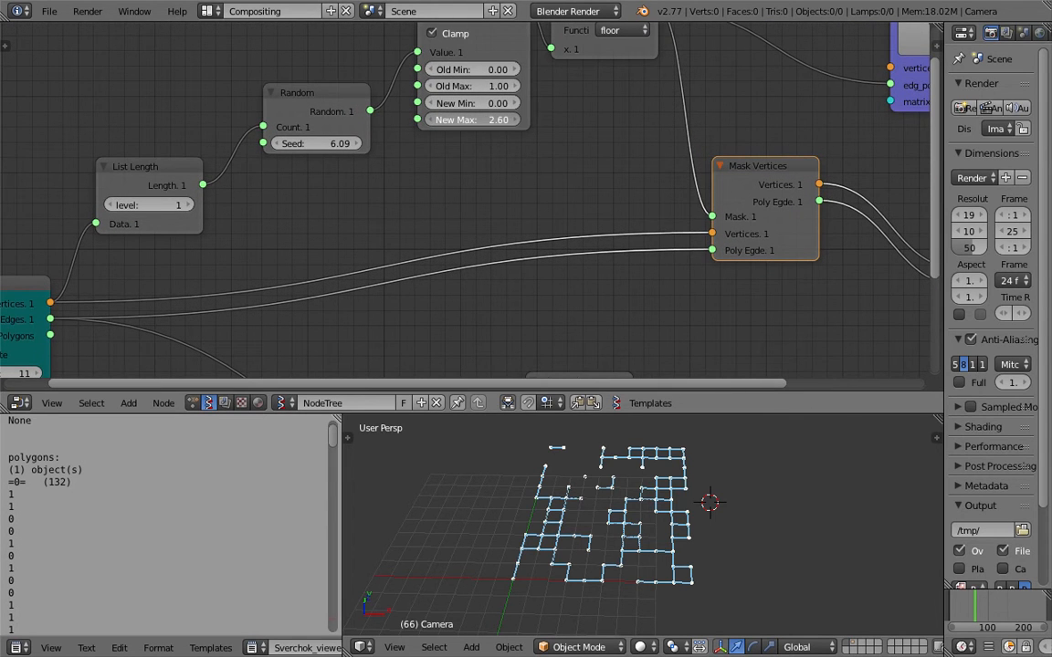
left_click_drag(472, 119, 501, 119)
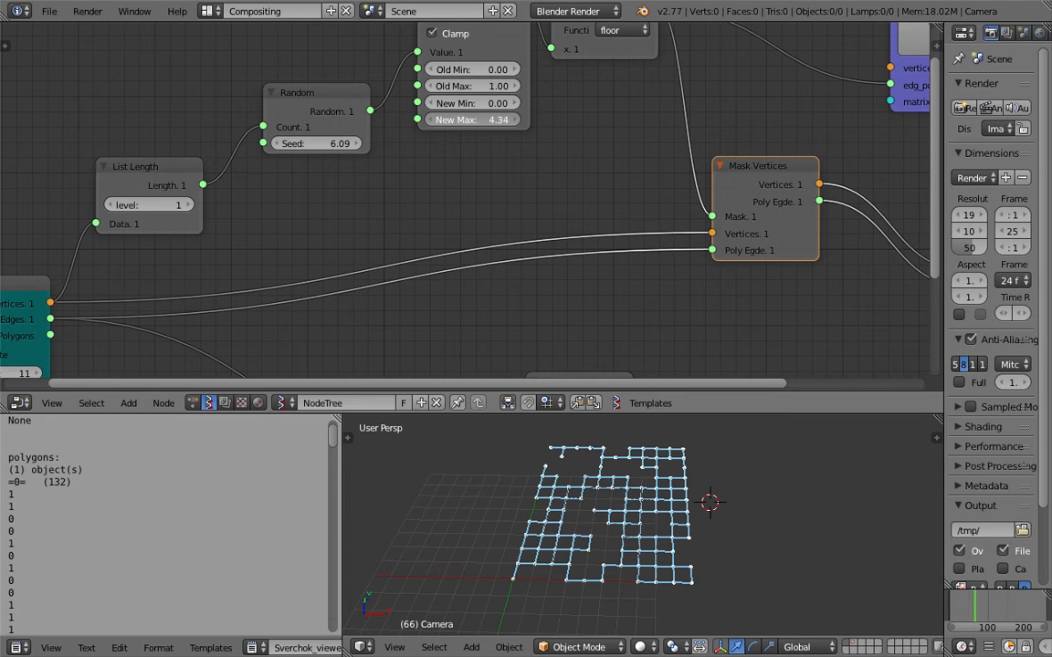
key("ctrl+z")
Try a New Min of 0.66 on Map Range and reset it to 0
middle_click_drag(502, 149, 505, 159)
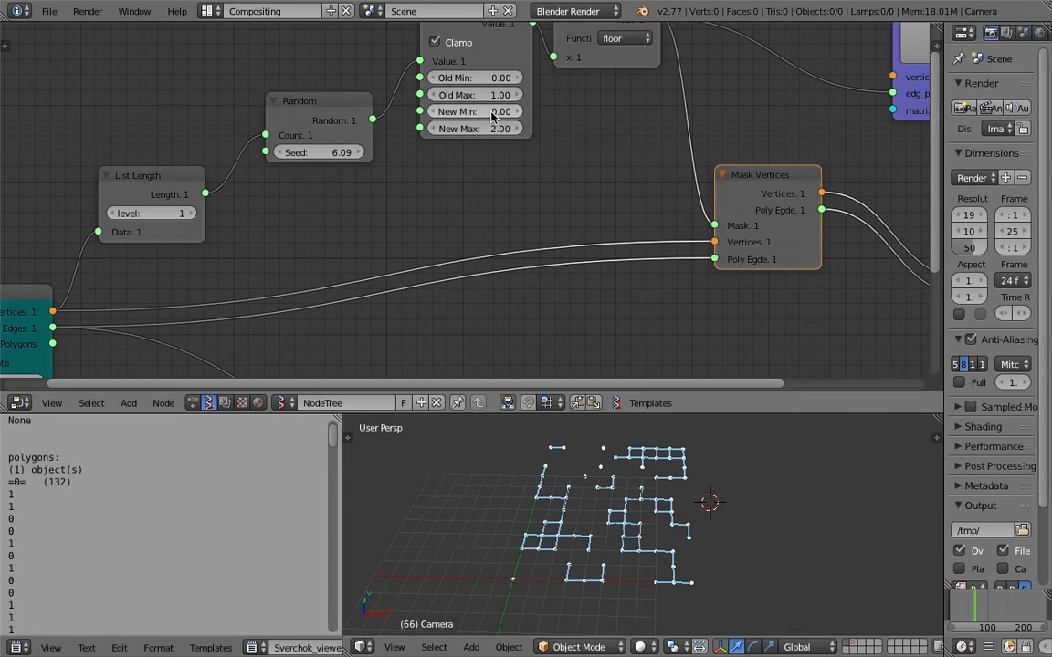
left_click_drag(475, 111, 533, 112)
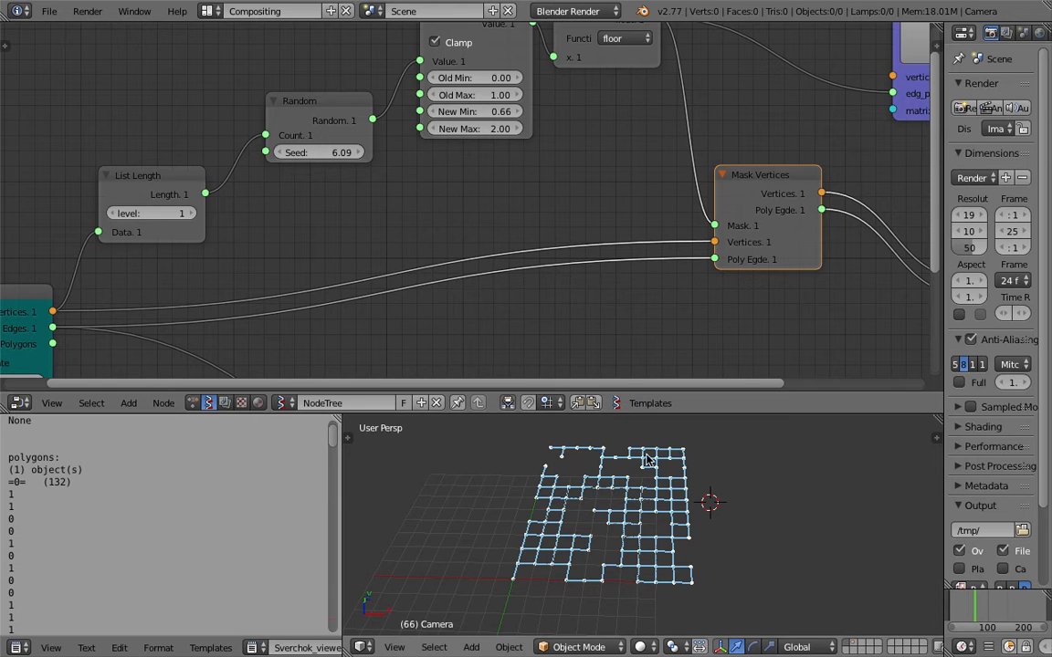
middle_click_drag(666, 481, 651, 470)
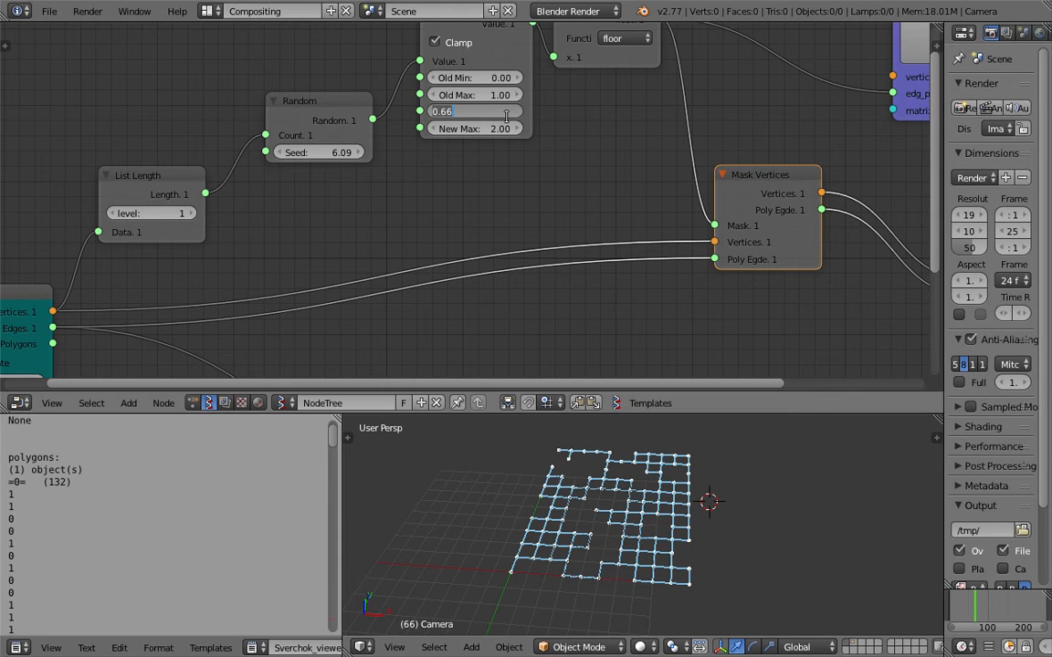
type("0")
key("Return")
Set the Random node's Seed to 8.37
scroll(519, 250, "down", 2)
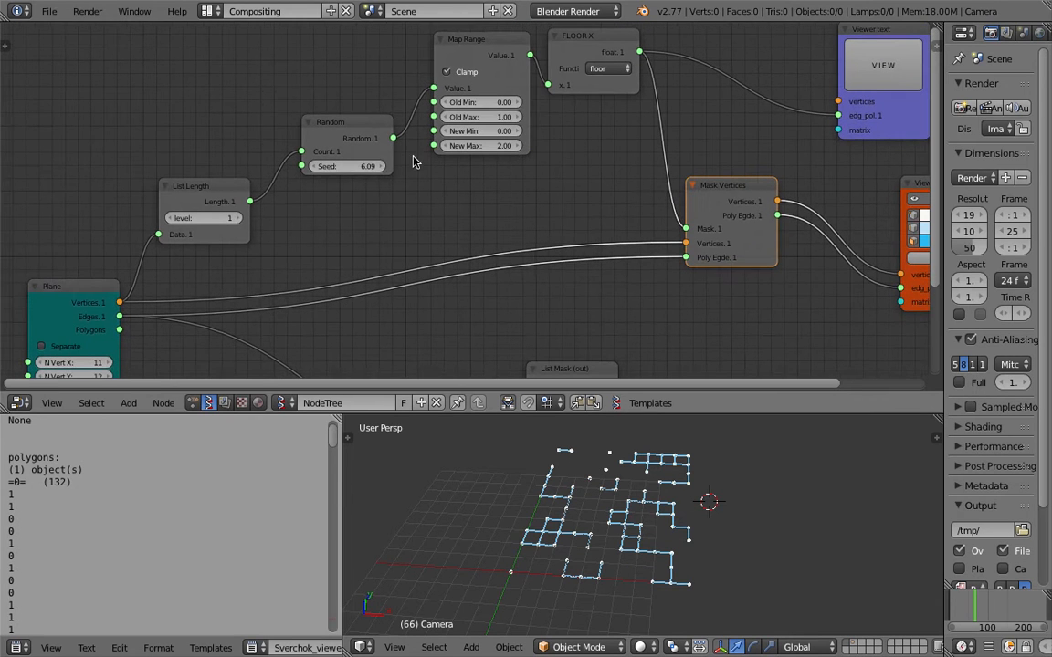
left_click_drag(364, 167, 431, 167)
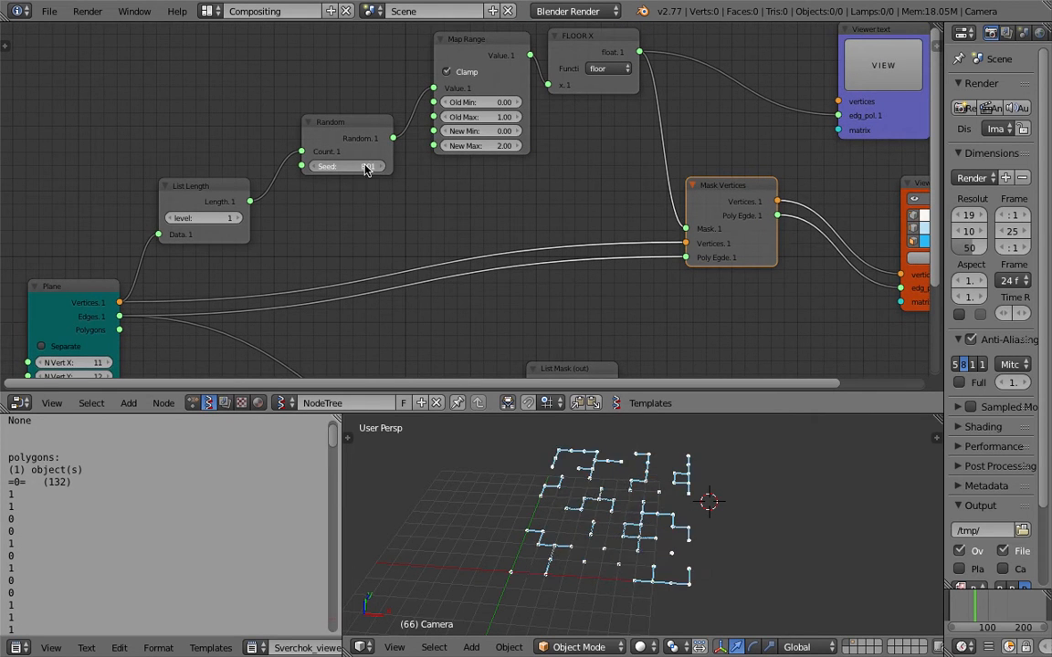
middle_click_drag(453, 209, 458, 186)
Increase the Plane's N Vert X and toggle its Separate option until it is on
middle_click_drag(137, 348, 261, 236)
scroll(260, 237, "down", 1)
mouse_move(220, 230)
left_mouse_down()
mouse_move(258, 230)
mouse_move(231, 230)
left_mouse_up()
left_click(194, 215)
left_click(194, 216)
left_click(195, 216)
left_click(195, 217)
left_click(195, 217)
middle_click_drag(612, 500, 676, 498)
Raise the Plane's N Vert X to 33 and further to 44
left_click_drag(220, 230, 242, 230)
scroll(639, 511, "down", 2)
middle_click_drag(599, 442, 437, 437, "shift")
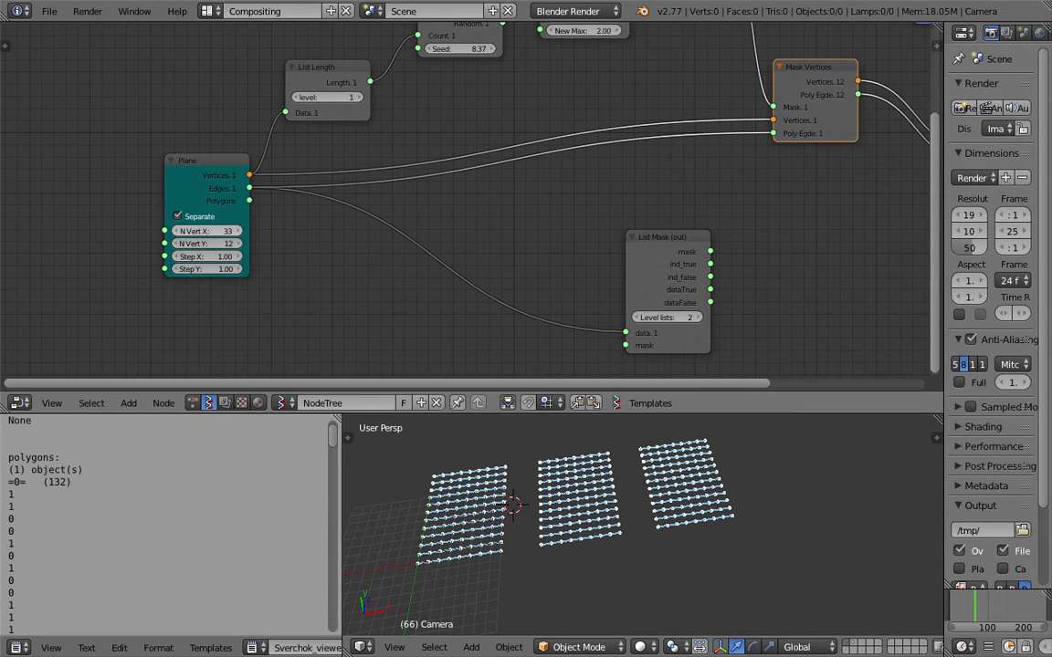
left_click_drag(219, 231, 228, 231)
middle_click_drag(535, 497, 559, 511)
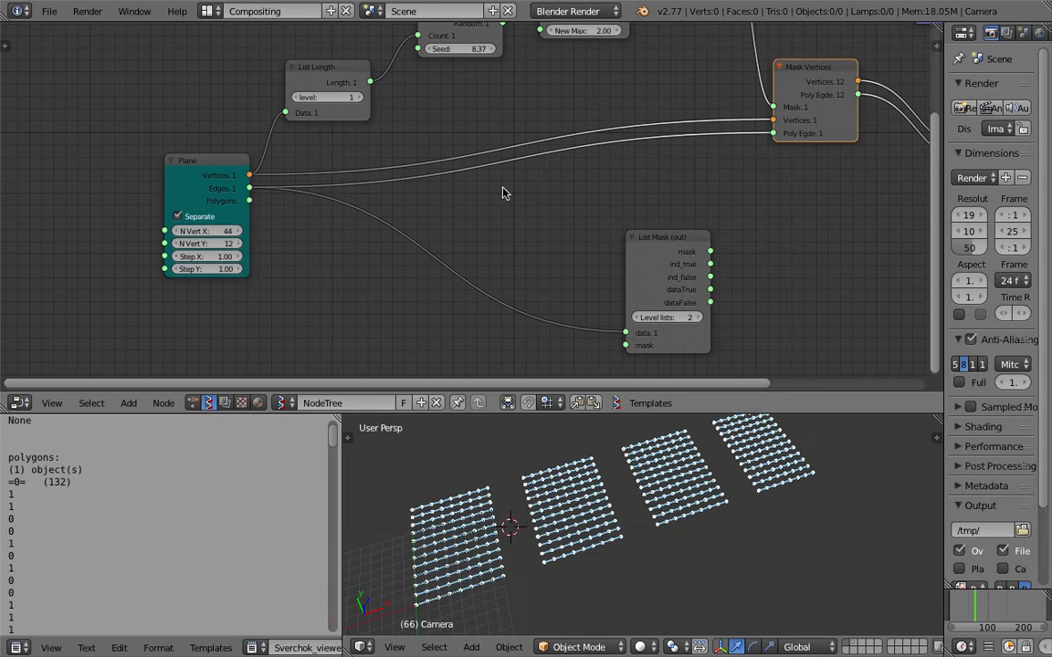
Set the Random node's Seed to 9.33 and the Plane's N Vert Y to 24
left_click_drag(467, 55, 510, 49)
middle_click_drag(653, 480, 617, 479)
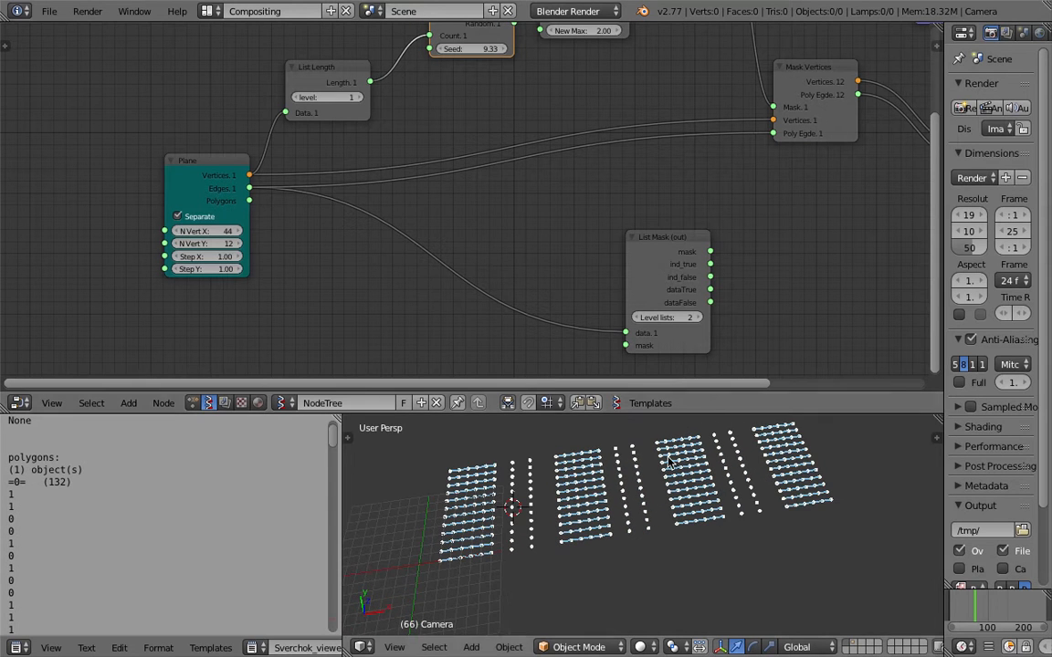
left_click_drag(210, 244, 230, 244)
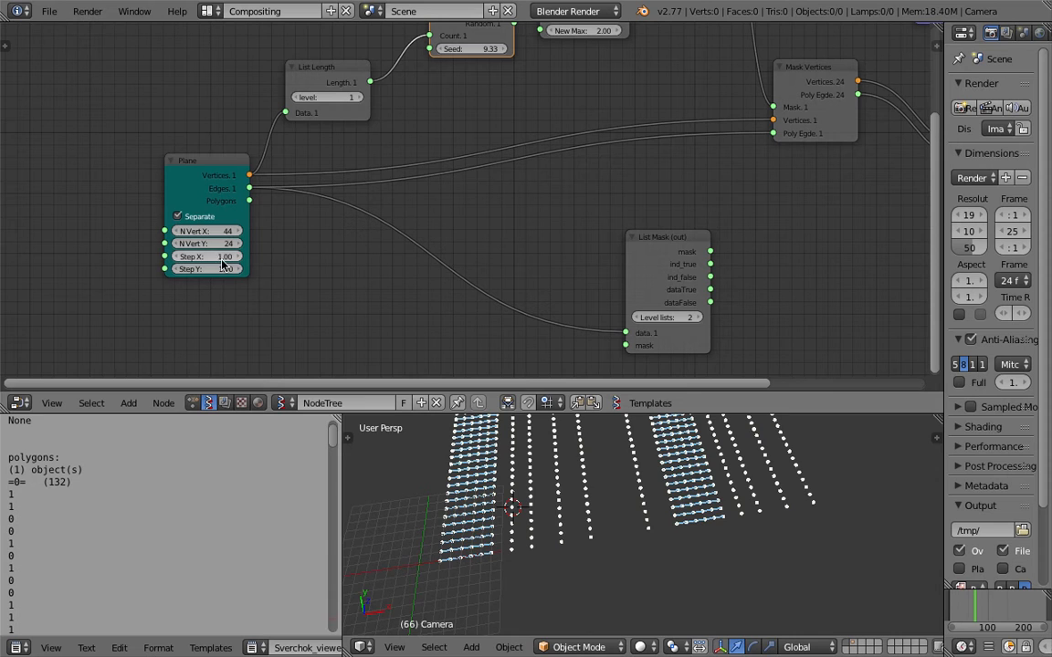
Turn off the Plane's Separate option so the whole grid is masked as one object
scroll(609, 471, "down", 2)
left_click(178, 217)
scroll(634, 519, "up", 3)
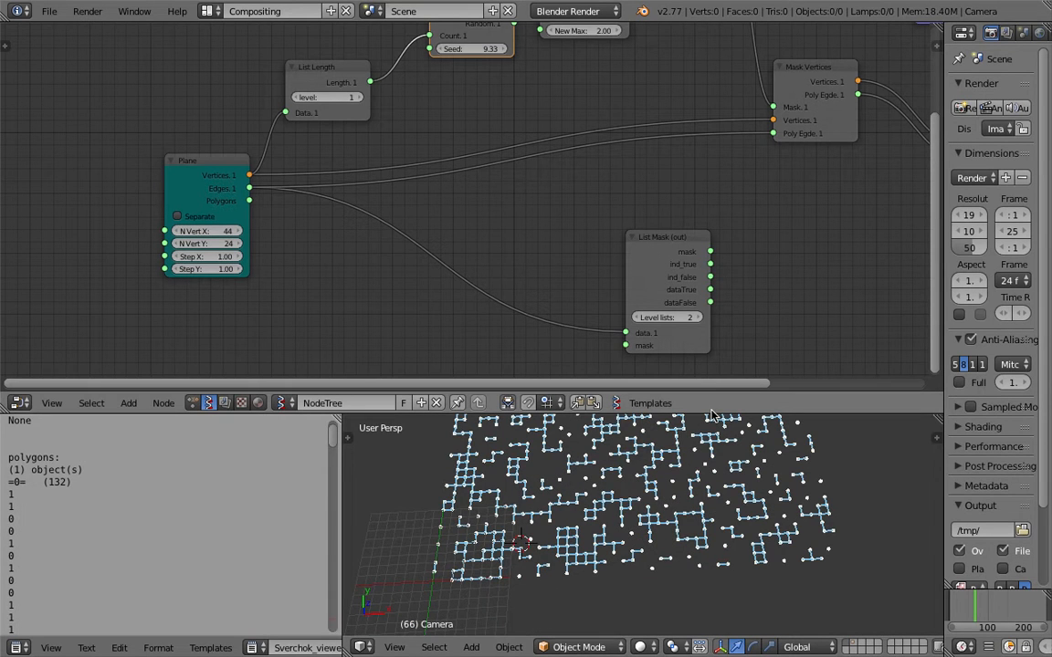
Enlarge the 3D view by shrinking the node editor's height and save the file
left_click_drag(712, 417, 718, 223)
middle_click_drag(718, 223, 676, 425)
key("ctrl+s")
left_click(676, 425)
Set the Plane's Step X and Step Y to 0.20
middle_click_drag(299, 128, 362, 70)
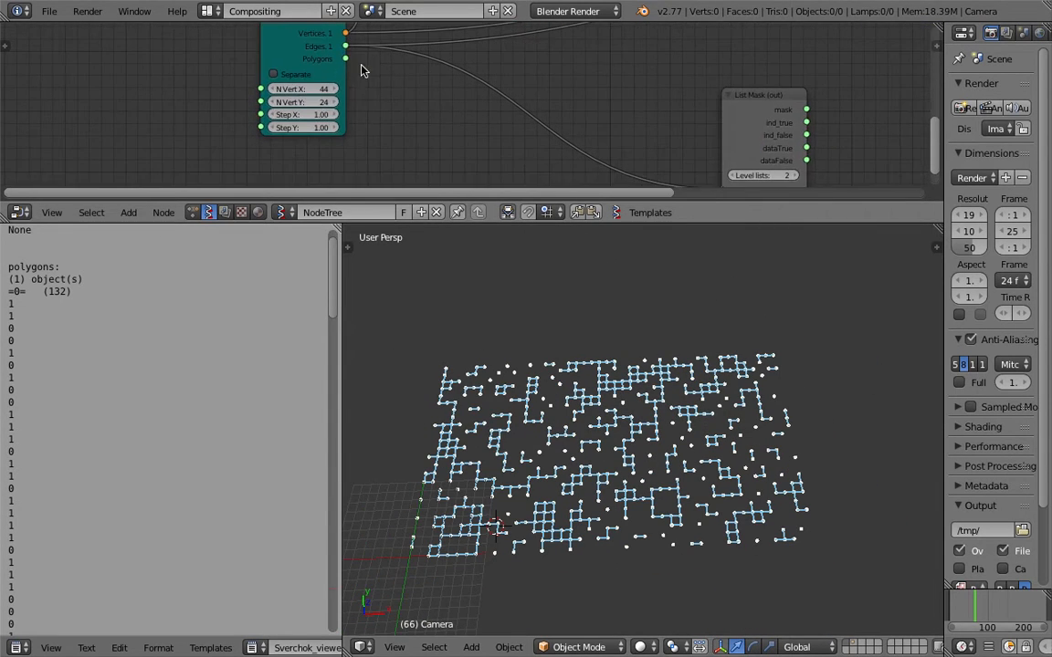
key("Return")
middle_click_drag(488, 485, 589, 459, "shift")
Examine the masked grid's vertices and edges in the 3D view from near and far
scroll(716, 393, "up", 7)
scroll(659, 422, "down", 7)
scroll(620, 465, "down", 3)
scroll(574, 429, "up", 4)
scroll(655, 433, "up", 3)
scroll(671, 436, "up", 1)
scroll(651, 446, "up", 1)
scroll(651, 447, "up", 1)
scroll(651, 446, "down", 1)
middle_click_drag(651, 445, 498, 403)
scroll(624, 396, "up", 5)
middle_click_drag(624, 395, 567, 371)
scroll(566, 371, "down", 8)
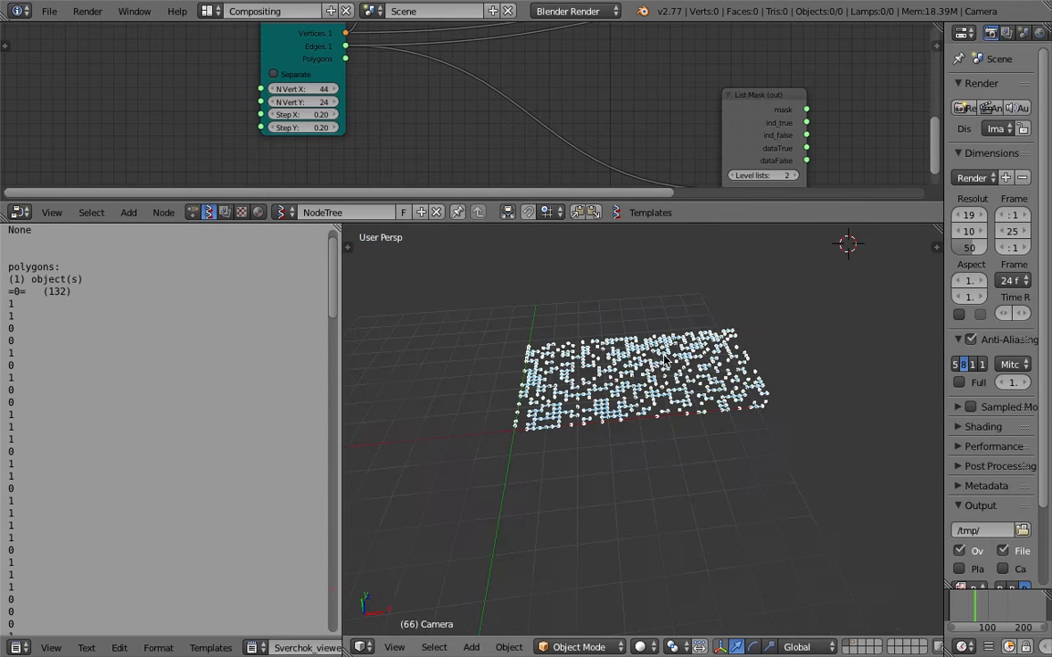
middle_click_drag(660, 372, 638, 404)
scroll(637, 404, "down", 2)
scroll(642, 151, "down", 3)
scroll(642, 151, "down", 3)
Bake the masked geometry from Viewer Draw into a mesh object
mouse_move(829, 111)
middle_mouse_down()
mouse_move(711, 136)
mouse_move(666, 168)
middle_mouse_up()
left_click(726, 113)
left_click(730, 98)
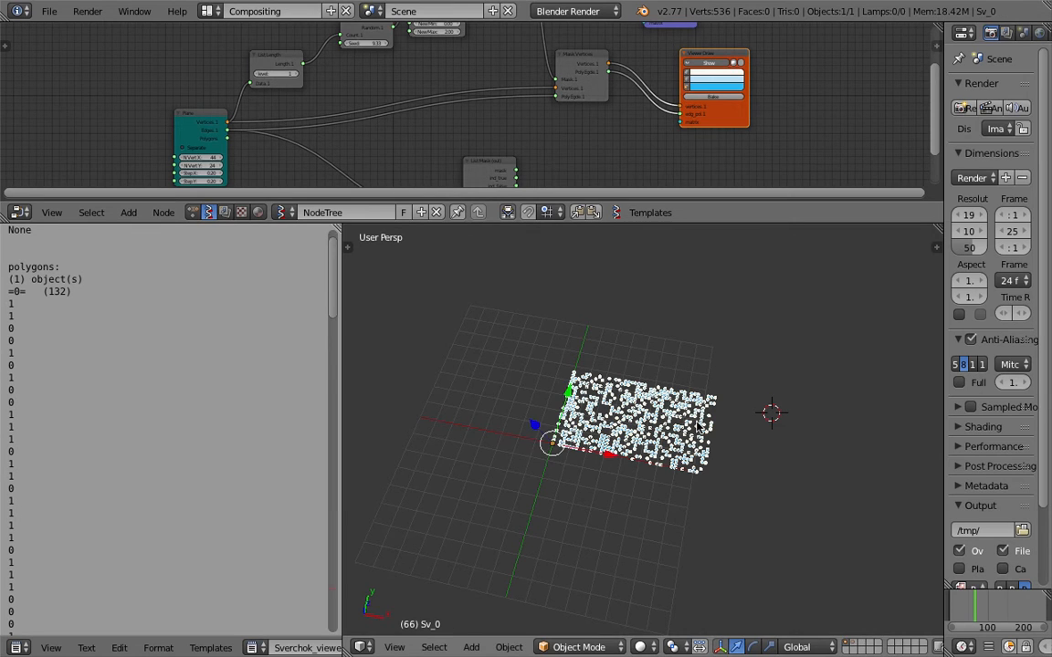
Move the baked mesh along the X axis beside the Viewer Draw preview and deselect it
key("g")
key("x")
left_click(540, 348)
left_click(540, 347)
key("a")
Widen the 3D view by narrowing the text editor, keeping the baked mesh and preview in sight
middle_click_drag(662, 358, 651, 391)
left_click_drag(342, 310, 171, 315)
middle_click_drag(545, 400, 631, 390)
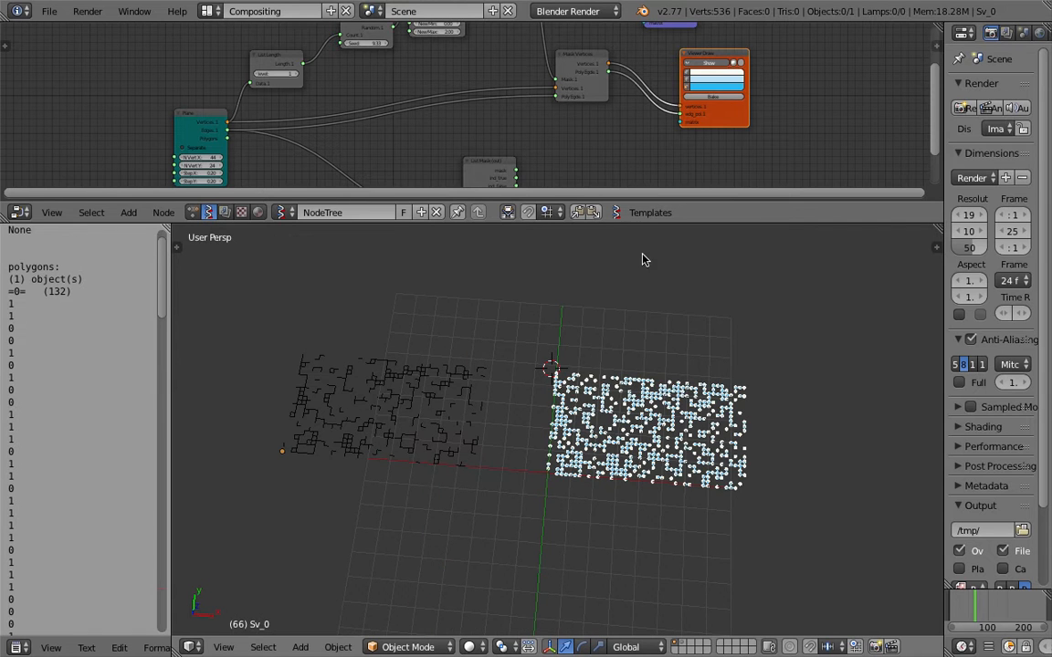
Enlarge the node editor's height to bring the whole node tree into view and save the file
left_click_drag(655, 227, 666, 467)
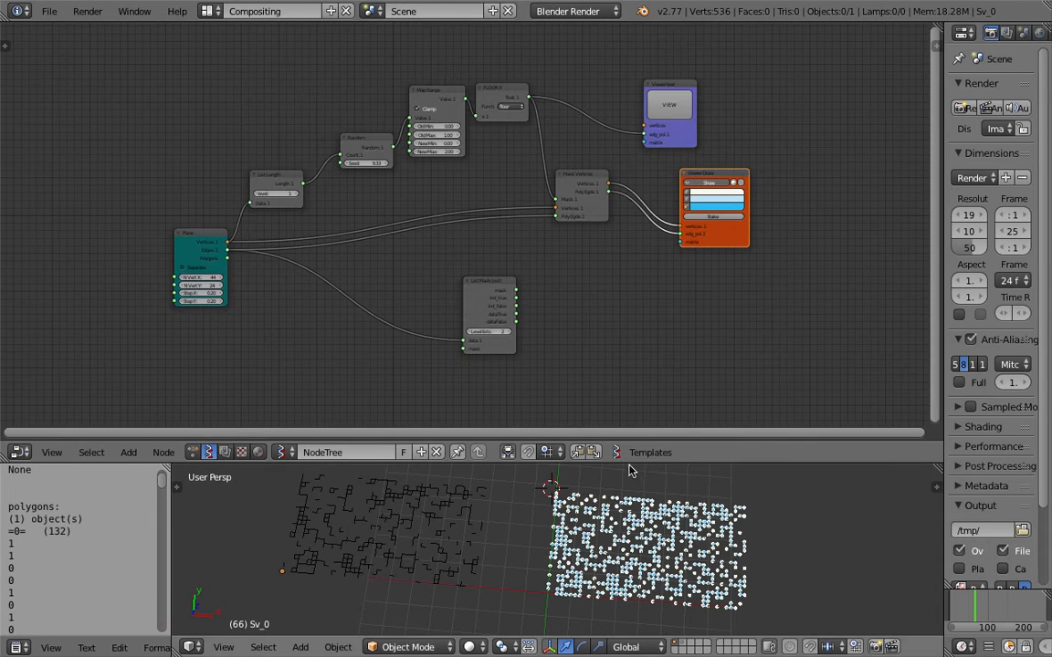
scroll(616, 301, "down", 1)
key("ctrl+s")
left_click(614, 300)
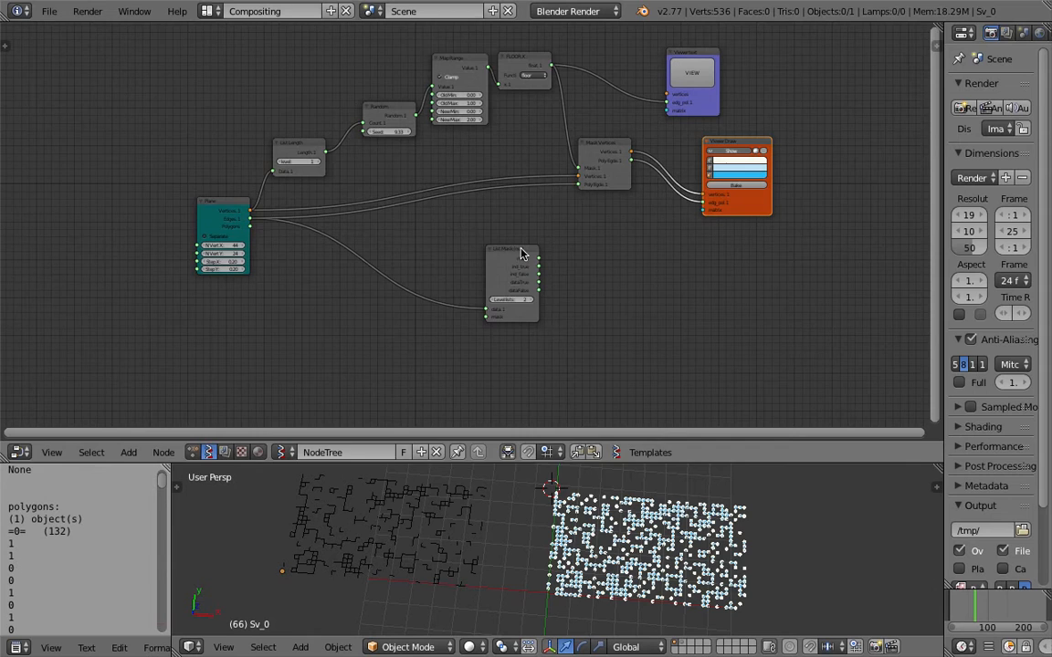
Move the List Mask (out) node closer to the Plane node and save the file
left_click_drag(526, 250, 444, 274)
scroll(467, 272, "up", 2)
key("ctrl+s")
left_click(467, 273)
scroll(478, 199, "up", 1)
Spread out the List Length, Random, Map Range and floor nodes along the mask chain
middle_click_drag(437, 192, 465, 263)
left_click_drag(260, 188, 249, 185)
left_click_drag(368, 136, 315, 147)
left_click_drag(500, 59, 472, 85)
left_click_drag(571, 66, 561, 71)
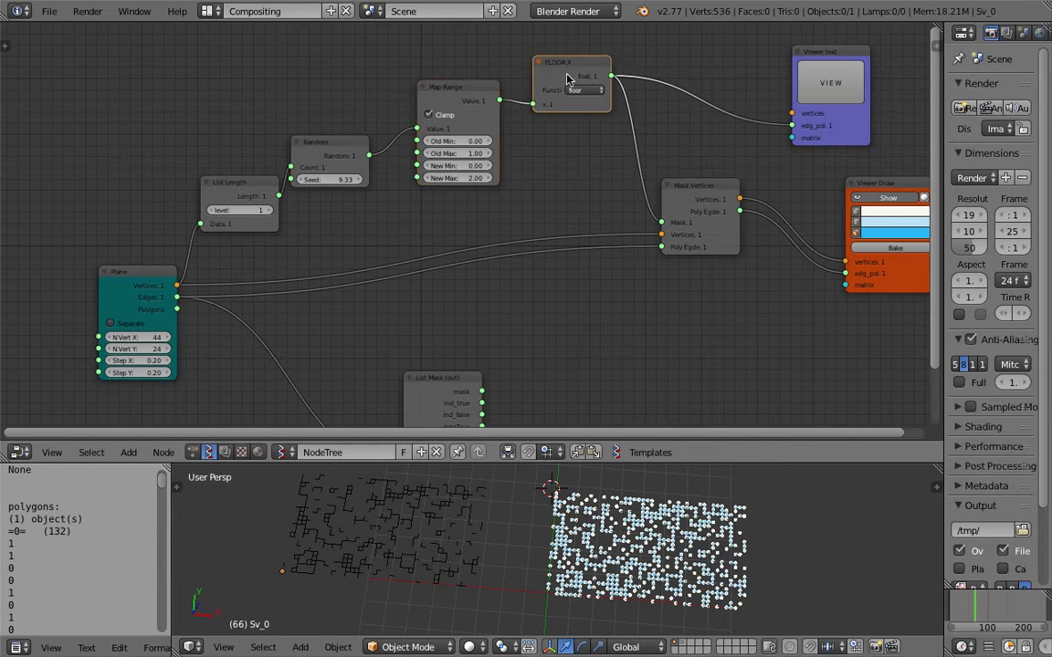
Move the floor, Map Range, Random and List Length nodes higher to free space above the Plane's links, and save the file
middle_click_drag(562, 114, 564, 201)
left_click_drag(563, 154, 563, 74)
left_click_drag(468, 173, 469, 61)
left_click_drag(347, 227, 350, 75)
left_click(245, 269)
left_click_drag(250, 250, 240, 88)
middle_click_drag(333, 211, 377, 145)
key("ctrl+s")
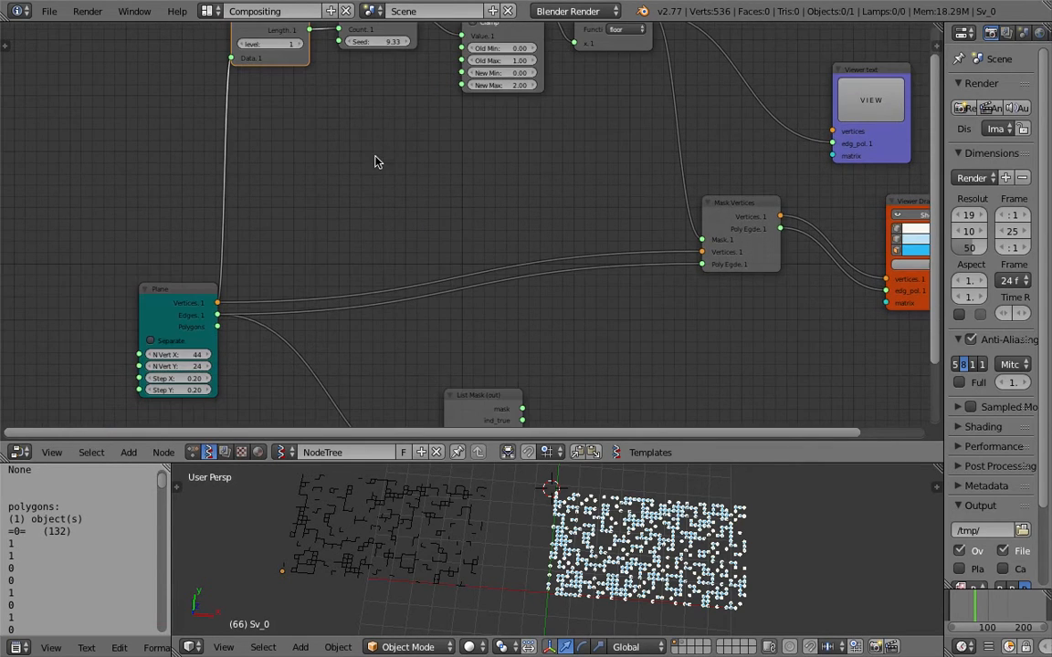
left_click(380, 150)
Add a Vector Noise node in the free space between the mask chain and the Plane's links
key("shift+a")
left_click(380, 157)
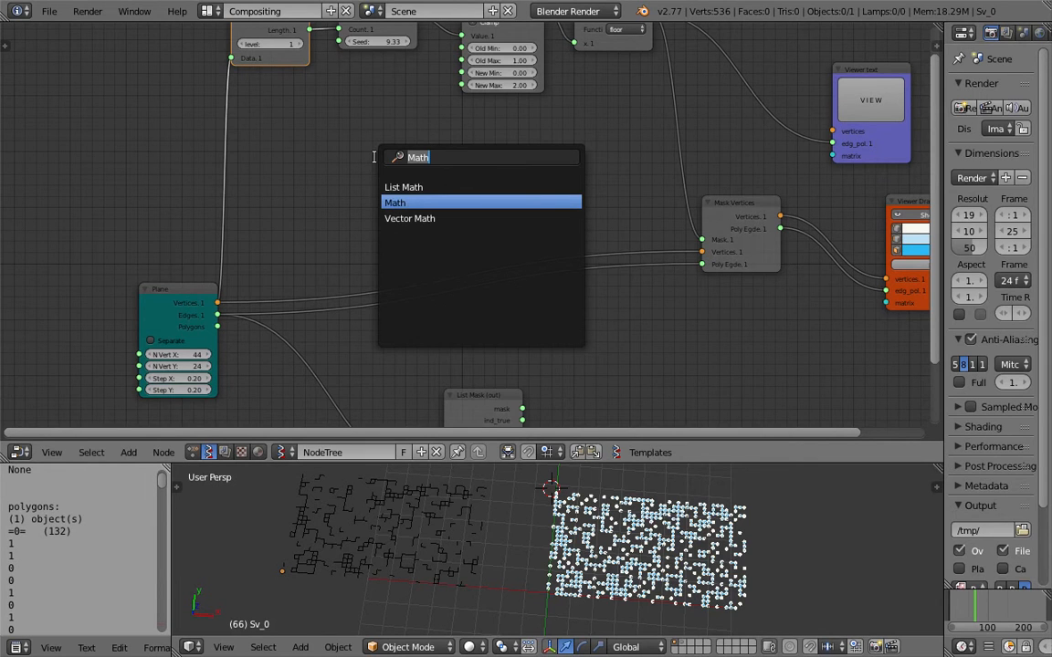
type("math")
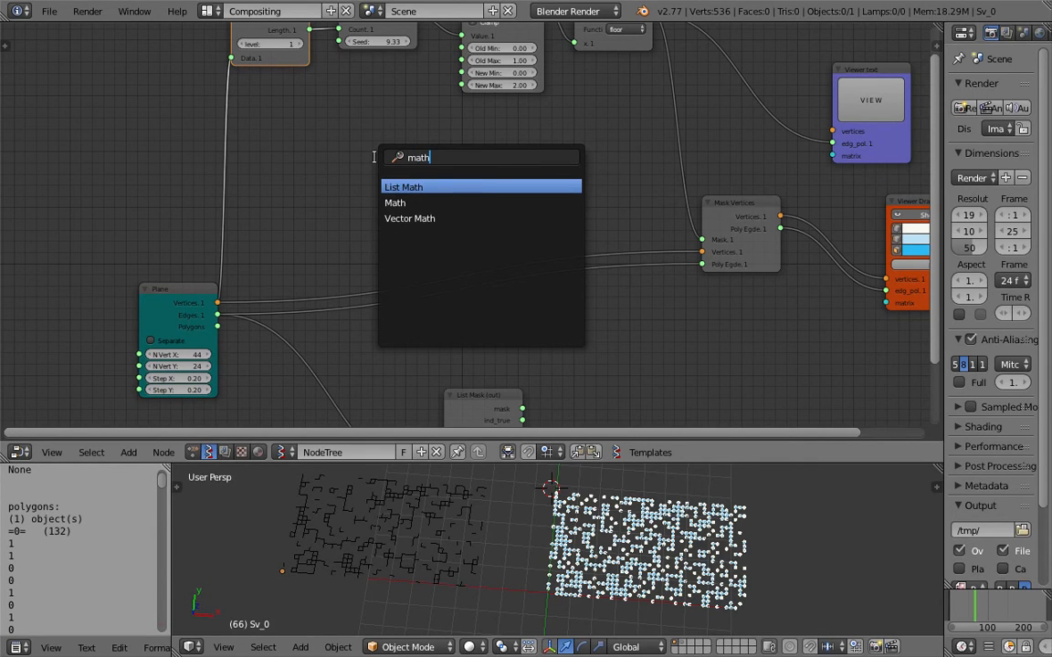
key("Down")
key("Down")
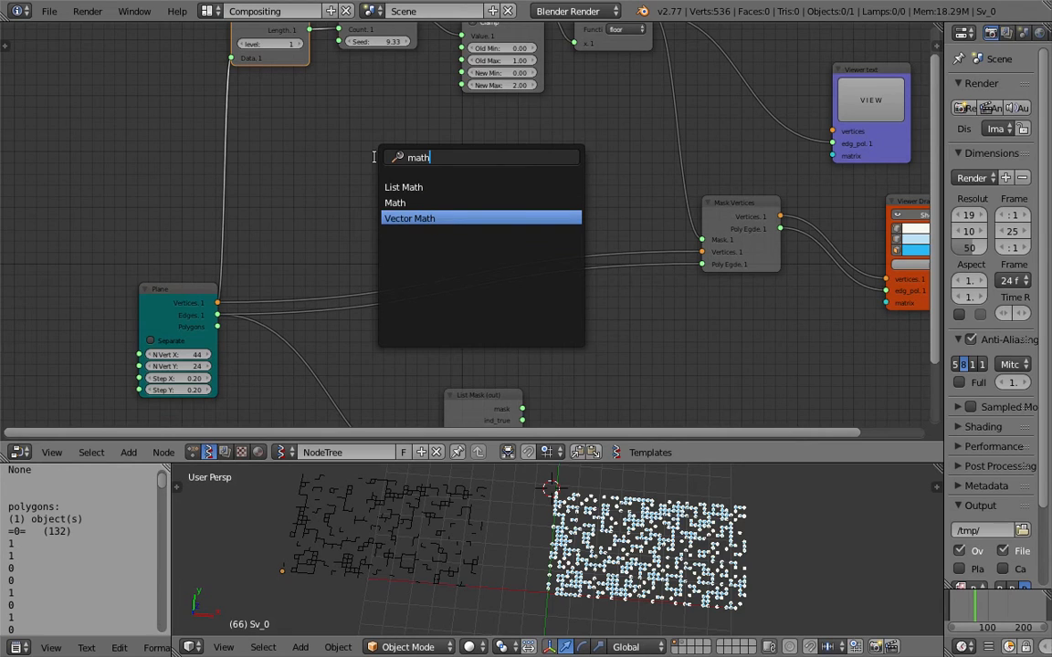
key("BackSpace")
key("BackSpace")
key("BackSpace")
key("BackSpace")
type("nois")
key("Return")
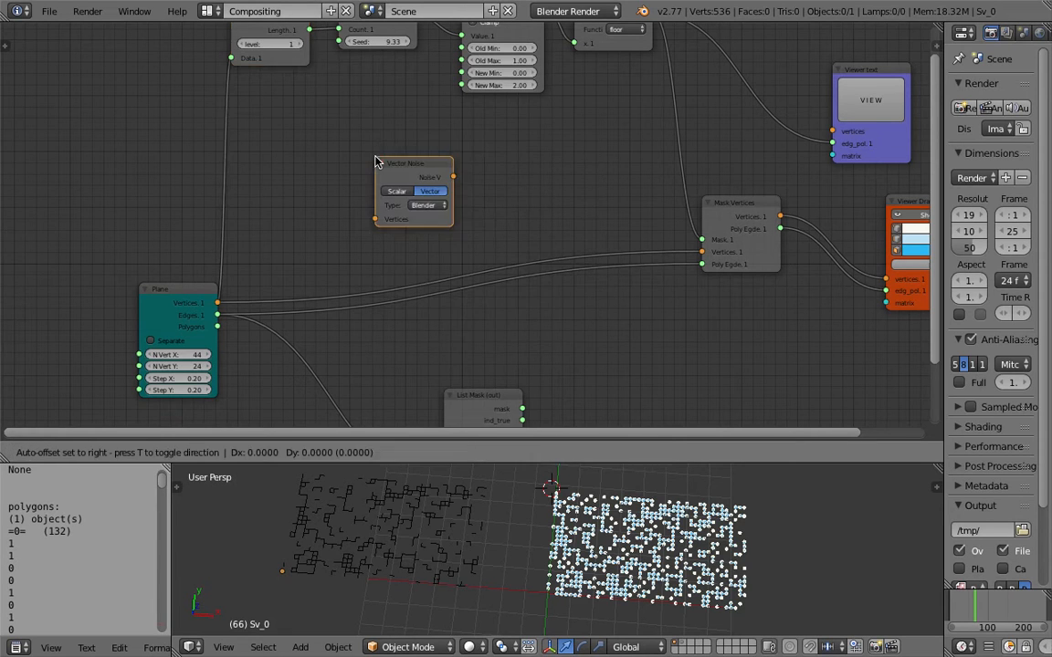
left_click(364, 122)
left_click_drag(391, 133, 384, 117)
Try the Scalar output on Vector Noise, return it to Vector, and widen the node
scroll(386, 118, "up", 3)
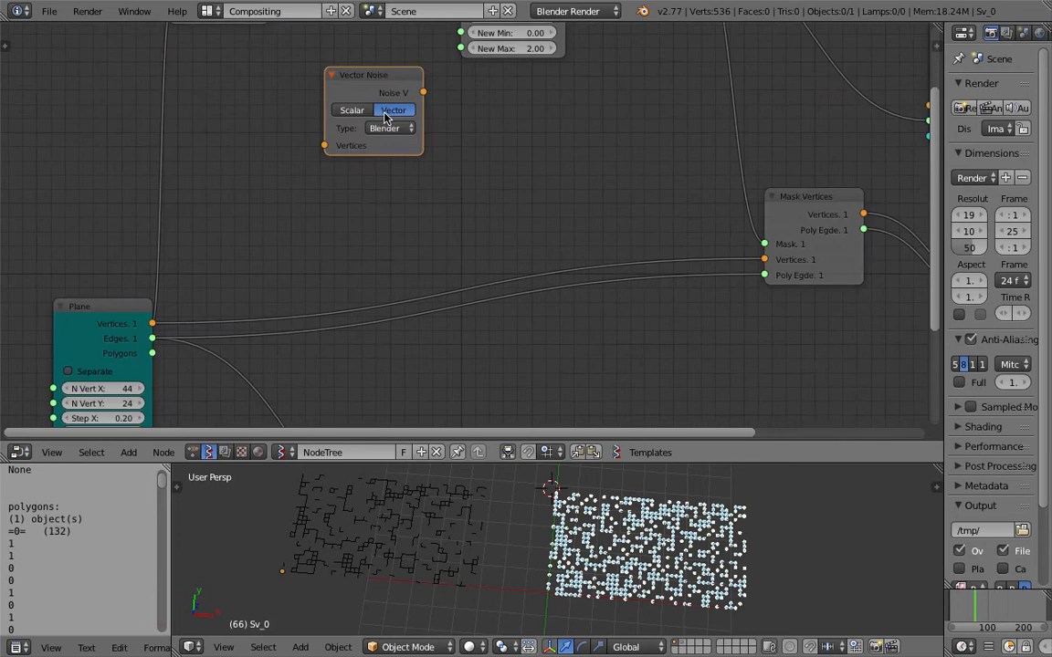
scroll(385, 117, "down", 1)
left_click_drag(377, 93, 361, 82)
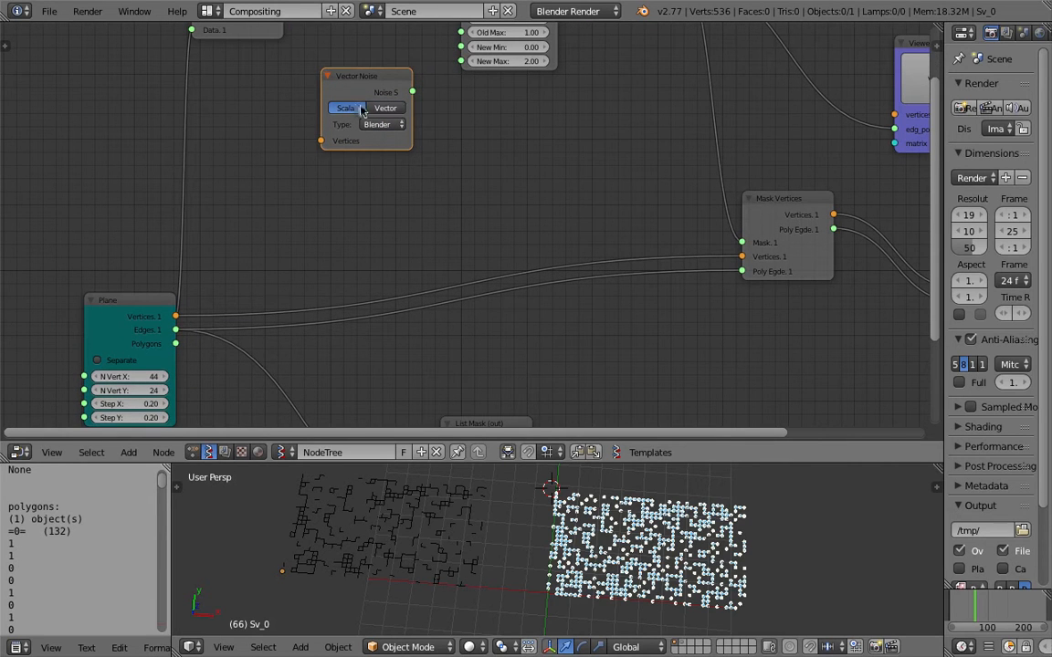
mouse_move(412, 100)
left_mouse_down()
mouse_move(472, 134)
mouse_move(399, 95)
left_mouse_up()
scroll(620, 175, "down", 1)
middle_click_drag(620, 174, 525, 194)
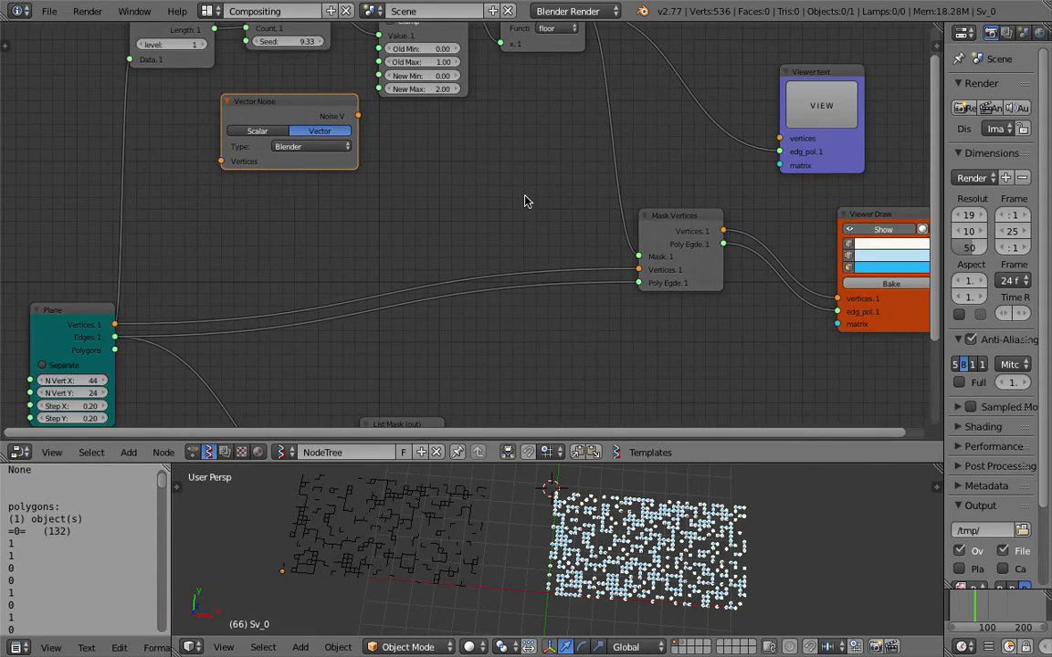
Move the Viewer text node slightly closer to the floor node above Viewer Draw
scroll(525, 194, "down", 1)
left_click_drag(795, 164, 788, 130)
middle_click_drag(721, 139, 730, 152)
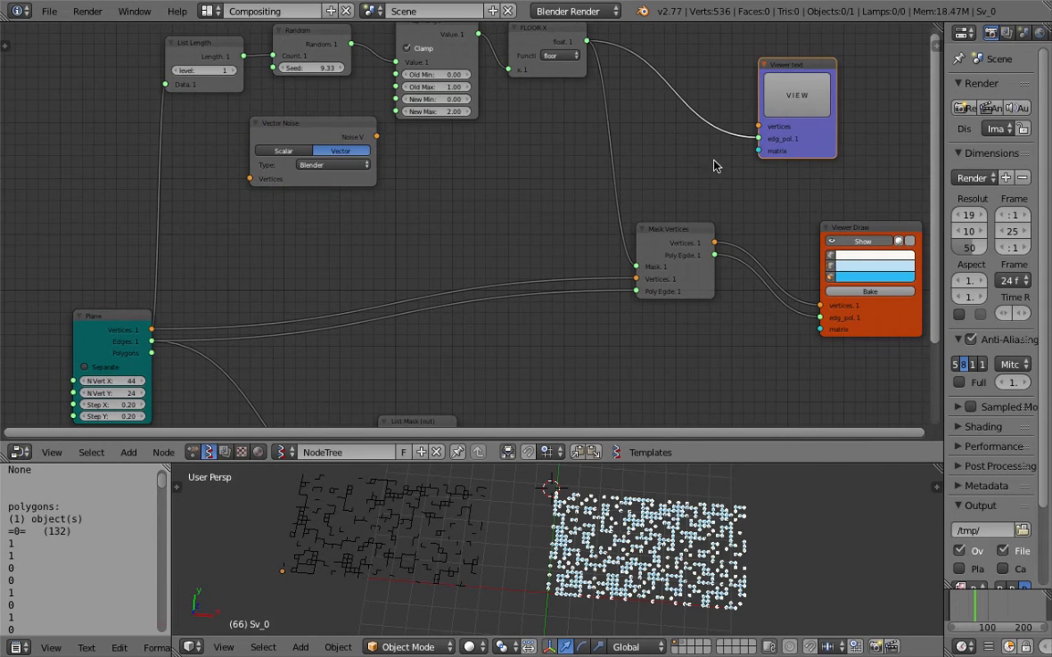
scroll(411, 164, "up", 2)
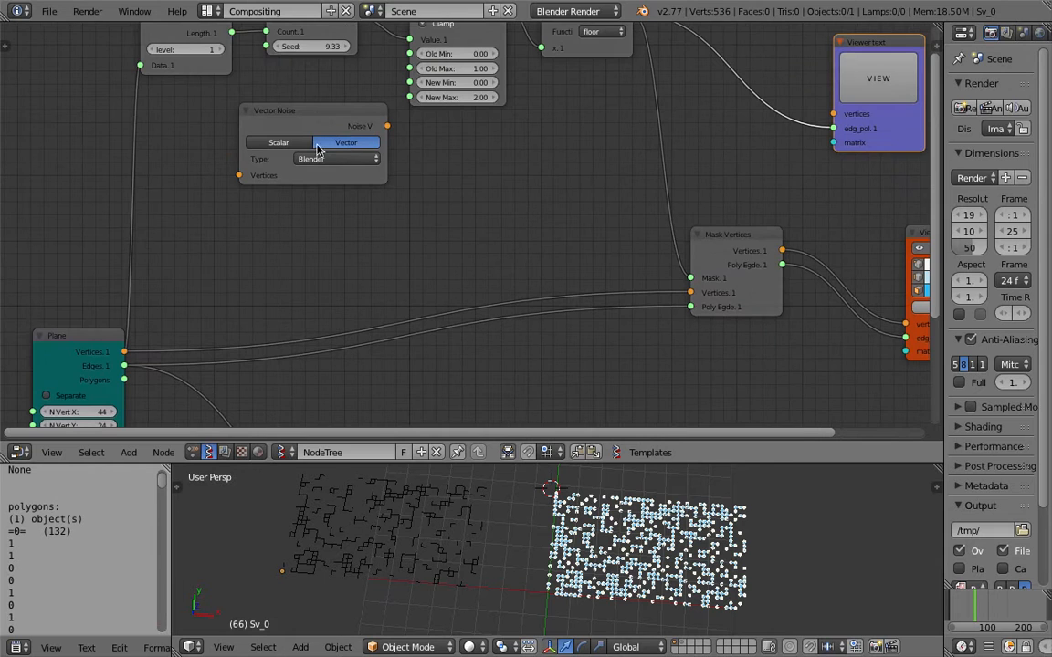
Switch Vector Noise to Scalar output, move the node slightly lower, and save the file
left_click(295, 144)
middle_click_drag(378, 144, 385, 166)
mouse_move(365, 138)
left_mouse_down()
mouse_move(364, 148)
mouse_move(606, 287)
mouse_move(375, 152)
left_mouse_up()
left_click_drag(367, 151, 387, 170)
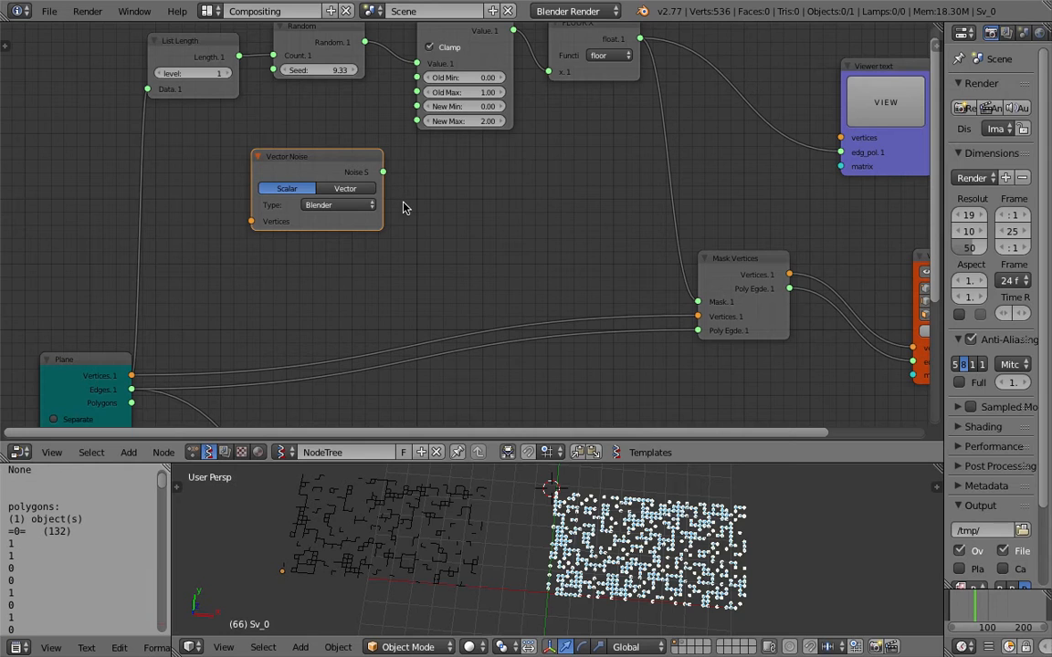
scroll(441, 210, "left", 1)
key("ctrl+s")
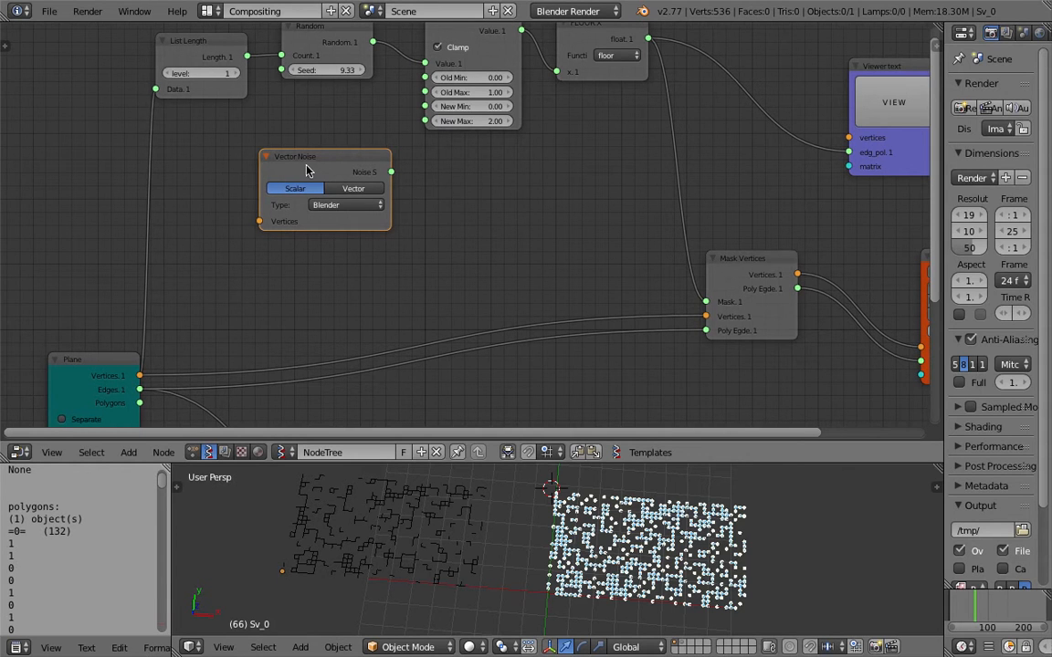
Connect the Plane's Vertices output to the Vertices input of Vector Noise and adjust the noise node's position
left_click_drag(309, 159, 301, 153)
middle_click_drag(272, 198, 306, 160)
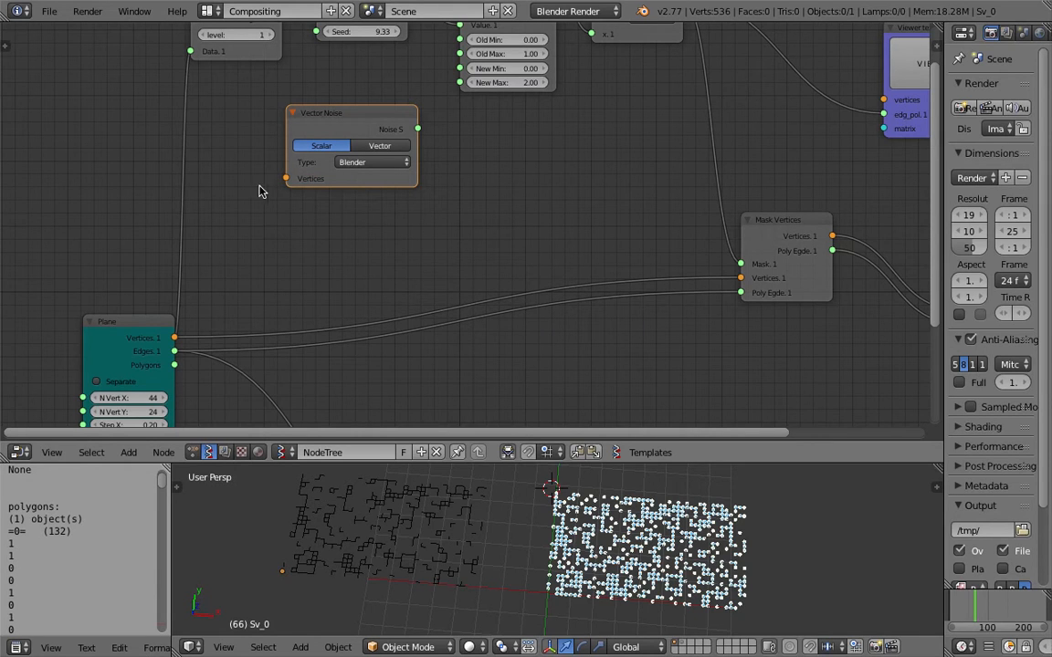
left_click_drag(174, 338, 286, 182)
left_click_drag(327, 118, 292, 120)
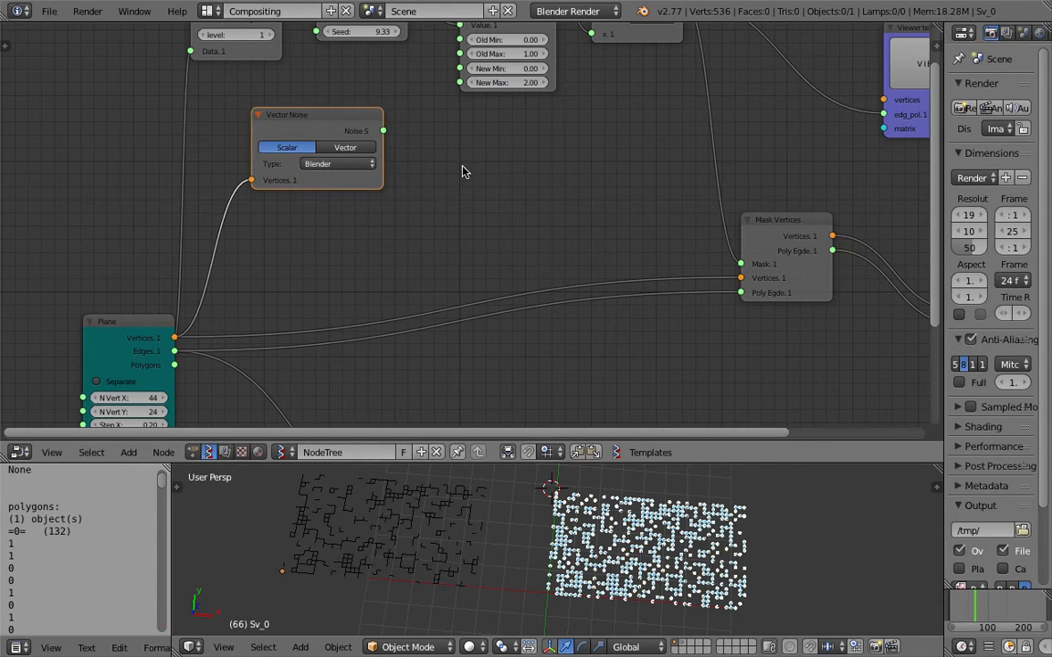
key("space")
type("map")
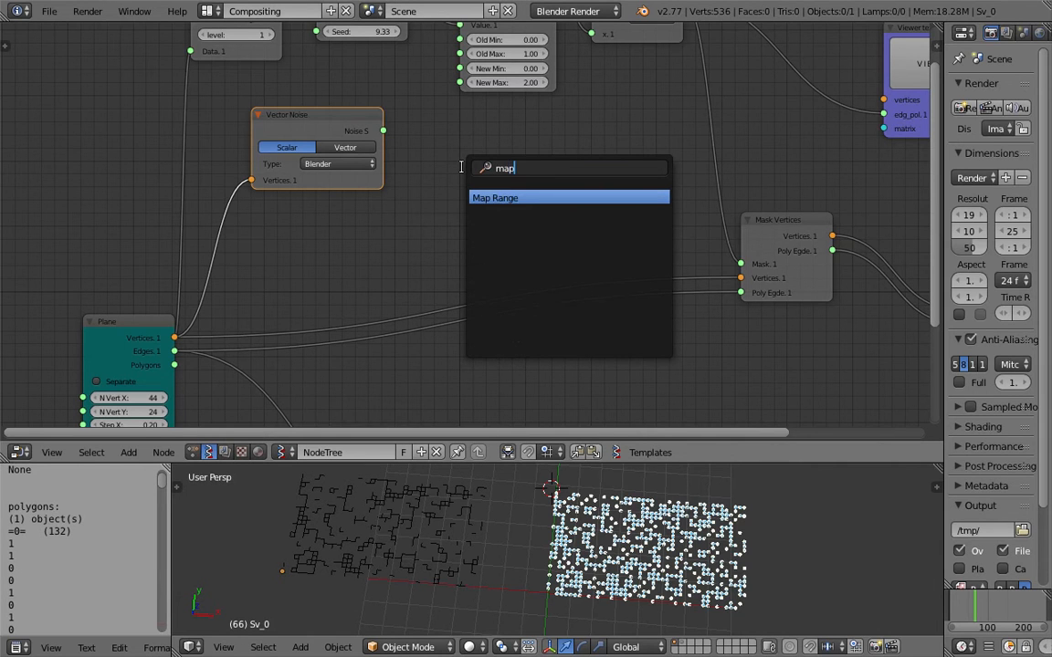
key("BackSpace")
key("BackSpace")
key("BackSpace")
key("Escape")
Connect the Noise S output to the edg_pol input of Viewer text, refresh the text output, and widen the text editor
middle_click_drag(494, 147, 446, 168)
left_click_drag(336, 152, 833, 135)
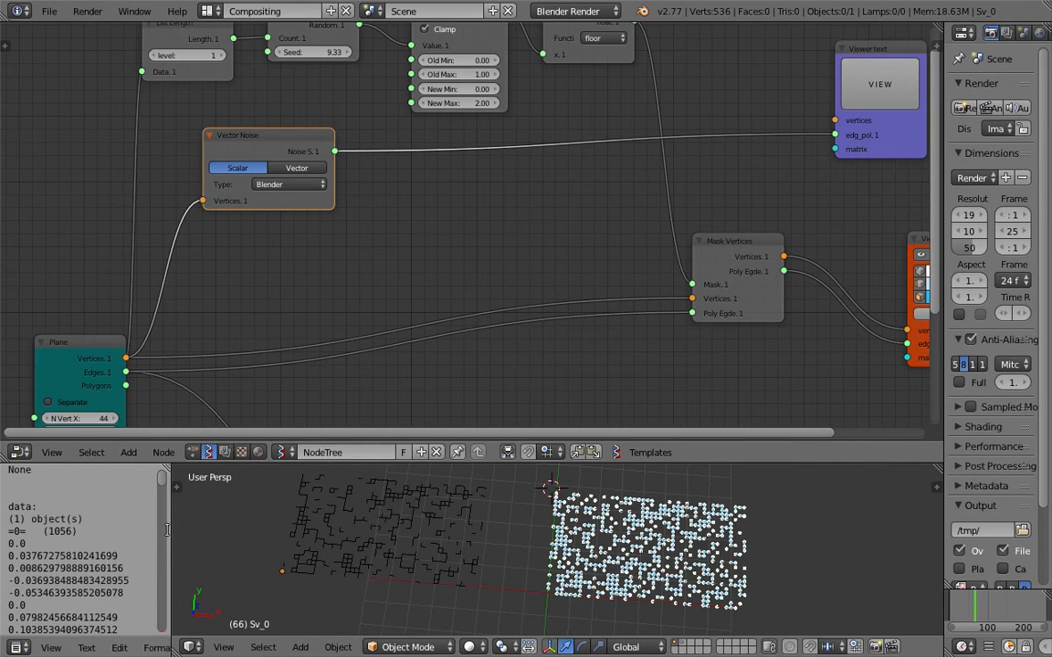
left_click_drag(168, 529, 205, 529)
Examine the range of scalar noise values in the text output, widening the text editor further for readability
scroll(121, 568, "down", 3)
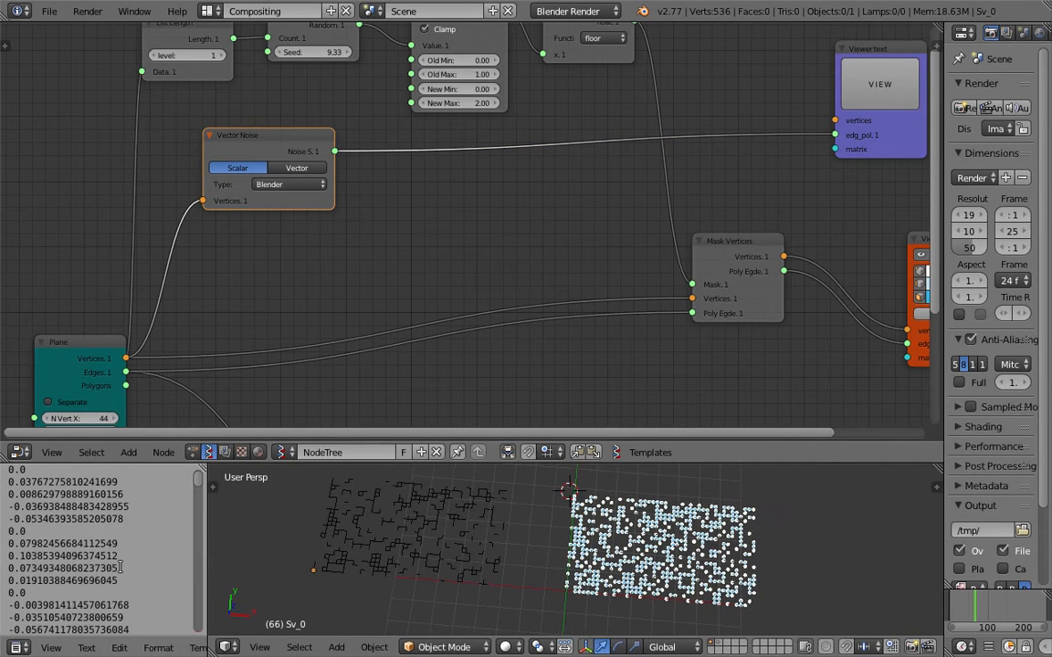
scroll(121, 568, "down", 3)
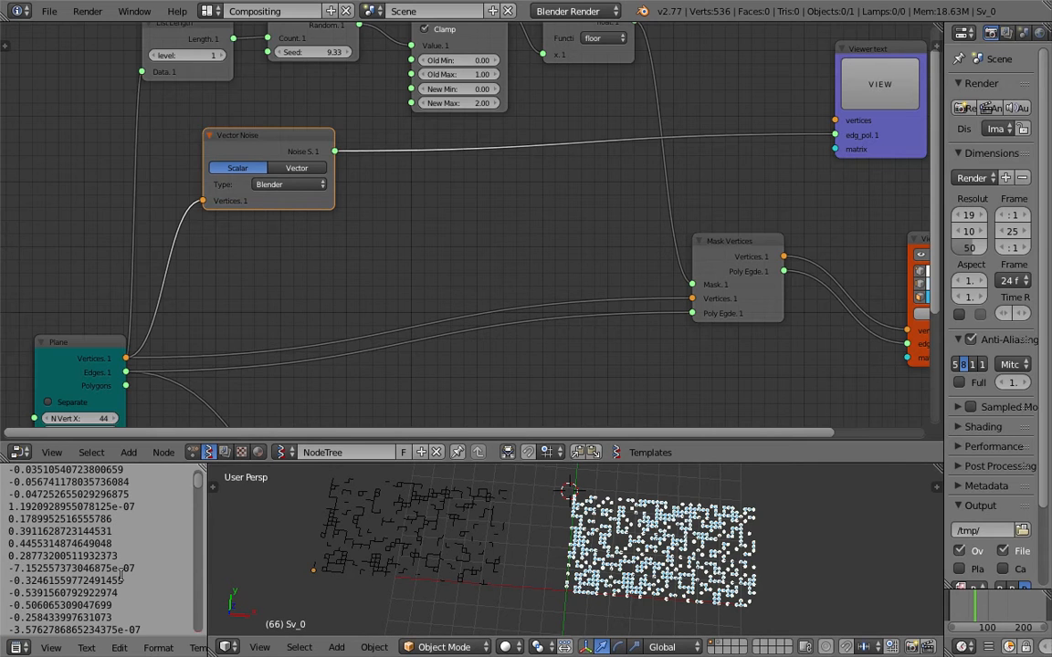
scroll(103, 567, "down", 1)
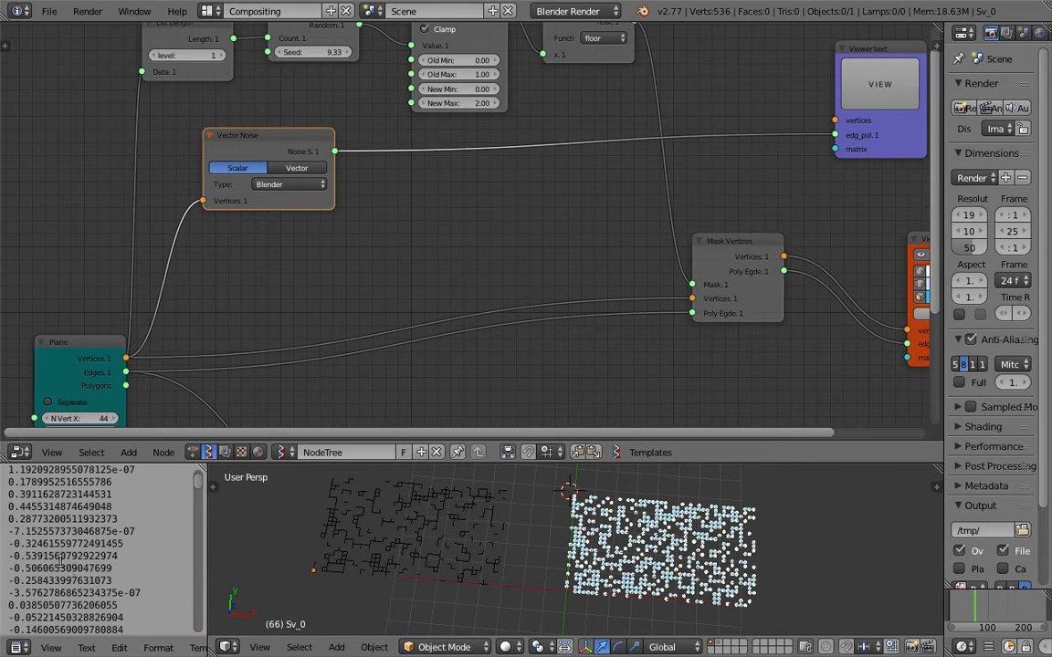
left_click_drag(206, 528, 247, 528)
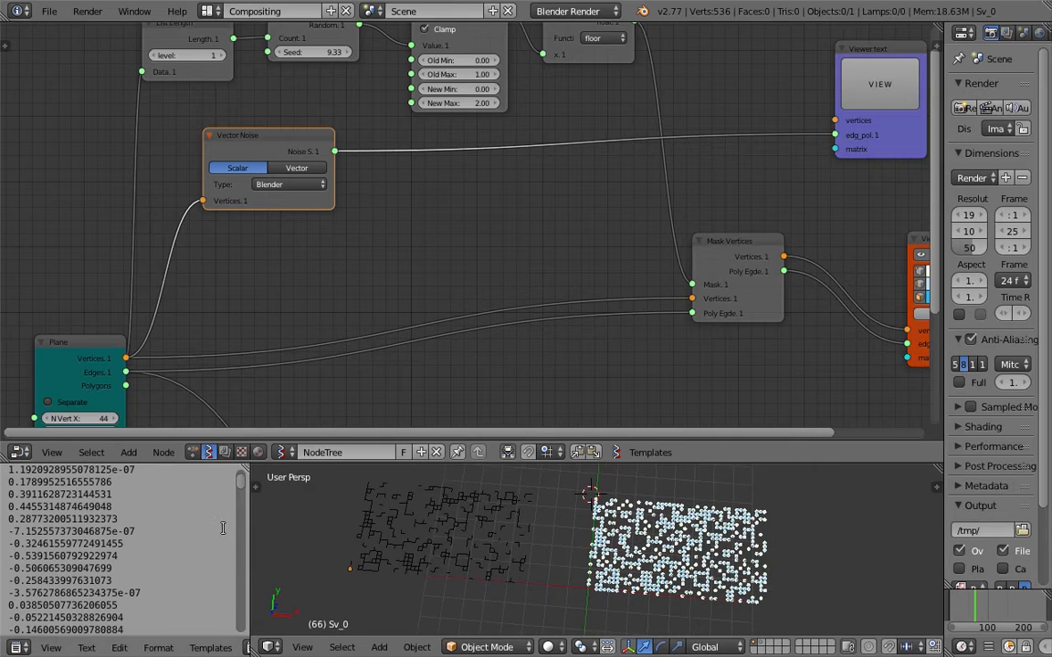
scroll(82, 552, "down", 5)
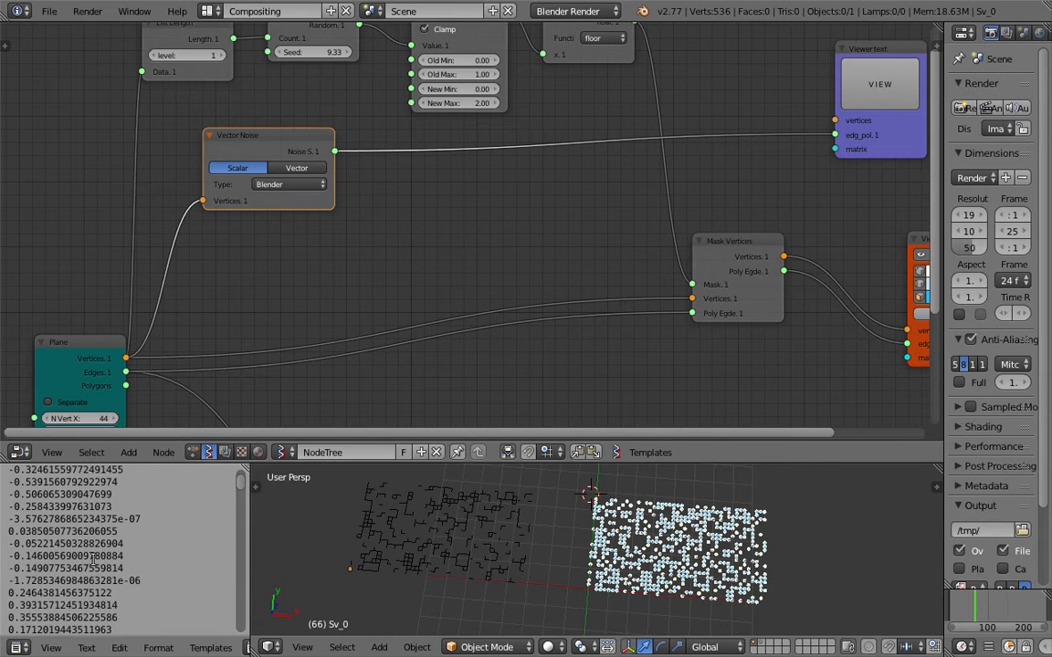
scroll(96, 567, "down", 10)
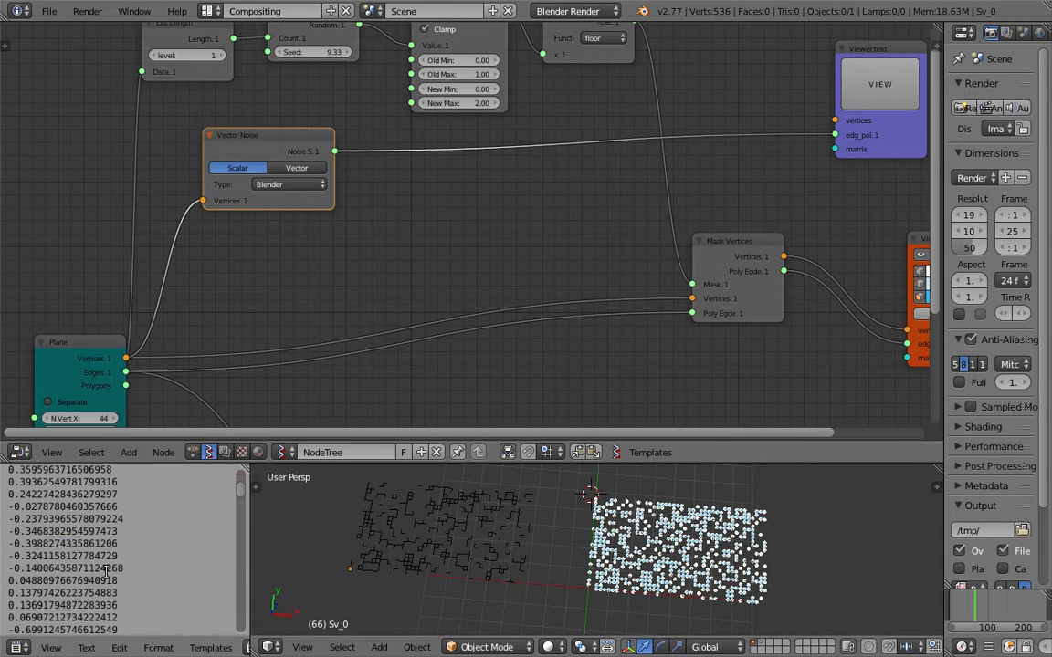
scroll(106, 563, "down", 8)
mouse_move(242, 501)
left_mouse_down()
mouse_move(250, 620)
mouse_move(239, 574)
mouse_move(244, 496)
left_mouse_up()
scroll(85, 568, "up", 2)
Reposition the Vector Noise node between the mask chain and the Plane's links, and save the file
left_click_drag(265, 136, 315, 153)
key("ctrl+s")
left_click(416, 194)
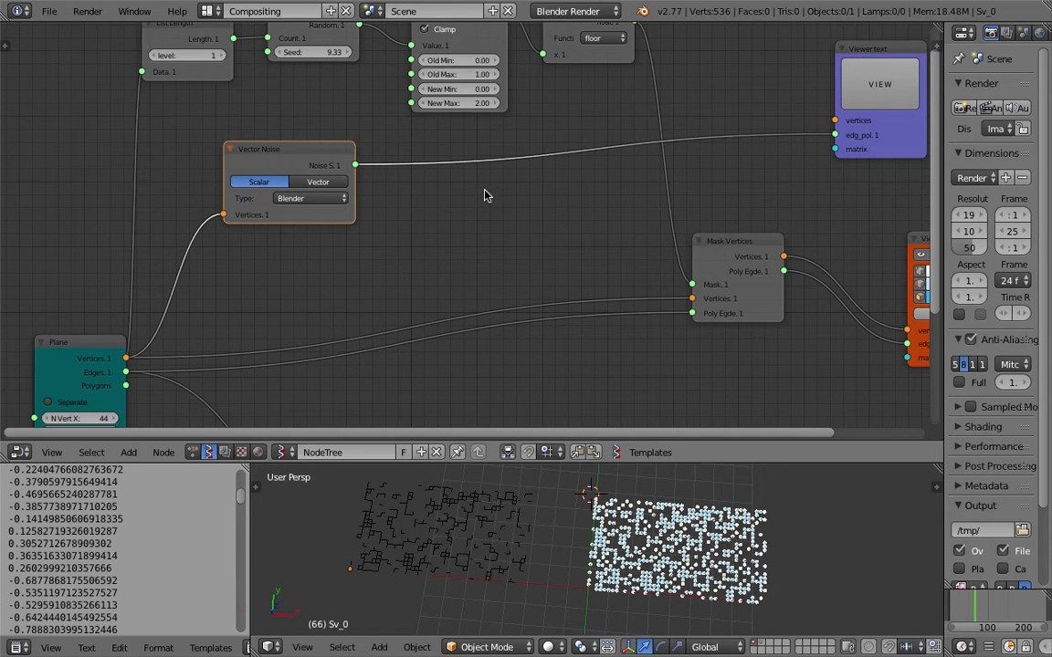
Add a Map Range node on the link between Vector Noise and Viewer text
middle_click_drag(439, 202, 441, 193)
key("shift+a")
left_click(439, 190)
type("map")
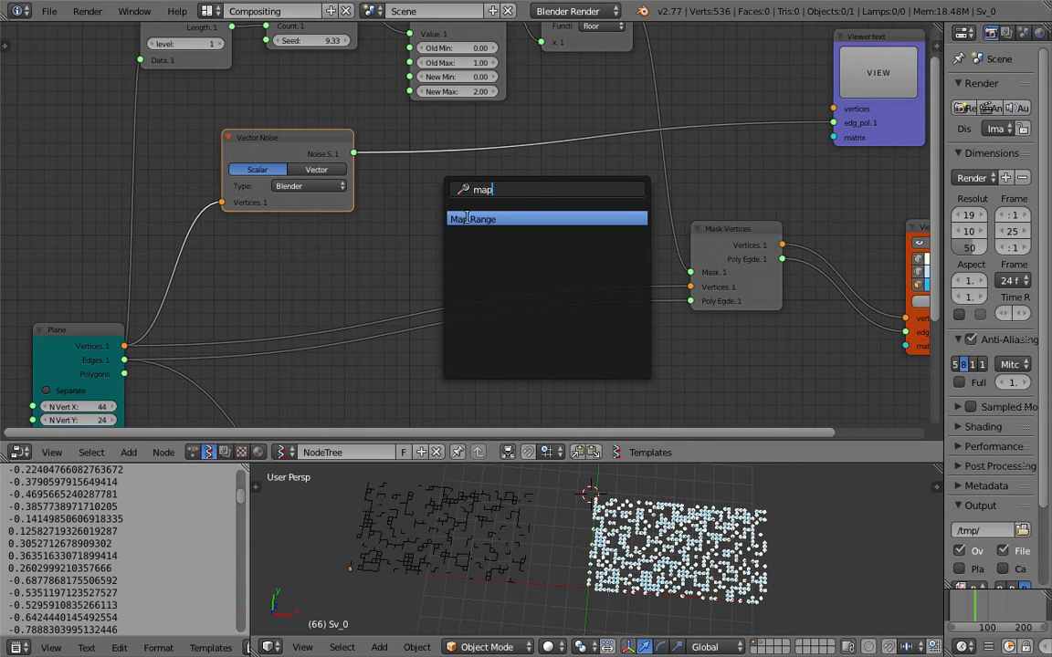
left_click(466, 218)
left_click(469, 130)
scroll(470, 129, "down", 3)
middle_click_drag(469, 130, 467, 224)
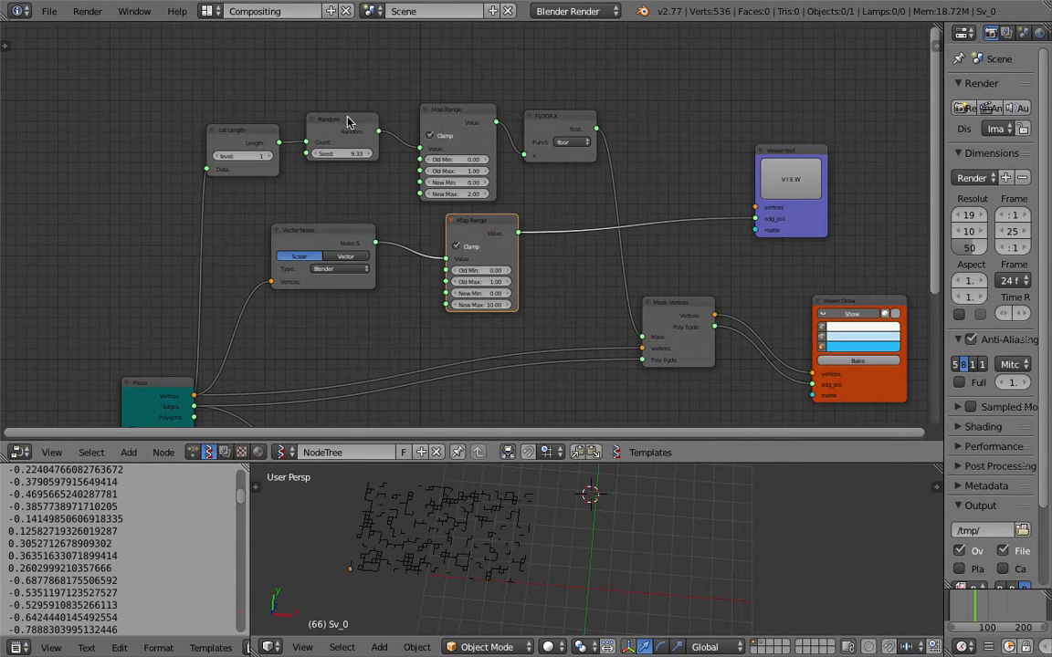
Move the Random, List Length, upper Map Range and floor nodes higher above the noise chain, and save the file
left_click_drag(347, 122, 345, 65)
left_click_drag(276, 135, 277, 66)
left_click_drag(471, 115, 448, 76)
left_click_drag(553, 118, 509, 75)
scroll(512, 212, "up", 2)
middle_click_drag(512, 212, 514, 128)
key("ctrl+s")
left_click(514, 130)
Set Old Min to -1 on the noise chain's Map Range node and save the file
left_click(466, 229)
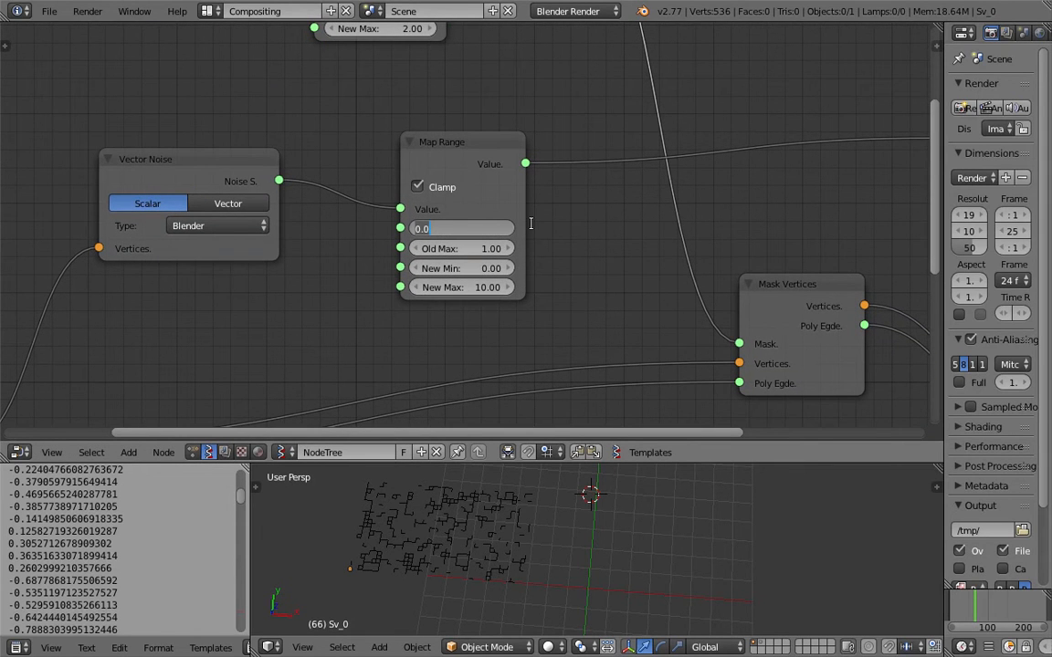
type("-1")
key("Return")
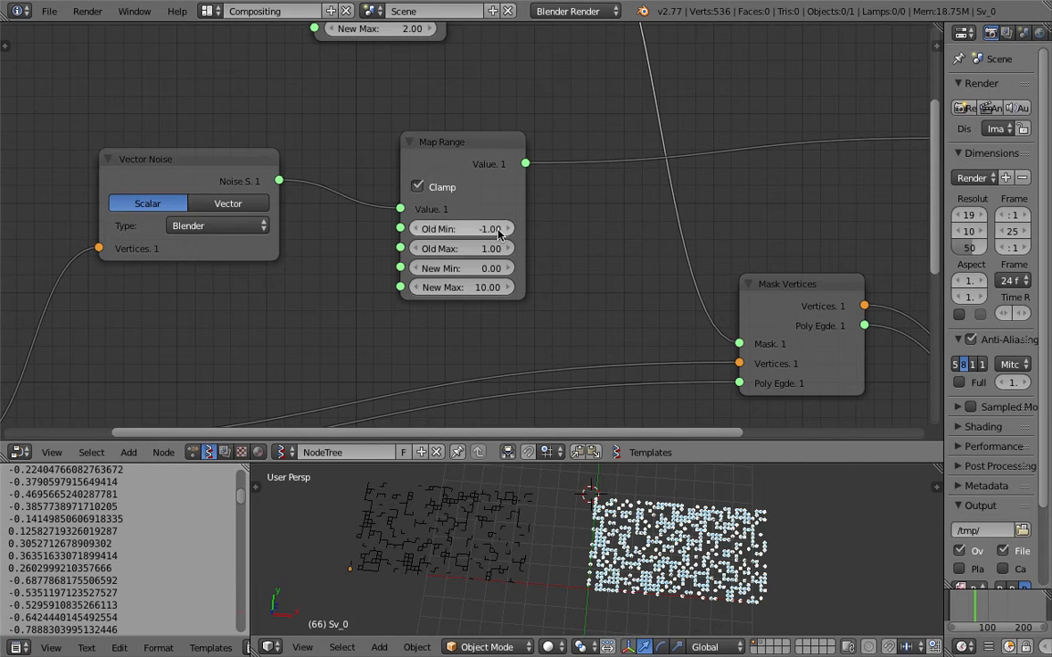
scroll(555, 266, "down", 1)
middle_click_drag(553, 264, 521, 231)
key("ctrl+s")
left_click(521, 232)
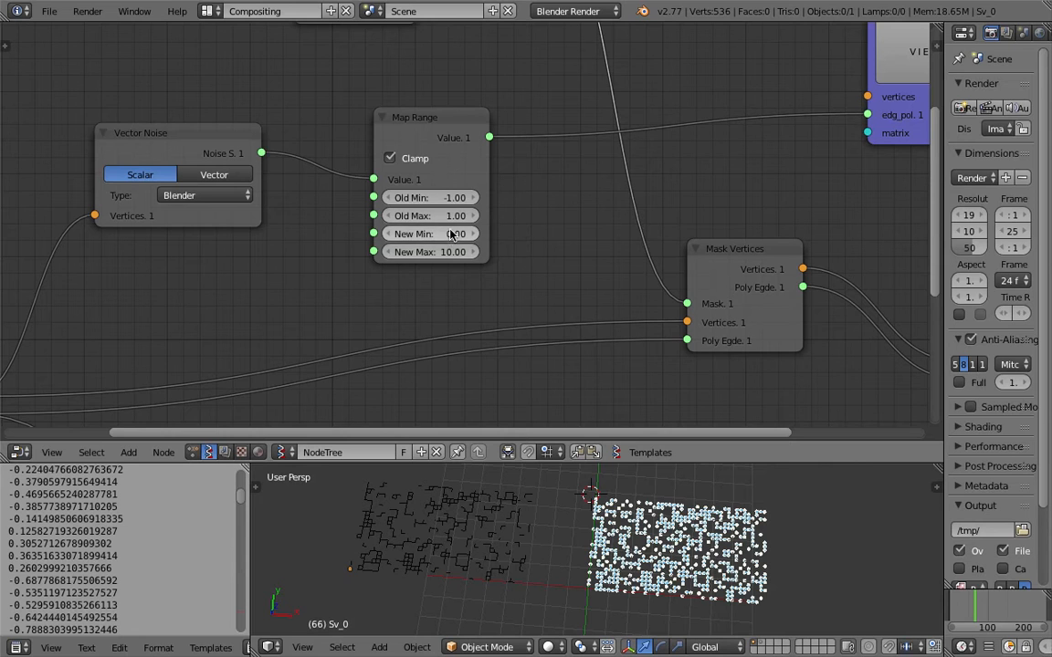
Set New Min to 0 and New Max to 2 on the noise chain's Map Range, and save the file
left_click(454, 236)
type("0")
key("Tab")
type("2")
key("Tab")
key("Return")
scroll(510, 188, "down", 2)
key("ctrl+s")
left_click(509, 183)
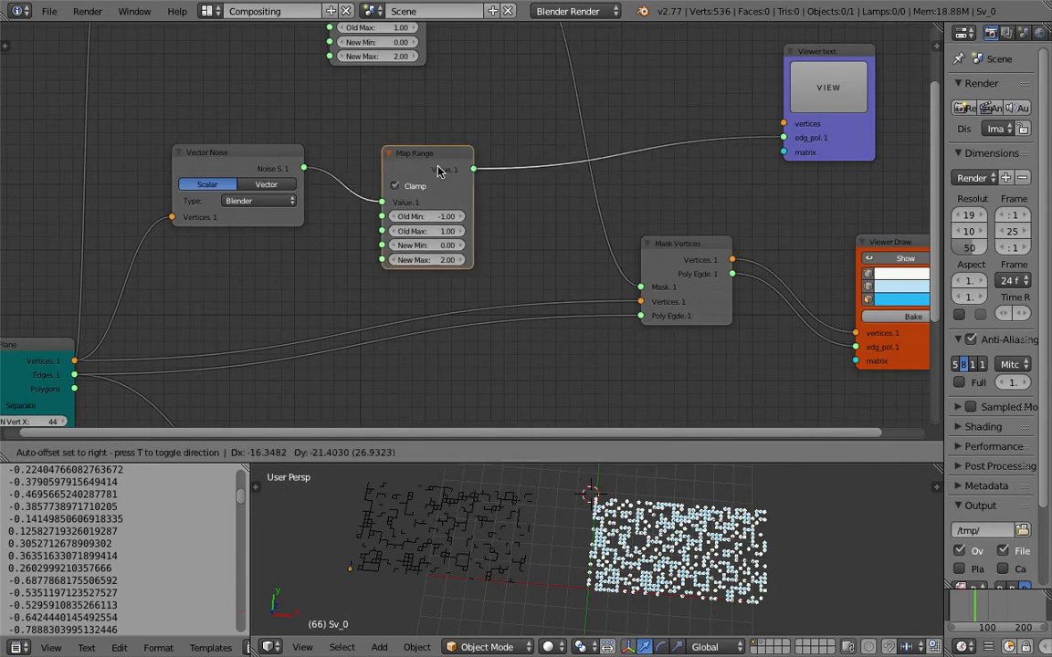
Duplicate the floor node, insert the copy between the noise chain's Map Range and Viewer text, and save the file
left_click_drag(458, 146, 438, 170)
middle_click_drag(438, 170, 368, 255)
left_click_drag(416, 44, 493, 242)
middle_click_drag(475, 239, 455, 220)
left_click_drag(456, 220, 547, 179)
middle_click_drag(548, 179, 556, 145)
key("ctrl+s")
left_click(559, 144)
left_click_drag(572, 153, 593, 133)
scroll(607, 166, "up", 1)
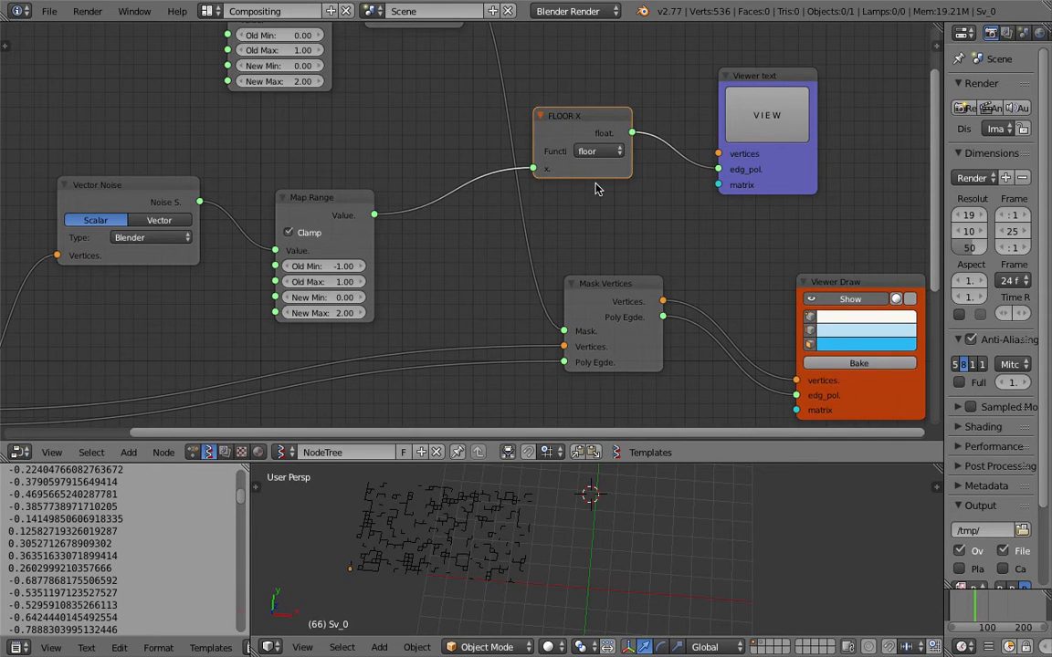
left_click_drag(615, 125, 611, 137)
key("ctrl+s")
left_click(611, 137)
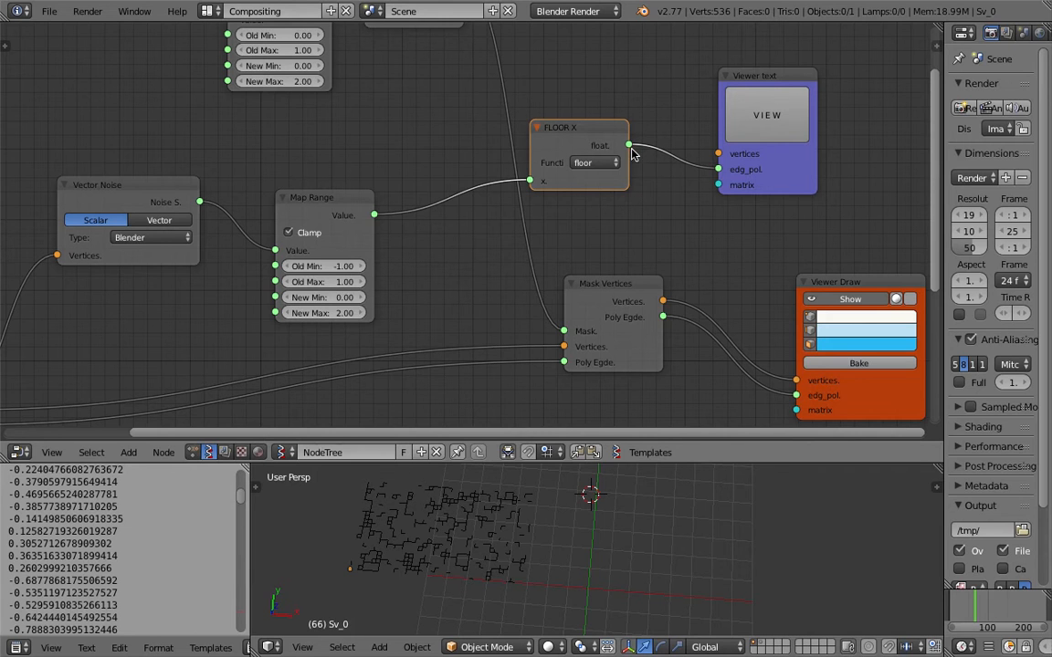
Connect the noise chain's floor output to the Mask input of Mask Vertices and save the file
left_click_drag(630, 147, 564, 330)
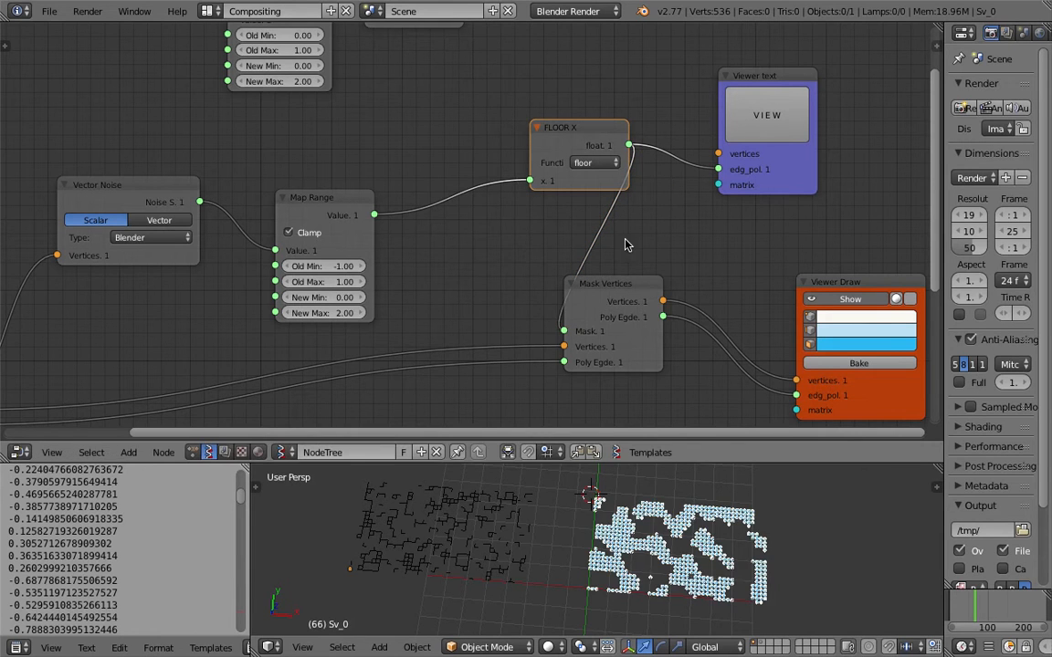
middle_click_drag(709, 584, 619, 521, "shift")
scroll(618, 521, "up", 2)
key("ctrl+s")
left_click(623, 515)
Enlarge the 3D view by raising its border with the node editor, and frame the masked plane
left_click_drag(668, 463, 659, 351)
middle_click_drag(614, 374, 635, 406, "shift")
scroll(441, 227, "down", 2)
middle_click_drag(441, 227, 524, 187)
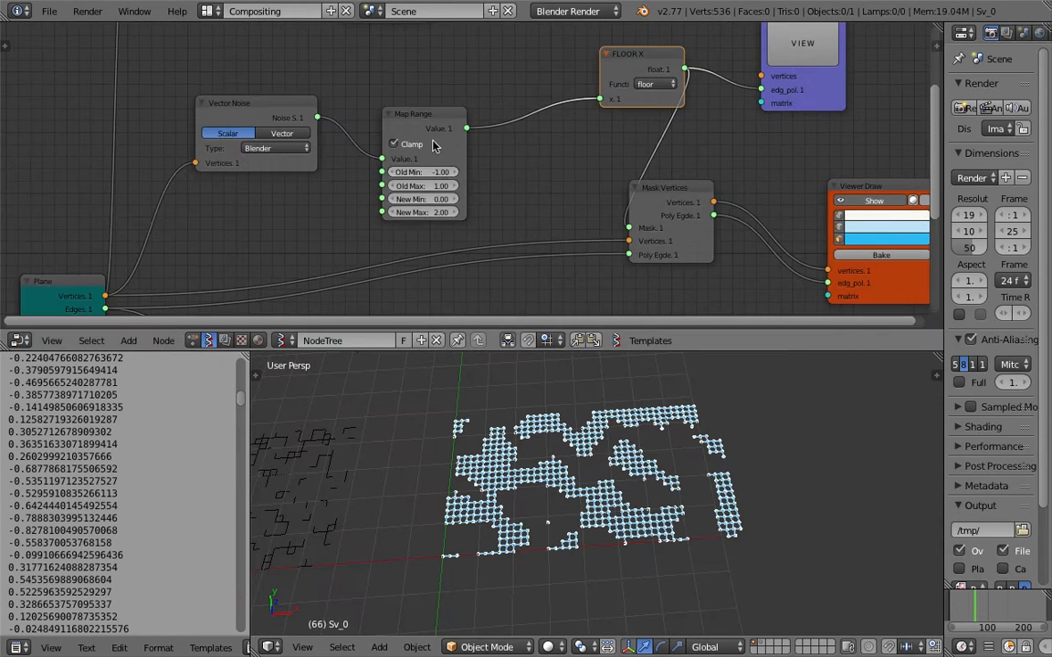
Move the noise chain's Map Range and Vector Noise nodes closer to the floor node
left_click_drag(427, 140, 423, 118)
scroll(382, 112, "up", 1)
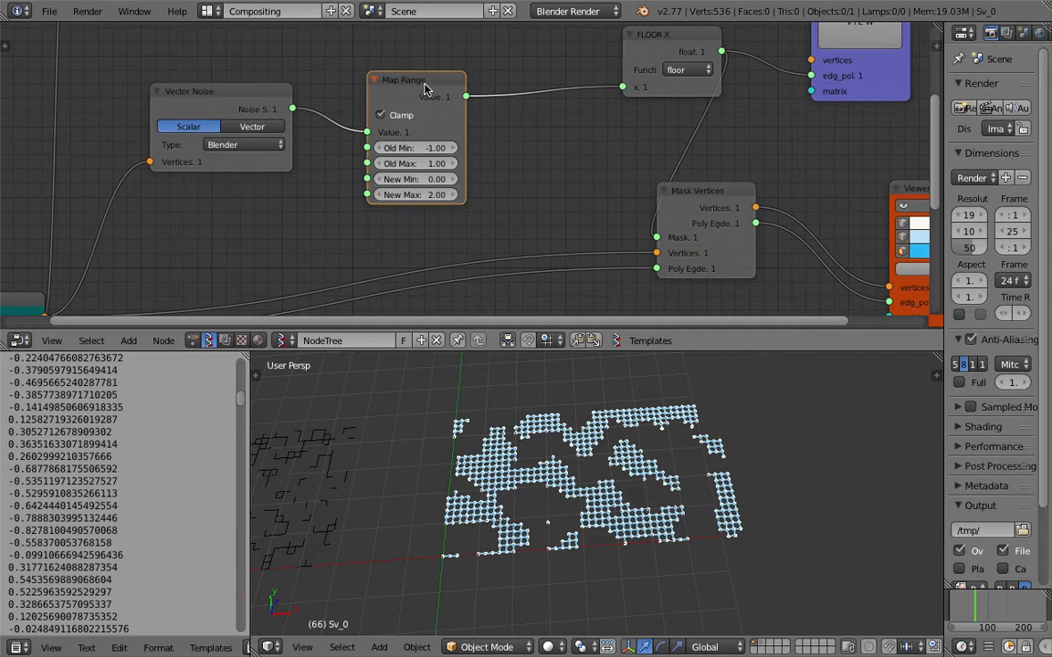
left_click_drag(386, 80, 498, 68)
left_click_drag(267, 95, 363, 71)
middle_click_drag(396, 99, 436, 115)
Inspect the noise-masked plane from several angles and widen the Properties editor
middle_click_drag(669, 471, 637, 476)
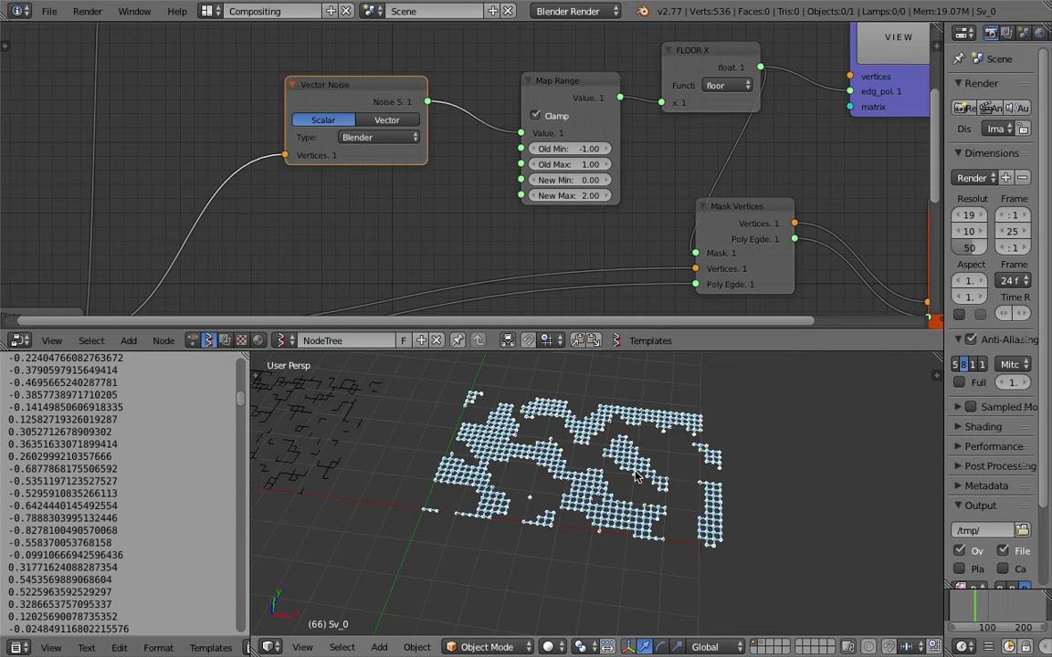
middle_click_drag(636, 476, 666, 461)
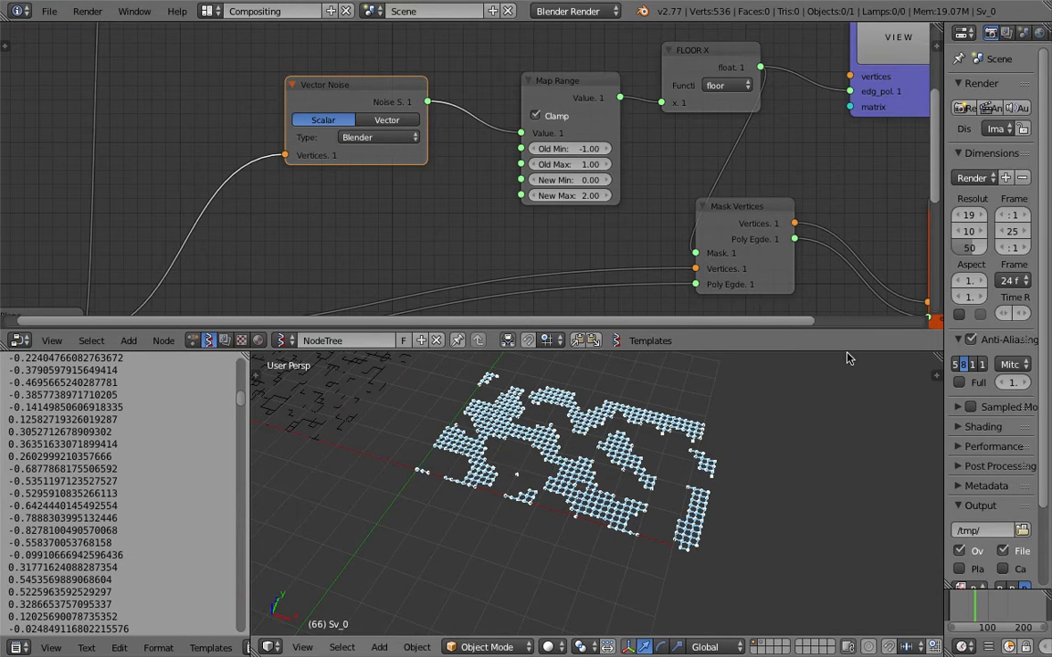
left_click_drag(946, 91, 899, 81)
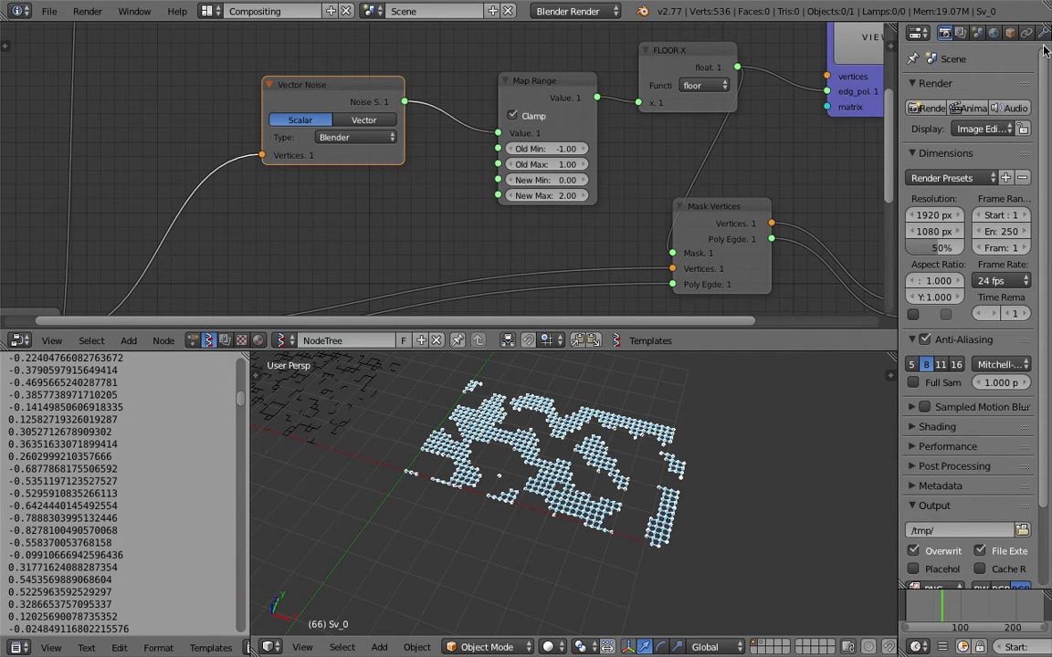
middle_click_drag(610, 399, 630, 402)
middle_click_drag(399, 219, 408, 223)
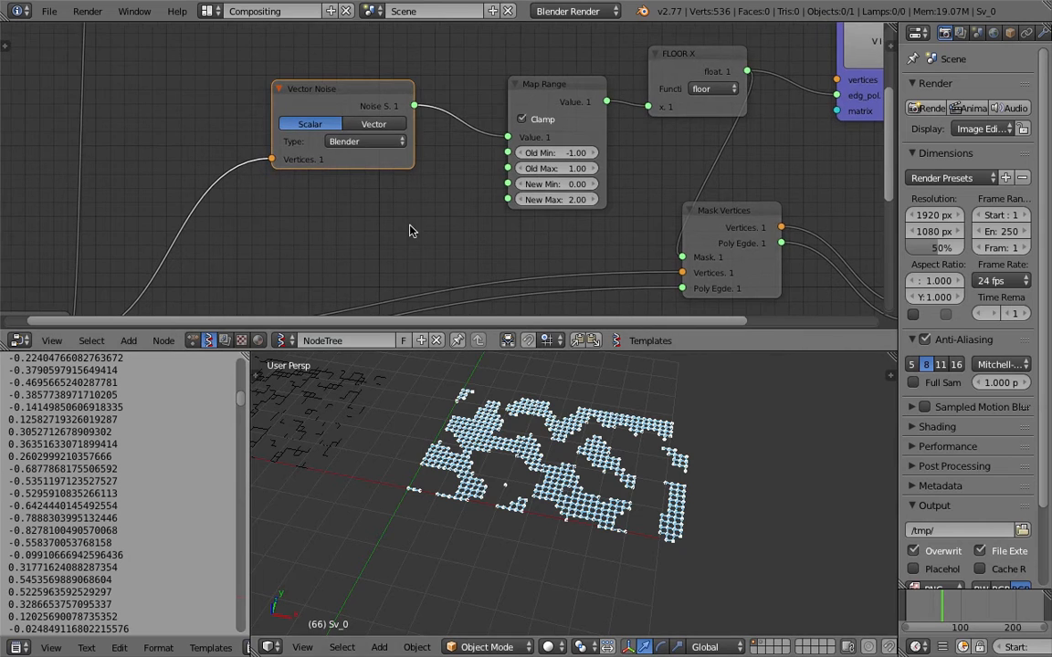
middle_click_drag(525, 409, 559, 424)
Add a Vector Math node on the link between the Plane's Vertices and Vector Noise
scroll(297, 169, "down", 2)
middle_click_drag(274, 190, 368, 160)
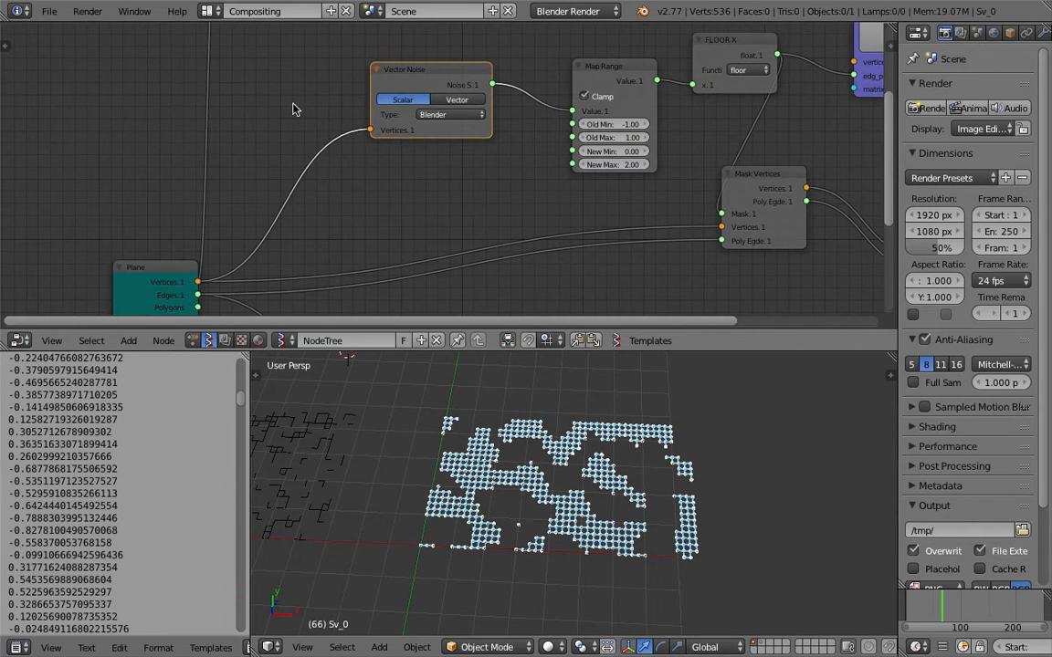
key("shift+a")
left_click(287, 106)
type("vec")
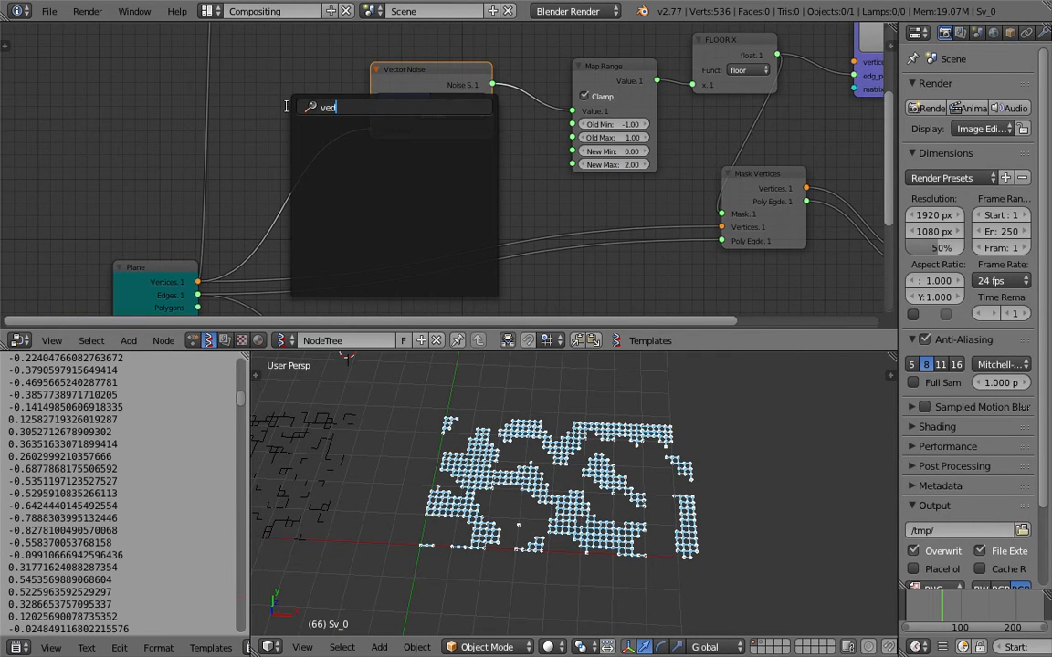
type("tor m")
key("Return")
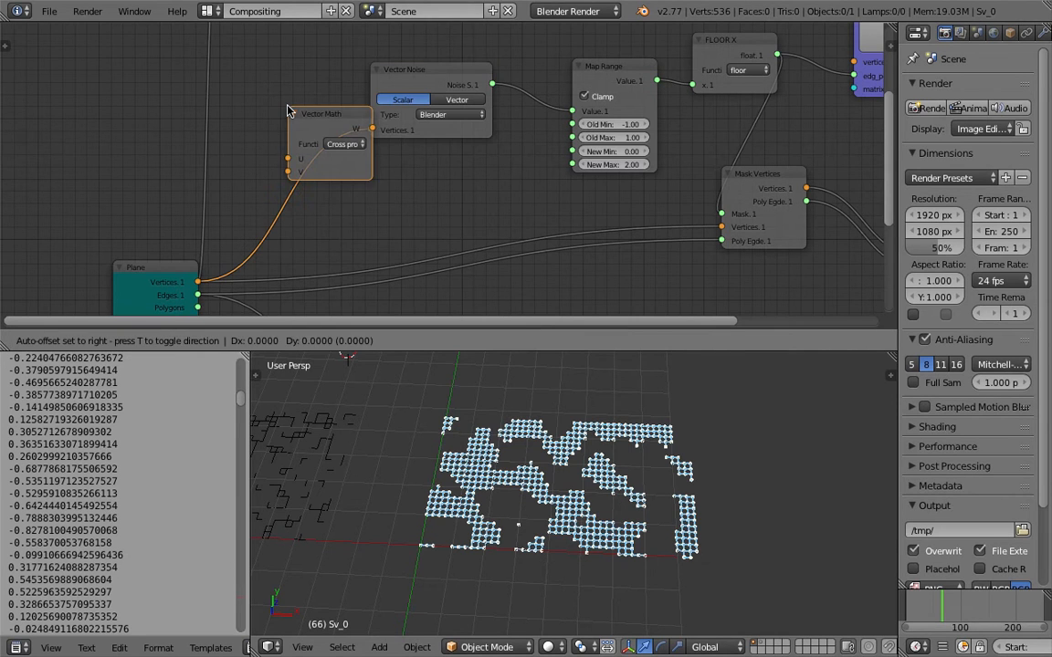
left_click(299, 151)
scroll(352, 171, "up", 2)
Set the Vector Math function to Add, move the node closer to Vector Noise, and save the file
left_click(340, 187)
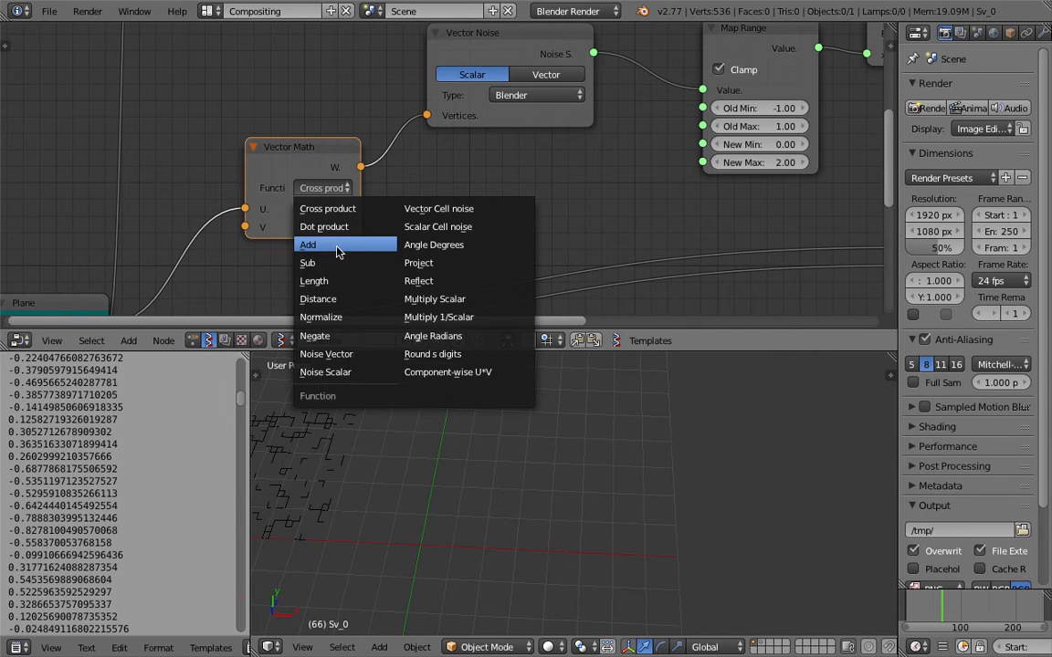
left_click(336, 247)
left_click_drag(298, 146, 336, 147)
key("ctrl+s")
left_click(334, 150)
middle_click_drag(252, 98, 284, 91)
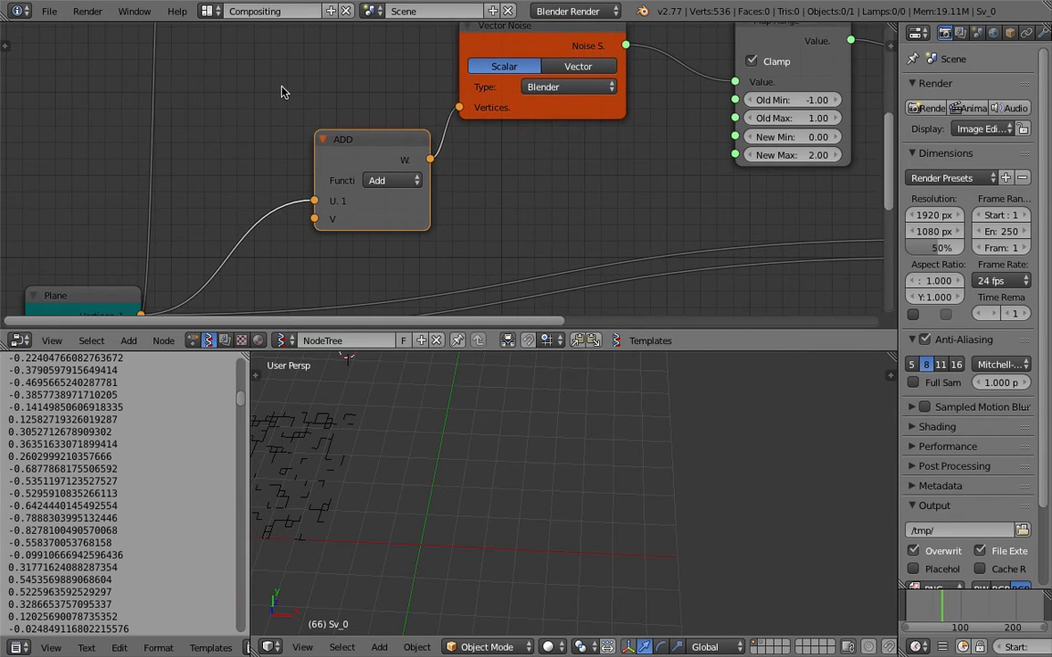
key("shift+a")
left_click(260, 85)
type("vector m")
key("Return")
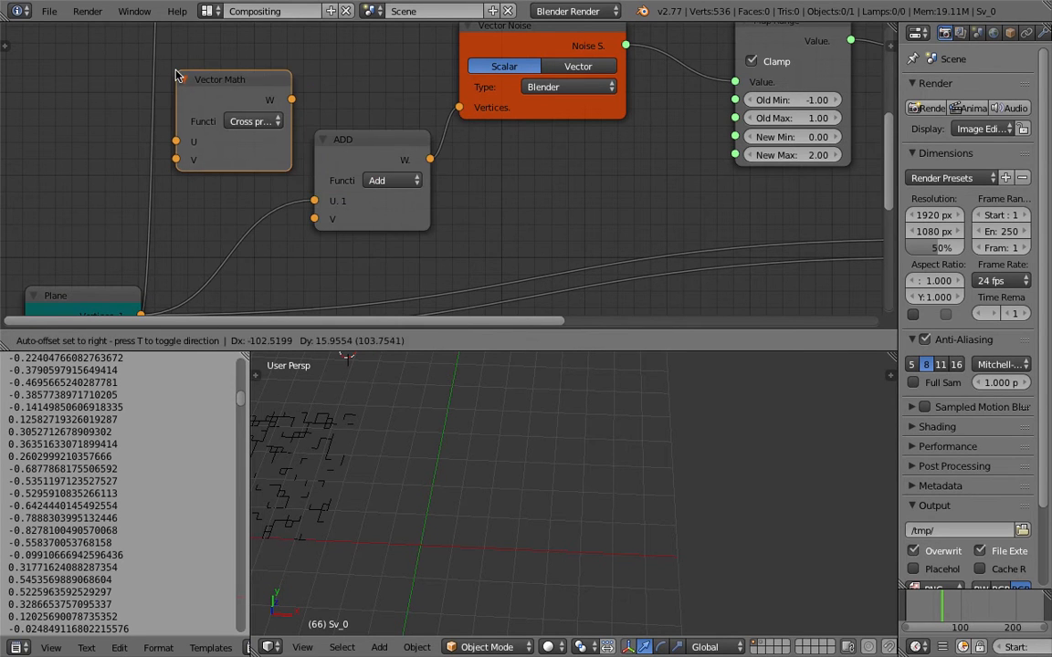
left_click(183, 82)
left_click(235, 124)
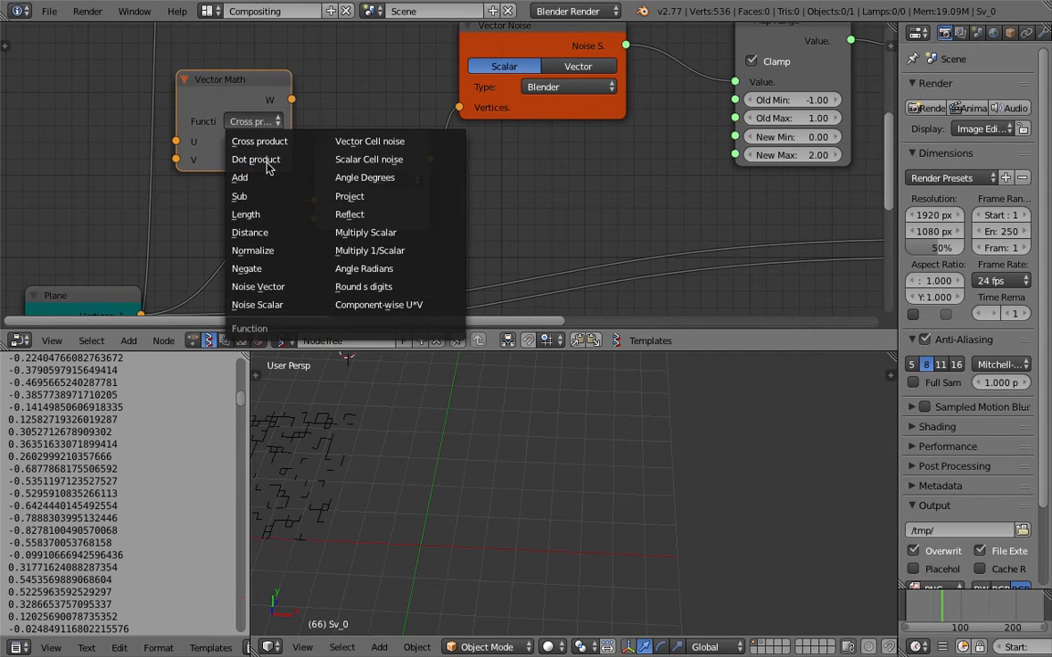
key("Escape")
key("x")
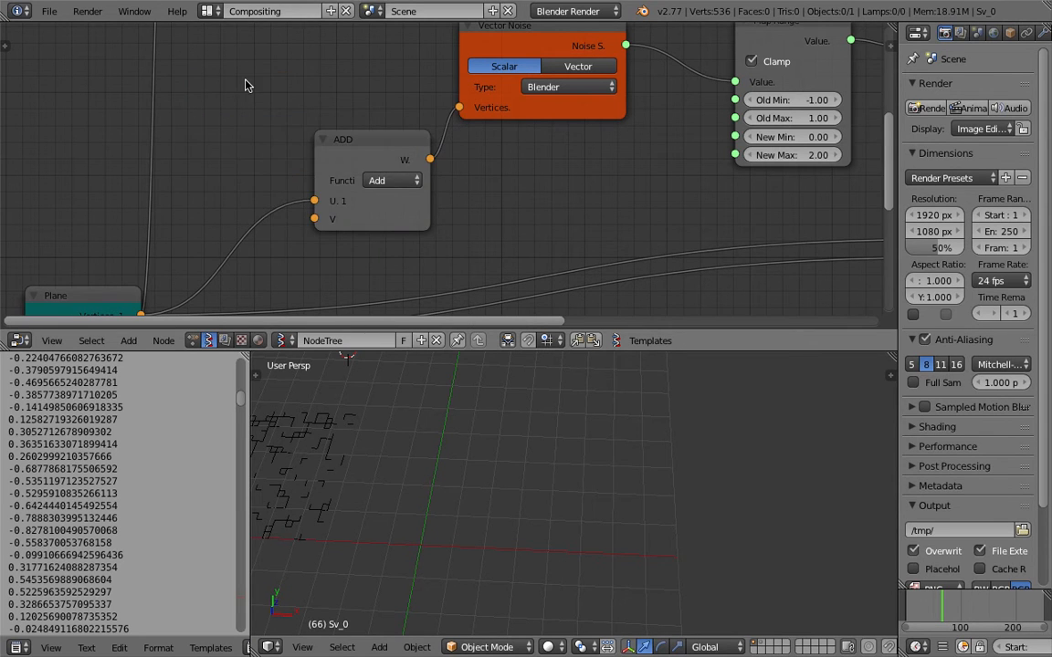
Add a Vector in node, save the file, and connect the node's Vectors output to the Add node's V input
key("space")
type("vec")
key("Down")
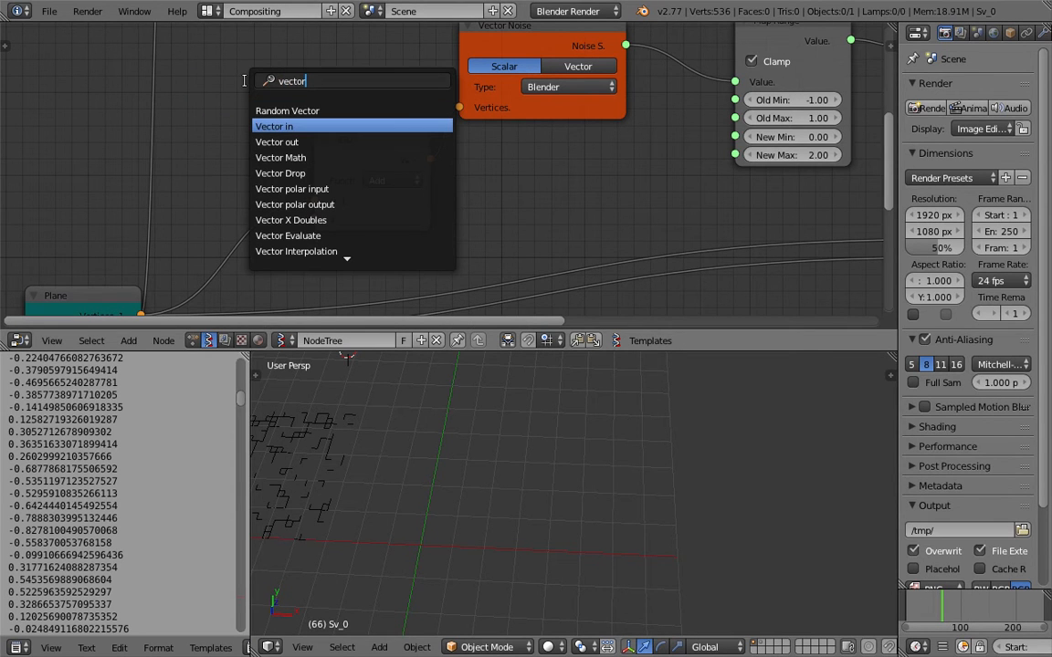
key("Return")
left_click(199, 83)
key("ctrl+s")
left_click(201, 83)
left_click_drag(279, 109, 314, 218)
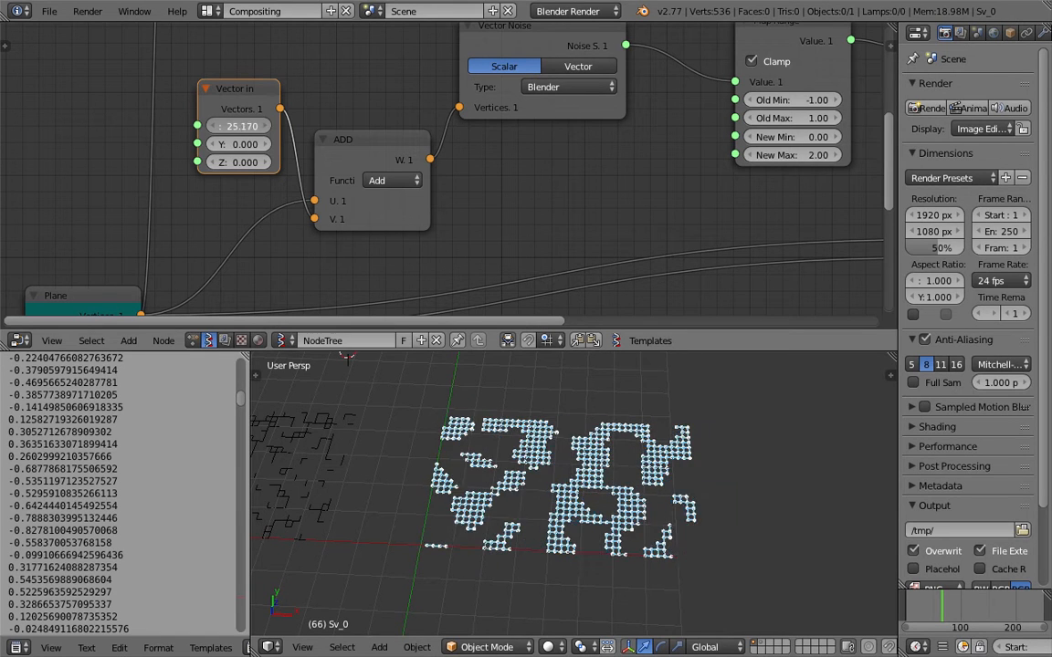
Set the Vector in node's X to 23.7, adjust its Y offset, and save the file
left_click_drag(241, 128, 197, 128)
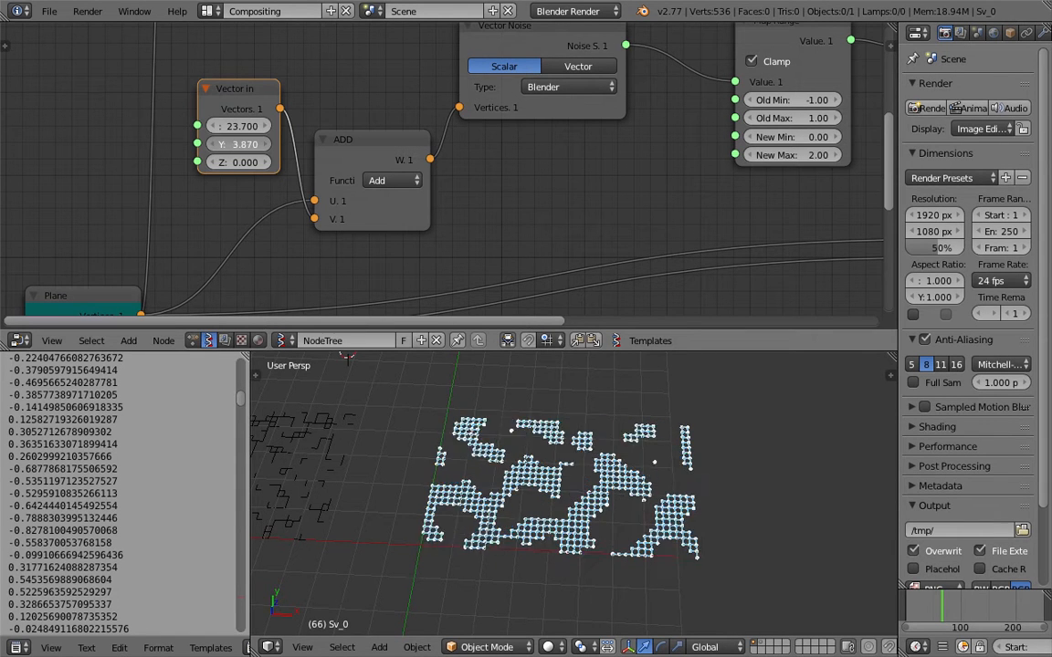
left_click_drag(241, 128, 265, 136)
middle_click_drag(644, 461, 610, 475)
scroll(610, 475, "down", 3)
key("ctrl+s")
left_click(610, 476)
Set the Vector in offset to X 35.61 and Y 8.58, inspect the shifted pattern, and save the file
left_click_drag(241, 126, 267, 126)
scroll(561, 475, "down", 3)
middle_click_drag(561, 475, 603, 505)
scroll(602, 505, "up", 3)
scroll(603, 511, "down", 4)
key("ctrl+s")
left_click(603, 533)
scroll(607, 511, "up", 1)
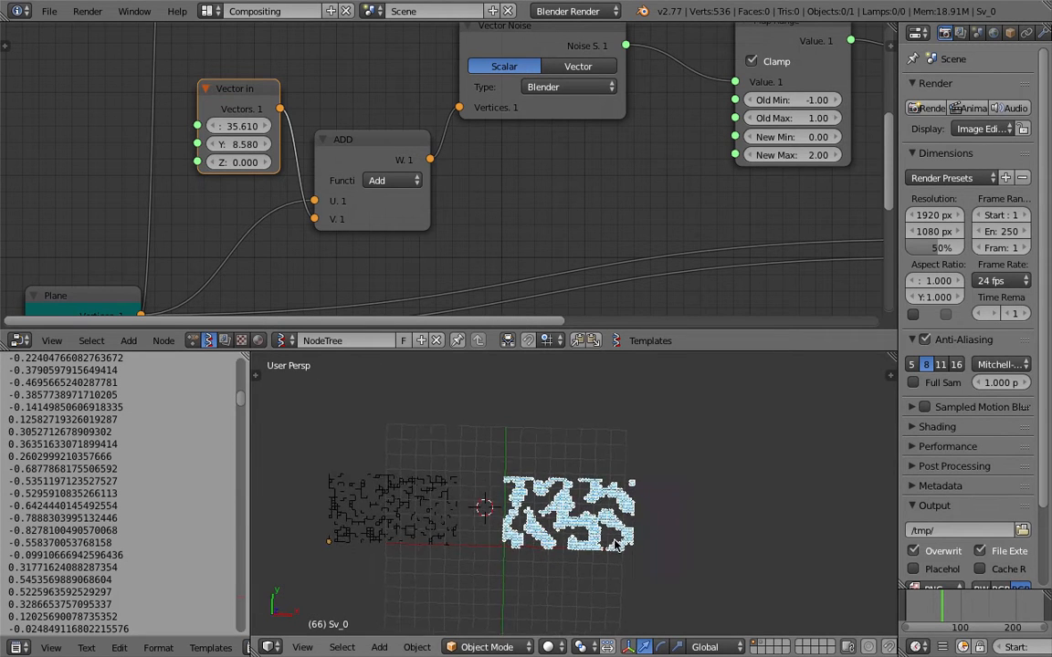
scroll(610, 499, "up", 1)
middle_click_drag(610, 500, 562, 468)
scroll(570, 456, "down", 1)
Move the Plane node slightly away from the Add node
scroll(230, 225, "down", 5)
middle_click_drag(230, 225, 289, 146)
scroll(270, 164, "up", 2)
left_click_drag(233, 168, 201, 165)
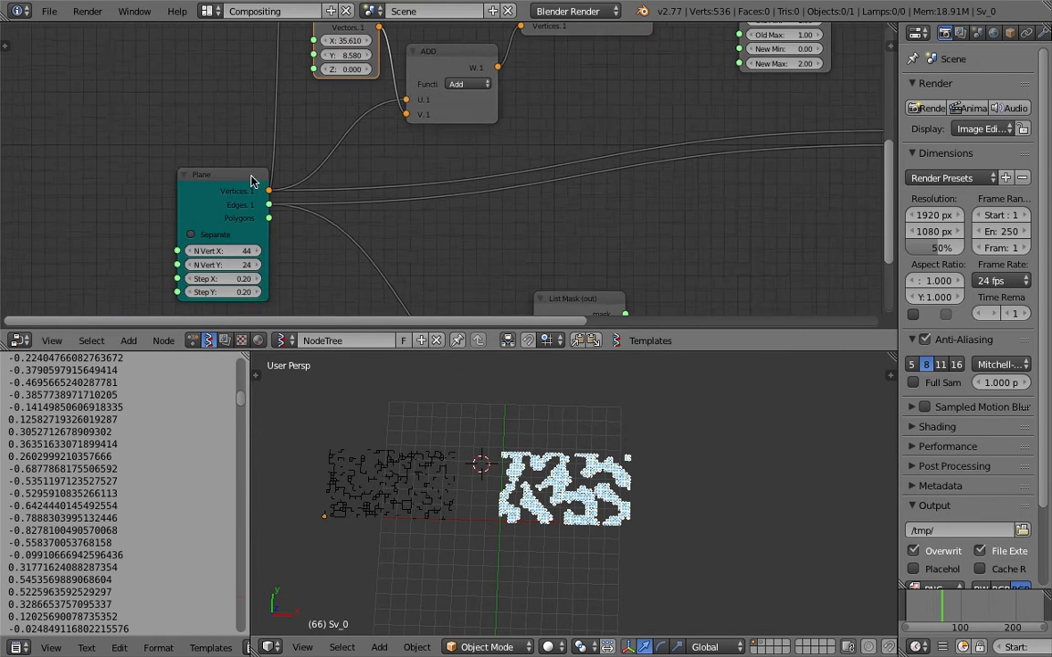
Set the Plane's N Vert X to 80 and N Vert Y to 40, and save the file
middle_click_drag(201, 165, 246, 114)
scroll(234, 175, "up", 1)
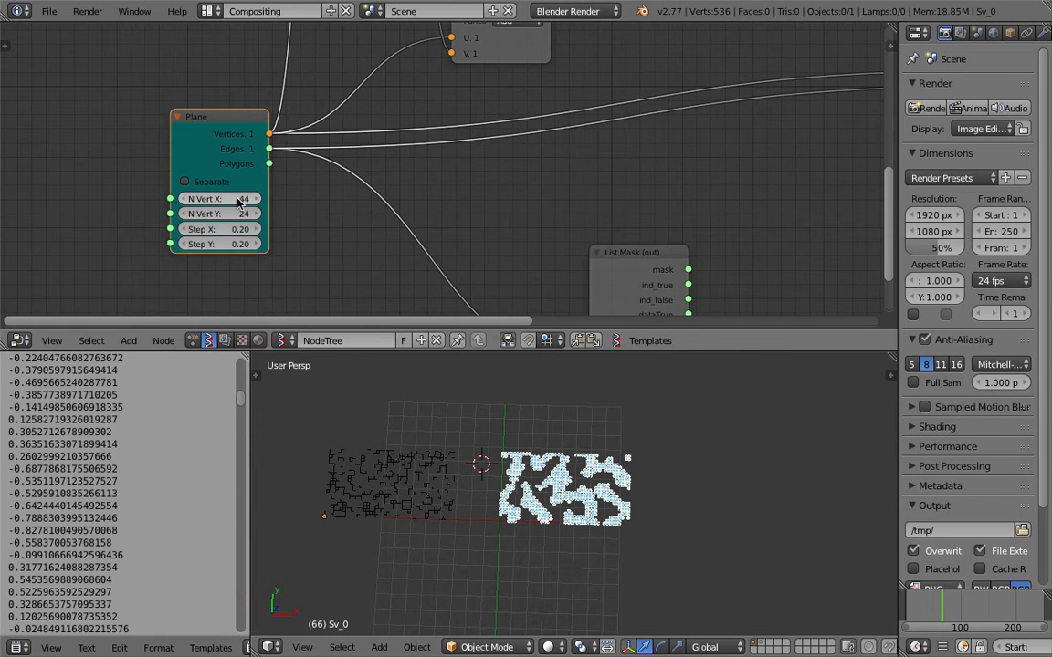
left_click(236, 199)
type("80")
key("Tab")
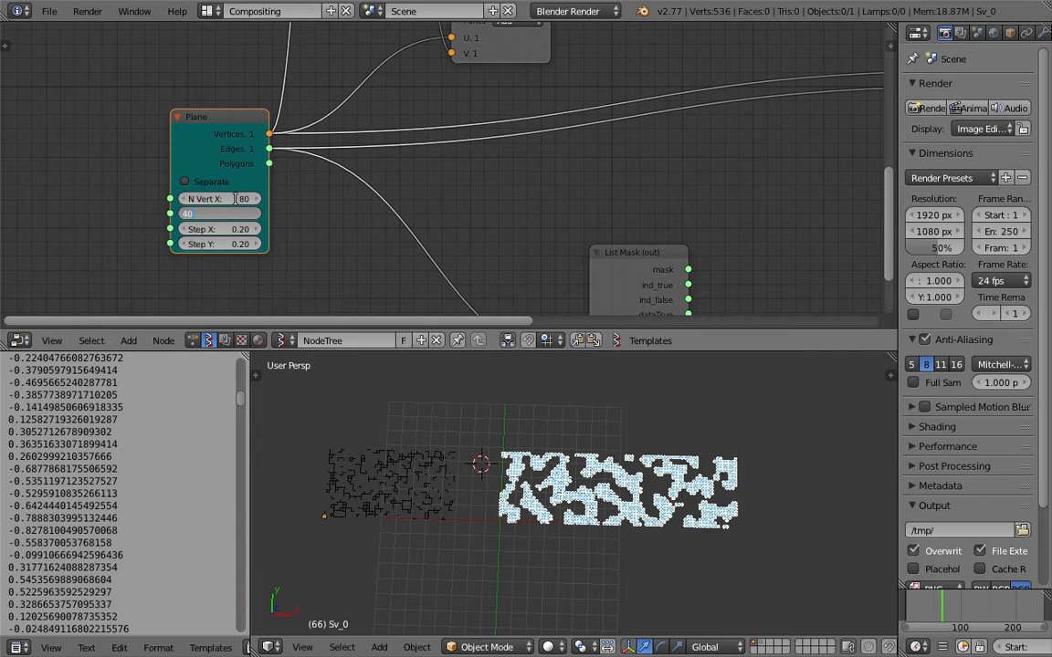
type("40")
key("Tab")
key("Return")
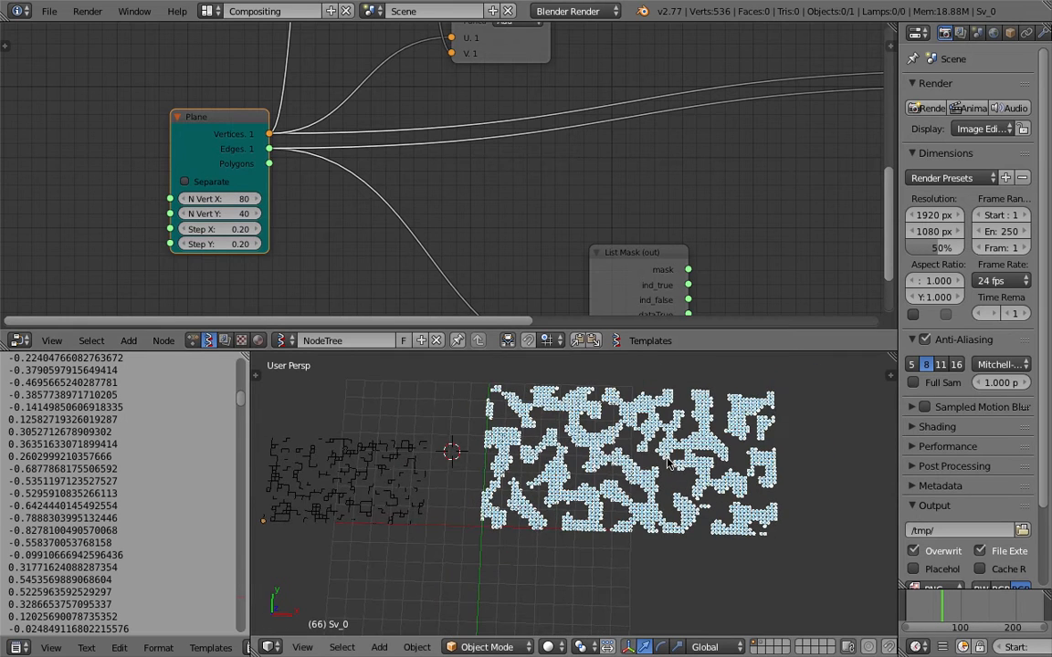
key("ctrl+s")
left_click(644, 476)
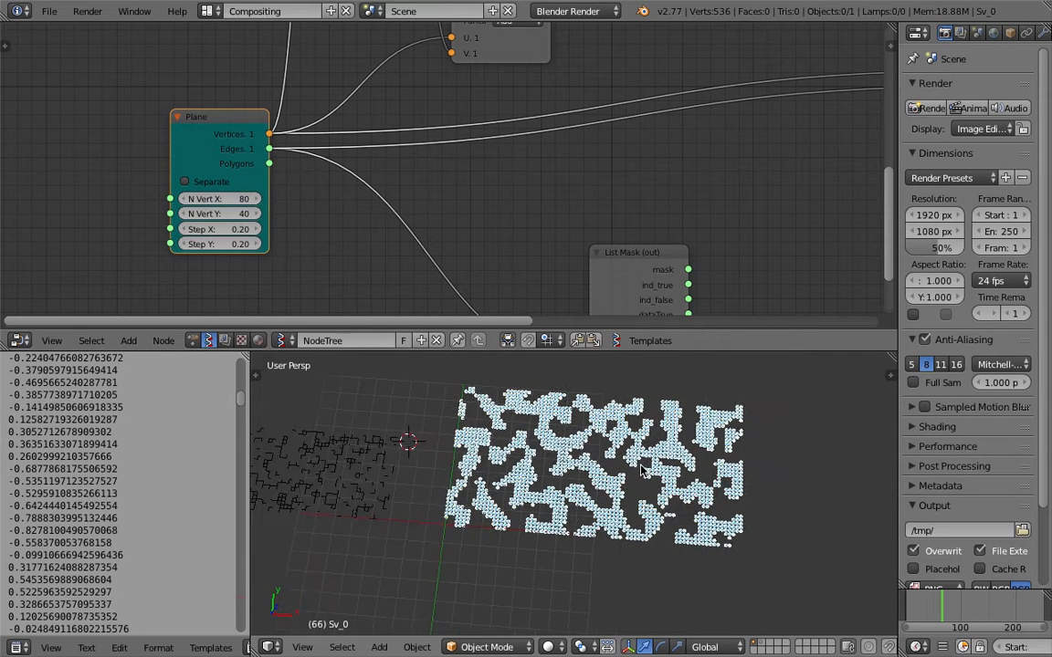
Set the Vector in offset to X 36.72, Y 11.82 and Z 4.92, and inspect the masked plane
scroll(635, 440, "down", 2)
middle_click_drag(634, 440, 648, 448)
scroll(647, 444, "up", 2)
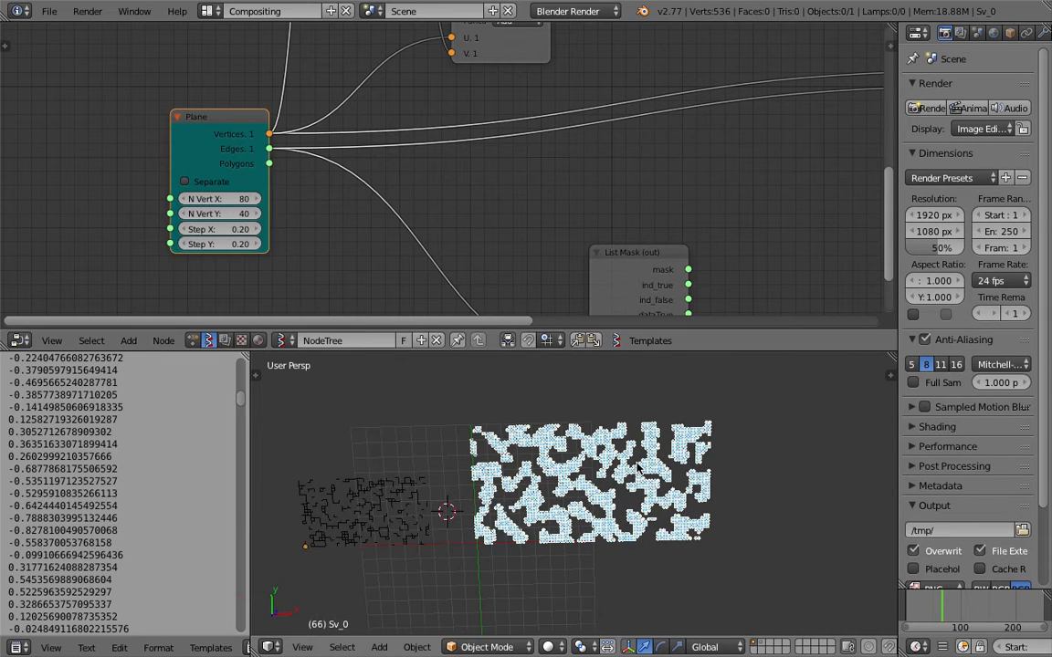
scroll(515, 152, "down", 3)
middle_click_drag(515, 152, 500, 253)
scroll(499, 253, "up", 2)
middle_click_drag(404, 141, 431, 184)
scroll(431, 182, "up", 1)
left_click_drag(375, 120, 409, 136)
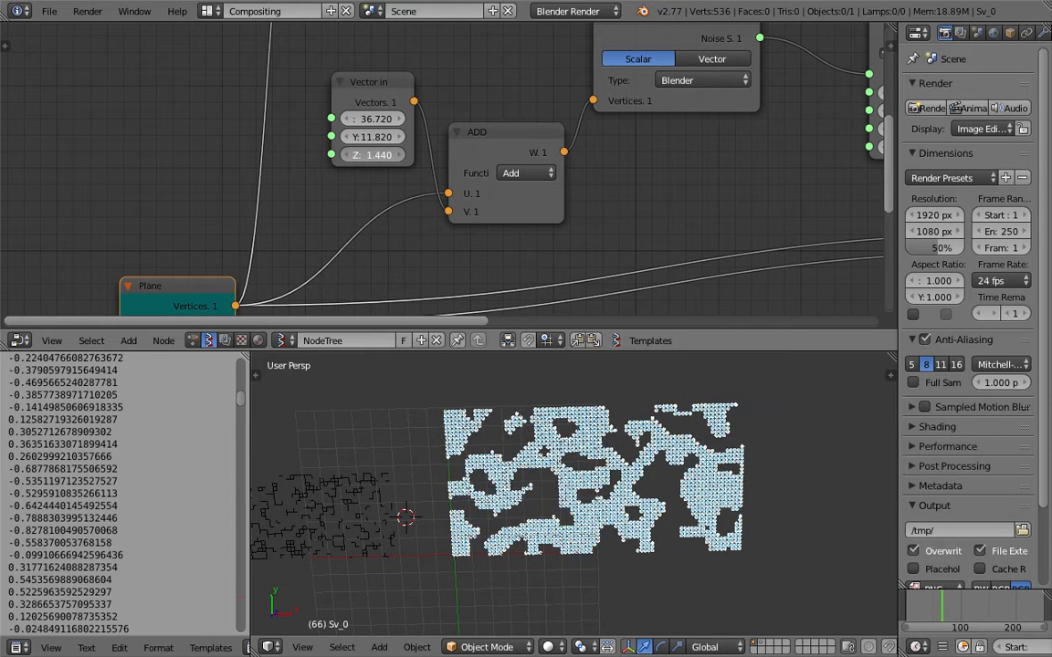
mouse_move(402, 154)
left_mouse_down()
mouse_move(416, 154)
mouse_move(392, 155)
left_mouse_up()
middle_click_drag(568, 496, 609, 511)
scroll(605, 516, "up", 3)
scroll(605, 517, "down", 5)
scroll(610, 508, "up", 5)
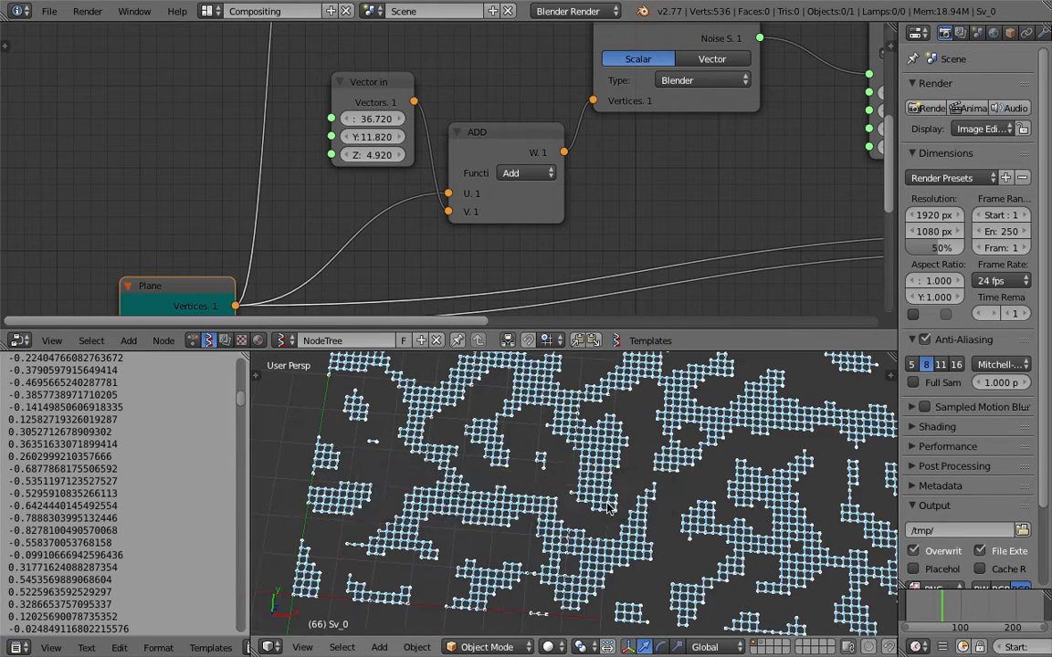
Set the Plane's N Vert X to 40 and N Vert Y to 20
scroll(195, 174, "down", 5, "shift")
left_click_drag(193, 186, 173, 174)
scroll(174, 172, "down", 5, "shift")
left_click(175, 181)
key("Tab")
type("20")
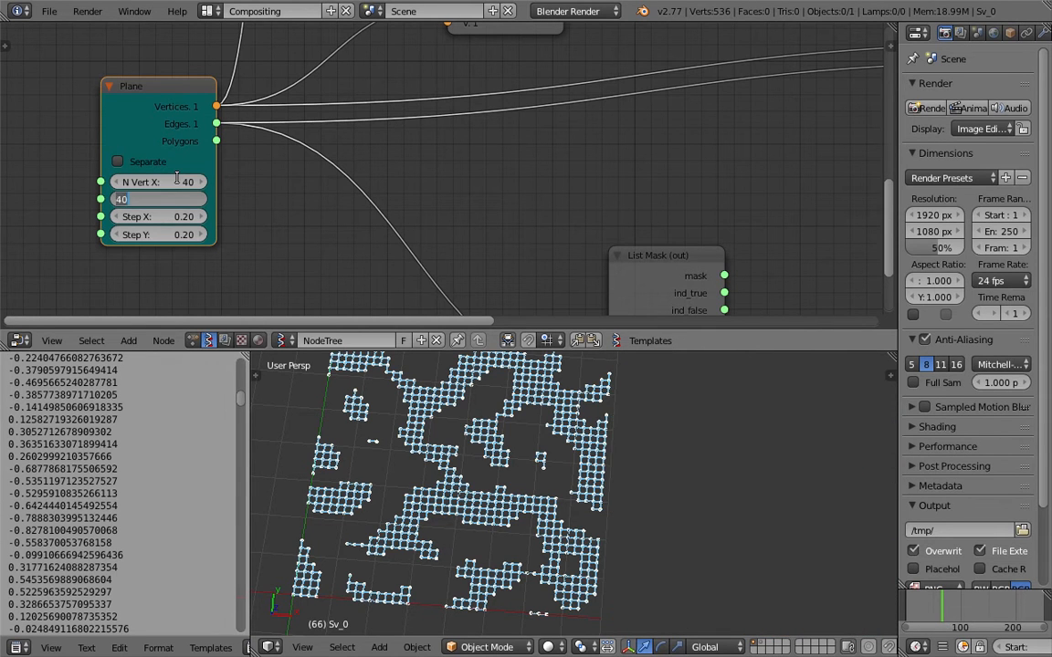
key("Return")
scroll(421, 444, "up", 2)
scroll(474, 485, "down", 3, "shift")
scroll(474, 485, "down", 6)
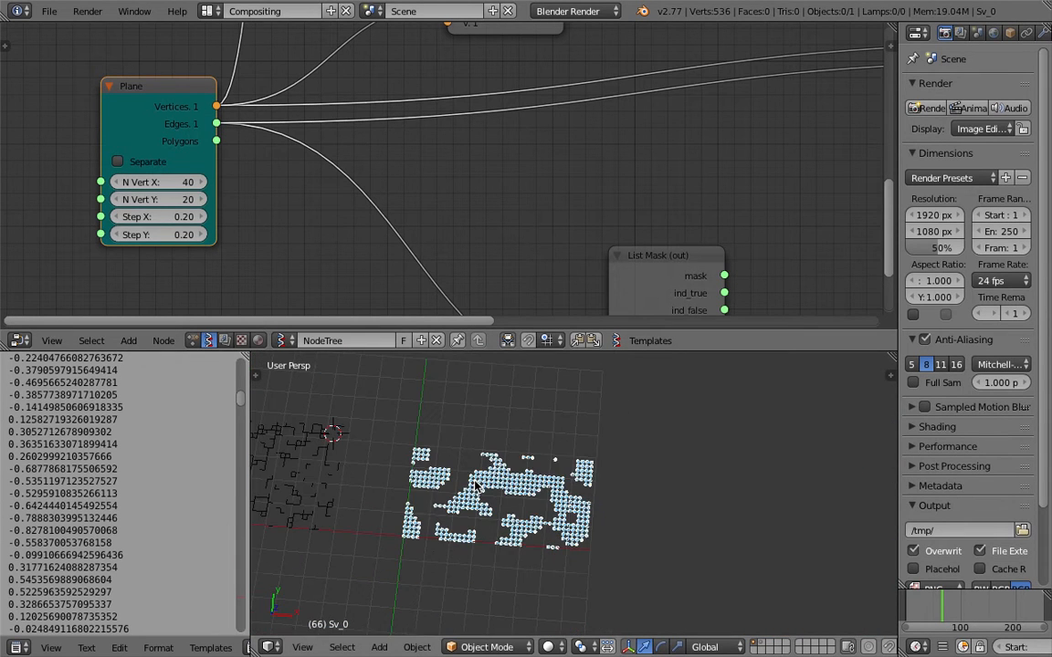
scroll(535, 457, "up", 2)
scroll(485, 111, "down", 2)
Rearrange the Vector in, Add and Vector Noise nodes to leave a gap between Add and Vector Noise
middle_click_drag(517, 58, 436, 208)
left_click_drag(416, 129, 405, 112)
left_click_drag(323, 84, 277, 76)
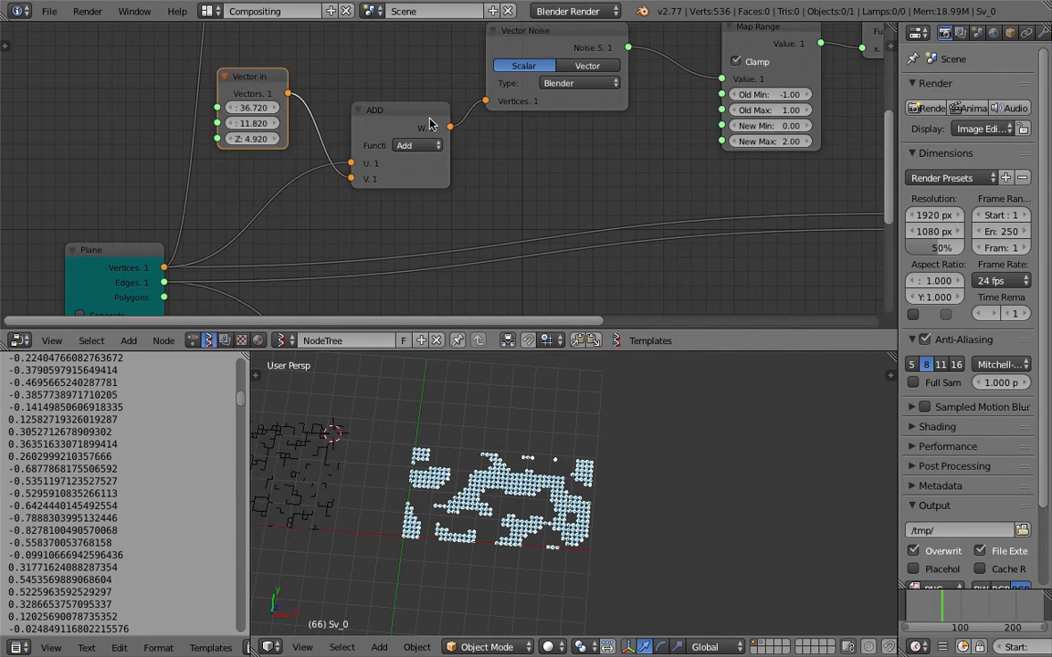
left_click_drag(428, 118, 390, 139)
mouse_move(571, 105)
left_mouse_down()
mouse_move(597, 117)
mouse_move(568, 122)
left_mouse_up()
scroll(575, 122, "down", 1)
middle_click_drag(583, 123, 562, 158)
left_click_drag(563, 158, 629, 158)
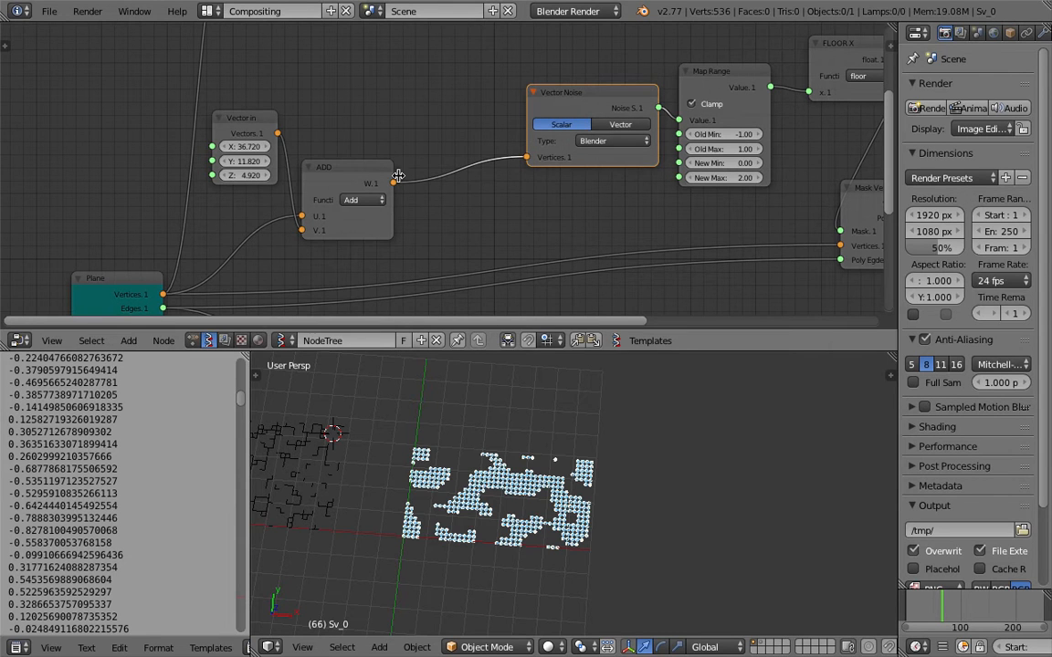
left_click_drag(370, 174, 371, 160)
Insert a Vector Math node on the link between the Add and Vector Noise nodes
key("shift+a")
left_click(405, 101)
type("vec")
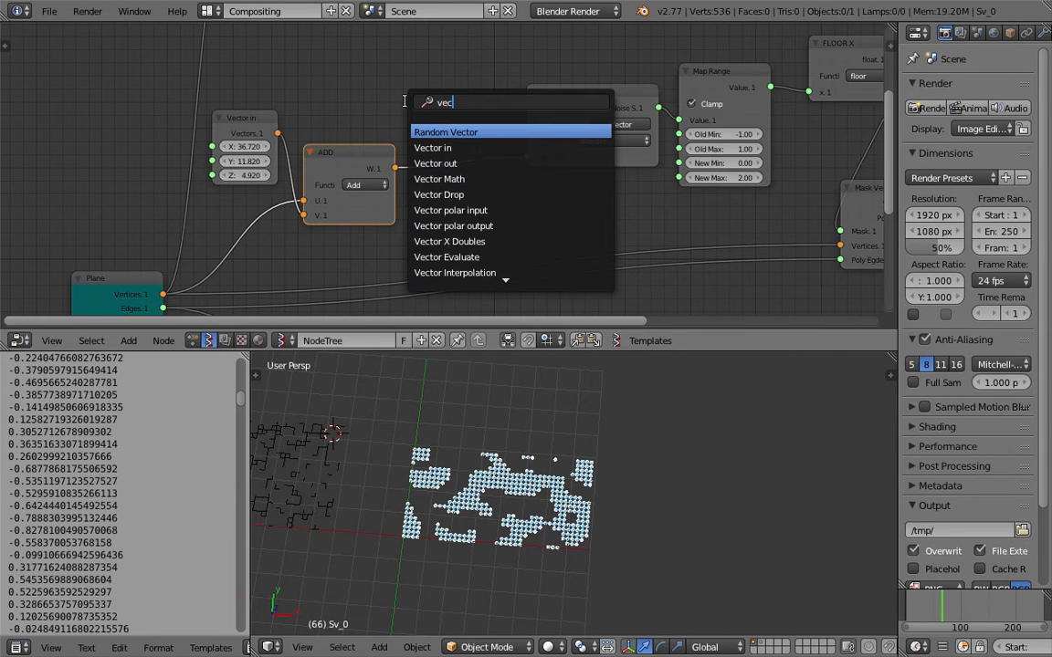
type("tor ma")
key("Return")
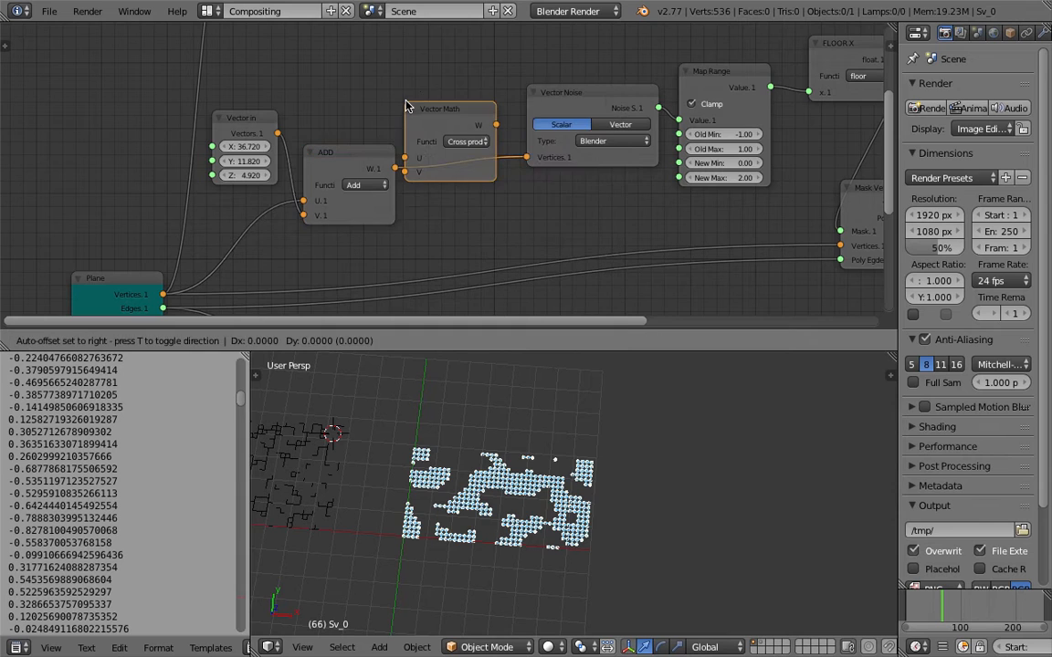
left_click(433, 111)
Set the new Vector Math node's function to Multiply Scalar
left_click(509, 146)
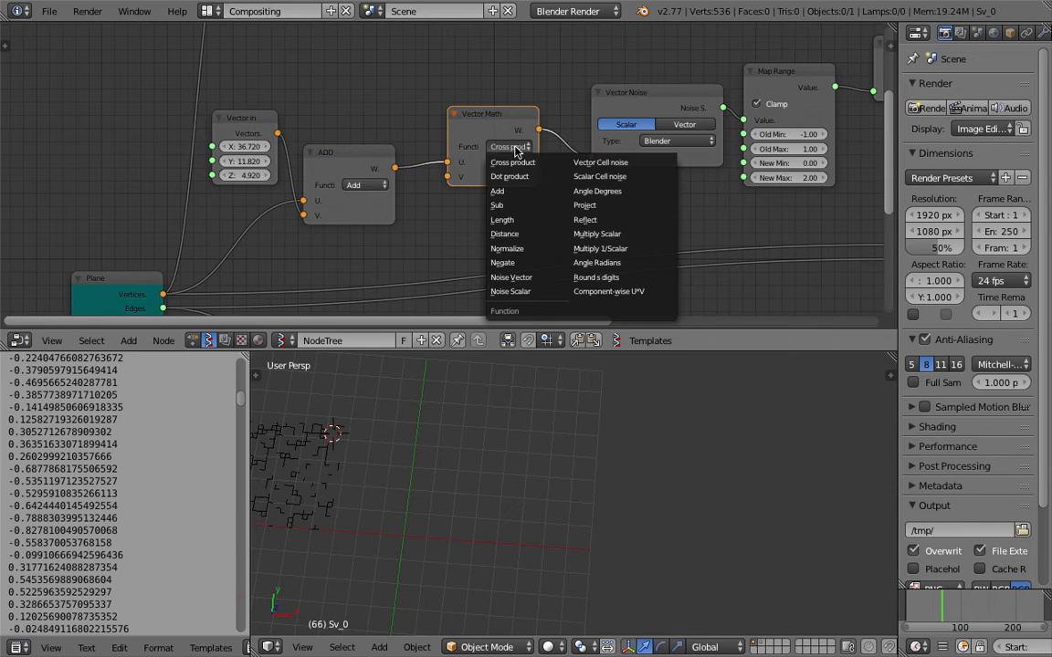
left_click(622, 237)
middle_click_drag(511, 132, 521, 165)
left_click(527, 180)
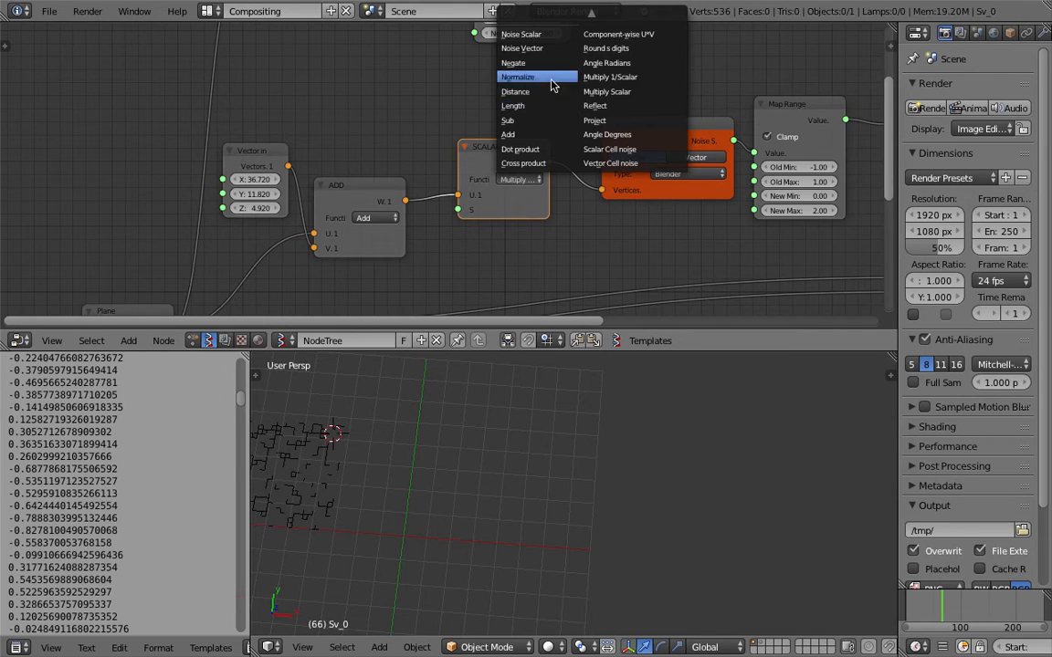
middle_click_drag(410, 103, 433, 102)
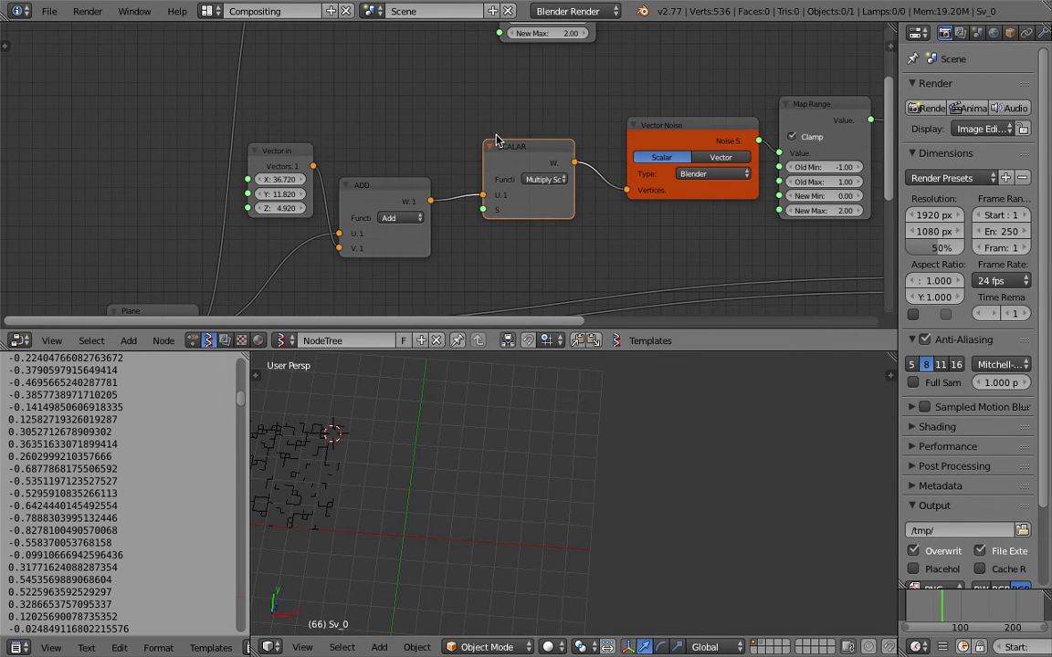
Add a Float node, save the file, and connect the node's output to the Multiply Scalar node's S input
key("shift+a")
left_click(439, 105)
type("float")
key("Down")
key("Return")
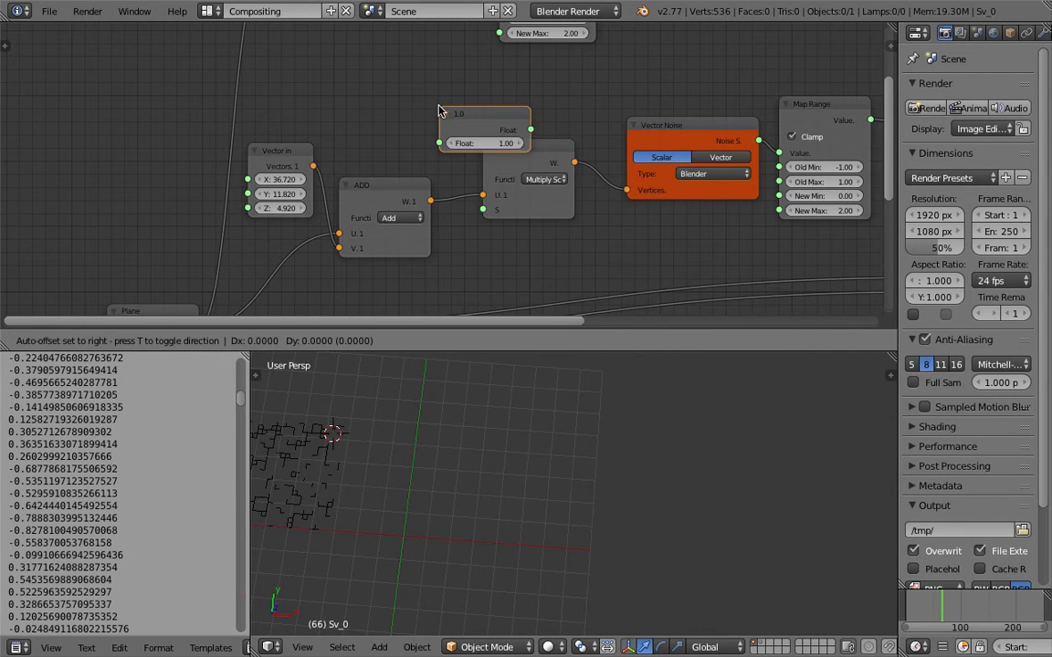
left_click(347, 76)
key("ctrl+s")
left_click(358, 75)
left_click_drag(431, 97, 484, 210)
Set the Float value to 7.84 and inspect the scaled noise mask
left_click_drag(410, 117, 888, 117)
scroll(548, 530, "up", 5)
middle_click_drag(411, 518, 564, 491, "shift")
scroll(564, 491, "down", 5)
scroll(566, 491, "down", 3)
scroll(475, 484, "up", 5)
scroll(430, 475, "down", 5)
Select the mesh object beside the masked plane and compare the two patterns
right_click(399, 475)
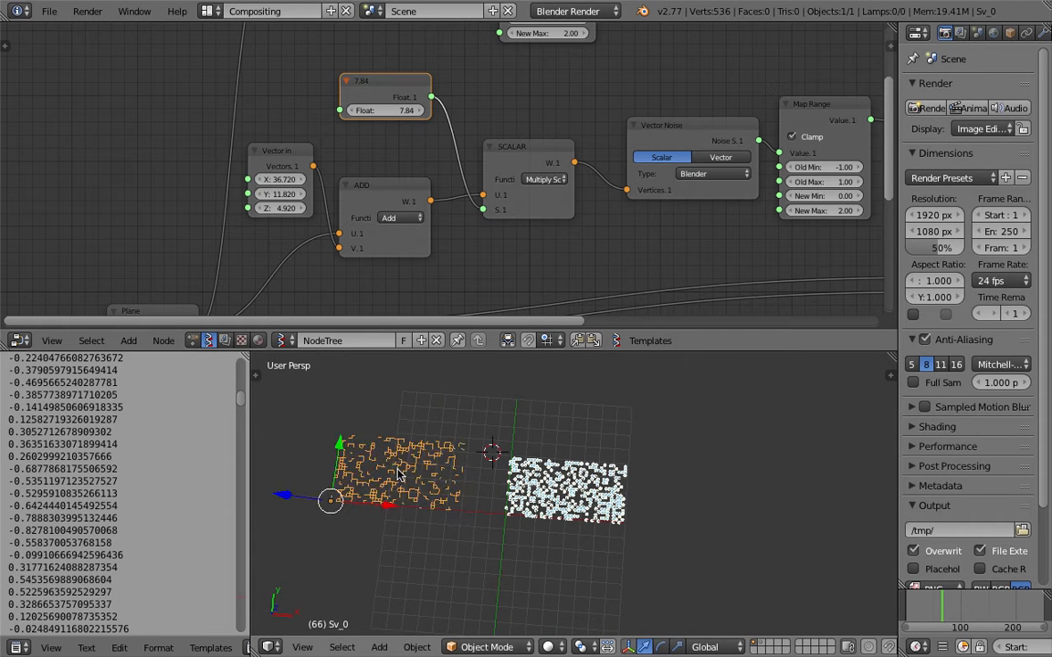
scroll(460, 488, "up", 3)
middle_click_drag(461, 481, 600, 471, "shift")
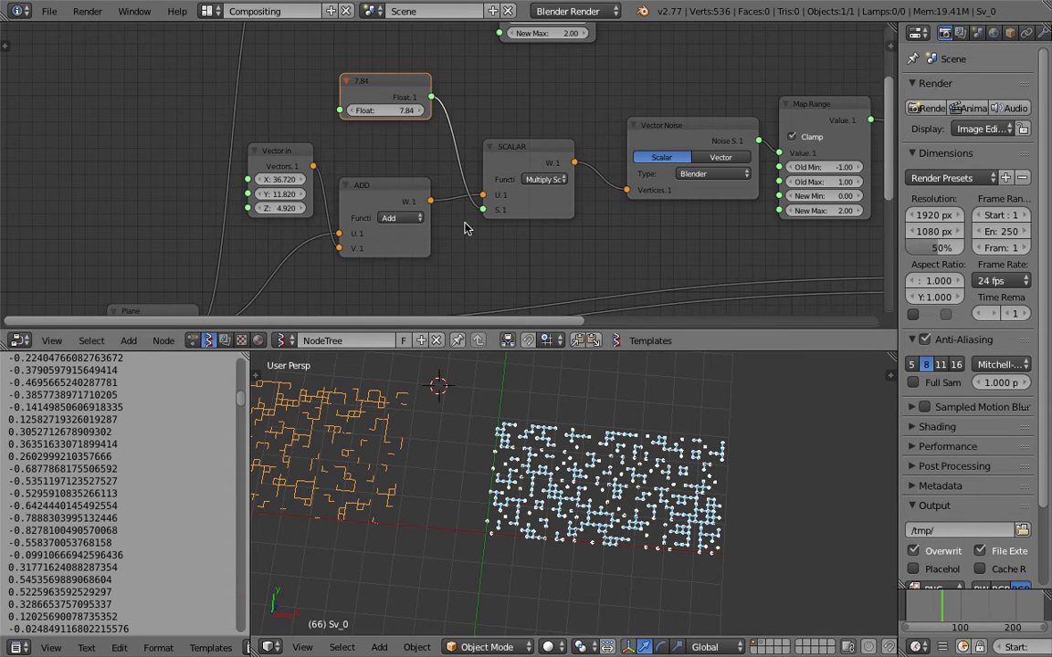
mouse_move(628, 458)
middle_mouse_down()
mouse_move(643, 455)
mouse_move(638, 462)
middle_mouse_up()
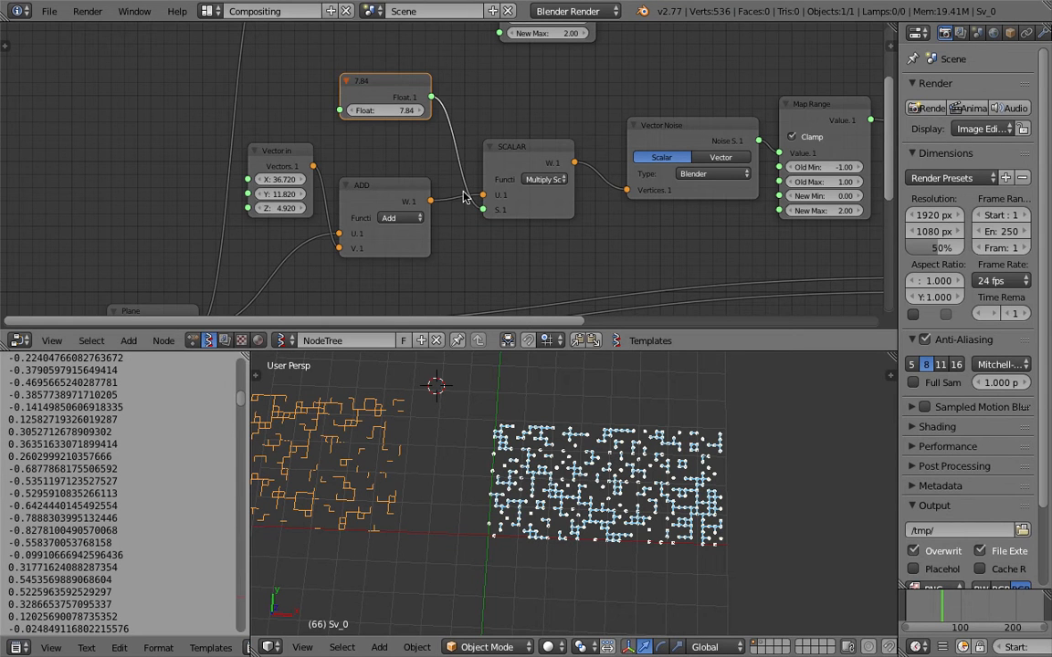
Set the Float value to 0.34 and the Vector in node's X to 87.18
left_click_drag(401, 111, 210, 112)
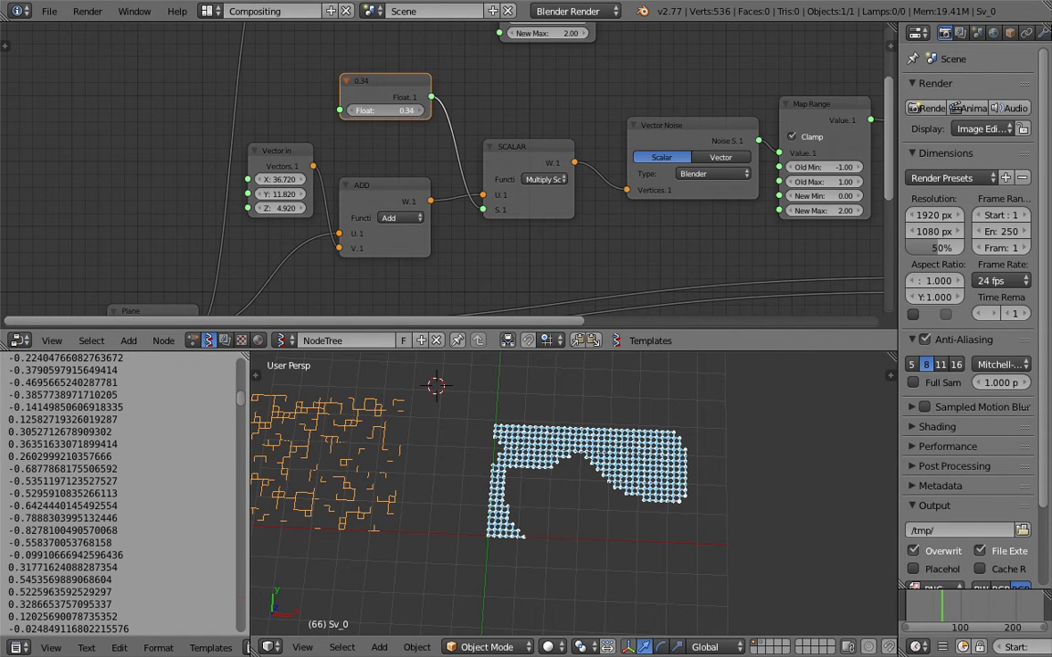
scroll(727, 517, "down", 1)
middle_click_drag(728, 517, 662, 514)
scroll(319, 194, "down", 1)
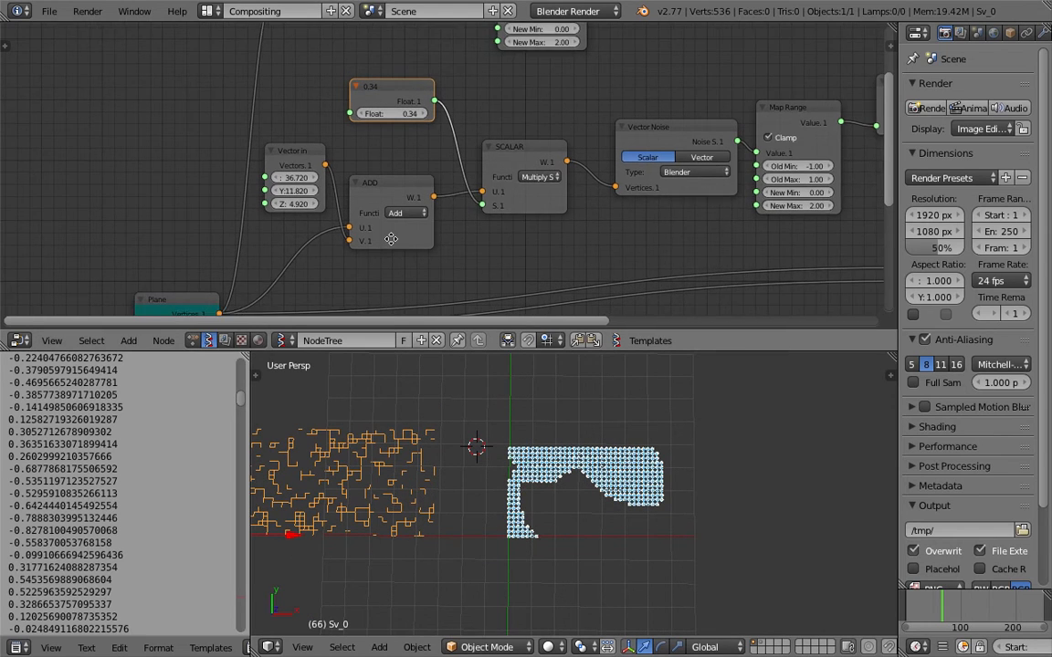
middle_click_drag(316, 189, 334, 173)
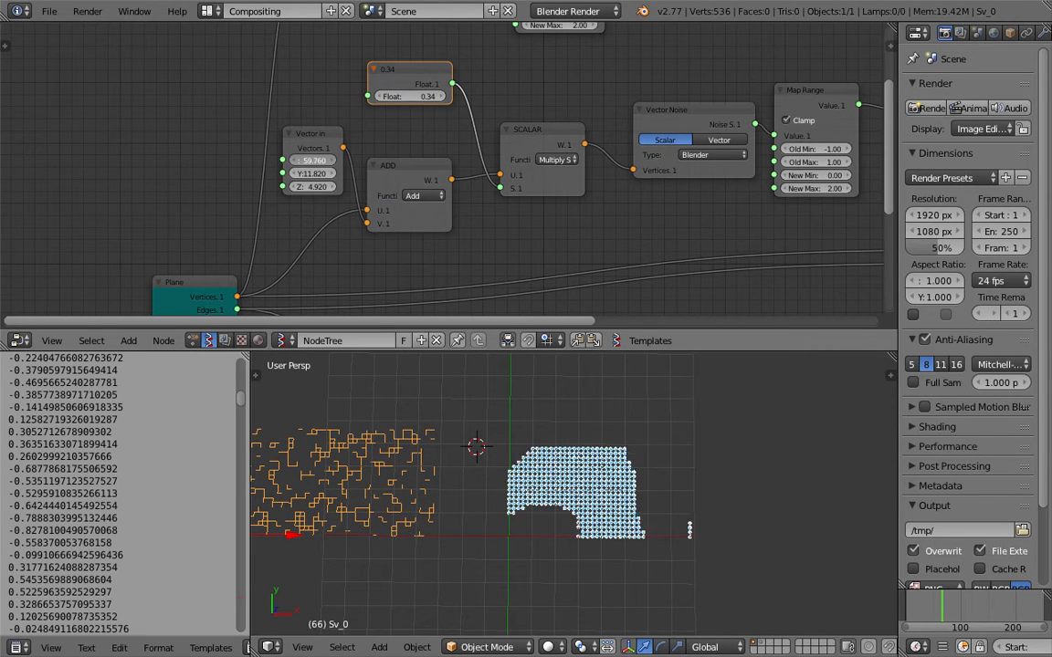
left_click_drag(313, 160, 365, 161)
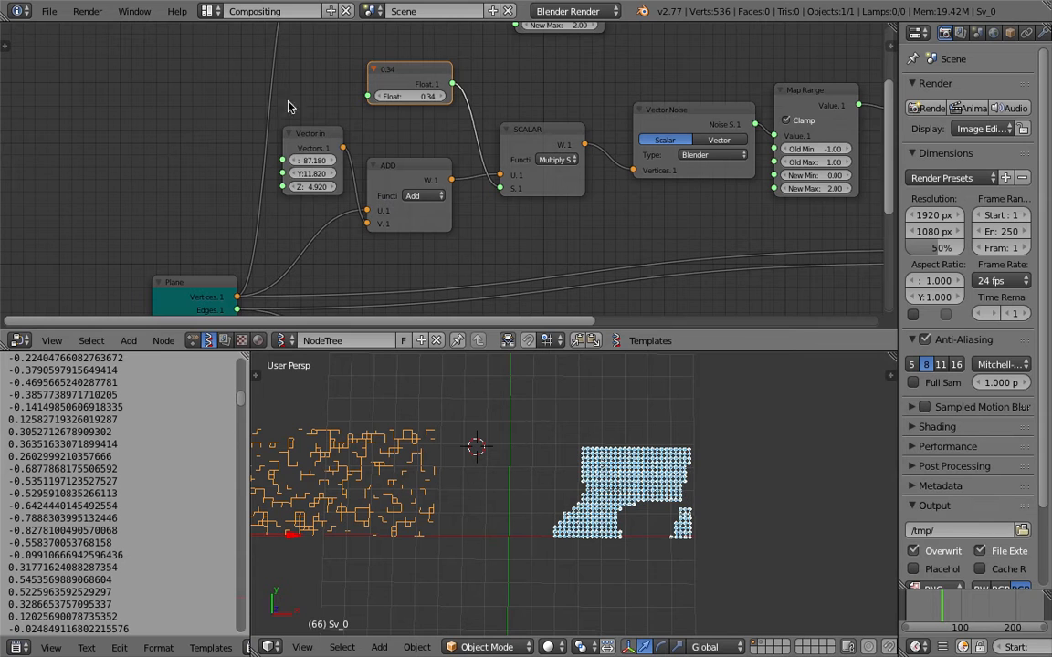
Set the Float value to 0.85 and the Vector in offset to Y 12.54 and Z 8.7
left_click_drag(398, 97, 574, 96)
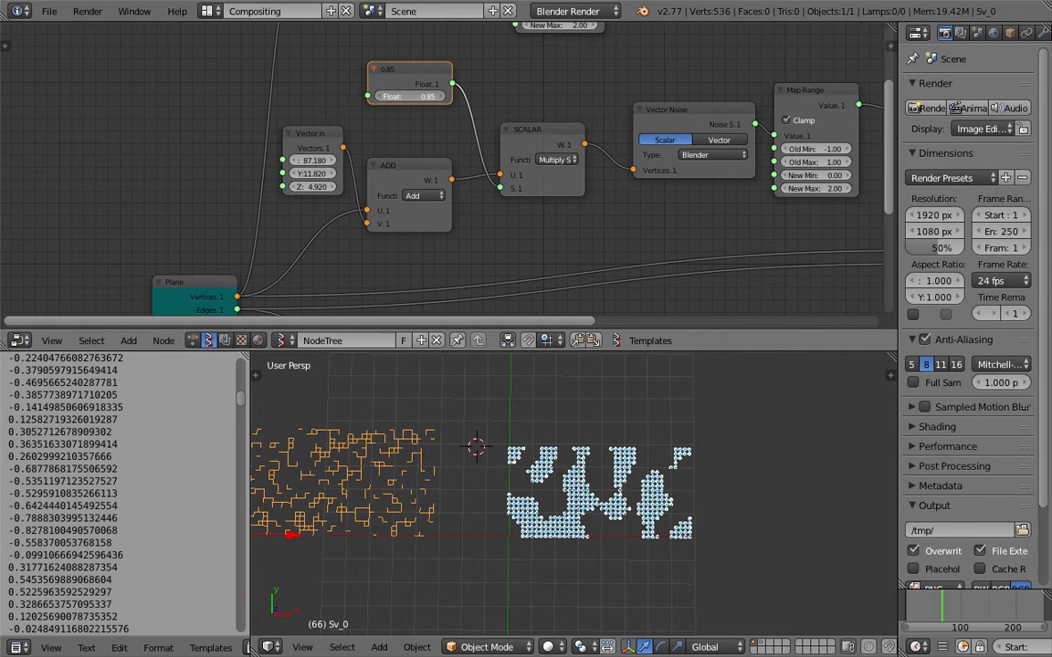
middle_click_drag(433, 130, 418, 127)
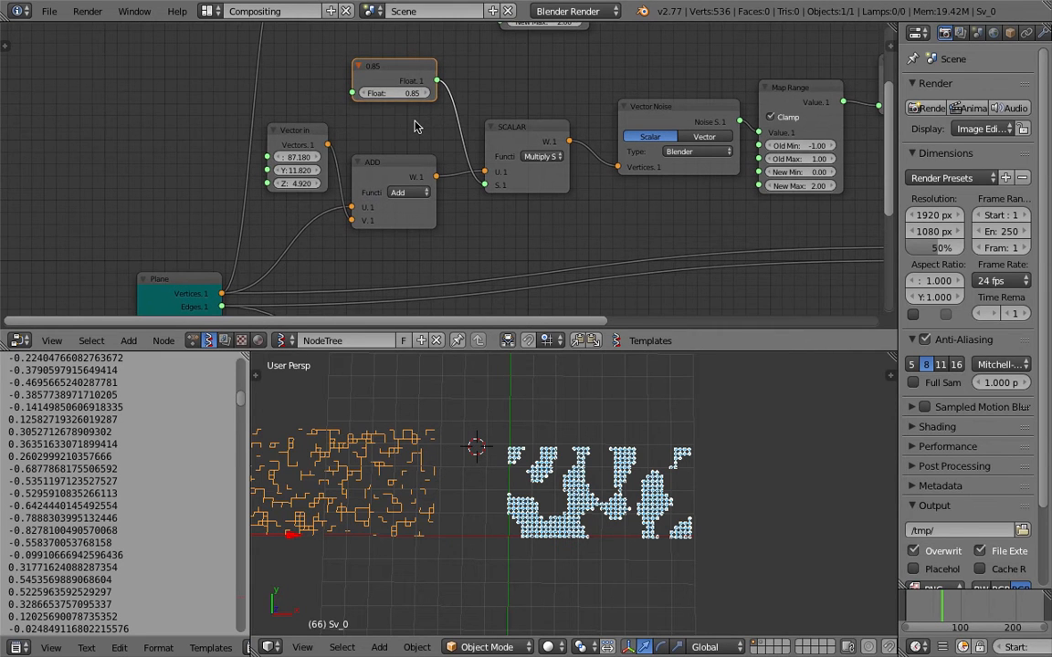
left_click_drag(296, 169, 393, 184)
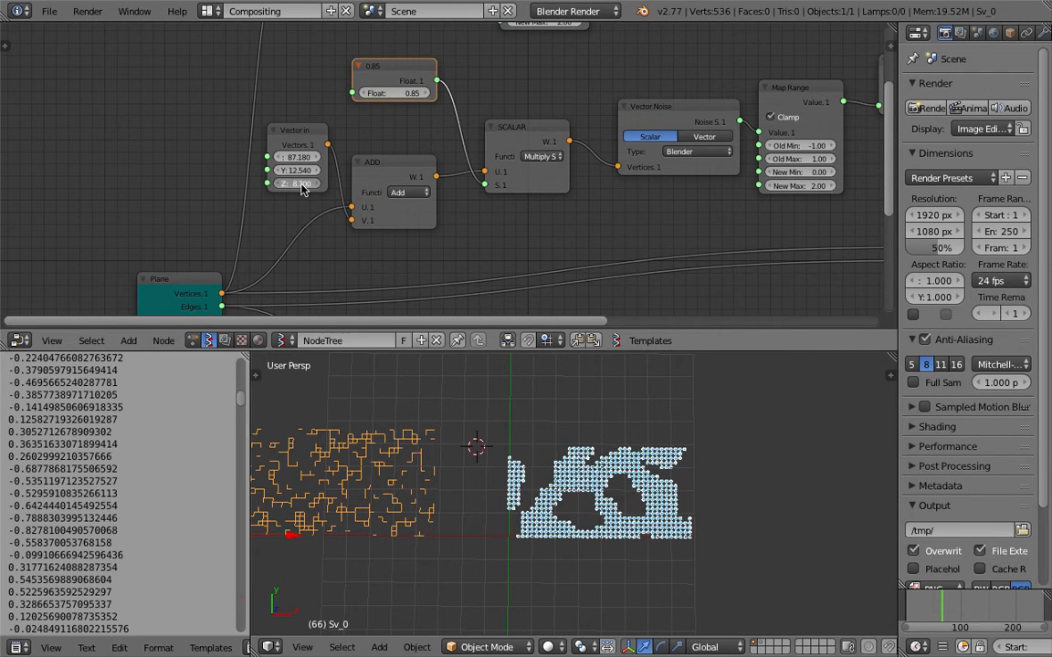
Examine the masked plane and its node tree, and save over sv_function_listMasking_001.blend
middle_click_drag(823, 582, 788, 556)
scroll(788, 556, "up", 4)
middle_click_drag(721, 525, 682, 500)
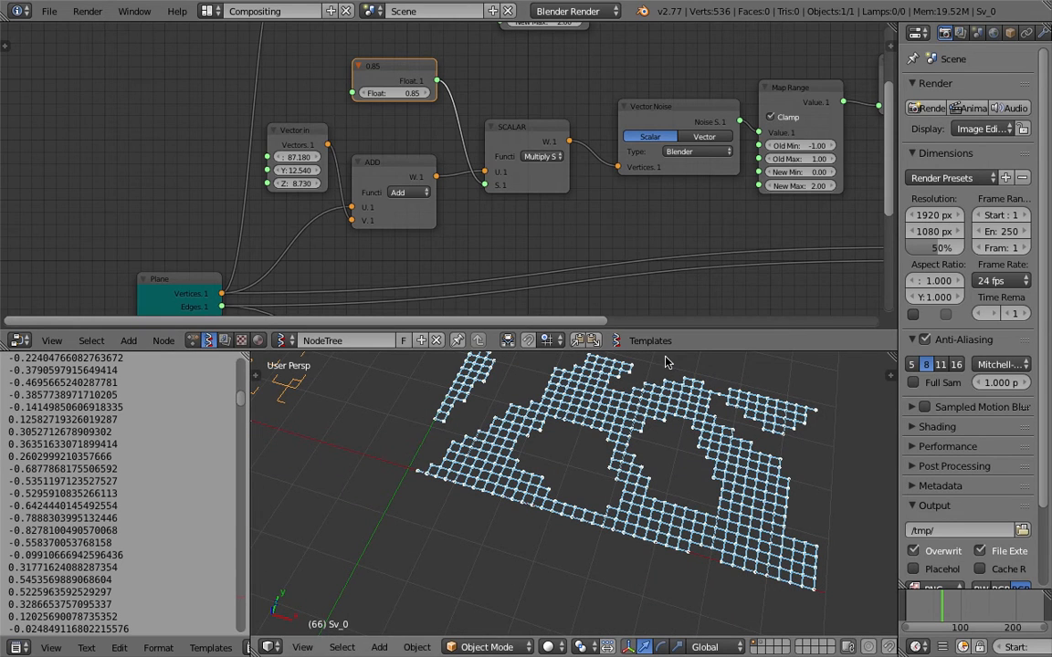
scroll(676, 245, "down", 6)
middle_click_drag(682, 205, 378, 286)
scroll(452, 195, "up", 3)
key("ctrl+s")
left_click(445, 186)
Space out the Mask Vertices and Viewer Draw nodes behind the FLOOR X node and save the file
middle_click_drag(272, 141, 548, 147)
middle_click_drag(573, 205, 526, 157)
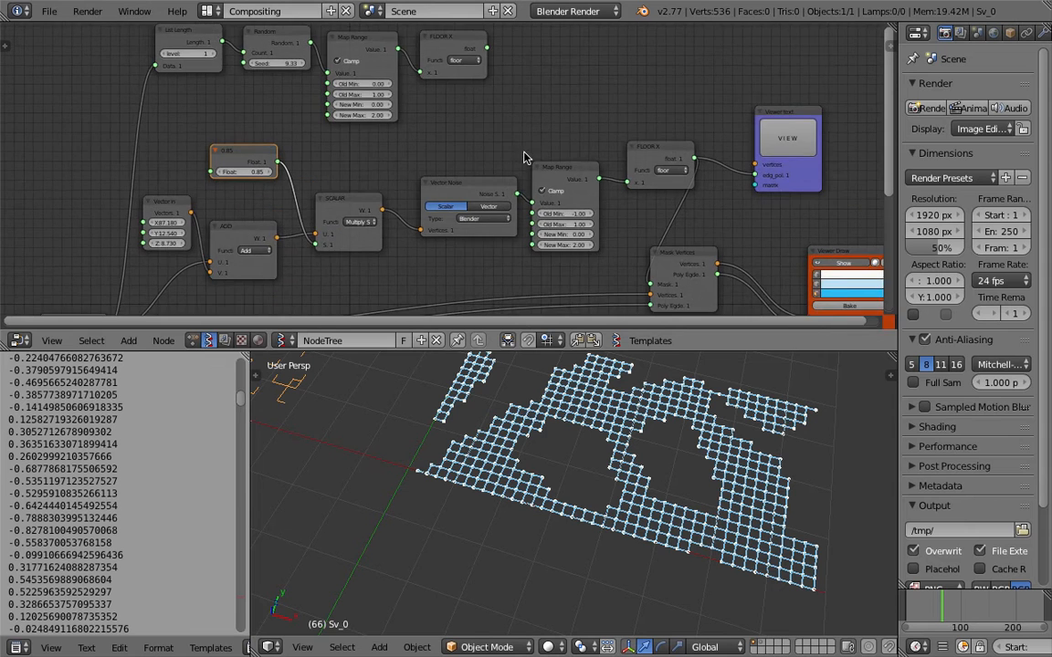
middle_click_drag(628, 159, 444, 84)
scroll(558, 163, "up", 2)
left_click_drag(554, 191, 599, 182)
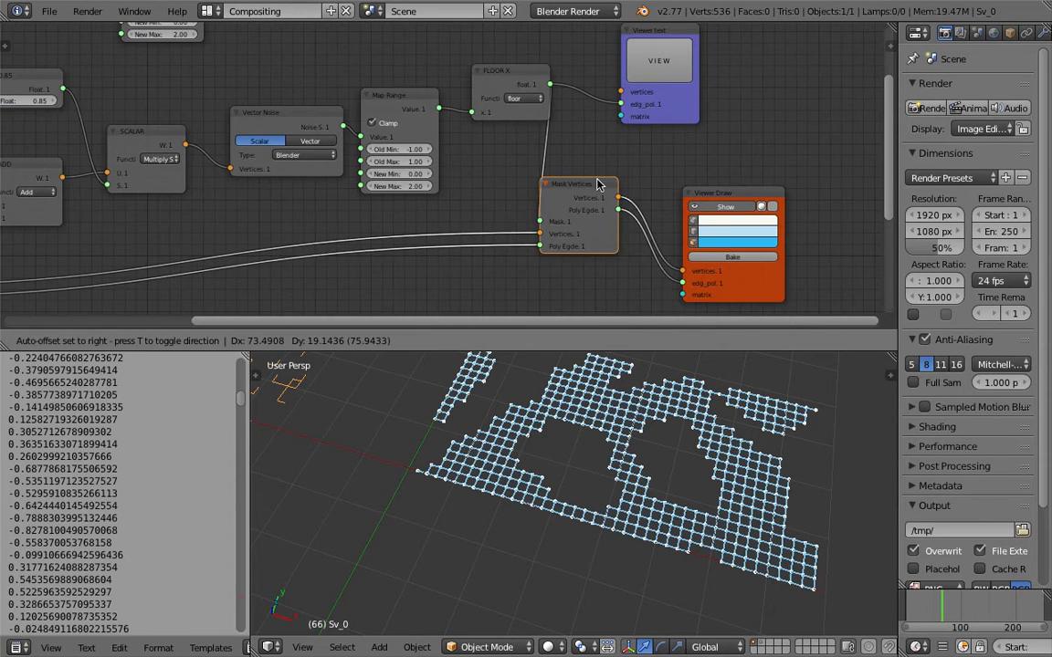
middle_click_drag(622, 200, 545, 178)
left_click_drag(514, 163, 546, 155)
scroll(585, 166, "down", 2)
left_click_drag(633, 173, 712, 152)
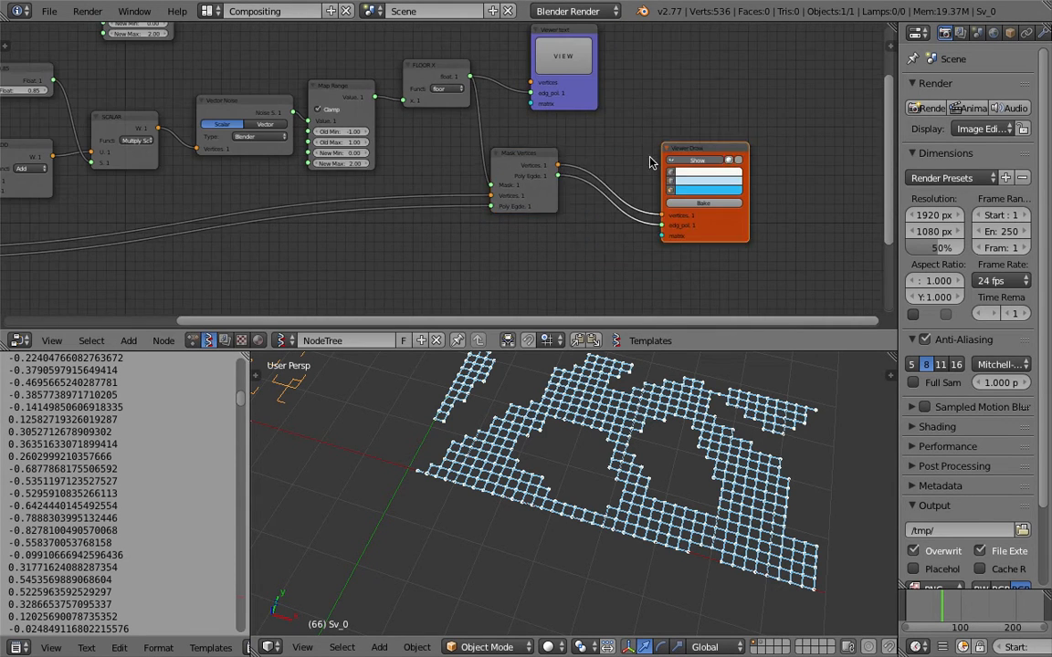
middle_click_drag(615, 157, 742, 126)
key("ctrl+s")
left_click(741, 126)
Connect the Plane node's Polygons output to the Mask Vertices node's Poly Egde input and save the file
middle_click_drag(99, 244, 271, 199)
left_click_drag(184, 194, 789, 129)
middle_click_drag(685, 473, 700, 486)
key("ctrl+s")
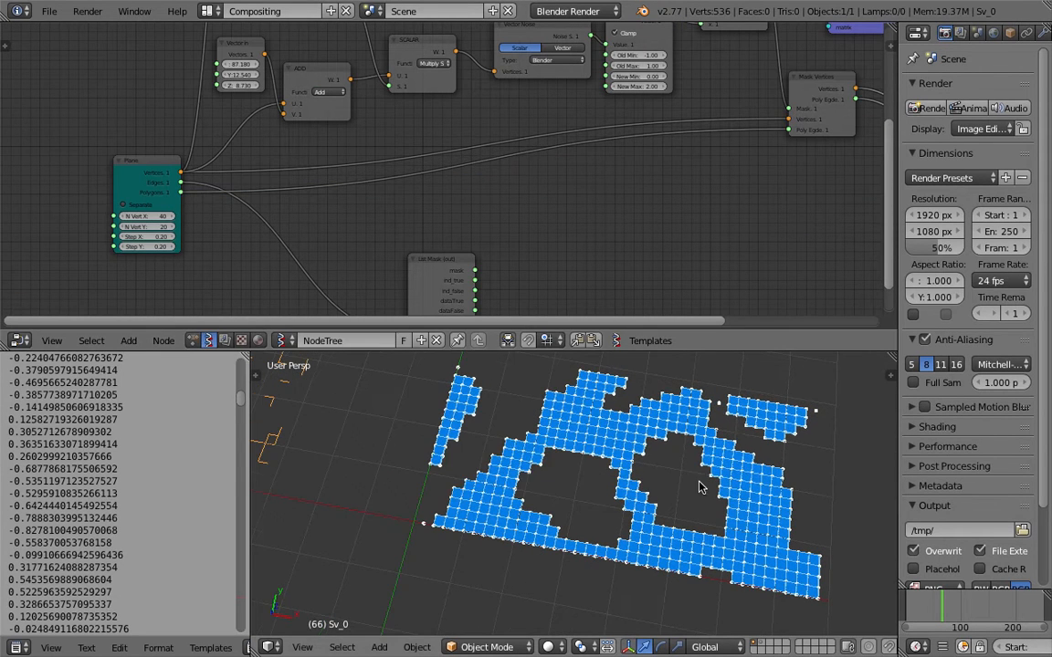
left_click(699, 486)
Inspect the masked plane with filled faces along with its noise nodes, and save the file again
scroll(712, 214, "down", 1)
middle_click_drag(712, 214, 622, 257)
middle_click_drag(614, 393, 633, 415)
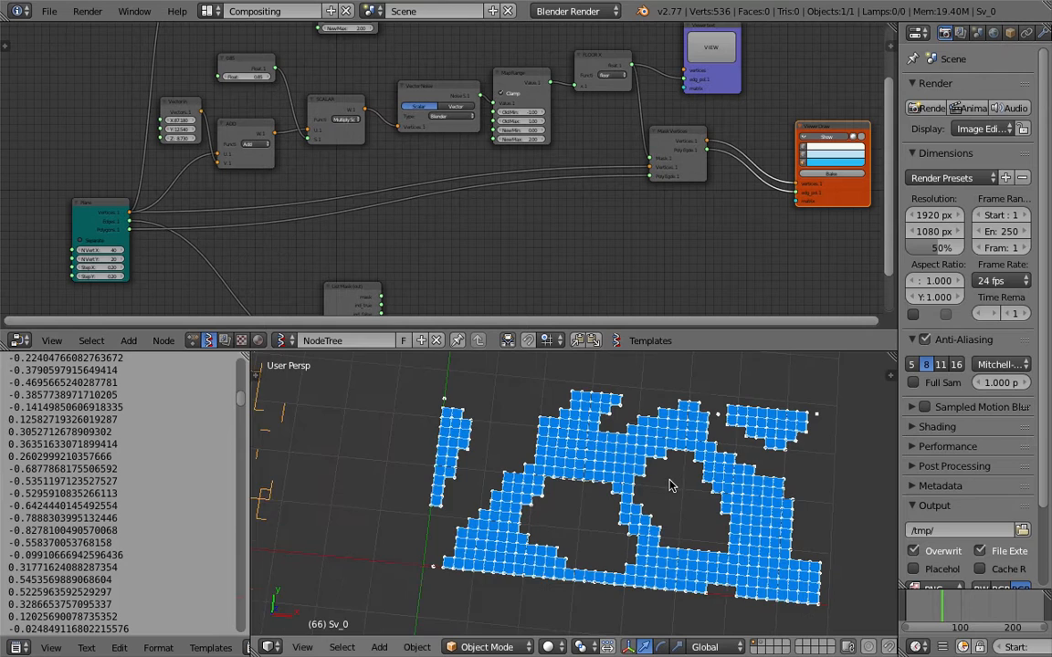
middle_click_drag(669, 485, 682, 505)
key("ctrl+s")
left_click(671, 446)
middle_click_drag(647, 232, 538, 275)
scroll(538, 275, "up", 1)
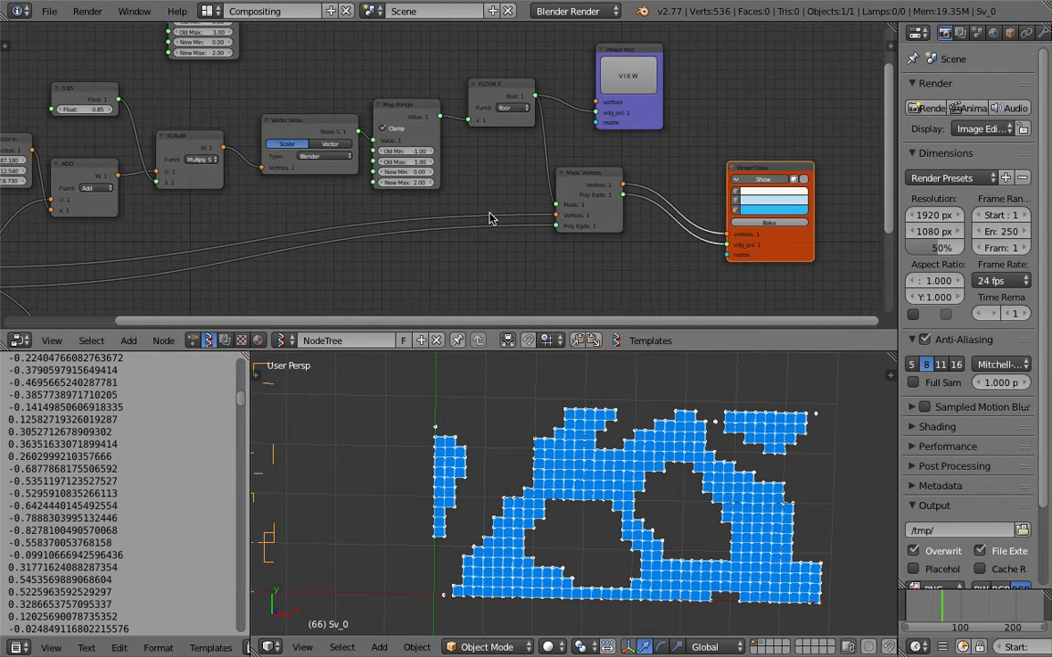
scroll(430, 164, "up", 2)
middle_click_drag(209, 175, 390, 147)
key("ctrl+s")
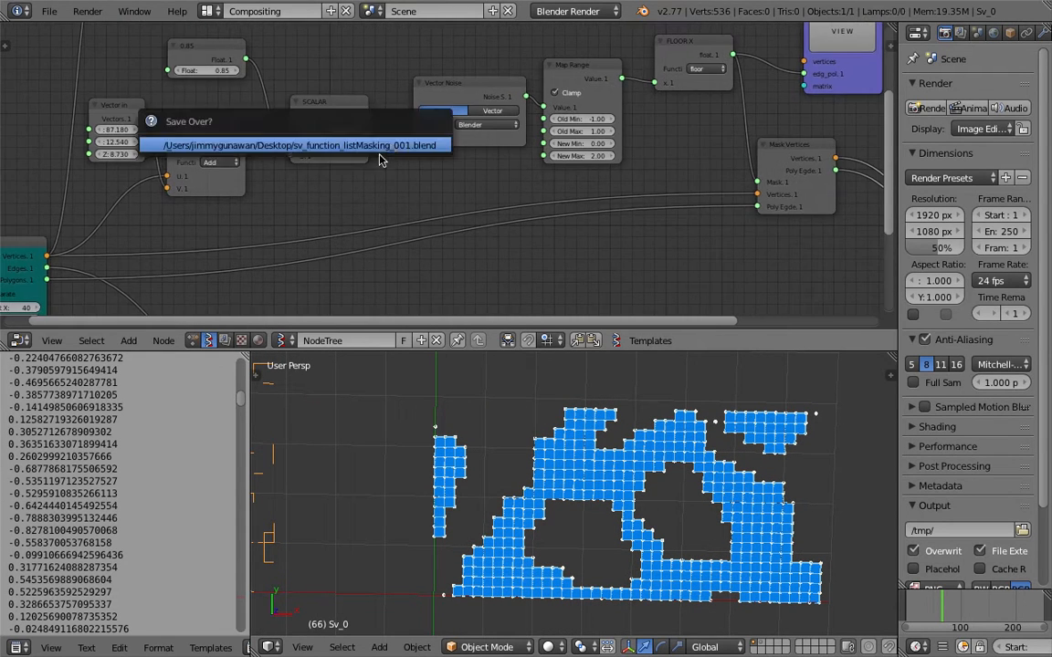
left_click(390, 149)
Set the Vector in node's Z offset to 11.46 and view the resulting mask pattern
middle_click_drag(166, 253, 306, 161)
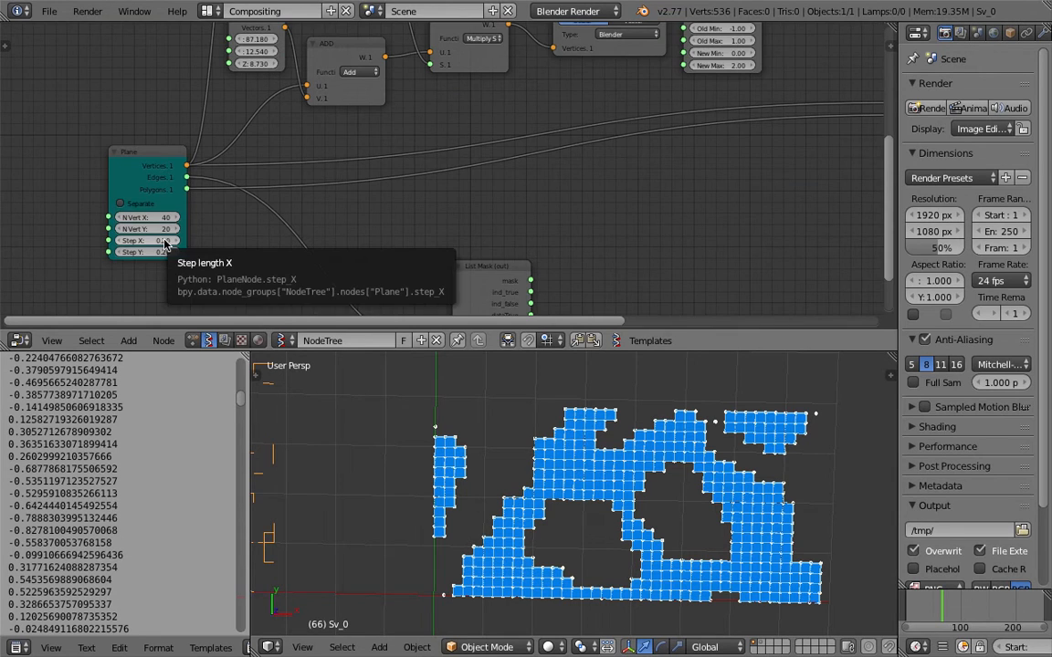
middle_click_drag(289, 124, 263, 183)
left_click_drag(237, 128, 260, 129)
scroll(529, 493, "down", 5)
middle_click_drag(531, 507, 523, 434)
scroll(621, 259, "down", 4)
Bake the masked plane from the Viewer Draw node and move the baked mesh beside the earlier baked one
mouse_move(621, 259)
middle_mouse_down()
mouse_move(479, 223)
mouse_move(276, 230)
middle_mouse_up()
left_click(628, 175)
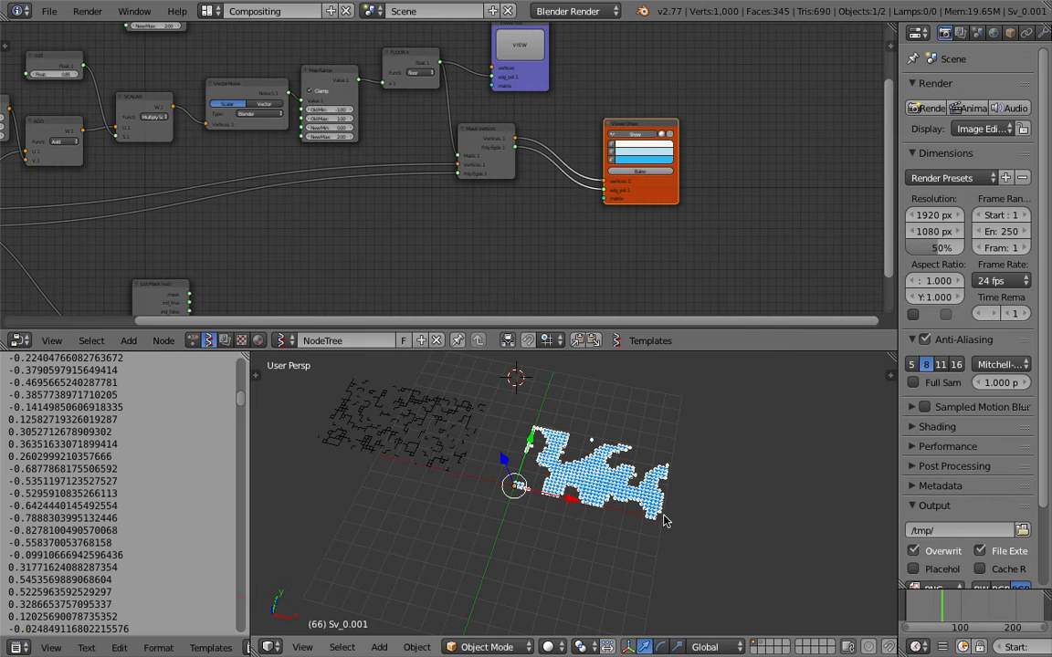
key("g")
left_click(451, 480)
left_click(446, 477)
key("g")
left_click(413, 525)
Deselect all objects in the 3D view and save the file
middle_click_drag(413, 525, 477, 416)
key("a")
key("a")
middle_click_drag(498, 474, 474, 461)
key("a")
key("ctrl+s")
left_click(534, 486)
Select both baked meshes and move them to layer 2
right_click(419, 461)
right_click(436, 551, "shift")
key("m")
key("2")
left_click(489, 460)
Move the Plane and List Mask (out) nodes farther away from the noise nodes to make room
scroll(528, 464, "up", 4)
middle_click_drag(558, 470, 521, 445)
middle_click_drag(245, 171, 539, 185)
scroll(455, 190, "up", 2)
left_click_drag(452, 196, 282, 181)
scroll(429, 176, "down", 3)
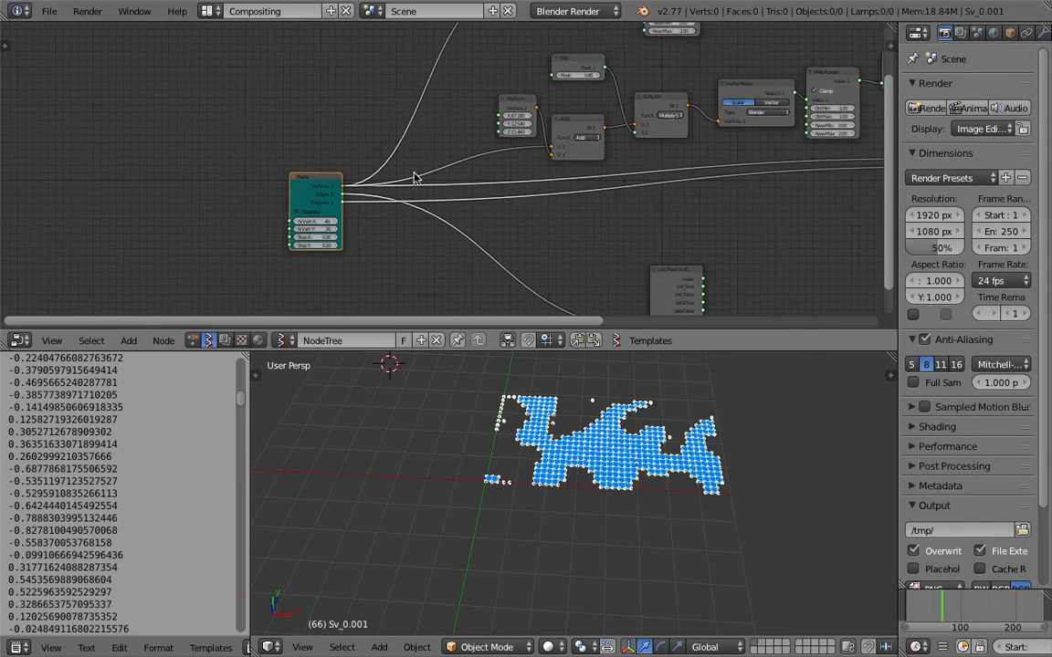
middle_click_drag(433, 172, 391, 157)
scroll(445, 186, "down", 1)
left_click_drag(601, 249, 655, 217)
middle_click_drag(636, 216, 504, 178)
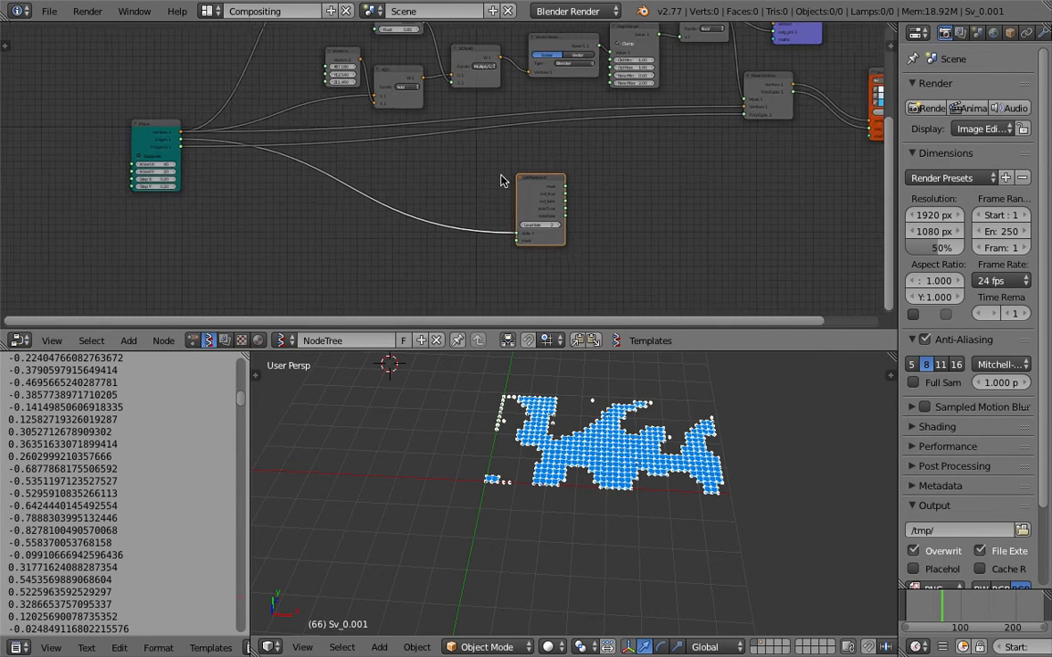
scroll(521, 181, "down", 1)
left_click_drag(534, 179, 583, 203)
Add a Box generator node in the empty space beside the Plane node and save the file
middle_click_drag(39, 121, 173, 114)
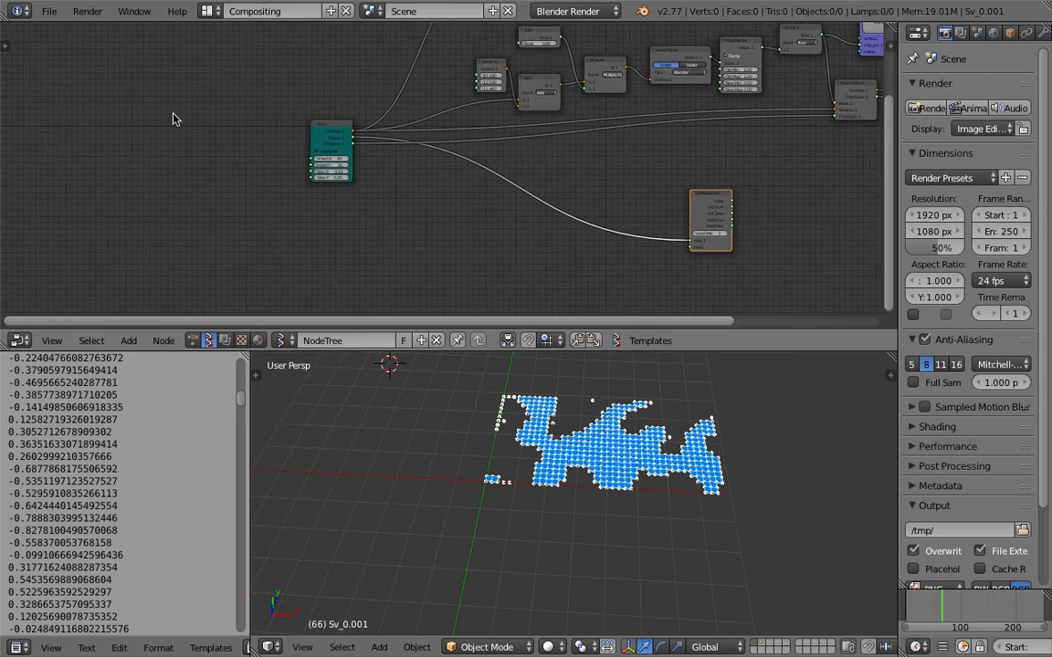
key("shift+a")
mouse_move(177, 128)
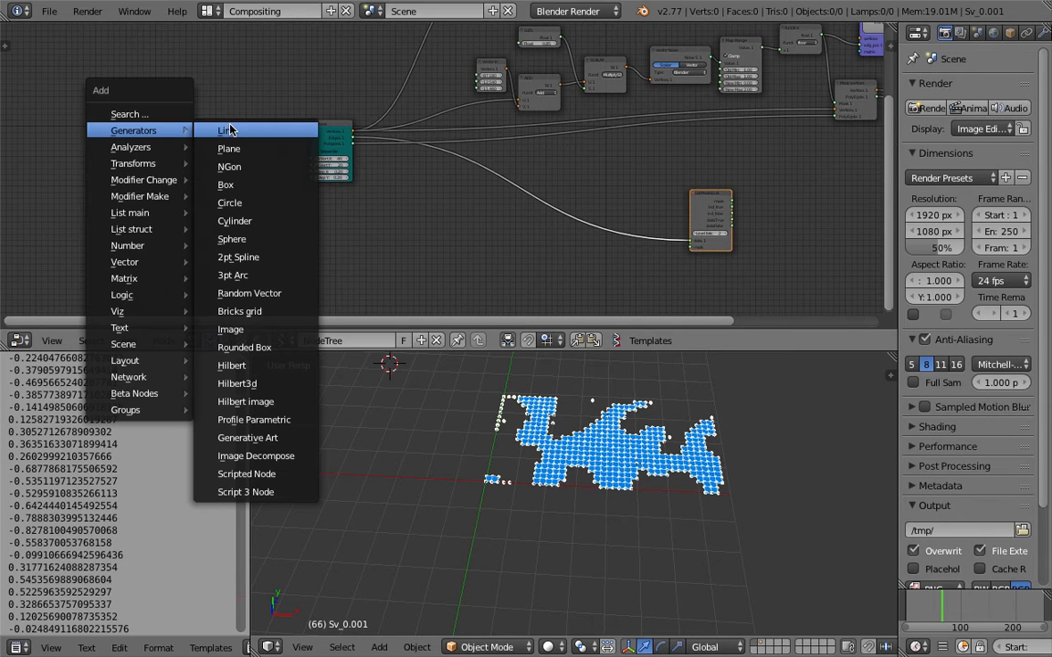
left_click(281, 183)
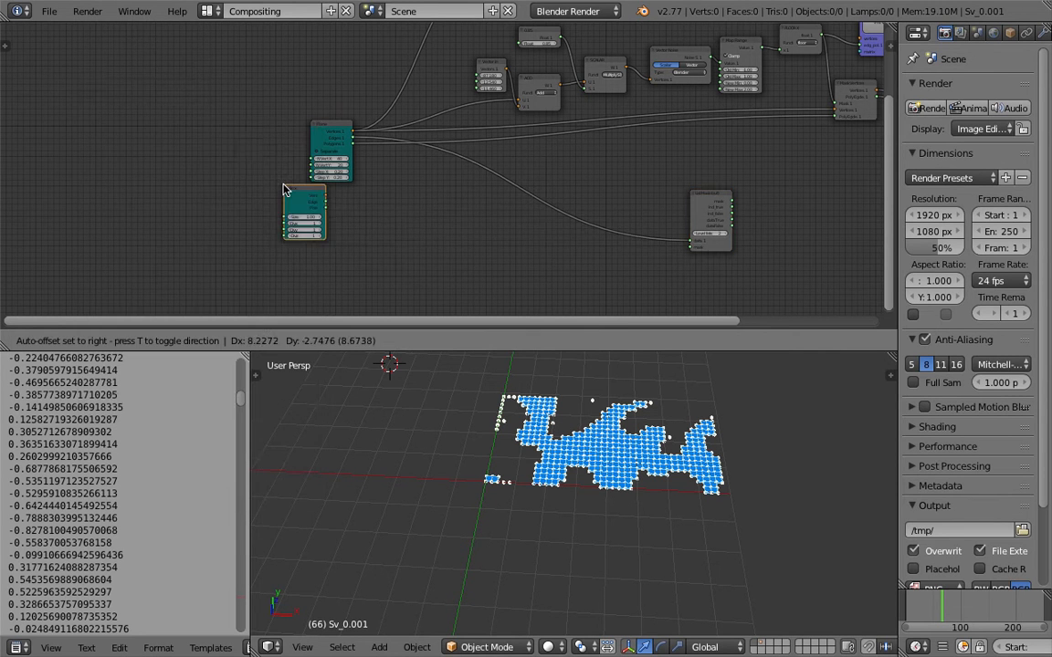
left_click(234, 144)
middle_click_drag(244, 121, 251, 185)
scroll(252, 186, "up", 3)
key("ctrl+s")
left_click(256, 184)
Connect the Box node's Vers output to the ADD node's U input in place of the Plane's vertices
scroll(271, 166, "up", 1)
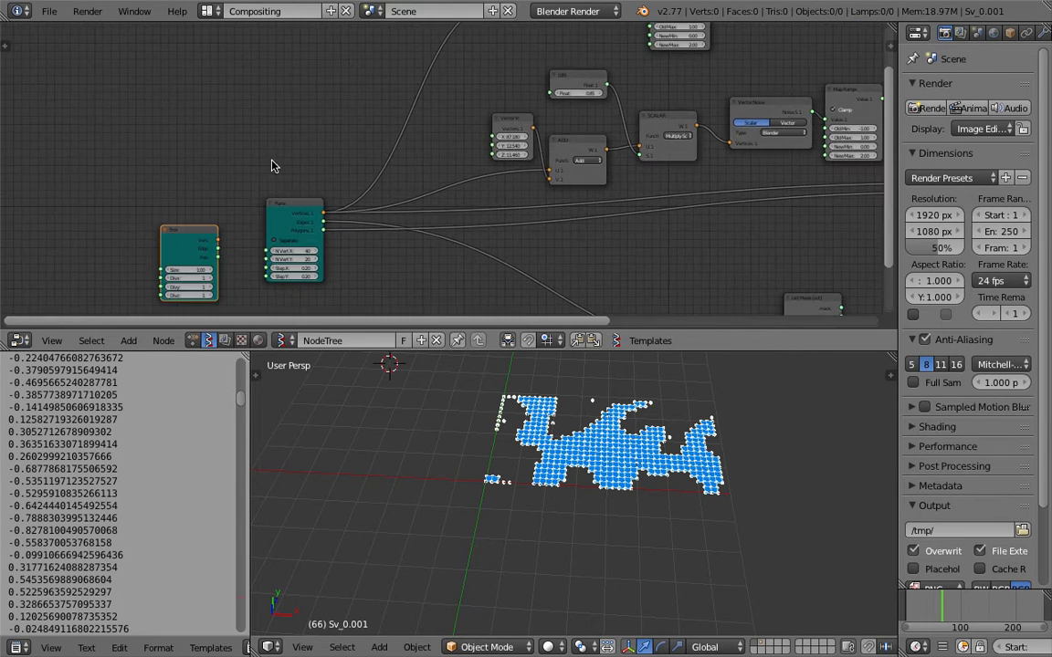
scroll(201, 231, "up", 1)
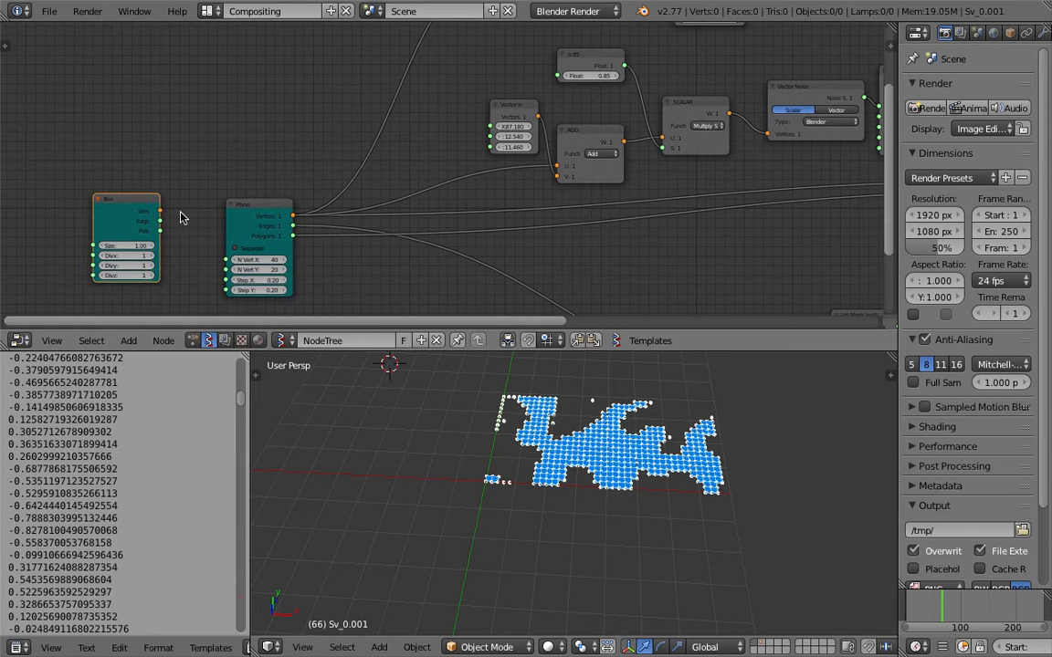
left_click_drag(160, 211, 220, 199)
left_click_drag(548, 174, 551, 173)
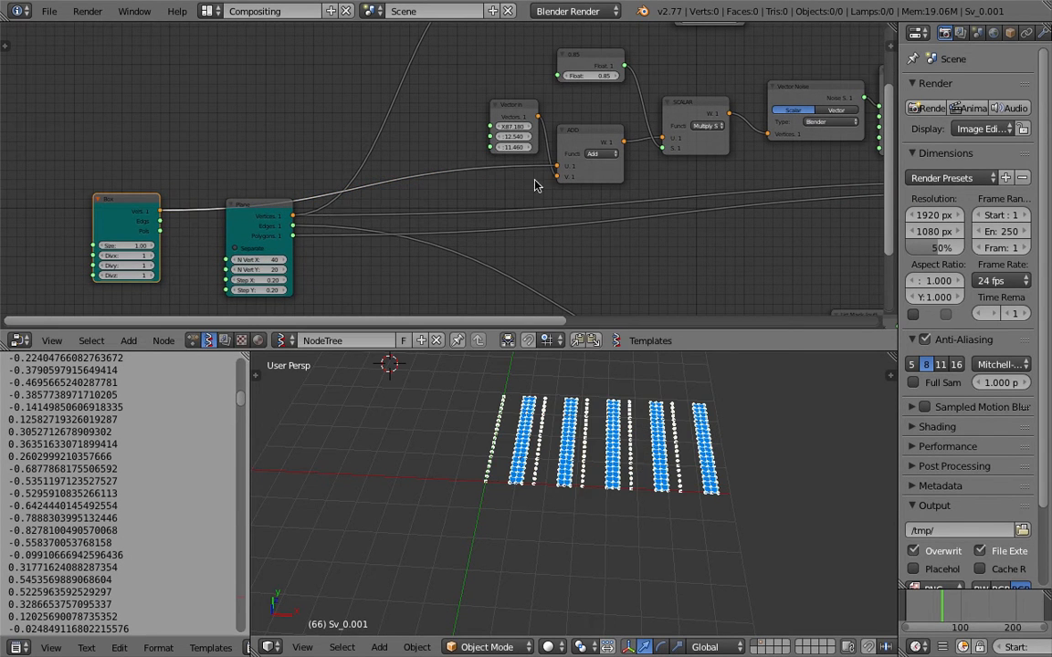
scroll(315, 185, "down", 4)
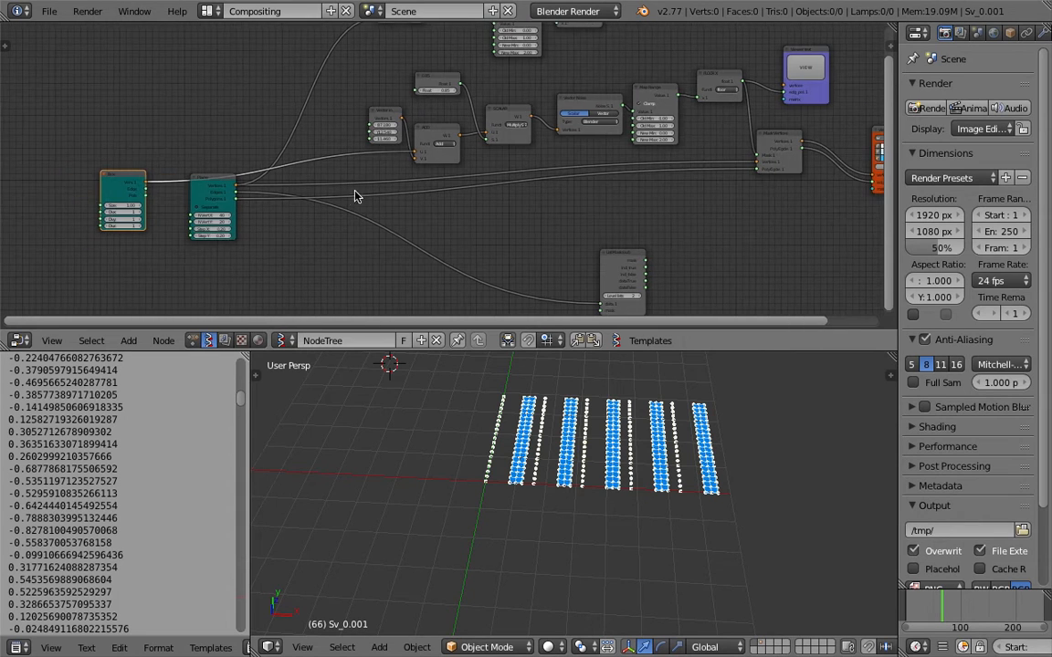
scroll(157, 194, "up", 1)
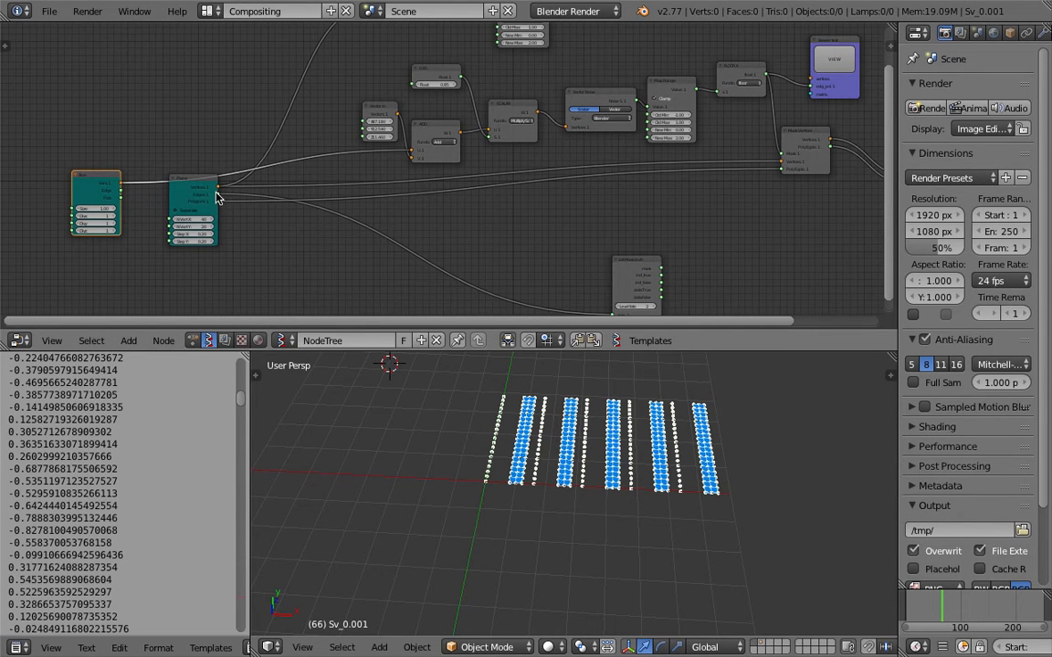
Connect the Box's Vers and Pols outputs to the Mask Vertices node's Vertices and Poly Egde inputs, moving the Plane node out of the way
left_click_drag(119, 176, 109, 165)
left_click_drag(189, 173, 180, 203)
left_click(114, 170)
left_click_drag(114, 170, 781, 165)
left_click_drag(118, 207, 782, 169)
left_click_drag(173, 220, 165, 237)
Move the Plane and List Mask (out) nodes up beside the List Length node
key("Home")
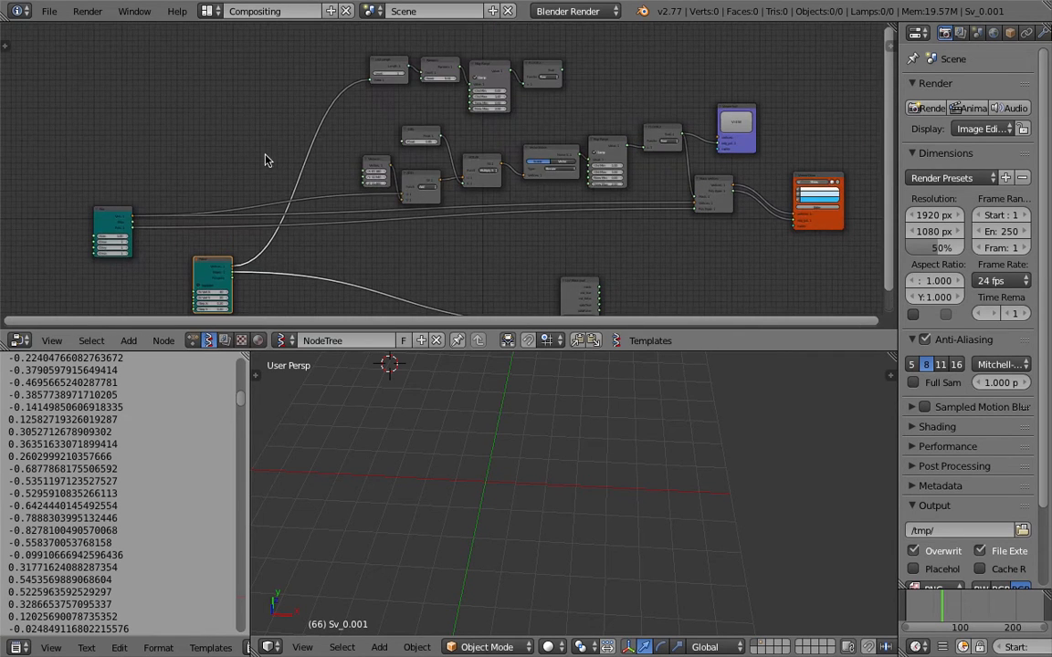
left_click_drag(379, 65, 368, 56)
left_click_drag(214, 260, 247, 71)
left_click_drag(574, 282, 305, 96)
scroll(333, 145, "up", 3)
middle_click_drag(333, 146, 484, 215)
scroll(484, 216, "up", 3)
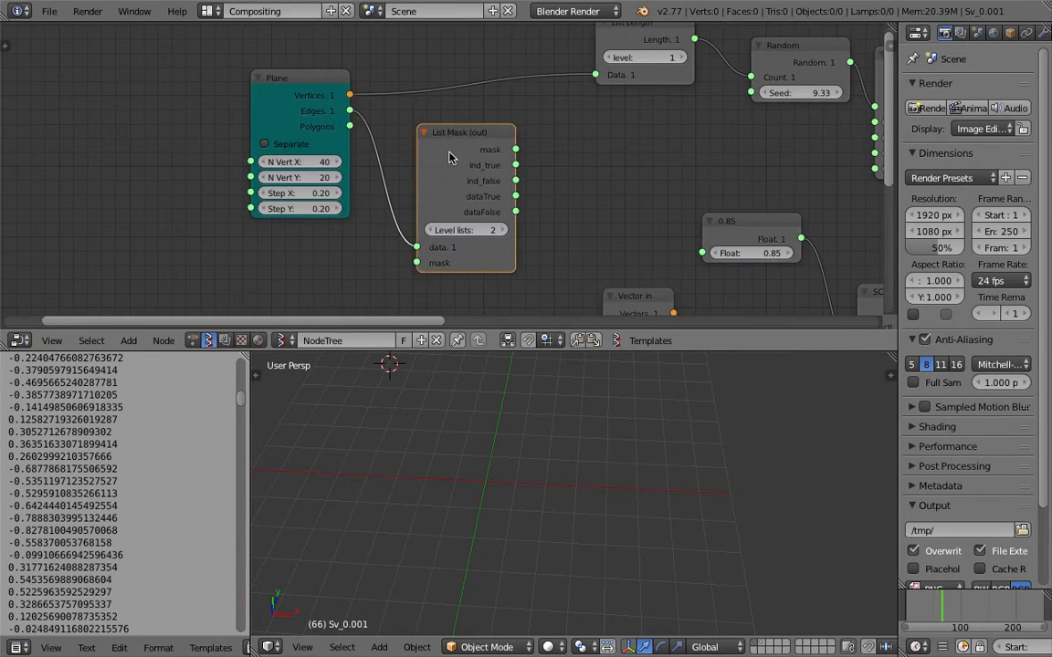
scroll(441, 173, "down", 1)
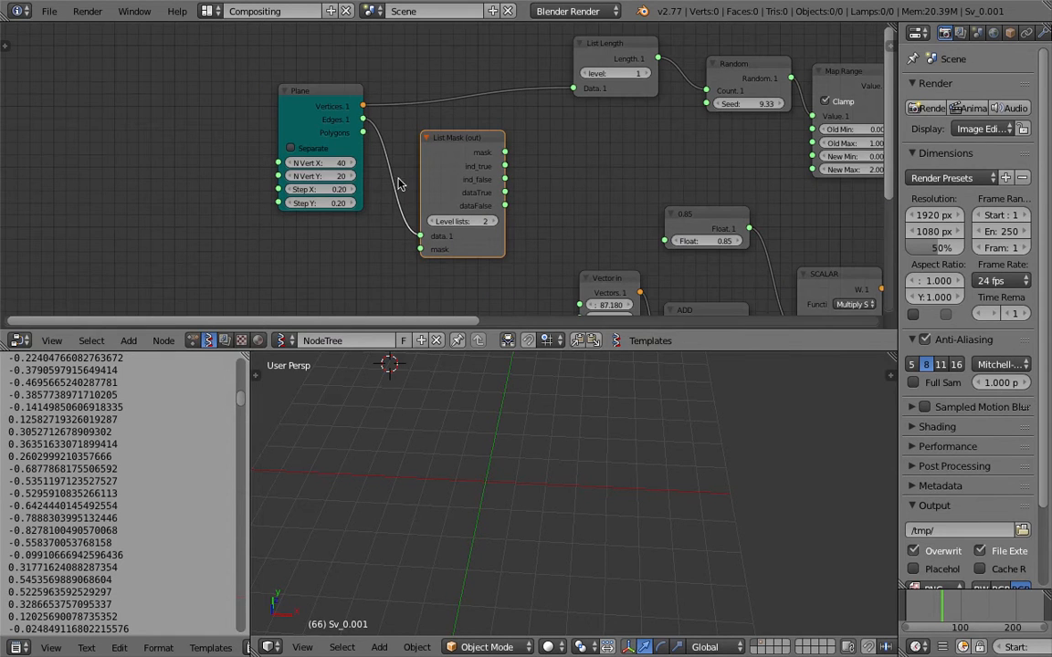
Move the Box node closer to the Vector in node and set its X, Y and Z divisions to 27
middle_click_drag(538, 238, 502, 147)
scroll(505, 205, "down", 1)
middle_click_drag(505, 214, 367, 82)
scroll(411, 137, "down", 1)
scroll(361, 163, "down", 3)
scroll(360, 163, "down", 1)
left_click_drag(170, 155, 338, 161)
middle_click_drag(778, 208, 596, 239)
scroll(683, 244, "down", 1)
scroll(694, 247, "down", 1)
scroll(639, 206, "up", 5)
left_click(735, 158)
middle_click_drag(303, 194, 394, 194)
left_click(96, 202)
scroll(99, 212, "up", 2)
middle_click_drag(98, 215, 131, 212)
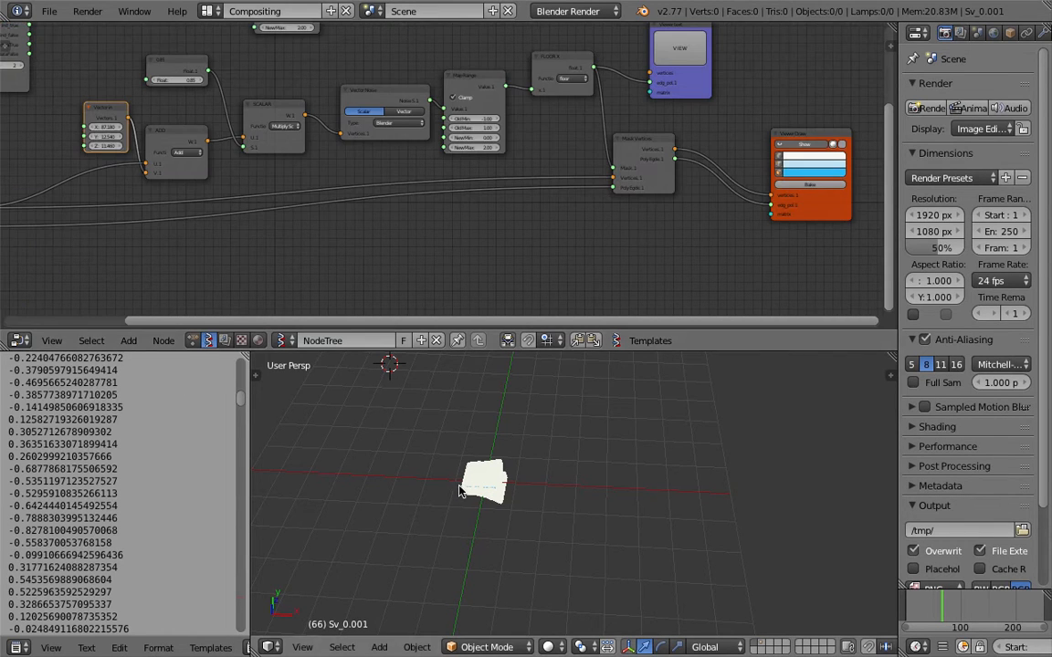
Set the Box node's size to 10
middle_click_drag(458, 490, 540, 429)
scroll(460, 447, "up", 5)
scroll(461, 442, "down", 6)
scroll(540, 429, "up", 2)
scroll(434, 280, "down", 1)
middle_click_drag(449, 260, 464, 292)
middle_click_drag(122, 278, 520, 234)
scroll(509, 232, "up", 1)
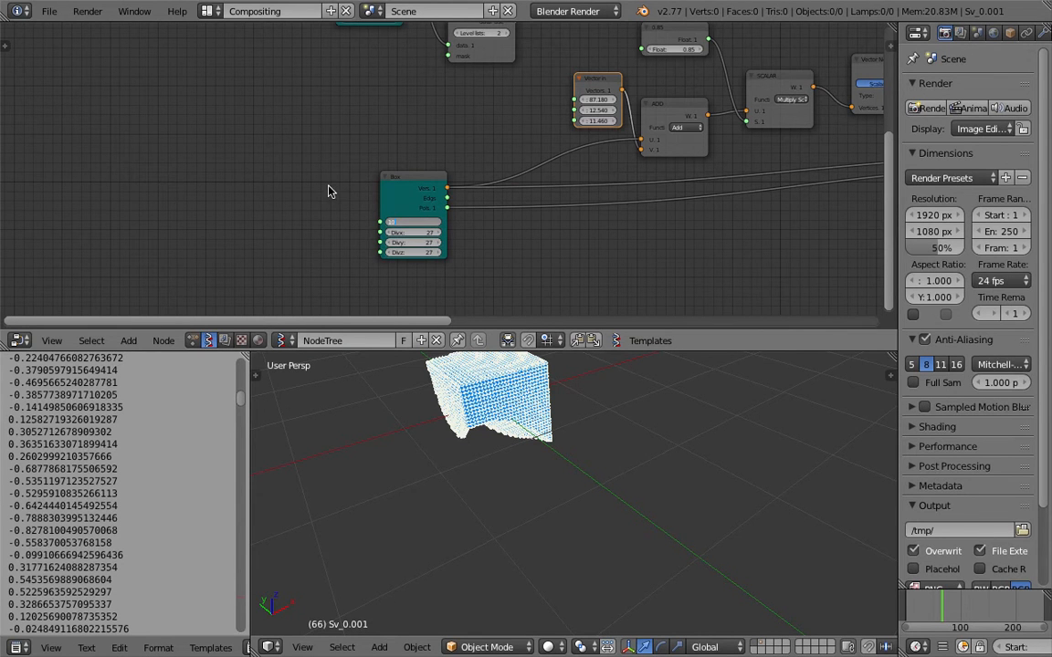
key("Return")
Enlarge the 3D view and inspect the noise-masked box from different angles
scroll(596, 434, "down", 7)
mouse_move(589, 435)
middle_mouse_down()
mouse_move(521, 423)
mouse_move(552, 442)
mouse_move(568, 435)
middle_mouse_up()
scroll(521, 423, "up", 2)
left_click_drag(671, 351, 668, 238)
middle_click_drag(617, 357, 614, 417)
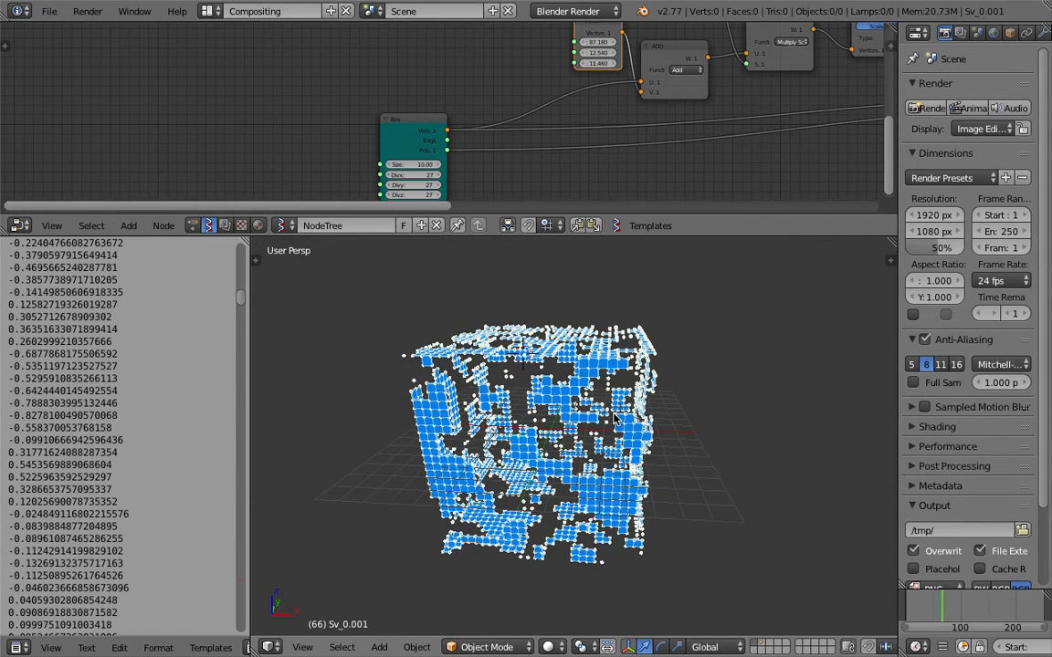
middle_click_drag(472, 464, 456, 429)
Set the Box node's size to 5 and its X, Y and Z divisions to 20, and save the file
middle_click_drag(364, 93, 309, 41)
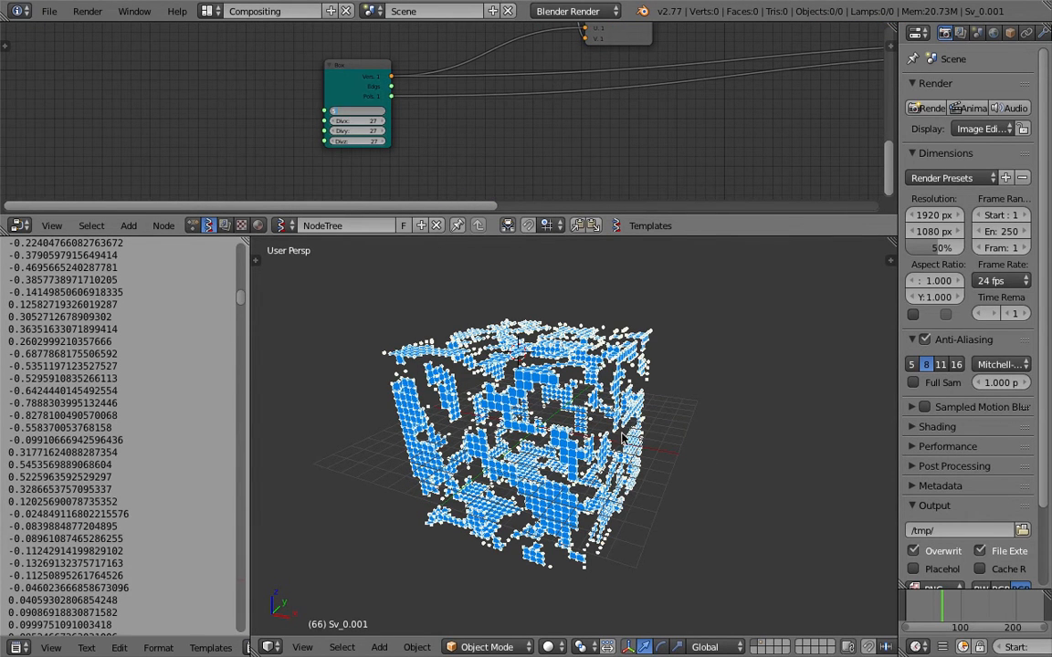
key("Return")
middle_click_drag(573, 442, 289, 481)
scroll(471, 402, "up", 4)
key("ctrl+s")
left_click(501, 313)
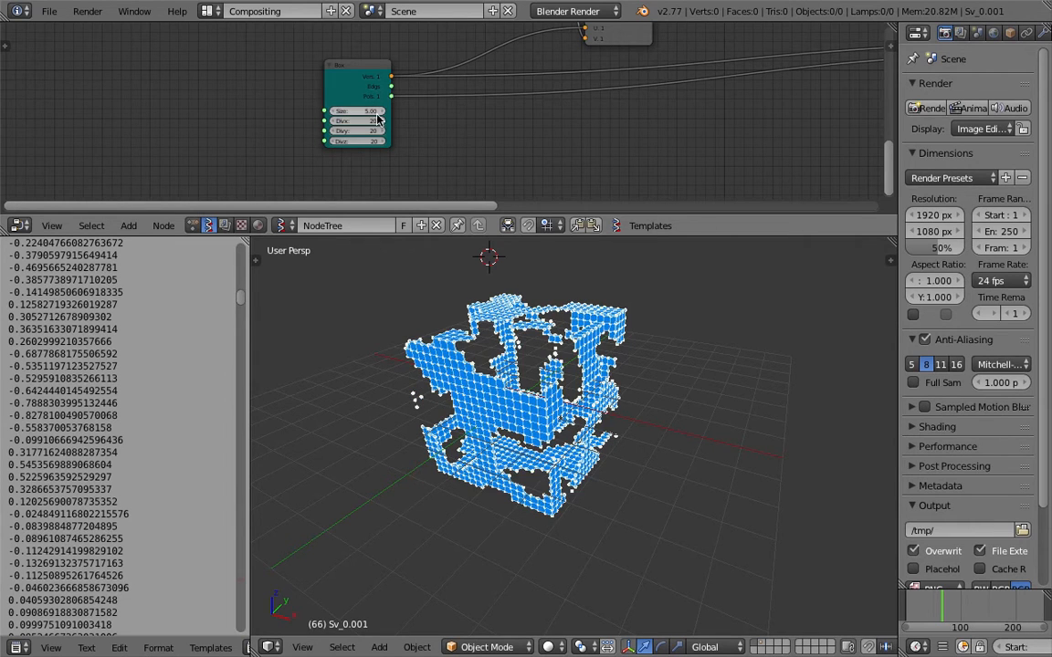
key("ctrl+s")
left_click(460, 342)
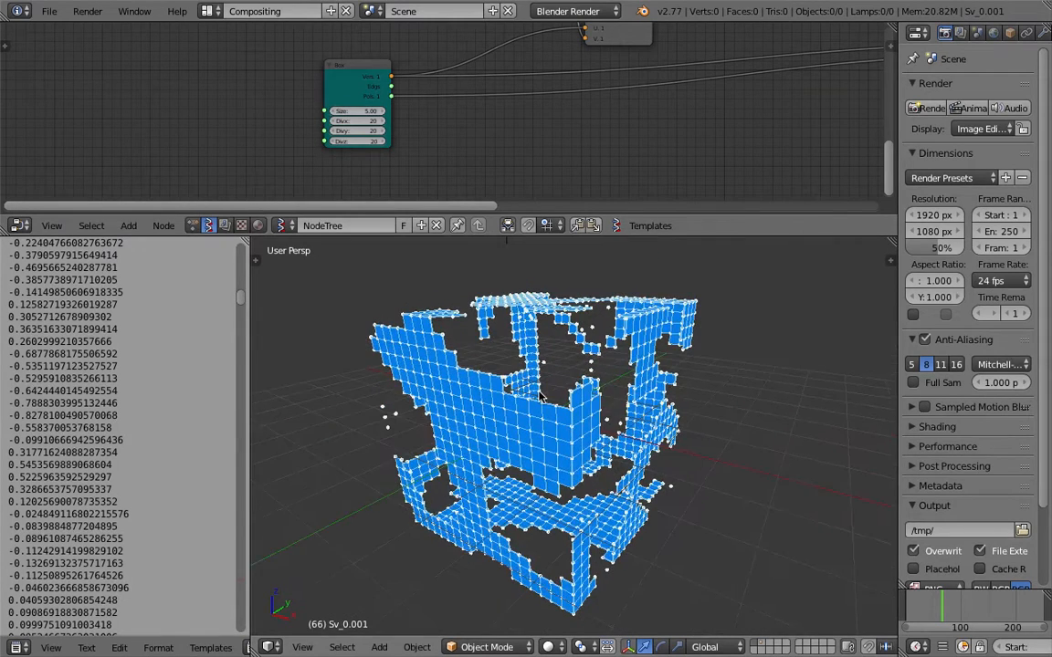
Look at the masked box from another side, enlarge the node editor and save the file
middle_click_drag(527, 395, 435, 471)
scroll(586, 170, "down", 3)
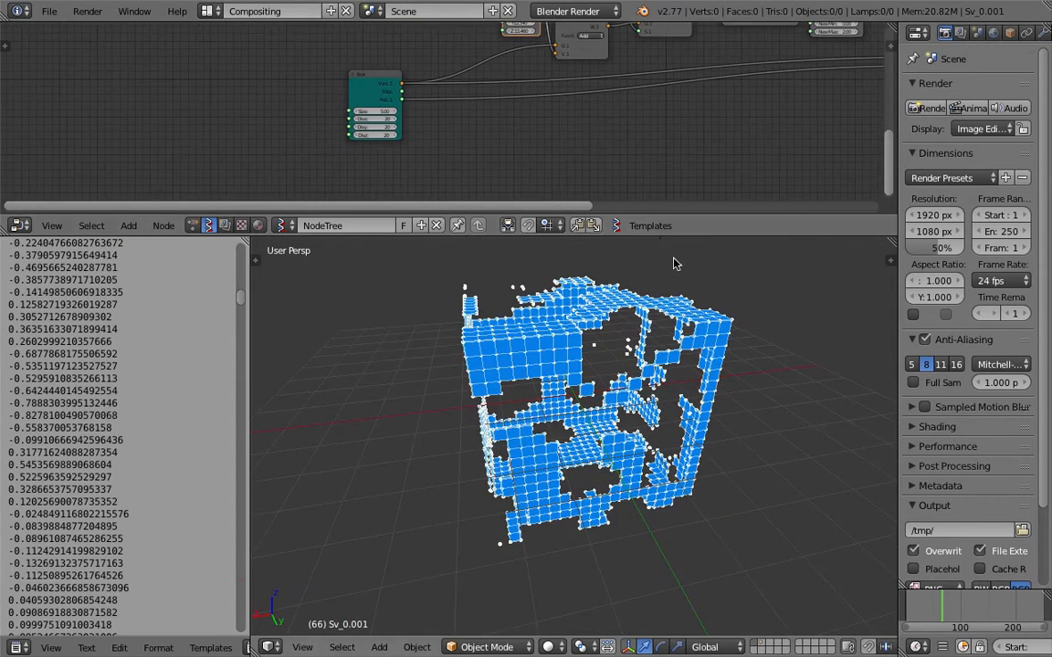
left_click_drag(705, 237, 694, 369)
key("ctrl+s")
middle_click_drag(645, 179, 551, 288)
left_click(613, 205)
Set the Float scale value to 0.73 and save the file
scroll(547, 284, "up", 2)
scroll(516, 240, "up", 2)
left_click_drag(459, 123, 481, 123)
key("ctrl+s")
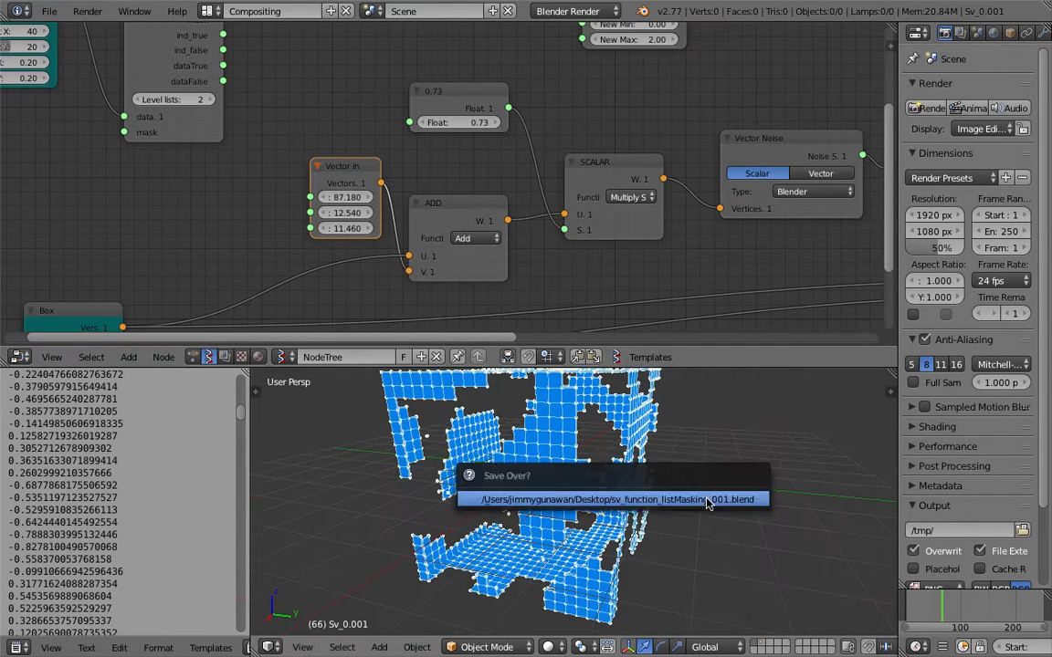
left_click(707, 500)
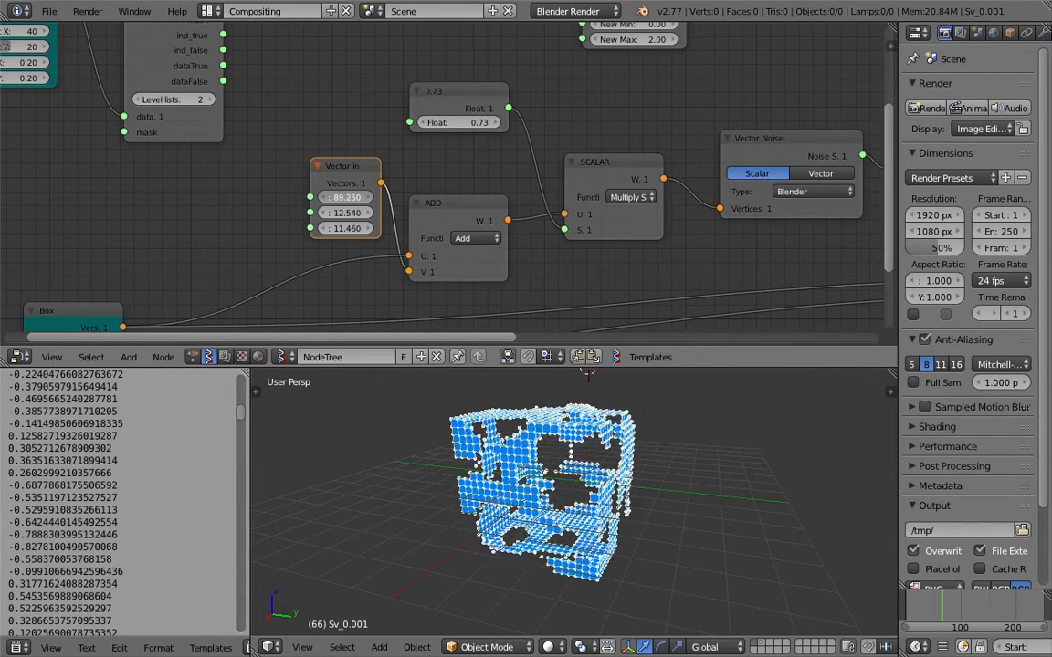
Set the Vector in node's offset to X 87.300, Y 15.090 and Z 12.360, and save the file
left_click_drag(347, 197, 362, 228)
key("ctrl+s")
left_click(594, 526)
Bake the masked box into a mesh from the Viewer Draw node and move it along the Y axis beside the preview
scroll(657, 174, "down", 3)
middle_click_drag(657, 174, 494, 162)
scroll(694, 179, "up", 2)
middle_click_drag(694, 179, 539, 161)
scroll(630, 173, "down", 1)
middle_click_drag(630, 174, 392, 176)
left_click(673, 226)
middle_click_drag(587, 428, 532, 451)
left_click_drag(505, 491, 357, 516)
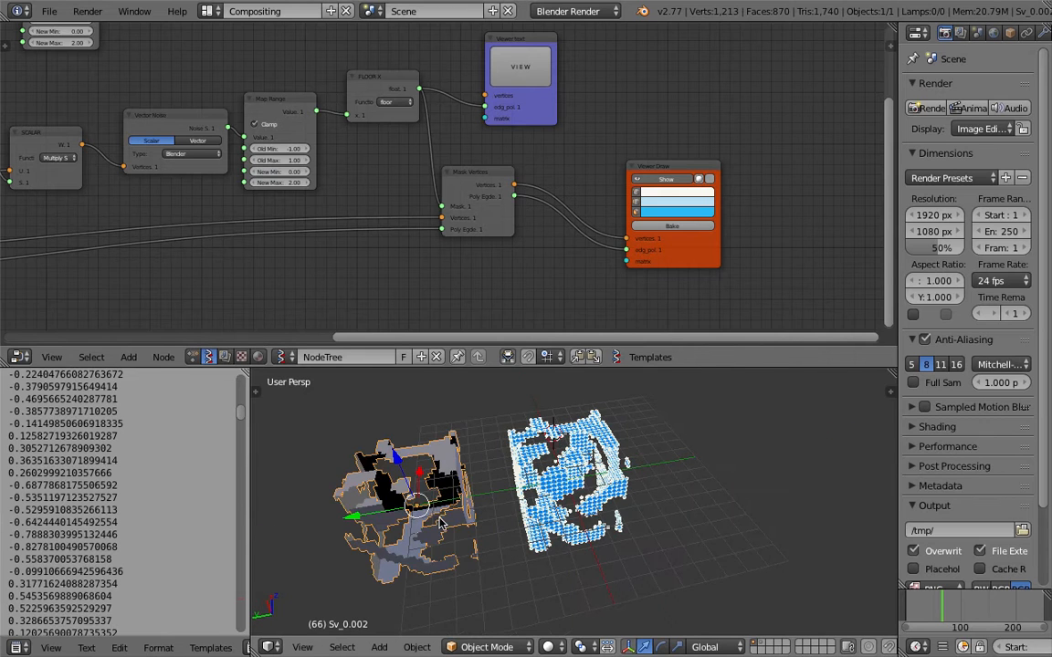
middle_click_drag(440, 524, 500, 514, "shift")
scroll(499, 514, "up", 2)
Add a Solidify modifier with a thickness of 0.2240 to the baked mesh and inspect its thickened walls
left_click(1029, 33)
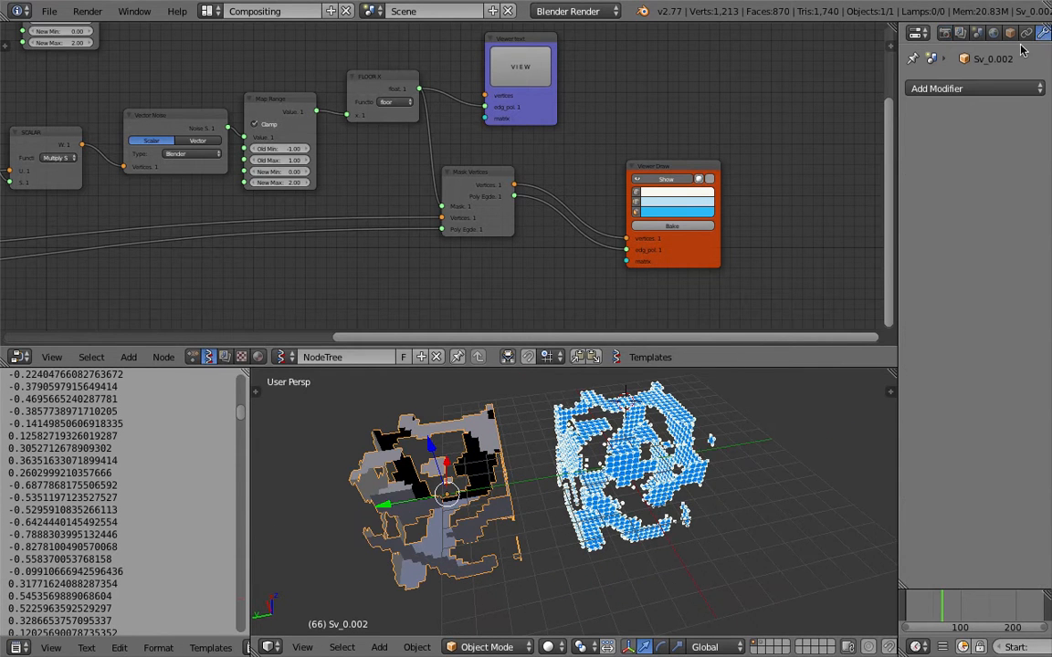
left_click(975, 89)
left_click(751, 345)
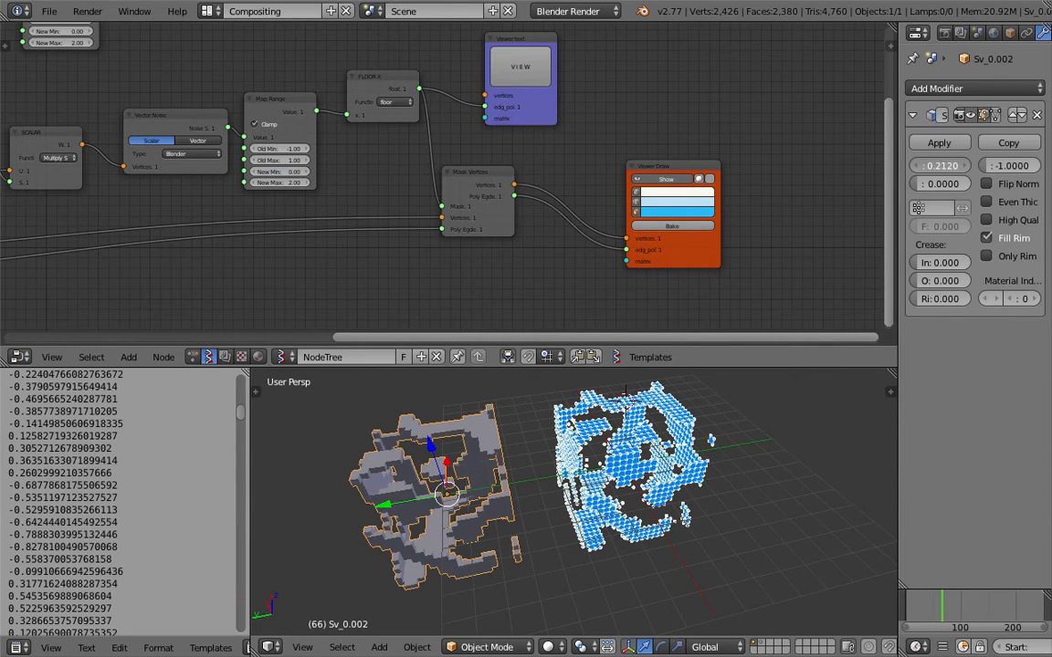
scroll(517, 470, "up", 10)
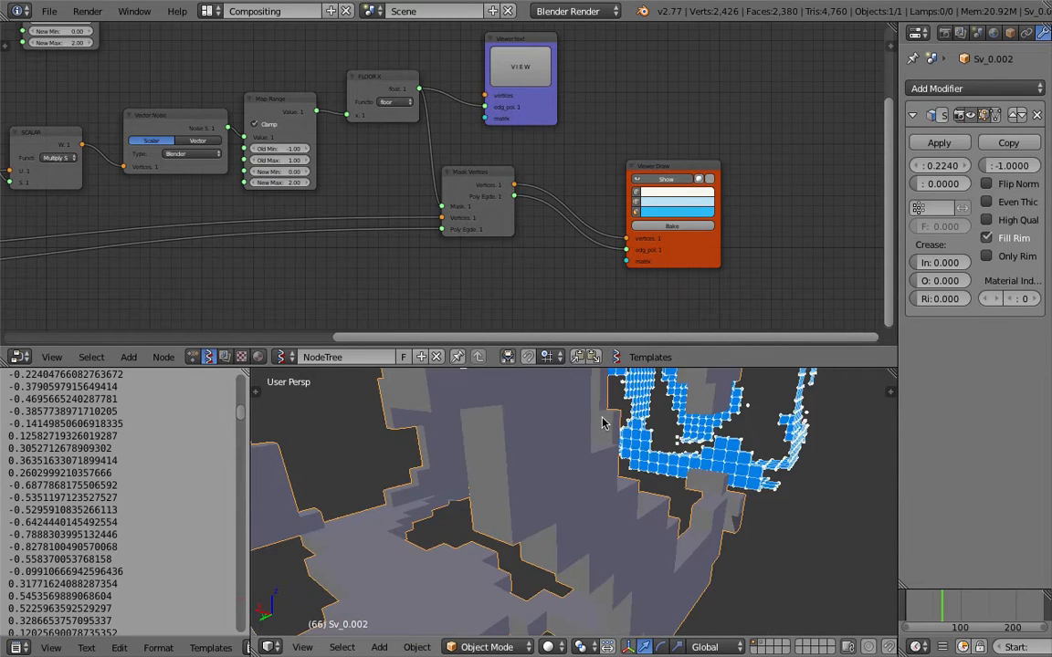
middle_click_drag(666, 429, 560, 478)
scroll(726, 495, "down", 3)
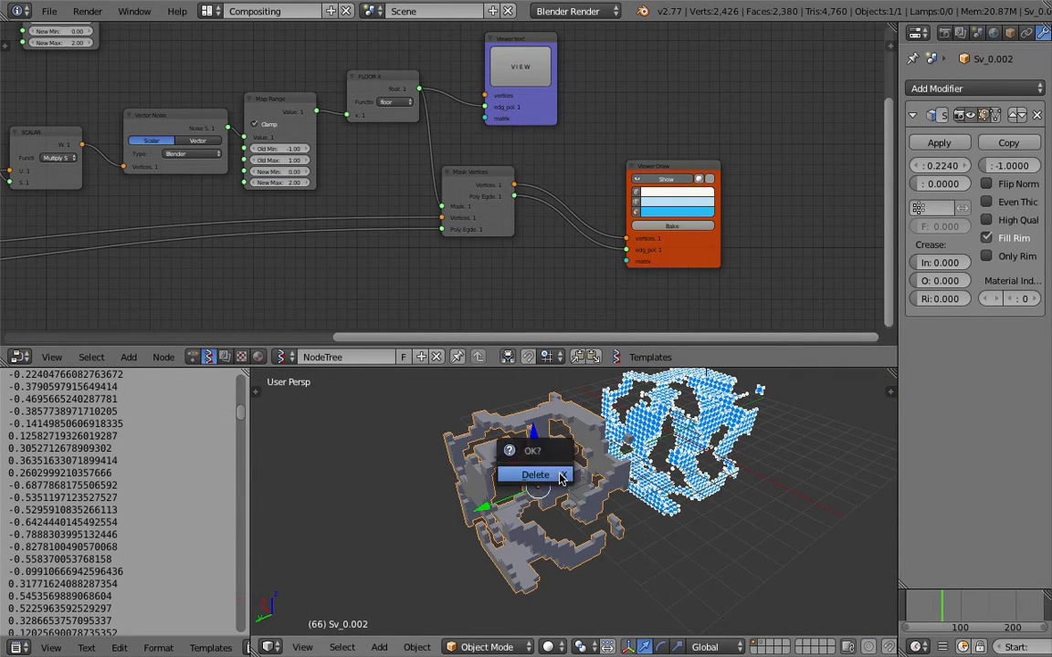
Delete the baked mesh, enlarge the 3D view and look at the masked box from different angles
left_click(561, 476)
key("Home")
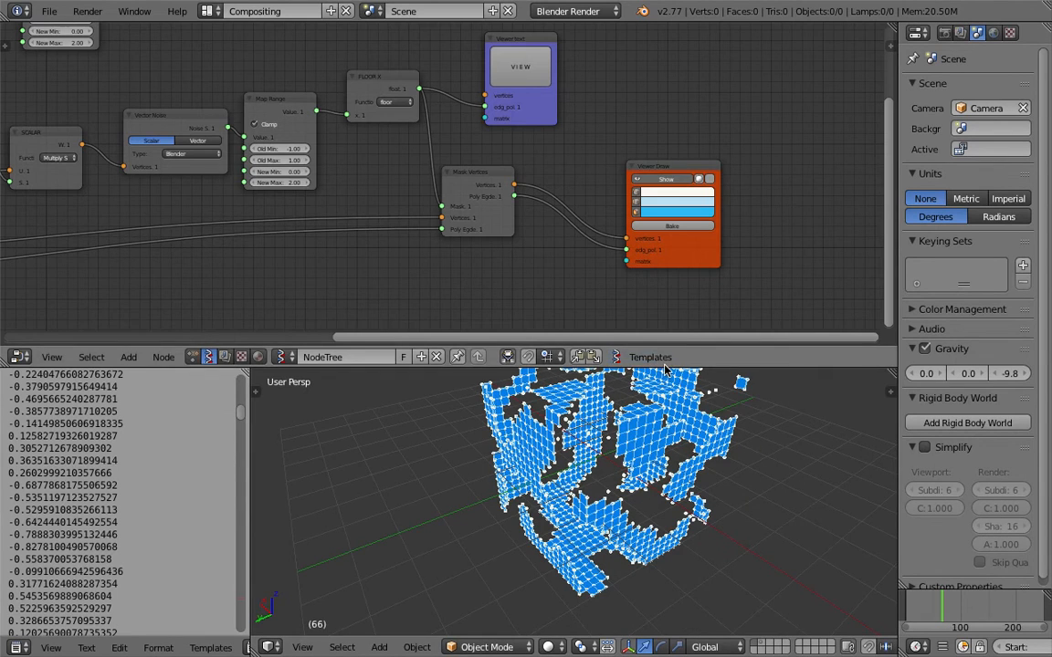
left_click_drag(667, 367, 666, 285)
middle_click_drag(630, 393, 436, 477)
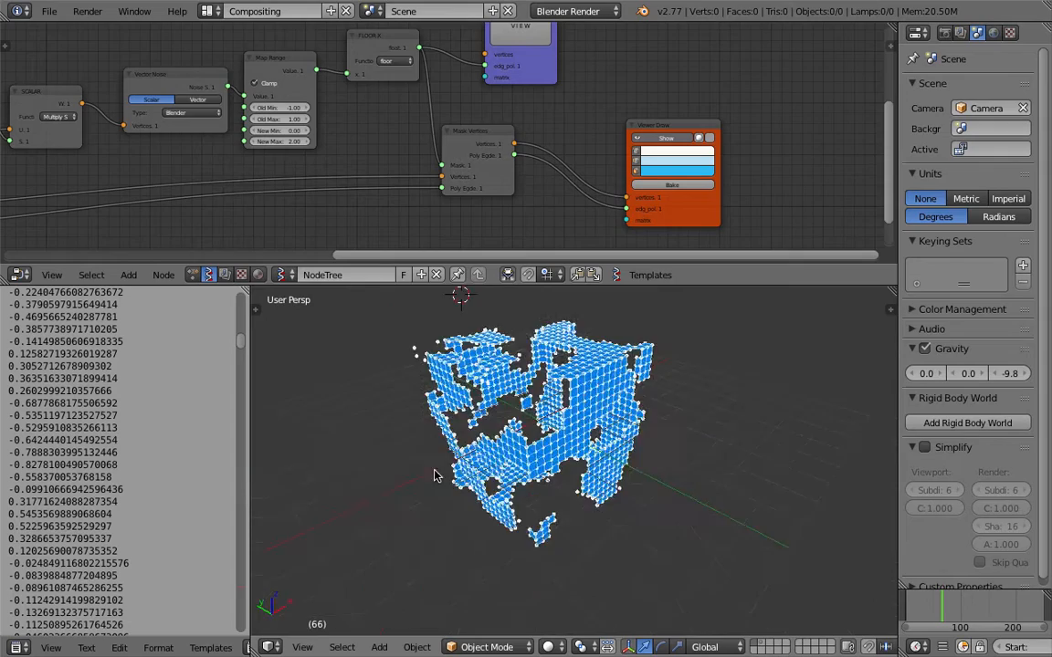
scroll(512, 457, "up", 4)
middle_click_drag(512, 457, 581, 460)
middle_click_drag(675, 461, 644, 431)
scroll(641, 457, "down", 3)
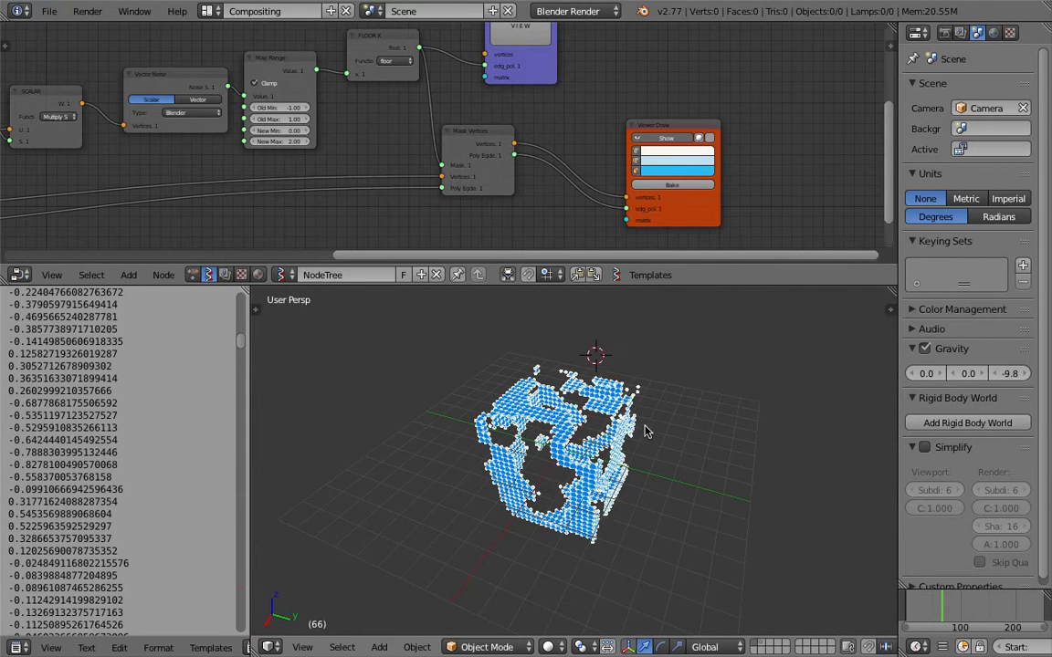
key("shift+a")
mouse_move(639, 403)
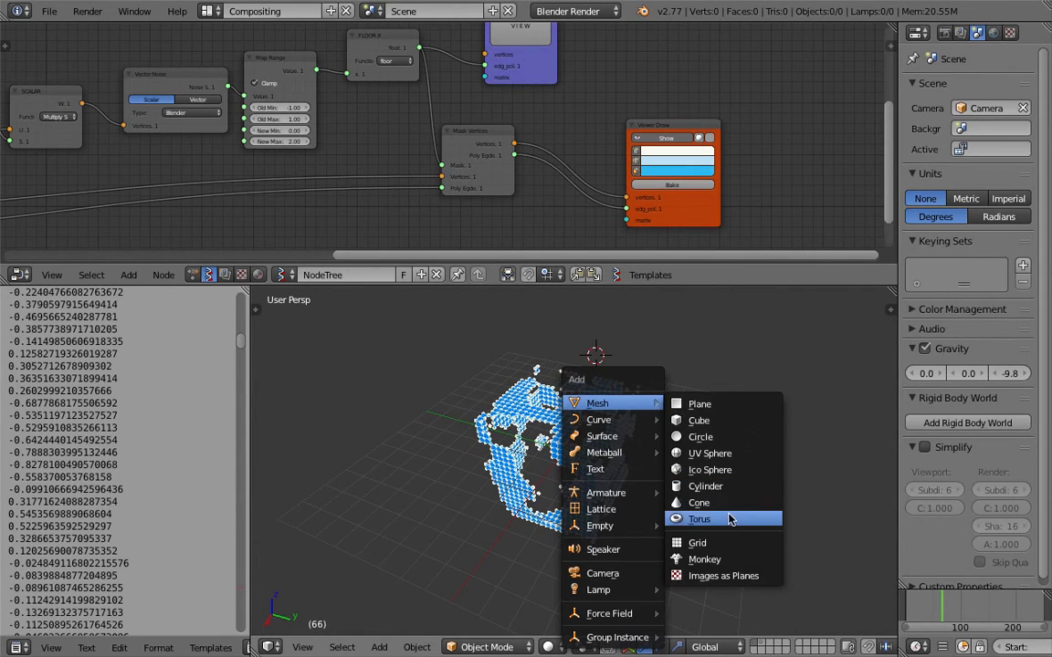
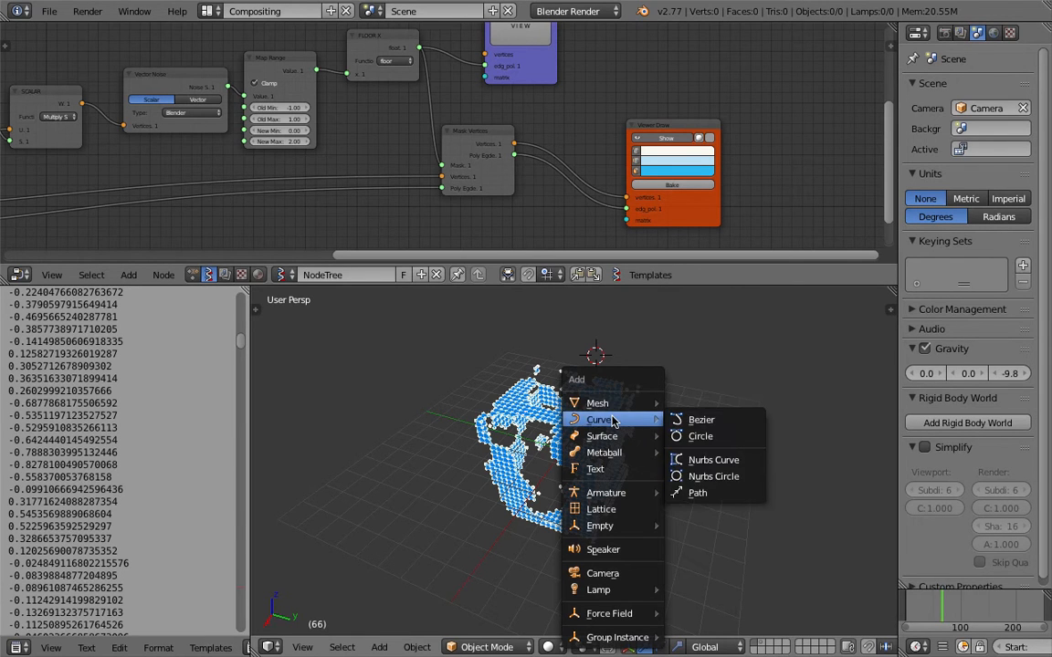
Enlarge the node editor and move the unused Plane and random-mask nodes away from the box network
middle_click_drag(327, 201, 530, 169)
middle_click_drag(210, 161, 413, 154)
middle_click_drag(283, 154, 470, 145)
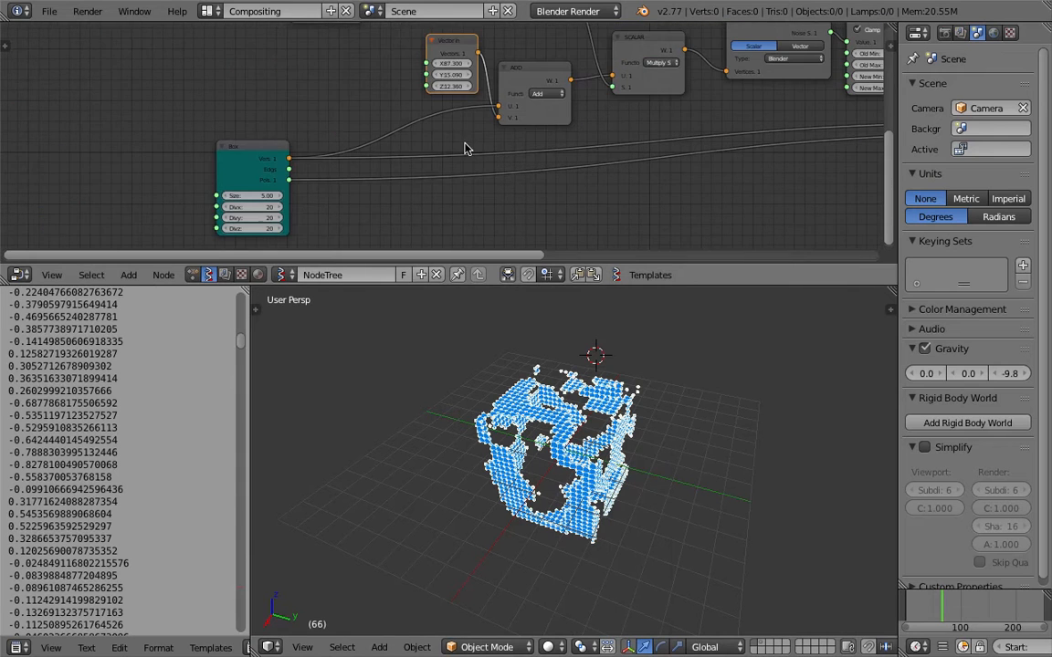
left_click_drag(603, 287, 601, 386)
middle_click_drag(317, 217, 186, 155)
scroll(221, 160, "down", 6)
middle_click_drag(256, 153, 273, 239)
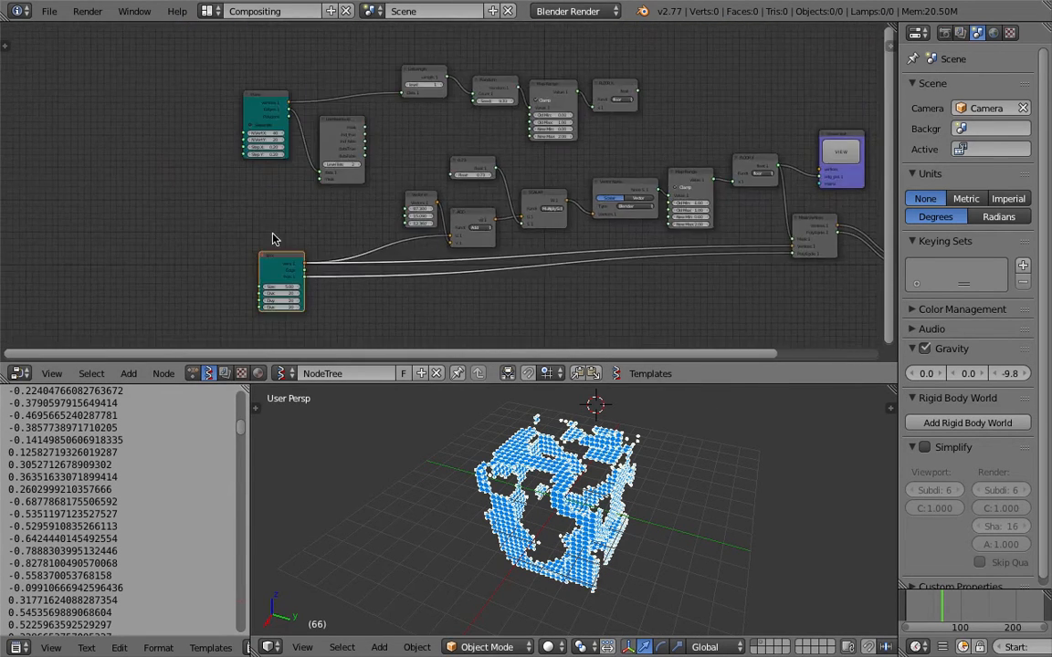
middle_click_drag(340, 144, 340, 191)
left_click(622, 136)
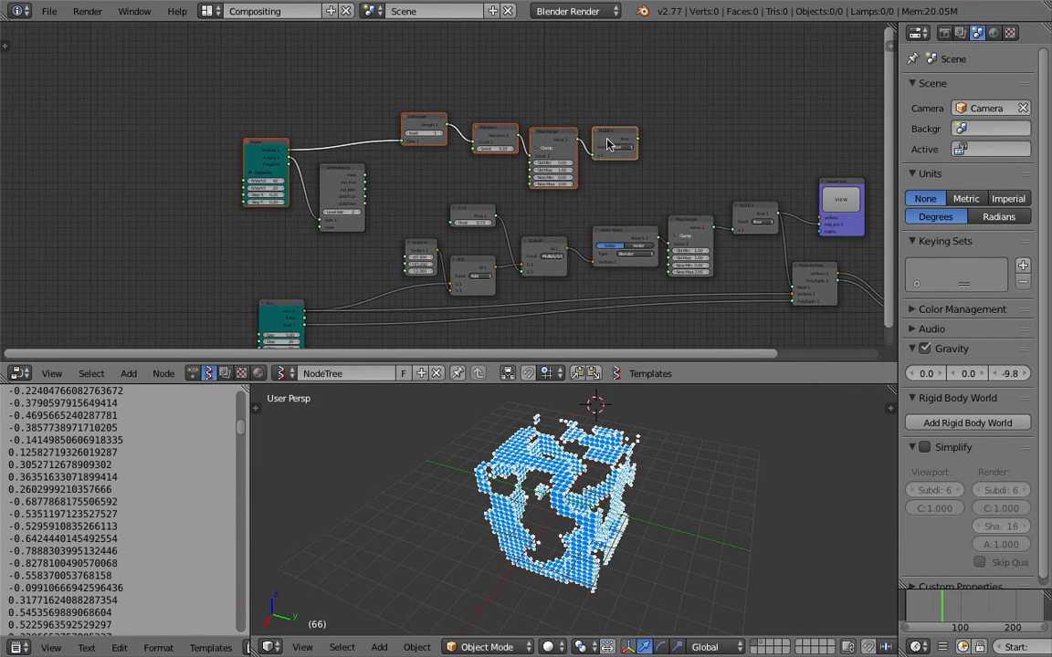
key("g")
left_click(344, 123)
Add a Cylinder node below and beside the Box node, and save the file
scroll(352, 182, "down", 3)
middle_click_drag(357, 217, 341, 161)
scroll(337, 185, "up", 1)
key("shift+a")
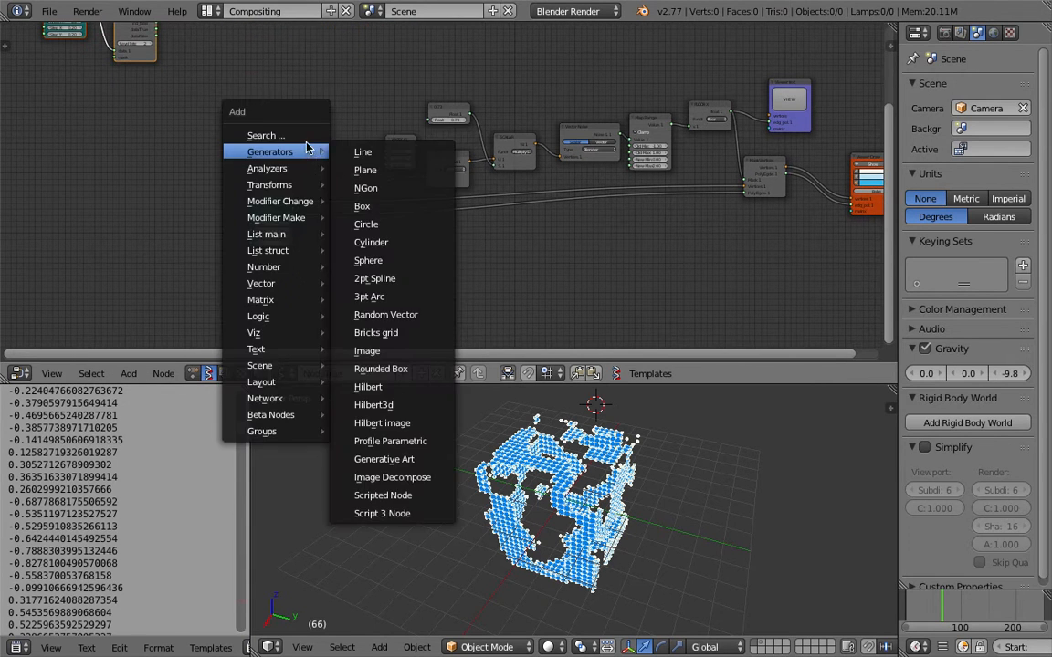
left_click(304, 135)
type("cyl")
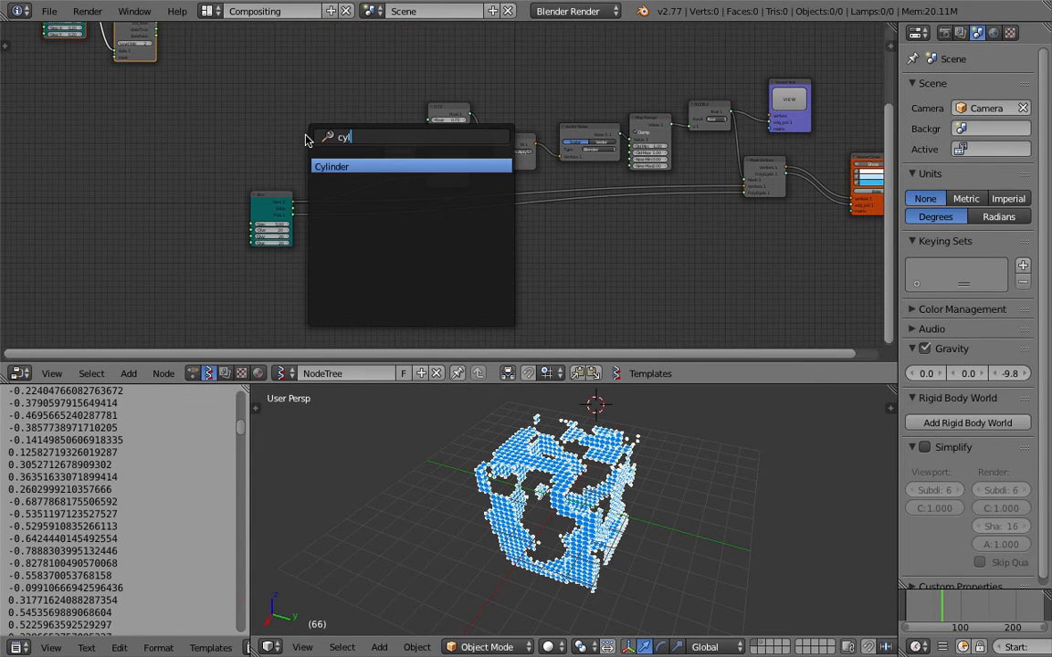
key("Return")
left_click(334, 225)
scroll(301, 194, "up", 1)
key("ctrl+s")
left_click(297, 185)
Enlarge the node editor area and reposition the Cylinder and Box nodes to make room for new links
left_click_drag(850, 383, 854, 412)
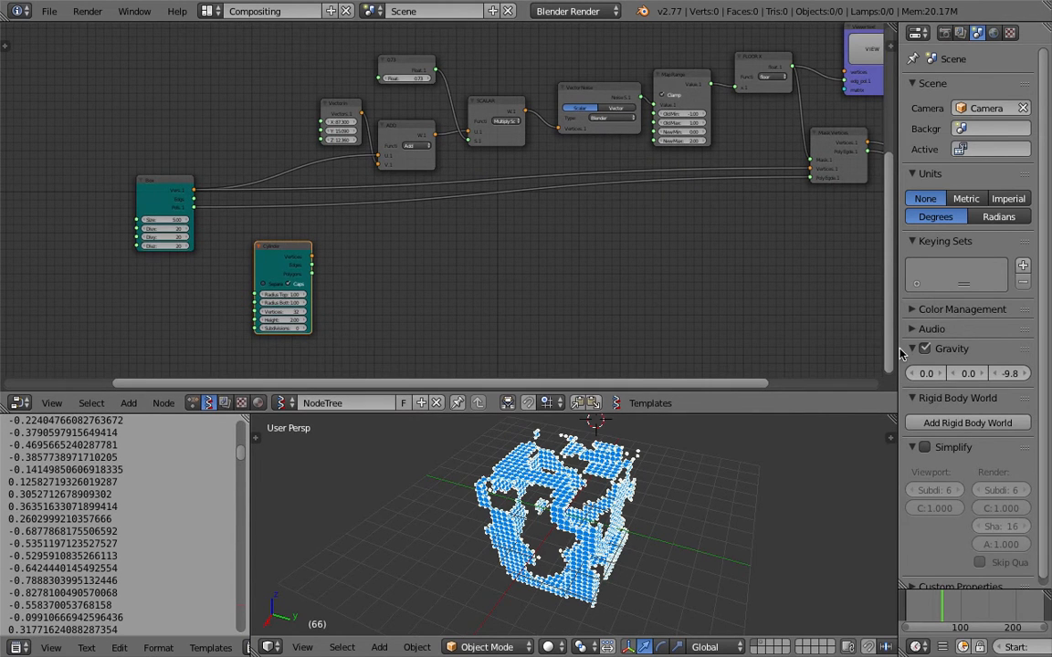
left_click_drag(899, 345, 940, 349)
middle_click_drag(548, 282, 576, 268)
scroll(457, 224, "up", 2)
middle_click_drag(315, 231, 326, 228)
mouse_move(310, 246)
left_mouse_down()
mouse_move(290, 239)
mouse_move(298, 226)
left_mouse_up()
mouse_move(173, 167)
left_mouse_down()
mouse_move(183, 141)
mouse_move(173, 156)
left_mouse_up()
middle_click_drag(221, 156, 200, 176)
scroll(219, 186, "up", 1)
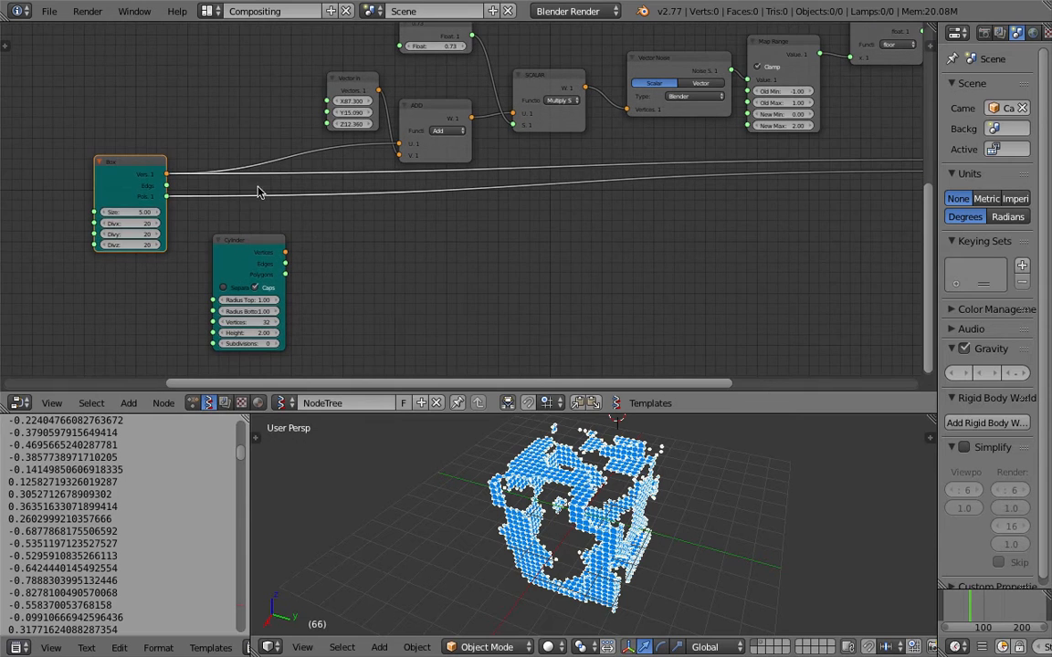
left_click_drag(146, 165, 137, 175)
Connect the Cylinder's vertices to the Add node's U input, and its vertices and polygons to the Mask Vertices node
left_click_drag(286, 252, 322, 205)
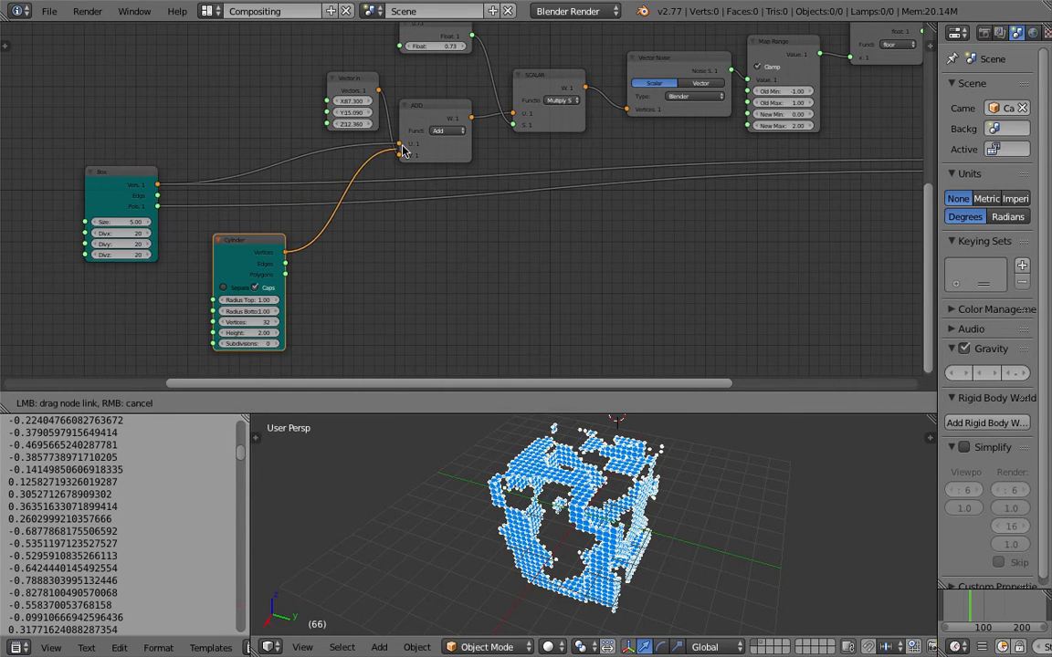
scroll(536, 277, "down", 3)
middle_click_drag(473, 263, 384, 266)
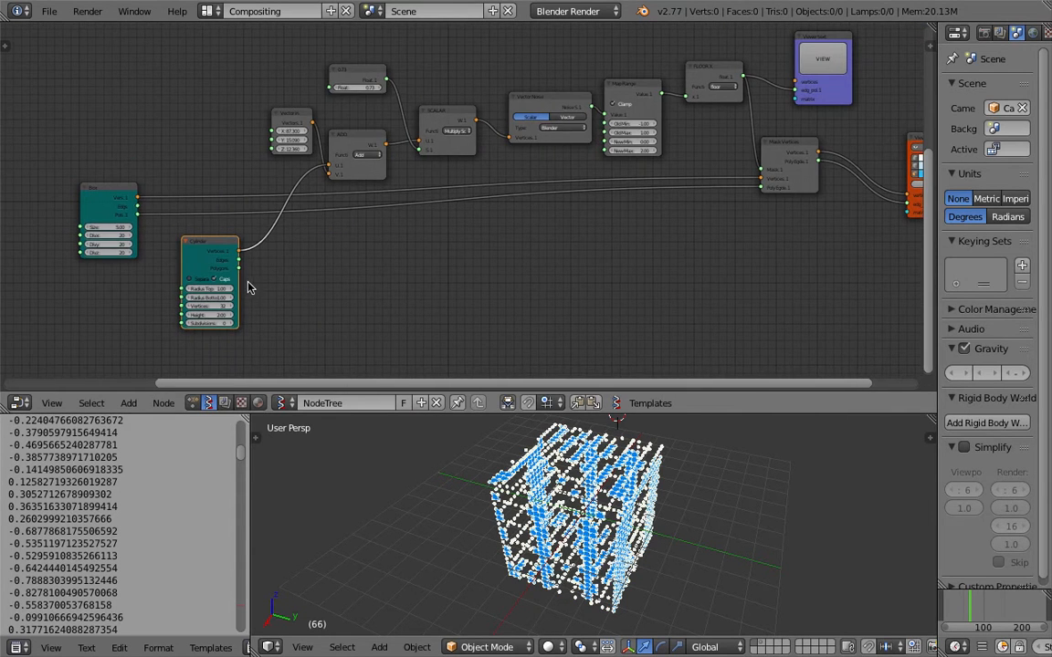
left_click_drag(240, 268, 762, 187)
left_click_drag(240, 252, 762, 173)
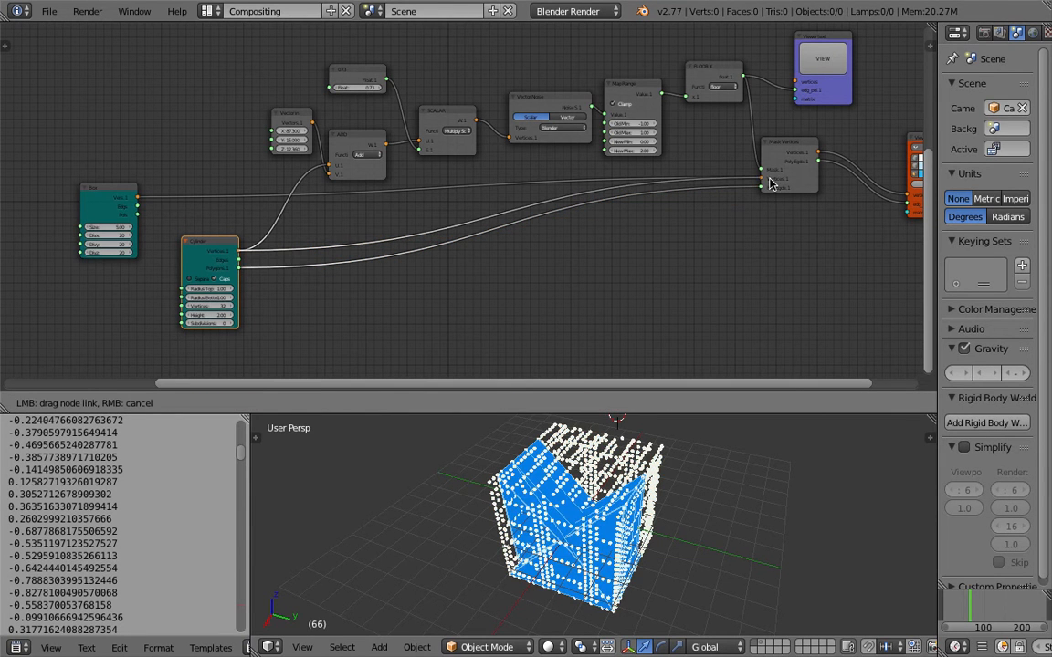
middle_click_drag(618, 499, 594, 501)
middle_click_drag(214, 295, 261, 265)
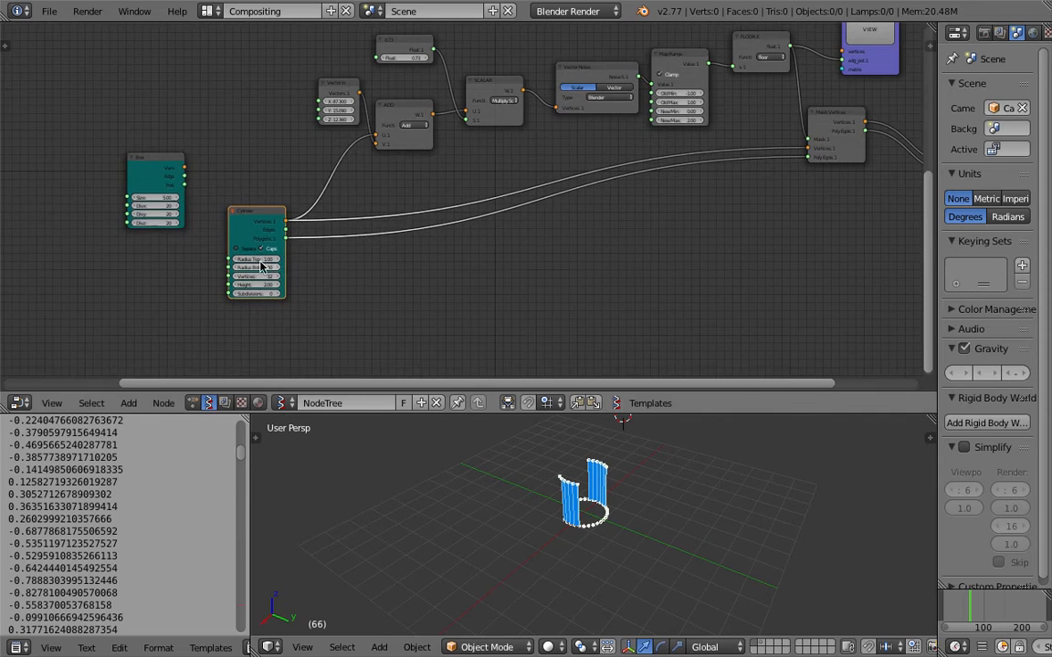
Delete the disconnected Box node and save the file
left_click_drag(163, 164, 143, 158)
key("x")
middle_click_drag(603, 239, 489, 233)
key("ctrl+s")
left_click(310, 261)
Move the Cylinder node up slightly and turn off its Caps option
scroll(621, 525, "up", 5)
middle_click_drag(594, 496, 639, 538)
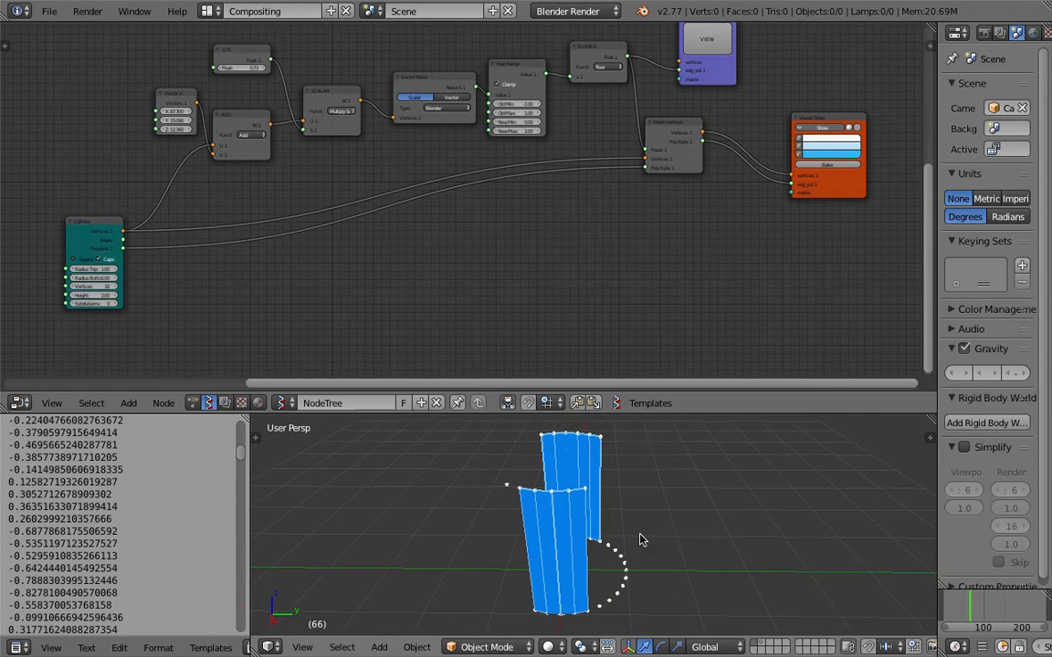
middle_click_drag(84, 245, 287, 252)
scroll(282, 251, "up", 4)
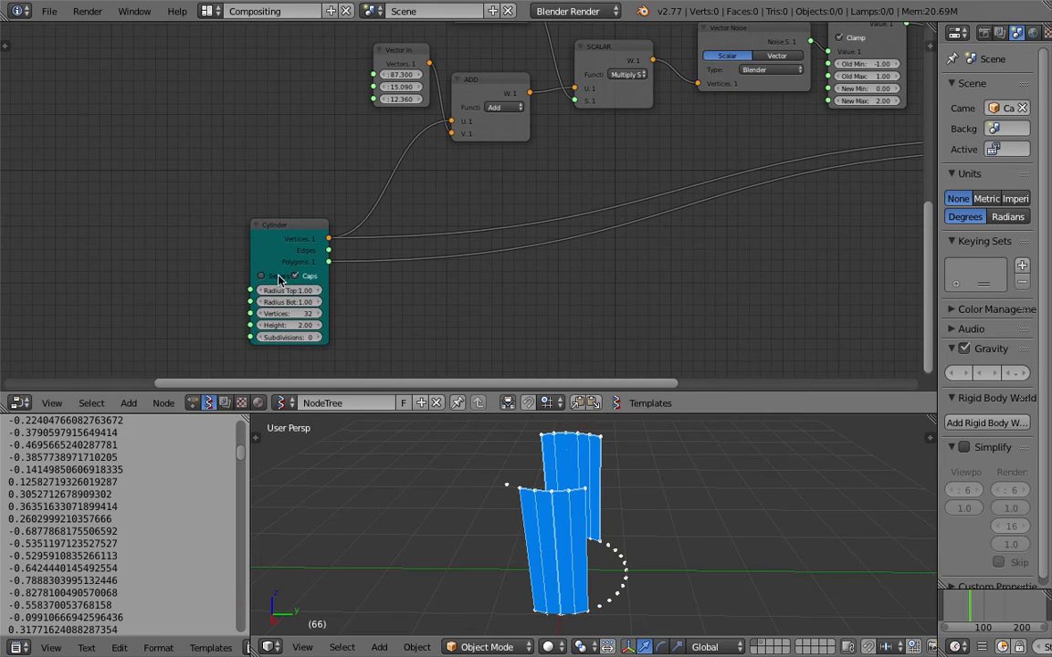
left_click(278, 279)
left_click(279, 280)
left_click_drag(281, 252, 276, 227)
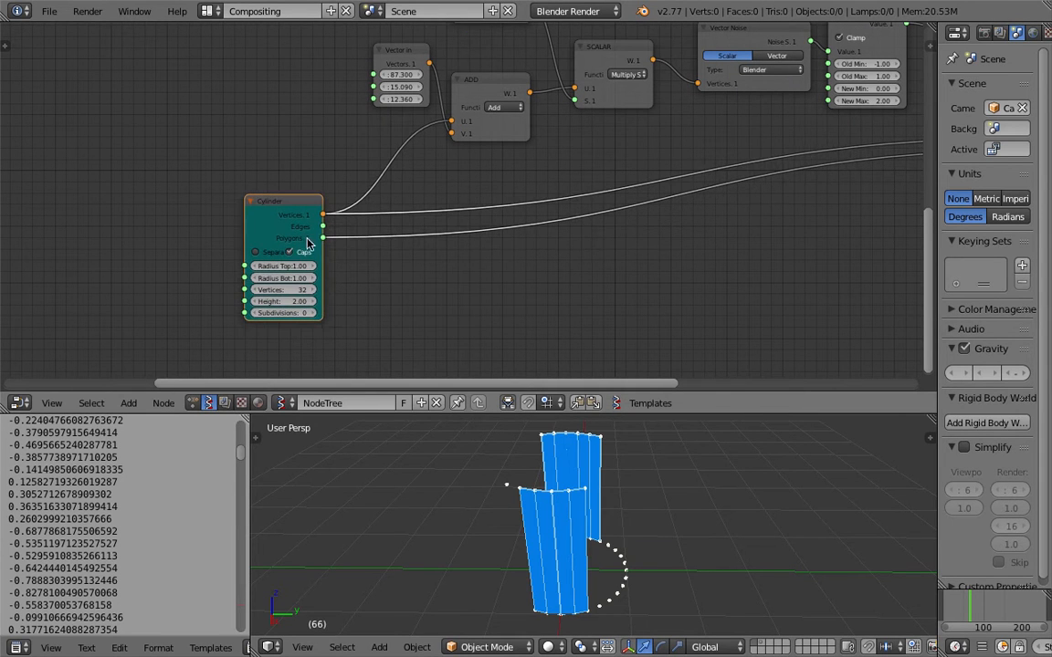
middle_click_drag(411, 278, 361, 251)
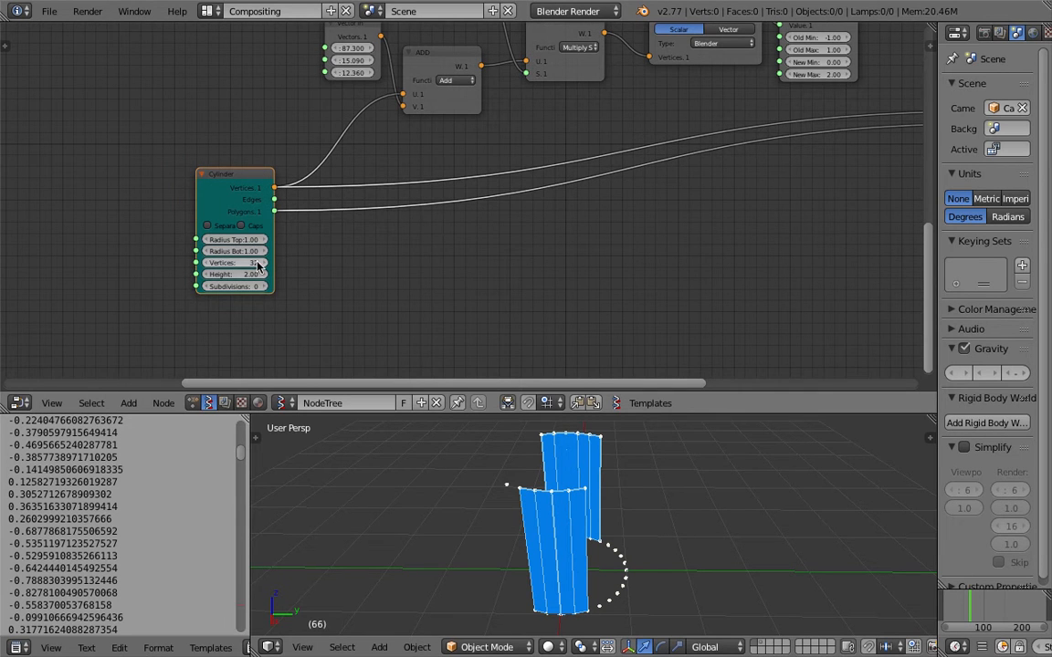
Set the Cylinder node's Vertices to 40 and save the file
scroll(263, 151, "down", 2)
middle_click_drag(277, 143, 250, 216)
scroll(250, 215, "down", 1)
scroll(252, 214, "up", 1)
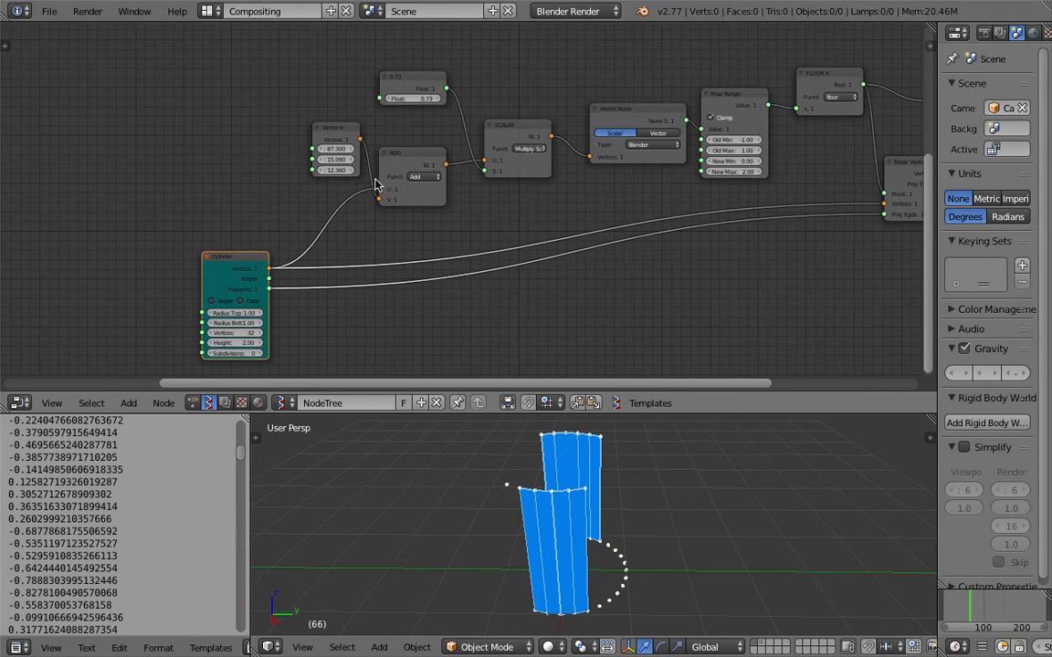
middle_click_drag(610, 527, 578, 535)
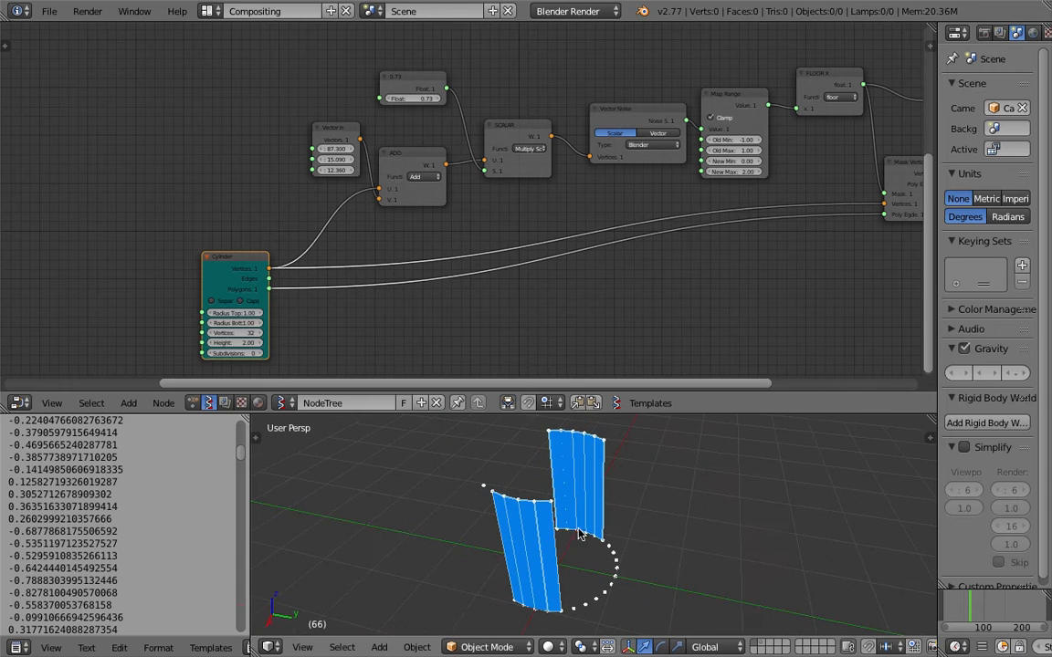
middle_click_drag(384, 315, 369, 270)
scroll(319, 279, "up", 1)
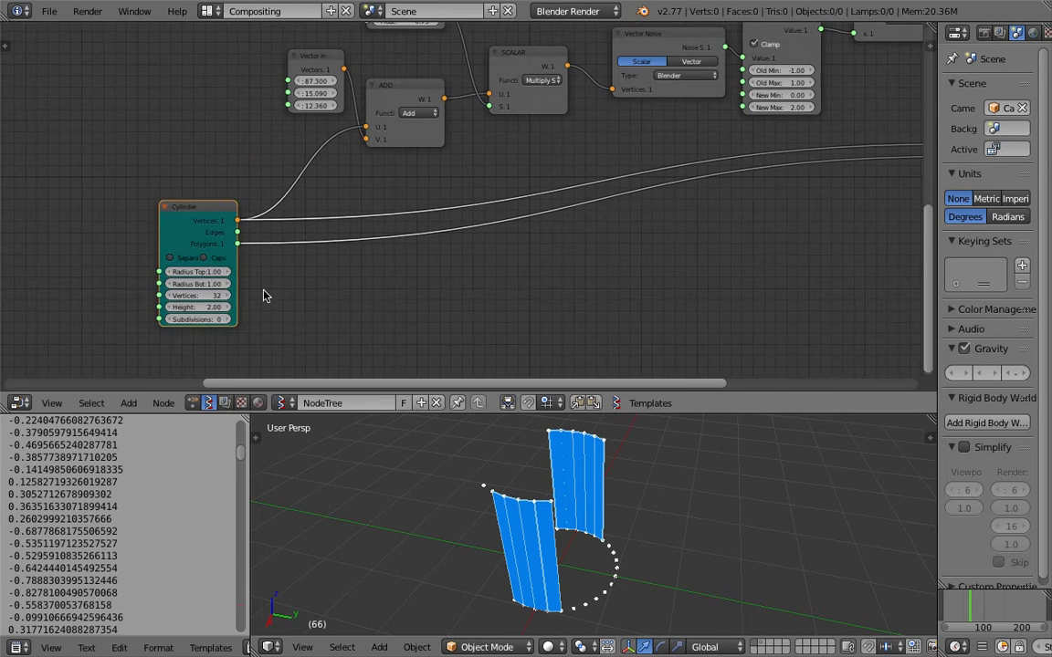
mouse_move(208, 300)
left_mouse_down()
mouse_move(261, 300)
mouse_move(219, 300)
mouse_move(238, 299)
mouse_move(228, 300)
left_mouse_up()
middle_click_drag(566, 470, 502, 521)
middle_click_drag(285, 268, 295, 228)
key("ctrl+s")
left_click(288, 235)
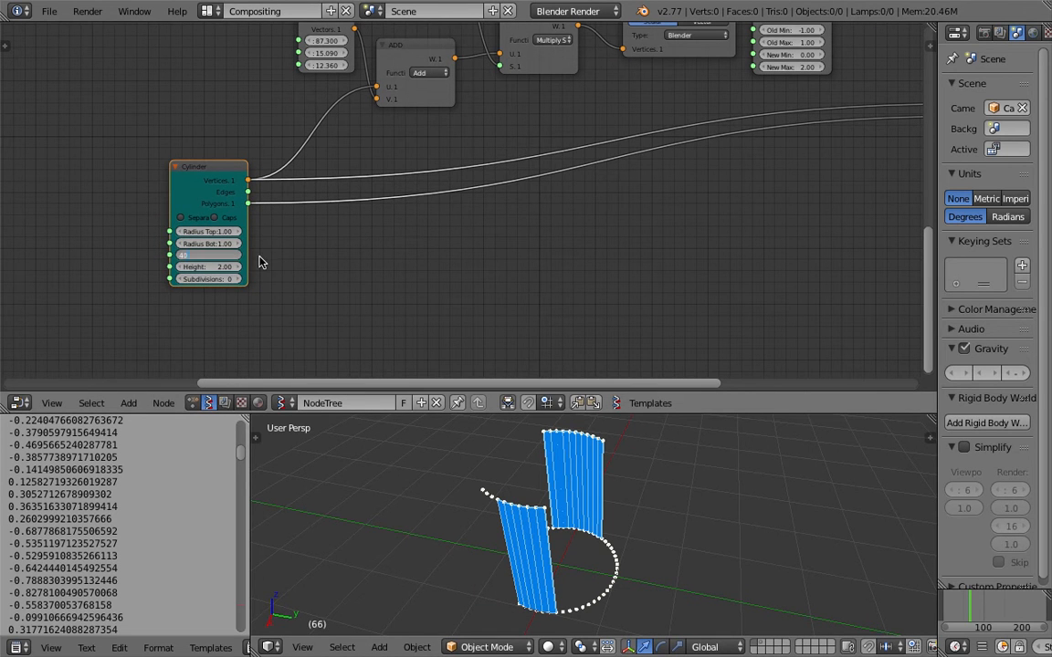
key("Return")
Raise the Cylinder node's Subdivisions to 13 and save the file
left_click(235, 280)
left_click(236, 279)
left_click(235, 280)
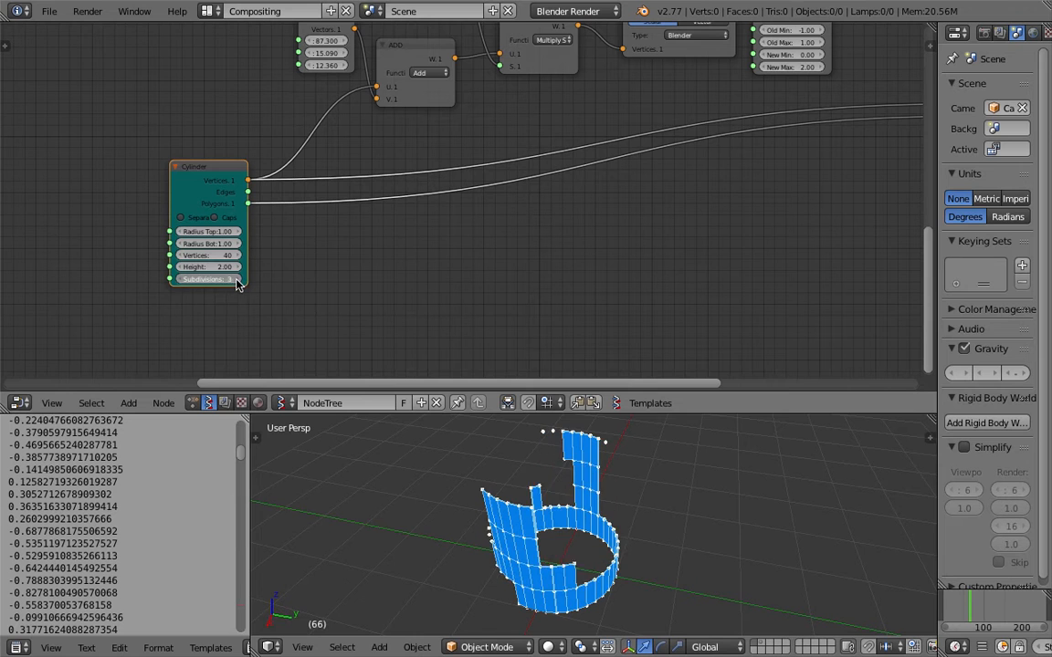
left_click(235, 279)
left_click(236, 280)
left_click(235, 279)
left_click(235, 280)
left_click(236, 279)
left_click(236, 279)
left_click(236, 280)
left_click(235, 280)
left_click(236, 280)
left_click(236, 280)
middle_click_drag(580, 556, 495, 512)
key("ctrl+s")
left_click(496, 511)
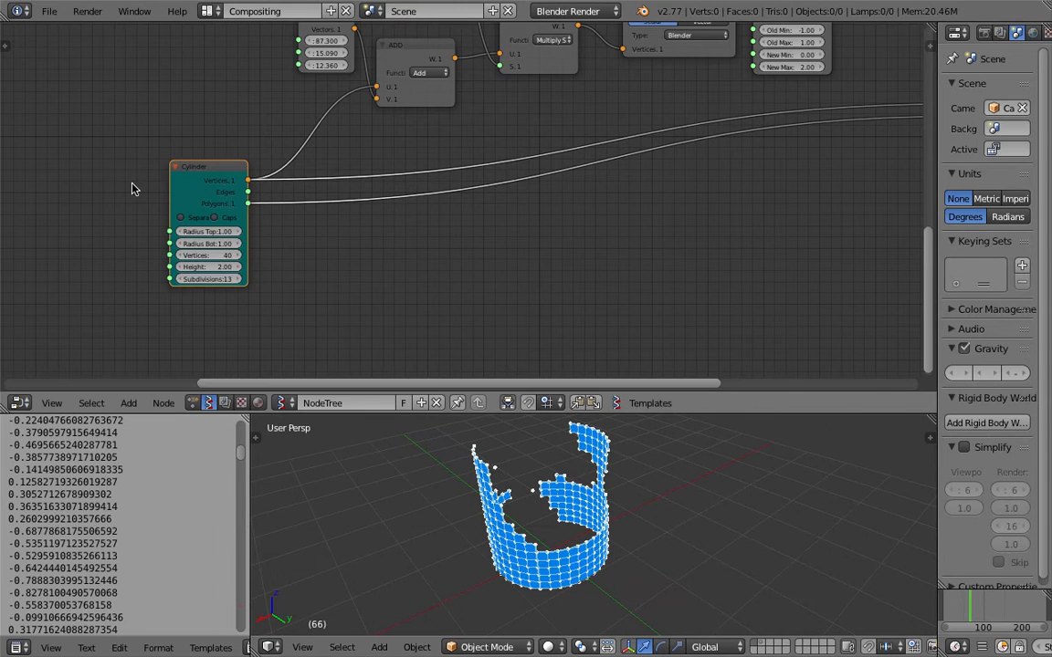
Set the Cylinder node's top radius to 2.26 and its height to 0, keeping Caps off
left_click(224, 218)
left_click(205, 215)
left_click(205, 215)
left_click_drag(208, 232, 236, 256)
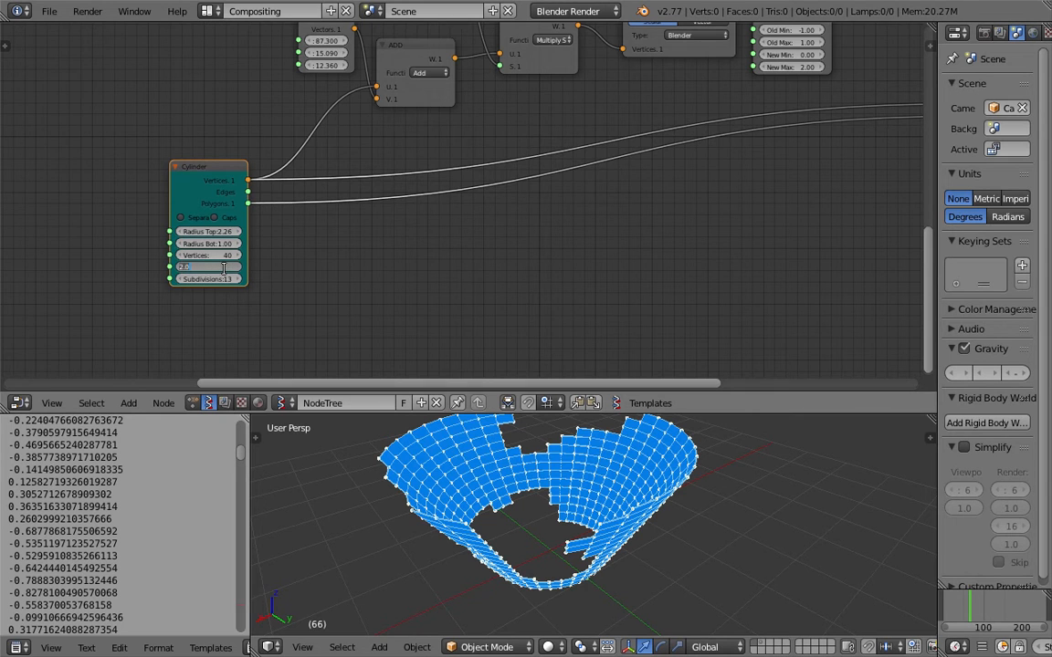
type("0")
key("Return")
Enlarge the 3D view and widen the flattened cylinder by setting its top radius to 6.01
middle_click_drag(776, 440, 621, 546)
left_click_drag(695, 414, 687, 292)
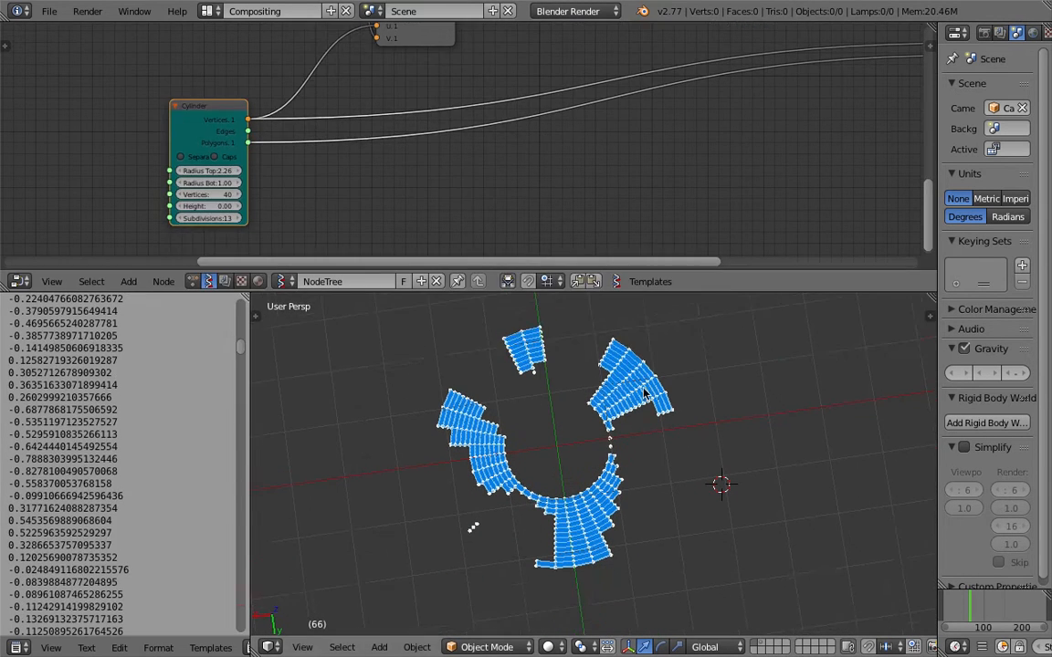
middle_click_drag(642, 372, 670, 378)
scroll(173, 234, "up", 2)
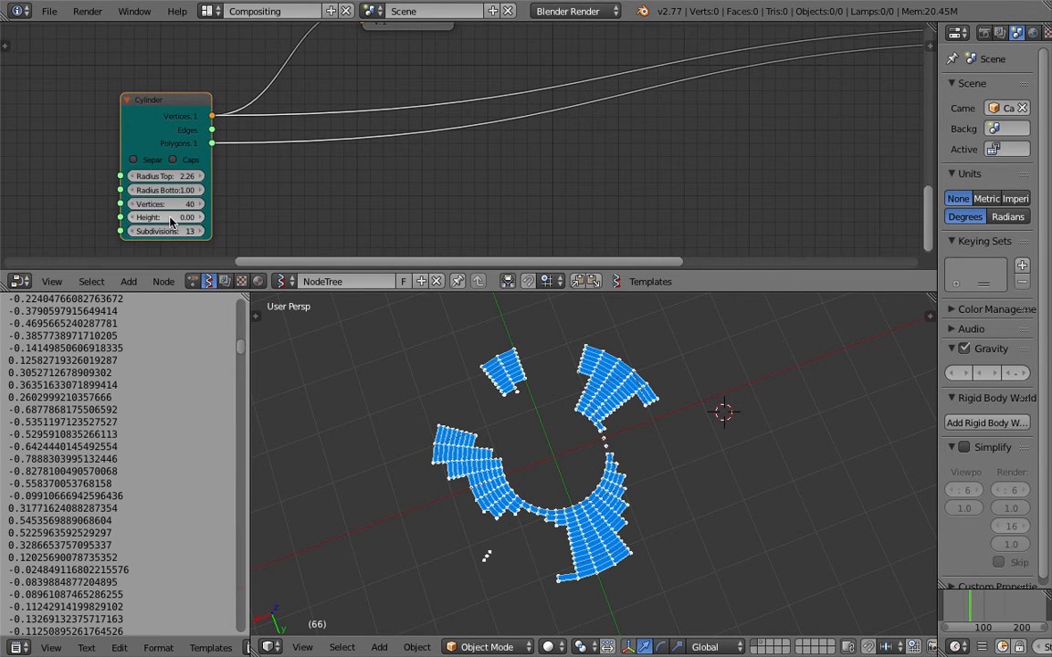
left_click_drag(166, 176, 397, 175)
scroll(677, 547, "down", 4)
middle_click_drag(677, 547, 561, 449)
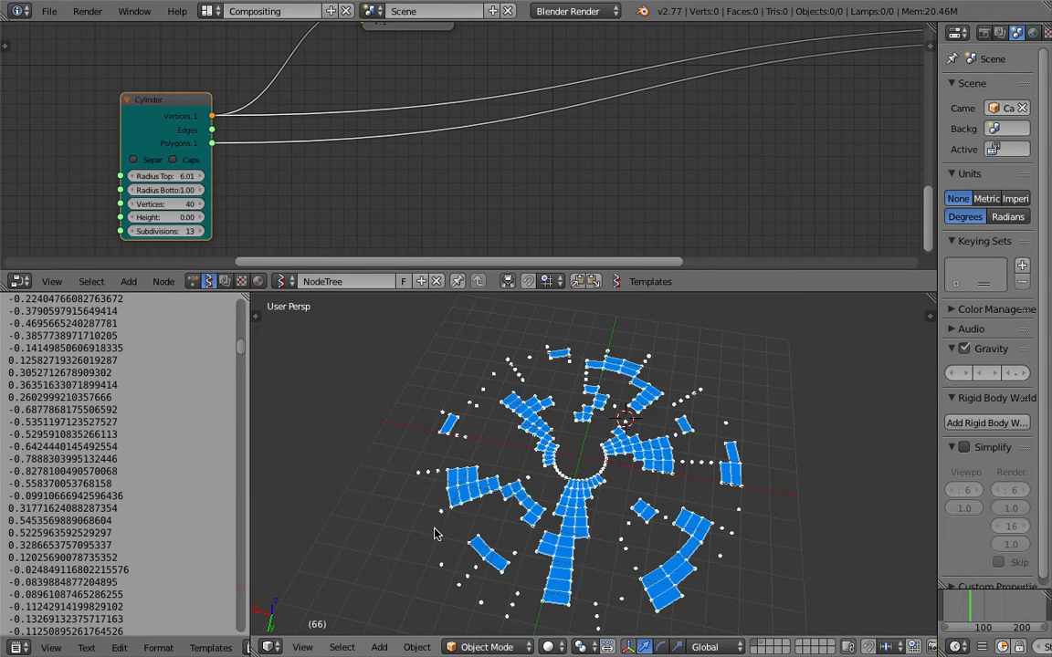
Examine the masked, flattened cylinder from several angles and distances in the 3D view
middle_click_drag(539, 516, 597, 481)
scroll(597, 482, "down", 2)
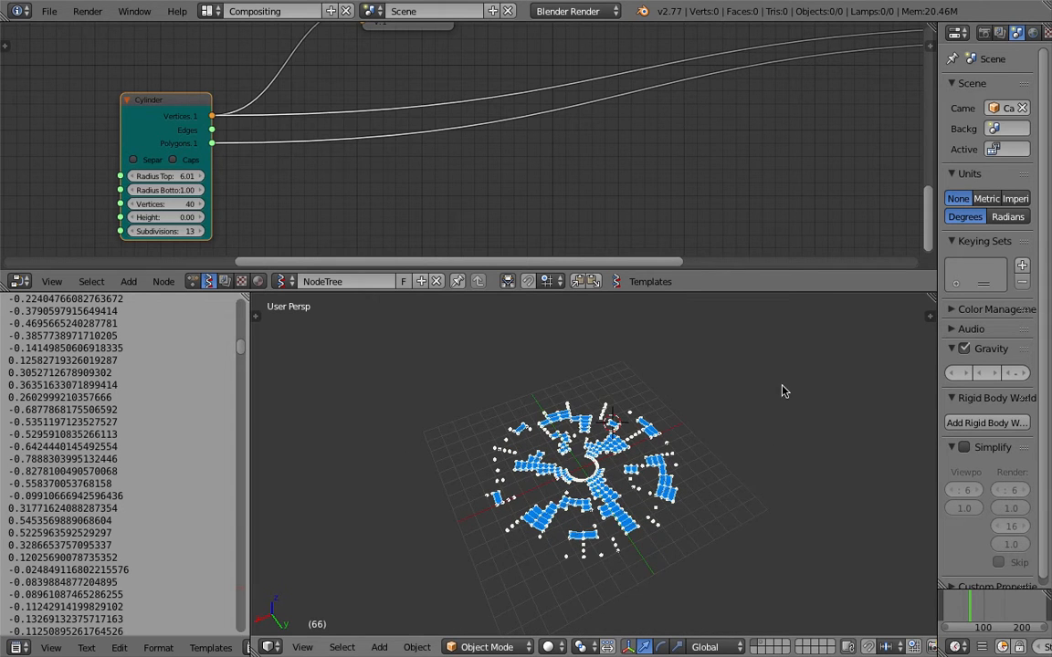
scroll(542, 457, "up", 6)
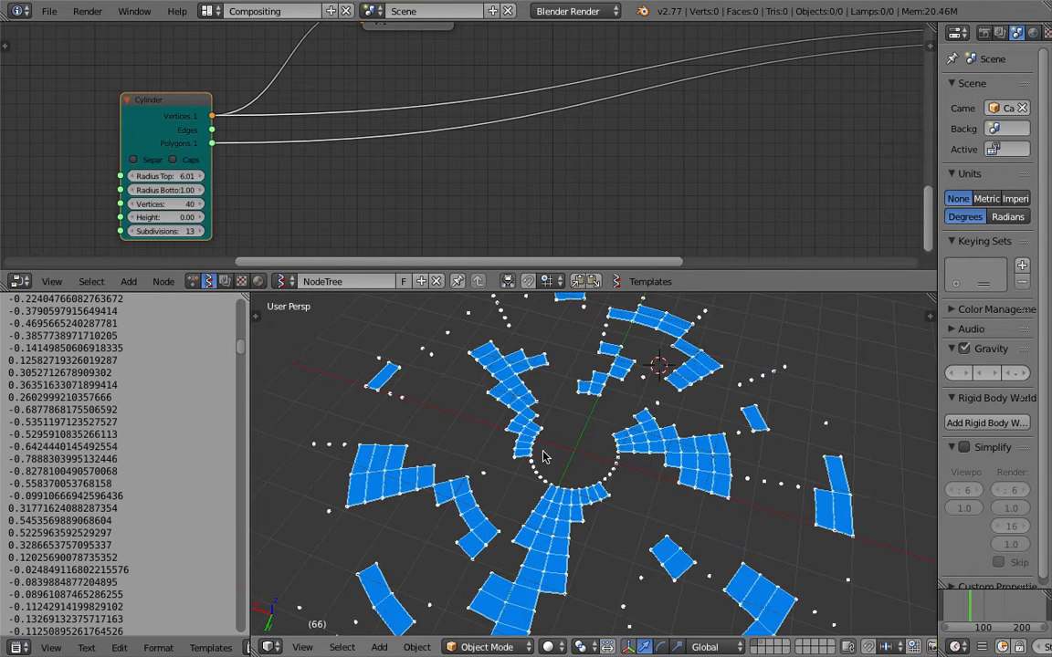
scroll(543, 457, "down", 5)
middle_click_drag(542, 457, 579, 467)
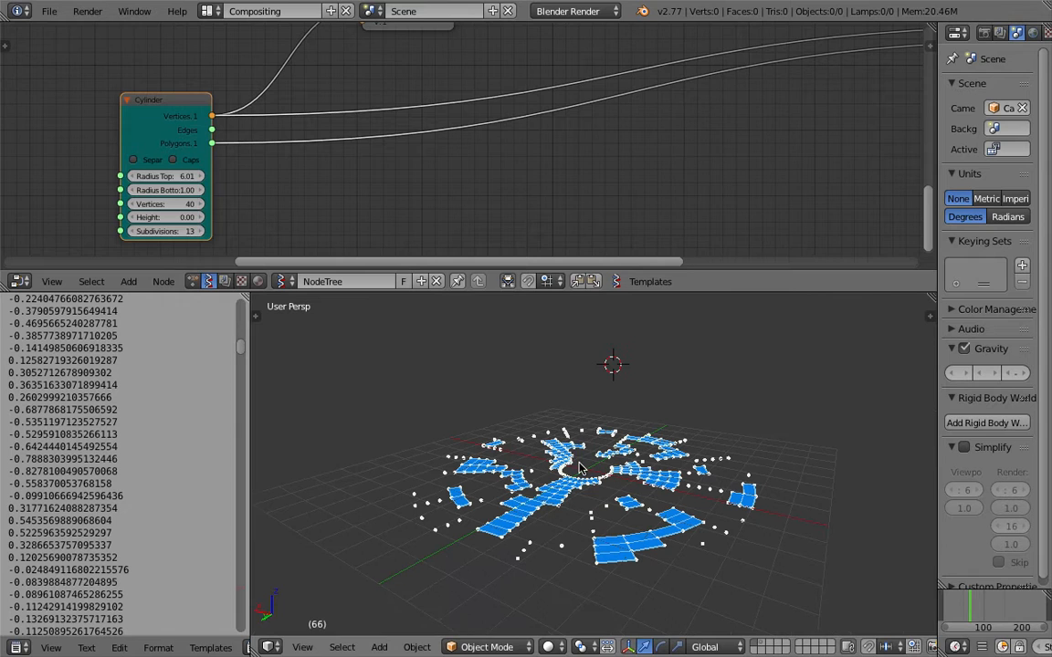
middle_click_drag(606, 392, 593, 411)
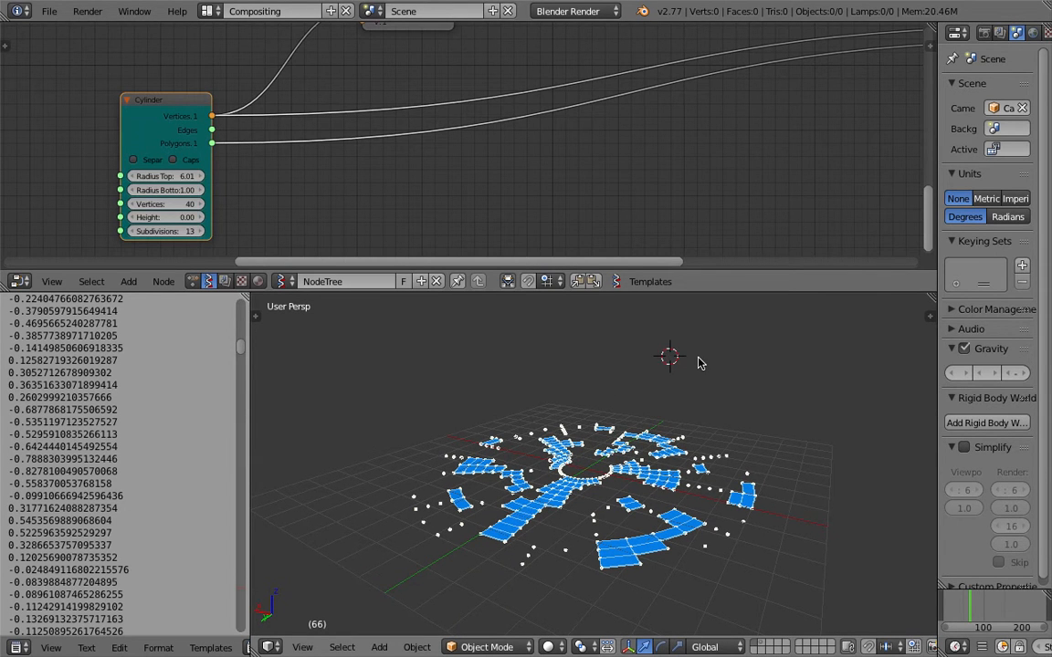
middle_click_drag(564, 453, 638, 476)
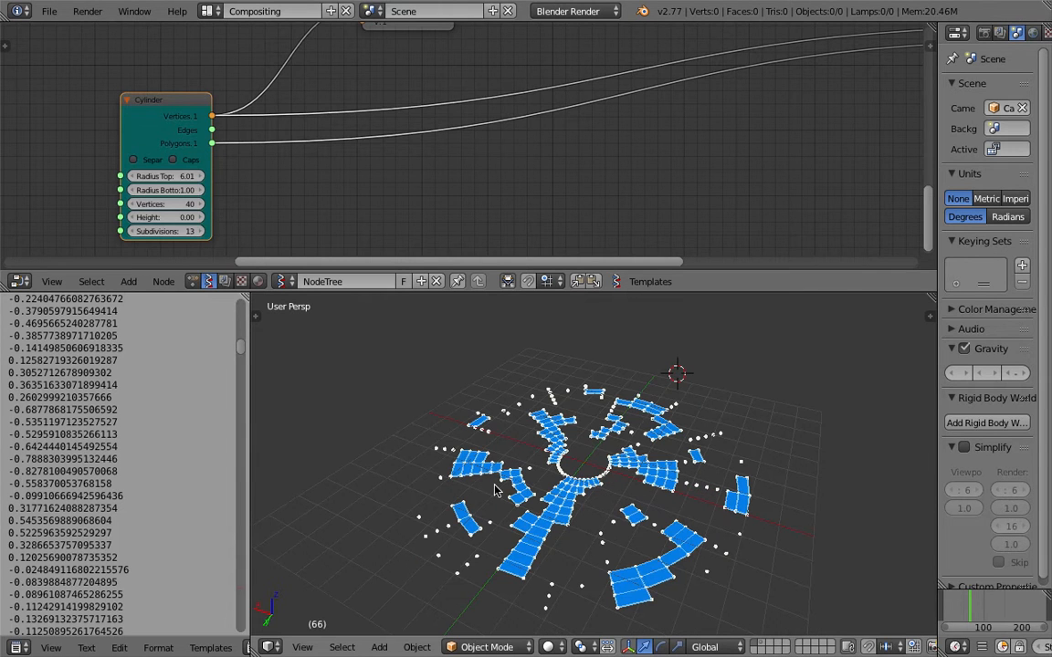
Set the Cylinder node's Subdivisions to 18 and inspect the denser masked pattern from another angle
middle_click_drag(237, 171, 241, 170)
middle_click_drag(639, 495, 601, 490)
left_click_drag(187, 230, 169, 216)
middle_click_drag(551, 382, 539, 380)
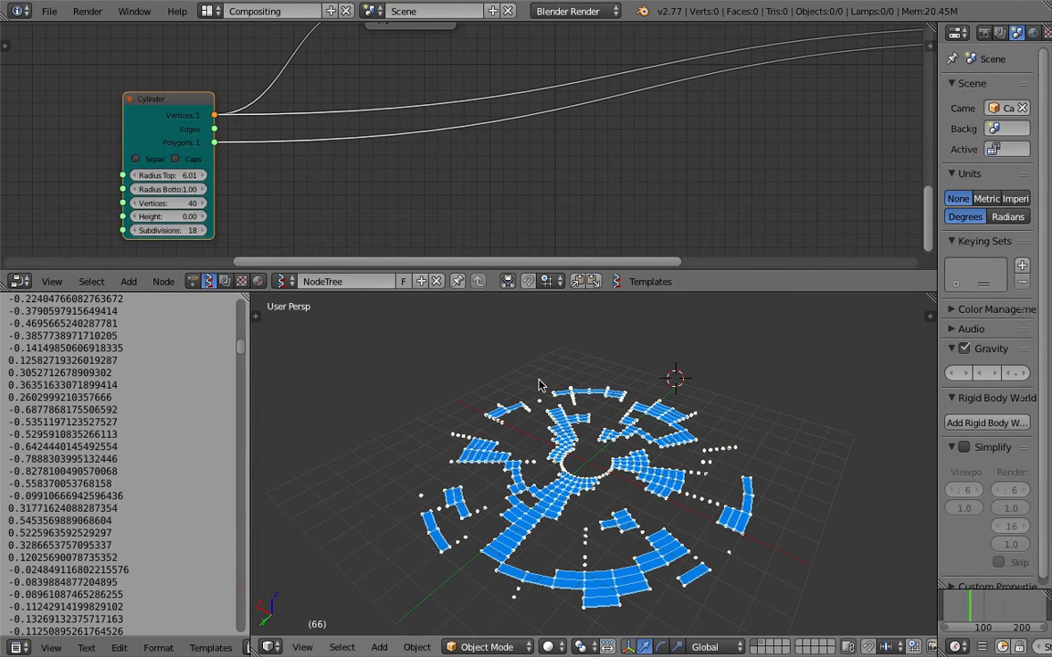
middle_click_drag(612, 450, 587, 497)
Enlarge the node editor and rearrange the Mask Vertices, Floor and text viewer nodes
scroll(707, 209, "down", 5)
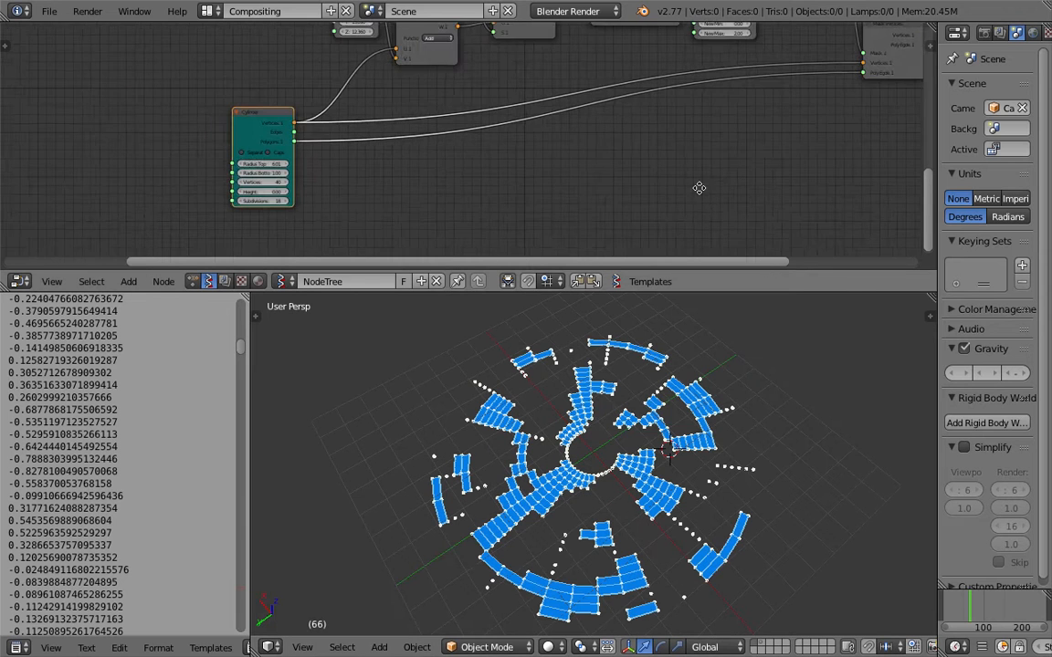
middle_click_drag(707, 209, 652, 211)
left_click_drag(810, 293, 810, 403)
middle_click_drag(700, 235, 514, 247)
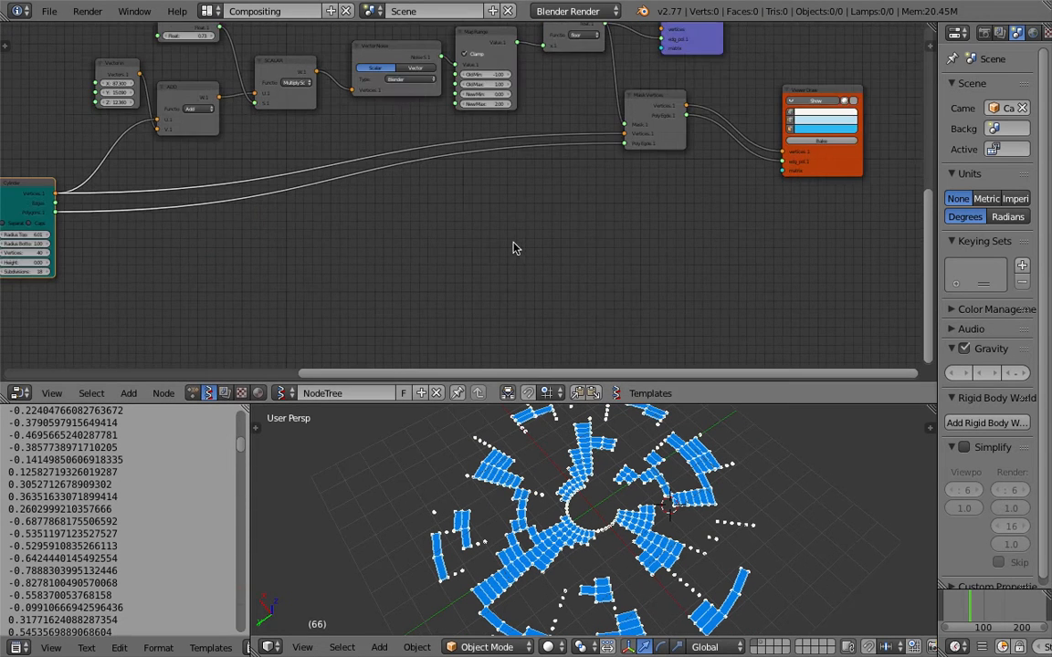
middle_click_drag(660, 168, 625, 200)
left_click_drag(638, 126, 603, 148)
middle_click_drag(604, 148, 629, 191)
left_click_drag(572, 89, 558, 86)
left_click_drag(693, 103, 716, 90)
left_click_drag(628, 189, 684, 165)
Set the Float node feeding the Scalar multiplication to 0.79 and enlarge the 3D view to inspect the pattern
middle_click_drag(513, 167, 637, 194)
scroll(576, 178, "up", 2)
scroll(418, 180, "up", 3)
middle_click_drag(419, 181, 586, 192)
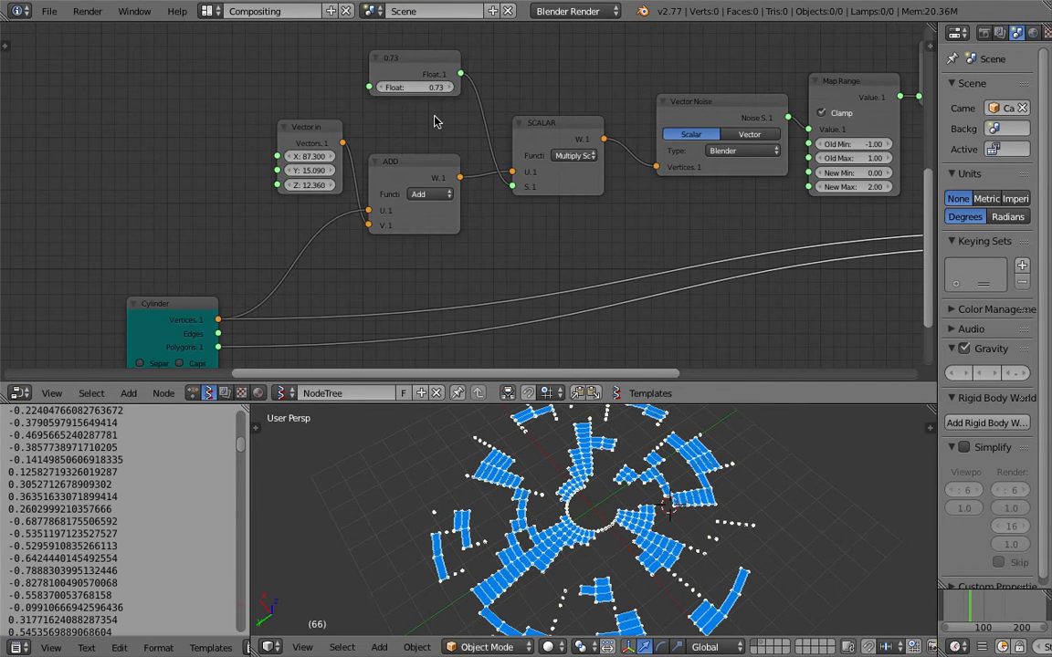
mouse_move(415, 88)
left_mouse_down()
mouse_move(524, 88)
mouse_move(362, 87)
mouse_move(417, 87)
left_mouse_up()
middle_click_drag(634, 489, 609, 479)
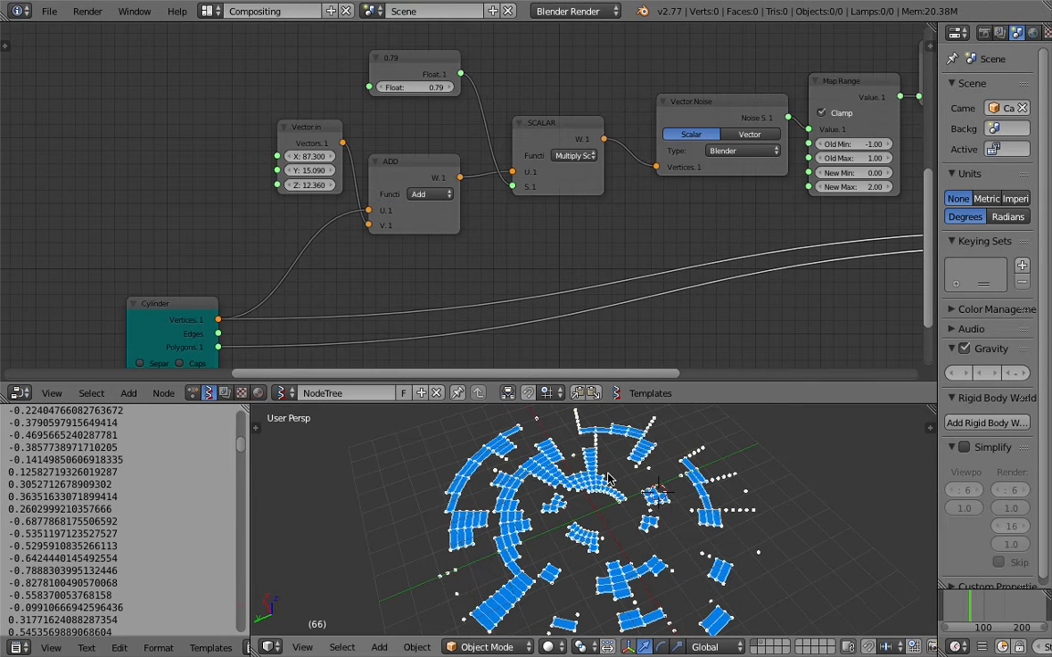
left_click_drag(652, 404, 653, 318)
scroll(630, 466, "down", 1)
middle_click_drag(615, 490, 641, 479)
middle_click_drag(531, 235, 492, 265)
scroll(566, 208, "up", 3)
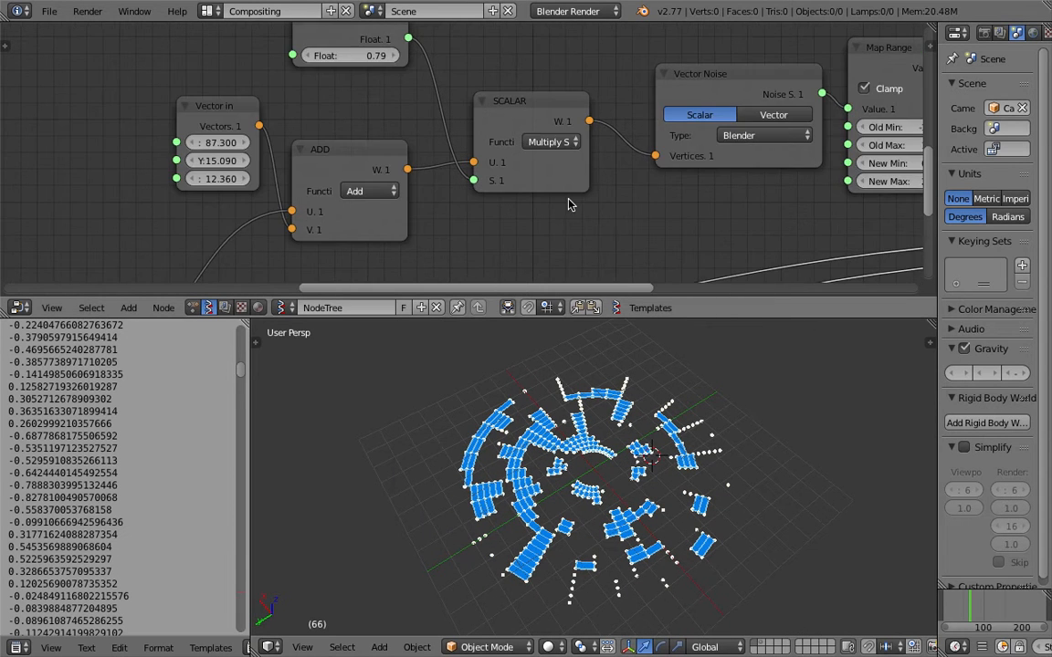
Enlarge the node editor and tidy the row of nodes from Scalar through Vector Noise and Map Range to Floor
scroll(584, 217, "down", 5)
left_click_drag(758, 319, 754, 378)
middle_click_drag(662, 248, 479, 209)
scroll(571, 225, "down", 2)
left_click_drag(553, 110, 551, 93)
left_click(645, 83)
left_click_drag(457, 132, 437, 120)
left_click_drag(333, 146, 324, 129)
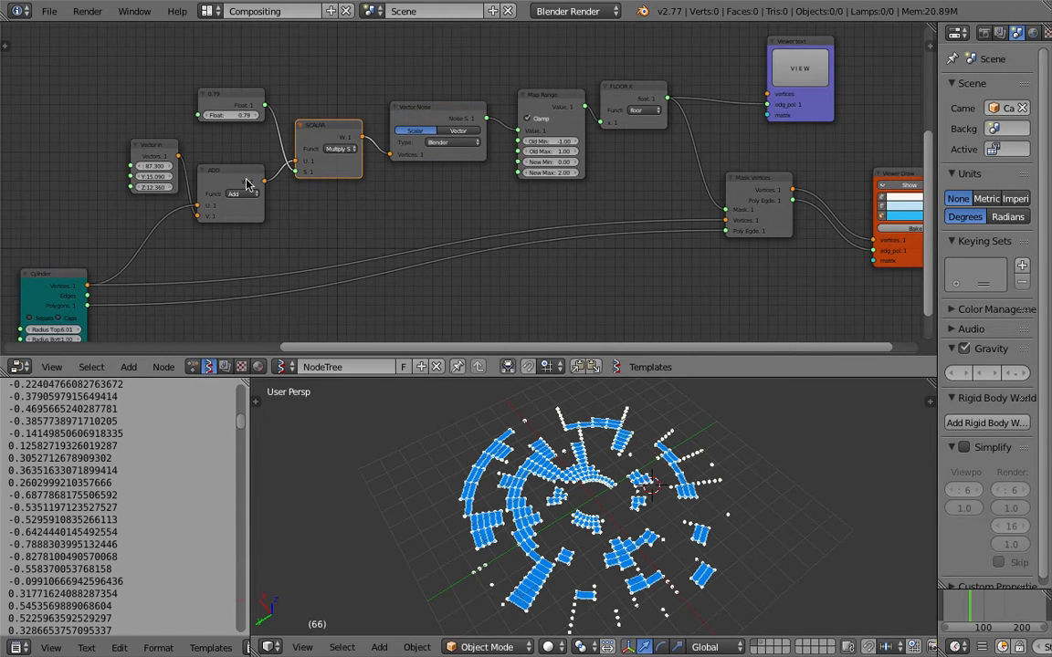
Reposition the Mask Vertices and Viewer Draw nodes and make more room in the node editor
middle_click_drag(445, 125, 330, 134)
left_click_drag(632, 190, 625, 195)
scroll(639, 198, "up", 3)
middle_click_drag(675, 207, 643, 200)
scroll(643, 199, "up", 1)
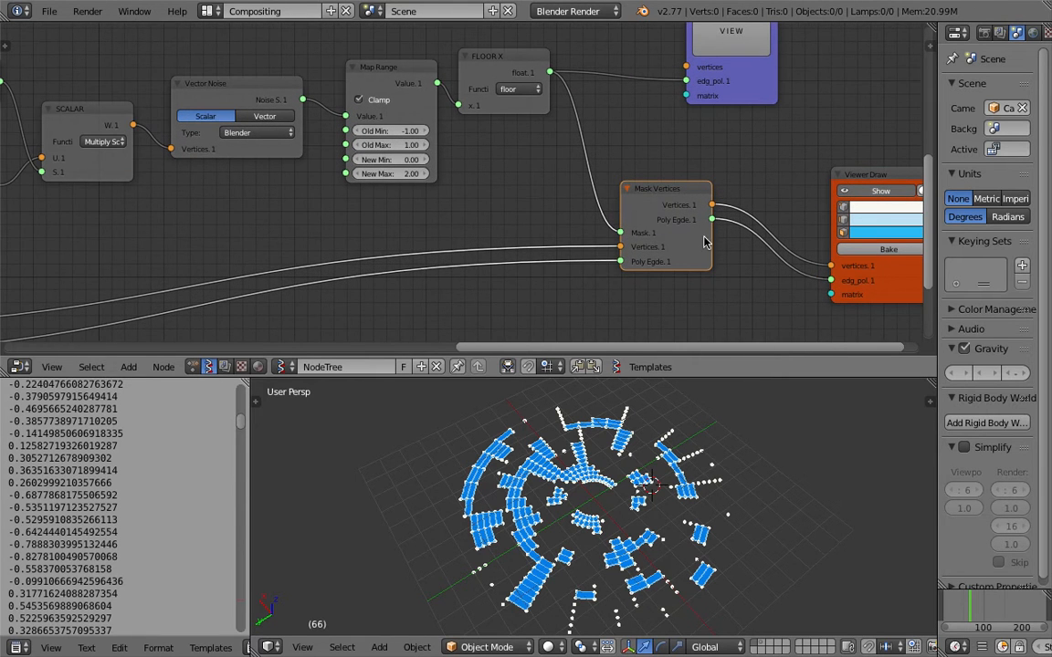
left_click_drag(746, 377, 744, 450)
middle_click_drag(808, 247, 754, 183)
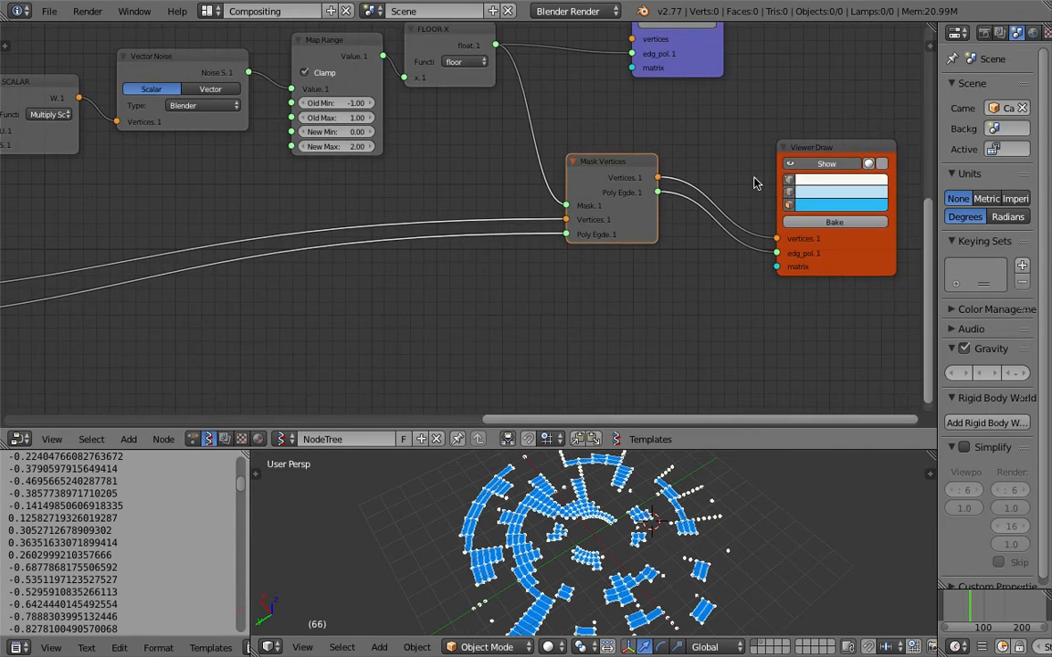
left_click_drag(833, 149, 856, 151)
Add a List Mask (out) node below the Mask Vertices node and adjust the Mask Vertices node's position
middle_click_drag(596, 304, 592, 227)
scroll(592, 226, "down", 1)
key("shift+a")
type("s")
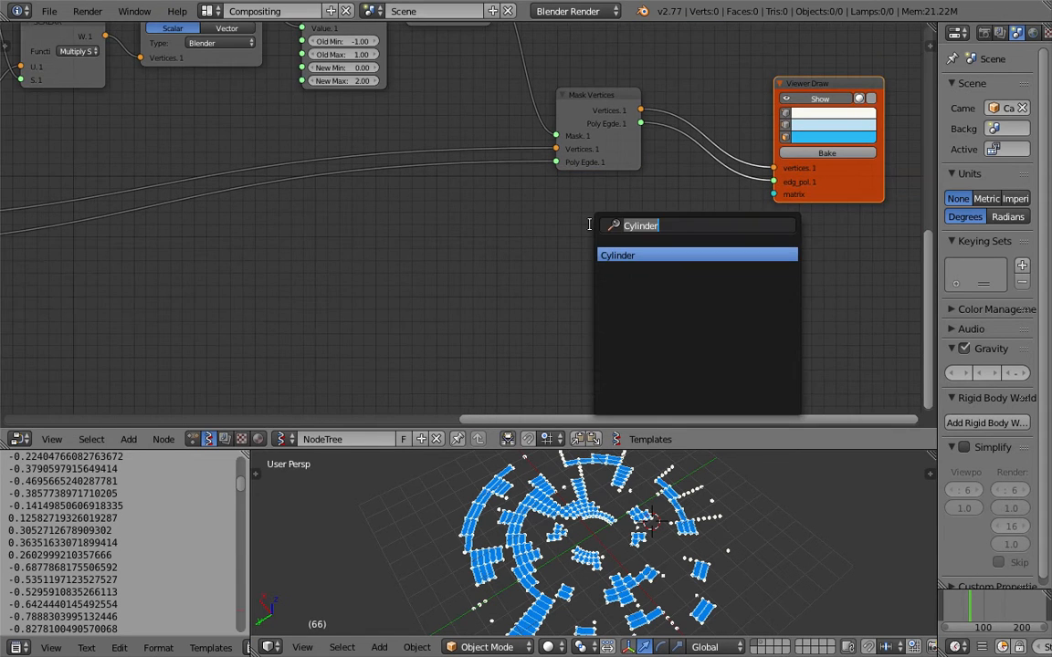
type("mask")
key("Down")
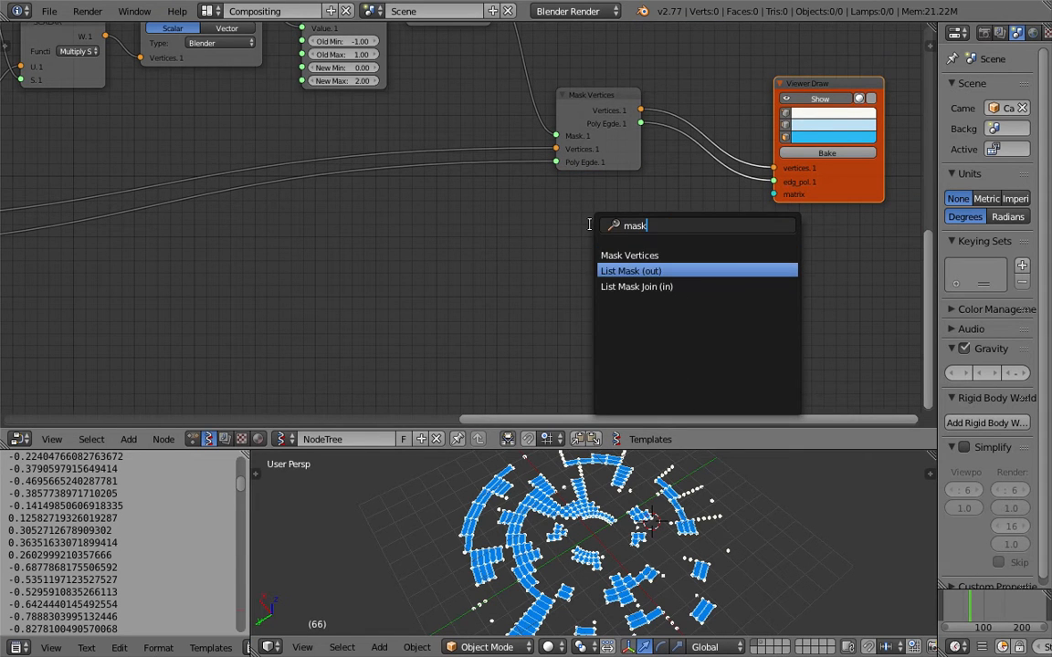
key("Return")
left_click(590, 228)
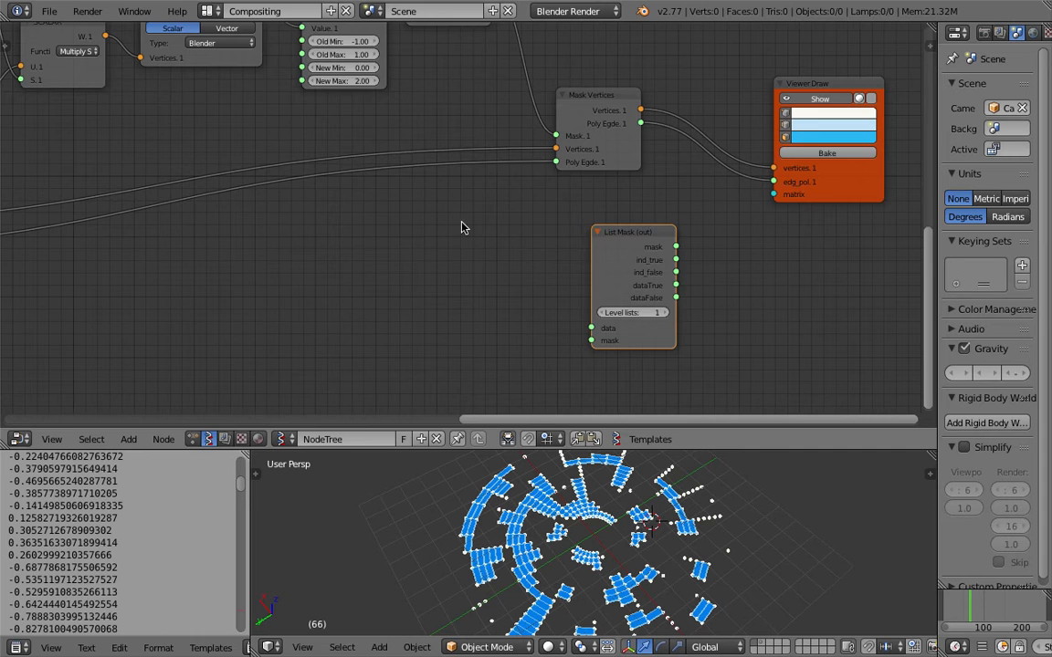
scroll(479, 199, "down", 3)
middle_click_drag(482, 195, 526, 253)
left_click_drag(614, 177, 627, 170)
scroll(382, 256, "down", 1)
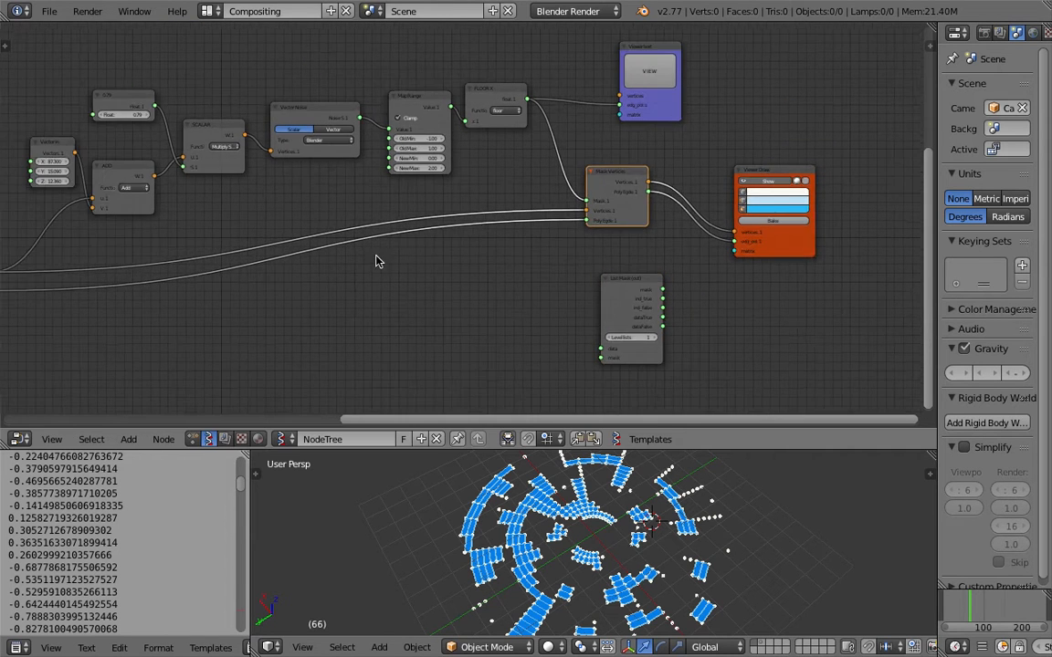
Adjust the Cylinder node's position slightly and save the file
middle_click_drag(380, 257, 634, 216)
mouse_move(199, 228)
left_mouse_down()
mouse_move(225, 227)
mouse_move(202, 231)
left_mouse_up()
key("ctrl+s")
left_click(453, 320)
middle_click_drag(314, 249, 315, 245)
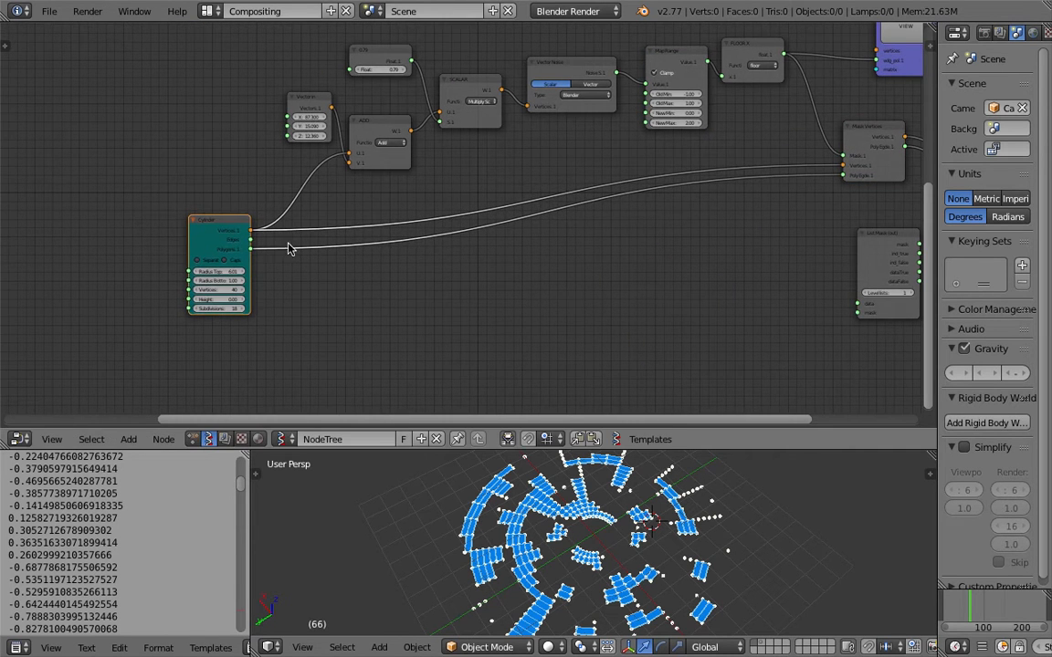
Add a UV Connection node between the Cylinder and List Mask nodes and save the file
key("shift+a")
left_click(551, 297)
type("uv")
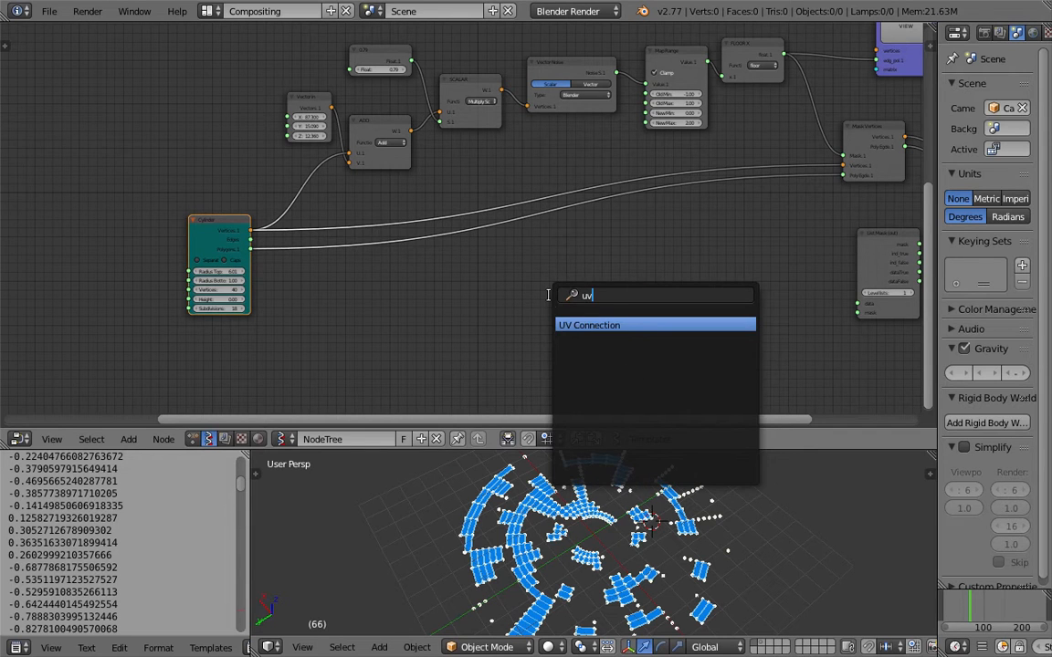
key("Return")
left_click(576, 229)
key("ctrl+s")
left_click(576, 230)
Connect the Cylinder's Vertices output to the UV Connection node's vertices input and reposition the UV Connection node
middle_click_drag(643, 592, 613, 556)
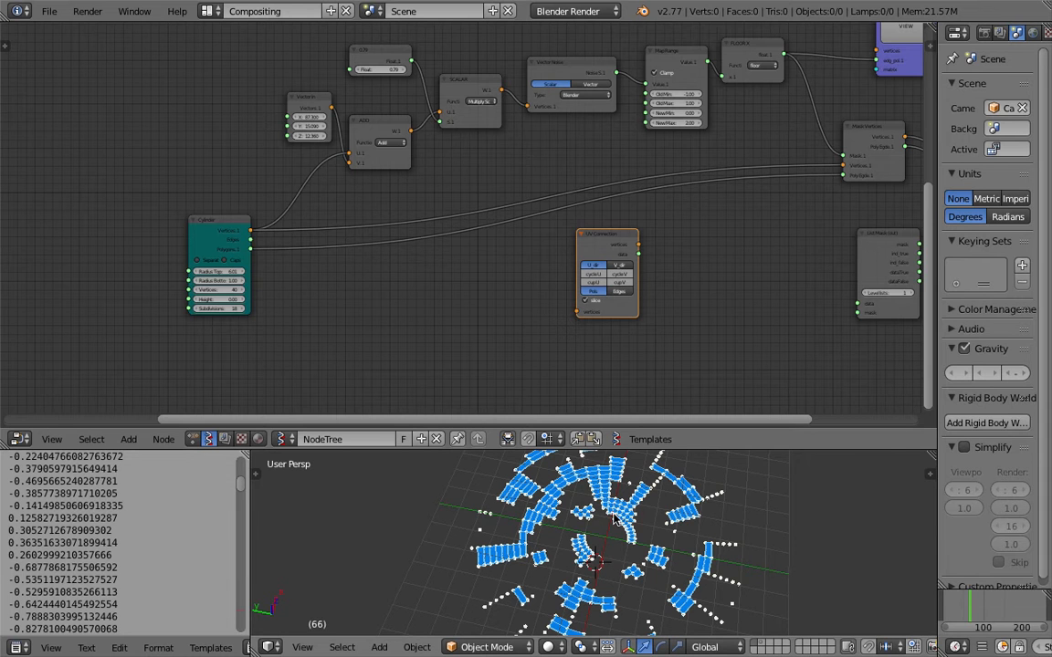
middle_click_drag(572, 542, 670, 541)
middle_click_drag(576, 530, 515, 491)
scroll(307, 225, "up", 2)
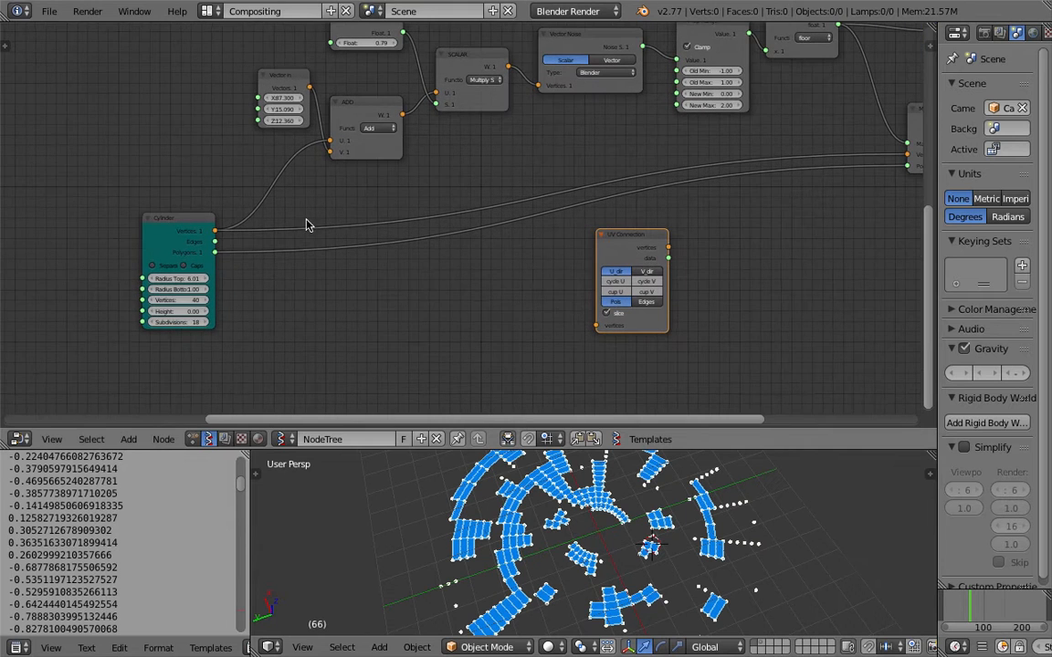
left_click_drag(217, 232, 591, 329)
middle_click_drag(660, 233, 562, 266)
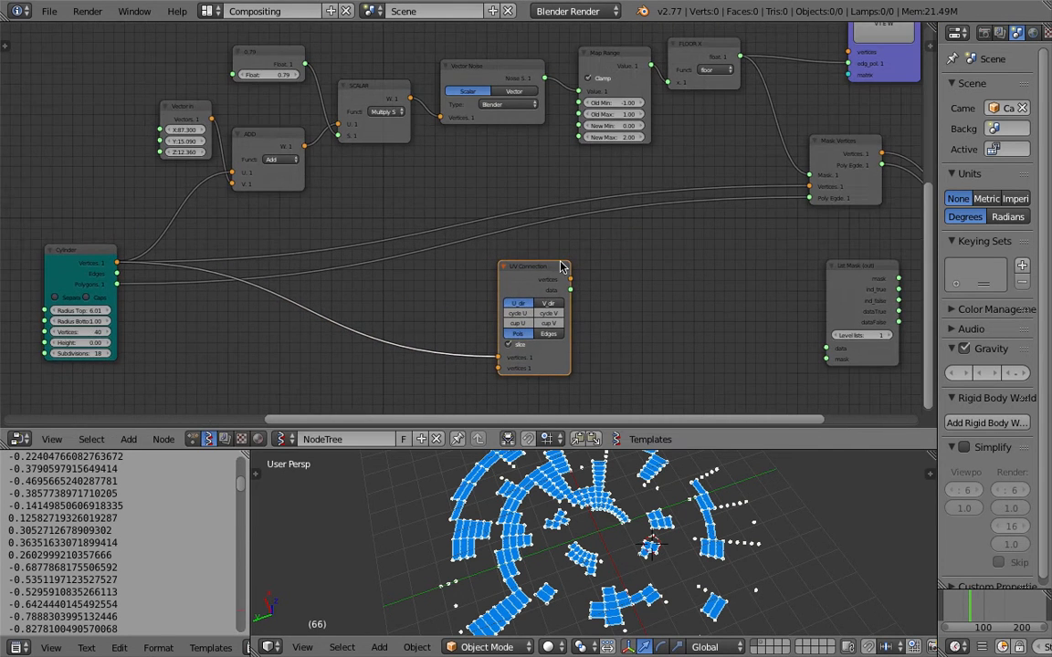
mouse_move(572, 280)
left_mouse_down()
mouse_move(610, 269)
mouse_move(572, 278)
mouse_move(581, 261)
left_mouse_up()
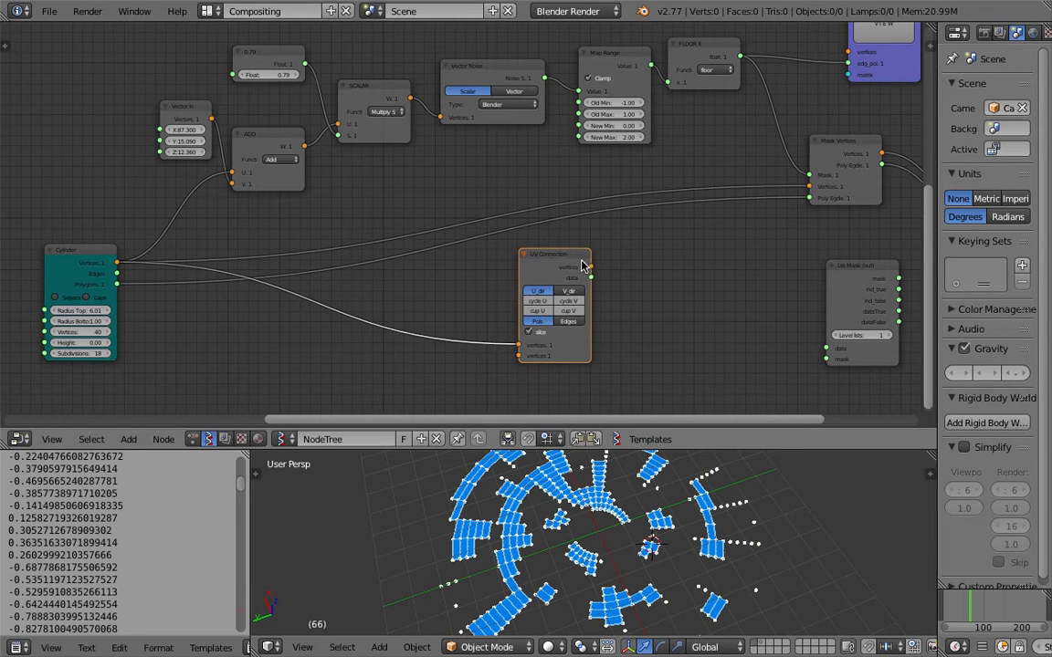
Enable Separate on the Cylinder node and connect UV Connection's vertices and data outputs to Mask Vertices' Vertices and Poly Edge inputs
left_click(71, 301)
middle_click_drag(571, 289, 550, 297)
left_click_drag(570, 279, 574, 279)
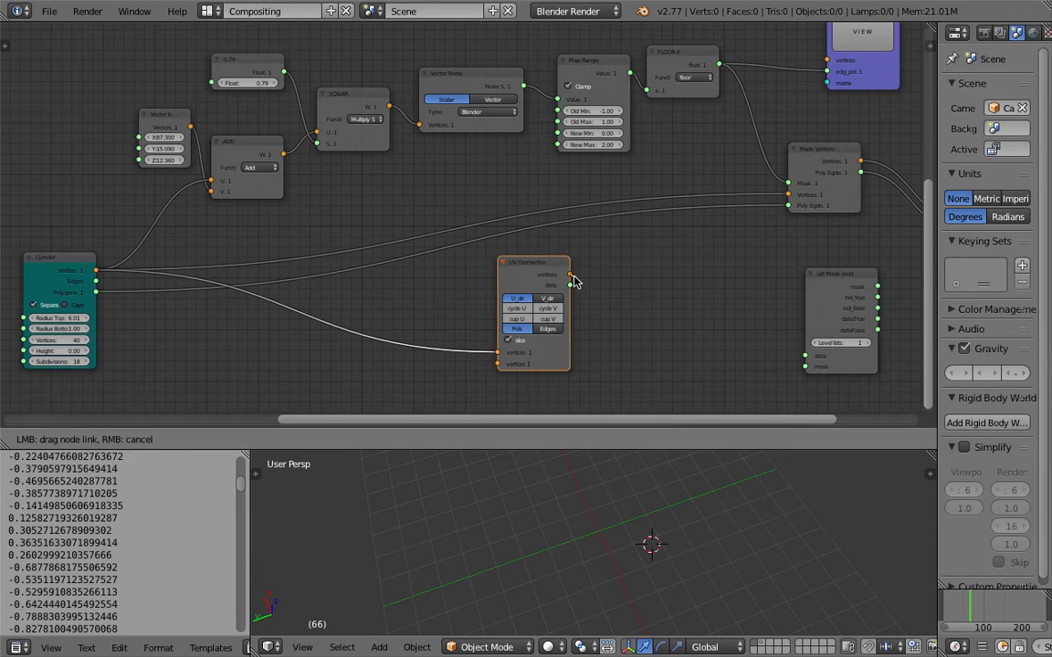
left_click_drag(787, 199, 788, 195)
left_click_drag(570, 285, 577, 292)
left_click_drag(753, 224, 788, 206)
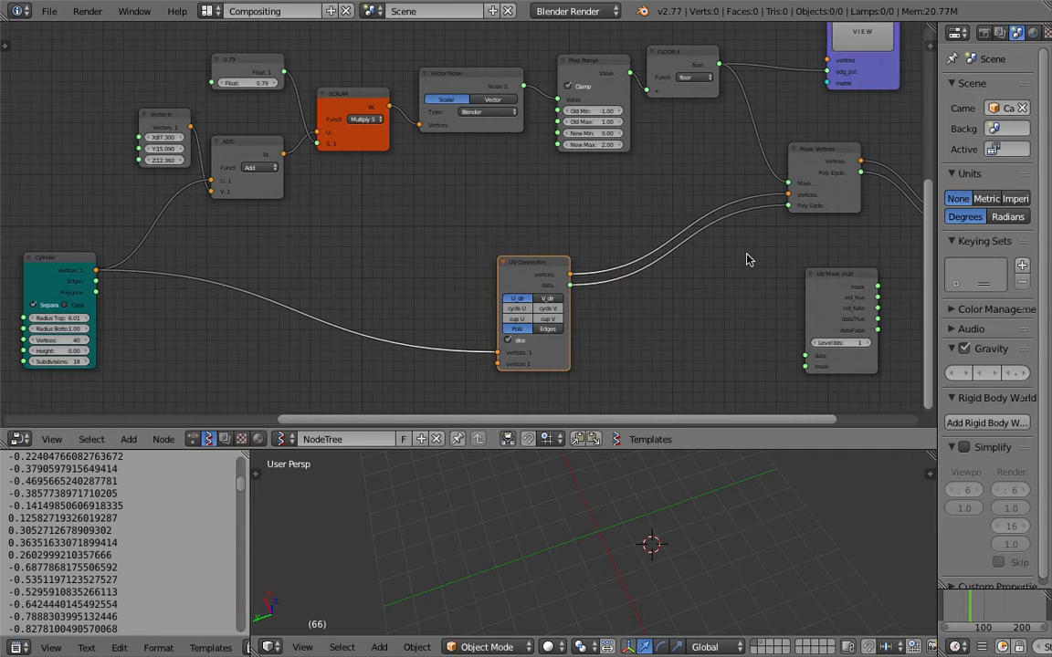
middle_click_drag(747, 259, 551, 241)
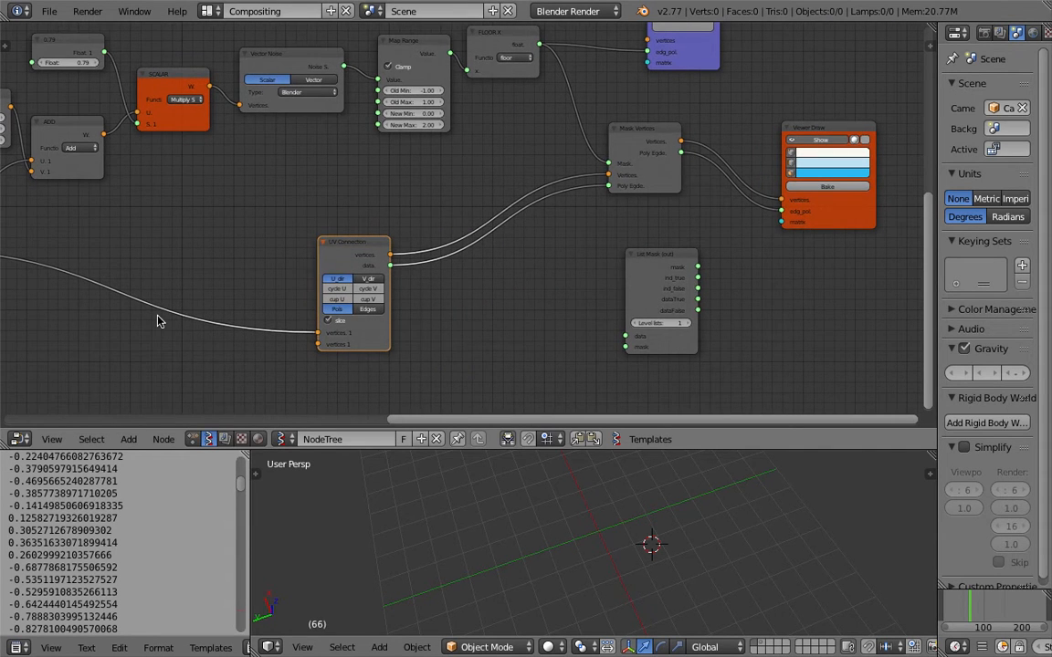
middle_click_drag(157, 321, 307, 300)
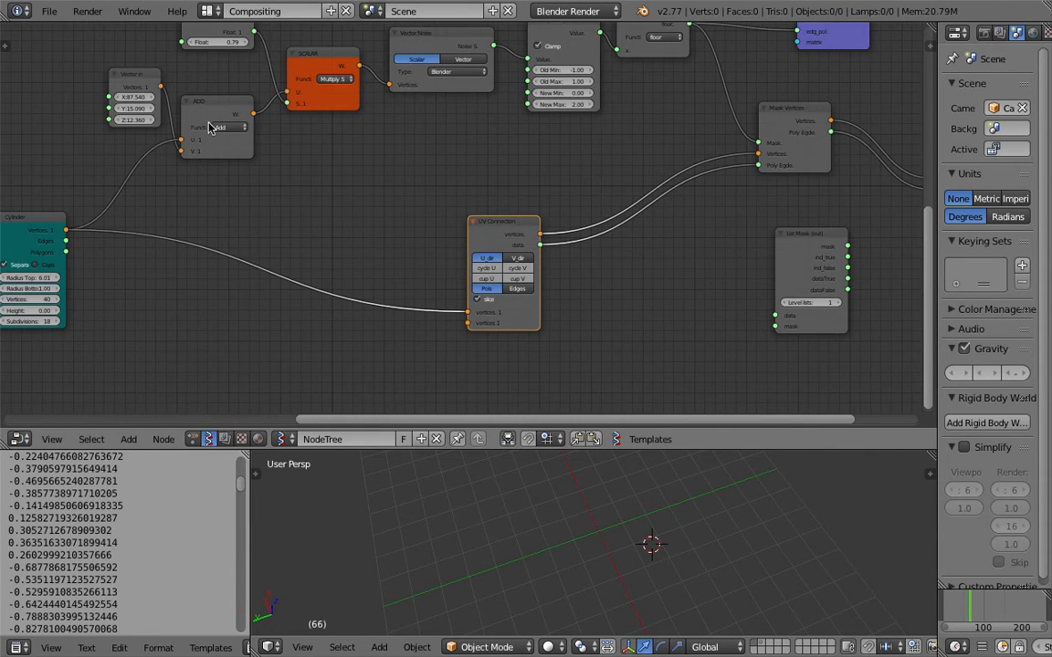
Move the UV Connection node slightly higher, turn off its slice option, and try V_dir before returning to U_dir
left_click_drag(507, 224, 526, 185)
left_click(507, 262)
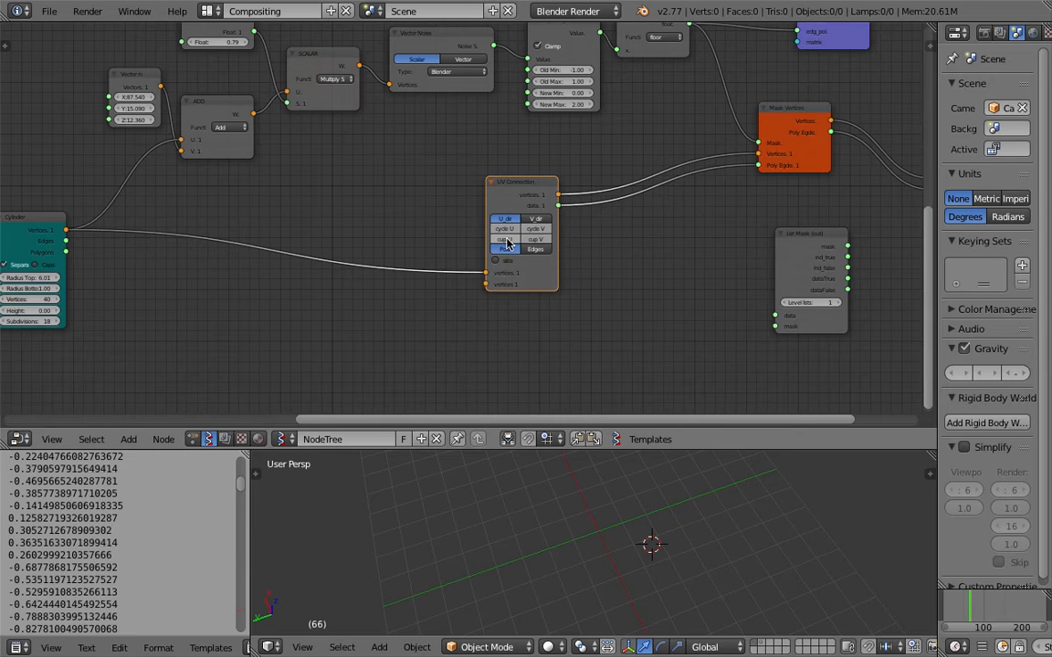
left_click(536, 219)
left_click(511, 219)
middle_click_drag(587, 188, 453, 258)
Delete the Mask Vertices node from the node tree
left_click_drag(681, 189, 666, 168)
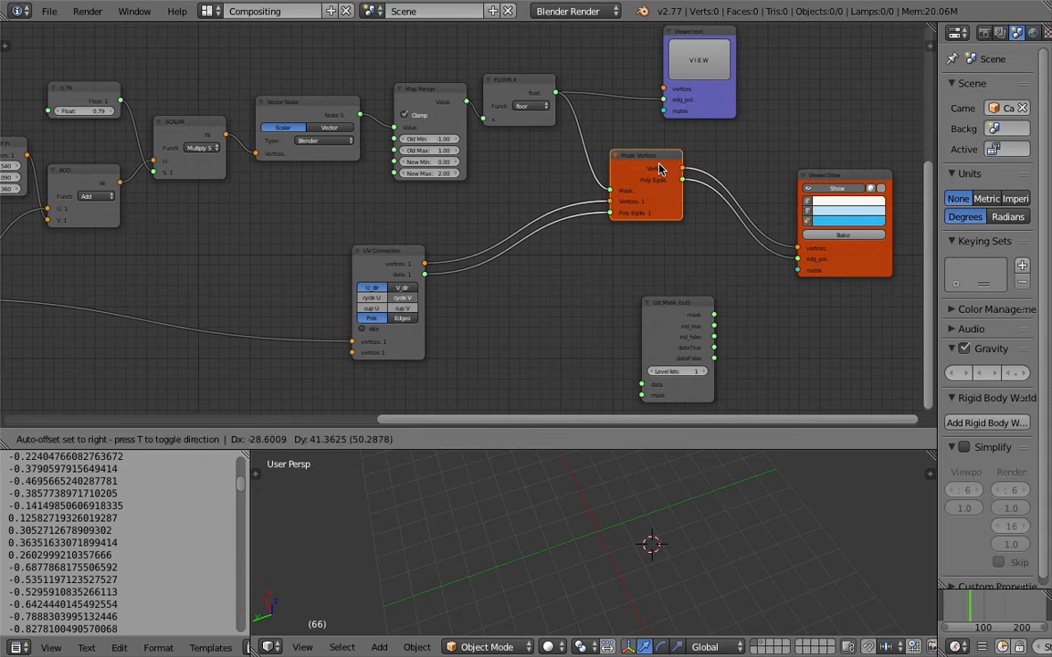
scroll(645, 170, "up", 3)
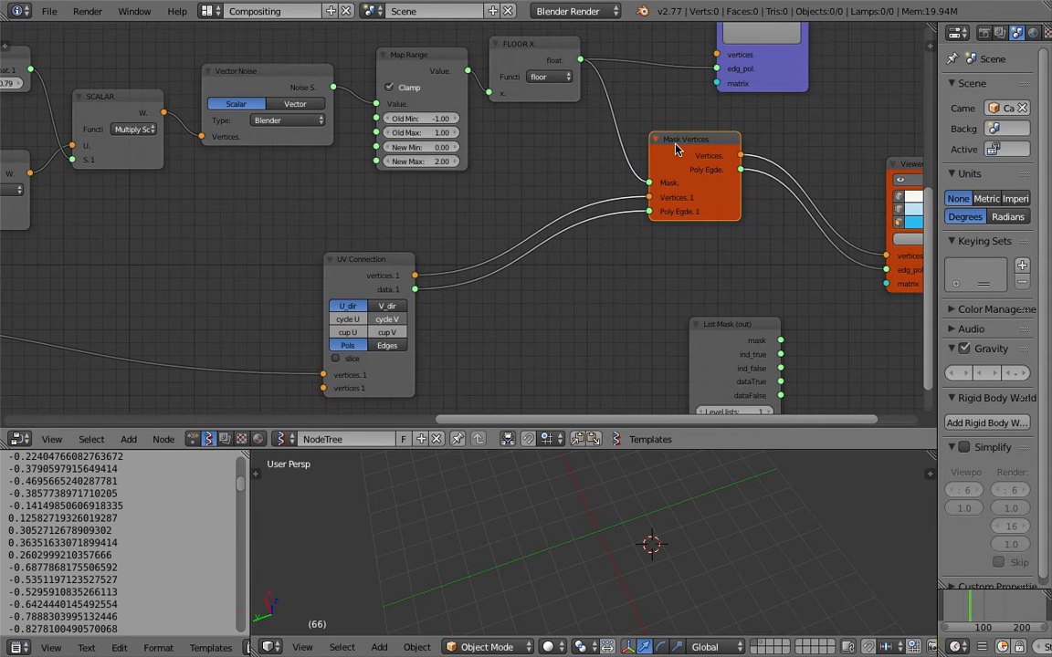
scroll(676, 149, "down", 1)
scroll(703, 186, "down", 1)
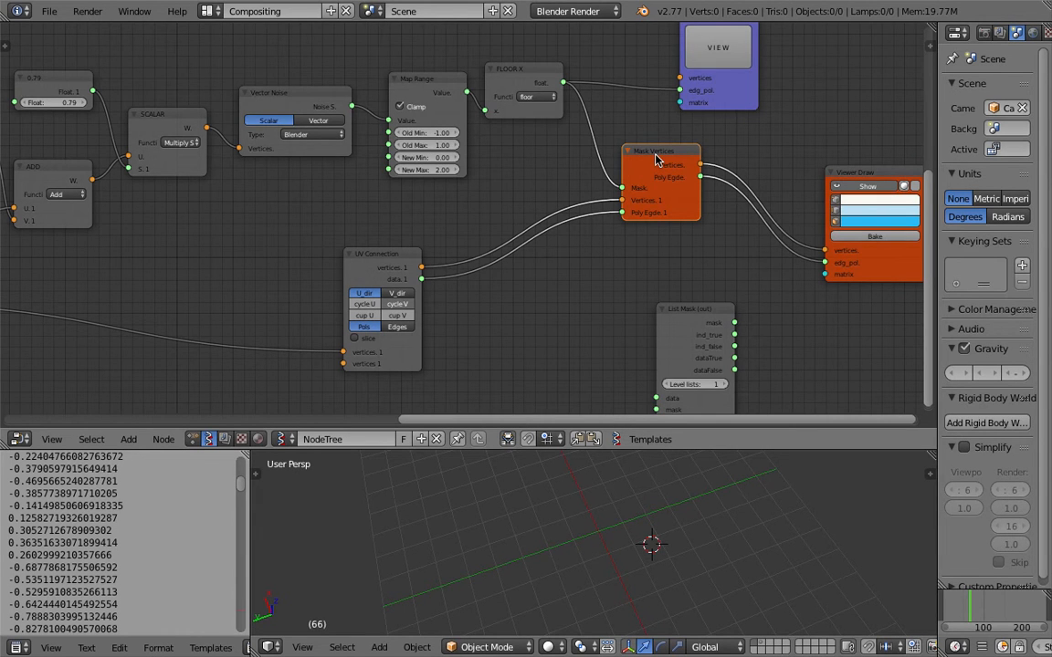
key("x")
middle_click_drag(633, 205, 629, 169)
Move the List Mask (out) node up beside the UV Connection node and tidy the spacing between them
middle_click_drag(484, 232, 514, 144)
left_click_drag(448, 143, 564, 199)
left_click_drag(722, 180, 632, 117)
scroll(584, 129, "up", 3)
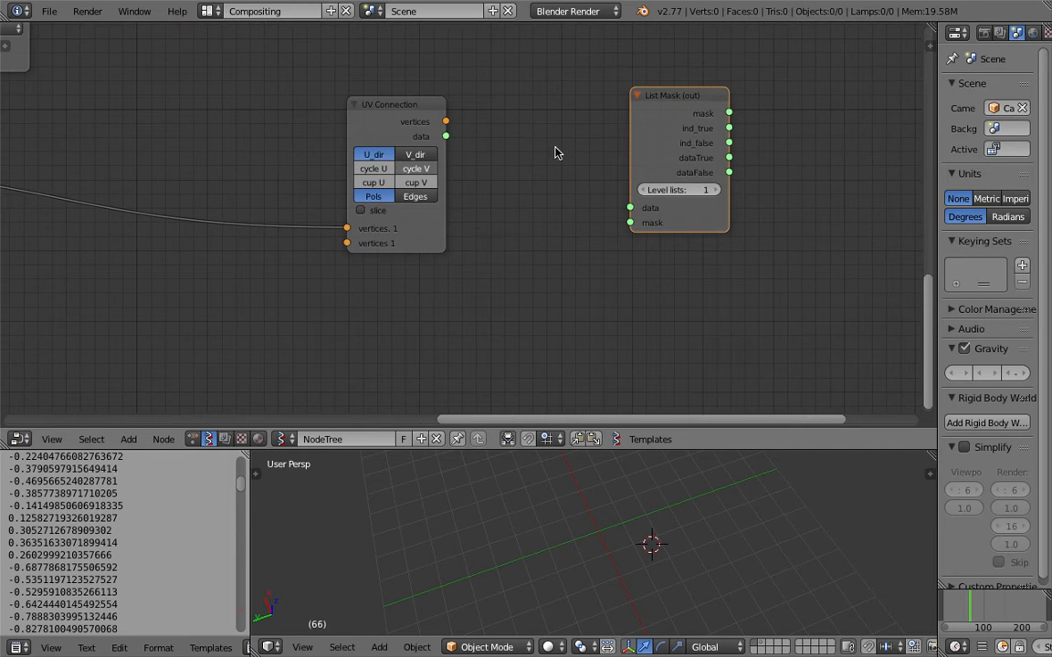
middle_click_drag(490, 200, 650, 218)
scroll(591, 221, "down", 2)
left_click_drag(104, 203, 110, 225)
left_click_drag(562, 157, 556, 131)
left_click_drag(730, 172, 665, 234)
Link the UV Connection node's vertices output to the Viewer Draw node's vertices input and save the file
middle_click_drag(564, 176, 505, 171)
left_click_drag(480, 156, 829, 169)
middle_click_drag(613, 223, 629, 207)
key("ctrl+s")
left_click(628, 204)
middle_click_drag(313, 215, 343, 211)
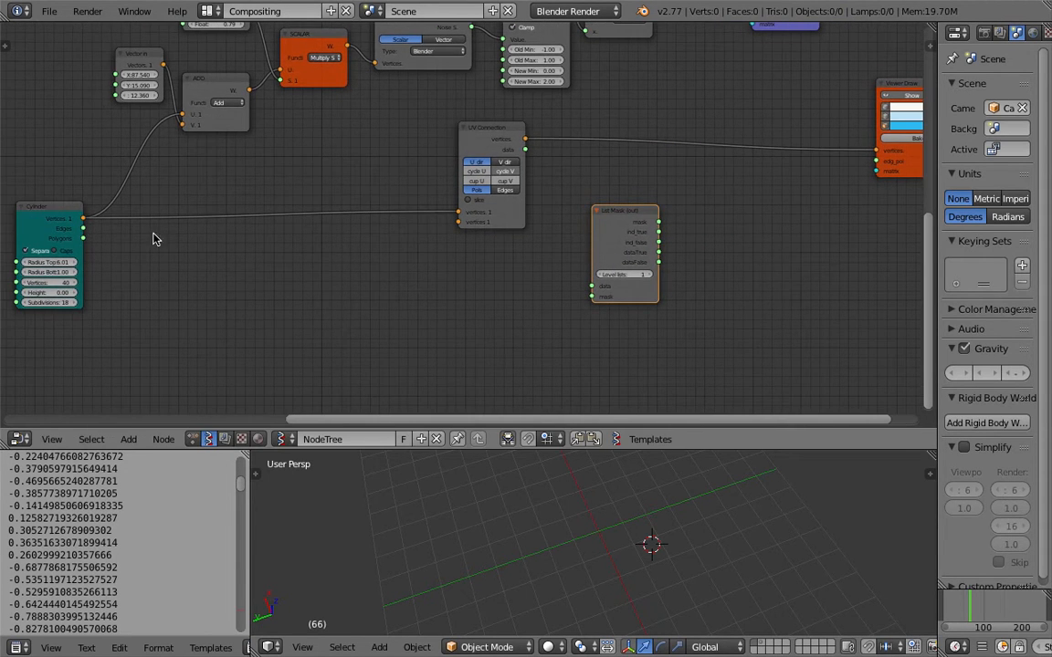
Link the Cylinder's Edges output to List Mask's data input, and List Mask's dataTrue output to Viewer Draw's edg_pol input
left_click_drag(86, 234, 592, 287)
middle_click_drag(587, 238, 535, 253)
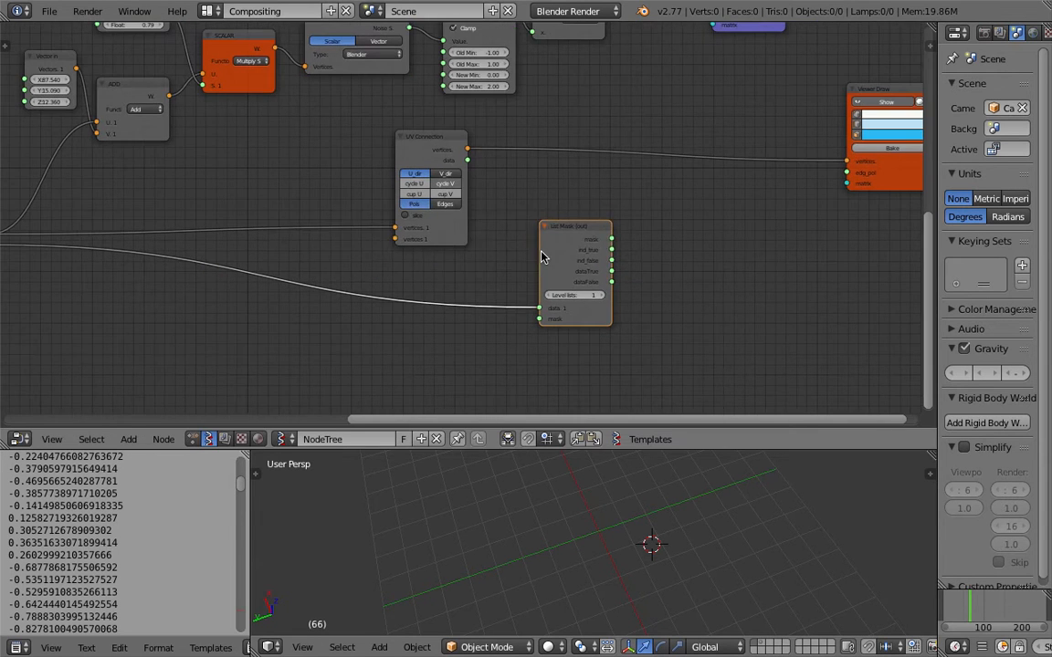
scroll(621, 250, "up", 2)
middle_click_drag(649, 279, 489, 288)
scroll(488, 288, "up", 3)
left_click_drag(486, 304, 833, 163)
Save the file with the new edge links in place
scroll(600, 235, "down", 1)
middle_click_drag(601, 235, 683, 236)
key("ctrl+s")
left_click(683, 237)
scroll(622, 227, "down", 1)
middle_click_drag(594, 242, 640, 231)
key("ctrl+s")
left_click(630, 231)
scroll(621, 231, "up", 1)
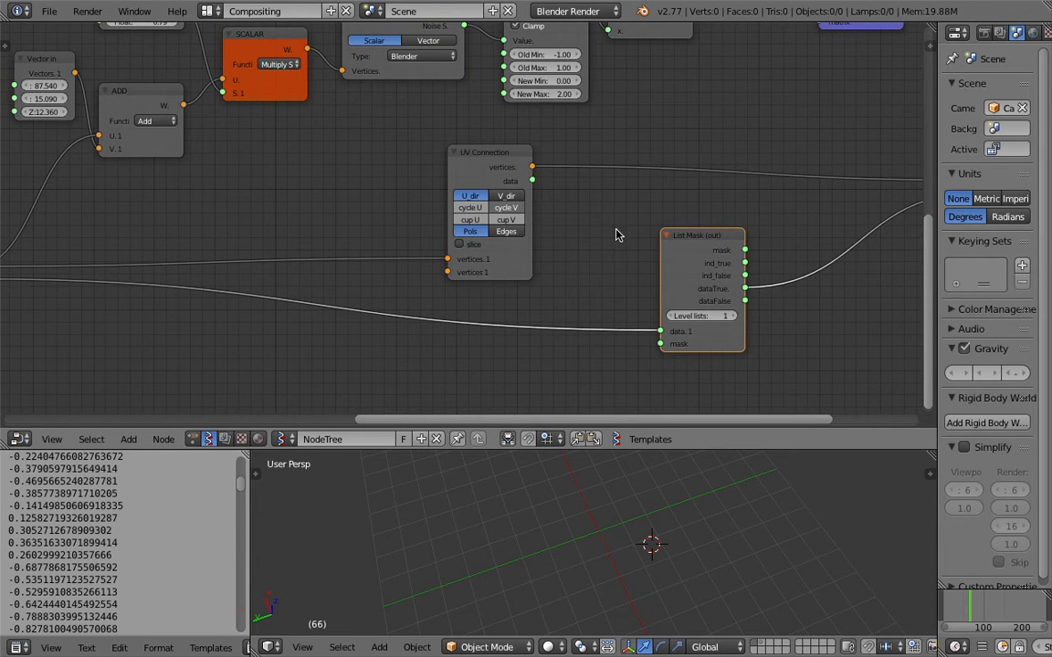
Link the FLOOR X node's float output to the List Mask node's mask input and save the file
scroll(559, 202, "down", 1)
middle_click_drag(558, 202, 591, 247)
left_click_drag(589, 83, 572, 78)
left_click_drag(689, 73, 663, 369)
left_click_drag(692, 280, 686, 255)
key("ctrl+s")
left_click(688, 262)
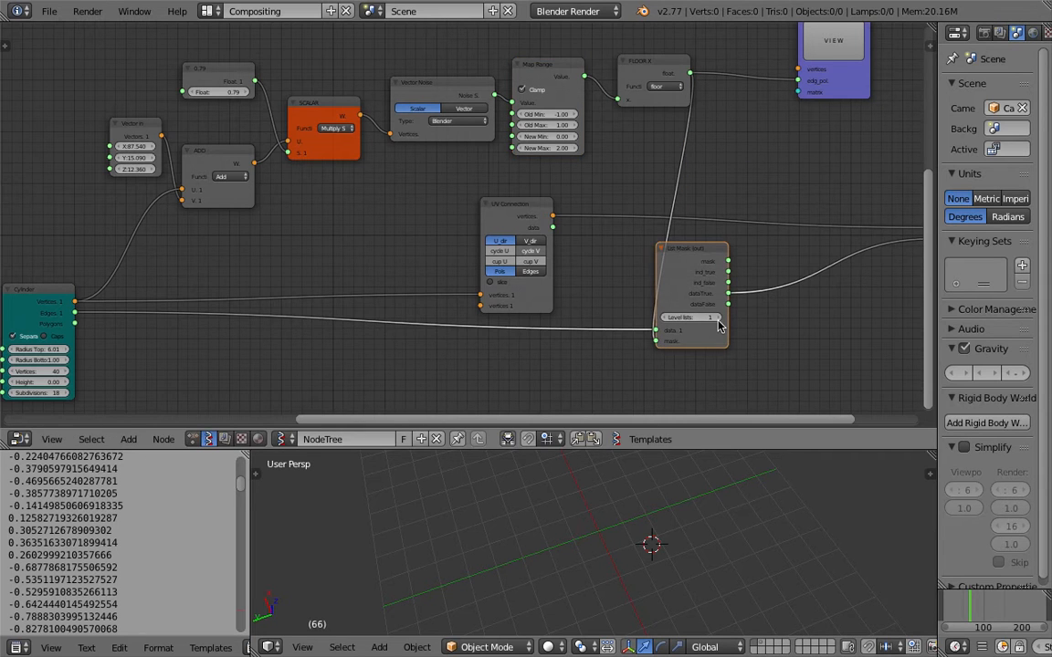
Turn on slice in the UV Connection node, try other List Mask levels before returning to 1, and save the file
left_click(716, 317)
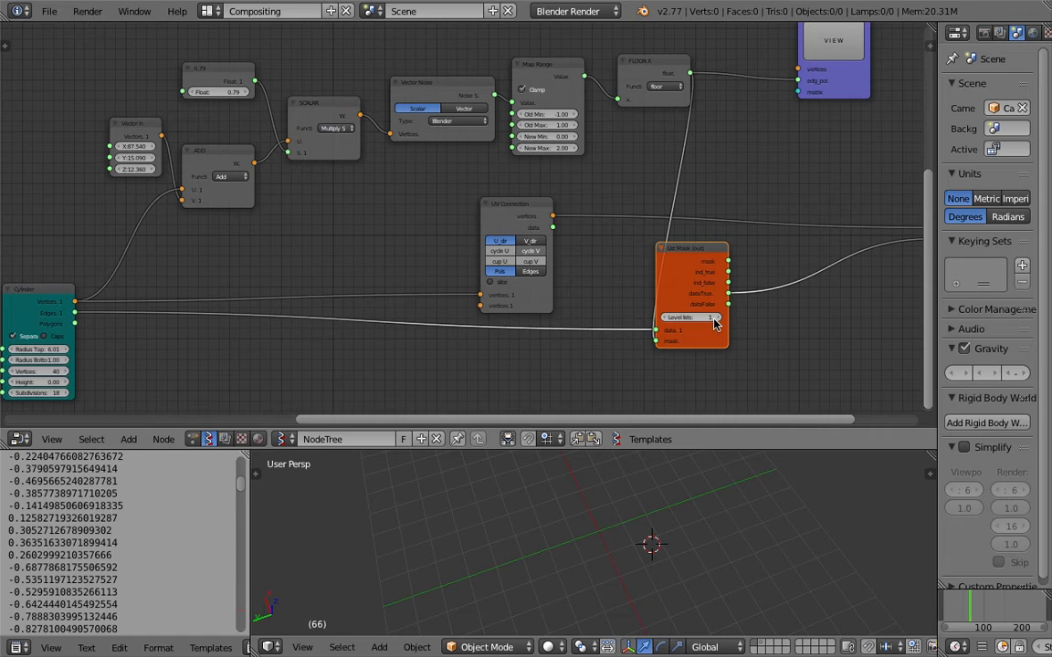
scroll(601, 289, "up", 1)
left_click(513, 288)
left_click(736, 324)
left_click(685, 325)
scroll(625, 285, "down", 1)
middle_click_drag(621, 286, 674, 266)
key("ctrl+s")
left_click(674, 265)
Set the Vector in node's values to X 87.900, Y 15.420 and Z 12.600
left_click(295, 145)
left_click(215, 113)
mouse_move(214, 132)
left_mouse_down()
mouse_move(224, 131)
mouse_move(220, 152)
left_mouse_up()
Try V_dir in the UV Connection node and return to U_dir
scroll(433, 214, "up", 2)
middle_click_drag(440, 216, 359, 216)
scroll(410, 214, "up", 1)
left_click(530, 221)
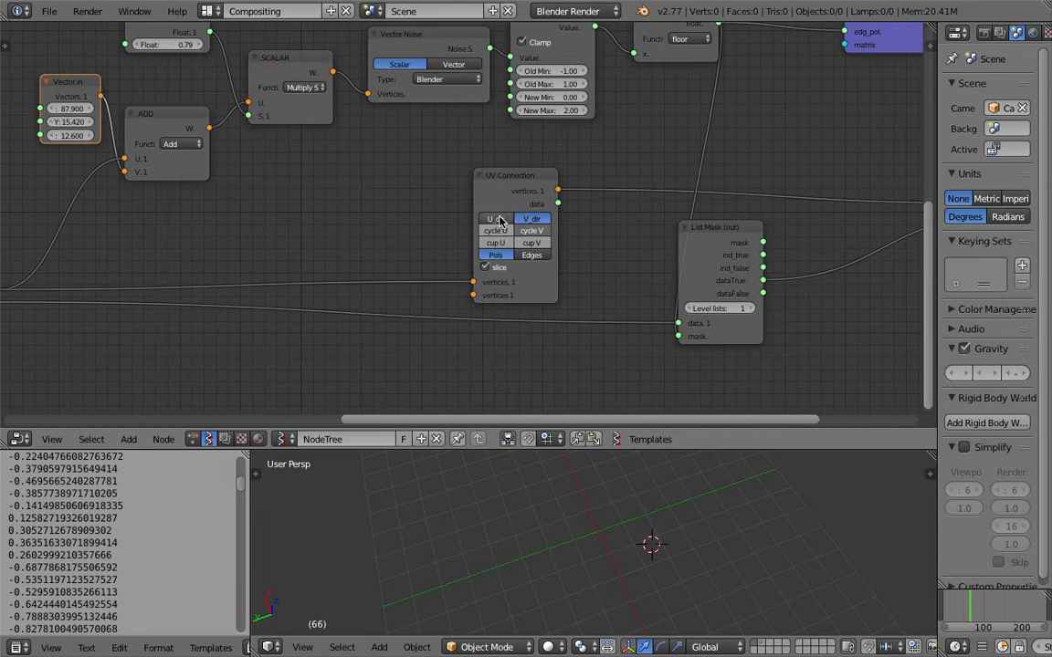
left_click(501, 221)
middle_click_drag(549, 249, 375, 257)
scroll(589, 254, "down", 2)
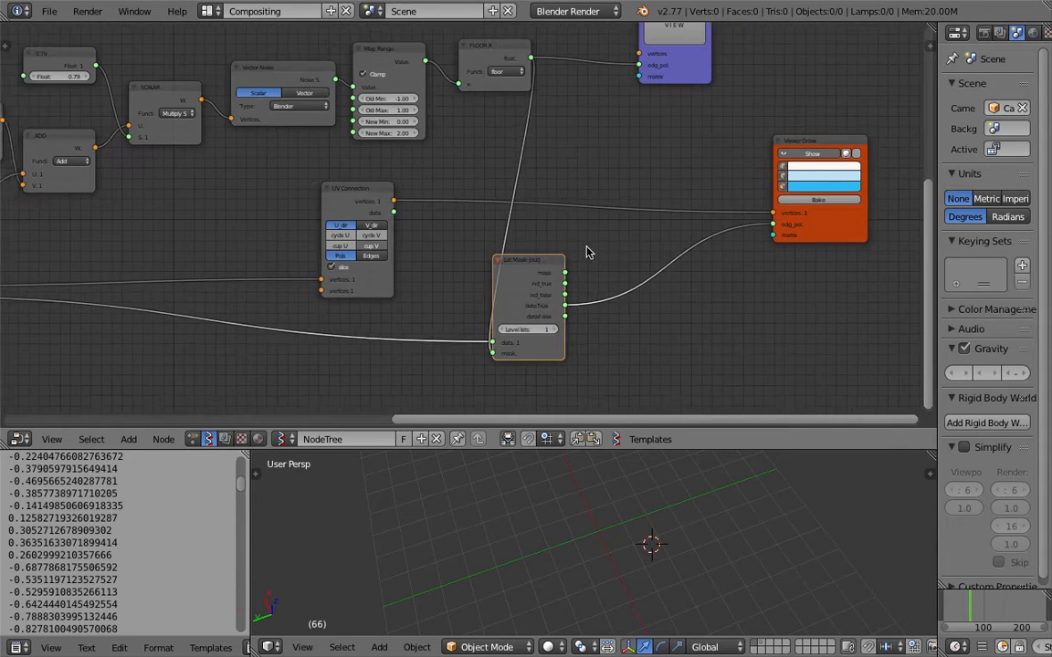
Reposition the UV Connection and List Mask nodes to space out the layout, and save the file
middle_click_drag(554, 182, 573, 156)
left_click(382, 158)
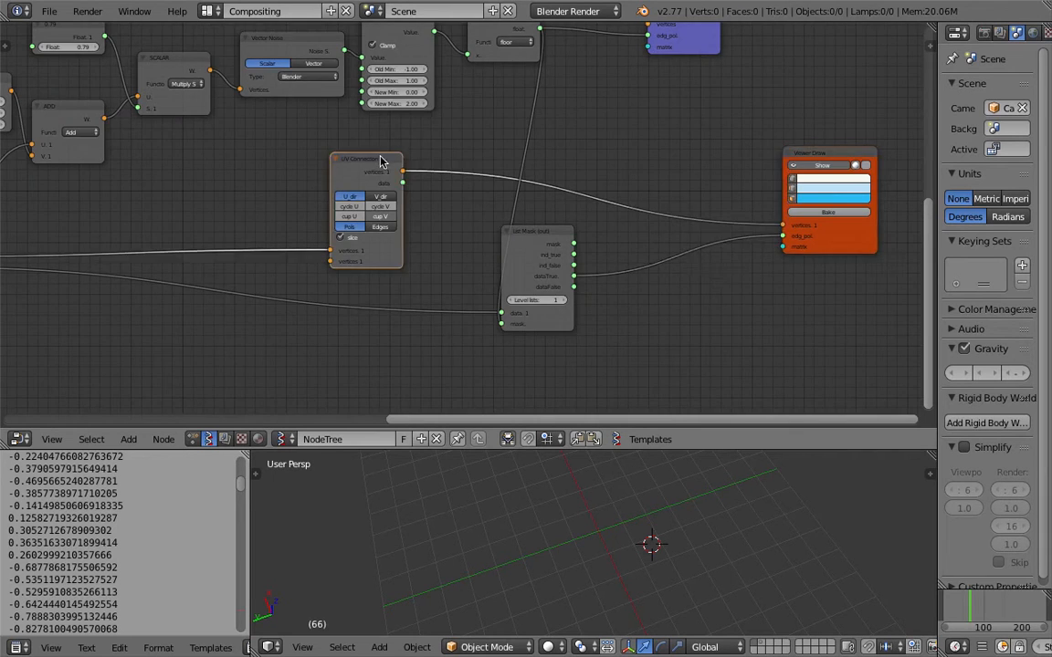
middle_click_drag(252, 171, 469, 168)
scroll(470, 168, "down", 2)
left_click_drag(545, 162, 504, 170)
scroll(510, 162, "up", 2)
middle_click_drag(513, 169, 443, 167)
scroll(570, 190, "down", 1)
left_click_drag(639, 232, 720, 276)
key("ctrl+s")
left_click(653, 267)
Move the Cylinder node away from the ADD node to make room between them
middle_click_drag(633, 246, 562, 229)
middle_click_drag(445, 225, 424, 203)
left_click_drag(430, 182, 407, 175)
middle_click_drag(248, 236, 339, 239)
left_click_drag(135, 265, 116, 274)
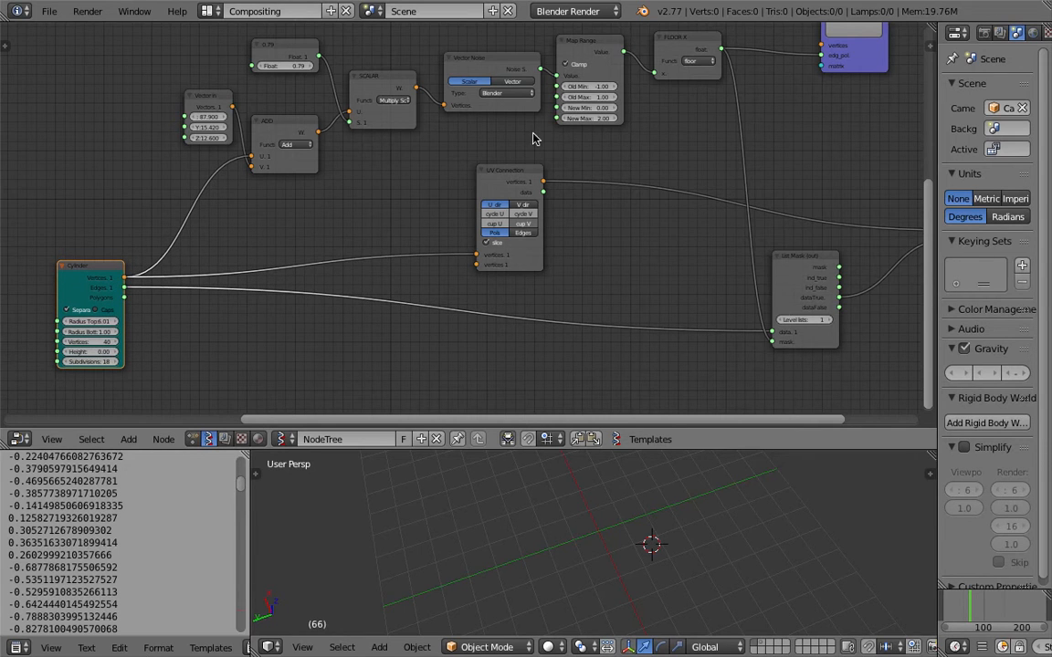
middle_click_drag(108, 279, 160, 265)
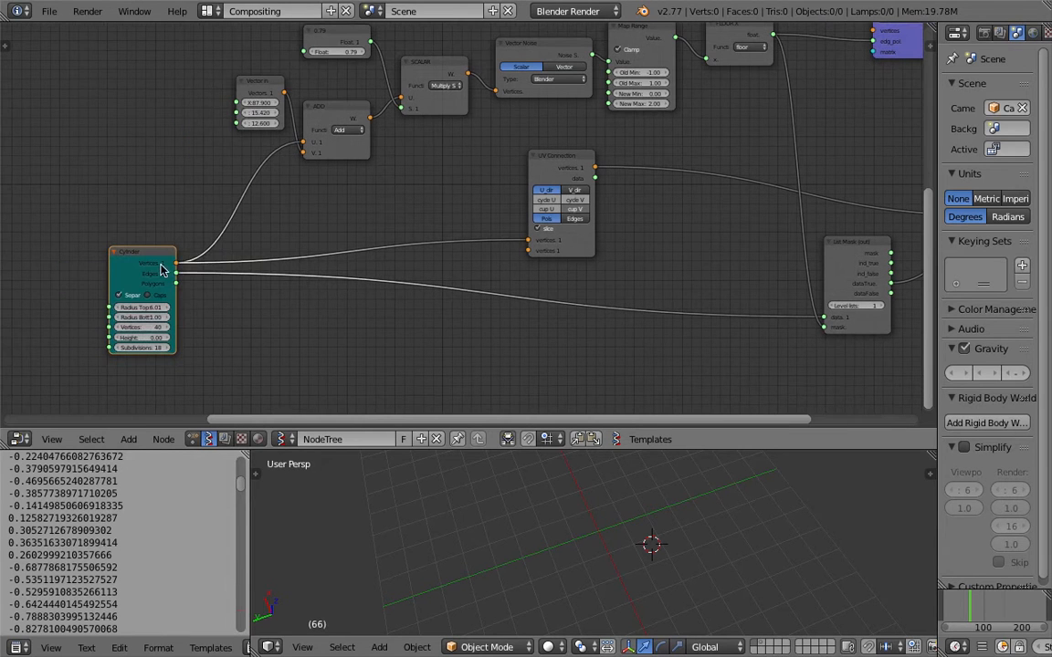
left_click_drag(168, 261, 137, 276)
Add a List Length node near the Cylinder and link the Cylinder's Edges output to its Data input
key("space")
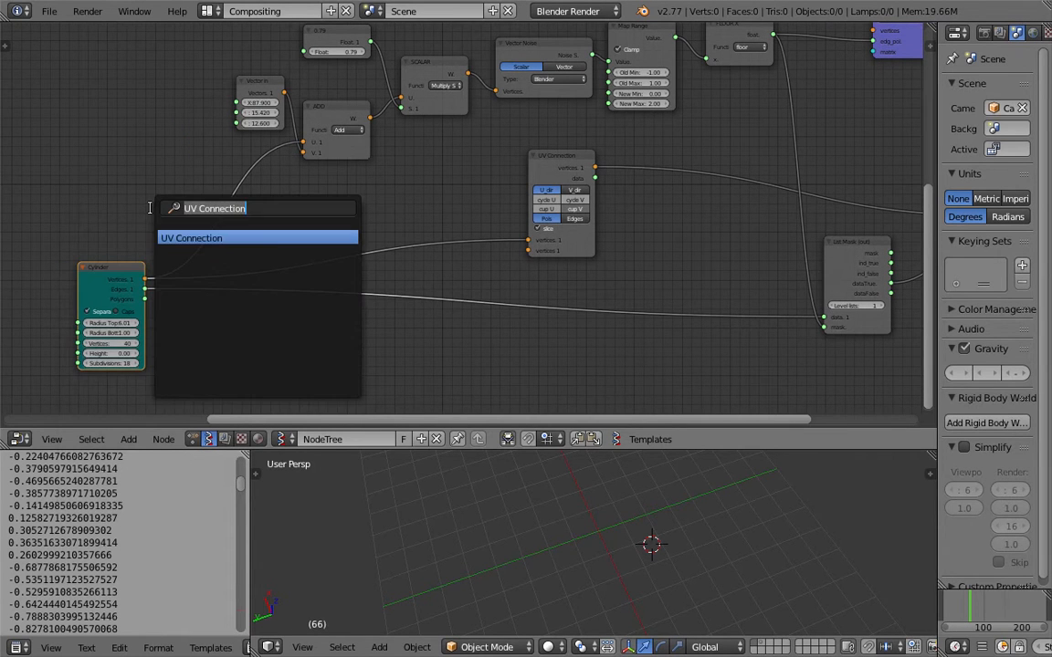
type("list l")
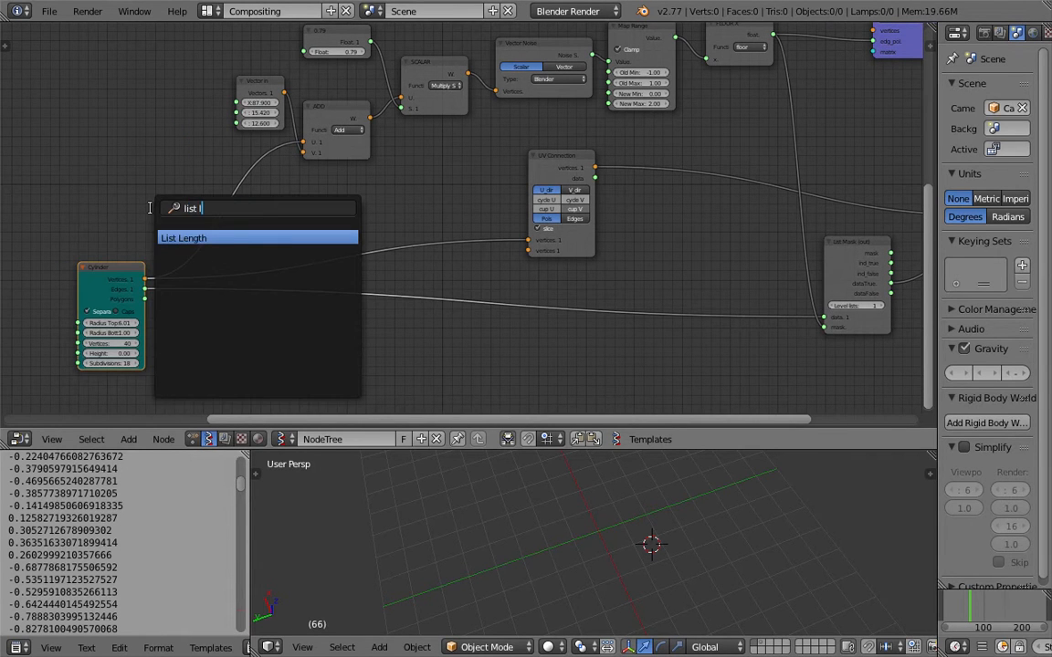
key("Return")
left_click(281, 195)
left_click_drag(145, 279, 317, 208)
left_click_drag(264, 230, 145, 289)
left_click_drag(334, 205, 312, 199)
scroll(325, 197, "up", 1)
middle_click_drag(329, 197, 364, 252)
scroll(378, 194, "up", 1)
middle_click_drag(426, 227, 387, 240)
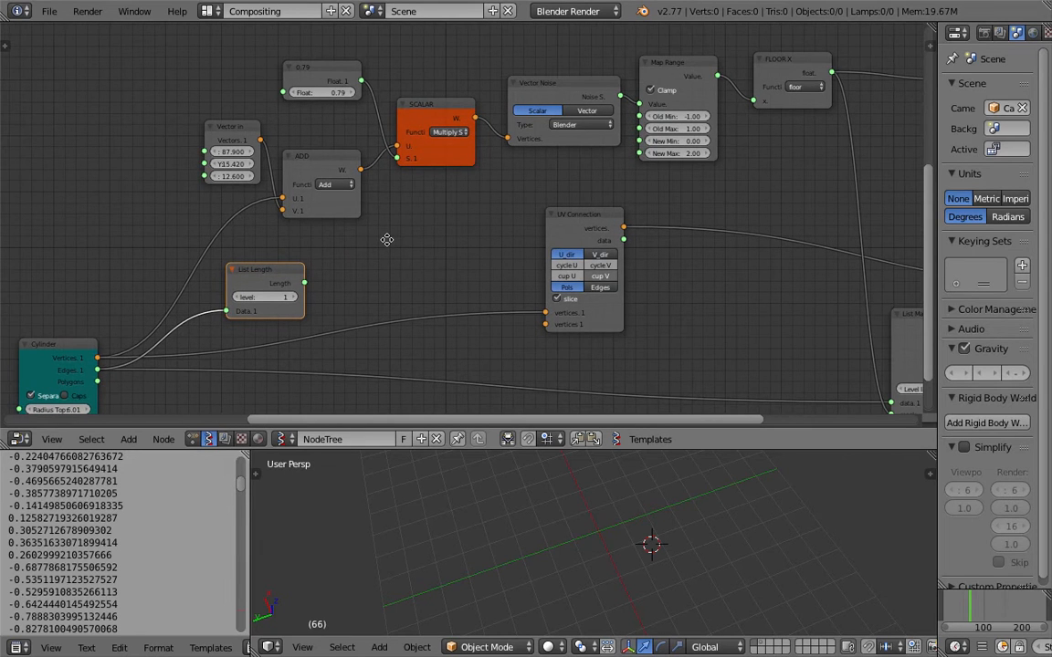
Set the List Length level to 2 and place the node above the Cylinder, clear of the ADD node
left_click_drag(270, 277, 292, 260)
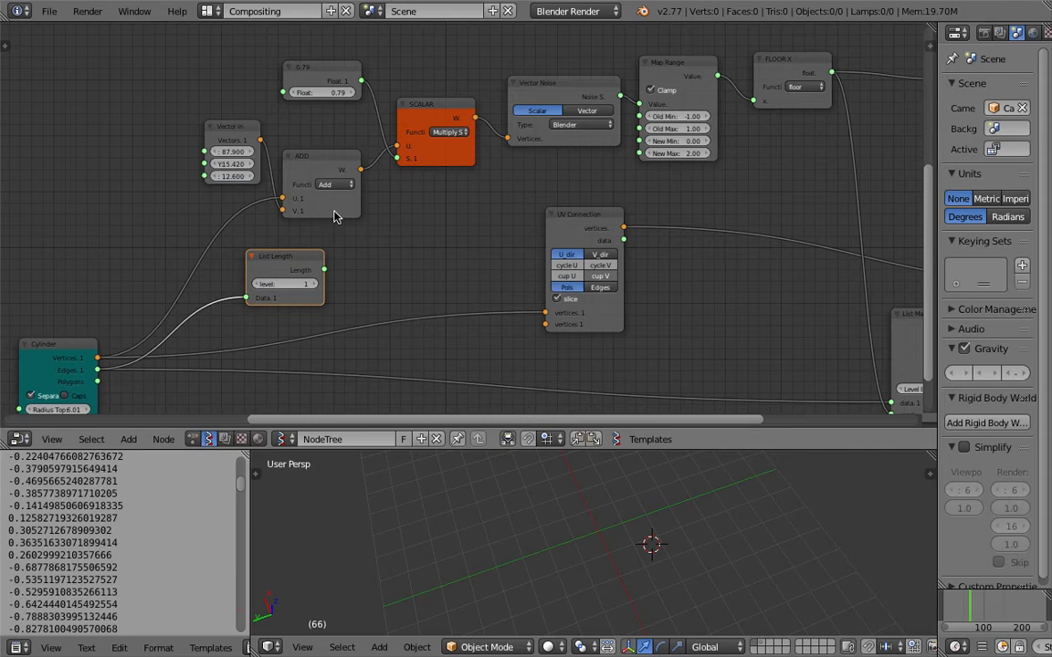
left_click_drag(333, 211, 343, 214)
left_click_drag(273, 257, 164, 230)
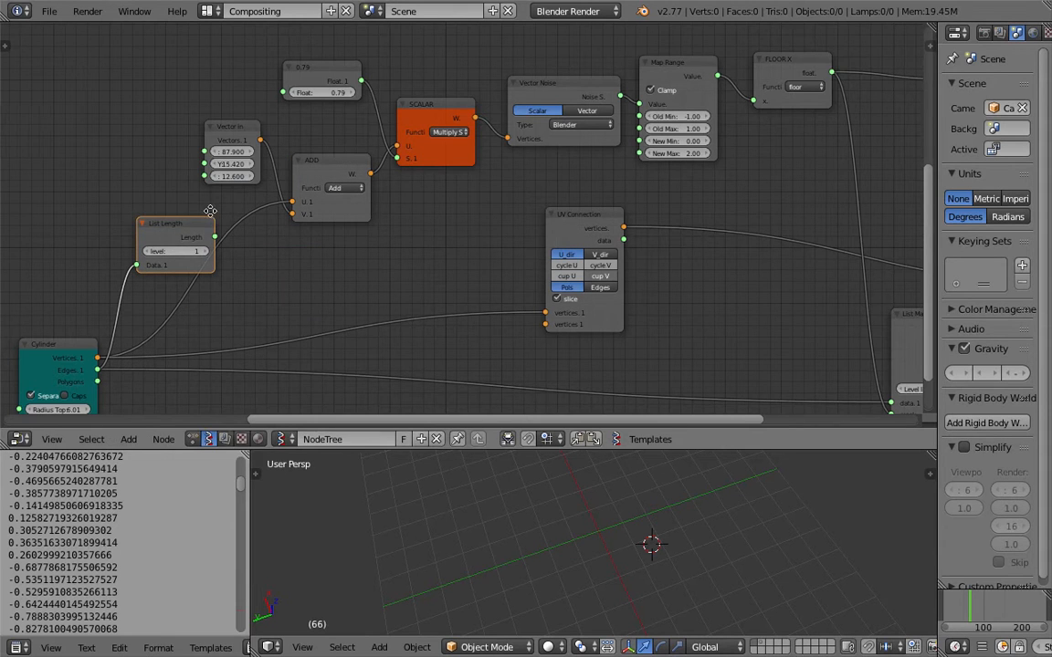
middle_click_drag(196, 222, 238, 221)
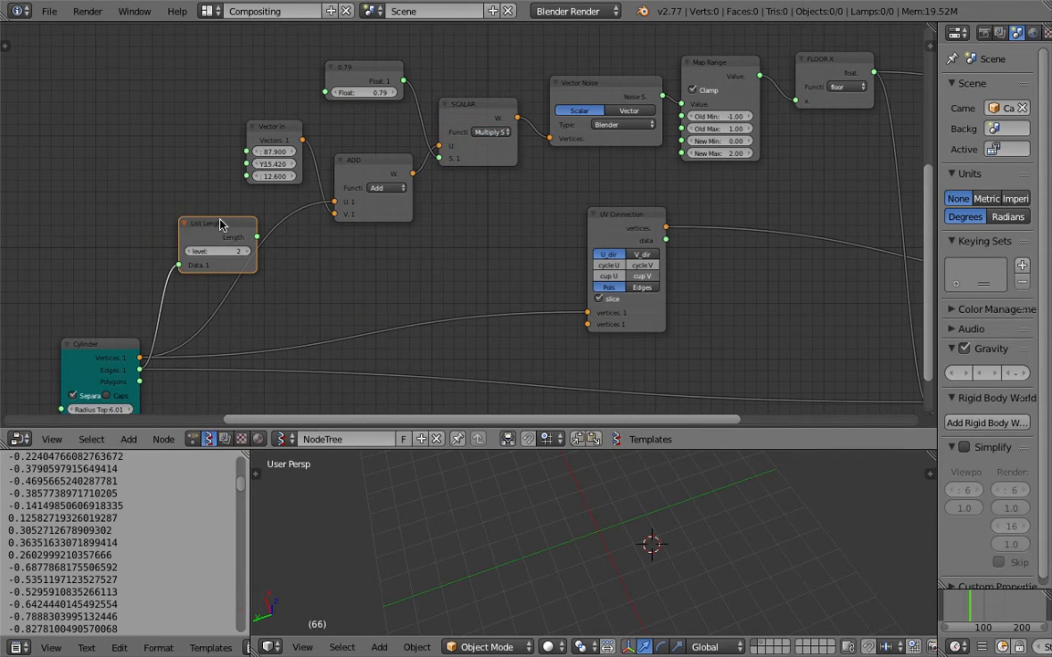
left_click_drag(220, 224, 202, 226)
scroll(226, 229, "up", 1)
middle_click_drag(228, 228, 246, 177)
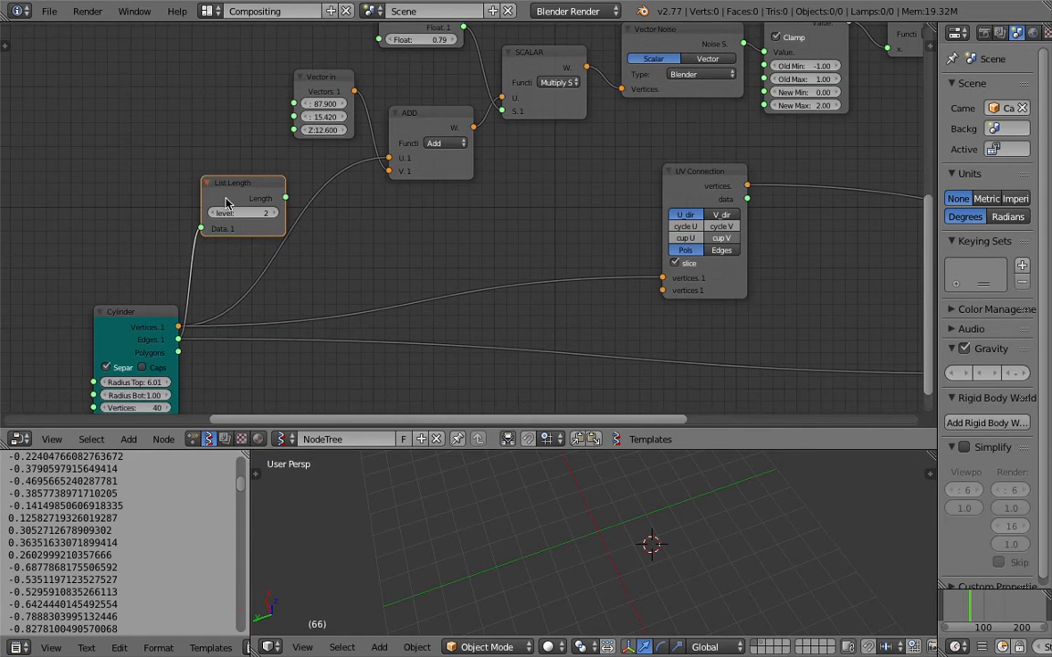
left_click_drag(153, 309, 106, 303)
middle_click_drag(250, 190, 246, 196)
left_click_drag(253, 191, 217, 190)
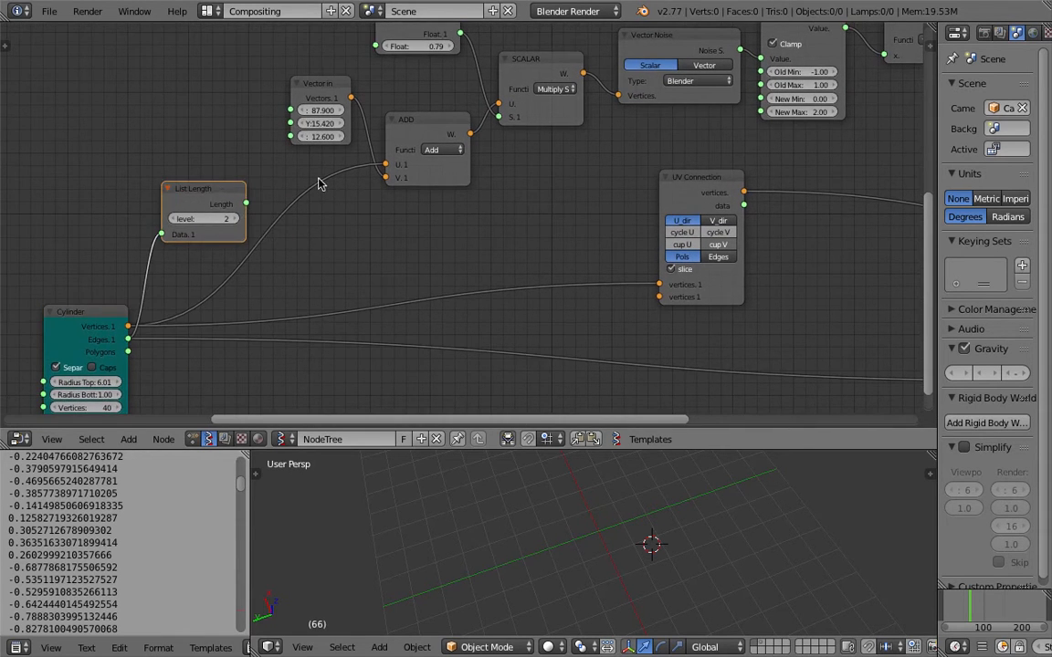
Rearrange the nodes along the chain, moving the List Mask node closer to the UV Connection node
middle_click_drag(354, 192, 304, 253)
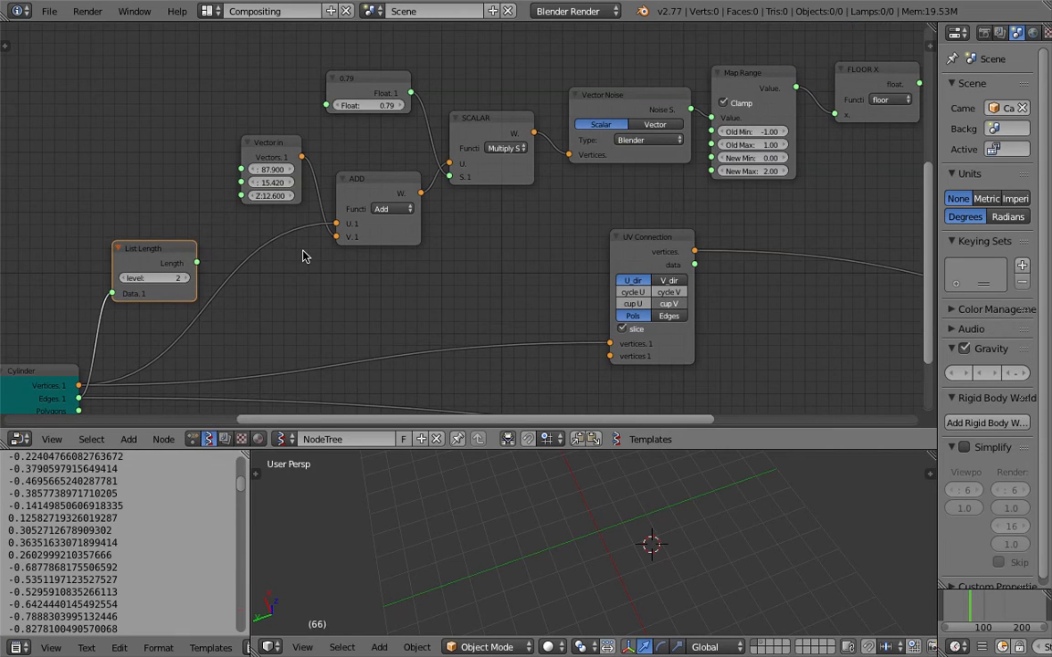
scroll(307, 251, "down", 1)
middle_click_drag(440, 240, 403, 217)
middle_click_drag(498, 226, 440, 190)
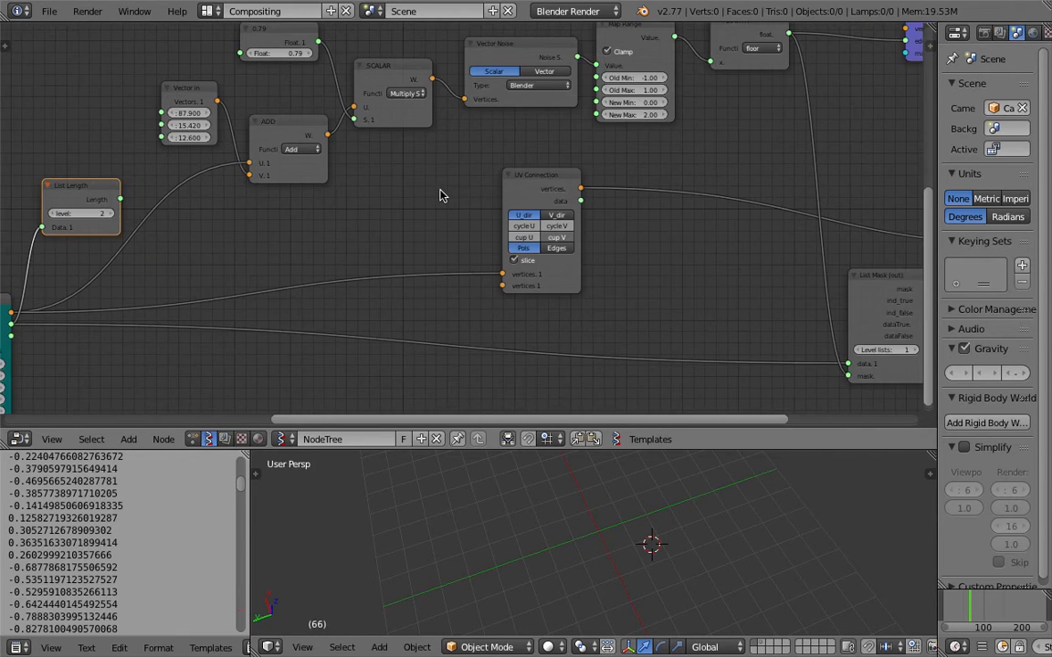
mouse_move(558, 189)
middle_mouse_down()
mouse_move(420, 156)
mouse_move(312, 149)
middle_mouse_up()
left_click_drag(224, 109, 256, 105)
middle_click_drag(313, 137, 467, 126)
left_click_drag(697, 188, 638, 196)
scroll(636, 200, "down", 2)
middle_click_drag(585, 144, 565, 205)
left_click_drag(645, 294, 664, 284)
middle_click_drag(503, 241, 578, 200)
scroll(543, 212, "down", 1)
left_click_drag(776, 228, 720, 222)
Delete the List Length node
middle_click_drag(172, 225, 310, 241)
left_click(285, 160)
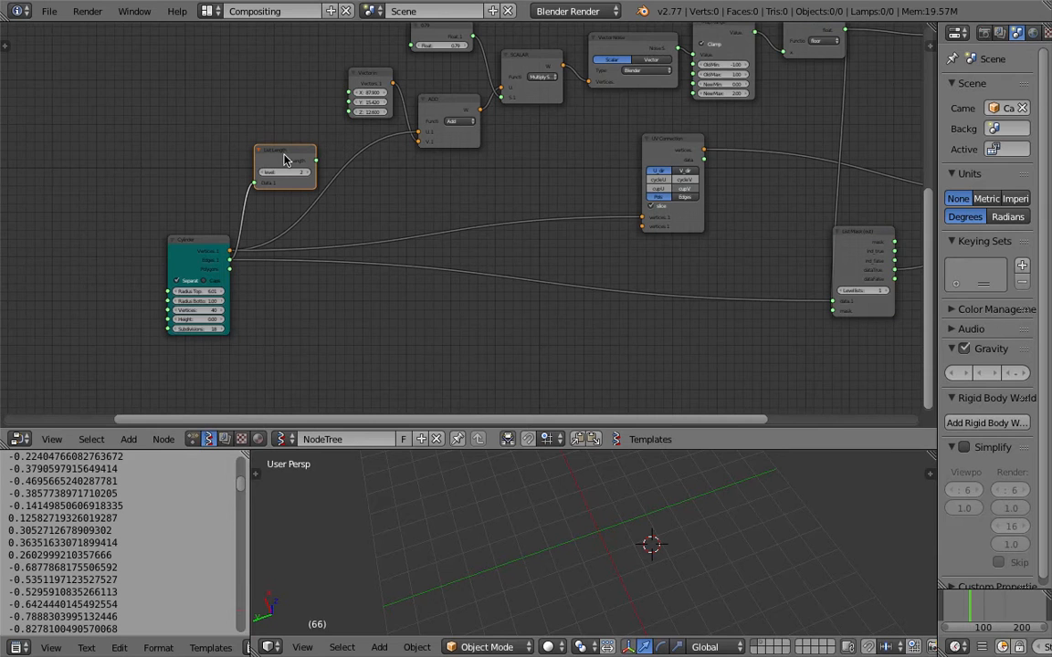
key("ctrl+x")
scroll(250, 228, "up", 1)
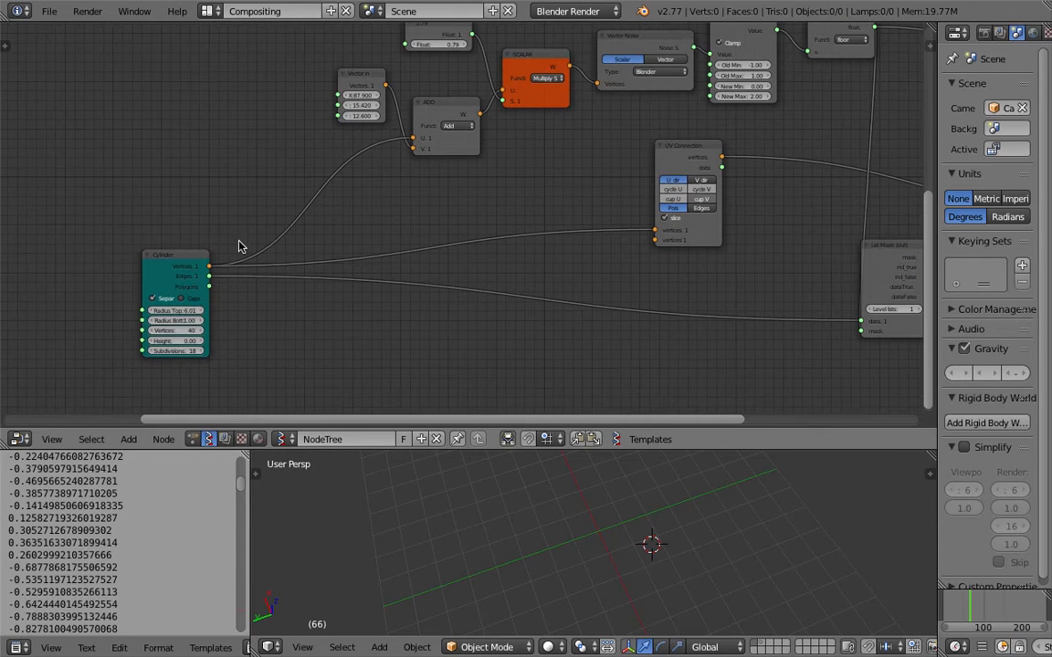
Move the Cylinder node close beneath the ADD node and reposition the UV Connection node
left_click_drag(212, 264, 394, 150)
middle_click_drag(415, 167, 328, 171)
middle_click_drag(434, 196, 359, 199)
scroll(503, 178, "up", 1)
left_click_drag(532, 155, 516, 155)
scroll(593, 185, "down", 1)
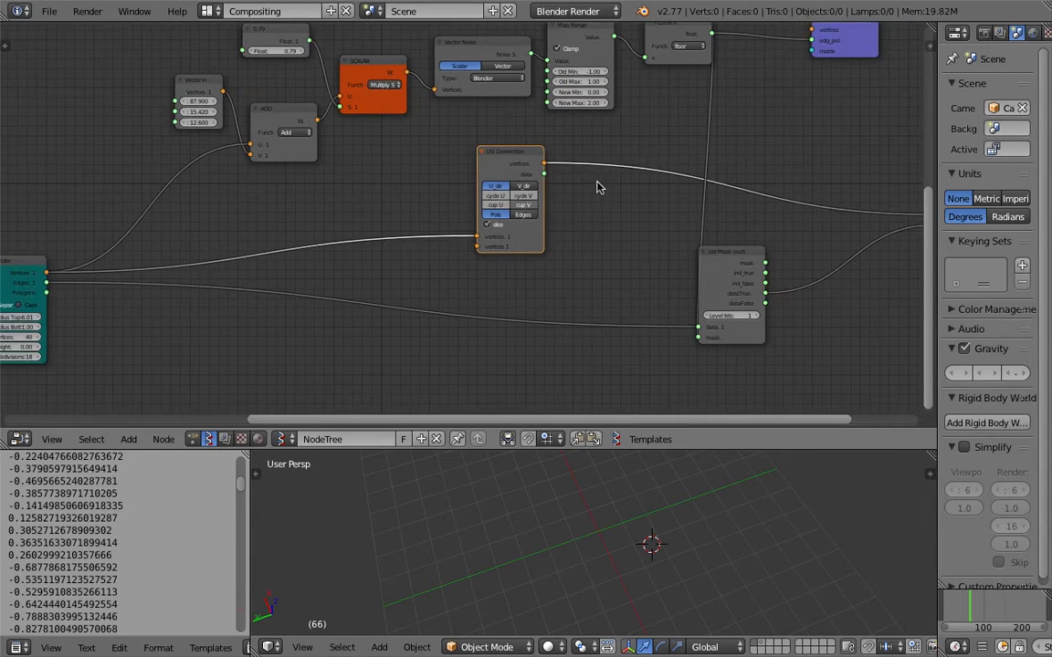
scroll(659, 214, "down", 1)
middle_click_drag(651, 216, 645, 217)
left_click_drag(113, 253, 255, 217)
scroll(395, 238, "up", 1)
middle_click_drag(432, 234, 422, 239)
left_click_drag(477, 166, 466, 164)
middle_click_drag(558, 169, 386, 188)
left_click_drag(336, 176, 378, 173)
middle_click_drag(231, 194, 351, 203)
middle_click_drag(220, 257, 158, 263)
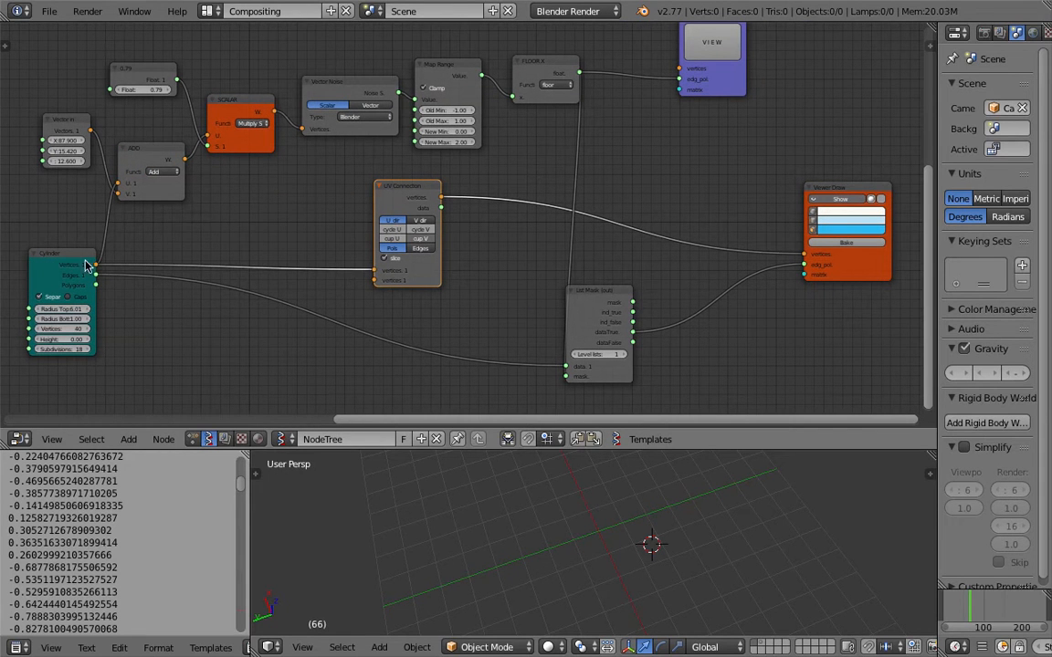
Link the Cylinder's Vertices output directly to Viewer Draw's vertices input and move the UV Connection node aside
mouse_move(98, 266)
left_mouse_down()
mouse_move(479, 230)
mouse_move(741, 235)
mouse_move(804, 262)
left_mouse_up()
mouse_move(413, 192)
left_mouse_down()
mouse_move(437, 295)
mouse_move(446, 236)
mouse_move(423, 228)
mouse_move(451, 212)
left_mouse_up()
middle_click_drag(333, 199, 426, 200)
scroll(473, 208, "up", 1)
left_click_drag(570, 227, 615, 210)
scroll(521, 224, "up", 2)
middle_click_drag(534, 224, 564, 217)
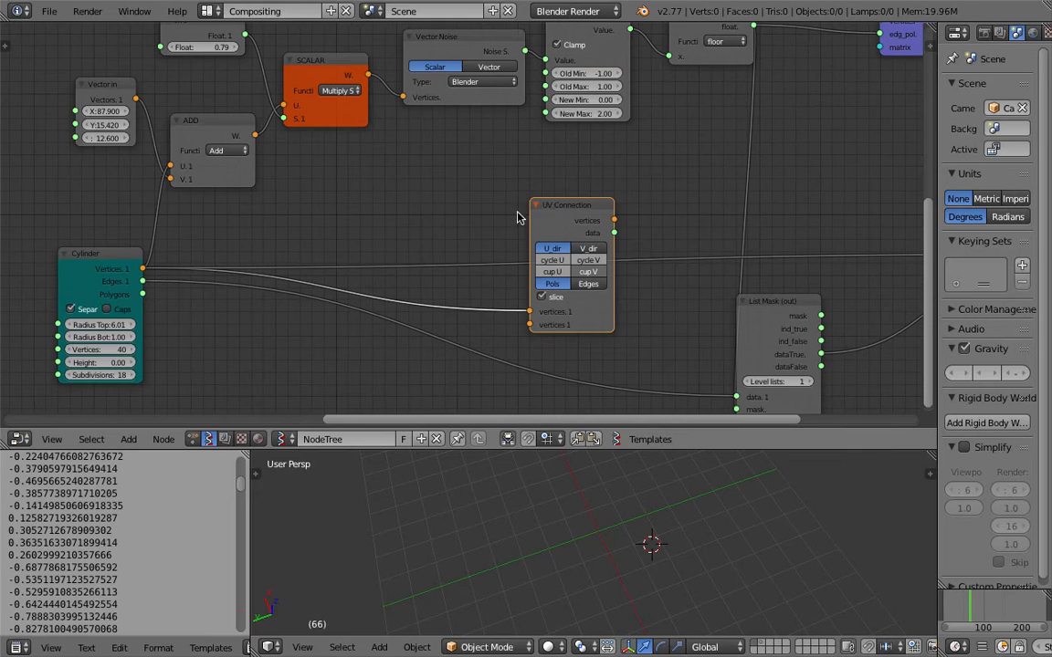
Link the UV Connection node's vertices output to the ADD node's U input
scroll(561, 222, "down", 1)
left_click_drag(604, 220, 202, 177)
scroll(467, 190, "down", 1)
scroll(546, 489, "down", 2)
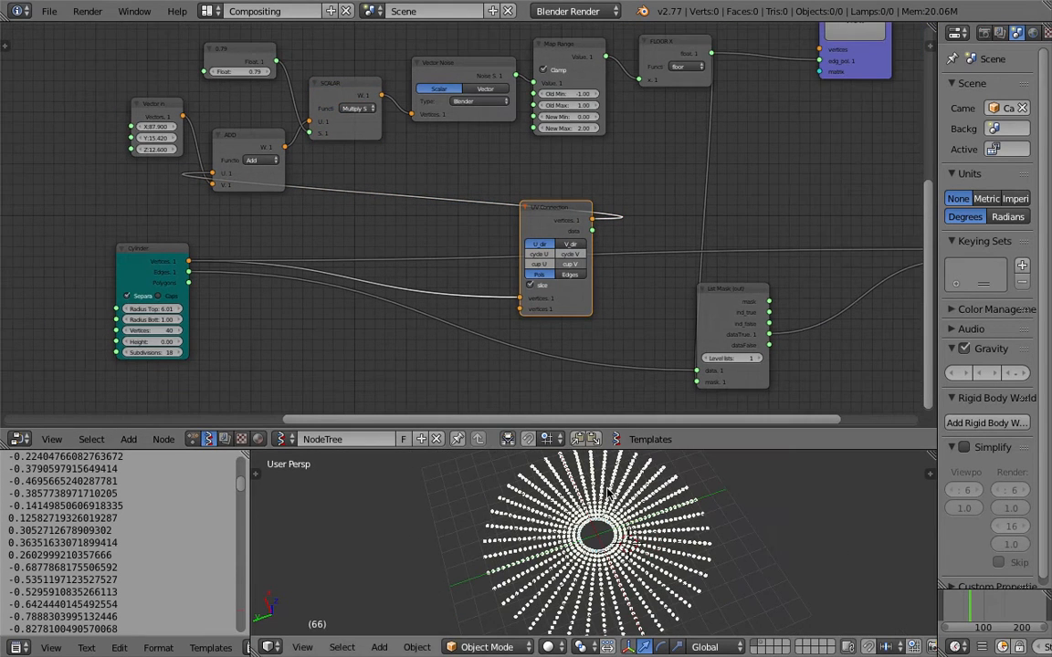
middle_click_drag(565, 264, 466, 219)
Place the UV Connection node between the Cylinder and ADD nodes and switch its output type to Edges
left_click_drag(455, 160, 169, 283)
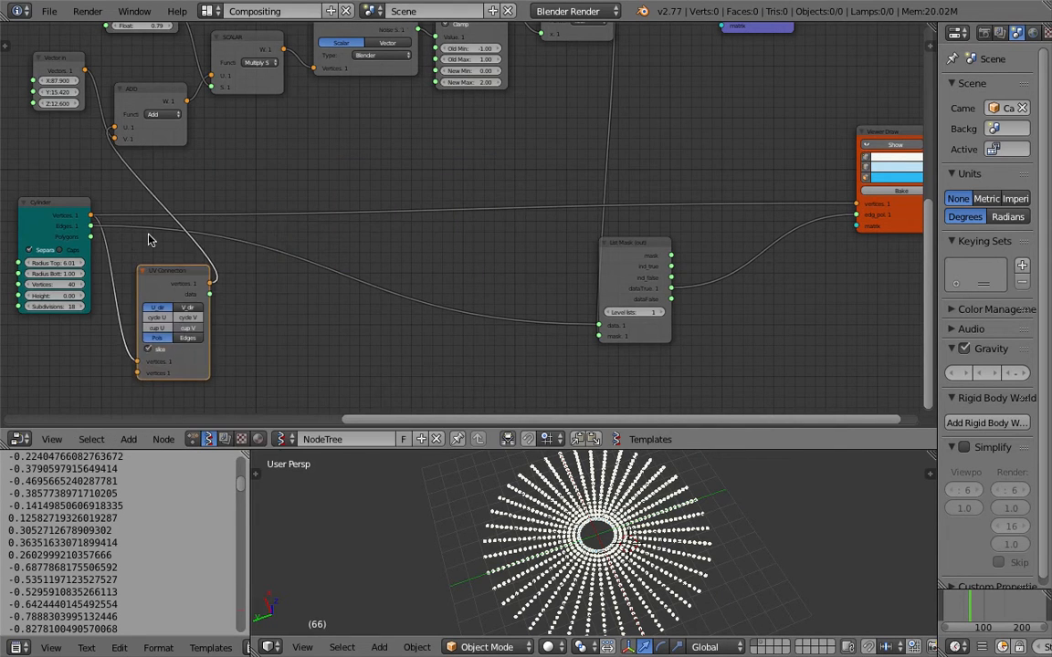
middle_click_drag(144, 219, 332, 204)
left_click_drag(248, 189, 48, 197)
left_click_drag(347, 264, 145, 94)
middle_click_drag(233, 152, 320, 165)
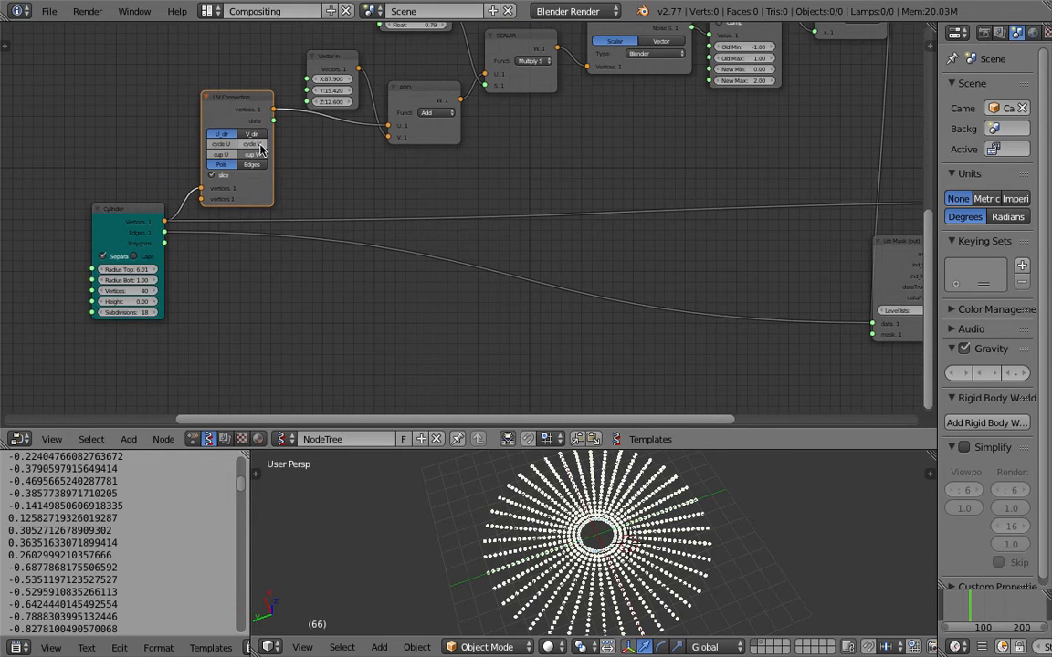
scroll(245, 167, "up", 1)
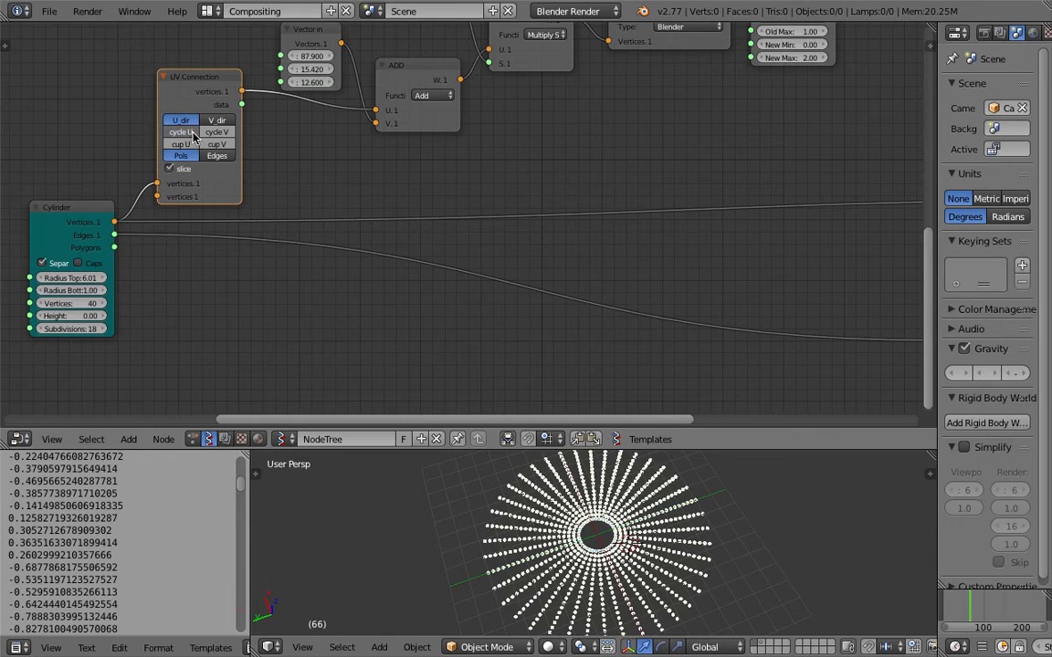
left_click(212, 157)
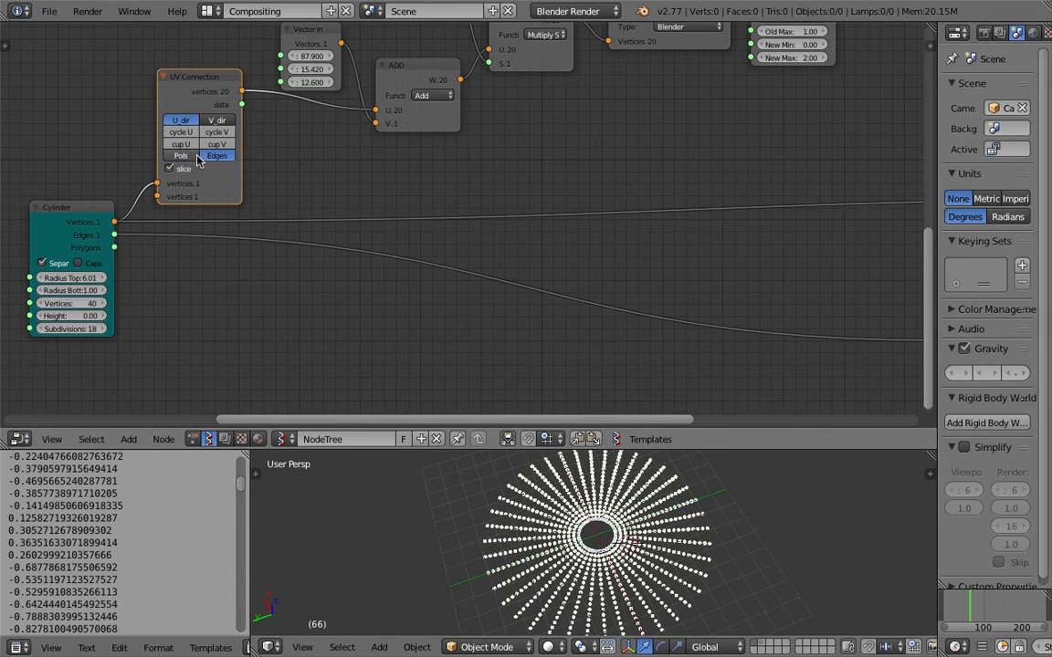
Save the file and link the UV Connection node's data output to Viewer Draw's edge/polygon input
key("ctrl+s")
left_click(416, 201)
left_click_drag(224, 83, 220, 79)
key("Home")
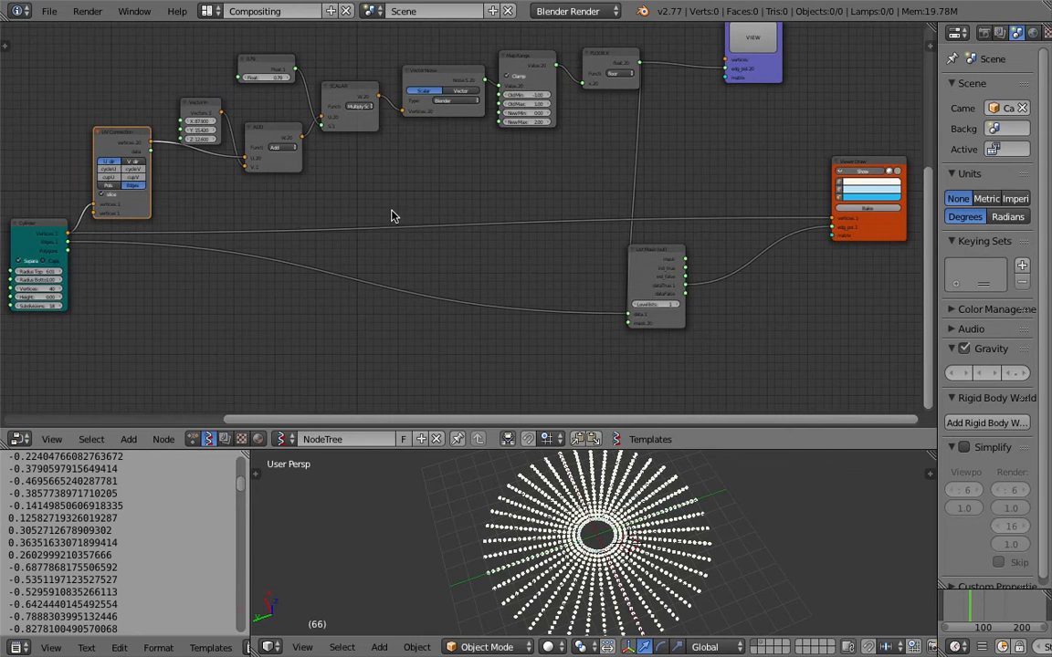
left_click_drag(155, 157, 834, 229)
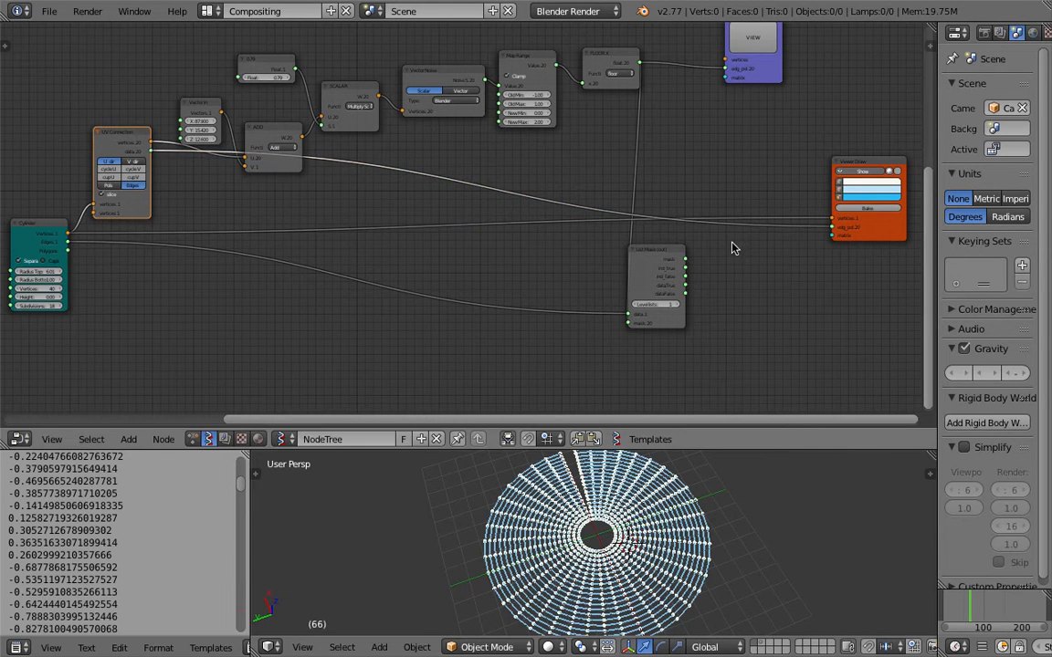
Nudge the List Mask node aside and enlarge the 3D view by reducing the node editor's height
left_click_drag(666, 255, 669, 272)
middle_click_drag(221, 162, 235, 141)
scroll(584, 519, "up", 2)
scroll(584, 520, "down", 2)
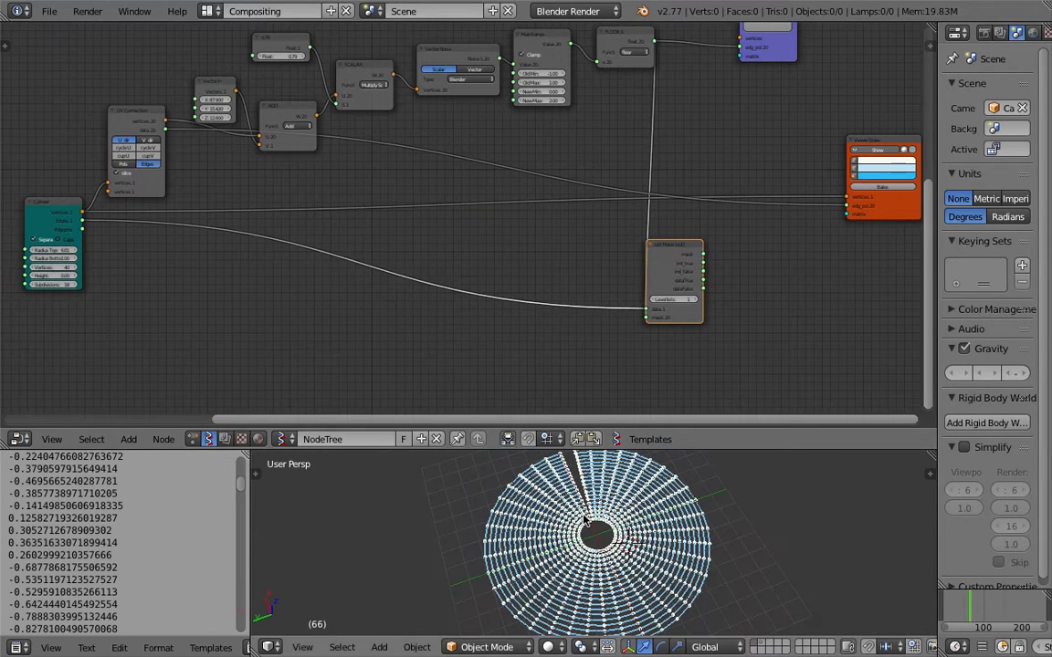
left_click_drag(617, 451, 616, 368)
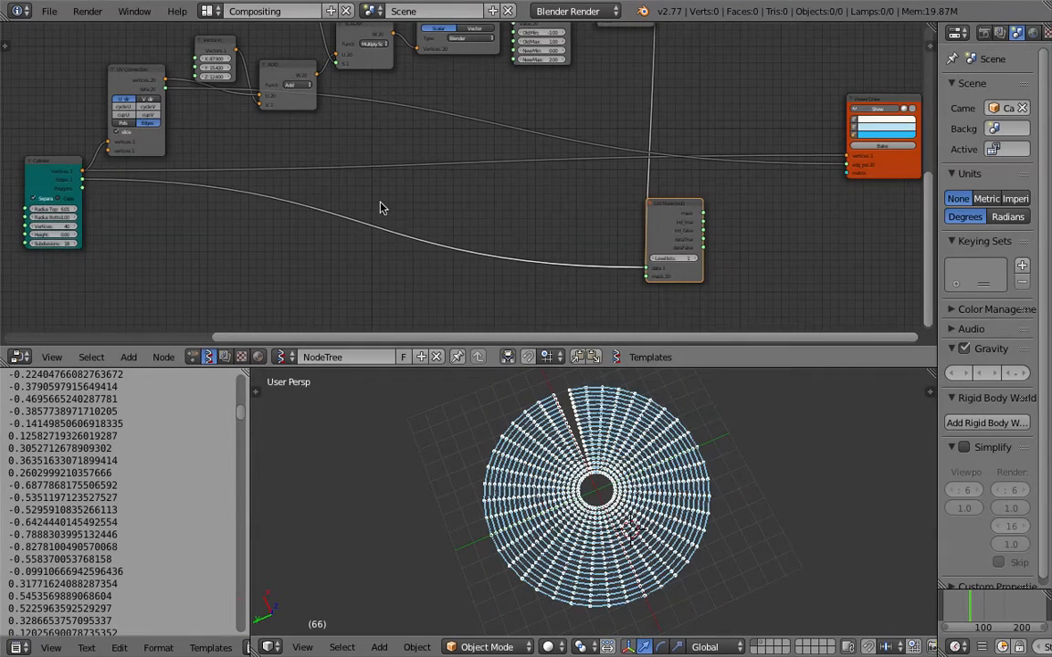
middle_click_drag(331, 218, 379, 209)
scroll(379, 209, "up", 2)
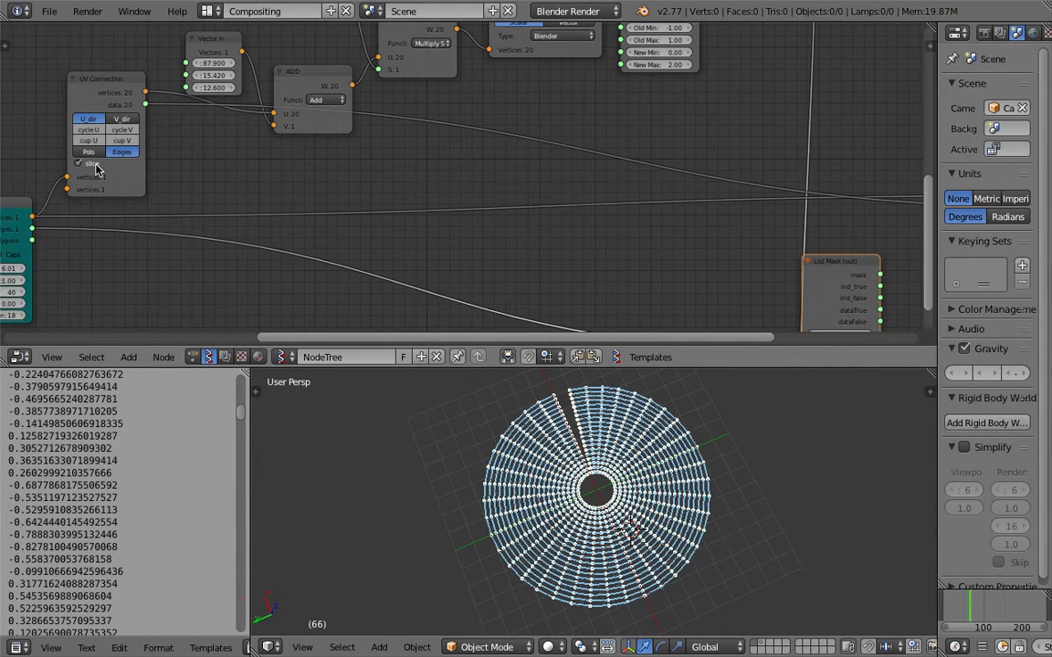
Enable cycle U on the UV Connection node and check V_dir before returning the direction to U_dir
middle_click_drag(94, 169, 131, 139)
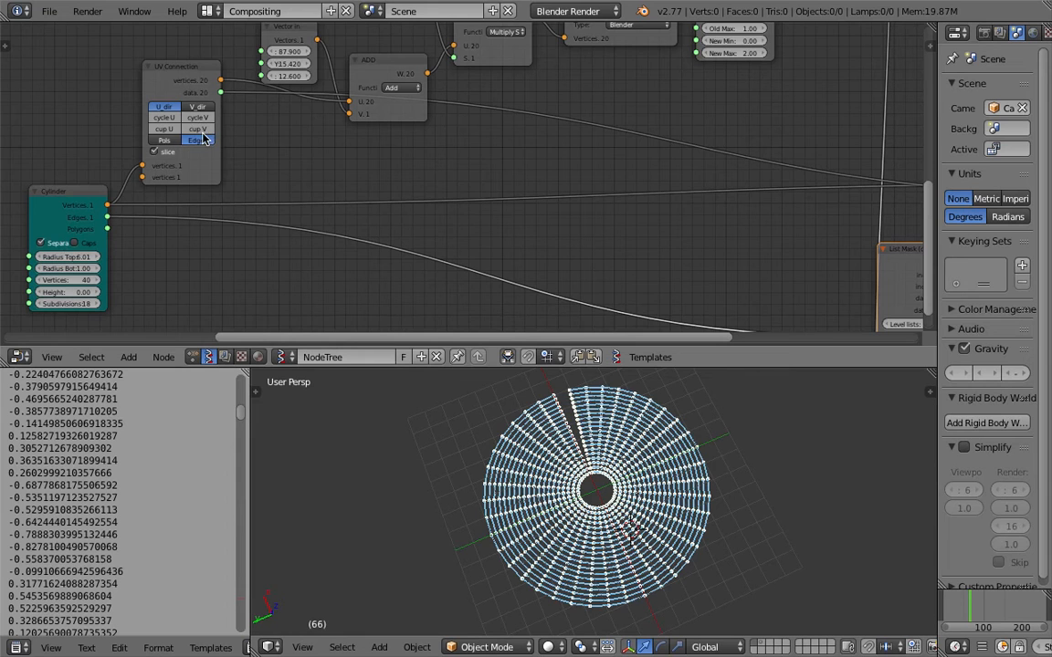
left_click(165, 117)
left_click(172, 120)
left_click(169, 118)
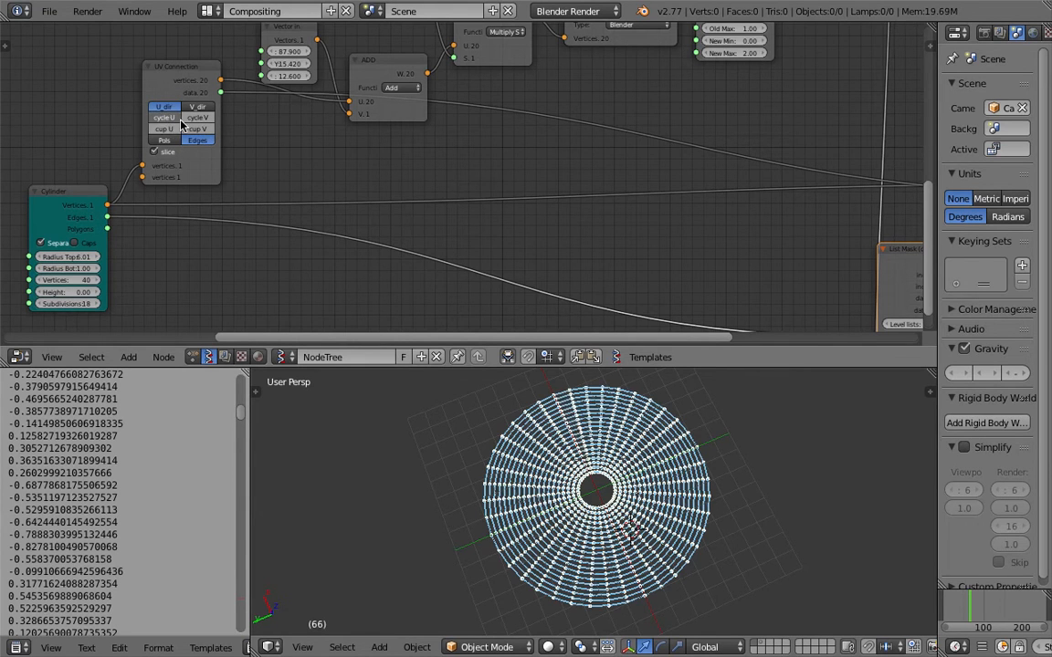
left_click(197, 108)
left_click(165, 107)
scroll(555, 439, "up", 3)
scroll(554, 439, "down", 2)
middle_click_drag(170, 194, 211, 195)
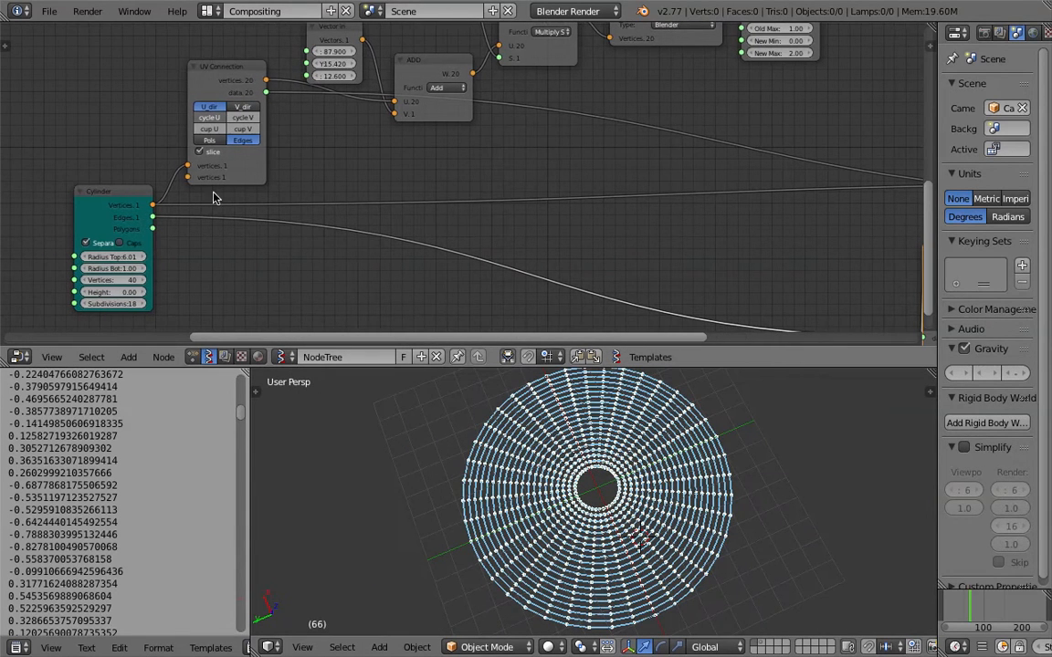
Switch the UV Connection output to Pols and compare its V_dir and U_dir directions, ending on U_dir
left_click(210, 139)
scroll(507, 461, "up", 5)
key("ctrl+s")
left_click(581, 472)
middle_click_drag(181, 205, 196, 199)
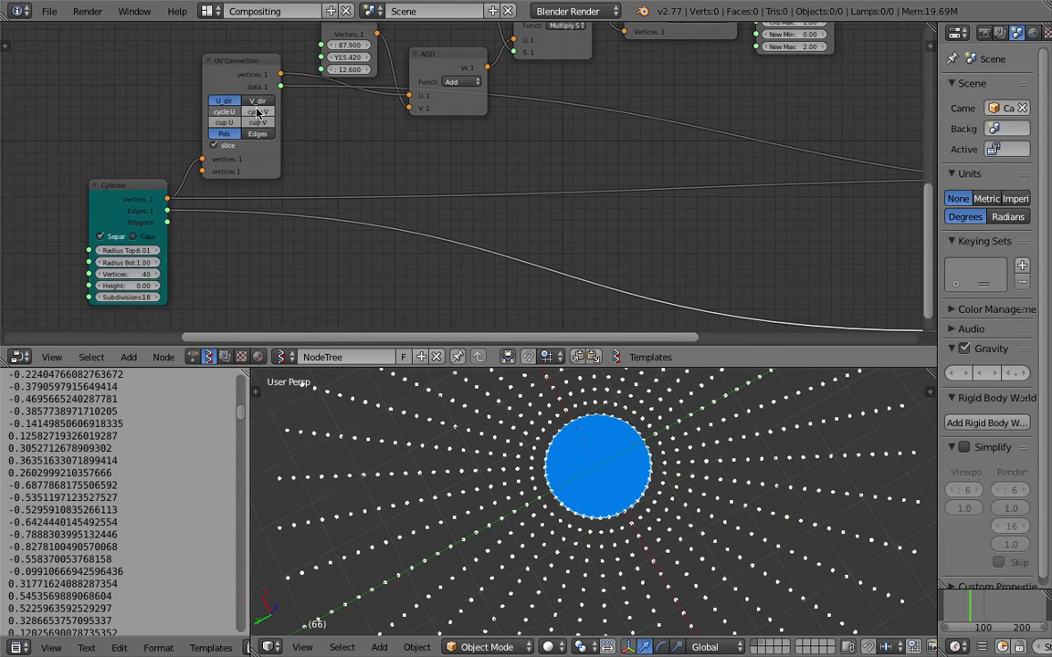
left_click(256, 103)
left_click(229, 102)
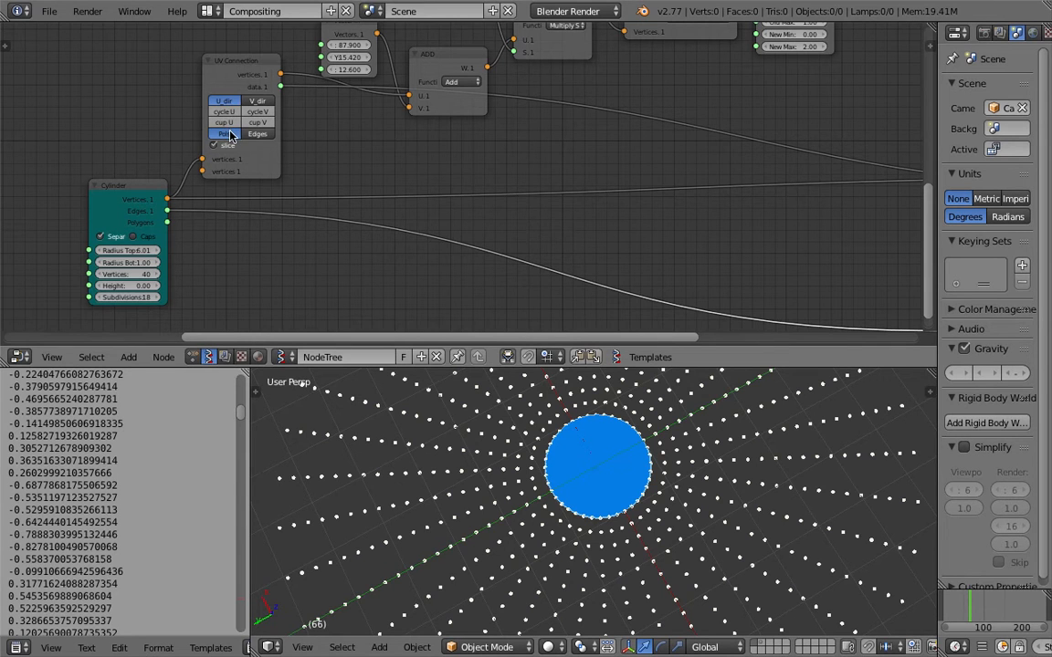
left_click(249, 102)
left_click(232, 100)
Lower the UV Connection node slightly and bring the List Mask and Viewer Draw nodes closer to it
left_click_drag(250, 62, 246, 88)
scroll(464, 174, "down", 3)
middle_click_drag(849, 203, 607, 172)
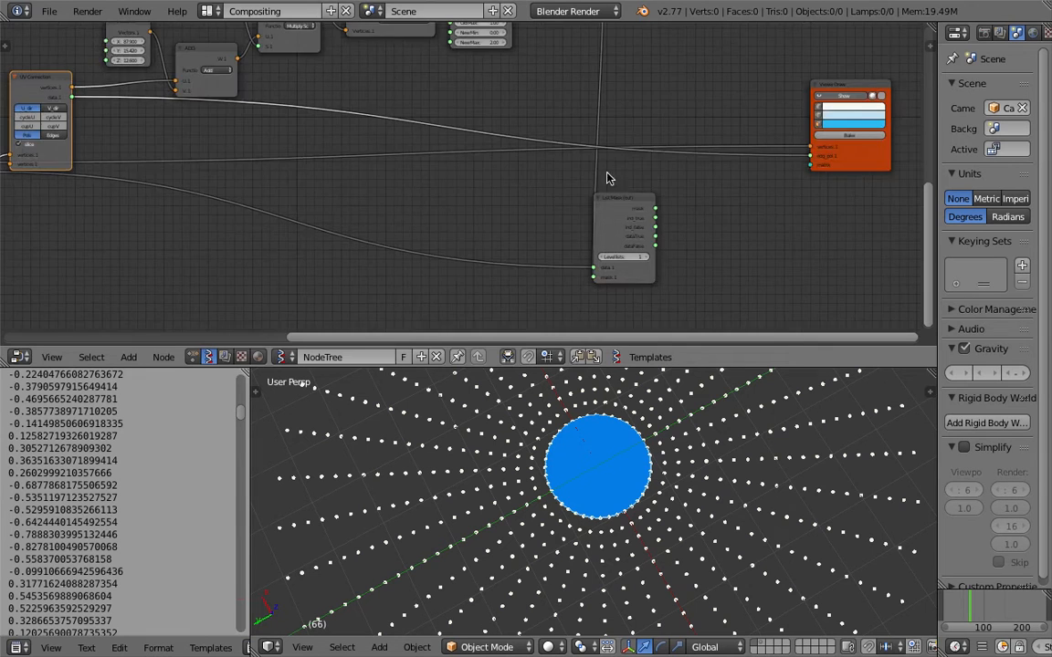
scroll(610, 176, "down", 1)
mouse_move(781, 171)
left_mouse_down()
mouse_move(656, 173)
mouse_move(445, 208)
left_mouse_up()
left_click_drag(665, 103, 533, 160)
scroll(486, 135, "up", 1)
middle_click_drag(473, 135, 533, 130)
left_click_drag(606, 151, 648, 104)
middle_click_drag(330, 73, 564, 91)
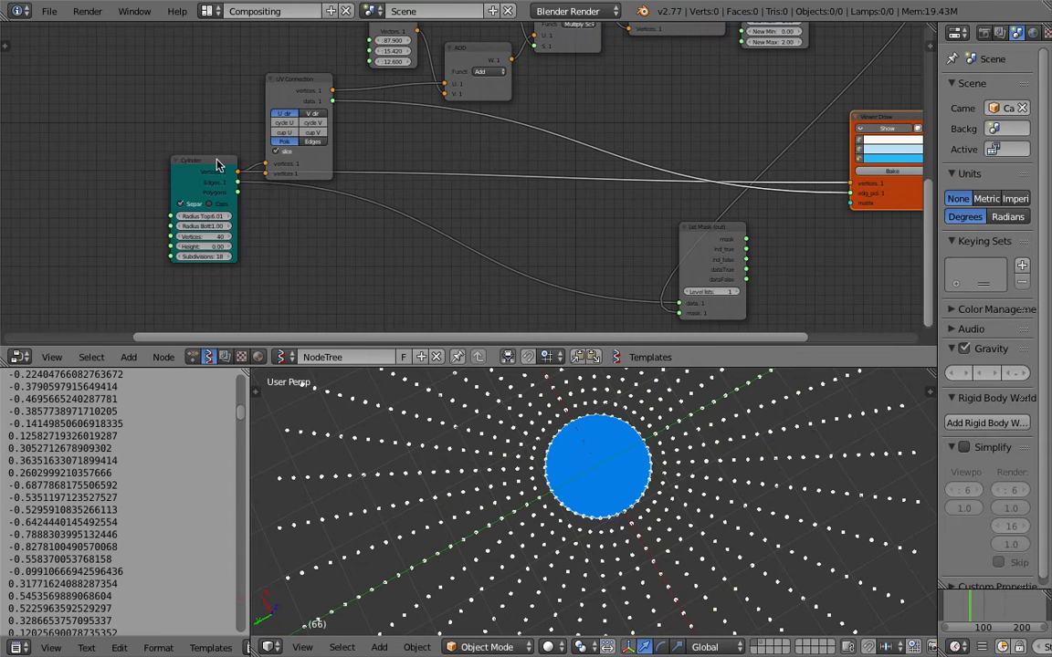
Move the Cylinder node down and away from the UV Connection node and toggle its Separate option, leaving it enabled
left_click_drag(217, 158, 185, 207)
scroll(183, 201, "up", 1)
middle_click_drag(182, 193, 168, 153)
left_click(127, 222)
left_click(127, 225)
left_click(127, 225)
left_click(128, 224)
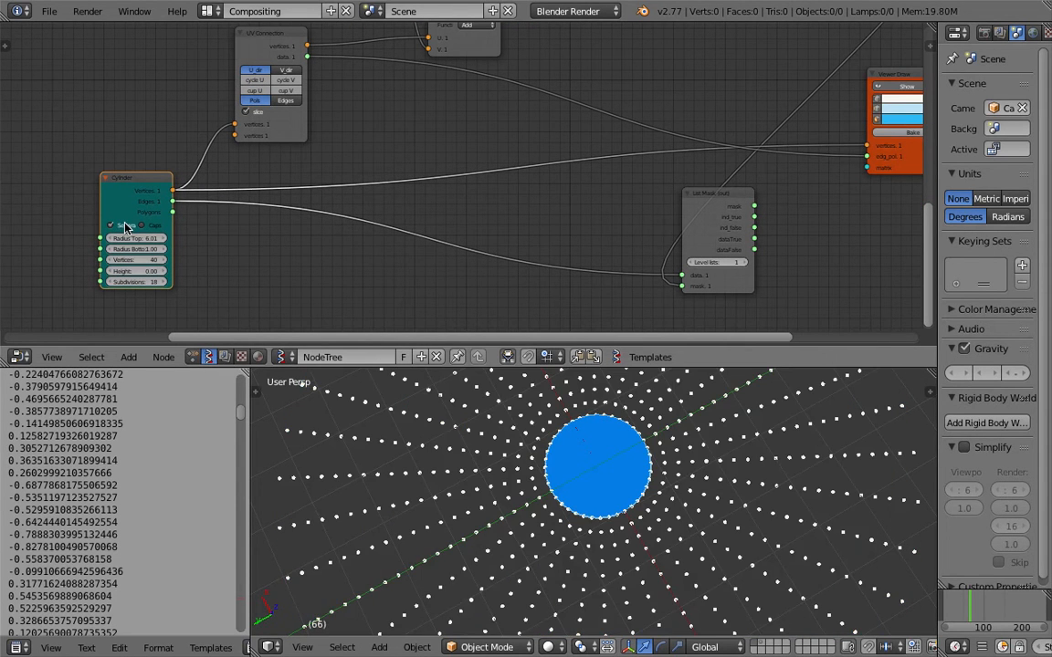
middle_click_drag(165, 114, 158, 146)
scroll(197, 139, "up", 1)
left_click(220, 95)
left_click(220, 95)
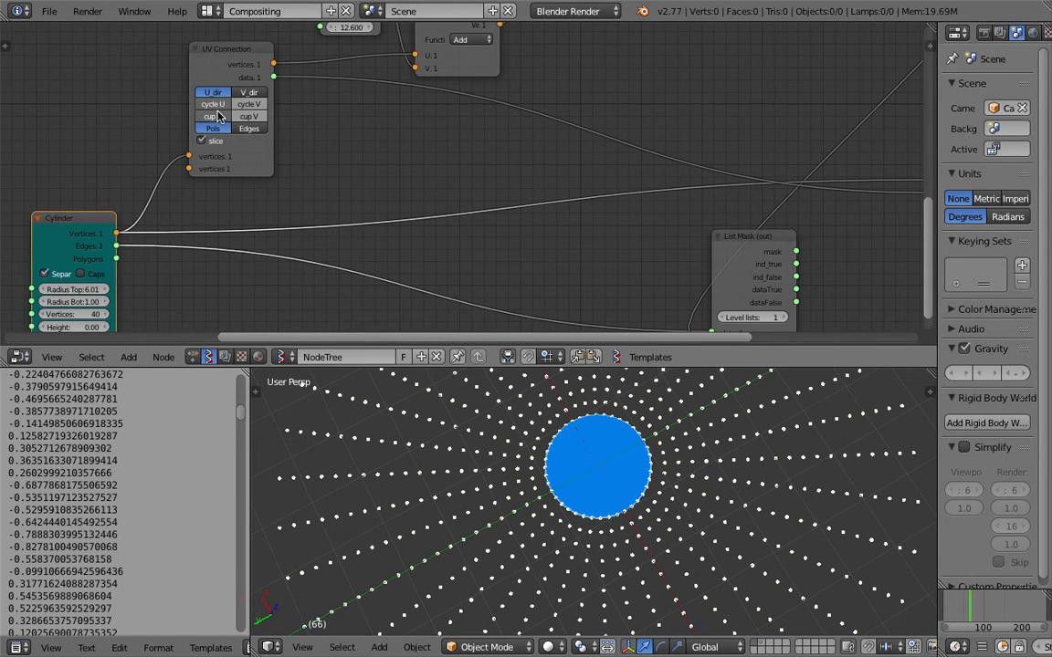
left_click(218, 84)
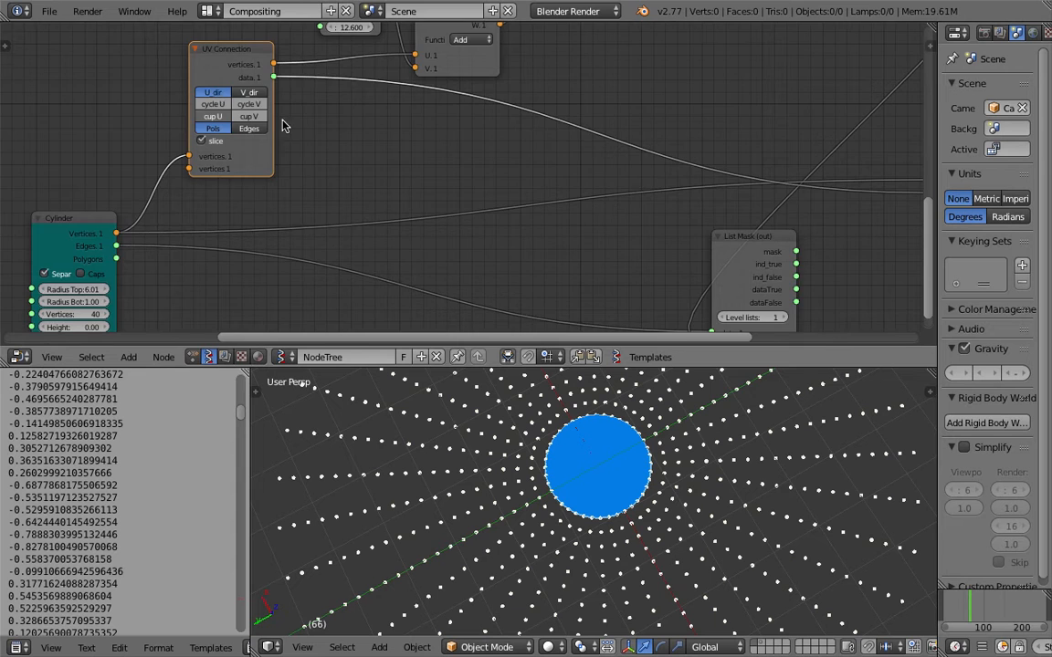
Rearrange the List Mask and Viewer Draw nodes to leave more room between them
scroll(285, 127, "down", 1)
middle_click_drag(528, 227, 406, 171)
left_click_drag(595, 183, 508, 225)
scroll(563, 175, "down", 4)
middle_click_drag(593, 143, 478, 249)
left_click_drag(613, 191, 666, 192)
middle_click_drag(591, 206, 610, 136)
scroll(605, 141, "up", 1)
left_click_drag(396, 247, 471, 211)
Cut both links feeding the List Mask node's data and mask inputs and adjust the UV Connection and List Mask positions
left_click_drag(552, 108, 537, 117, "ctrl")
left_click_drag(342, 259, 329, 282, "ctrl")
middle_click_drag(356, 228, 423, 231)
scroll(424, 230, "up", 1)
left_click_drag(131, 69, 137, 90)
left_click_drag(567, 218, 546, 213)
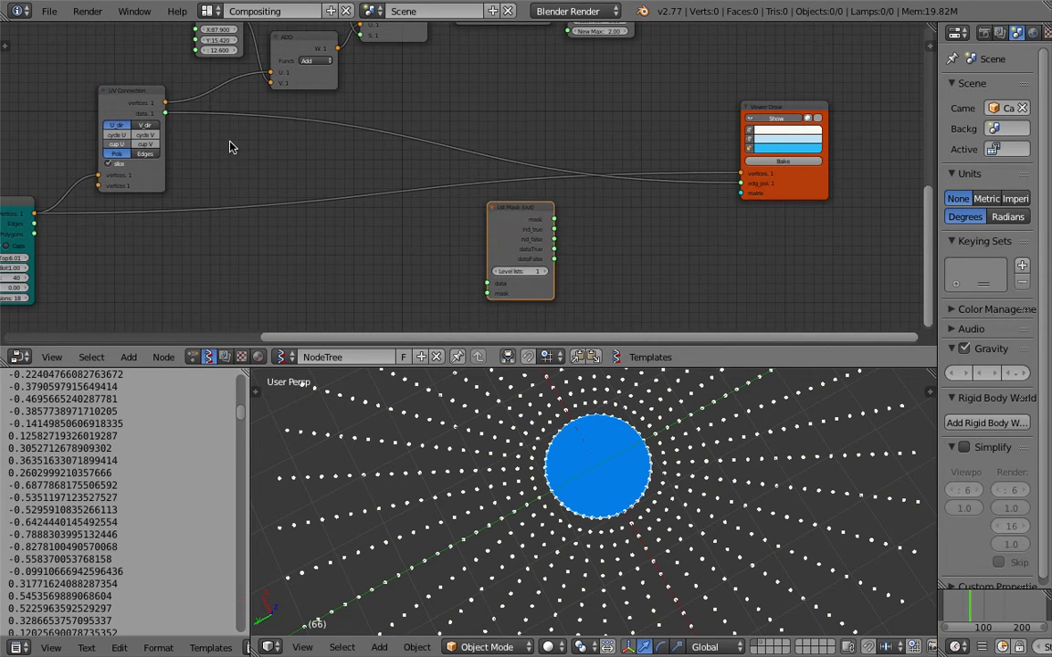
Link the UV Connection's data output to the List Mask's data input and the floor node's output to its mask input
left_click_drag(168, 117, 487, 284)
scroll(540, 125, "down", 4)
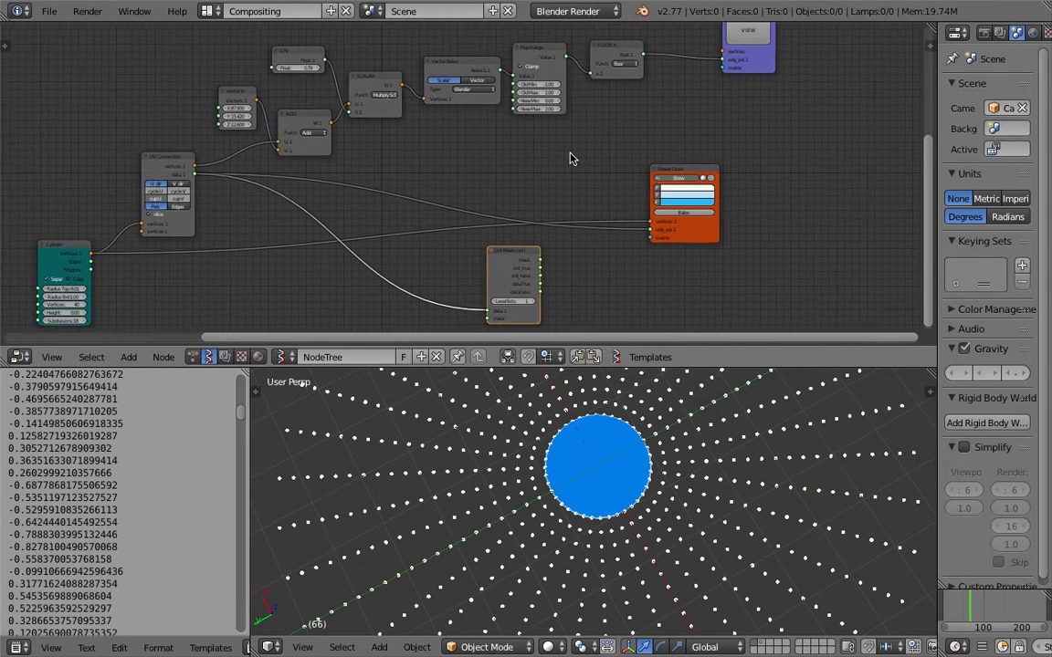
left_click_drag(638, 61, 485, 324)
Move the List Mask node closer to Viewer Draw and link its dataTrue output to Viewer Draw's edge/polygon input
middle_click_drag(561, 277, 537, 212)
scroll(537, 211, "up", 1)
mouse_move(527, 203)
left_mouse_down()
mouse_move(616, 177)
mouse_move(555, 207)
mouse_move(698, 160)
mouse_move(553, 189)
mouse_move(564, 189)
left_mouse_up()
scroll(555, 206, "up", 1)
left_click(572, 261)
scroll(553, 205, "down", 3)
middle_click_drag(279, 118, 507, 143)
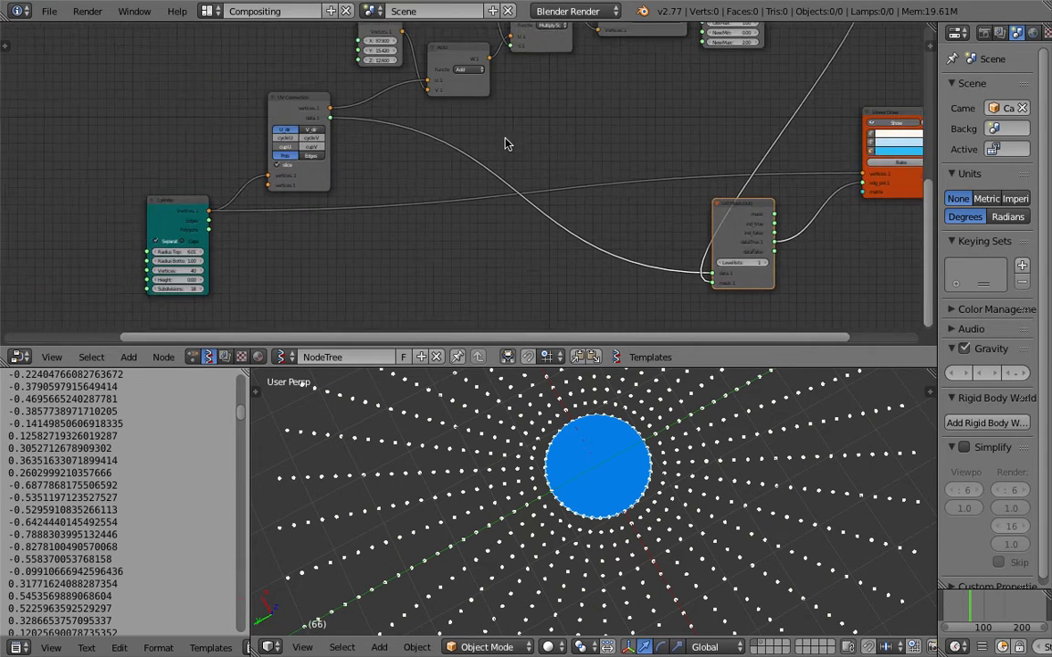
Toggle the UV Connection's slice option off and on and switch its output to Edges
scroll(479, 153, "up", 2)
left_click(257, 165)
left_click(258, 164)
left_click(283, 153)
scroll(553, 446, "down", 1)
scroll(553, 450, "down", 2)
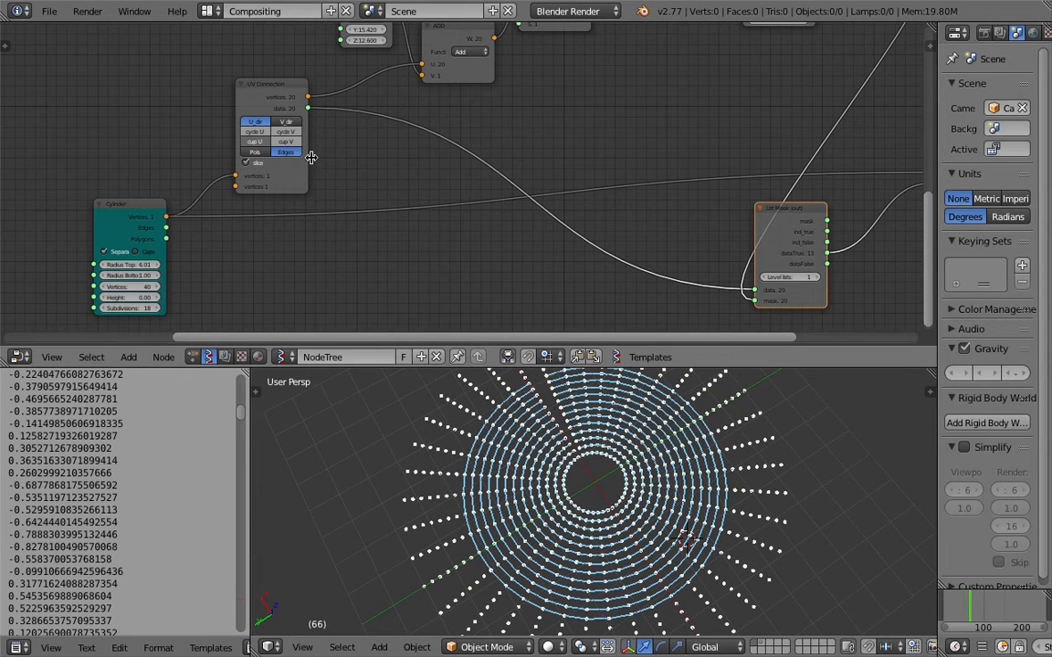
Move the Viewer Draw node further away from the List Mask node and save the file
scroll(674, 411, "down", 1)
scroll(374, 120, "up", 1)
scroll(480, 155, "down", 1)
middle_click_drag(484, 157, 427, 160)
scroll(639, 175, "down", 1)
mouse_move(826, 184)
middle_mouse_down()
mouse_move(712, 183)
mouse_move(648, 199)
middle_mouse_up()
left_click_drag(718, 131, 792, 123)
key("ctrl+s")
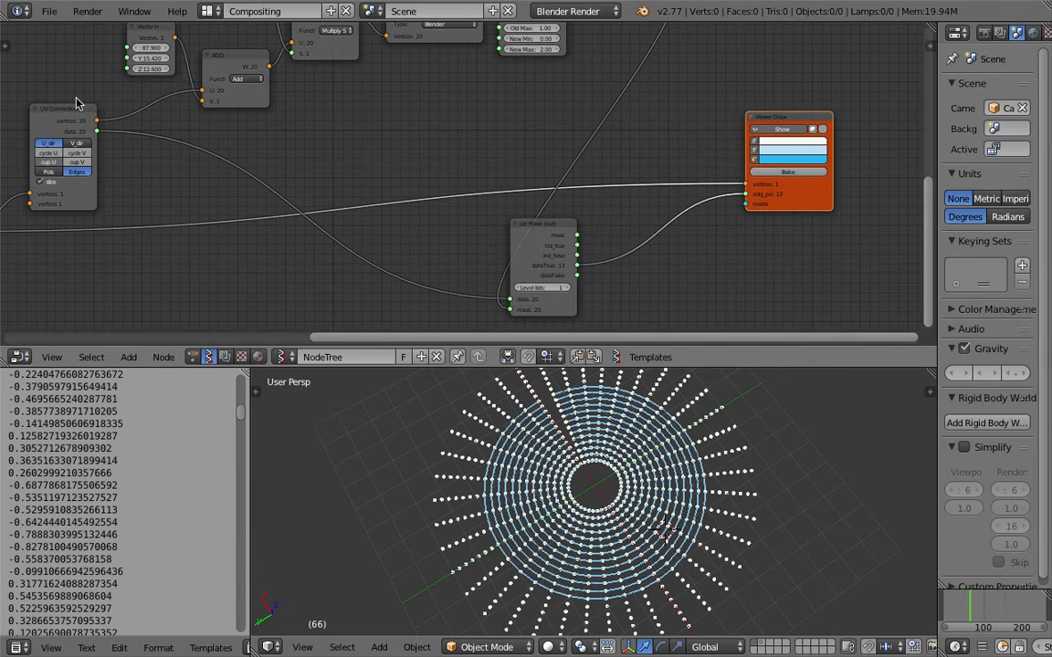
Compare the UV Connection's direction options and its Pols and Edges outputs, leaving it on U_dir and Pols
middle_click_drag(77, 103, 140, 118)
scroll(137, 115, "up", 1)
left_click(105, 135)
left_click(82, 133)
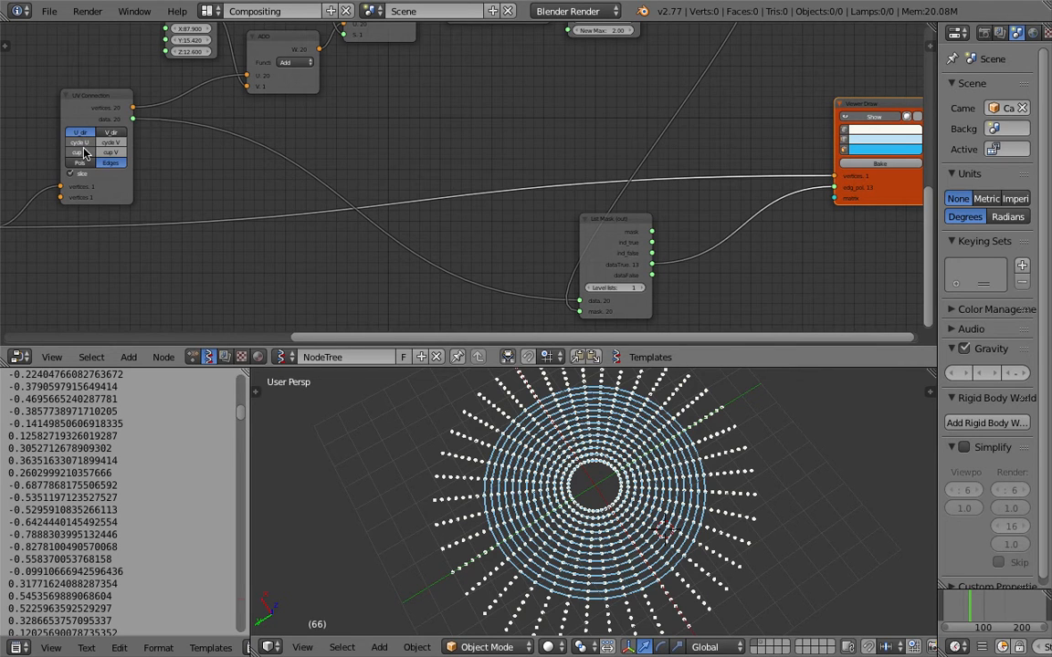
left_click(85, 162)
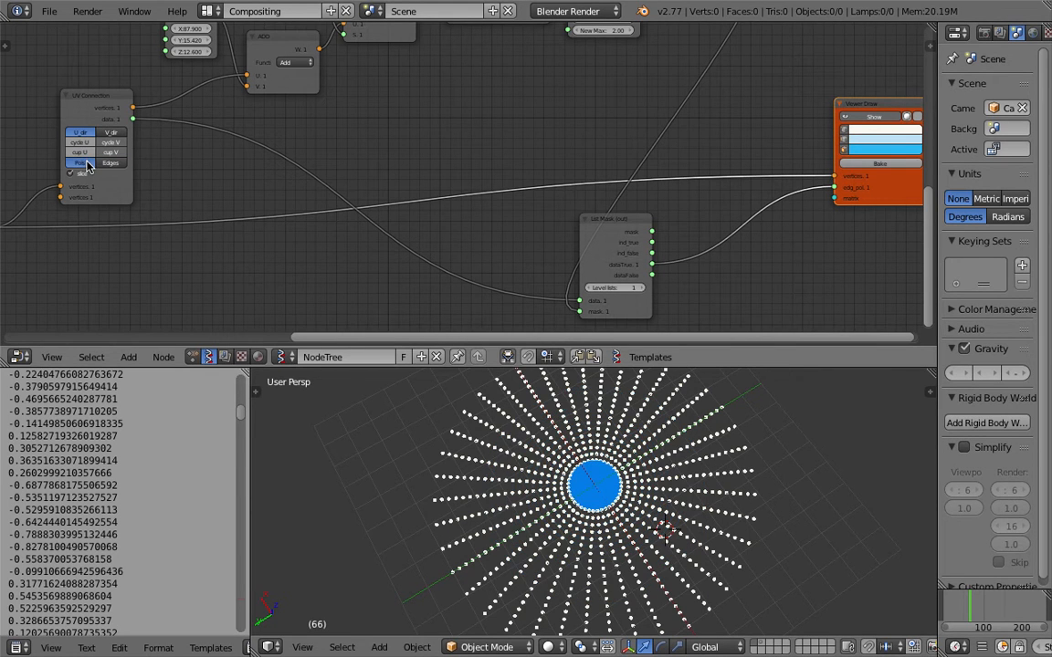
left_click(97, 163)
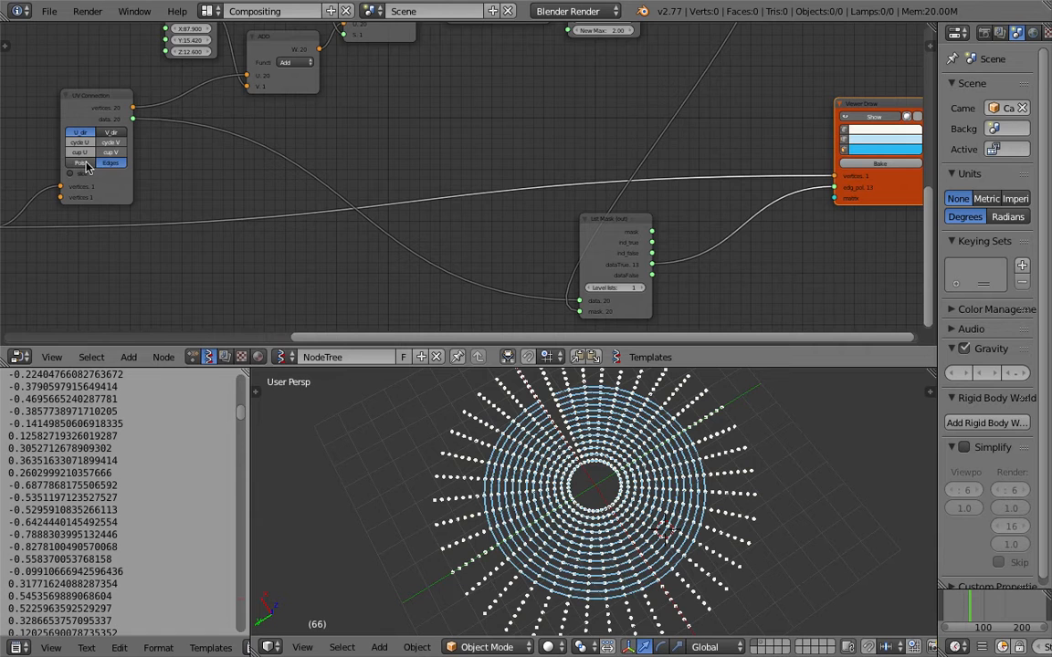
left_click(79, 163)
Save the current file and save a new incremented version as sv_function_listMasking_002.blend
middle_click_drag(393, 166, 479, 120)
scroll(489, 128, "down", 2)
middle_click_drag(581, 126, 480, 195)
scroll(498, 162, "down", 2)
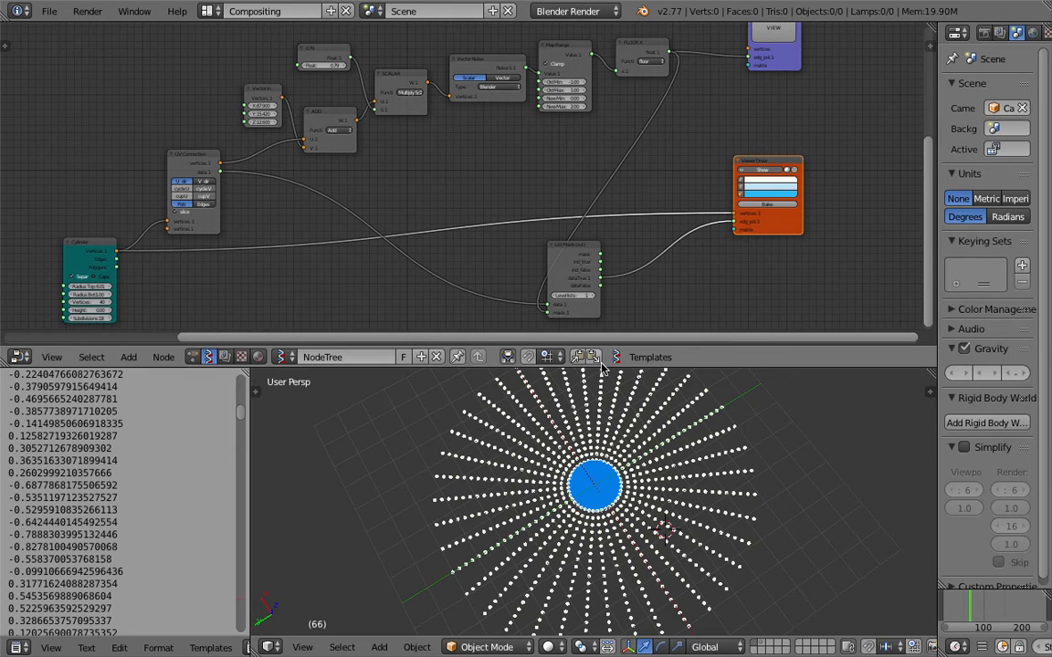
scroll(517, 239, "down", 3)
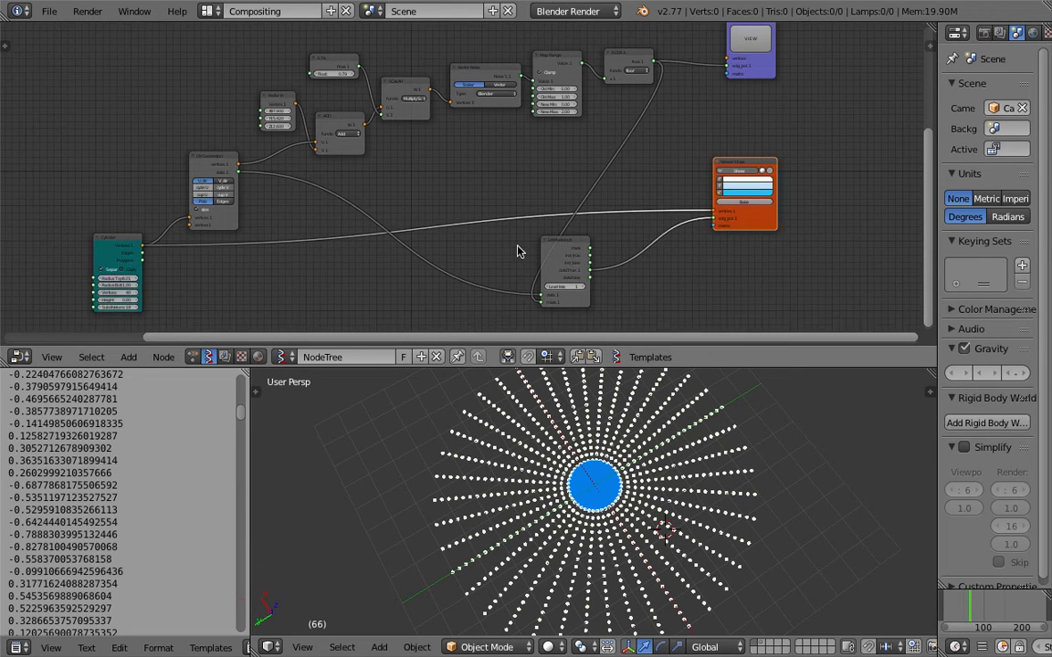
key("ctrl+s")
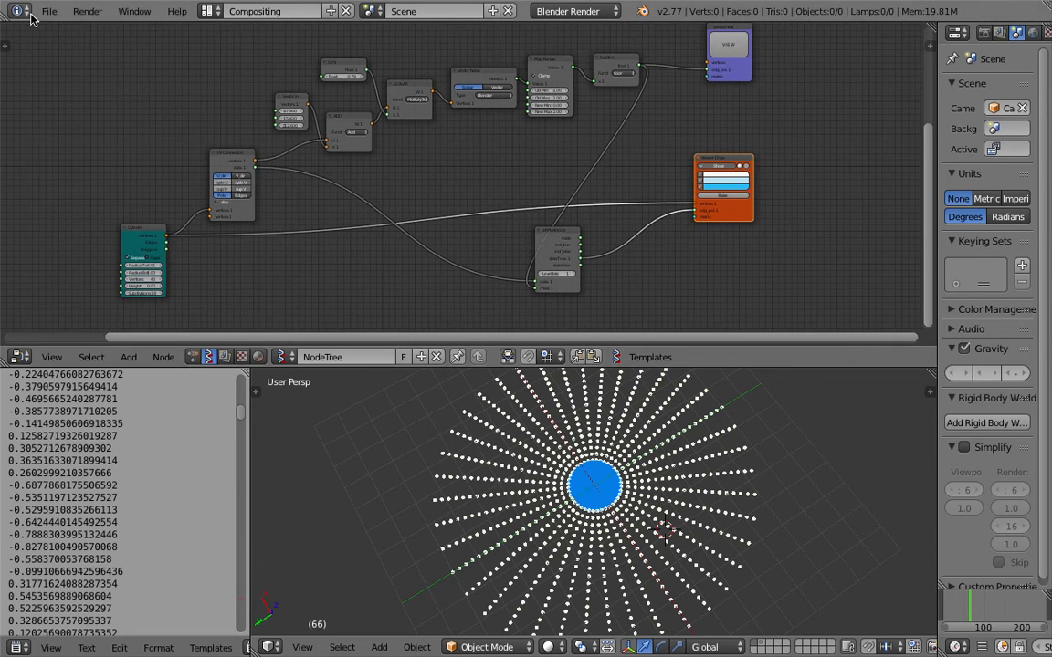
left_click(49, 11)
left_click(110, 150)
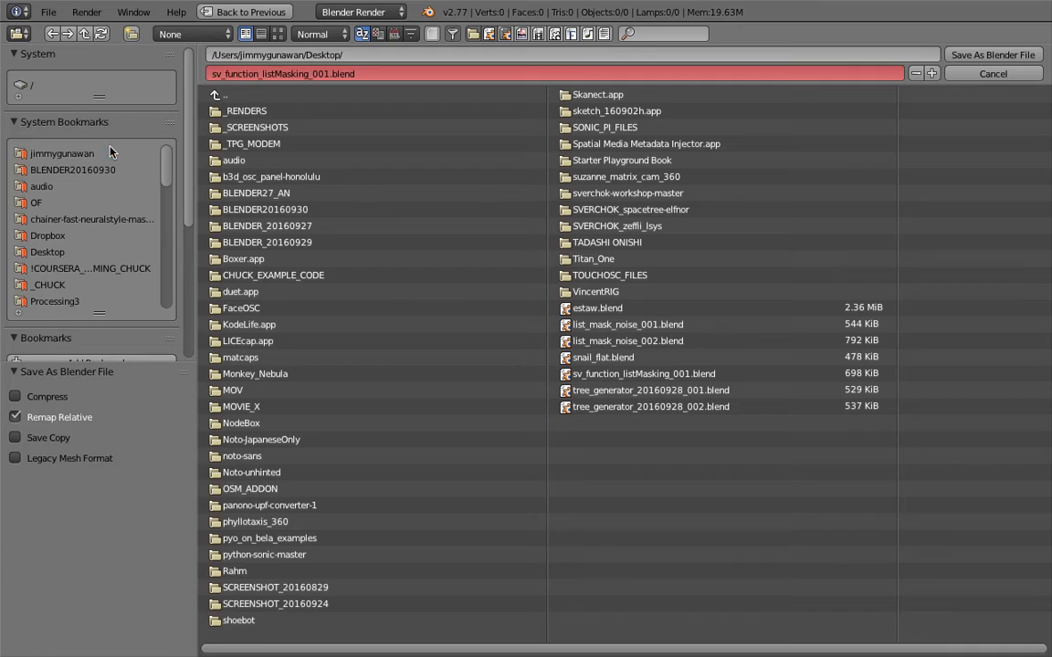
left_click(931, 74)
left_click(982, 56)
Open the recent file list_mask_noise_002.blend
left_click(50, 11)
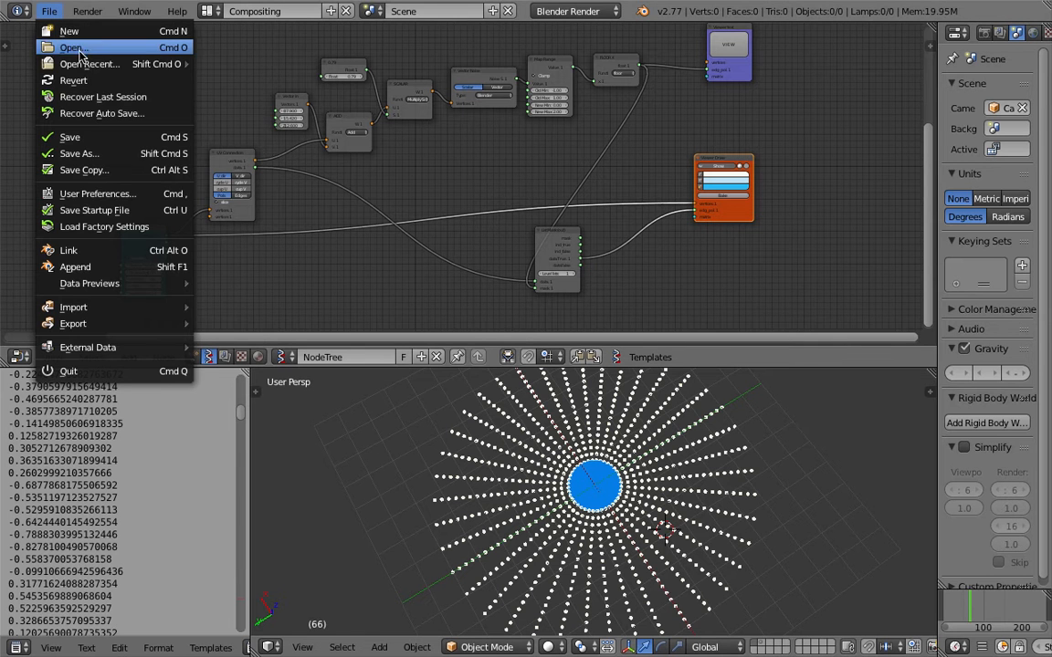
mouse_move(91, 64)
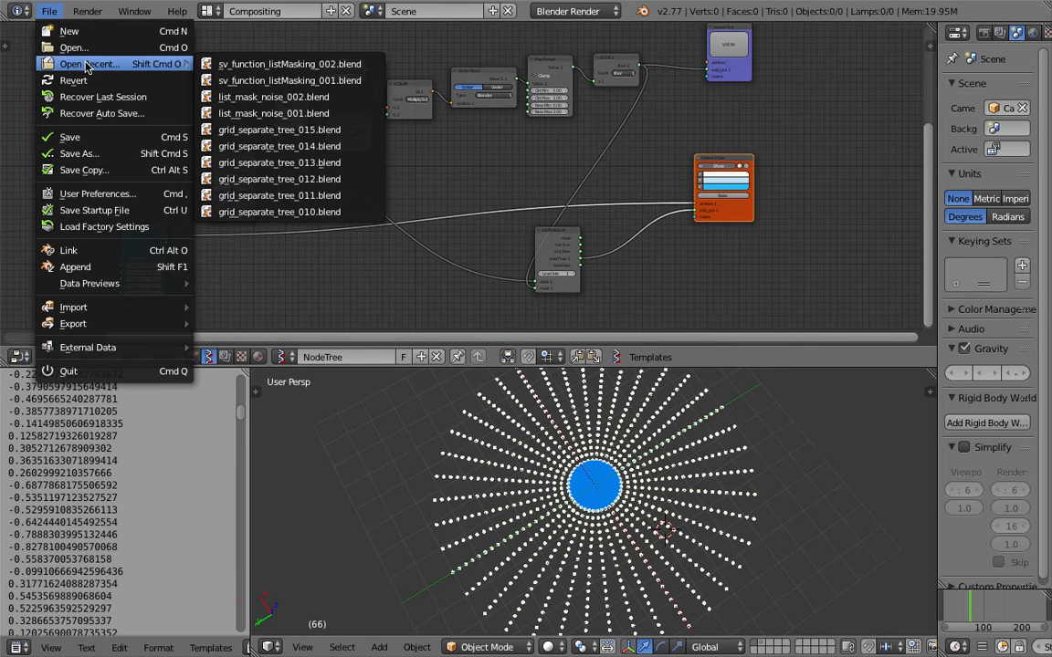
left_click(304, 97)
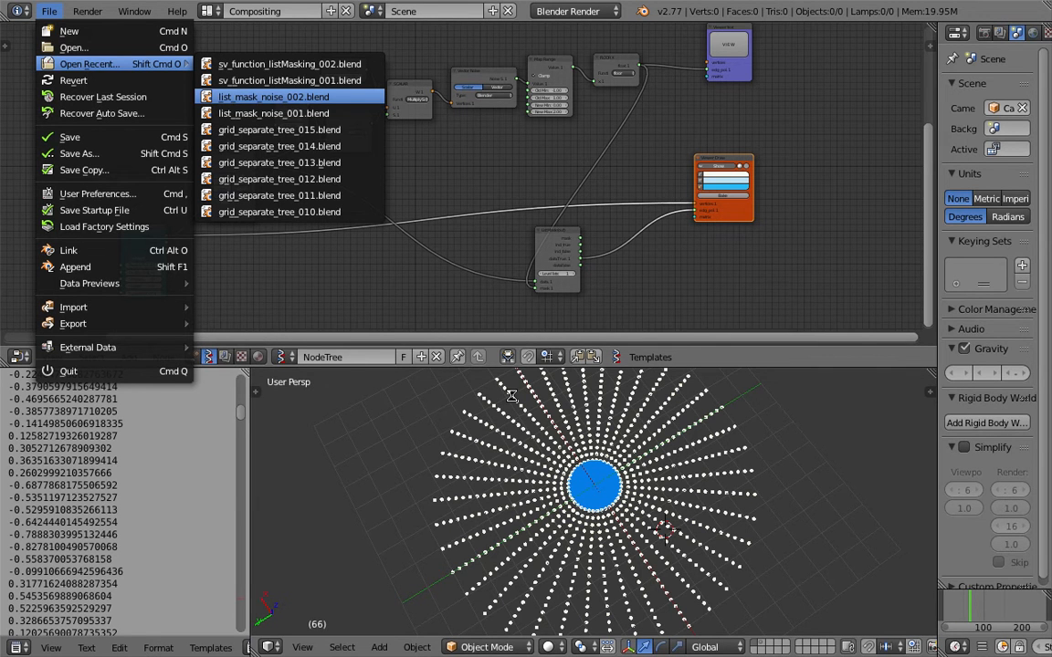
Switch from Blender to the macOS desktop and open Terminal
key("ctrl+Left")
key("ctrl+Right")
key("ctrl+Left")
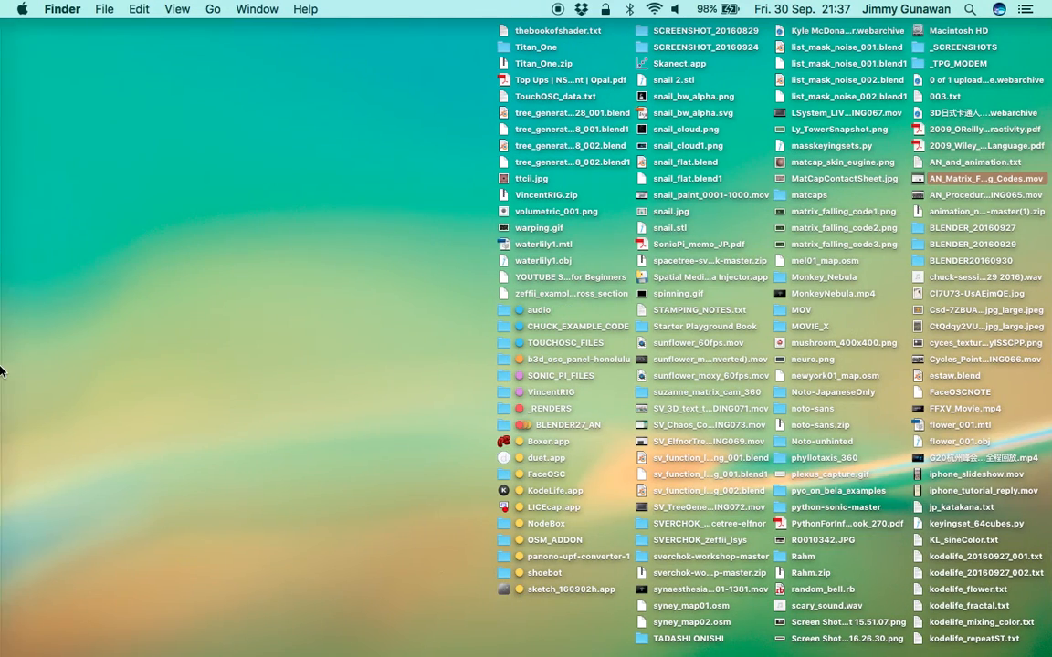
mouse_move(2, 370)
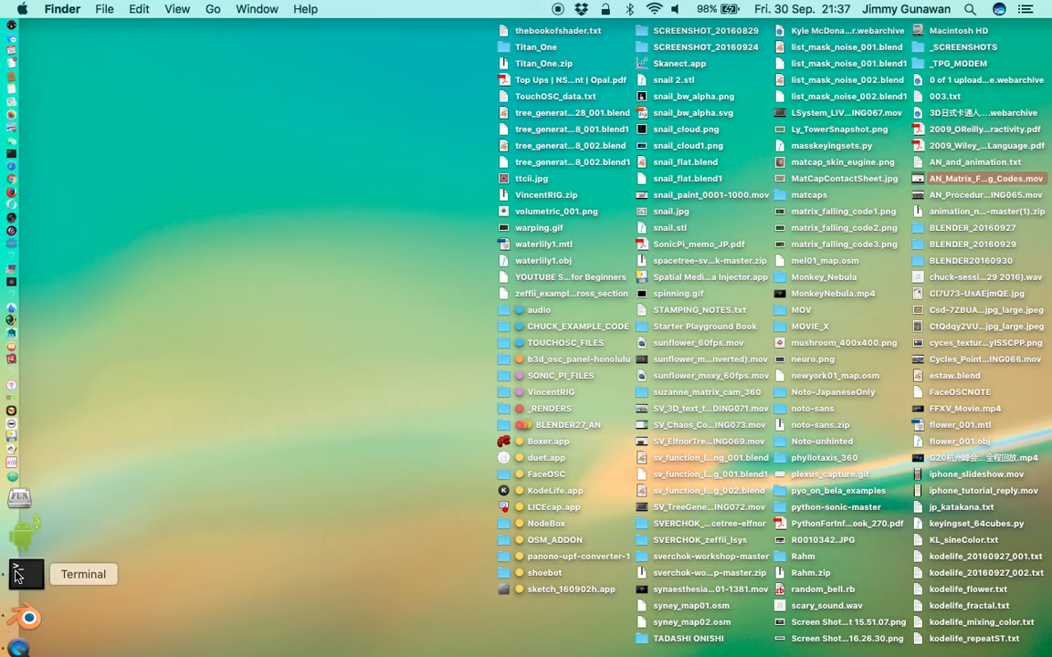
left_click(15, 574)
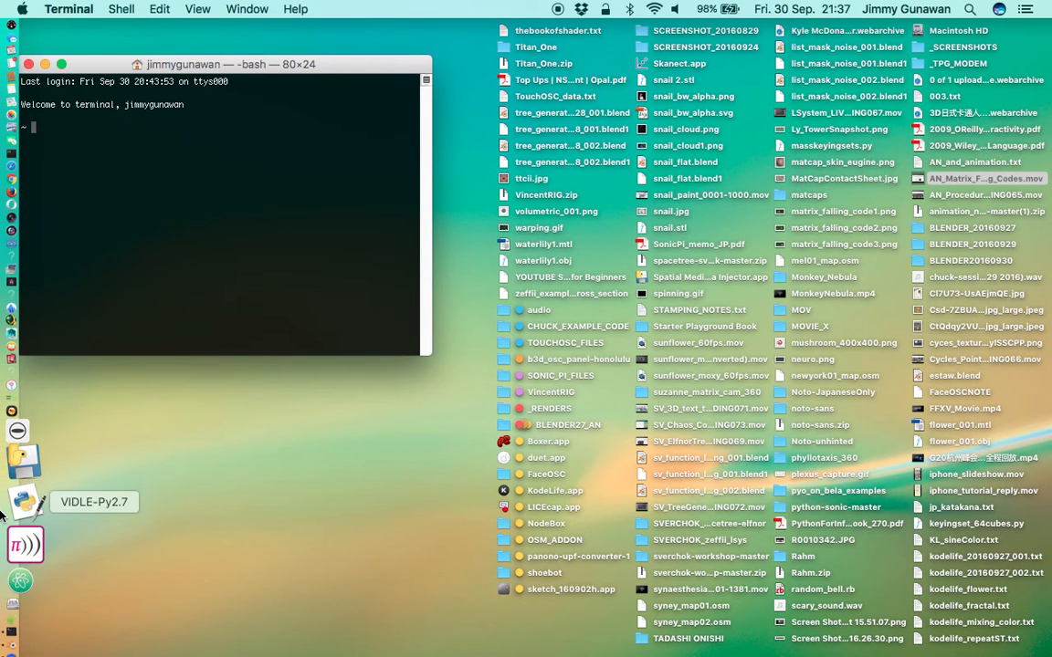
Open the Force Quit Applications window and force quit the unresponsive Blender
left_click(24, 10)
left_click(69, 122)
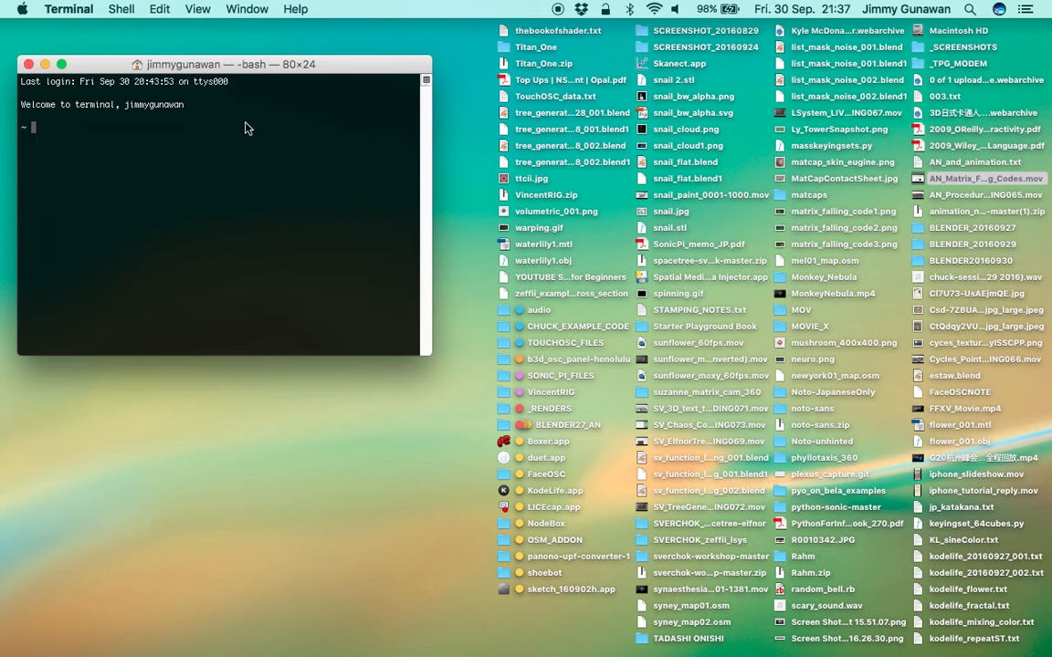
left_click(167, 213)
left_click(303, 406)
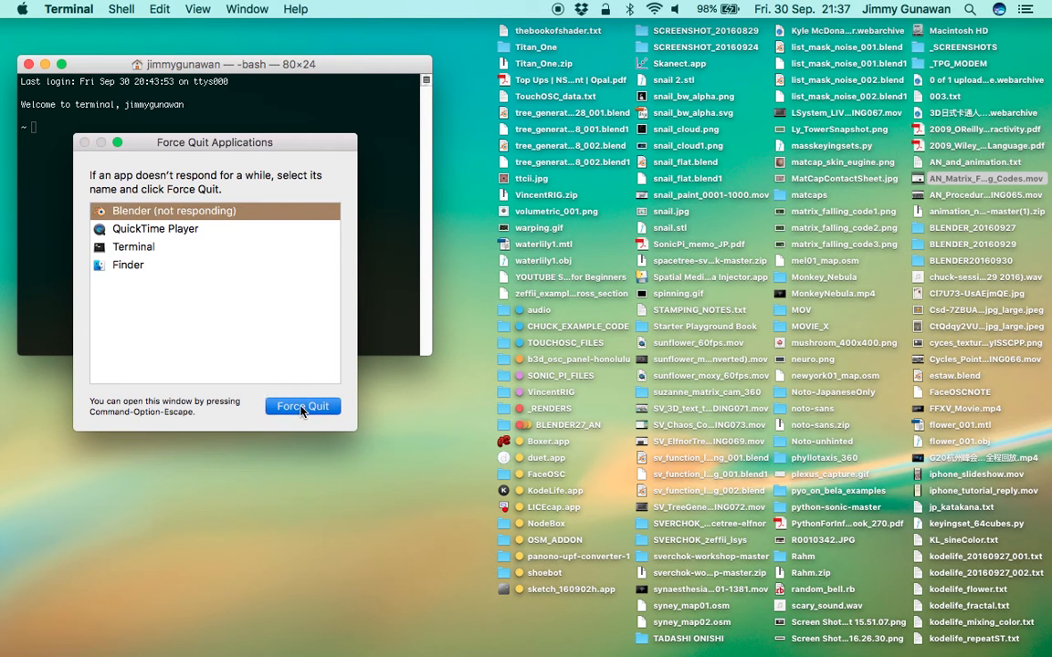
Close the Terminal window and show the package contents of blender.app in the BLENDER27_AN folder on the desktop
left_click(314, 225)
left_click(27, 65)
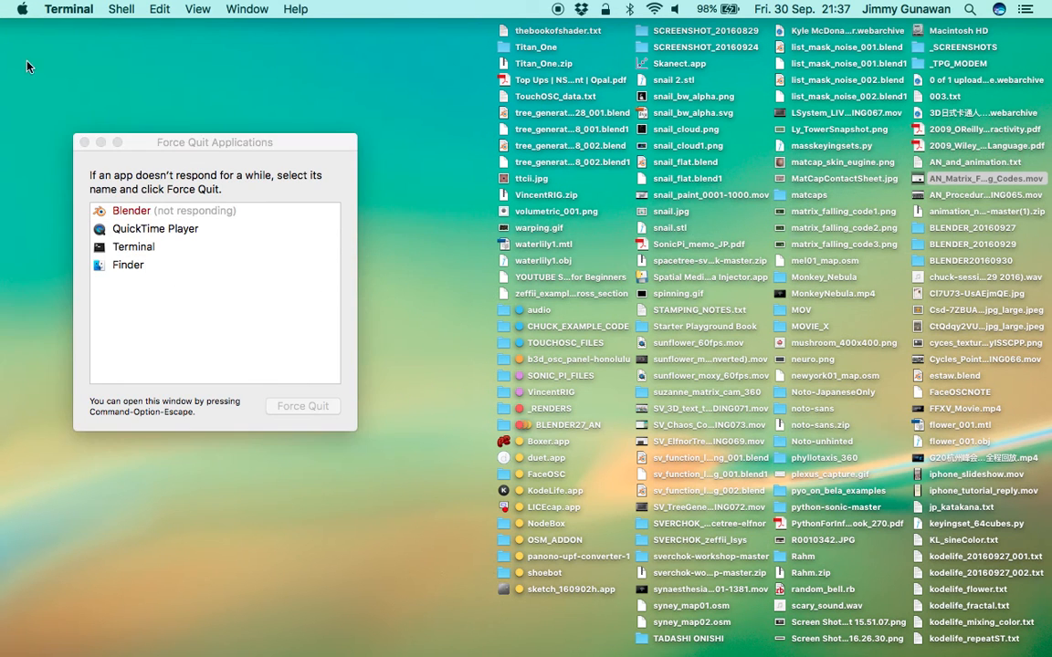
left_click(506, 426)
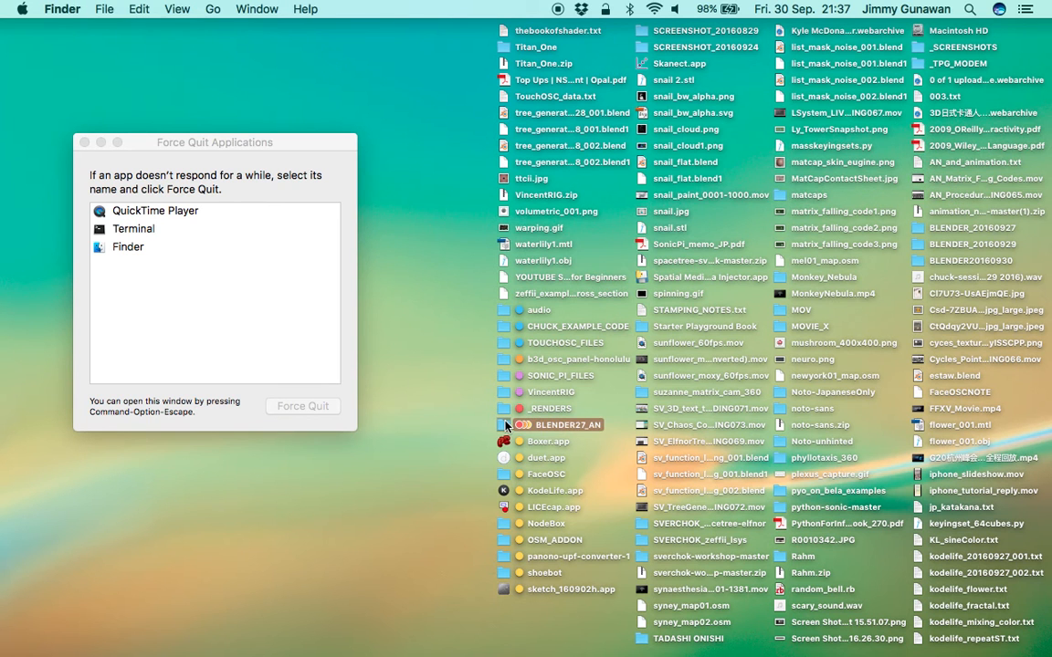
double_click(507, 425)
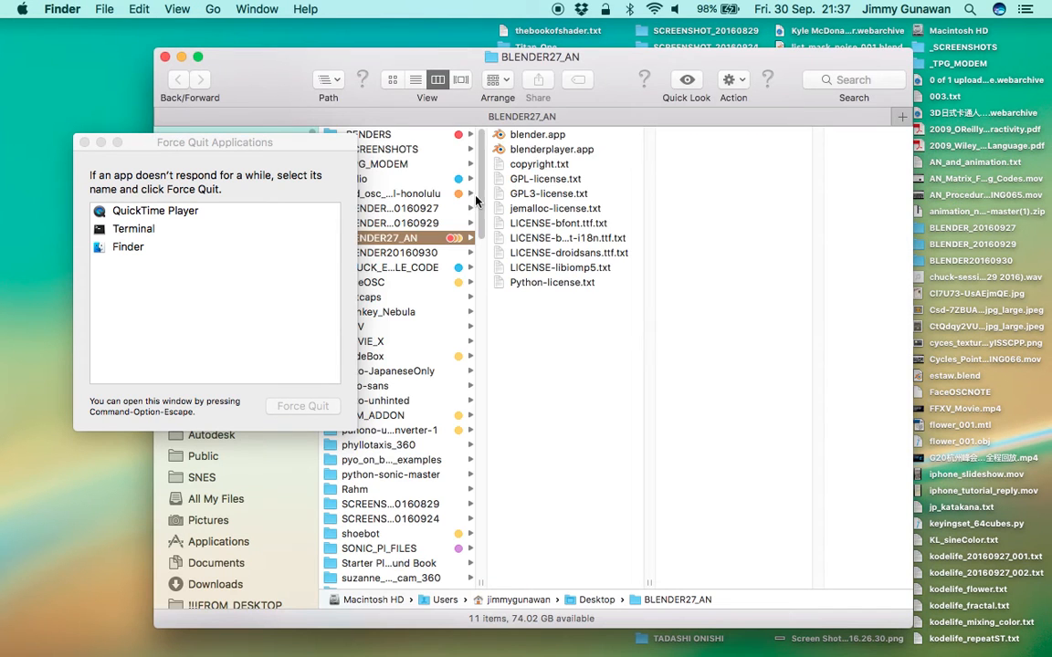
right_click(538, 135)
left_click(575, 160)
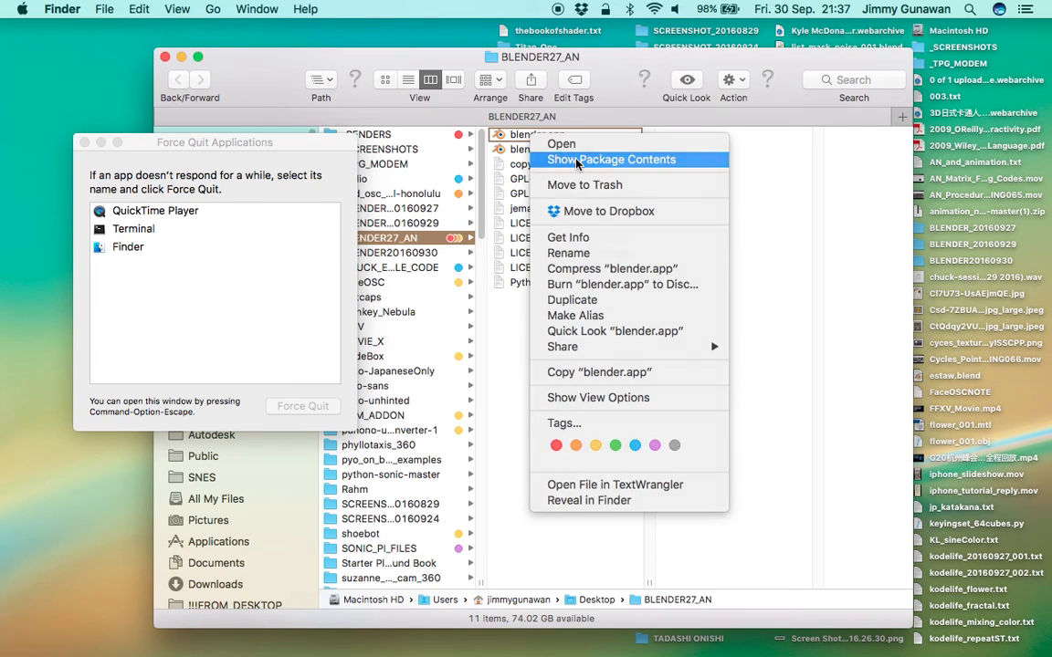
Launch Blender by running the blender executable in the package's Contents/MacOS folder
left_click(422, 136)
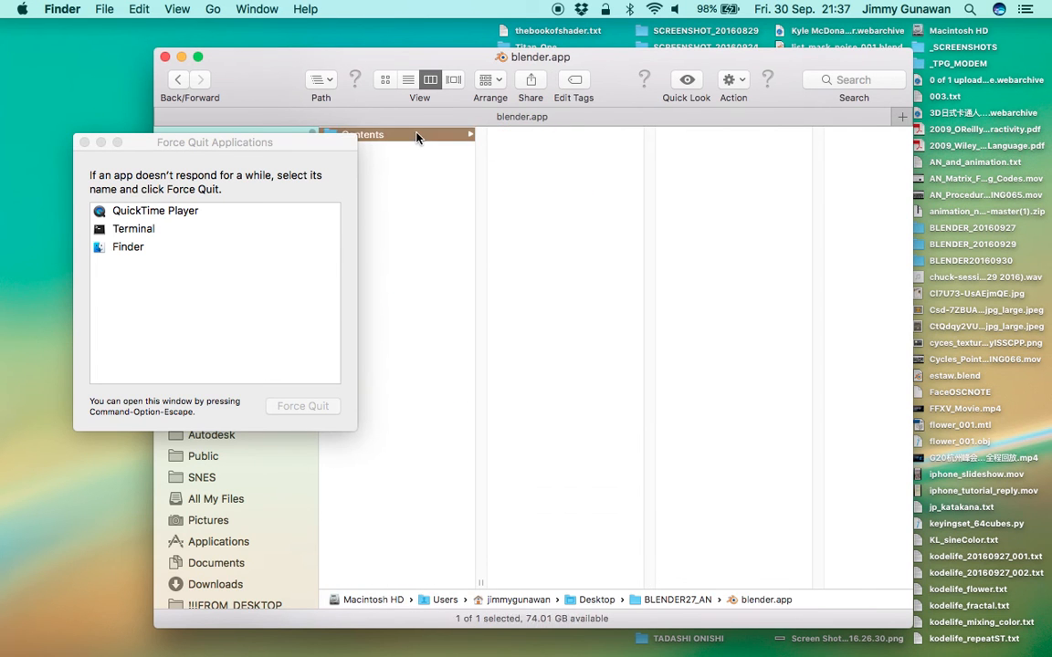
left_click(537, 150)
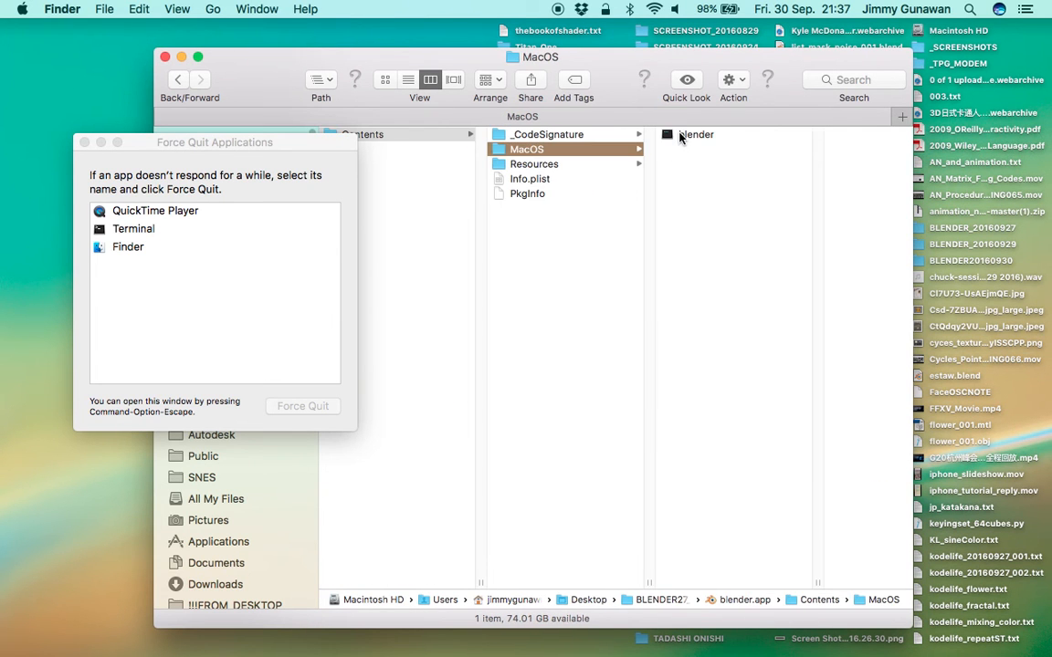
double_click(680, 139)
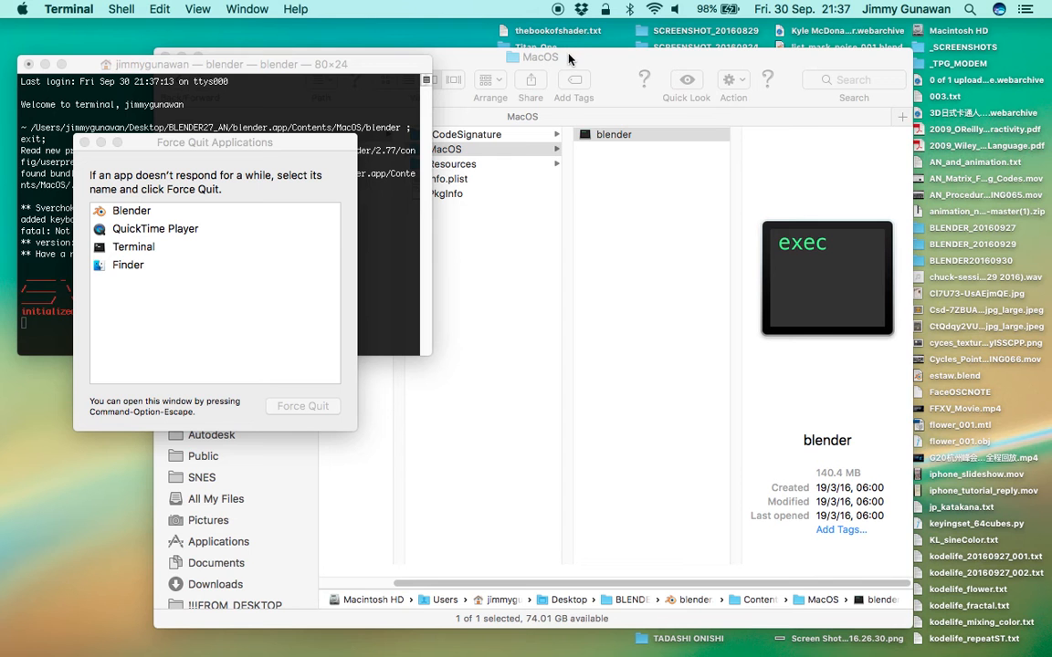
left_click_drag(569, 60, 589, 57)
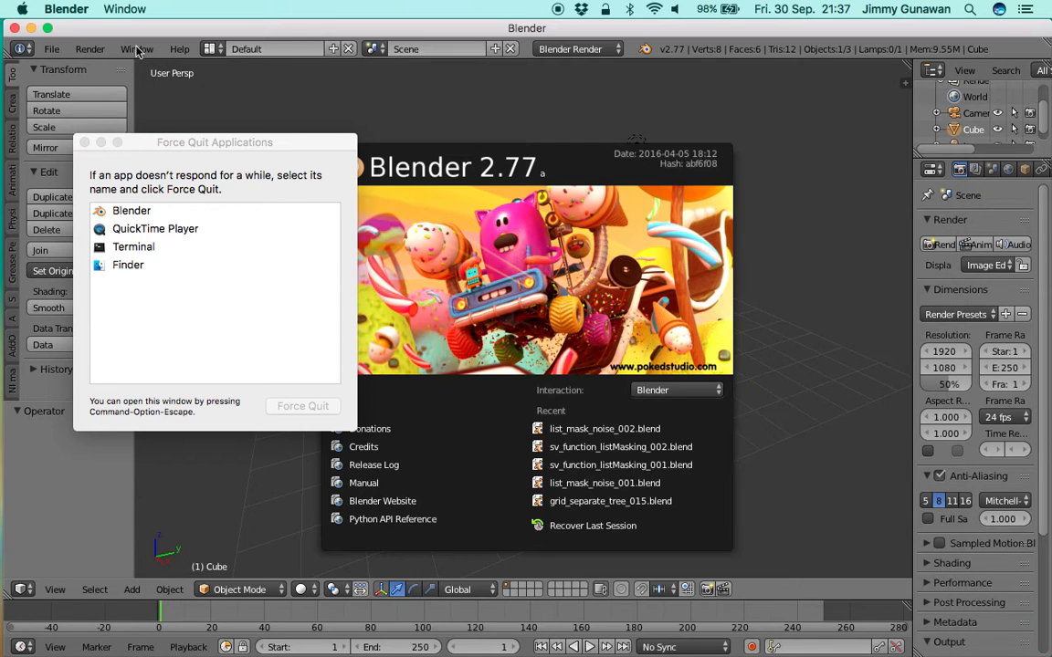
Dismiss the Force Quit Applications window and open list_mask_noise_001.blend from the Desktop folder
left_click(52, 48)
mouse_move(117, 100)
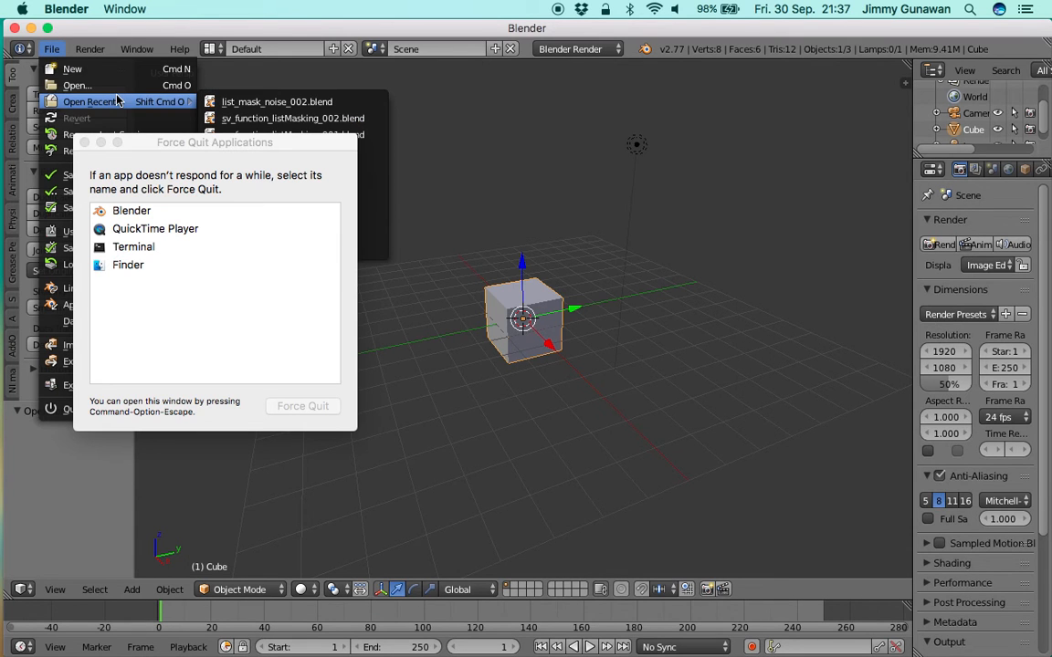
left_click_drag(181, 146, 391, 215)
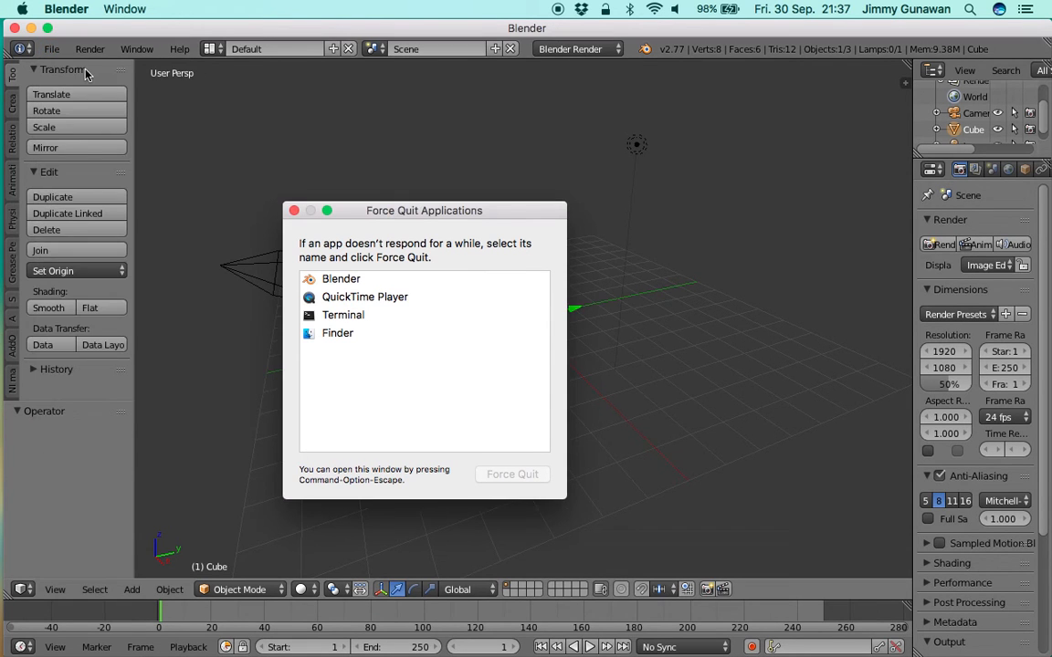
left_click(52, 48)
left_click(70, 76)
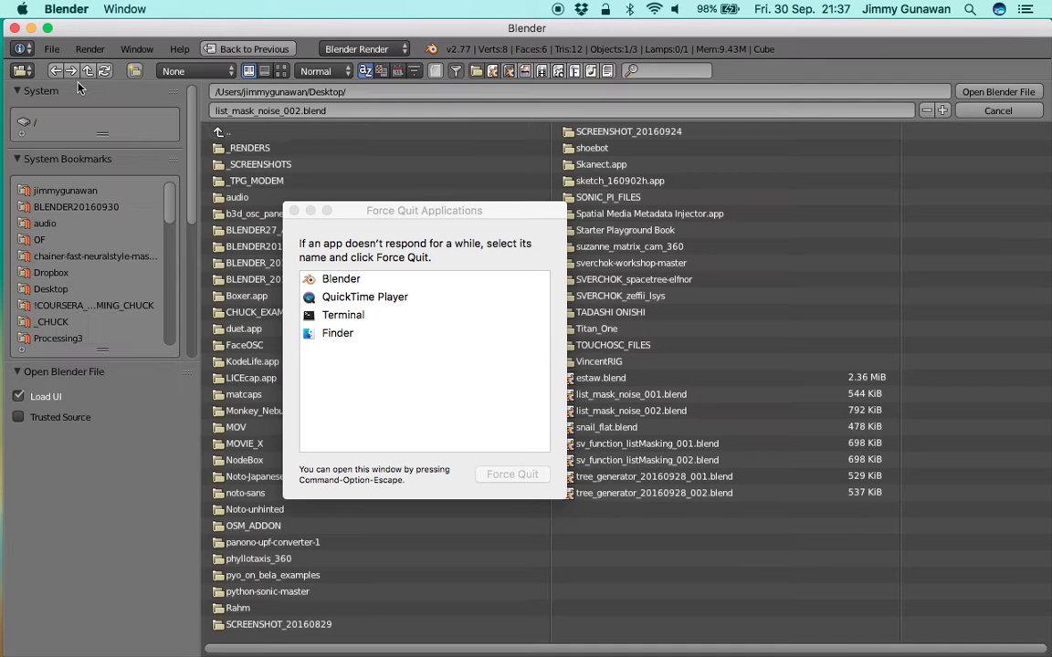
left_click(293, 210)
left_click(651, 412)
left_click(653, 395)
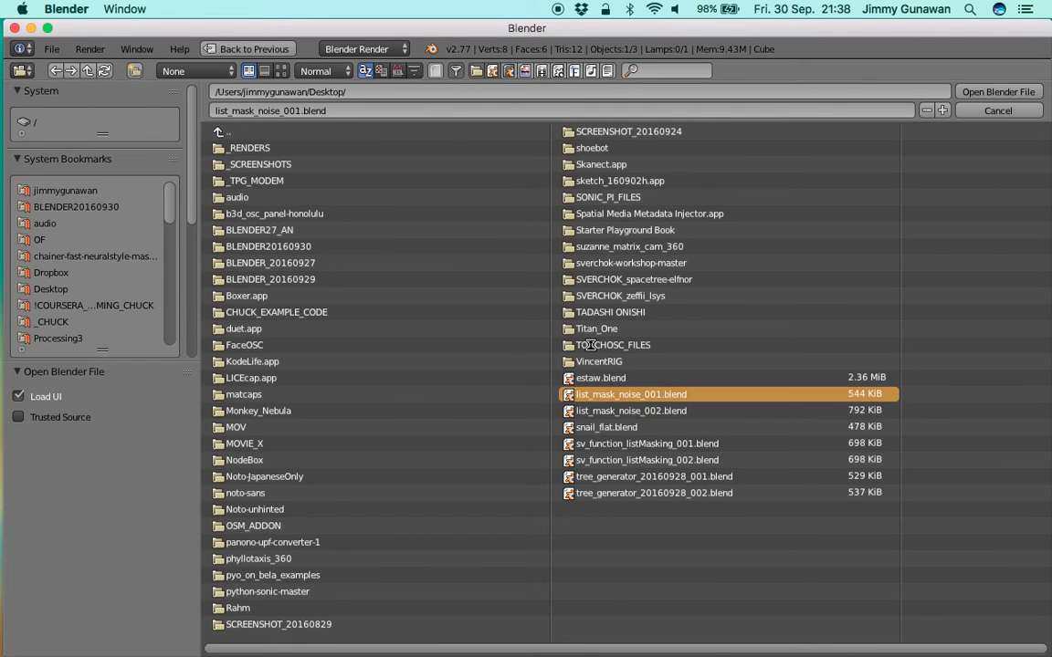
double_click(653, 394)
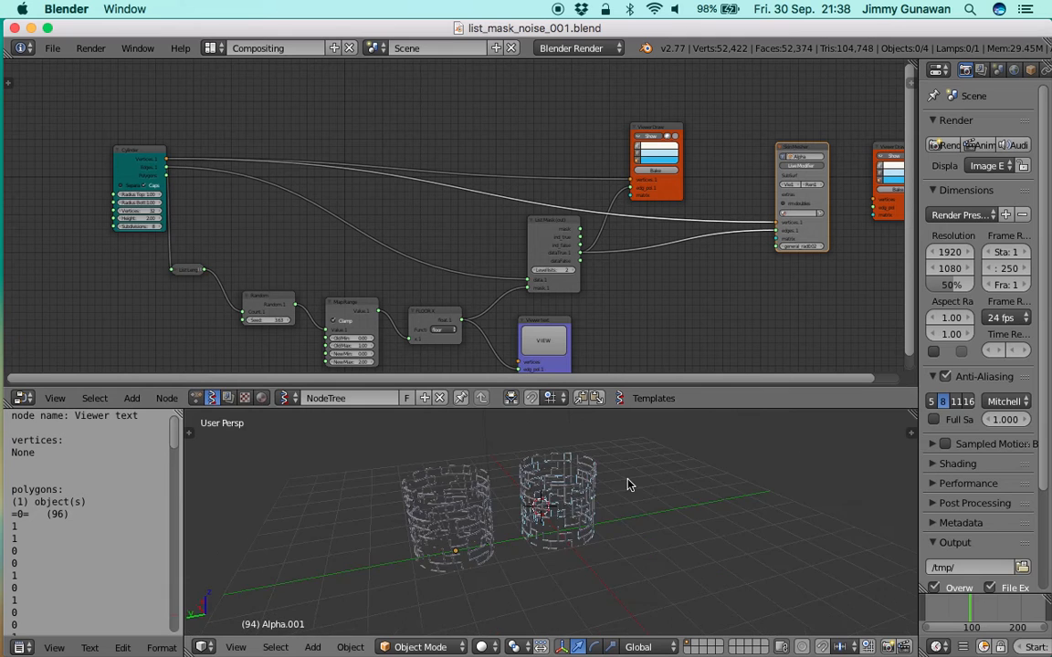
Shift the List Mask (out) node slightly and place the Skin Mesher node closer to it, below the Viewer Draw node
scroll(567, 489, "up", 4)
middle_click_drag(589, 305, 589, 265)
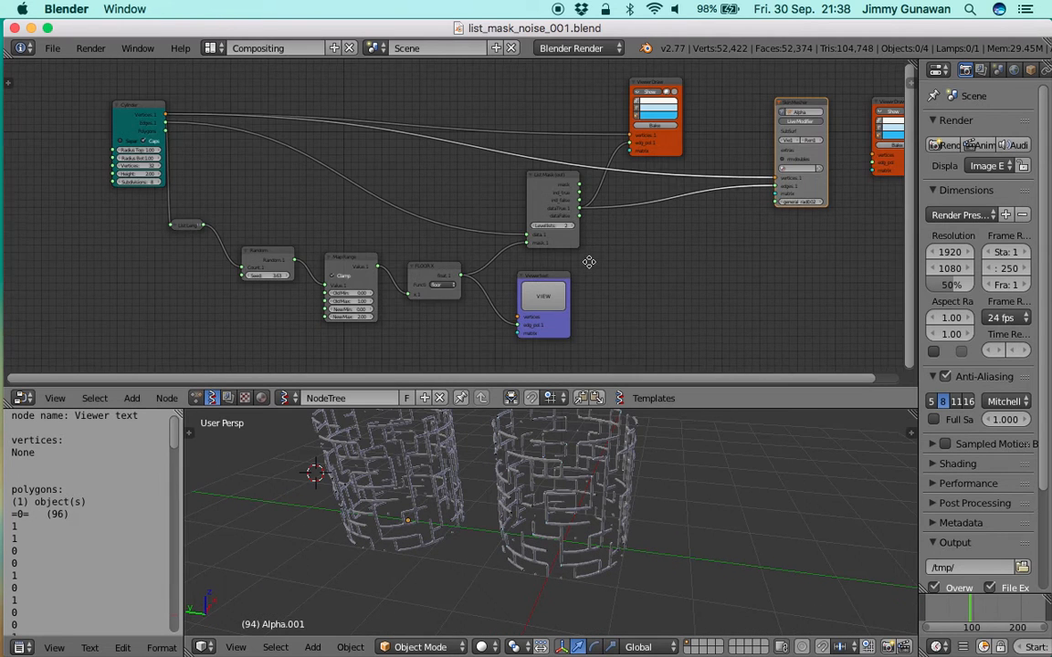
scroll(589, 265, "up", 1)
middle_click_drag(571, 463, 535, 464)
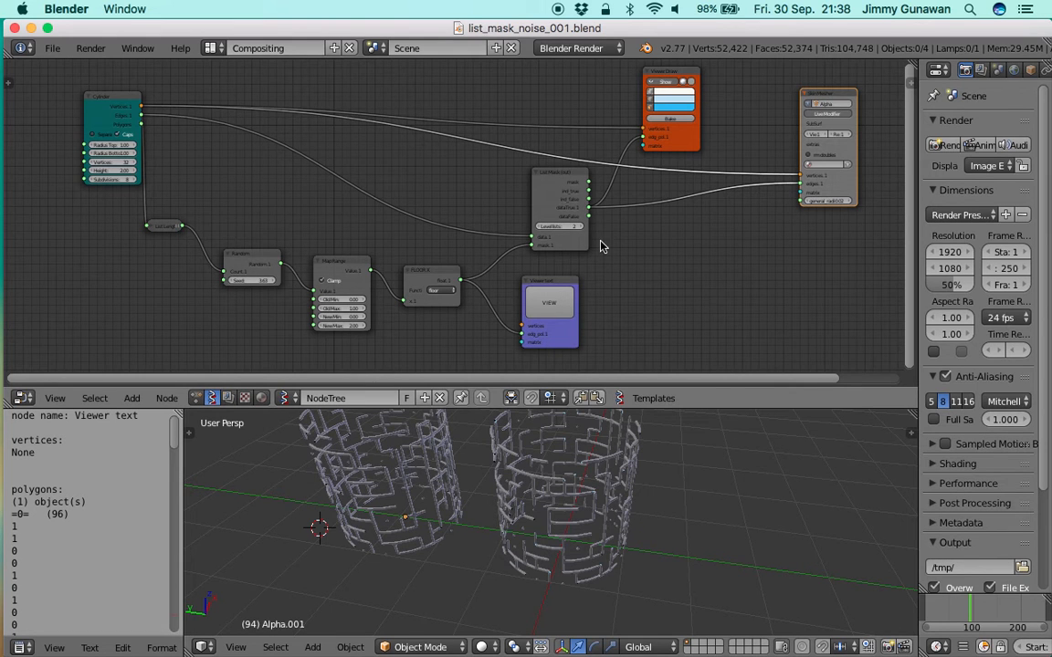
left_click_drag(553, 173, 534, 177)
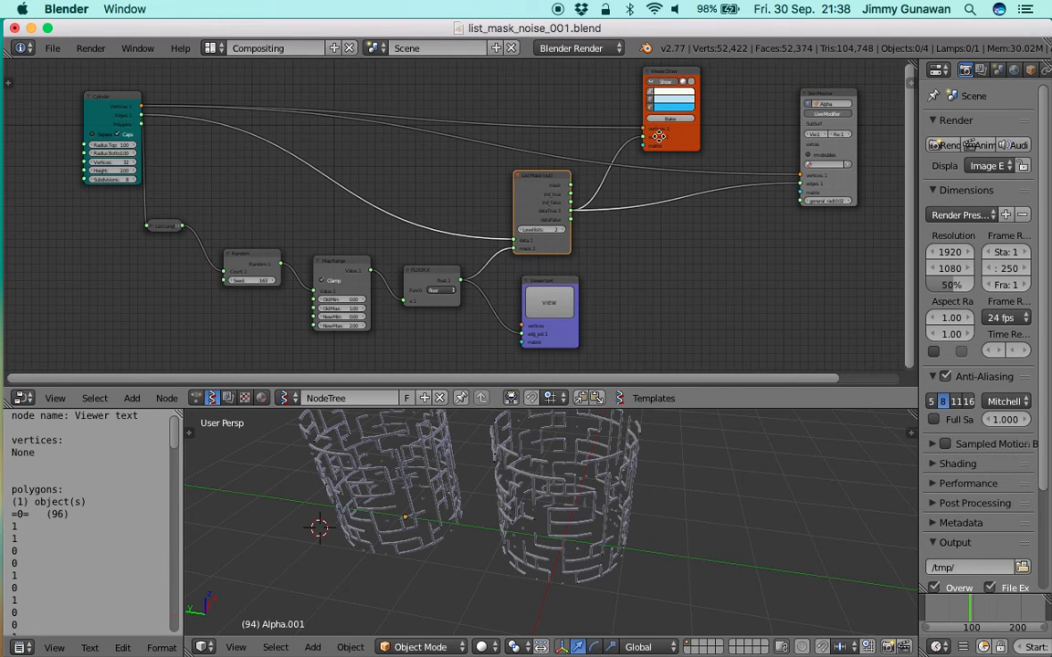
middle_click_drag(657, 134, 680, 187)
scroll(680, 187, "up", 2)
scroll(669, 110, "down", 2)
left_click_drag(856, 129, 595, 196)
scroll(556, 153, "up", 3)
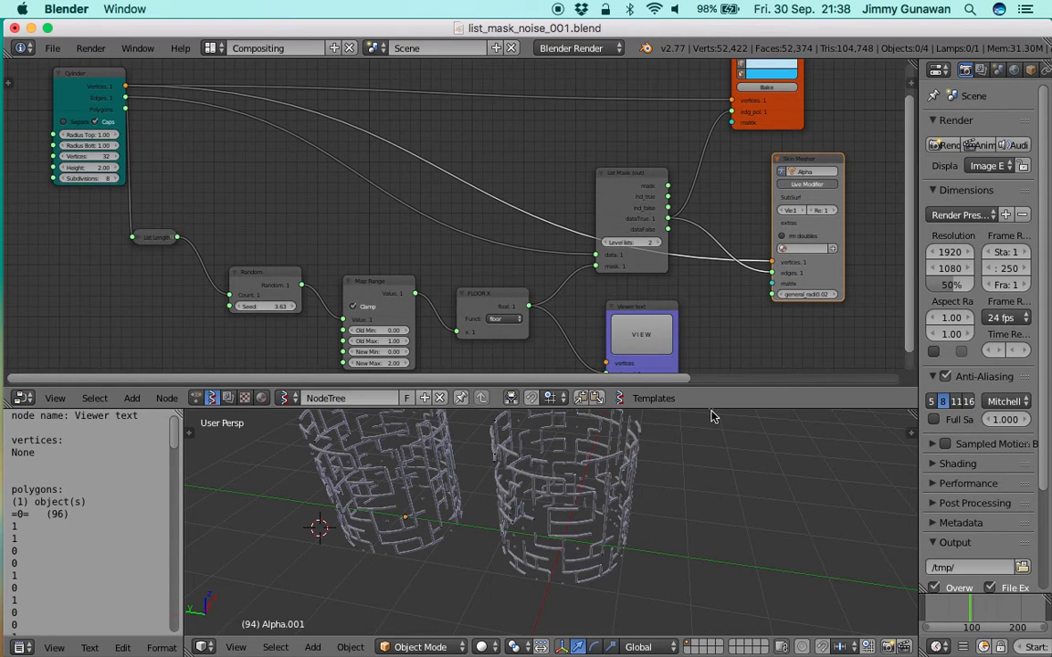
Enlarge the node editor and reposition the Cylinder, List Length, Random and Map Range nodes into a tighter chain
left_click_drag(713, 409, 712, 444)
left_click_drag(71, 93, 53, 115)
left_click_drag(152, 246, 153, 237)
left_click_drag(154, 252, 150, 204)
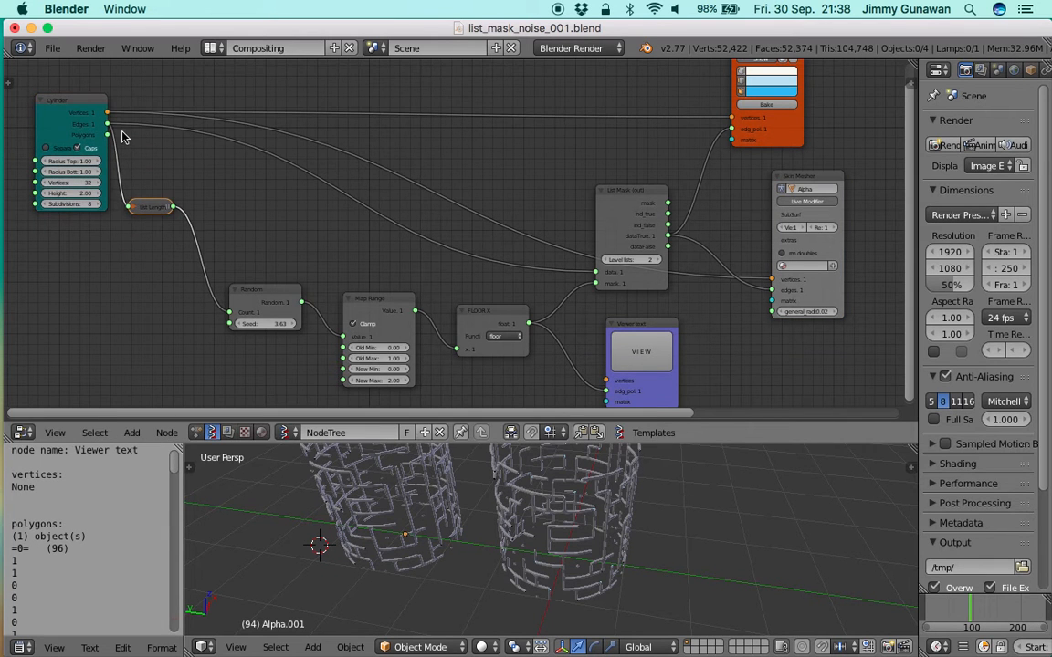
left_click_drag(260, 301, 238, 259)
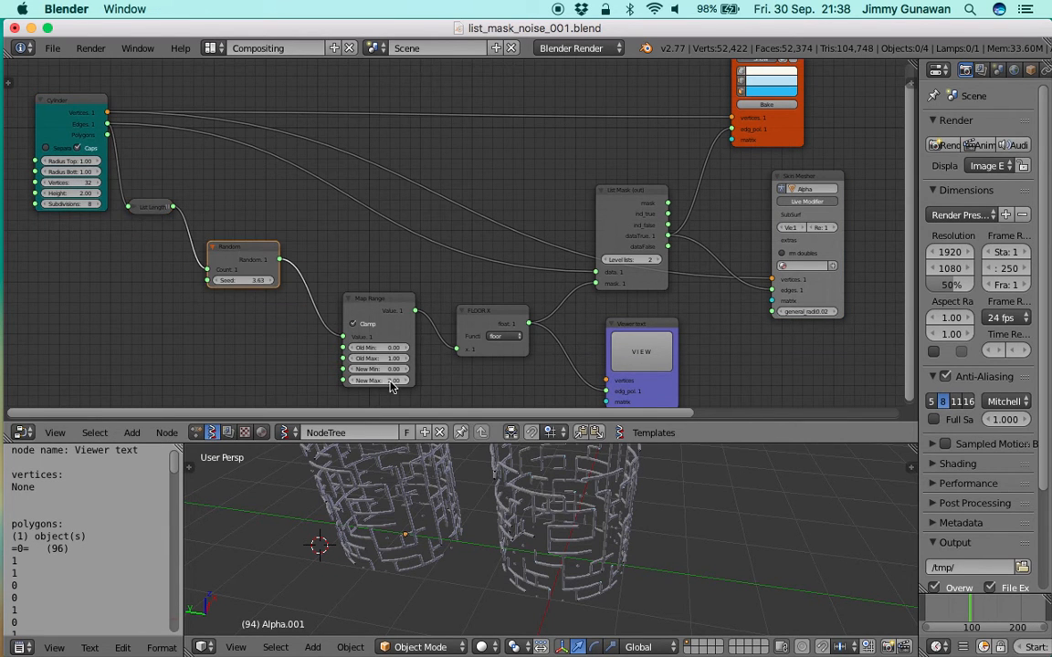
left_click_drag(372, 299, 350, 276)
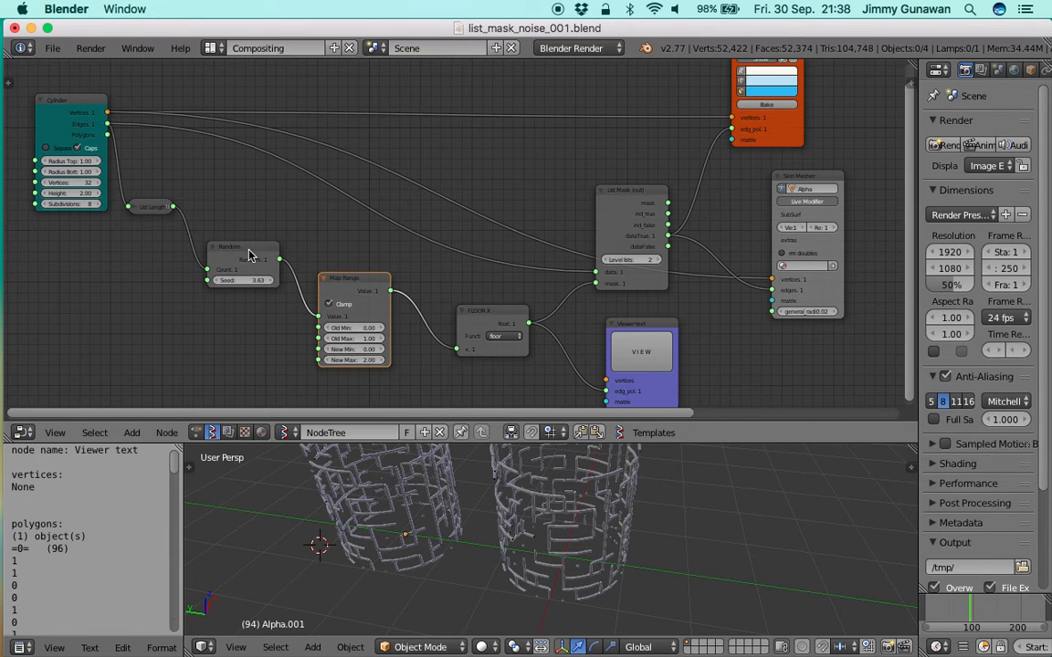
left_click_drag(225, 248, 213, 247)
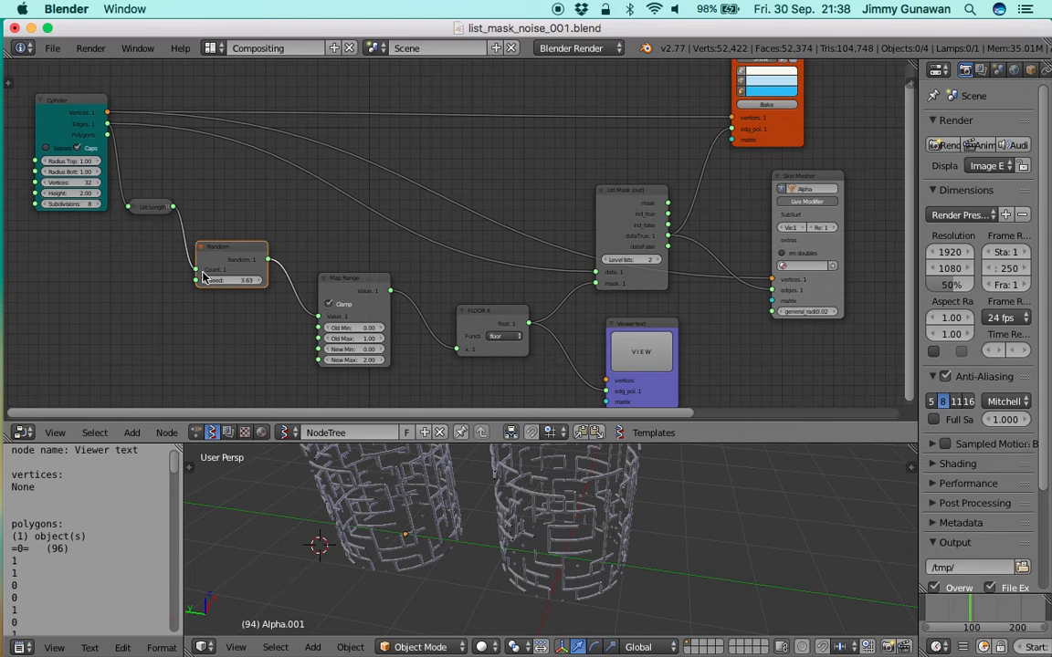
middle_click_drag(202, 276, 231, 264)
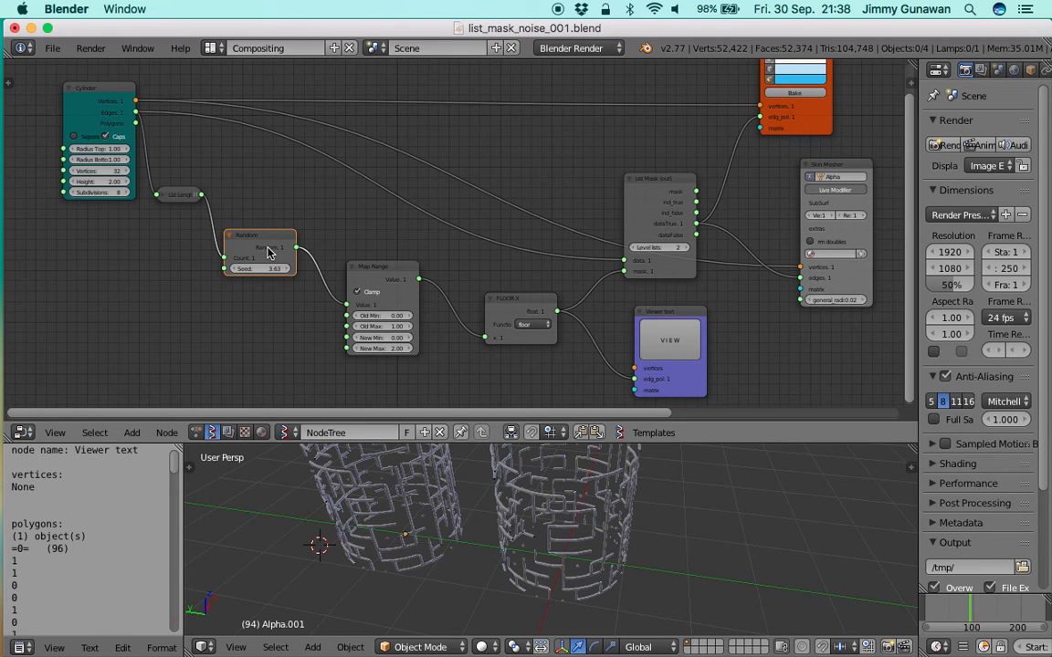
Move the Map Range, FLOOR X, List Mask (out) and Viewer text nodes closer together
left_click_drag(379, 274, 358, 265)
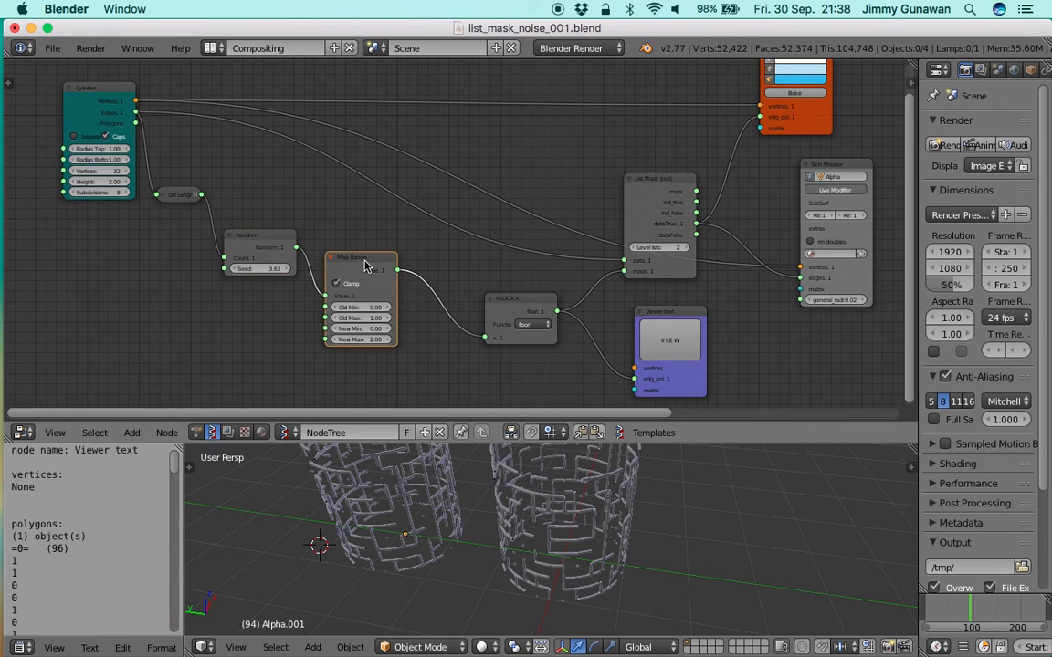
left_click_drag(509, 304, 474, 296)
left_click_drag(662, 195, 646, 152)
left_click_drag(493, 296, 488, 277)
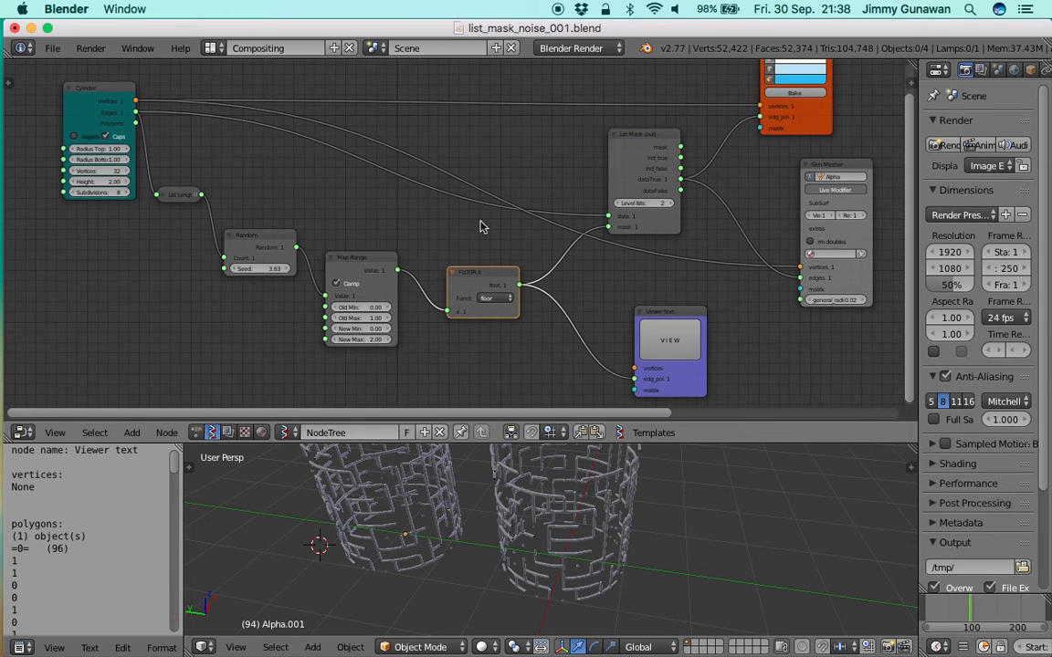
left_click_drag(662, 347, 638, 326)
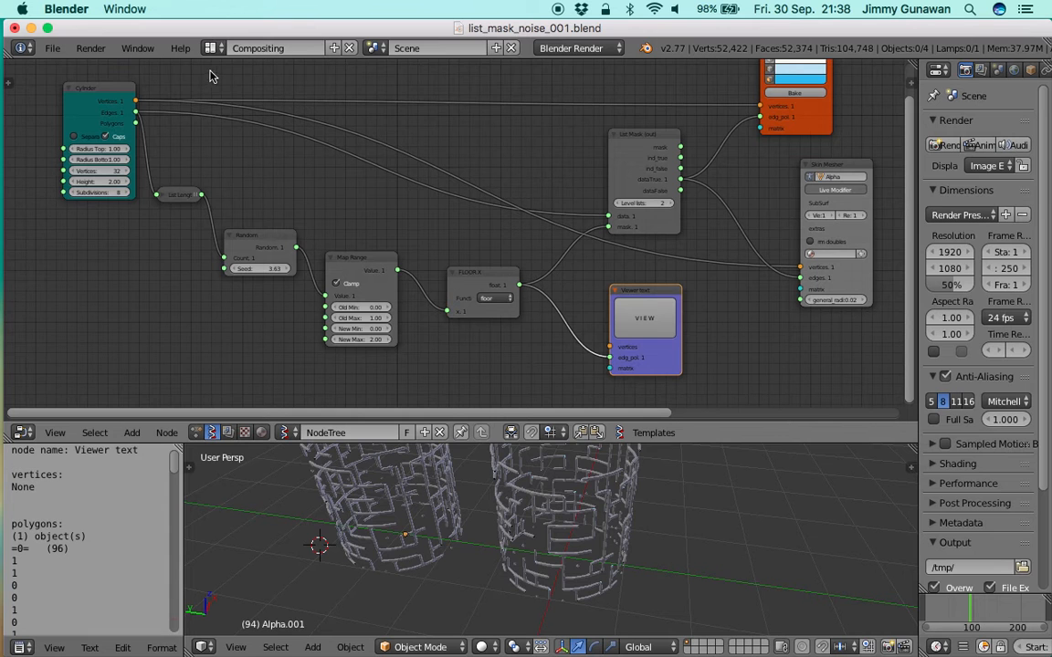
Lower the FLOOR X node between the Map Range and Viewer text nodes, and select the Random node
scroll(556, 487, "down", 2)
middle_click_drag(555, 487, 557, 457)
left_click(461, 281)
key("Home")
scroll(460, 240, "up", 2)
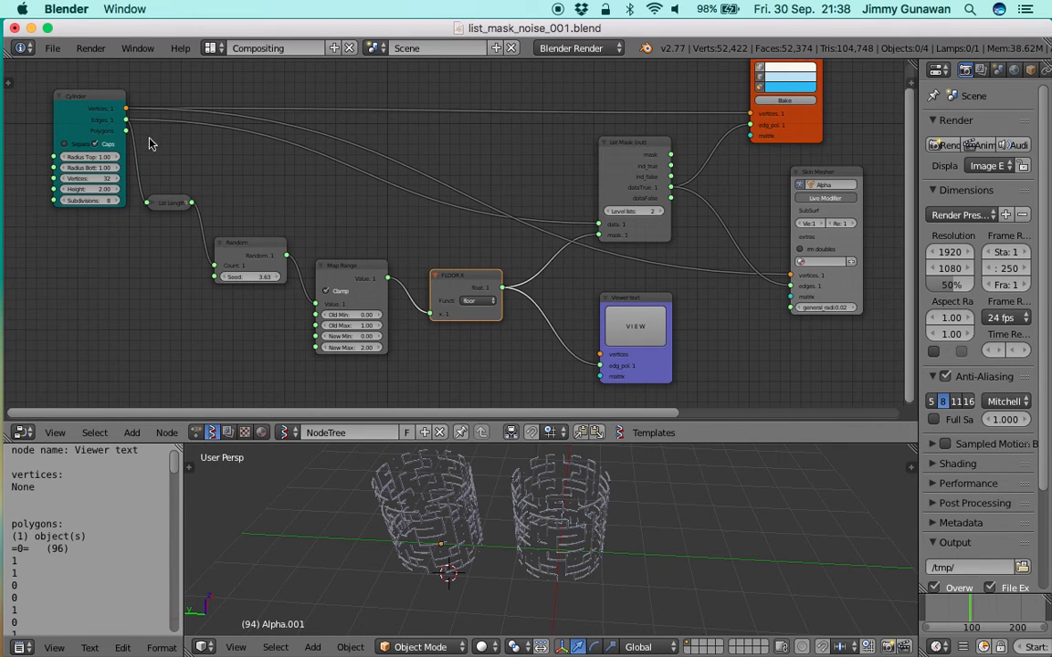
key("g")
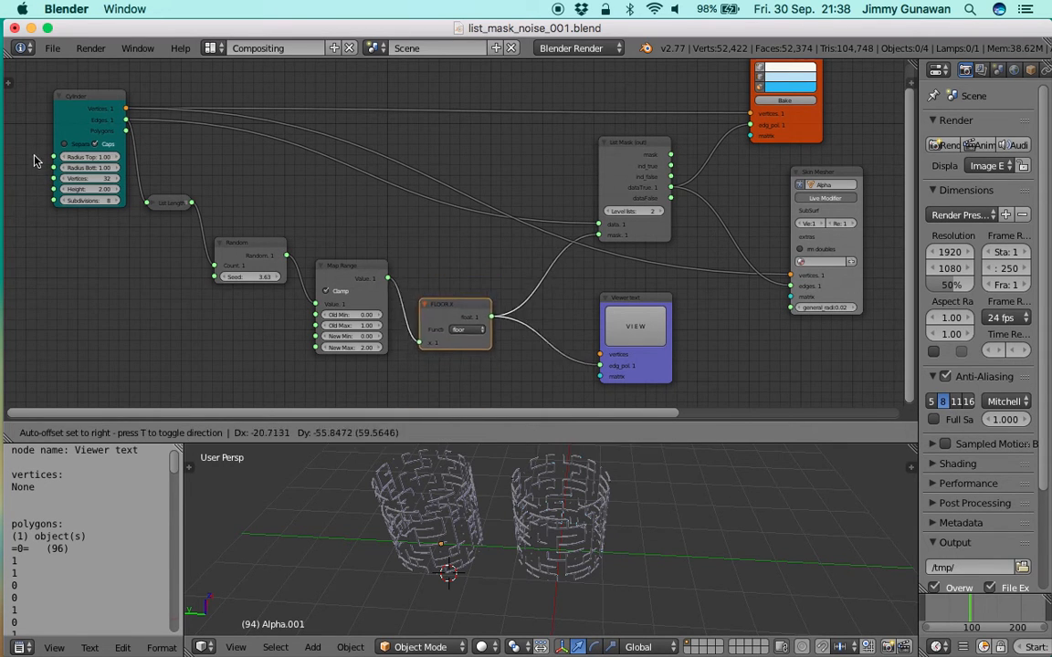
left_click(48, 145)
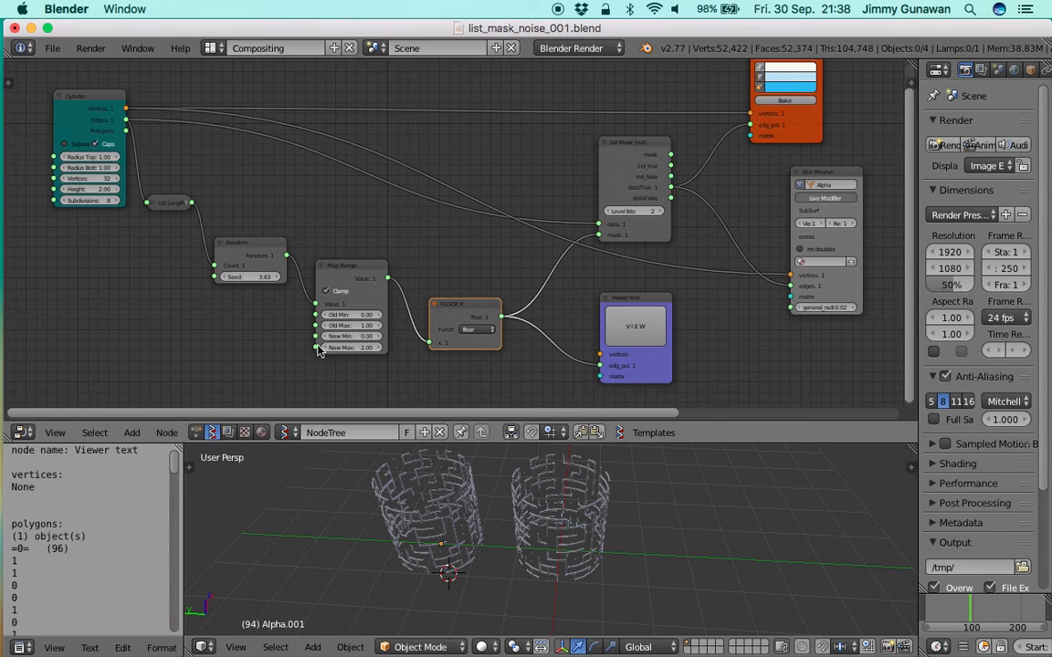
left_click(245, 251)
middle_click_drag(493, 474, 464, 473)
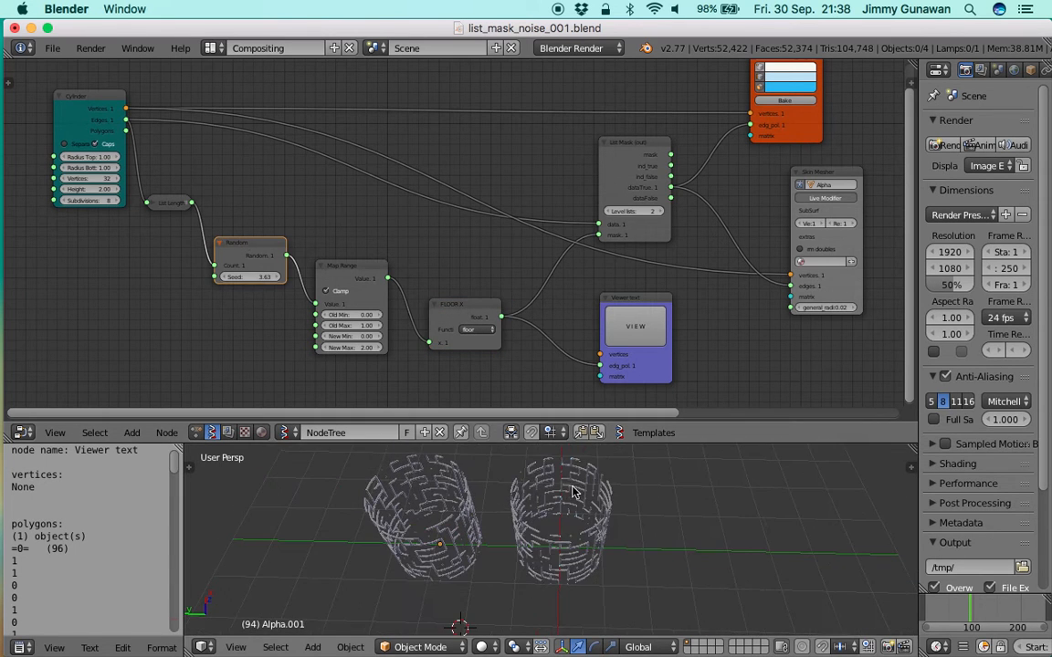
Open the recent file list_mask_noise_002.blend and frame both extruded meshes in the 3D view
left_click(52, 48)
mouse_move(93, 101)
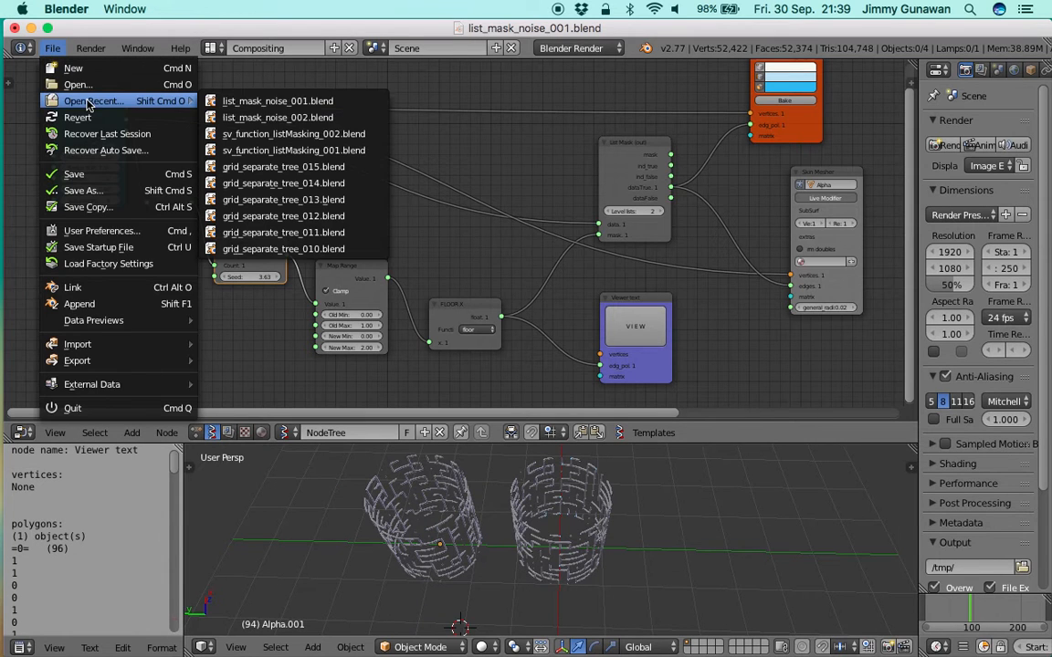
left_click(274, 117)
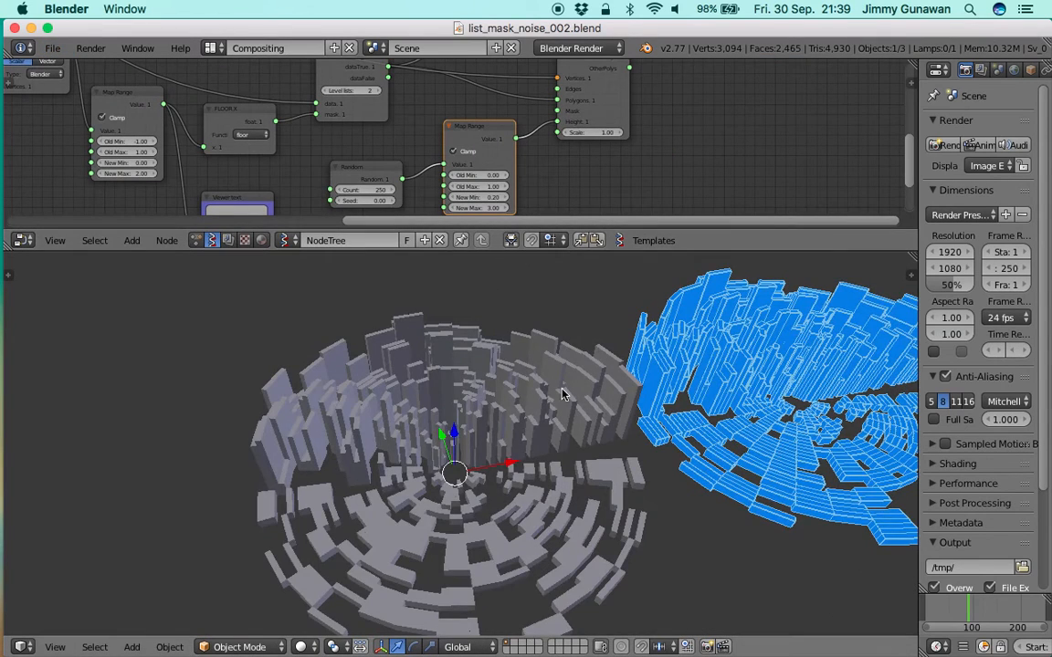
scroll(555, 404, "down", 2)
middle_click_drag(559, 408, 498, 402, "shift")
Save the file as a new incremented version named list_mask_noise_003.blend
left_click(46, 52)
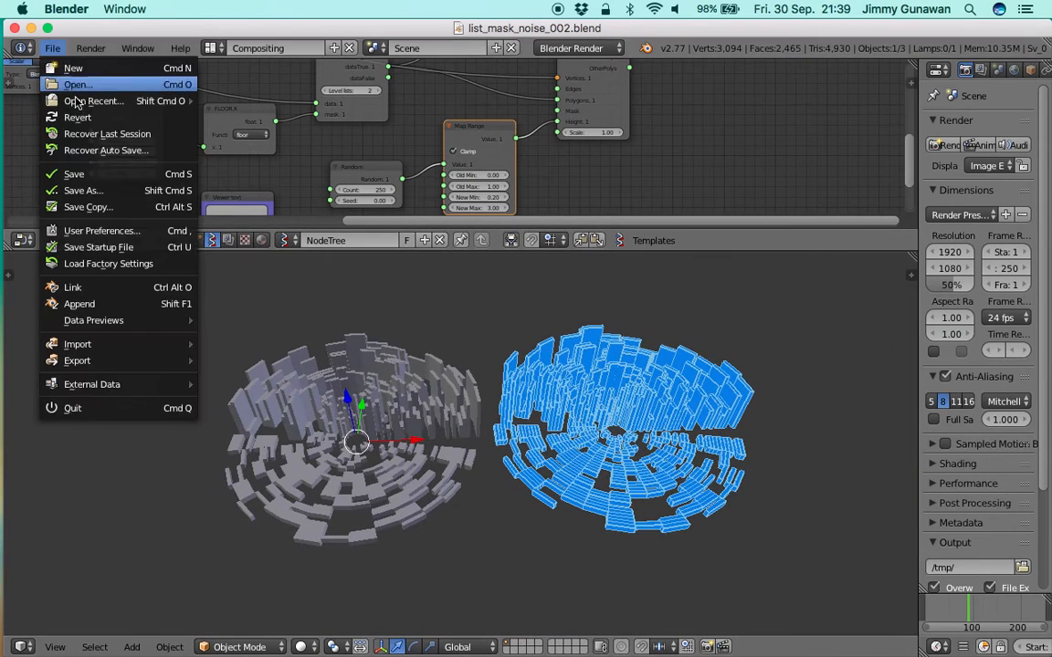
left_click(89, 172)
left_click(932, 112)
left_click(964, 93)
middle_click_drag(623, 371, 592, 308)
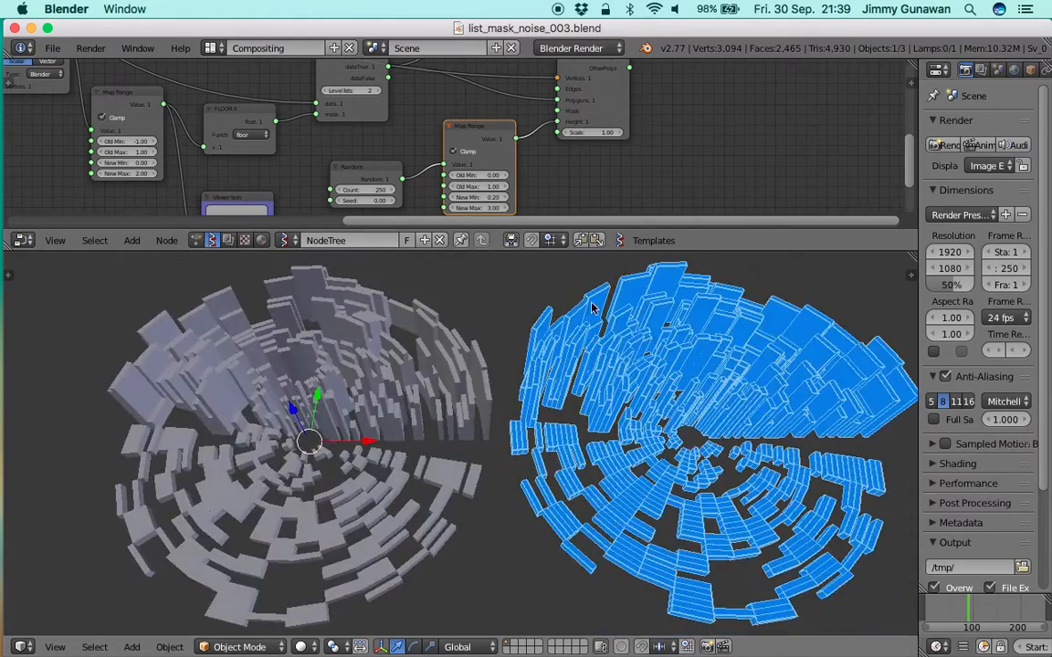
Enlarge the node editor and examine the start of the node tree around the Cylinder node
left_click_drag(539, 230, 543, 415)
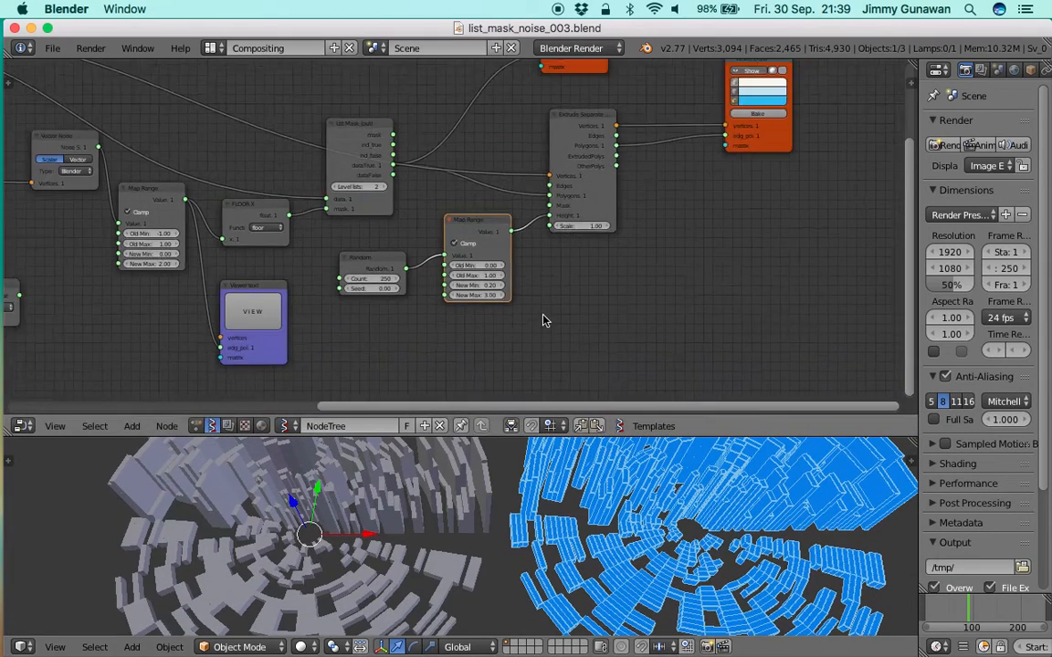
middle_click_drag(332, 205, 493, 244)
scroll(436, 232, "down", 6)
scroll(331, 206, "up", 1)
middle_click_drag(240, 207, 587, 255)
scroll(588, 255, "up", 3)
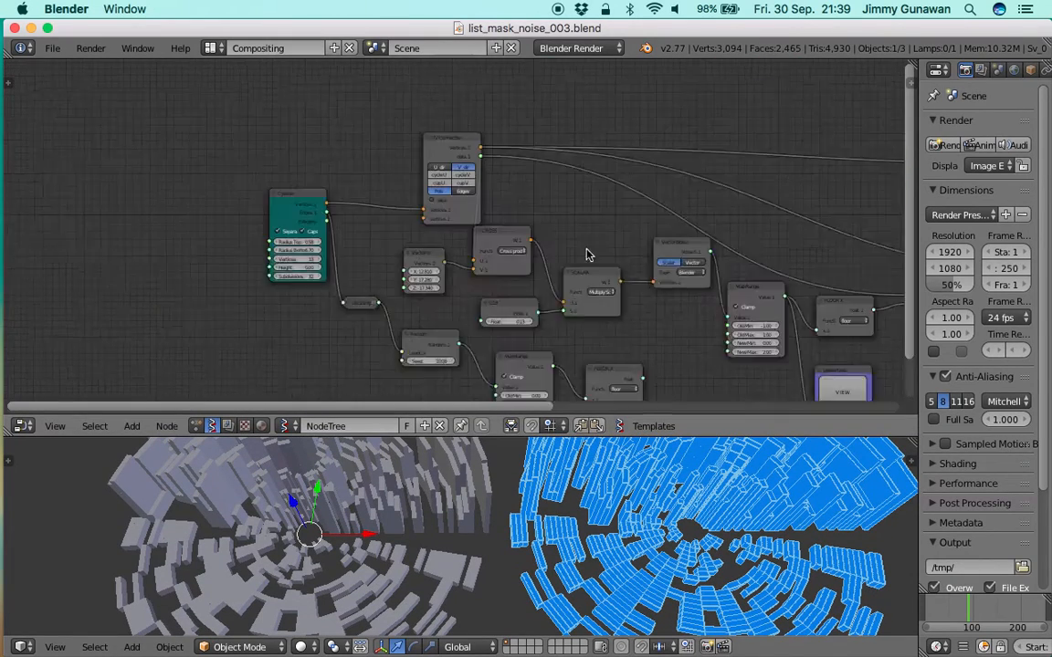
Move the Cylinder and UV Connection nodes away from the rest of the tree and switch the window to fullscreen
scroll(376, 205, "up", 2)
left_click_drag(235, 178, 139, 188)
scroll(310, 202, "up", 1)
middle_click_drag(309, 199, 286, 283)
left_click_drag(401, 165, 316, 132)
scroll(316, 133, "down", 3)
mouse_move(341, 141)
middle_mouse_down()
mouse_move(368, 157)
mouse_move(355, 144)
middle_mouse_up()
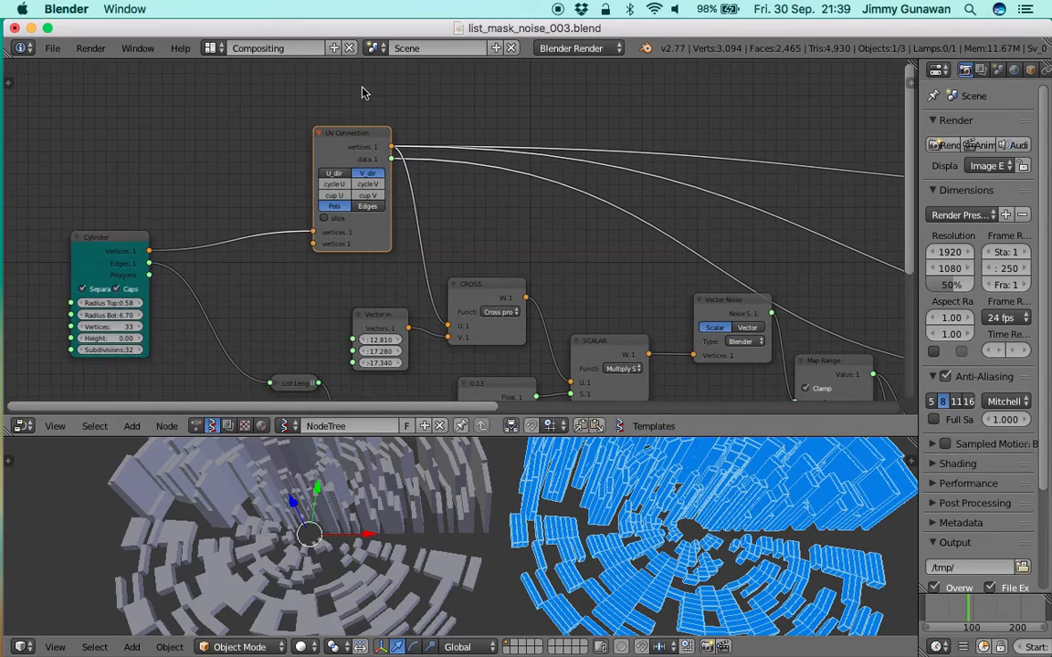
left_click(135, 48)
left_click(137, 85)
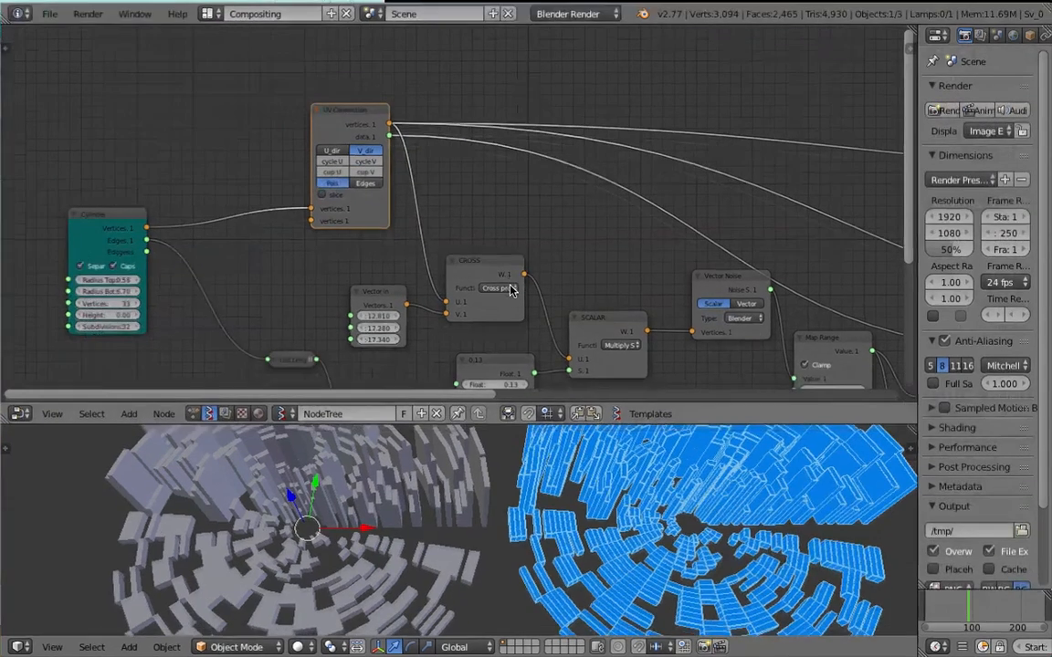
Nudge the Cylinder node and shift the UV Connection node closer to it, widening the gap to the CROSS node
middle_click_drag(519, 228, 464, 188)
scroll(202, 162, "down", 2)
scroll(192, 165, "up", 1)
left_click_drag(125, 177, 117, 179)
left_click_drag(325, 181, 257, 188)
scroll(393, 119, "down", 1)
middle_click_drag(436, 125, 293, 144)
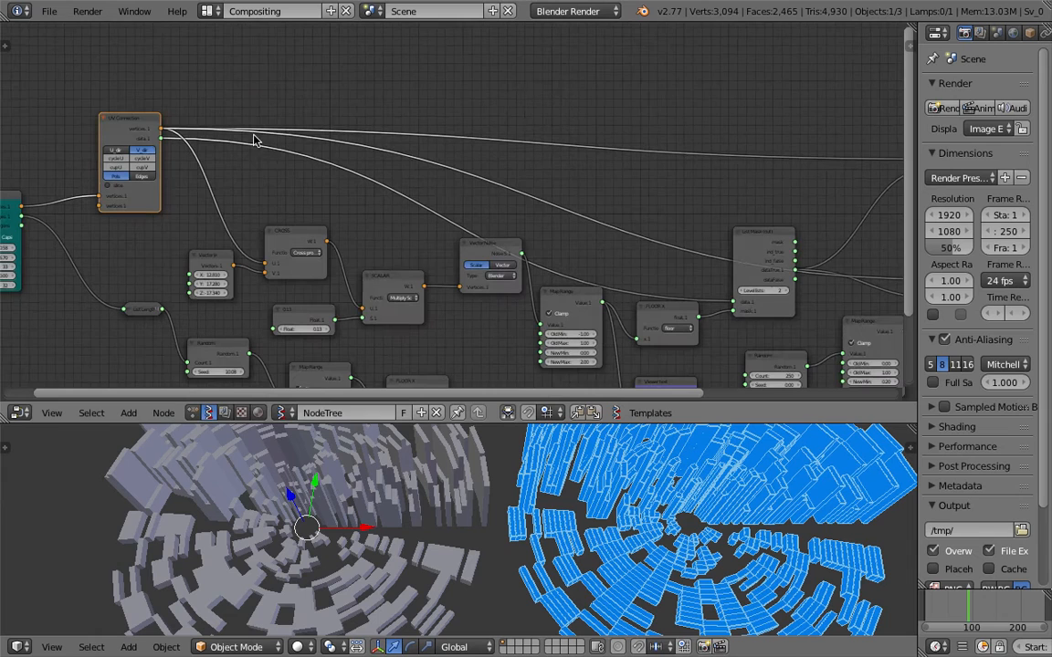
middle_click_drag(673, 240, 532, 225)
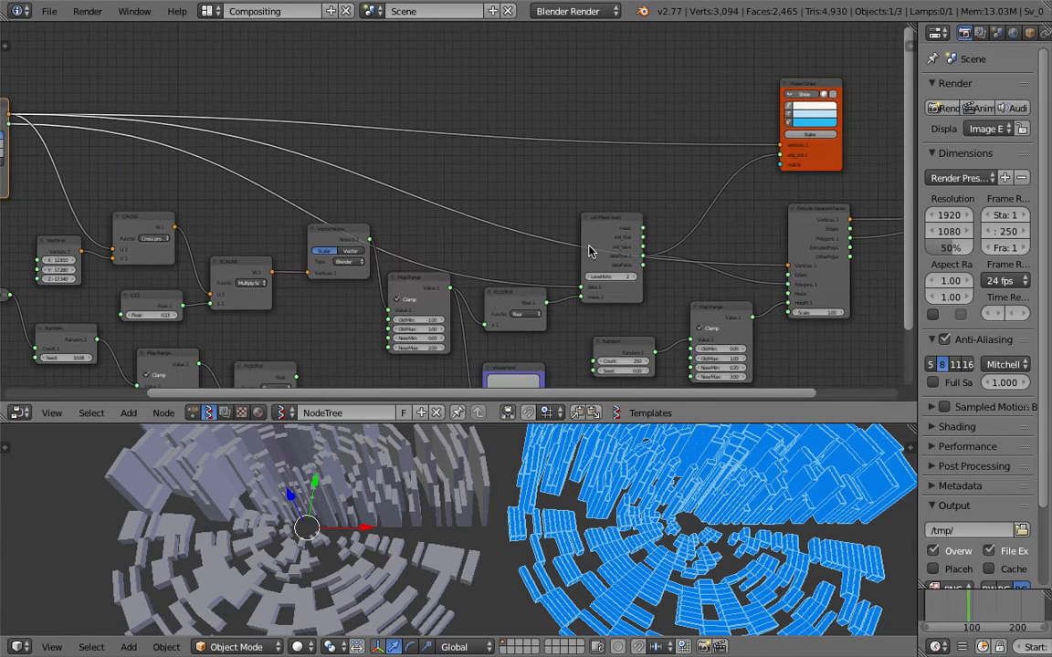
Spread out the end of the tree by moving the Extrude Separate Faces, polygon Viewer Draw and List Mask nodes
scroll(813, 218, "down", 1)
left_click_drag(746, 214, 800, 191)
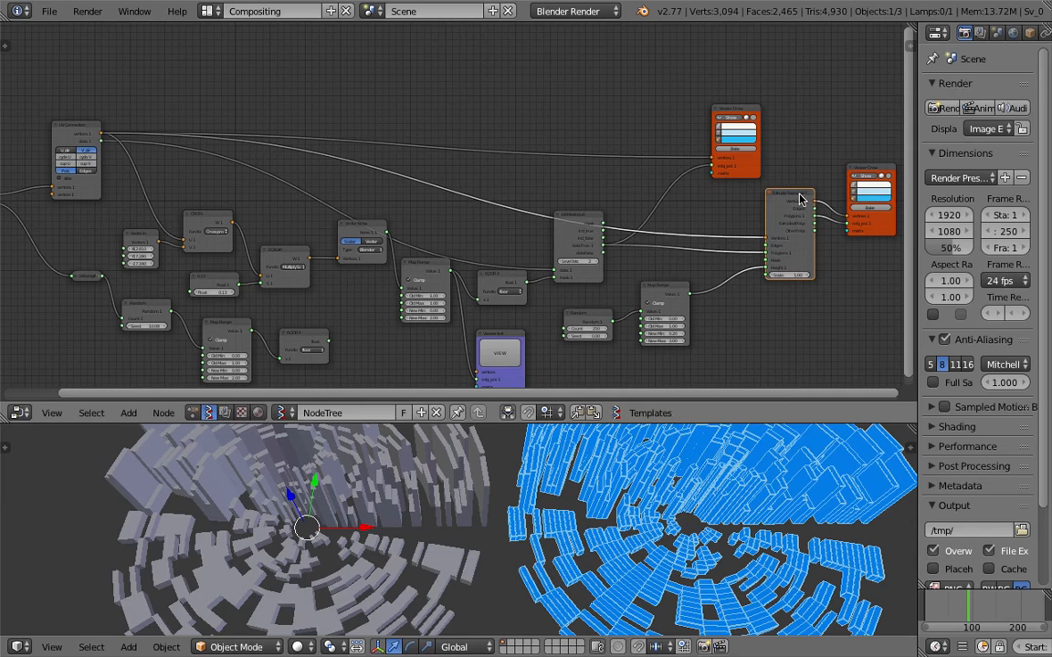
left_click_drag(733, 112, 713, 87)
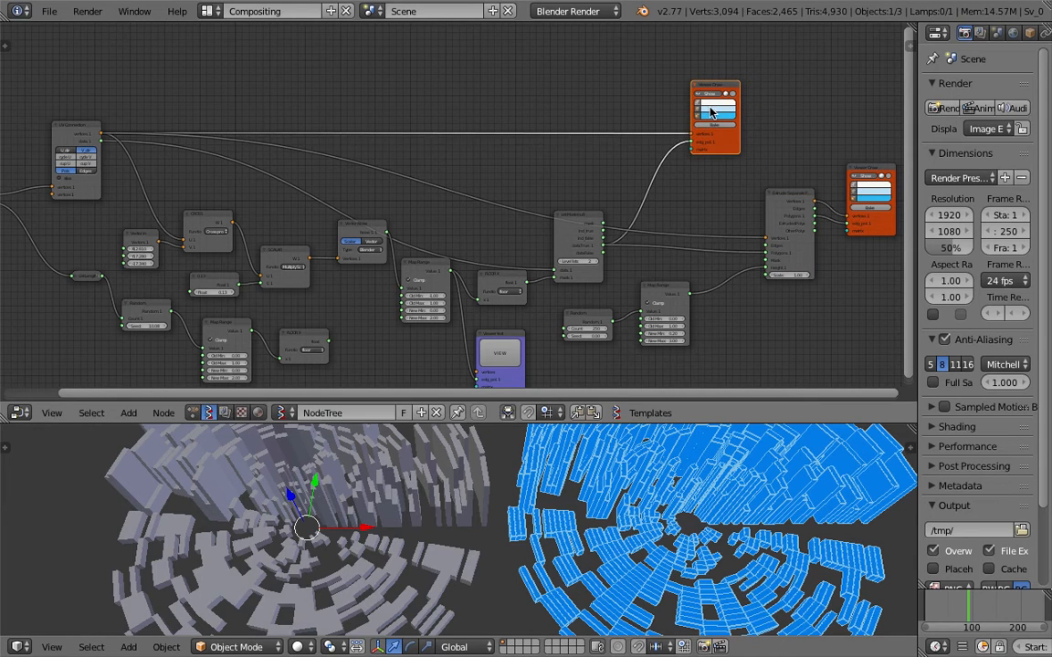
left_click_drag(584, 212, 598, 164)
scroll(607, 153, "up", 1)
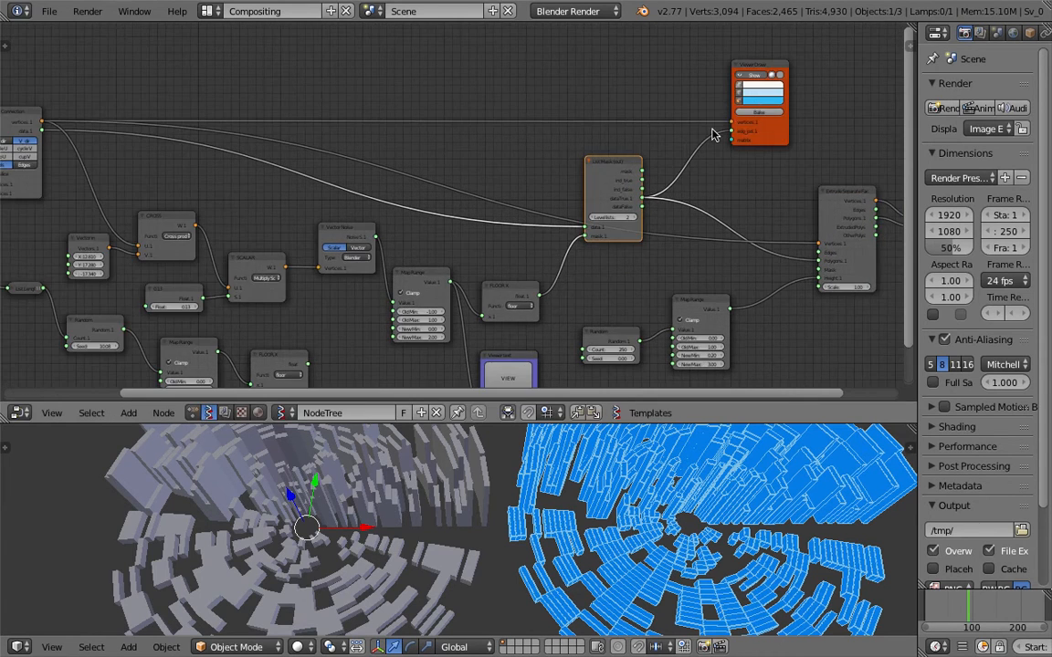
Hide the extruded mesh's Viewer Draw preview and toggle the masked polygons' preview off and on again
left_click(752, 76)
left_click(753, 75)
scroll(871, 130, "down", 1)
middle_click_drag(871, 131, 731, 141)
left_click(788, 174)
left_click(624, 93)
left_click(626, 92)
left_click(625, 92)
left_click(626, 92)
mouse_move(677, 530)
middle_mouse_down()
mouse_move(628, 557)
mouse_move(680, 526)
middle_mouse_up()
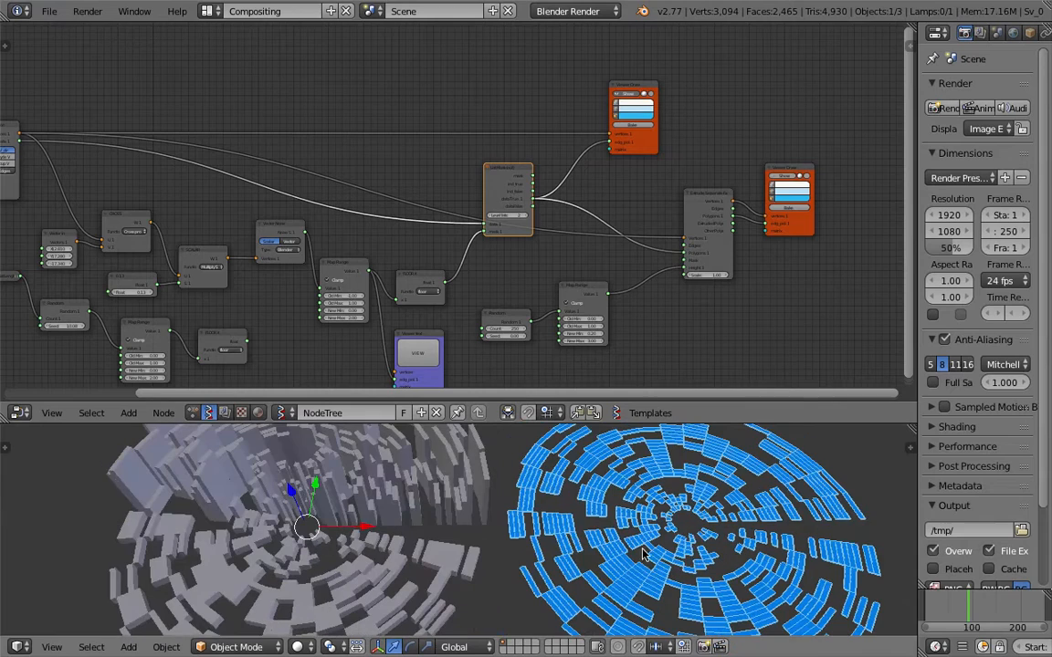
Set the Float node that scales the noise coordinates to 0.67
scroll(354, 254, "up", 1)
middle_click_drag(287, 289, 439, 224)
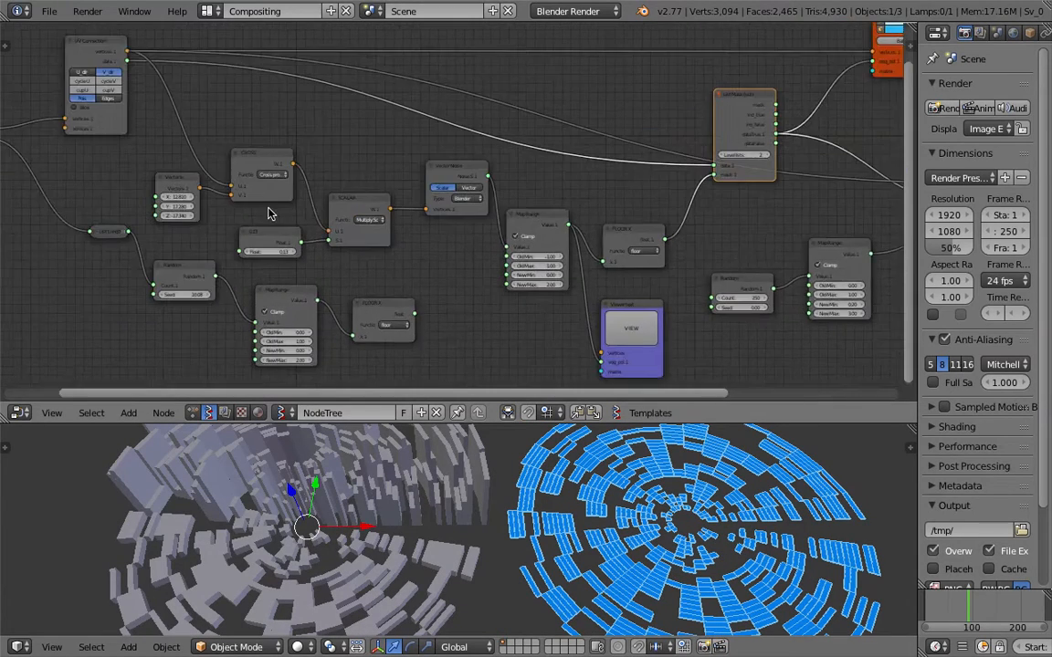
scroll(273, 215, "up", 1)
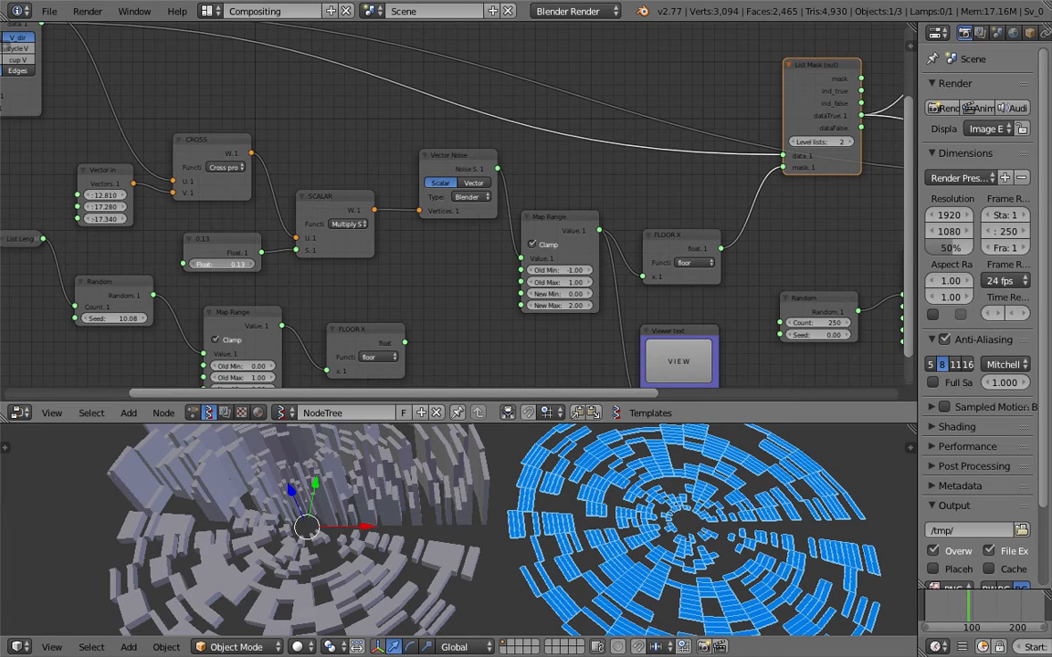
left_click_drag(223, 264, 230, 265)
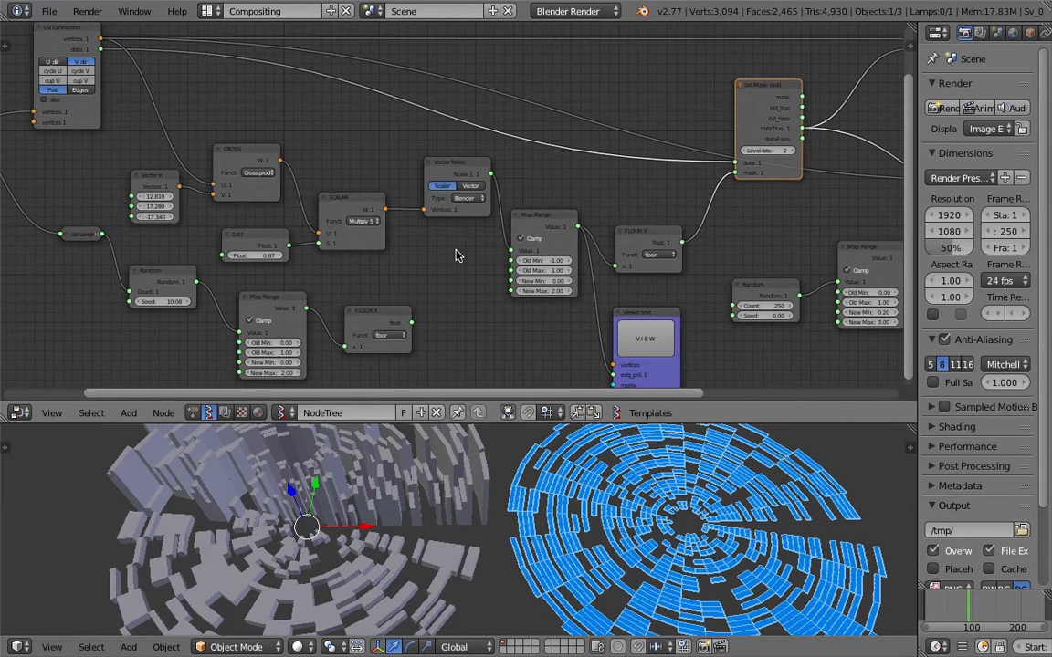
Delete the Extrude Separate Faces node, its Viewer Draw node and the Viewer text node
middle_click_drag(804, 211, 526, 193)
scroll(532, 191, "down", 2)
left_click(735, 117)
key("x")
left_click(814, 89)
key("x")
middle_click_drag(529, 185, 695, 169)
middle_click_drag(301, 227, 308, 228)
left_click(558, 268)
middle_click_drag(382, 263, 442, 268)
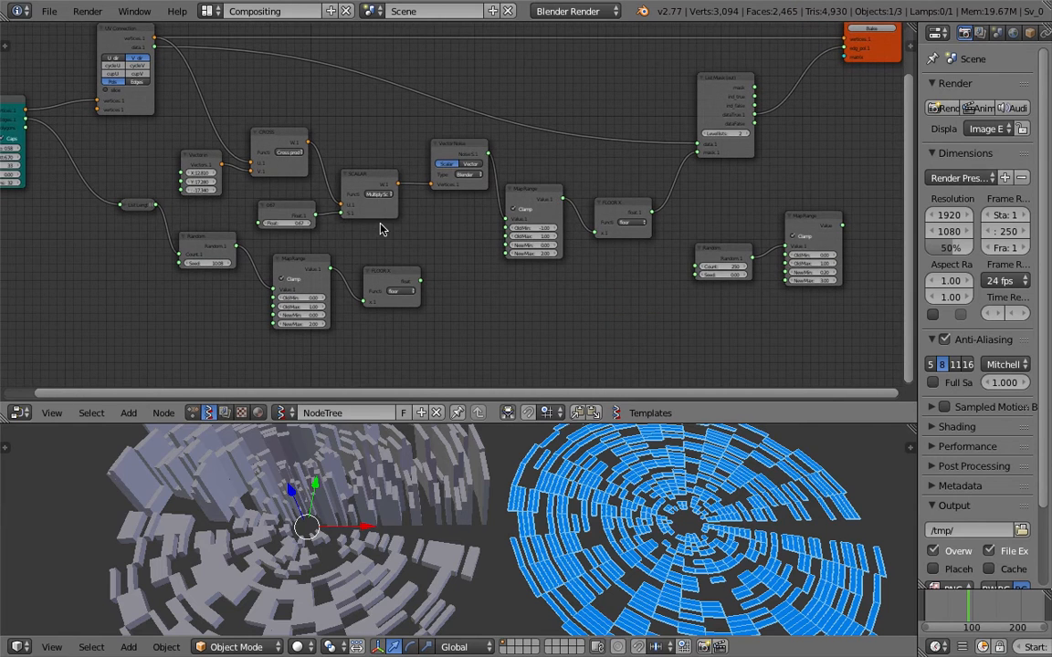
Reposition the Cylinder node and move the List Length node closer to it
middle_click_drag(227, 205, 420, 238)
scroll(420, 237, "up", 3)
left_click_drag(132, 115, 102, 136)
left_click_drag(280, 246, 239, 210)
scroll(254, 234, "up", 2)
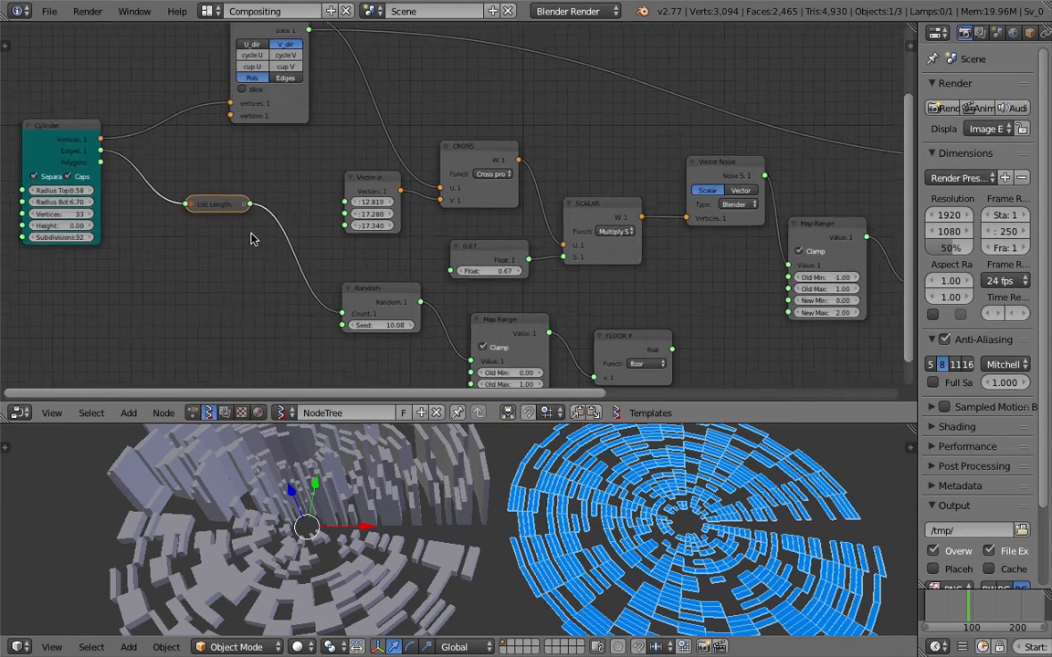
Move the Random, Map Range and FLOOR X nodes of the unused random branch below the noise chain and closer together
left_click_drag(363, 294, 302, 267)
middle_click_drag(301, 268, 311, 254)
scroll(323, 251, "down", 1)
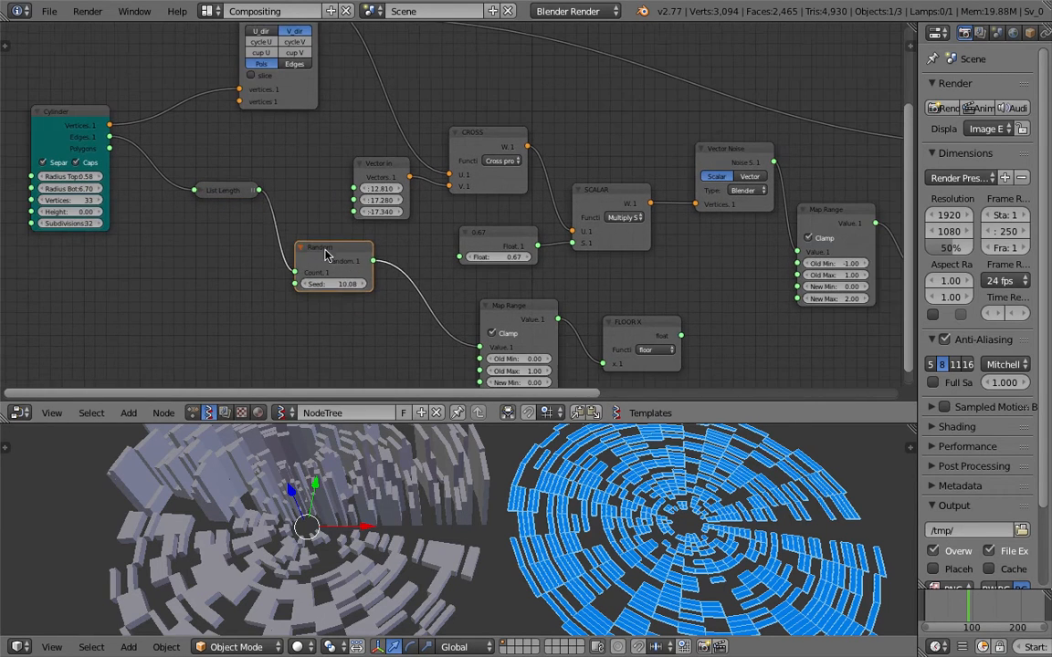
left_click_drag(325, 253, 327, 317)
left_click_drag(520, 306, 452, 329)
left_click_drag(614, 325, 533, 328)
middle_click_drag(403, 286, 406, 370)
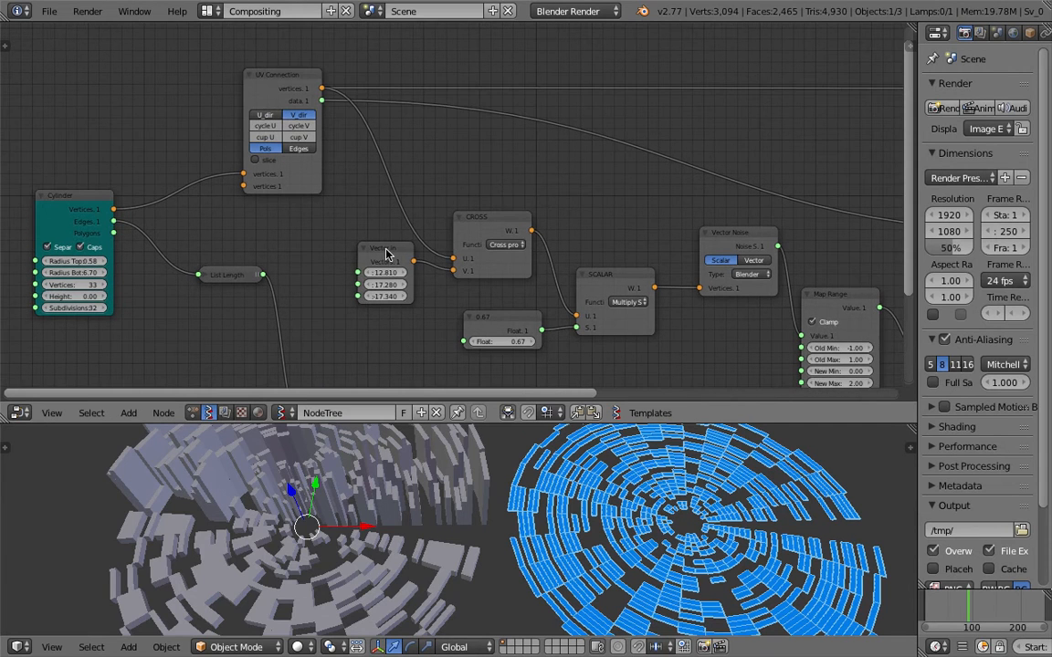
Tidy the Vector in, CROSS and UV Connection nodes near the Cylinder and save over the file
left_click_drag(385, 249, 362, 267)
left_click_drag(481, 224, 453, 175)
left_click_drag(343, 269, 362, 250)
left_click(264, 76)
key("ctrl+s")
left_click(240, 71)
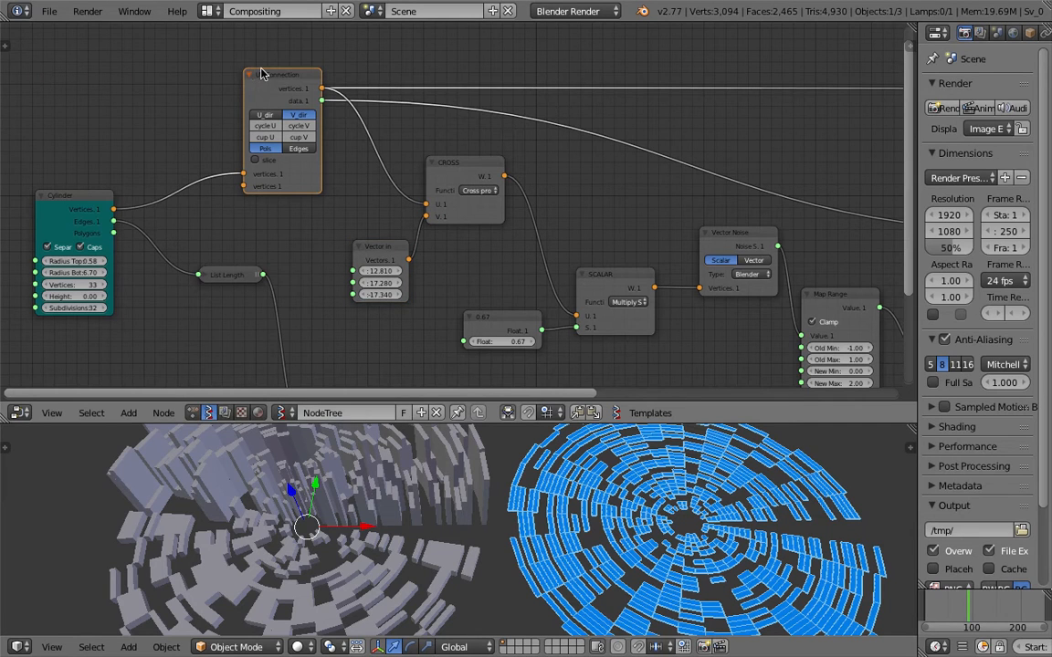
left_click_drag(261, 74, 241, 70)
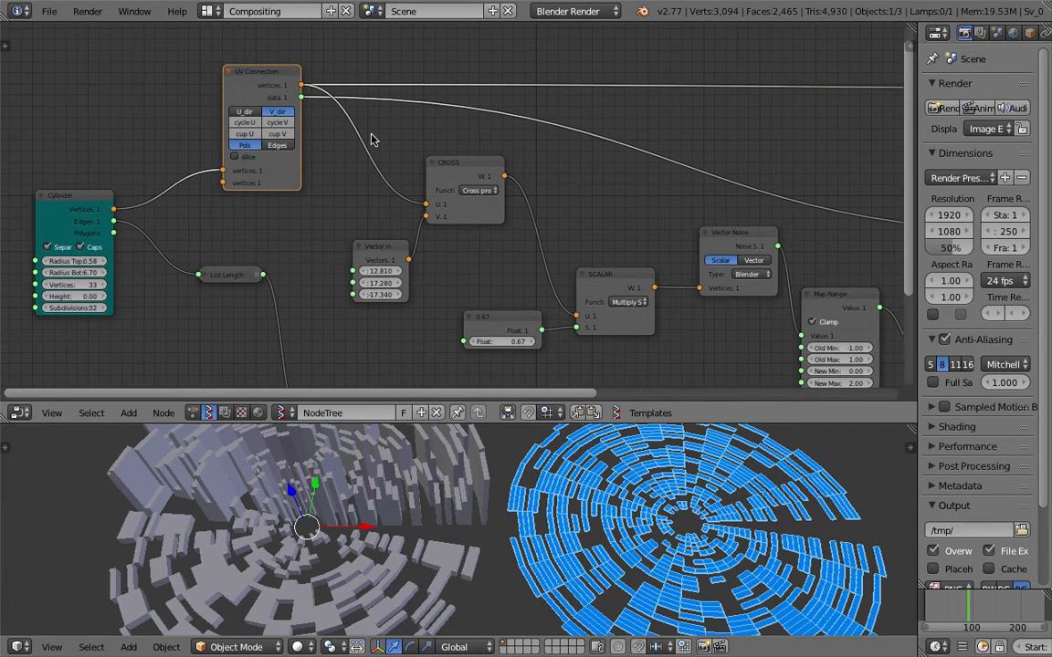
Widen the CROSS node to show its full function name, and raise the SCALAR, Vector Noise and Map Range nodes
left_click_drag(463, 170, 527, 168)
left_click_drag(627, 275, 614, 247)
middle_click_drag(646, 228, 590, 214)
left_click(660, 220)
left_click_drag(660, 220, 632, 208)
middle_click_drag(632, 208, 546, 191)
left_click_drag(679, 263, 676, 232)
middle_click_drag(677, 233, 590, 234)
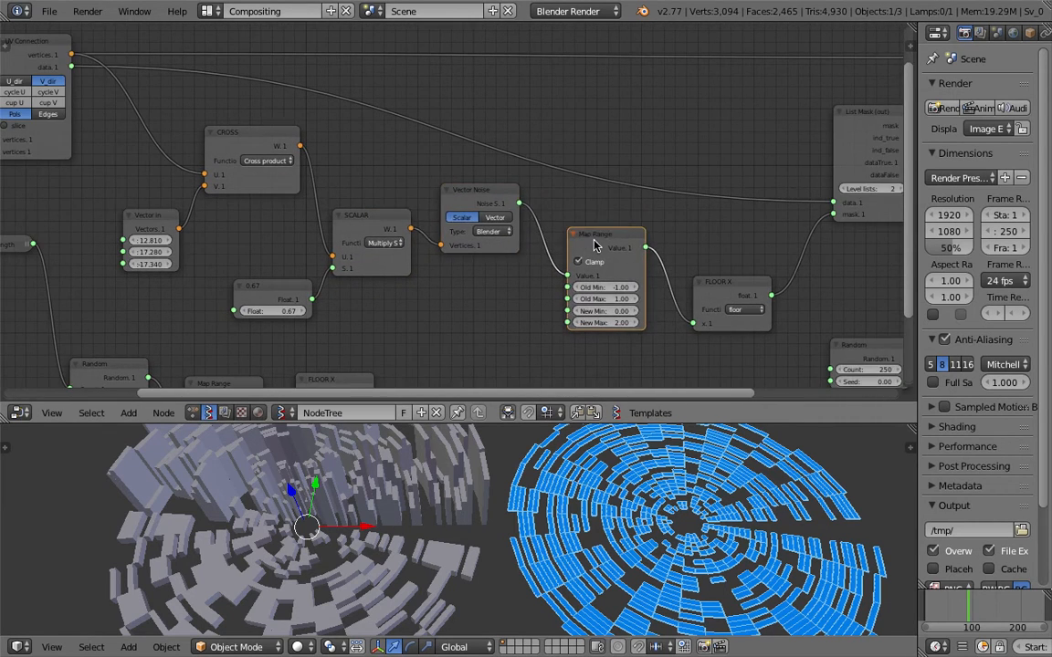
Move the noise chain's FLOOR X node closer to its Map Range node and shift the List Mask node upward
left_click_drag(749, 278, 732, 236)
scroll(736, 240, "down", 2)
middle_click_drag(741, 245, 677, 249)
left_click_drag(751, 222, 735, 207)
middle_click_drag(705, 241, 696, 216)
Delete the leftover Map Range and Random nodes that drove the extrusion height
left_click(731, 233)
key("x")
left_click(628, 268)
key("x")
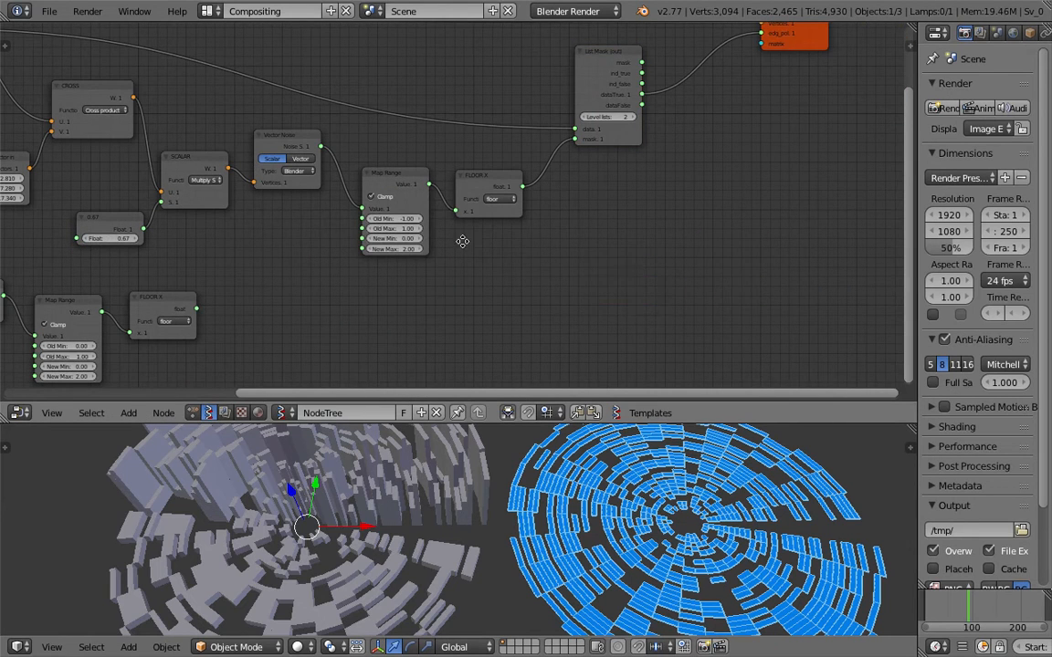
Tighten the random branch by moving its FLOOR X, Map Range, Random and List Length nodes, and save over the file
middle_click_drag(462, 241, 638, 219)
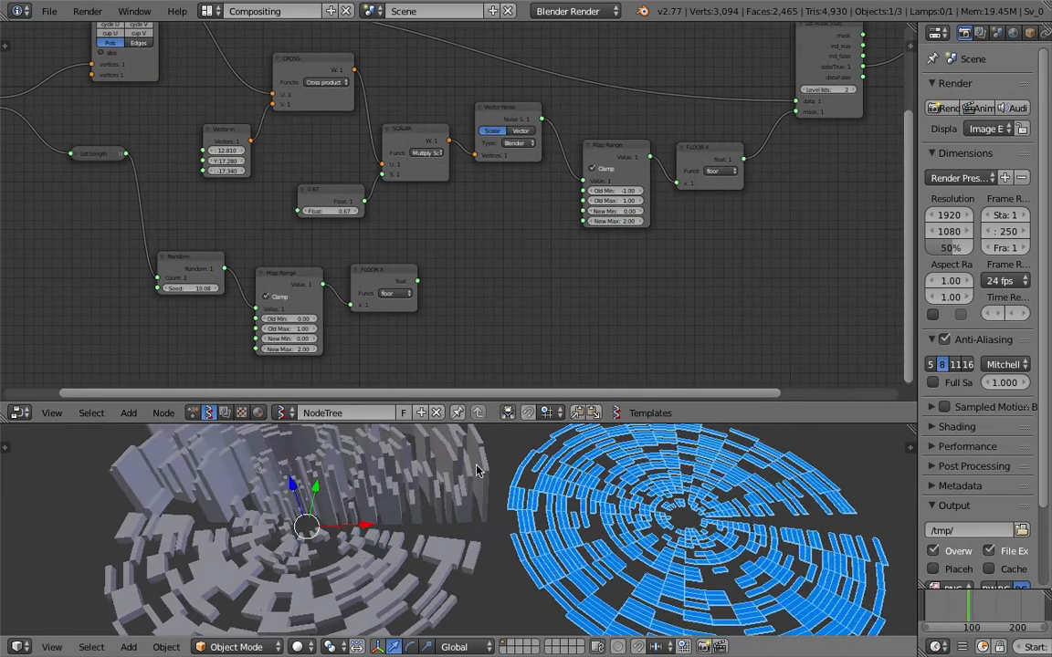
middle_click_drag(458, 209, 513, 237)
left_click_drag(429, 298, 414, 301)
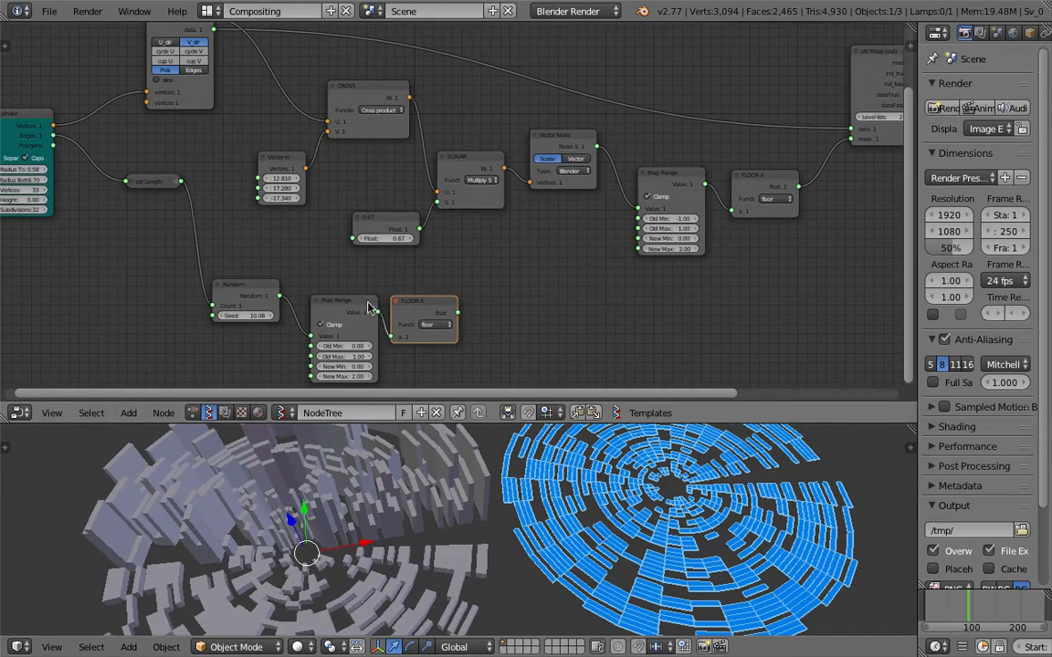
left_click_drag(344, 301, 330, 309)
left_click_drag(251, 281, 239, 294)
middle_click_drag(240, 295, 261, 308)
left_click_drag(173, 193, 165, 220)
middle_click_drag(196, 174, 220, 253)
key("ctrl+s")
left_click(221, 253)
Shift the UV Connection node slightly toward the Cylinder node and save over the file
scroll(169, 128, "up", 2)
left_click_drag(170, 84, 153, 88)
left_click(152, 172)
left_click(151, 172)
left_click(140, 172)
left_click(152, 172)
middle_click_drag(115, 164, 235, 161)
key("ctrl+s")
left_click(236, 160)
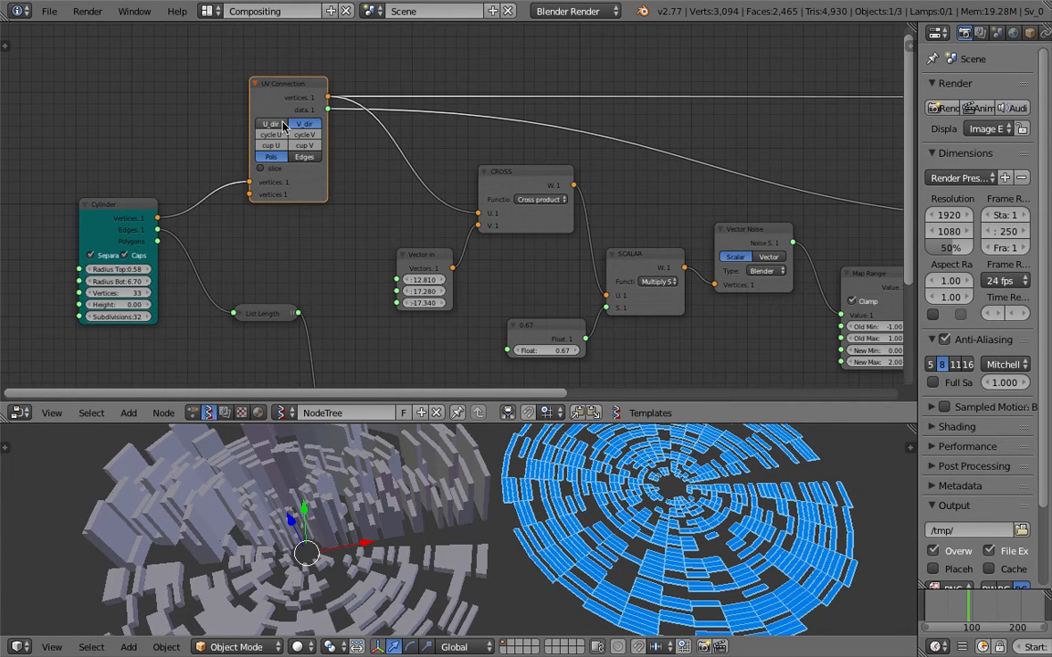
Switch the UV Connection node to U_dir and compare its Pols and Edges outputs, ending on Edges
left_click(282, 125)
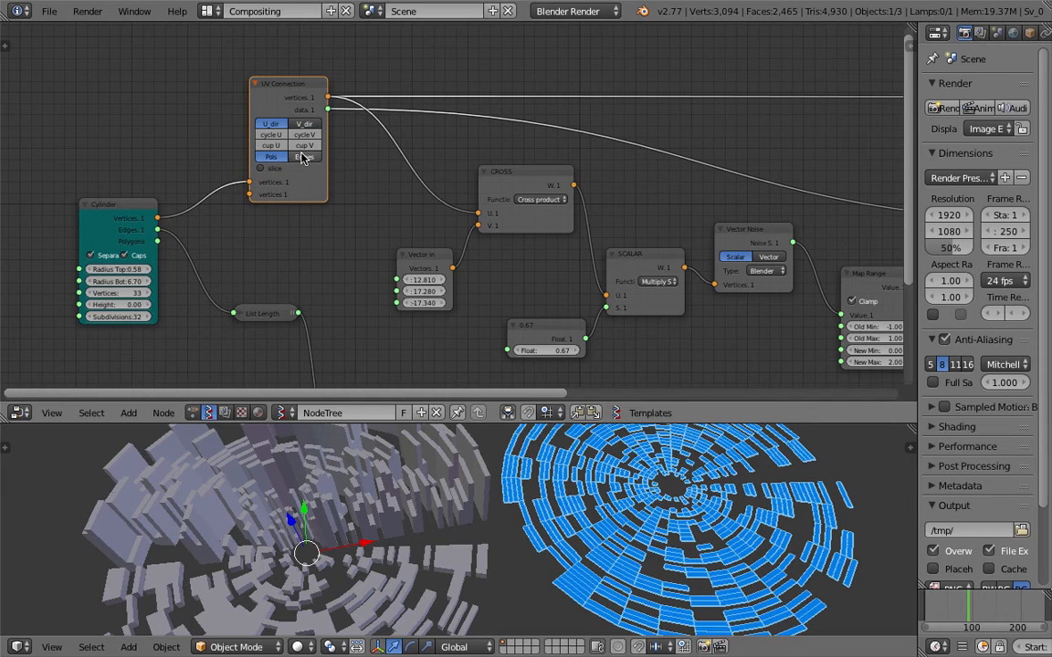
left_click(302, 159)
left_click(274, 159)
left_click(305, 159)
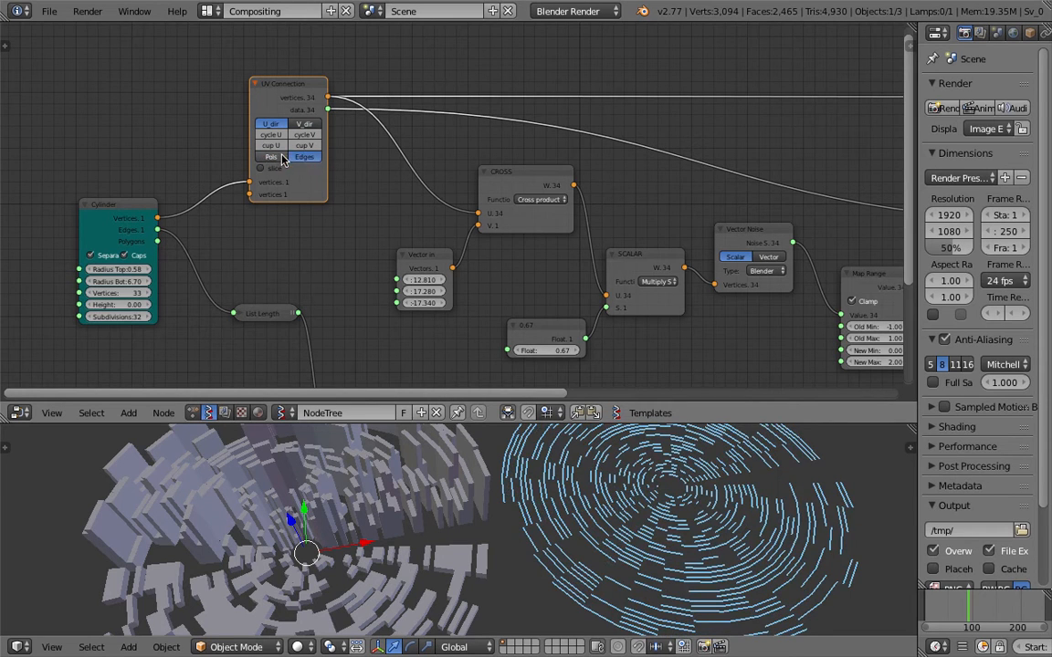
Compare the V_dir and U_dir edge patterns of the UV Connection node, ending on V_dir, and start saving the file
left_click(302, 127)
left_click(280, 127)
left_click(299, 126)
left_click(277, 128)
left_click(302, 125)
middle_click_drag(794, 589, 717, 518)
key("ctrl+s")
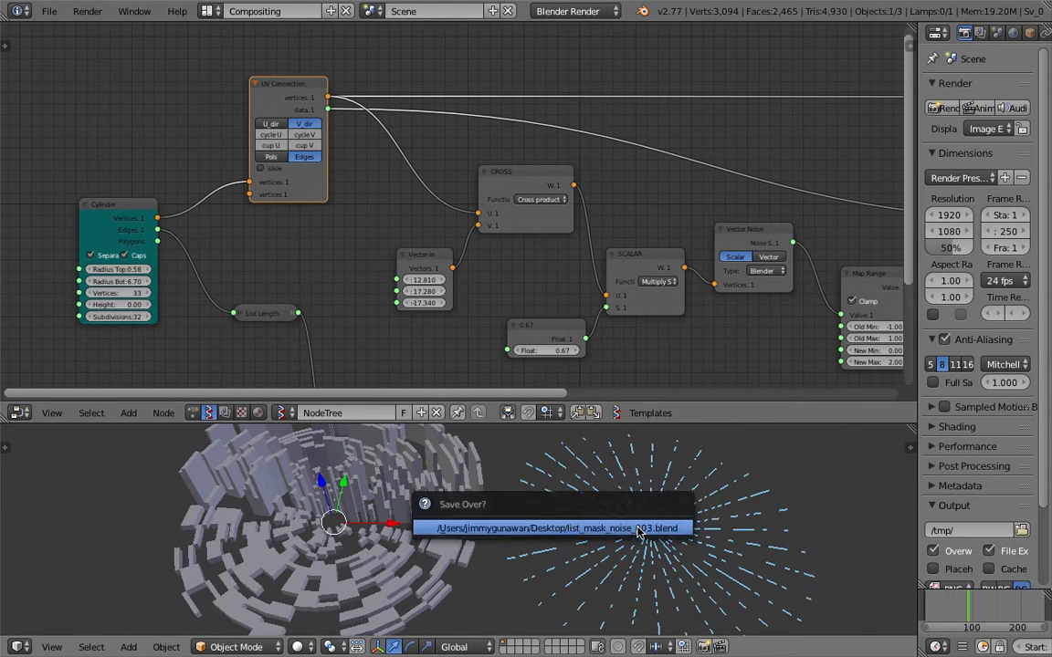
Set the UV Connection node to U_dir with Pols output and save over the file
left_click(274, 125)
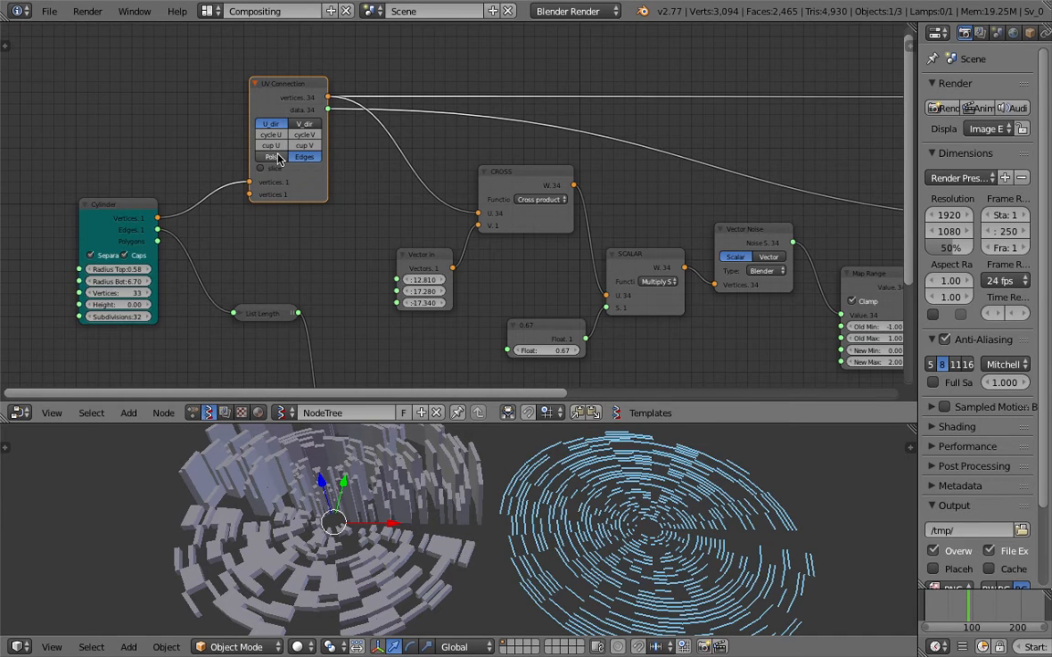
left_click(278, 156)
key("ctrl+s")
left_click(279, 159)
Move the Cylinder node away from UV Connection and place the List Length node directly beside the Random node
scroll(277, 159, "up", 1)
middle_click_drag(152, 194, 197, 160)
left_click_drag(171, 174, 119, 170)
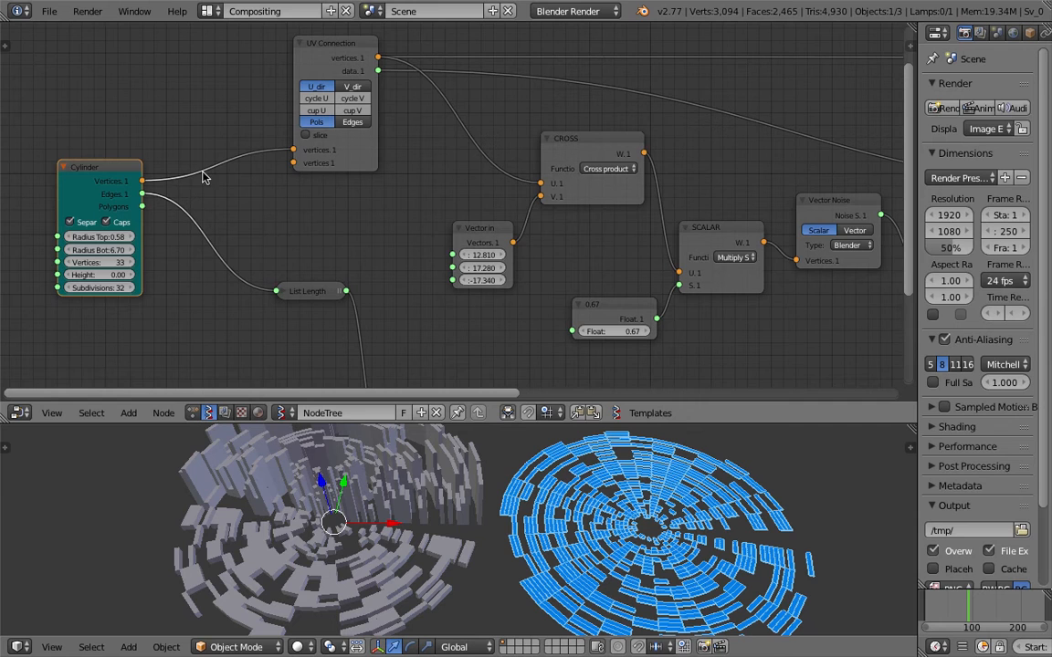
middle_click_drag(181, 214, 164, 195)
left_click_drag(302, 264, 266, 258)
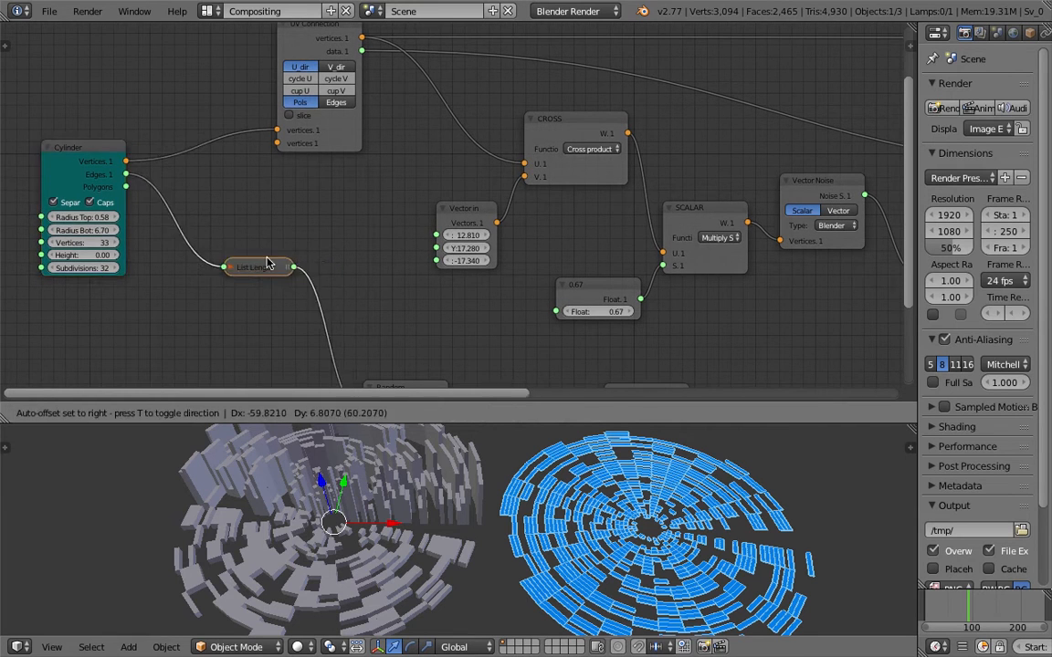
middle_click_drag(254, 267, 231, 131)
scroll(231, 130, "down", 3)
left_click_drag(235, 129, 265, 243)
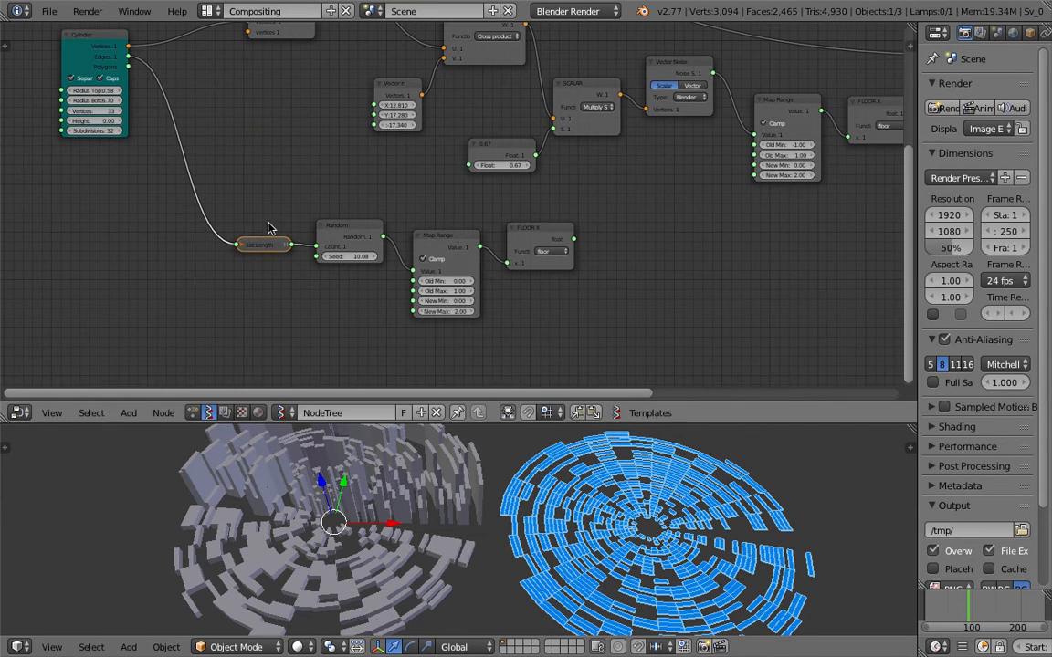
Select the List Length, Random, Map Range and FLOOR X nodes of the random branch together and move them lower
key("b")
left_click_drag(259, 189, 668, 332)
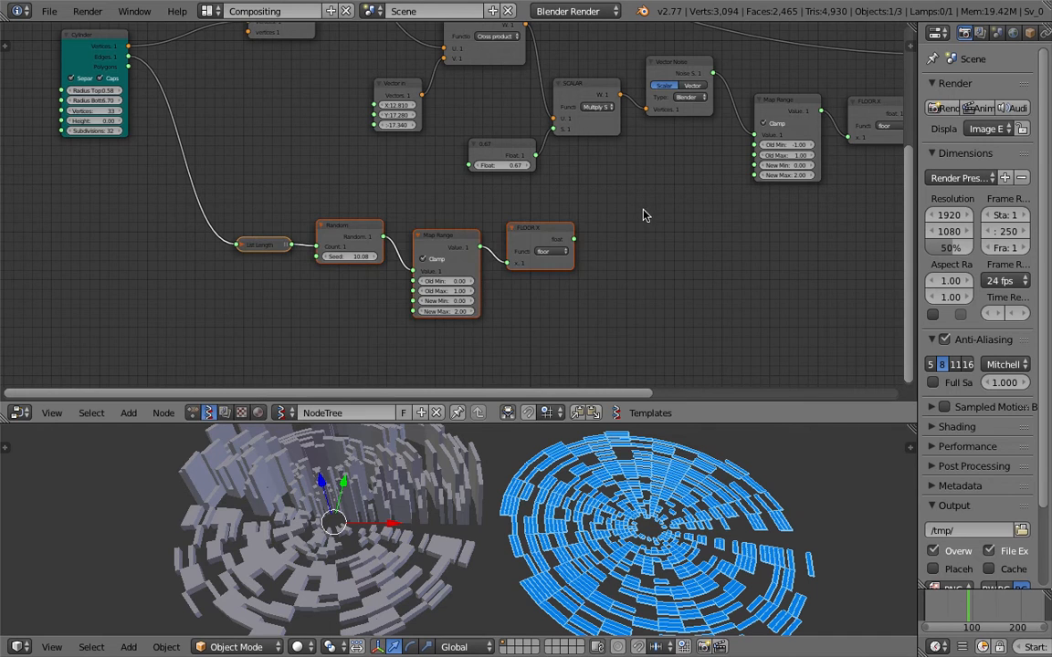
key("g")
left_click(641, 336)
Shift the UV Connection node toward the Cylinder, and the List Mask node slightly toward the Viewer Draw node
middle_click_drag(625, 149, 572, 267)
left_click_drag(231, 59, 194, 69)
middle_click_drag(667, 136, 353, 141)
scroll(353, 141, "down", 2)
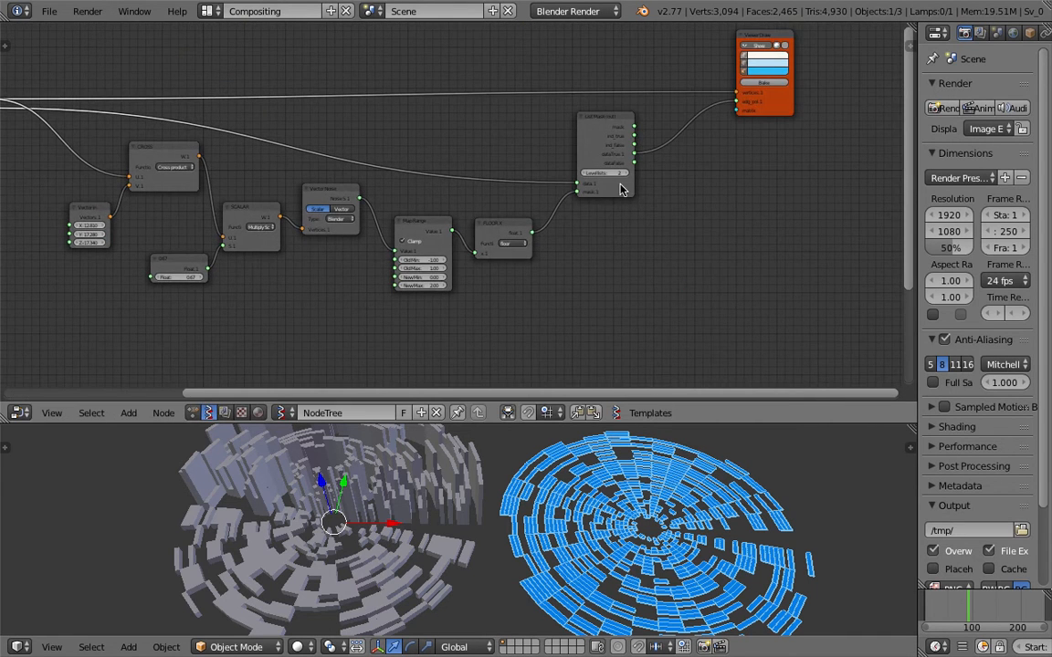
scroll(605, 194, "up", 1)
middle_click_drag(501, 155, 754, 206)
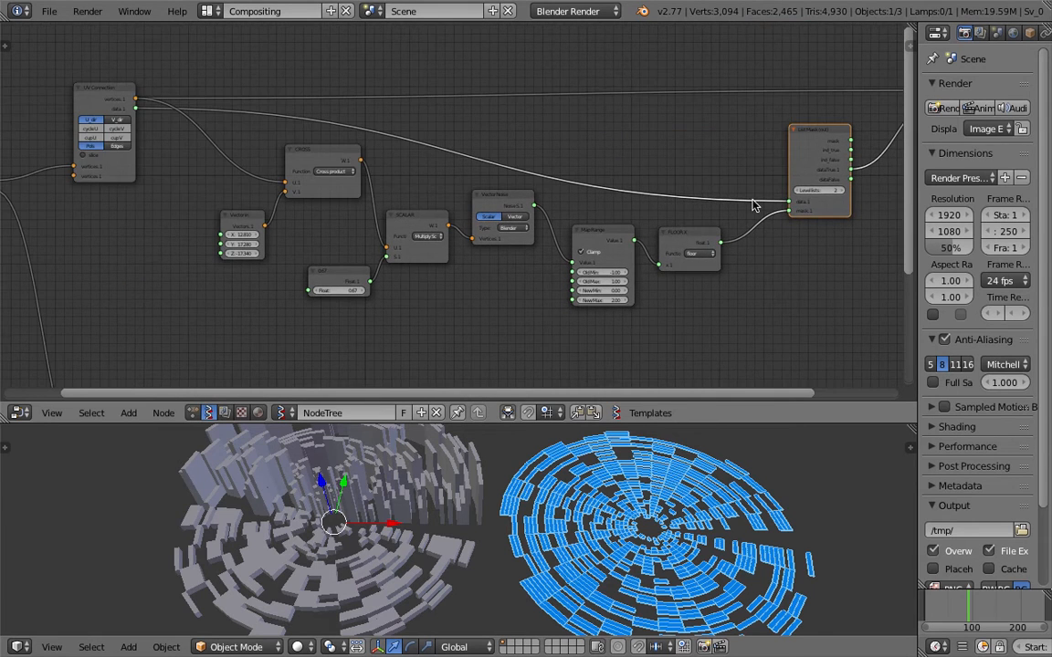
scroll(331, 210, "down", 1)
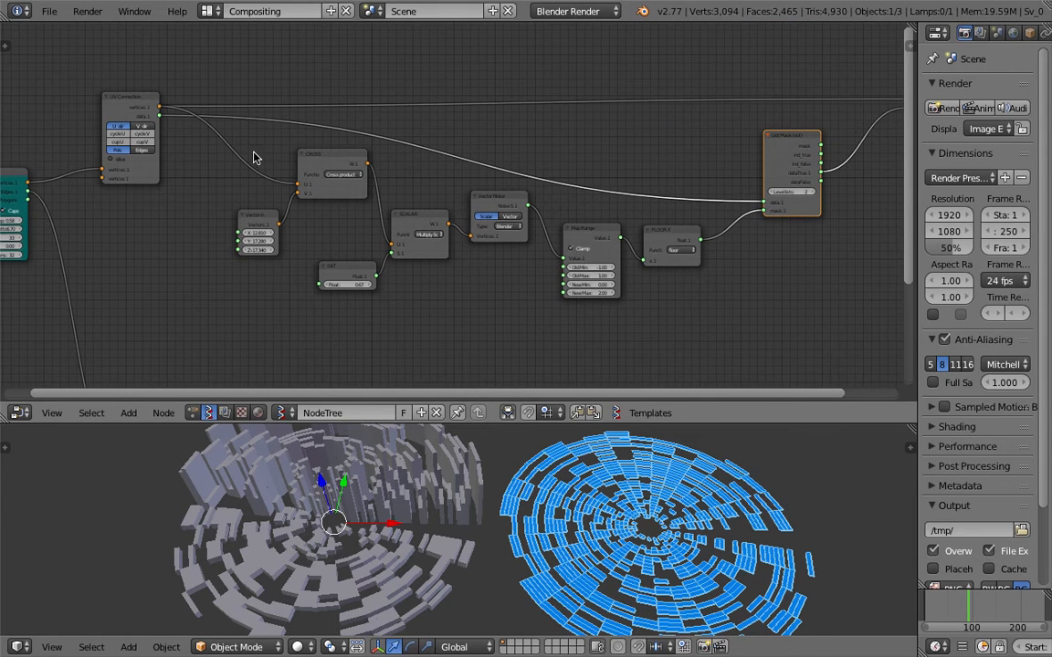
middle_click_drag(760, 213, 664, 214)
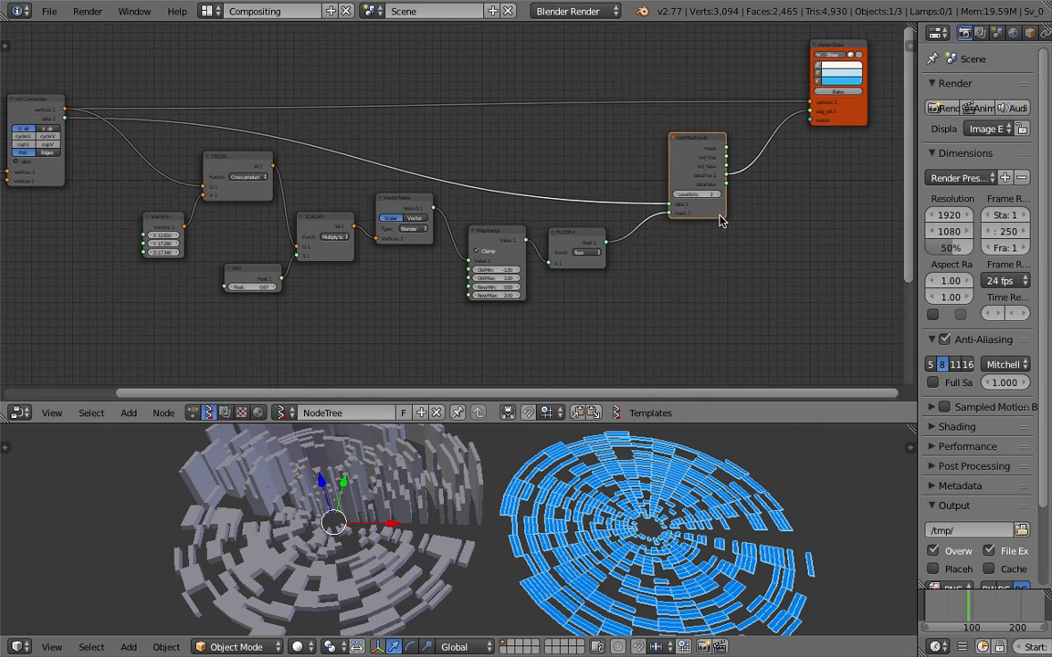
left_click_drag(717, 215, 726, 215)
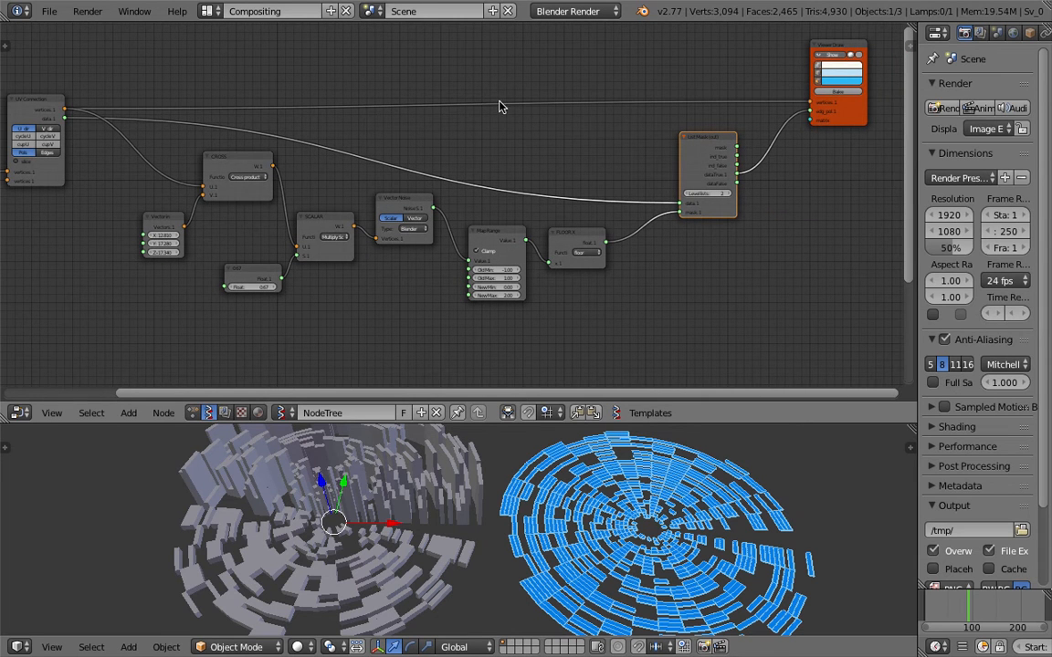
Raise the UV Connection node and shift it slightly toward the CROSS node
left_click_drag(42, 96, 57, 76)
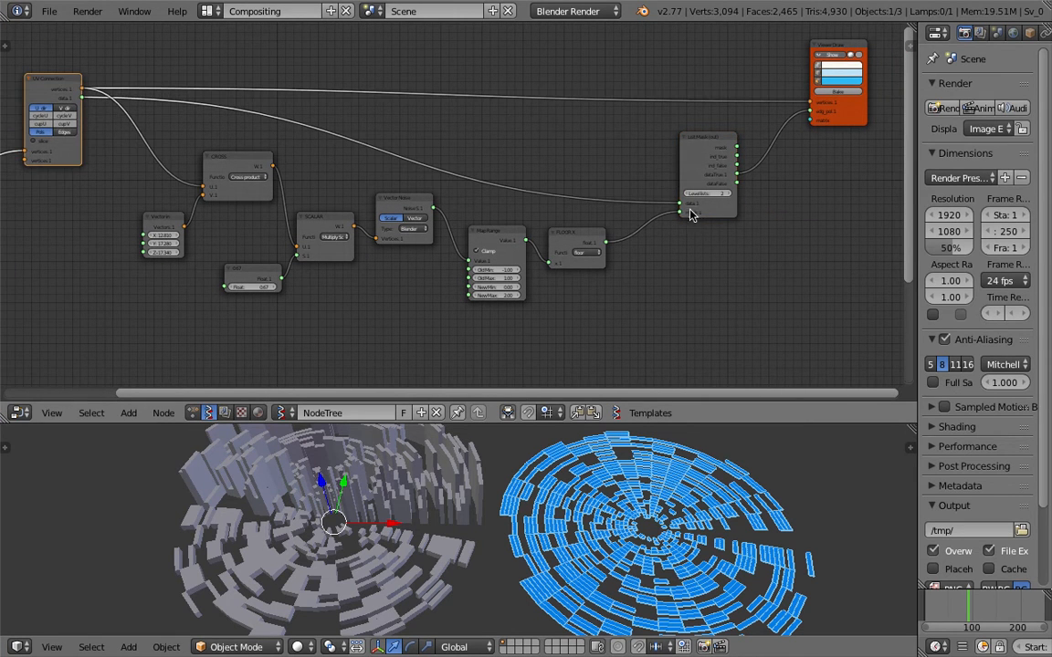
scroll(644, 211, "down", 1)
middle_click_drag(547, 179, 607, 163)
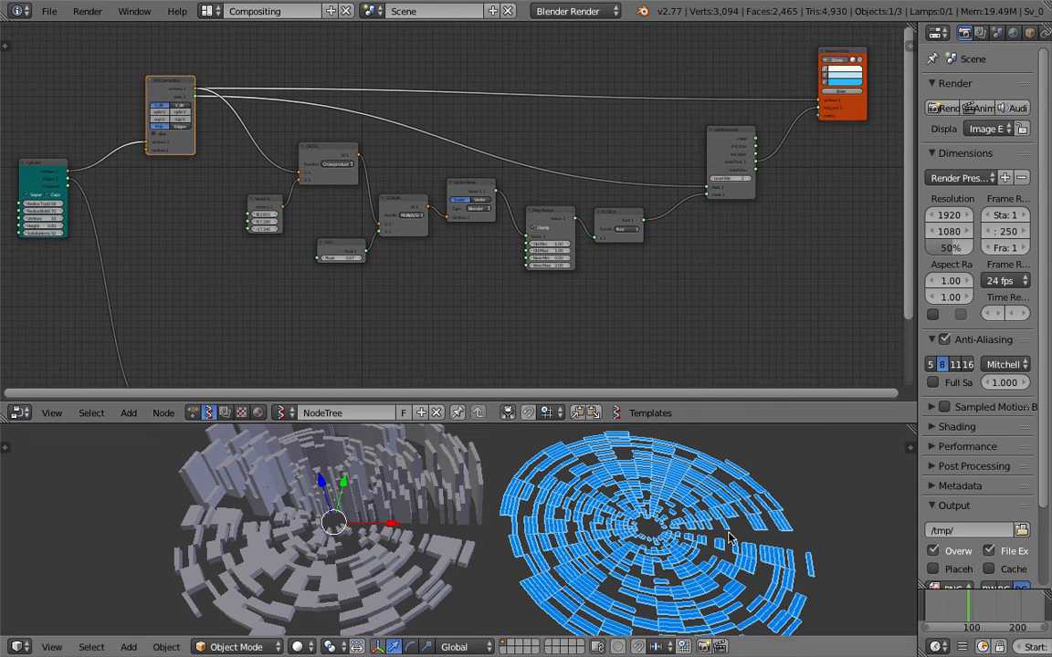
Open the recent file sv_function_listMasking_002.blend
left_click(51, 13)
mouse_move(113, 62)
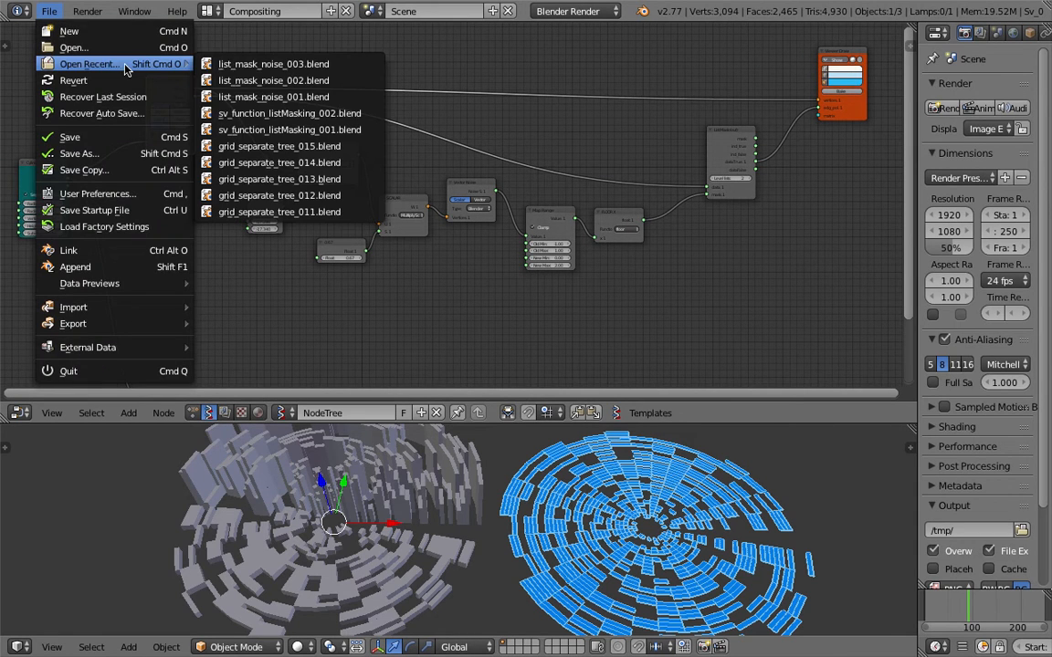
left_click(309, 112)
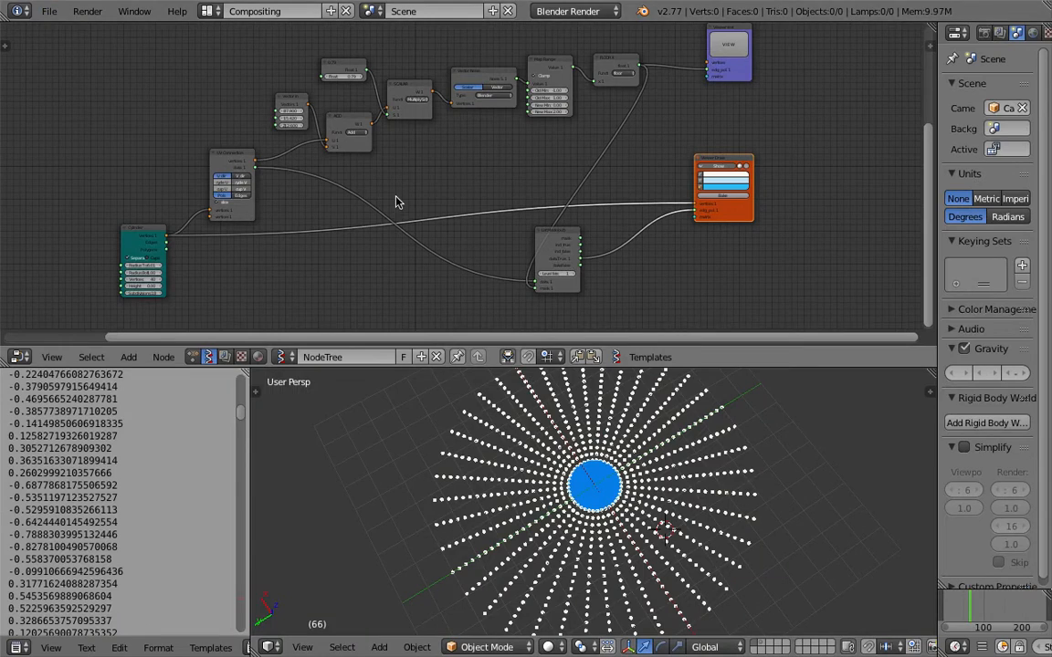
Try V_dir on the UV Connection node, return it to U_dir, and nudge the node slightly
scroll(258, 242, "up", 4)
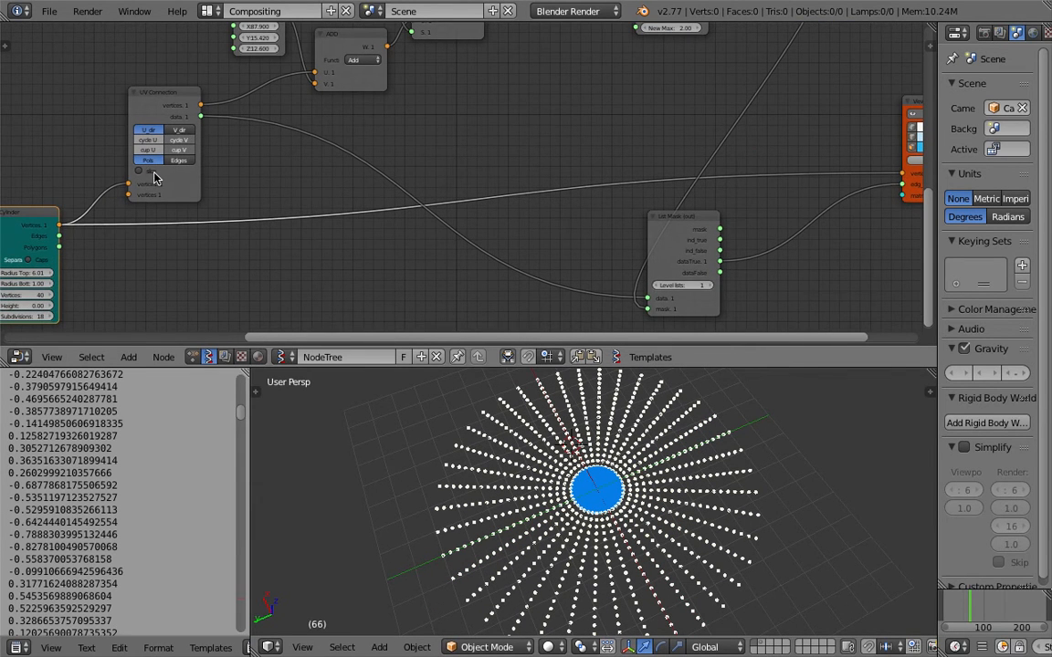
scroll(266, 199, "up", 2)
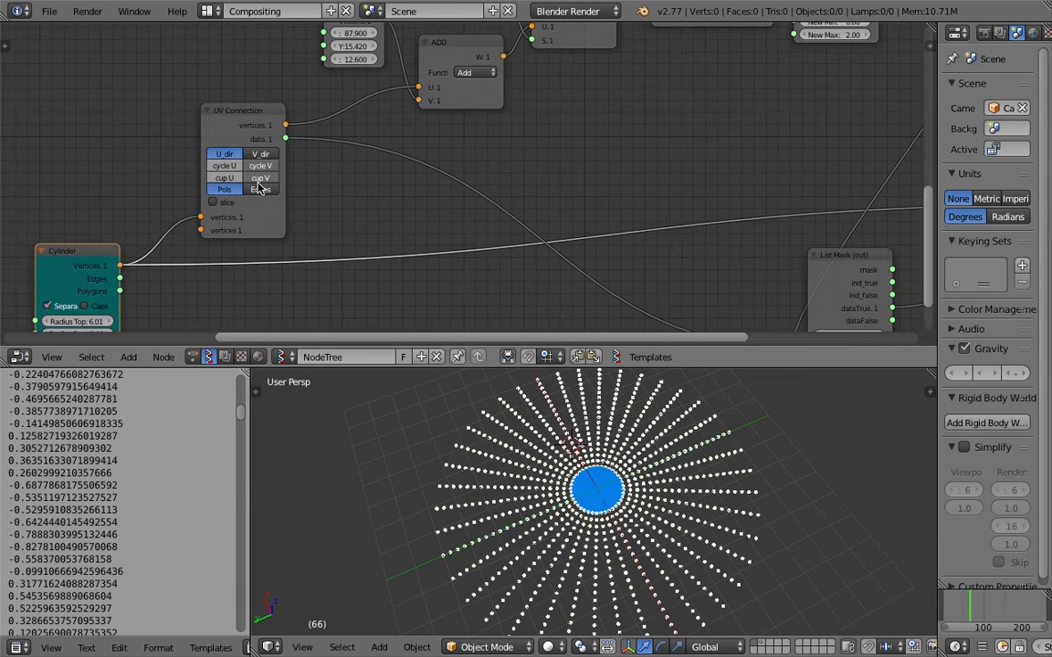
left_click(252, 153)
left_click(231, 154)
left_click(252, 154)
left_click(227, 154)
middle_click_drag(292, 119, 260, 171)
left_click_drag(242, 164, 236, 154)
Reposition the List Mask node a little higher and nearer to Viewer Draw, saving over the file along the way
middle_click_drag(487, 282, 331, 186)
scroll(331, 187, "down", 3)
scroll(453, 212, "down", 1)
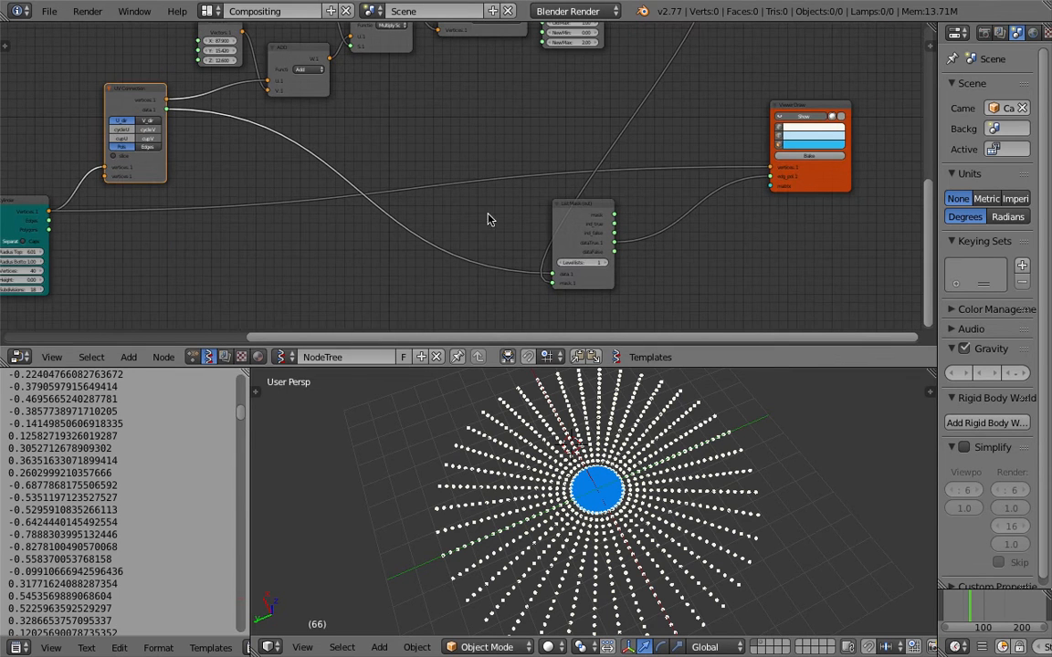
left_click_drag(559, 217, 640, 101)
middle_click_drag(591, 112, 534, 254)
left_click_drag(600, 231, 596, 203)
middle_click_drag(507, 244, 518, 206)
key("ctrl+s")
left_click(518, 207)
left_click_drag(610, 194, 570, 296)
Delete the purple VIEW node fed by FLOOR X
left_click_drag(754, 83, 811, 115)
key("x")
scroll(712, 135, "down", 1)
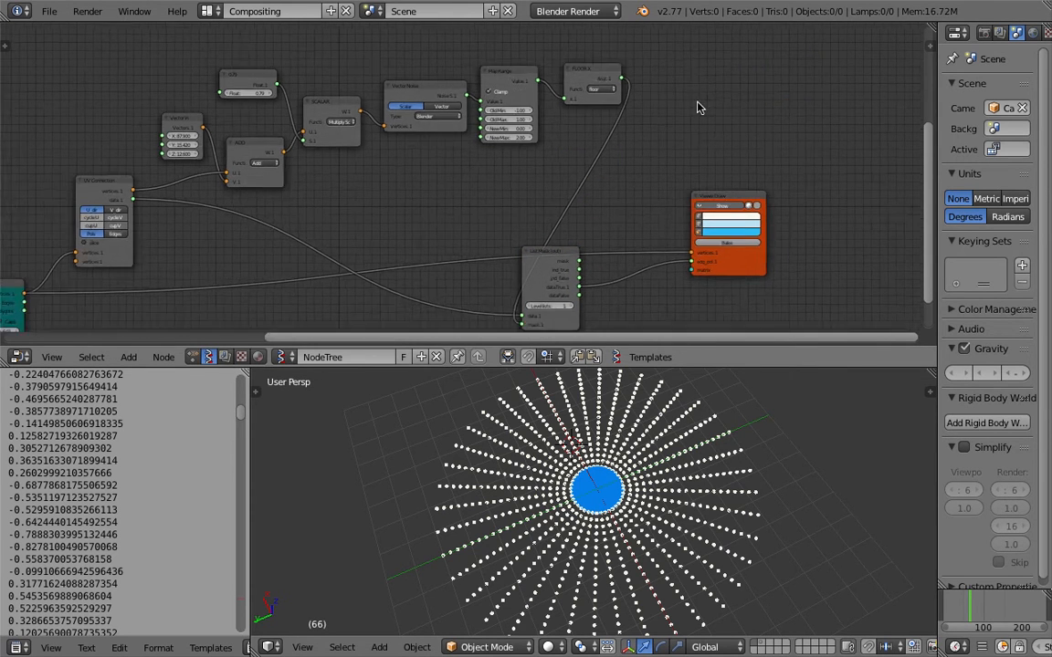
Set the List Mask node's Level lists to 2
middle_click_drag(708, 136, 683, 82)
scroll(573, 285, "up", 2)
left_click(573, 286)
left_click(529, 284)
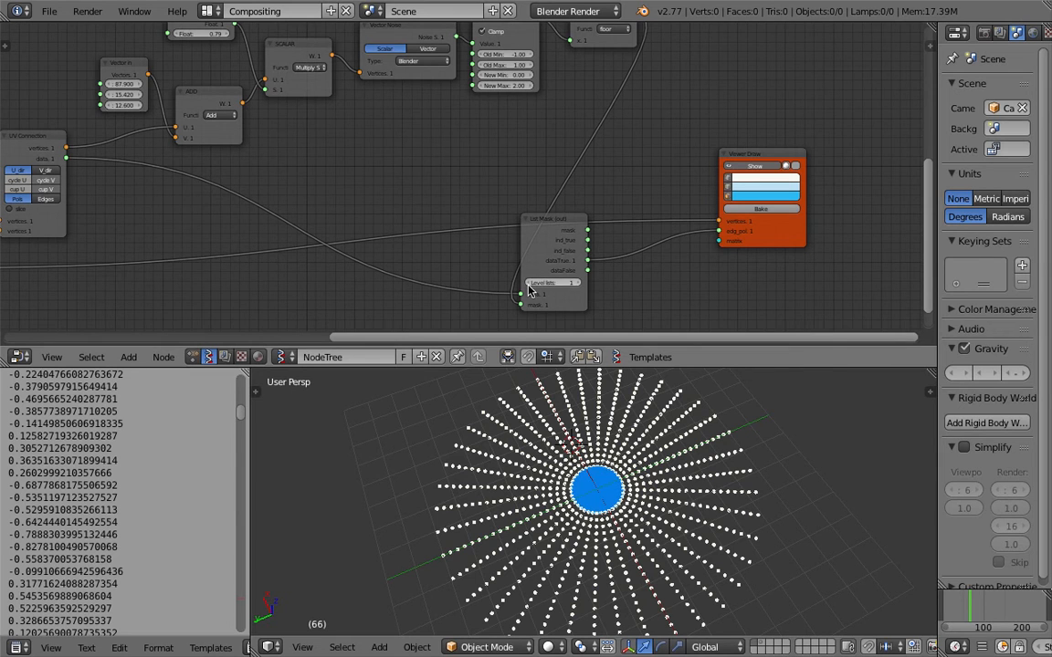
left_click(573, 285)
Move the List Mask node up beside FLOOR X, shift Viewer Draw farther out, and save over the file
left_click_drag(568, 219, 651, 133)
left_click_drag(751, 153, 786, 153)
middle_click_drag(631, 124, 634, 199)
scroll(634, 199, "up", 2)
left_click_drag(665, 212, 741, 162)
key("ctrl+s")
left_click(742, 164)
Shift the FLOOR X node closer to Map Range and save over the file
left_click_drag(607, 73, 586, 90)
middle_click_drag(586, 89, 598, 90)
key("ctrl+s")
left_click(568, 94)
Set the Vector in node to X 88.62 and Y 16.71, and the Float node to 7.06
middle_click_drag(194, 189, 413, 171)
left_click(294, 116)
left_click_drag(294, 114, 303, 138)
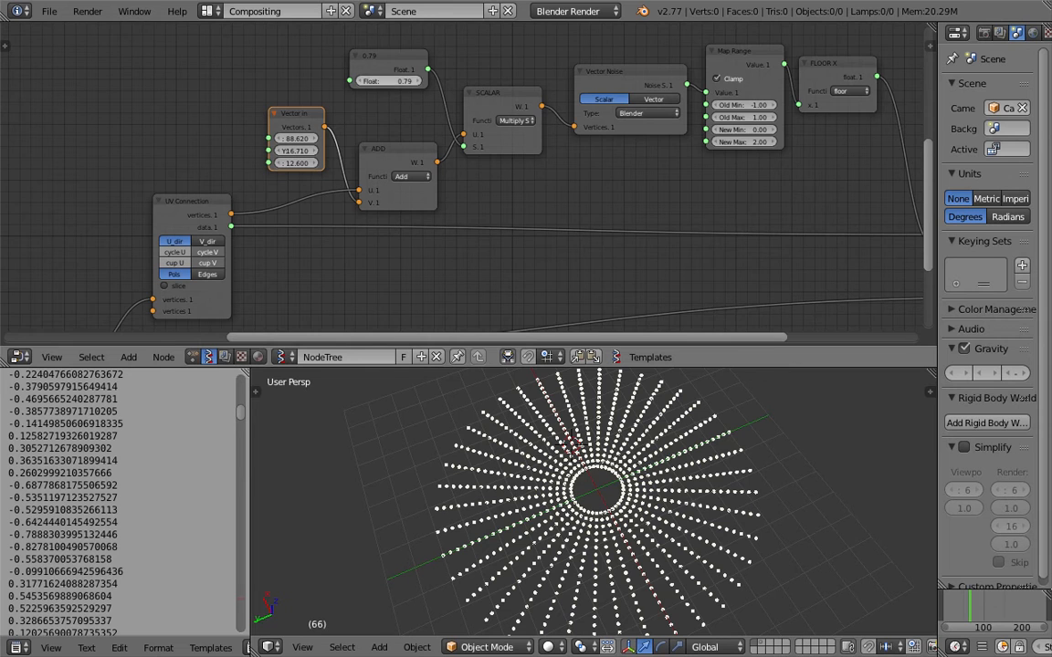
left_click_drag(389, 82, 433, 82)
middle_click_drag(404, 249, 417, 194)
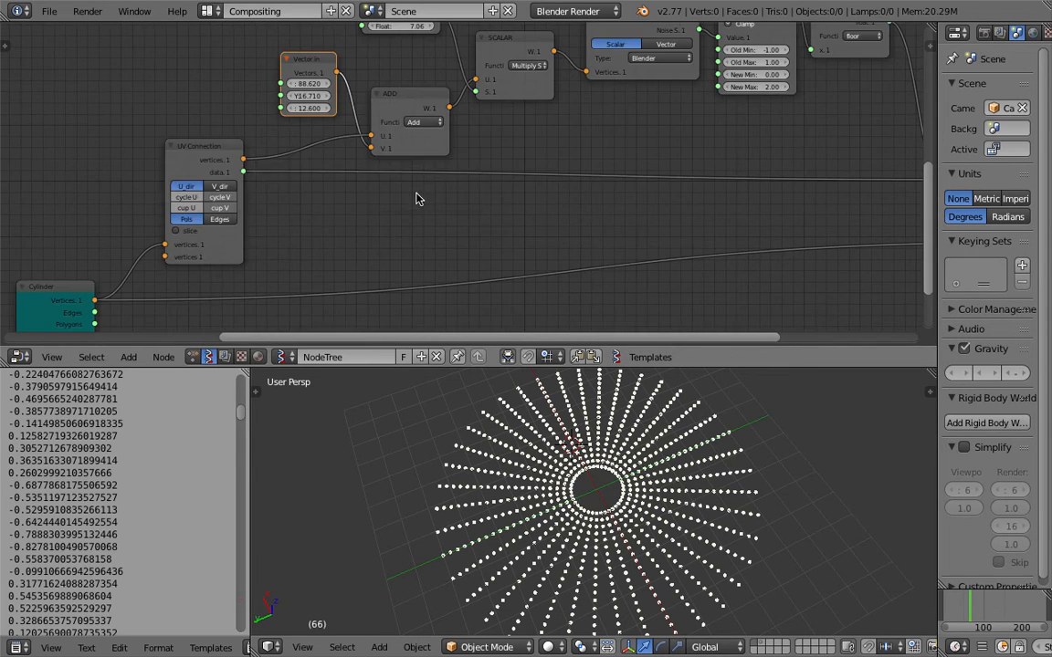
Move the Cylinder node farther away from the UV Connection node
middle_click_drag(195, 265, 244, 196)
scroll(151, 244, "down", 1)
left_click_drag(131, 219, 87, 214)
middle_click_drag(187, 191, 158, 217)
scroll(451, 199, "down", 2)
Shift the List Mask node toward FLOOR X and place Viewer Draw farther out and lower
middle_click_drag(451, 199, 371, 185)
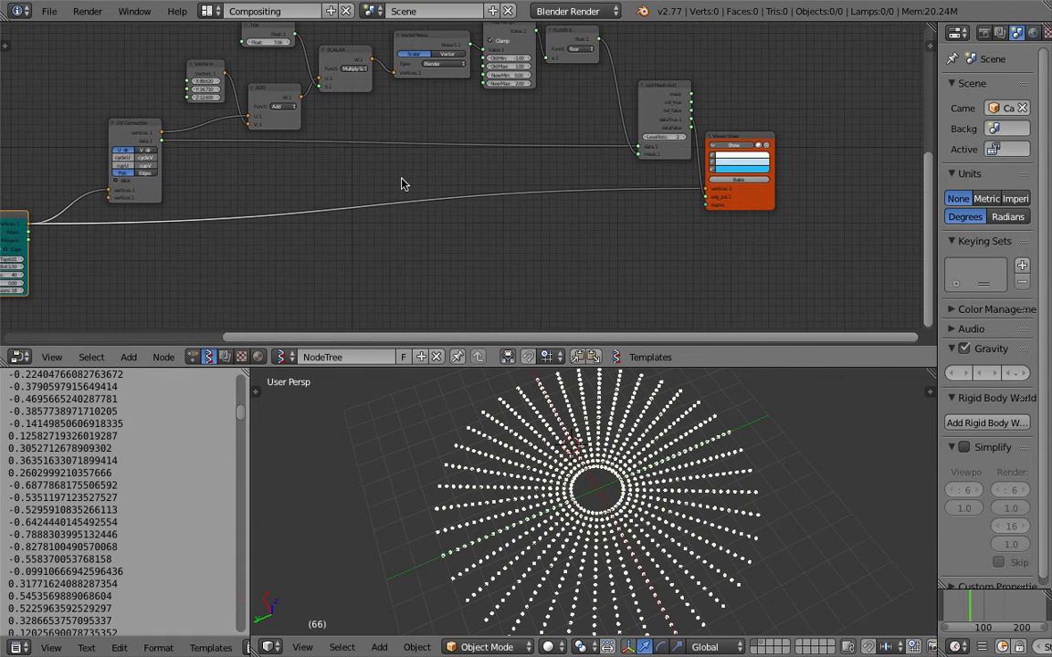
left_click_drag(679, 88, 654, 91)
left_click_drag(732, 134, 776, 107)
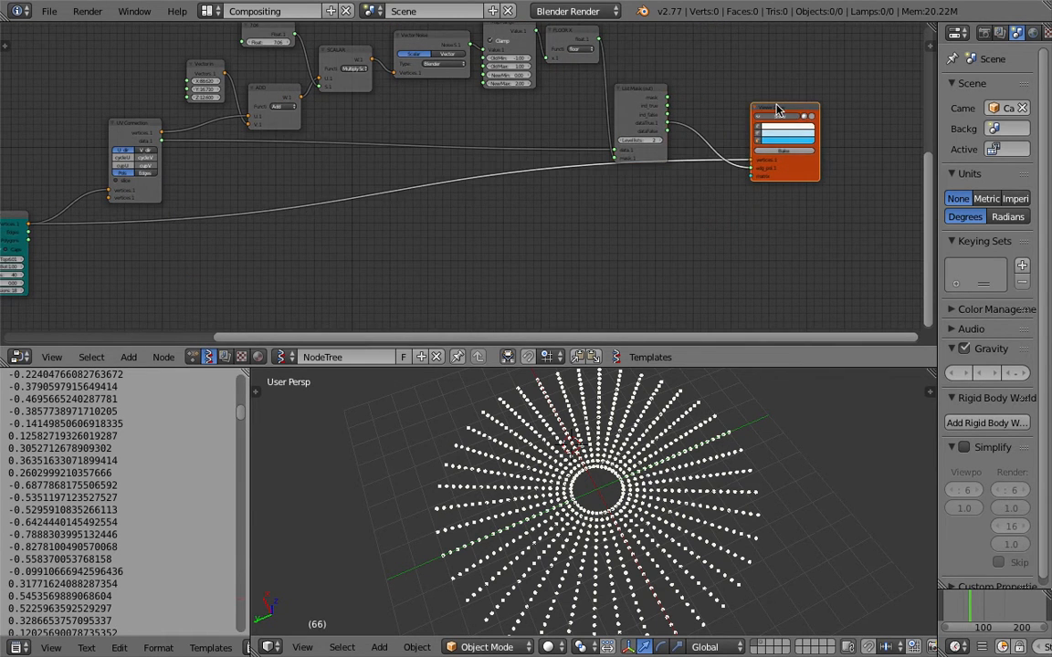
middle_click_drag(730, 122, 709, 165)
left_click_drag(753, 151, 754, 205)
Move the Cylinder node slightly back toward UV Connection and save over the file
middle_click_drag(111, 253, 179, 225)
left_click_drag(58, 231, 70, 216)
key("ctrl+s")
left_click(71, 217)
Lower the Vector Noise node slightly and change its noise type to Stdperlin
scroll(264, 118, "up", 2)
middle_click_drag(269, 135, 280, 167)
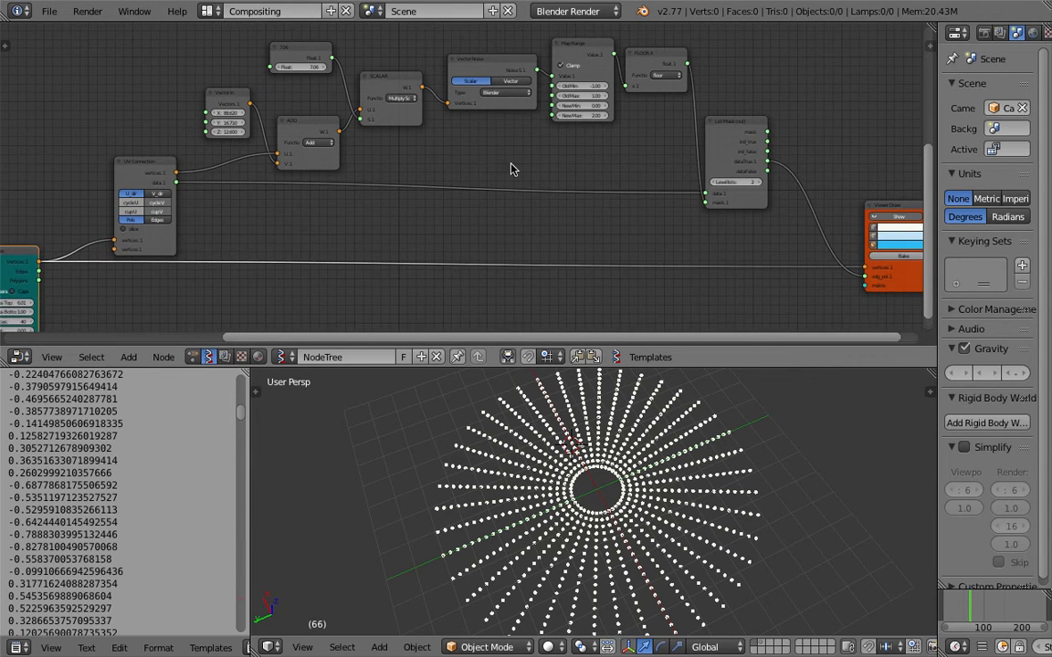
scroll(533, 150, "up", 1)
left_click_drag(501, 55, 510, 85)
scroll(496, 86, "up", 1)
left_click(493, 75)
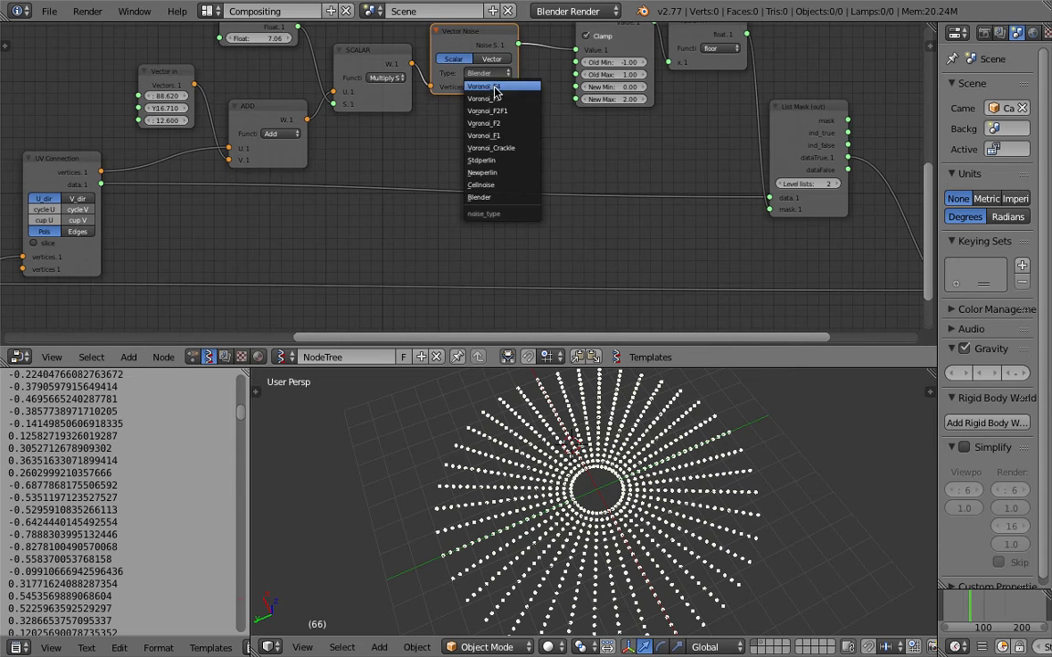
left_click(493, 159)
middle_click_drag(557, 429, 576, 541)
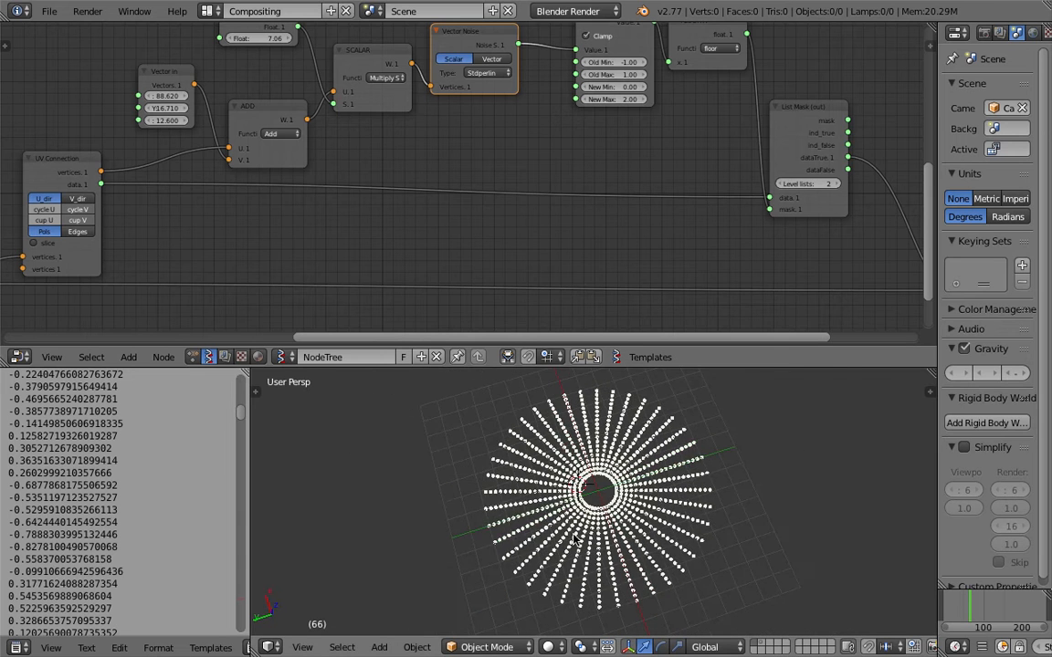
Set the List Mask node's Level lists to 1
middle_click_drag(722, 215, 312, 224)
scroll(313, 225, "up", 1)
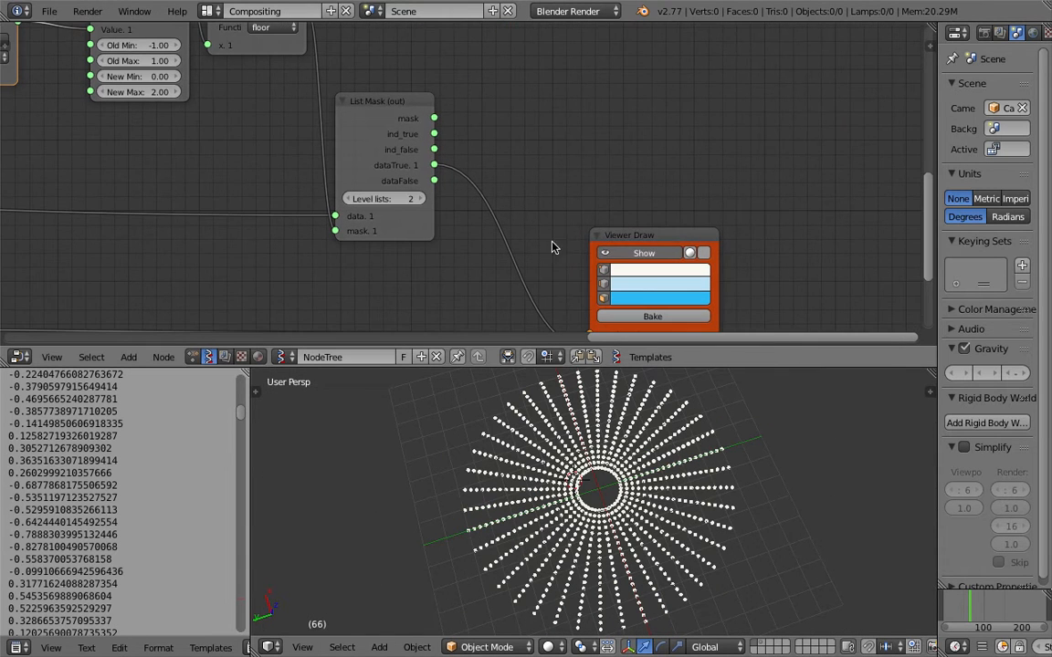
middle_click_drag(608, 219, 600, 82)
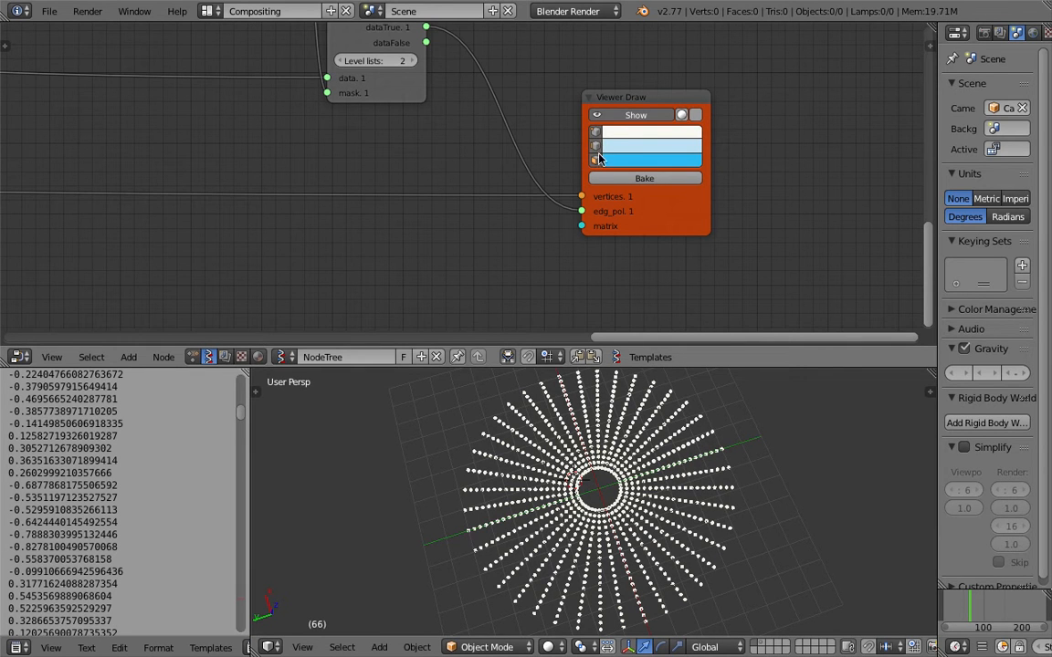
scroll(590, 161, "down", 4)
middle_click_drag(380, 73, 461, 156)
left_click(502, 176)
left_click_drag(481, 176, 461, 176)
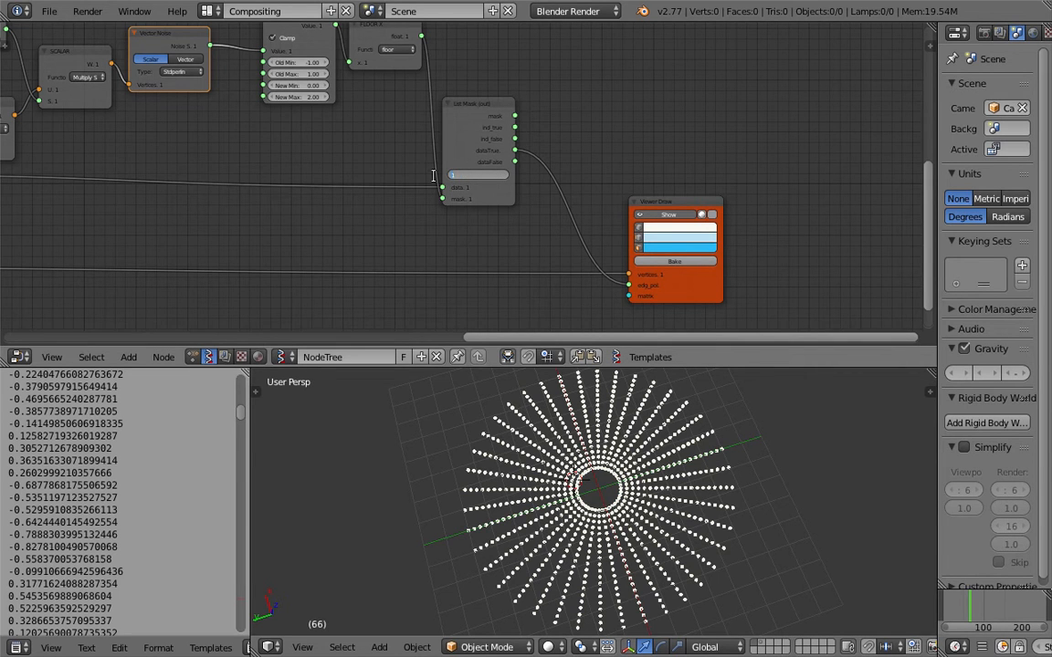
scroll(475, 178, "up", 1)
left_click(500, 185)
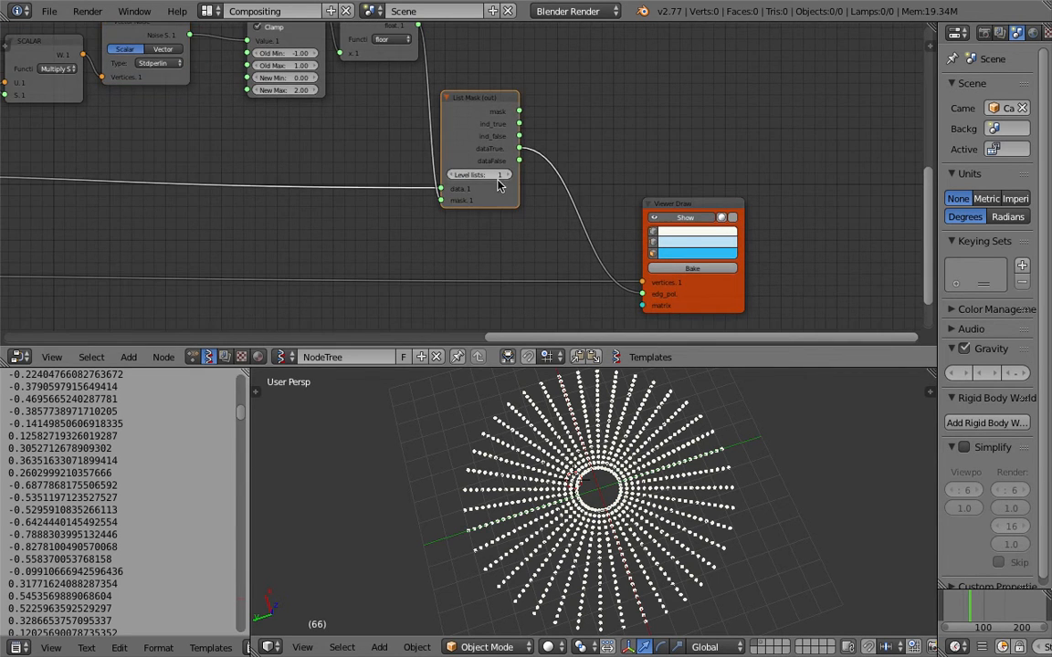
Try List Mask's dataFalse output on Viewer Draw's edg_pol input, then reconnect dataTrue there
scroll(498, 185, "up", 1)
middle_click_drag(624, 236, 623, 179)
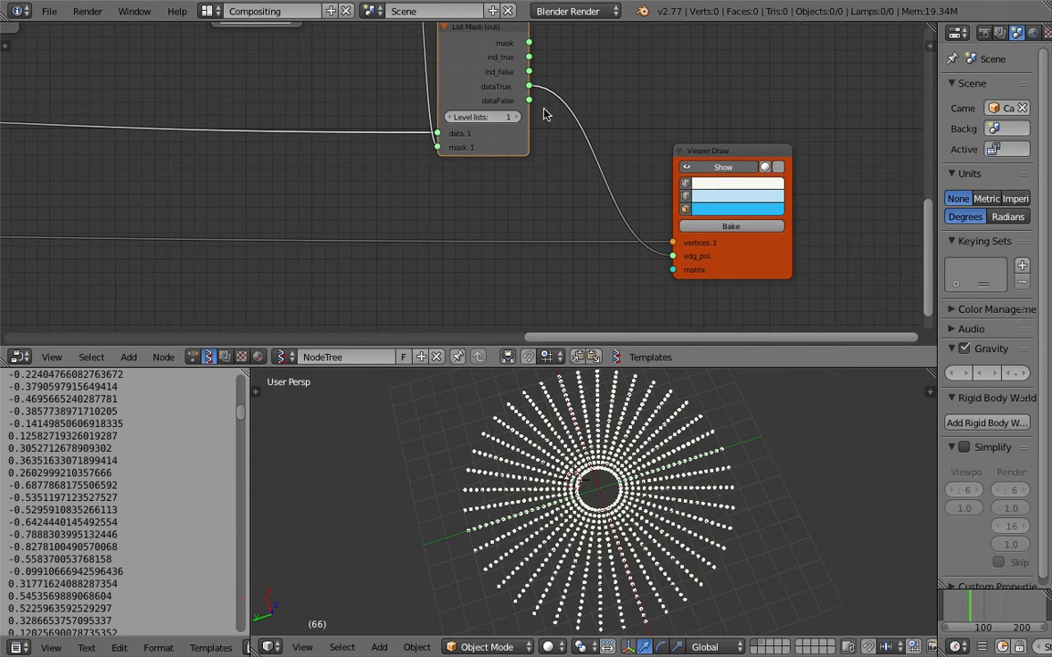
mouse_move(531, 101)
left_mouse_down()
mouse_move(622, 220)
mouse_move(672, 259)
left_mouse_up()
left_click_drag(529, 86, 673, 255)
left_click(512, 118)
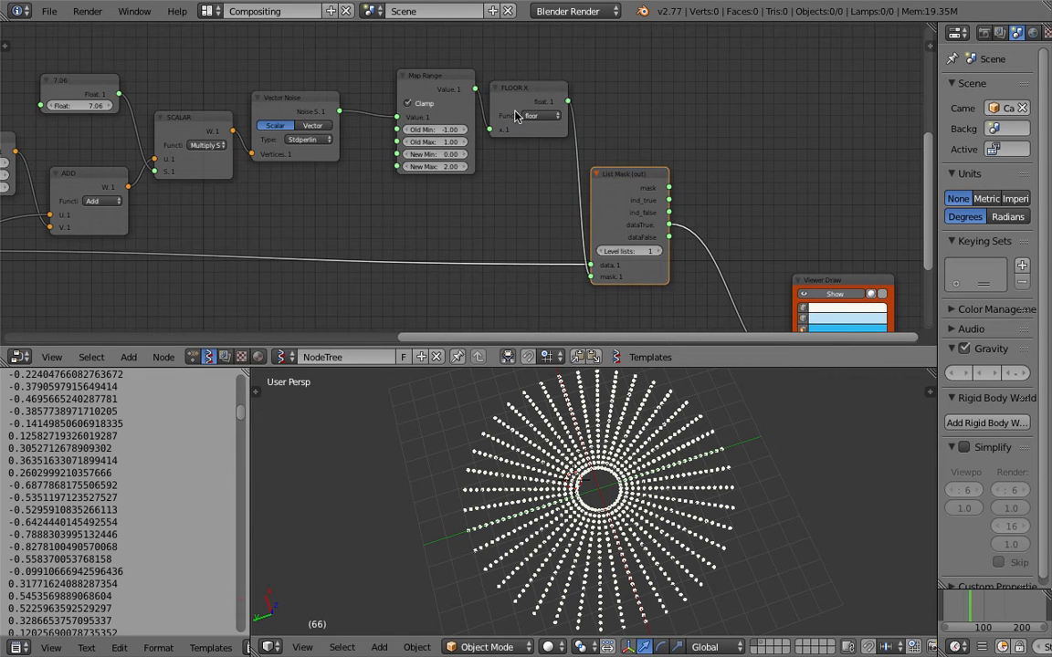
Lower the FLOOR X node slightly and shift Map Range a little toward Vector Noise
left_click_drag(515, 95, 500, 117)
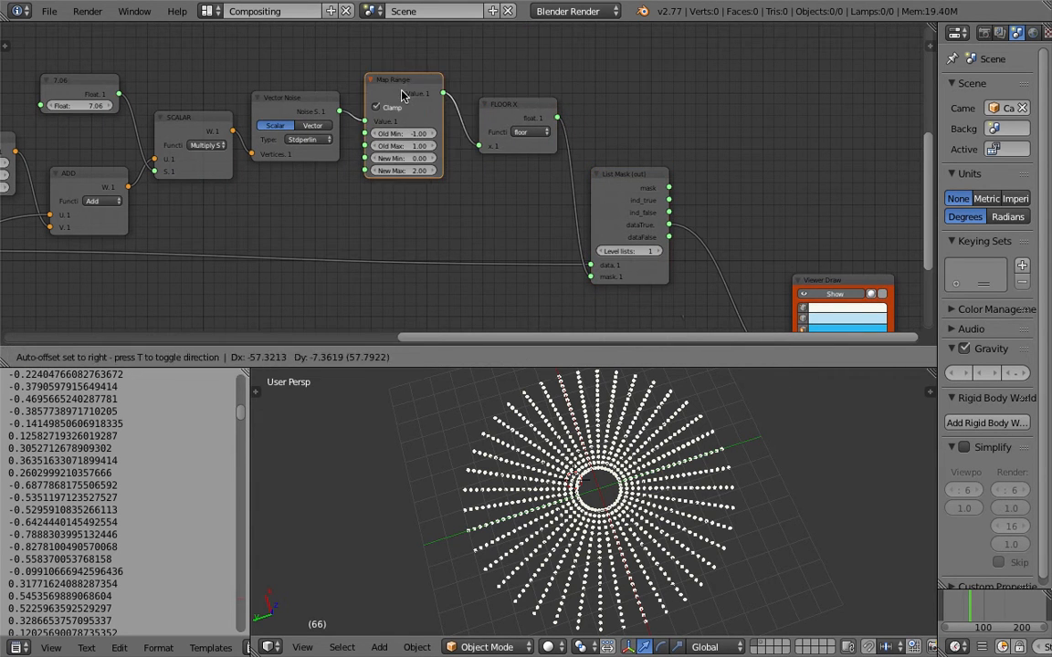
left_click_drag(395, 84, 414, 81)
middle_click_drag(367, 123, 594, 108)
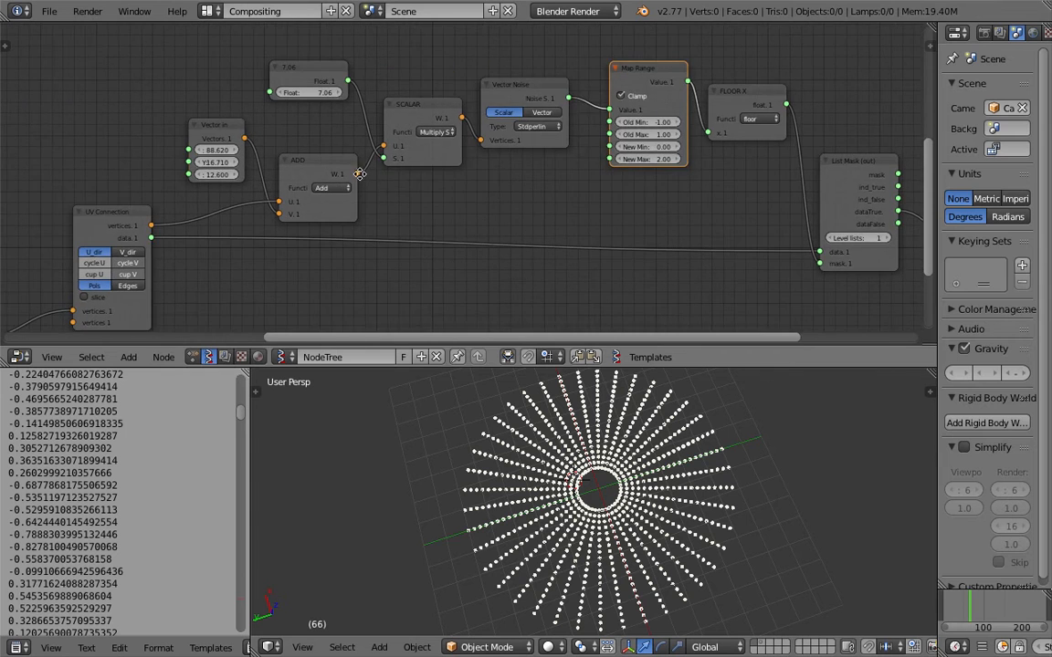
middle_click_drag(360, 172, 377, 151)
Move the Cylinder node nearer to UV Connection and lower the List Mask node
scroll(362, 194, "down", 1)
middle_click_drag(275, 237, 356, 149)
left_click_drag(99, 207, 126, 232)
scroll(482, 181, "down", 2)
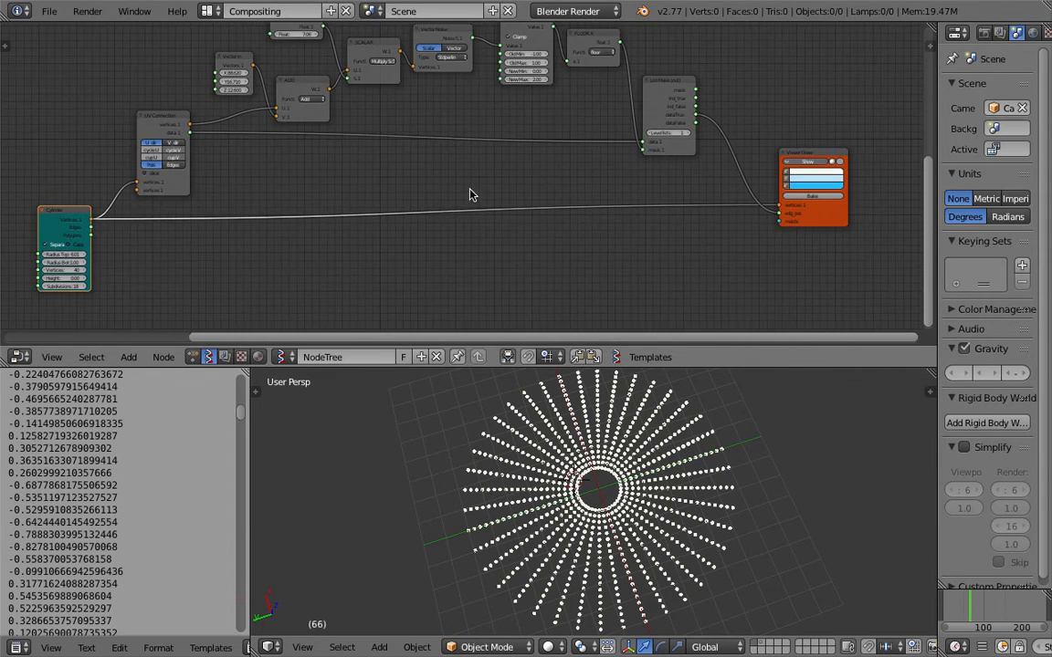
left_click_drag(666, 82, 653, 110)
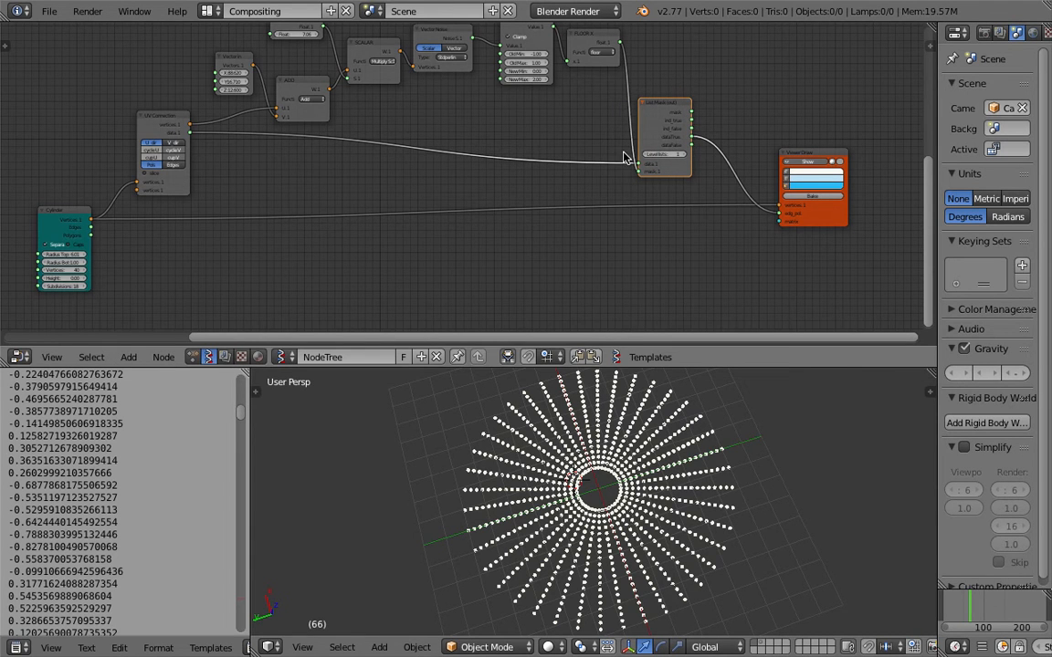
Open the recent file list_mask_noise_003.blend
left_click(49, 11)
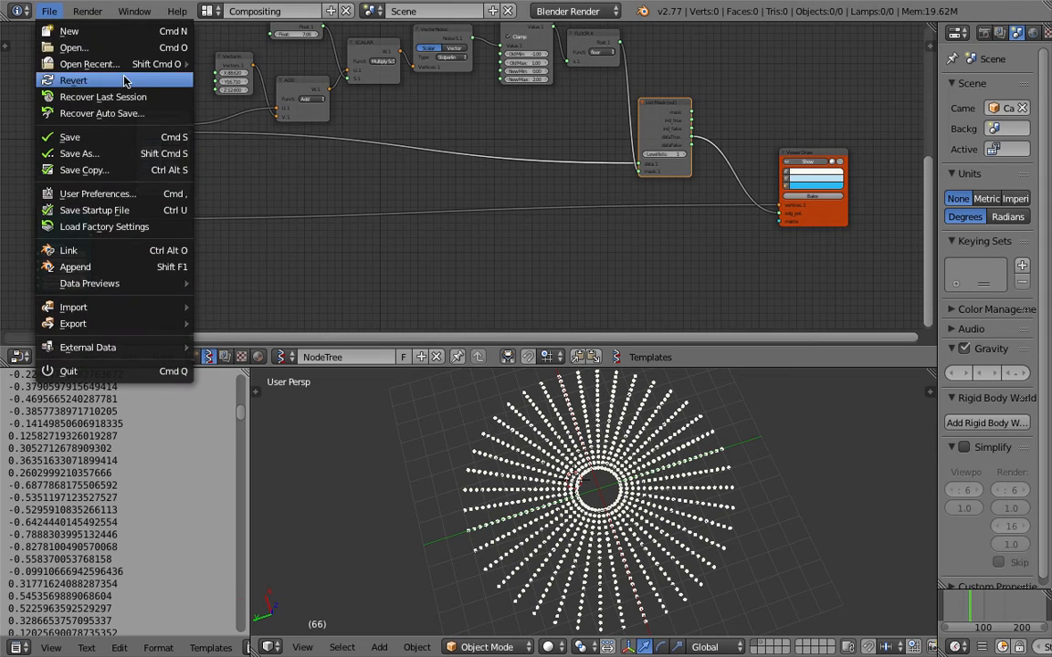
mouse_move(125, 70)
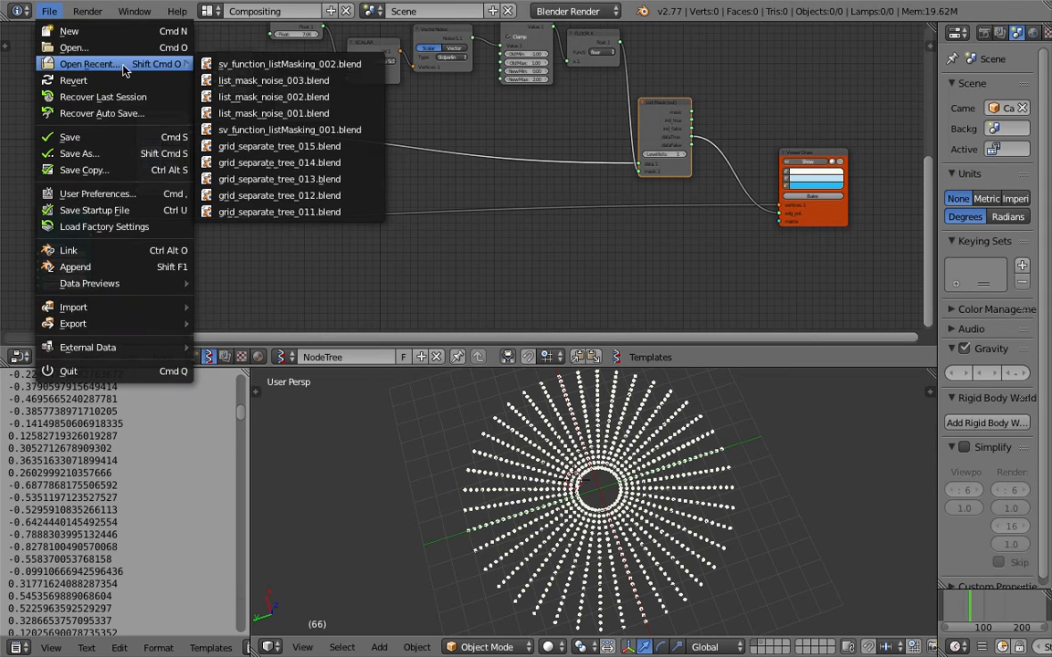
left_click(272, 81)
Widen the node editor and 3D view by narrowing the properties area
scroll(463, 233, "up", 3)
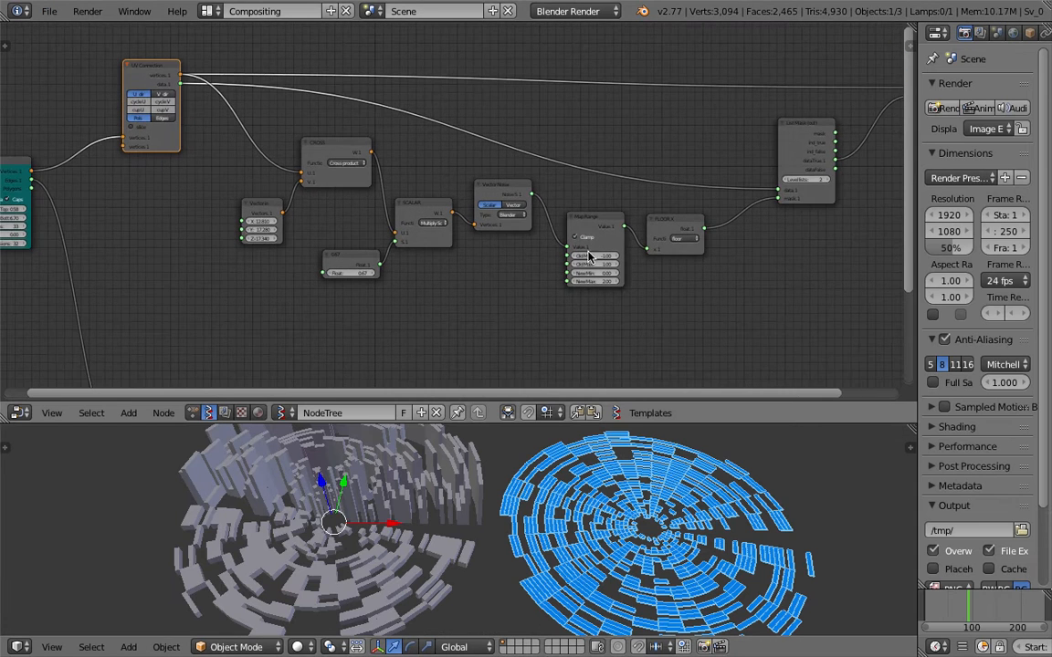
left_click_drag(918, 226, 994, 226)
scroll(897, 235, "down", 1)
middle_click_drag(891, 120, 855, 138)
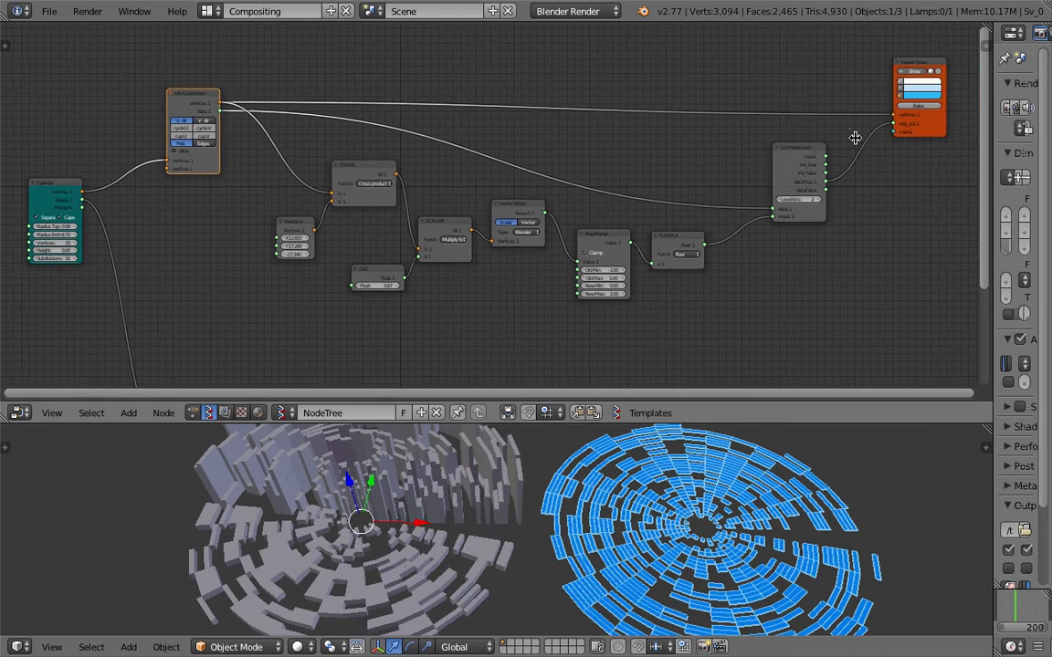
Shift the Viewer Draw, List Mask, FLOOR X and Map Range nodes closer to the Vector Noise node
left_click_drag(906, 67, 840, 66)
left_click_drag(791, 148, 737, 148)
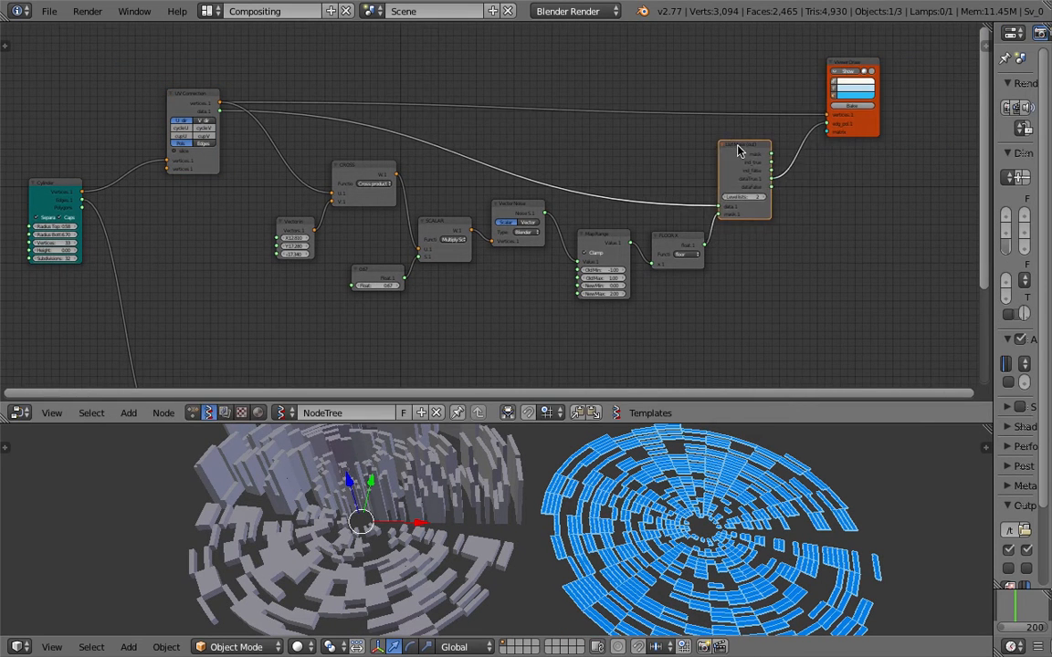
scroll(741, 155, "up", 2)
left_click_drag(702, 242, 681, 238)
left_click_drag(628, 238, 603, 229)
middle_click_drag(600, 227, 604, 228)
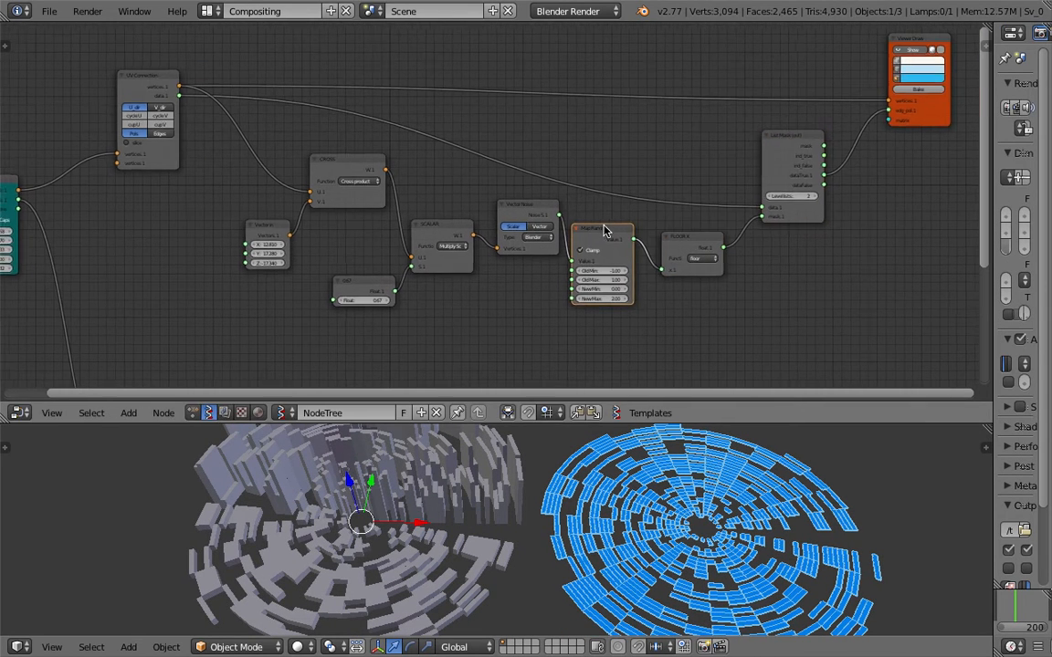
Move the Vector Noise, SCALAR and 0.67 Float nodes slightly back toward the CROSS node
scroll(546, 210, "up", 1)
left_click_drag(544, 215, 530, 212)
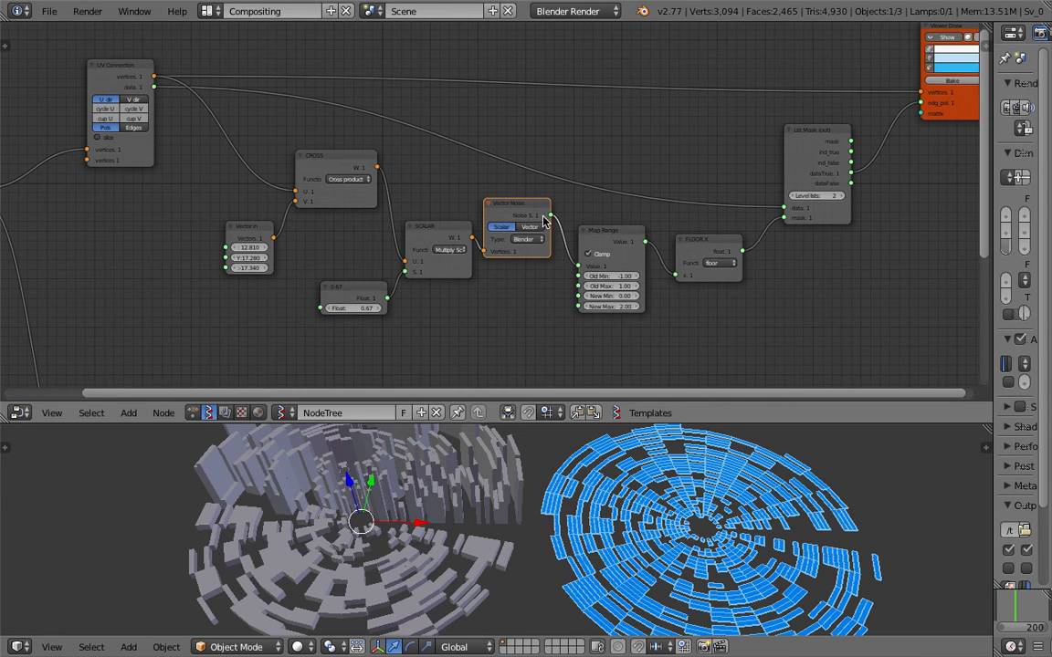
left_click_drag(449, 227, 441, 219)
scroll(425, 228, "up", 1)
left_click_drag(347, 297, 331, 267)
Move the CROSS and Vector in nodes closer to the UV Connection node
middle_click_drag(336, 234, 390, 248)
scroll(391, 248, "up", 2)
left_click_drag(337, 153, 306, 141)
left_click_drag(242, 249, 184, 231)
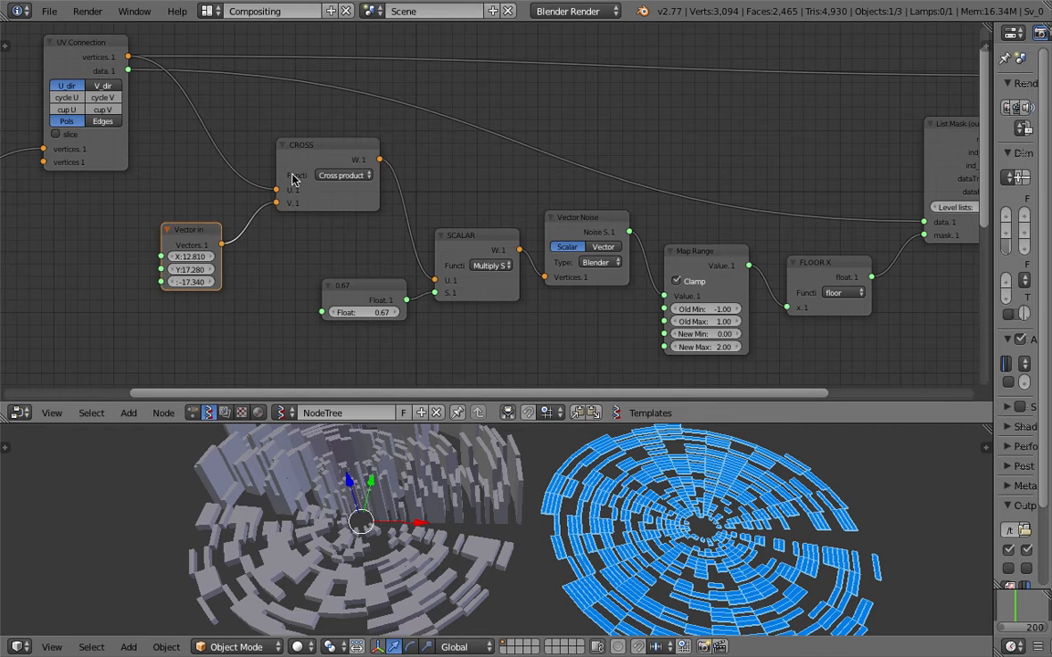
left_click_drag(302, 175, 274, 147)
middle_click_drag(274, 146, 317, 156)
left_click_drag(255, 239, 241, 236)
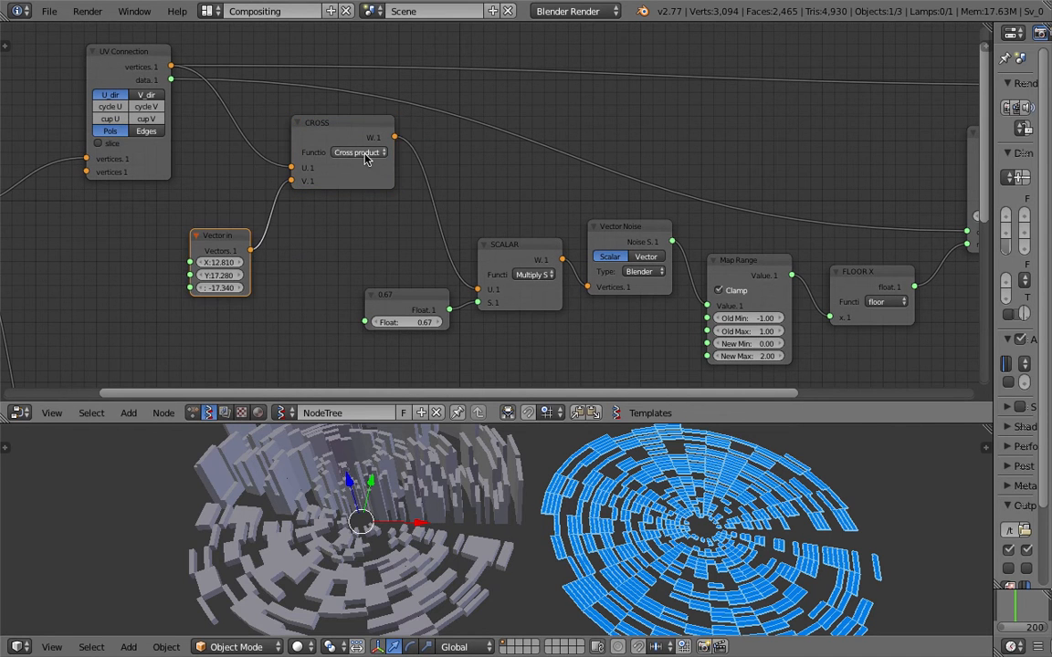
Raise the Vector in node's X value to 15.06
scroll(349, 160, "down", 1)
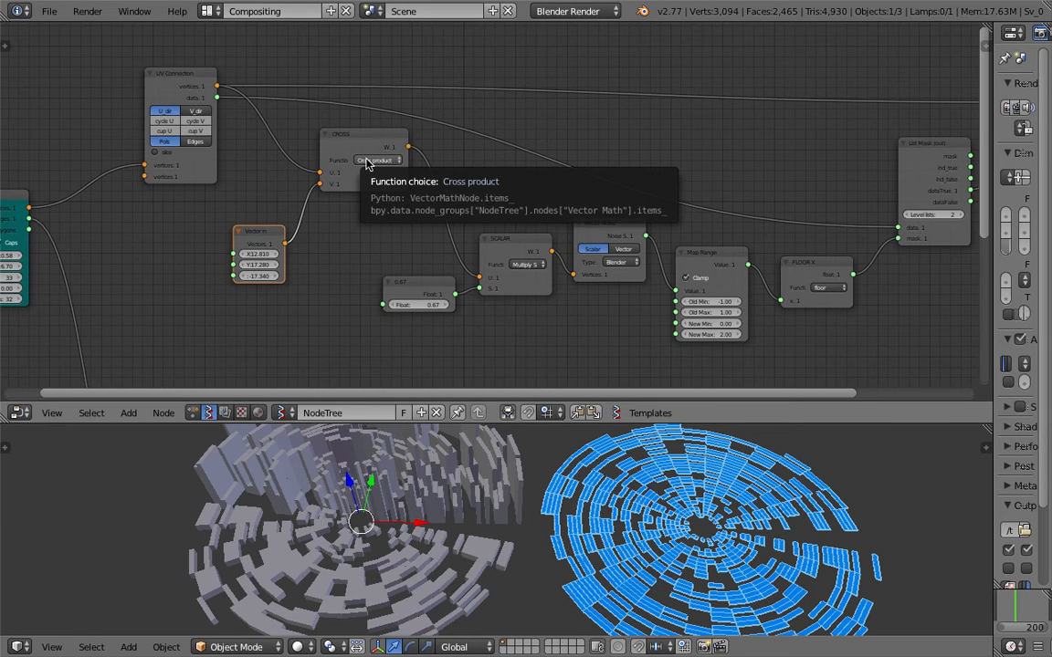
scroll(366, 164, "up", 1)
left_click_drag(253, 258, 324, 259)
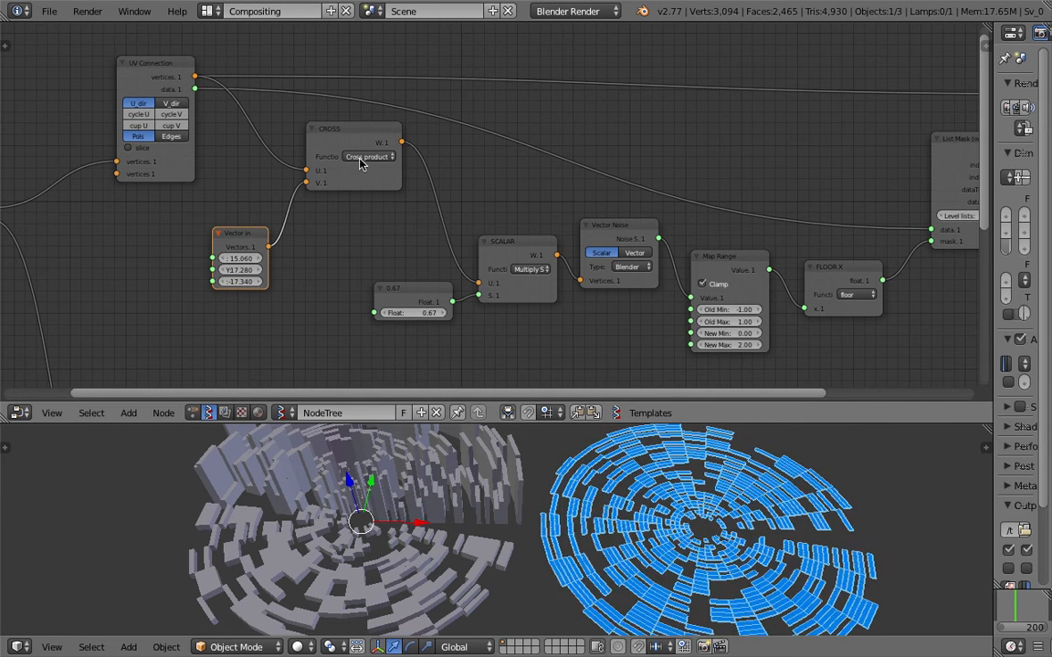
Try the Add function in the CROSS node with Vector in X at 19.26, and return it to Cross product
left_click(369, 157)
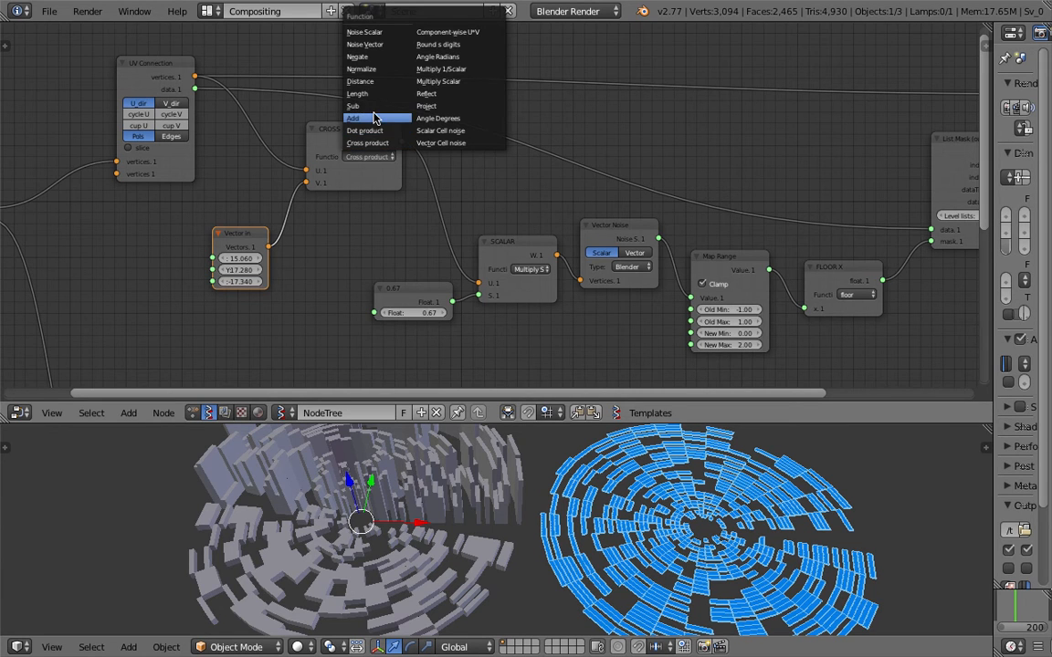
left_click(375, 119)
left_click_drag(239, 260, 264, 260)
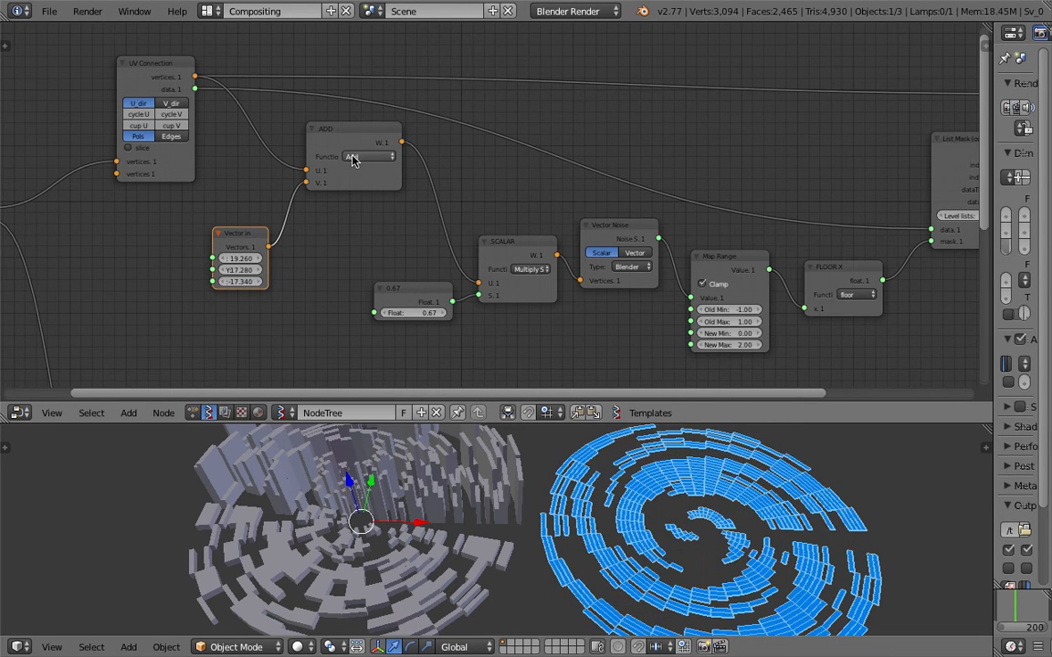
left_click(353, 160)
left_click(369, 143)
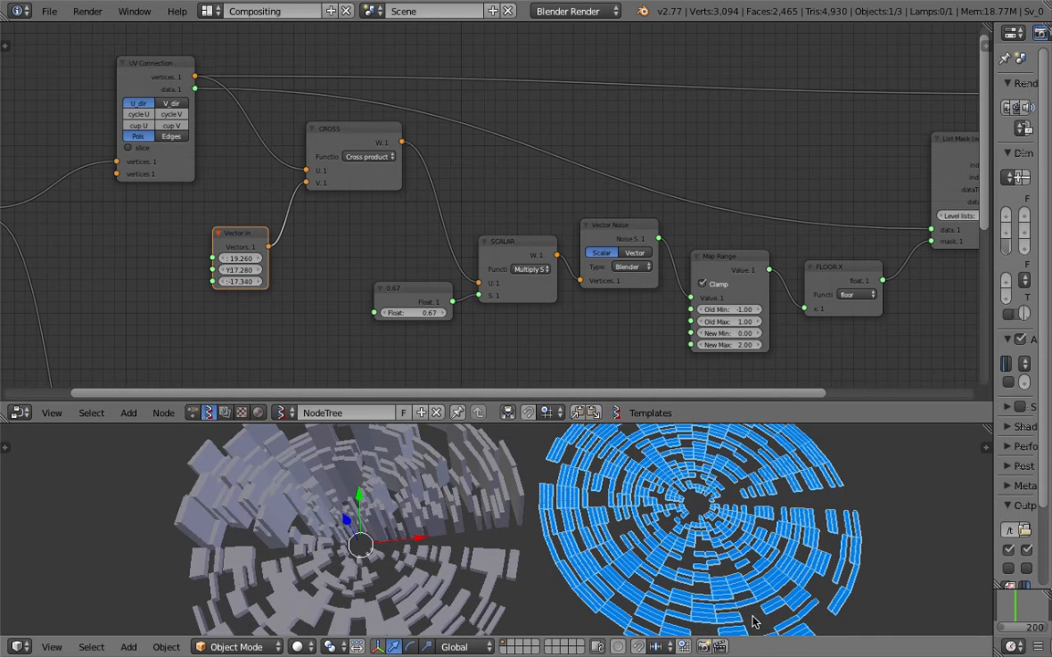
Set the Vector in node to X 22.05, Y 17.70, Z -15.93, and nudge it and the CROSS node closer to UV Connection
left_click_drag(239, 259, 290, 289)
right_click_drag(275, 266, 213, 250)
scroll(336, 167, "up", 1)
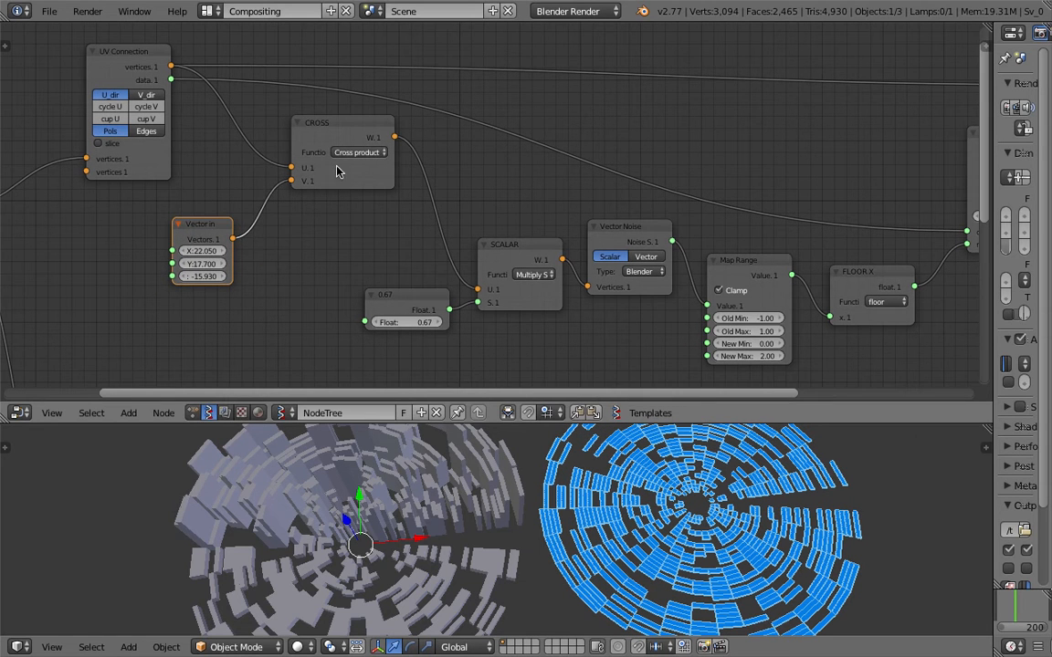
right_click_drag(325, 155, 304, 167)
Turn off Caps on the Cylinder node and set its Vertices to 37
middle_click_drag(246, 187, 292, 169)
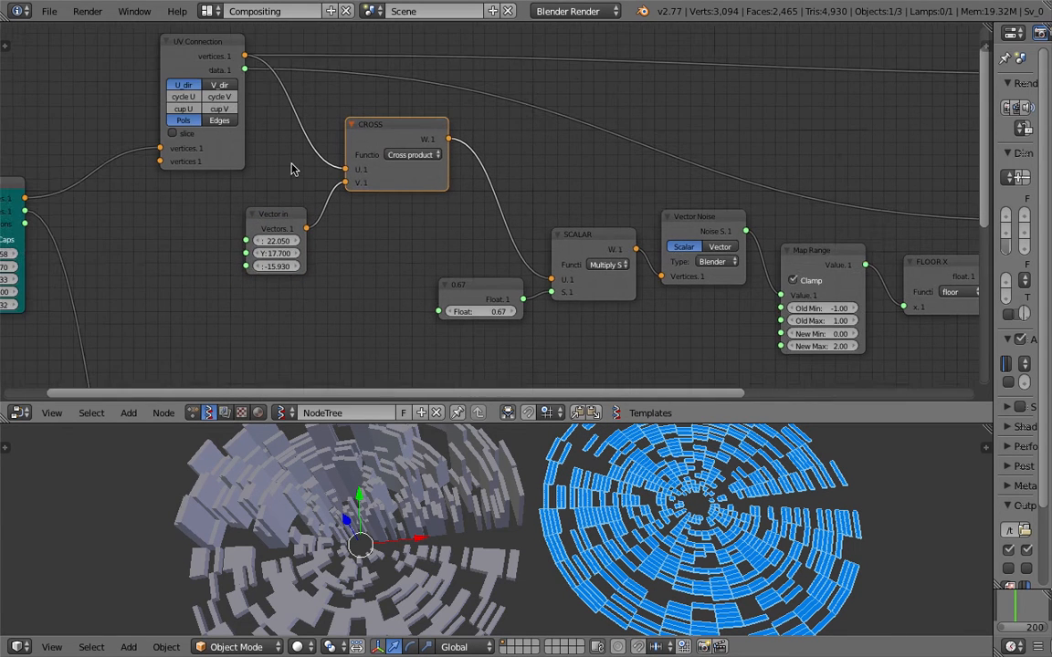
middle_click_drag(235, 139, 341, 135)
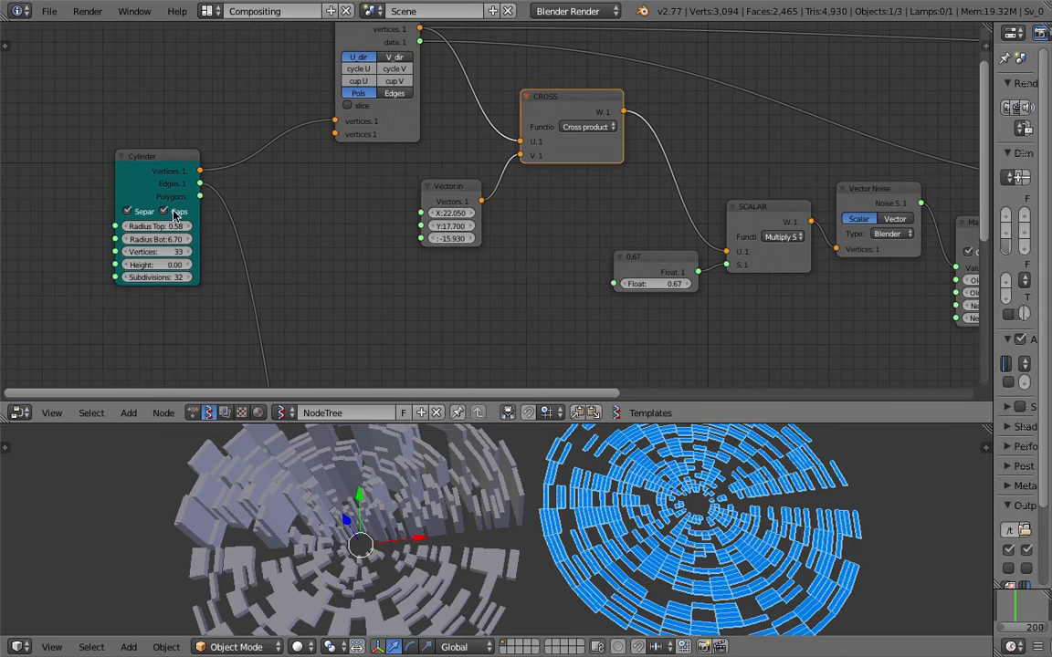
scroll(283, 217, "down", 1)
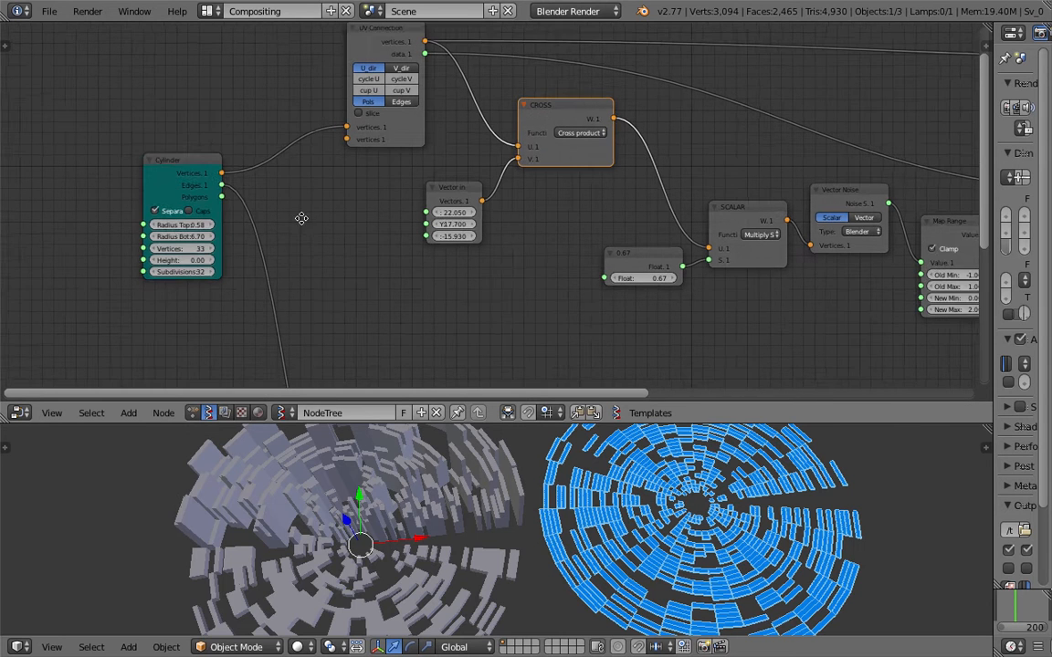
left_click_drag(178, 241, 185, 249)
Move the List Mask (out) node slightly closer to the FLOOR X node
middle_click_drag(388, 240, 285, 71)
scroll(361, 234, "down", 4)
scroll(325, 228, "up", 1)
middle_click_drag(294, 177, 290, 207)
middle_click_drag(409, 270, 328, 335)
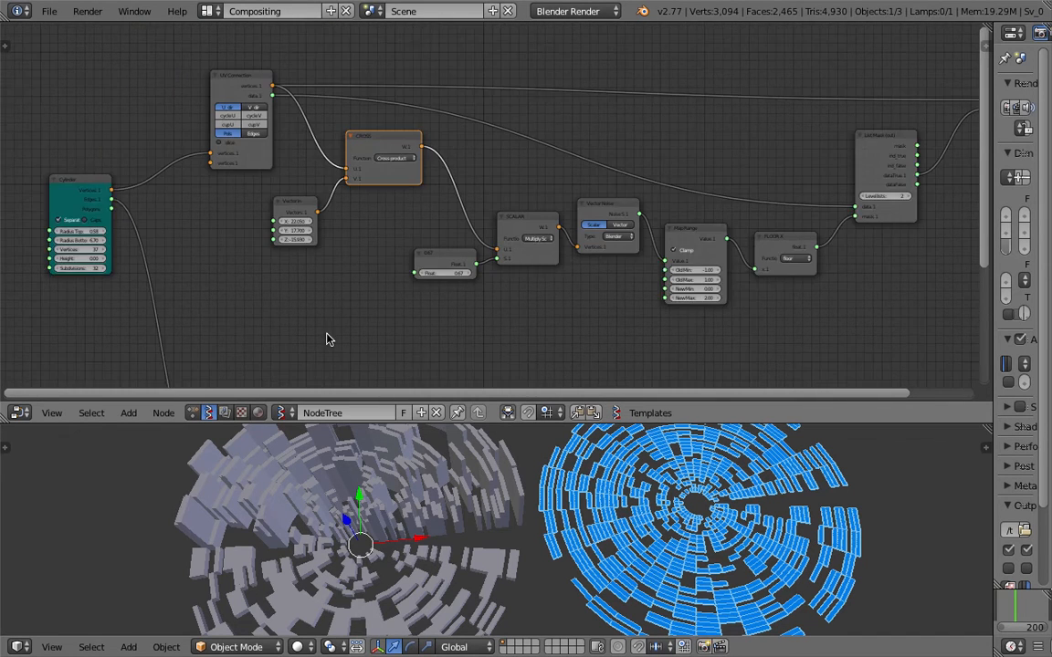
scroll(309, 255, "up", 2)
middle_click_drag(455, 121, 361, 146)
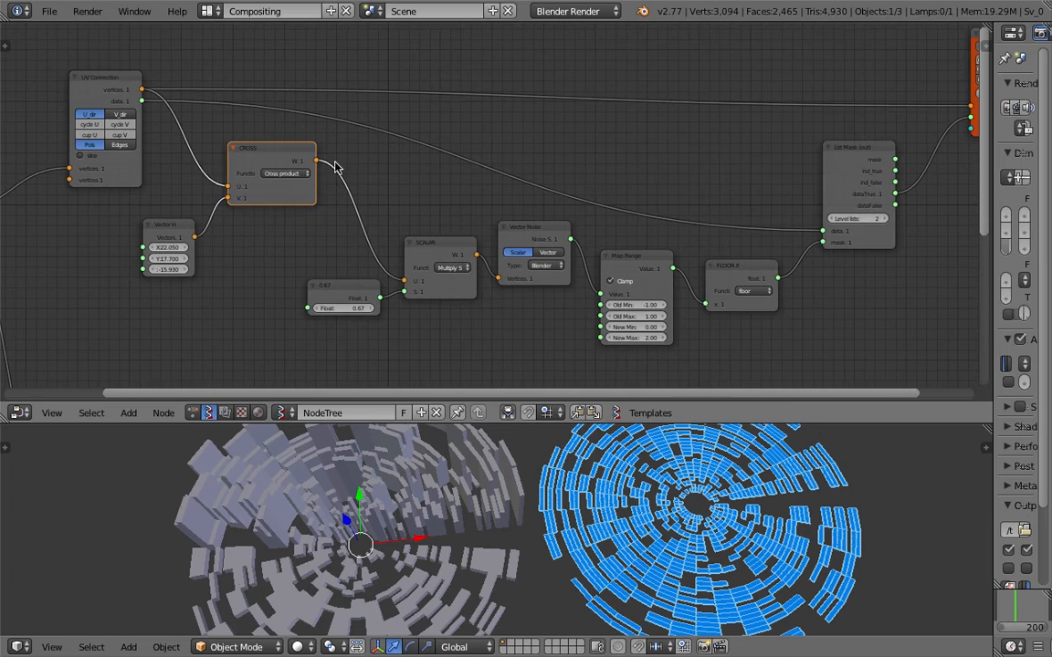
left_click_drag(857, 151, 845, 145)
middle_click_drag(813, 146, 648, 162)
scroll(649, 162, "up", 3)
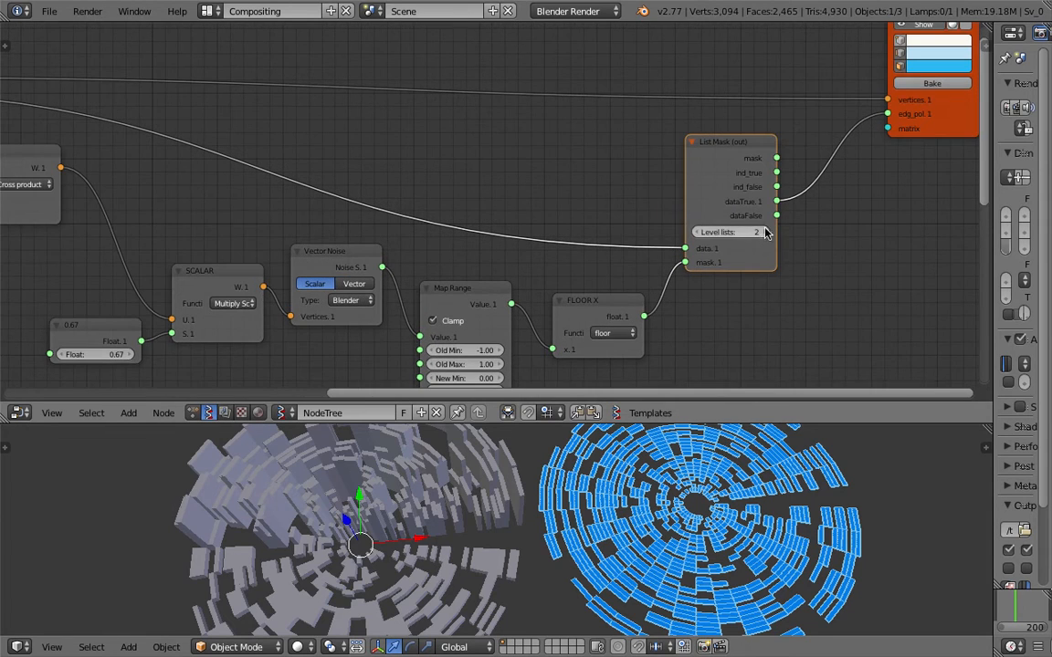
Try level lists 3 and 1 on the List Mask node, and return the setting to 2
left_click(766, 234)
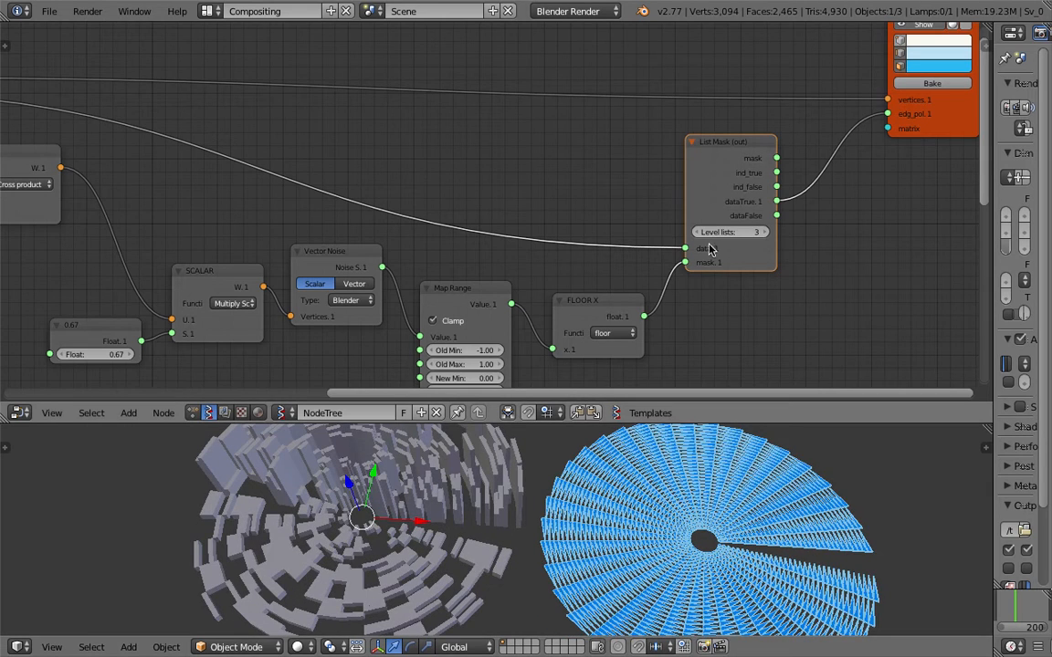
left_click(695, 233)
left_click(696, 233)
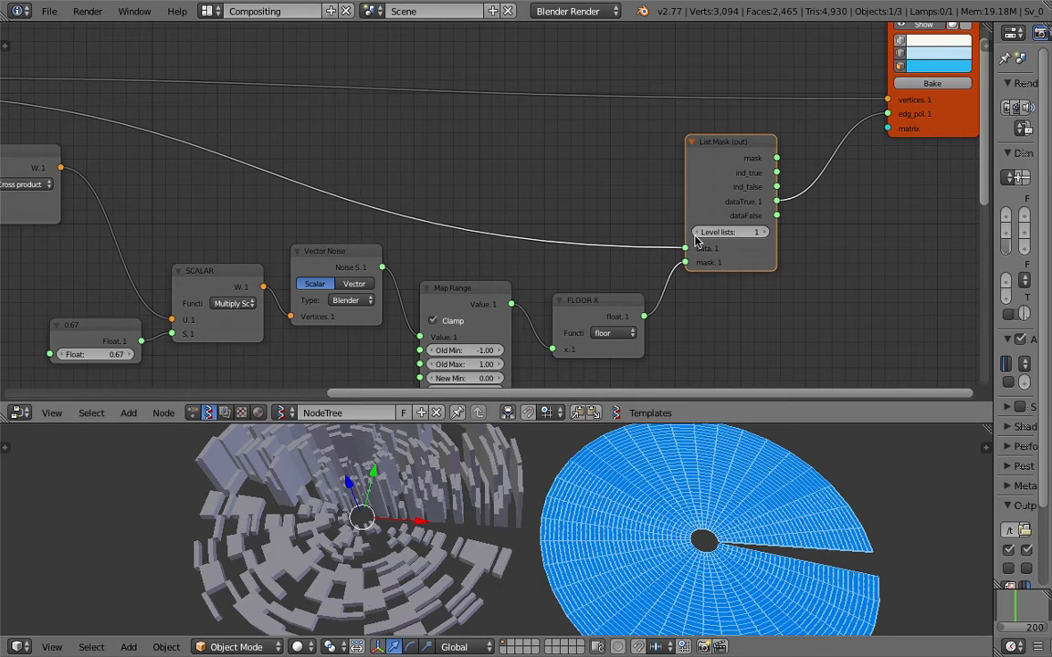
left_click(764, 233)
Move the List Mask (out) and Viewer Draw nodes farther away from the FLOOR X node
left_click_drag(720, 140, 765, 142)
middle_click_drag(759, 148, 630, 198)
scroll(609, 204, "up", 2)
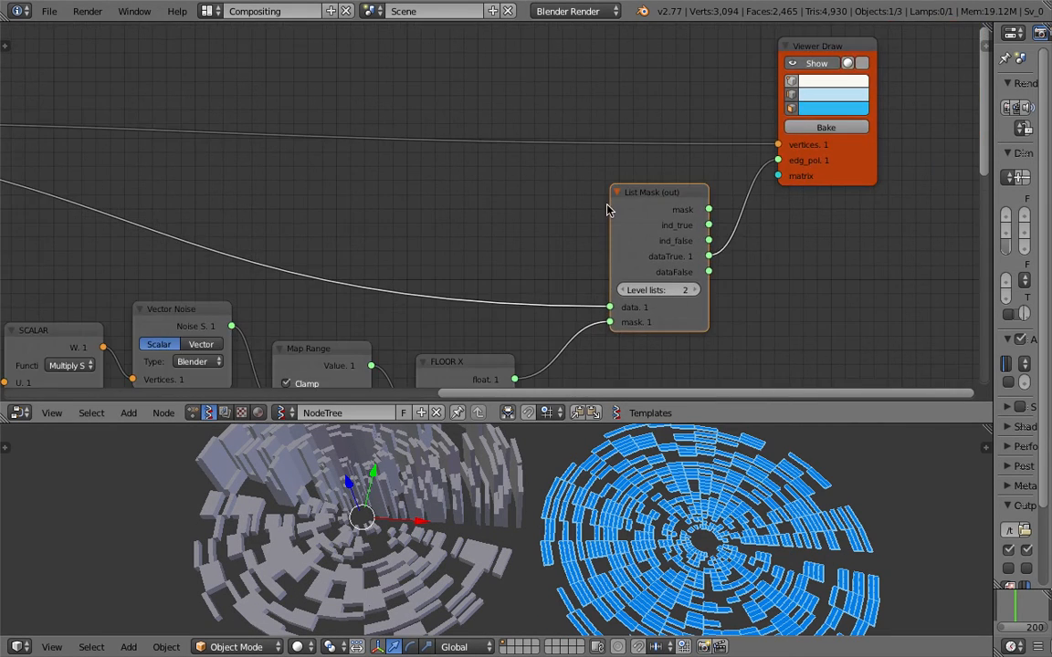
scroll(708, 219, "down", 2)
mouse_move(709, 145)
left_mouse_down()
mouse_move(725, 143)
mouse_move(731, 155)
mouse_move(718, 159)
left_mouse_up()
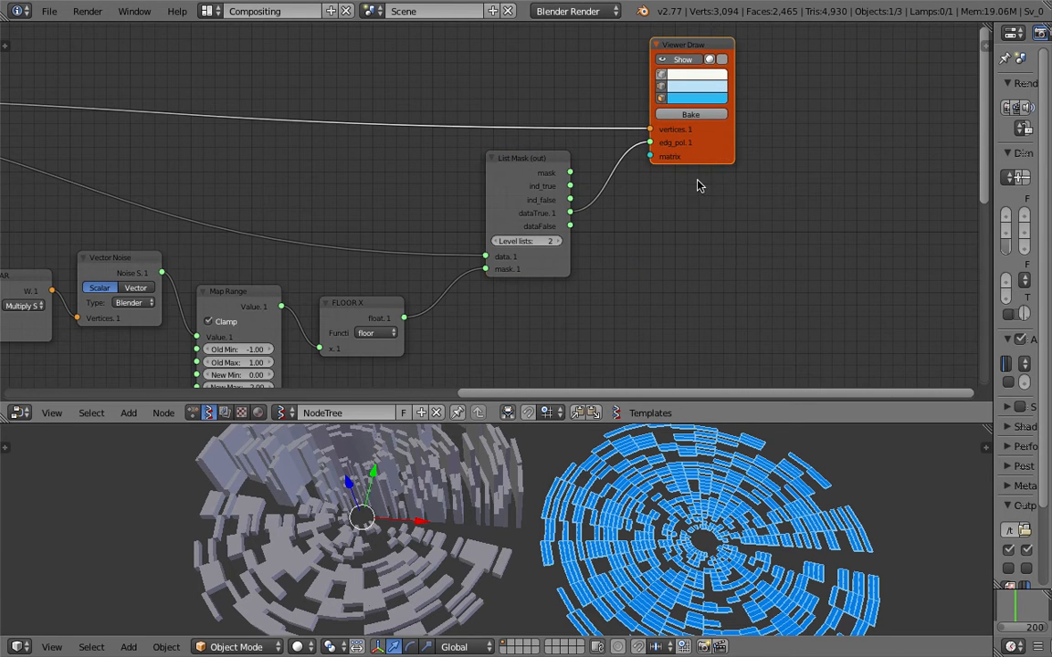
Spread the FLOOR X and Map Range nodes out between Vector Noise and List Mask, and save over list_mask_noise_003.blend
middle_click_drag(463, 228, 605, 157)
mouse_move(522, 235)
left_mouse_down()
mouse_move(543, 235)
mouse_move(521, 227)
left_mouse_up()
scroll(493, 227, "left", 3)
left_click(462, 225)
scroll(475, 220, "left", 3)
key("ctrl+s")
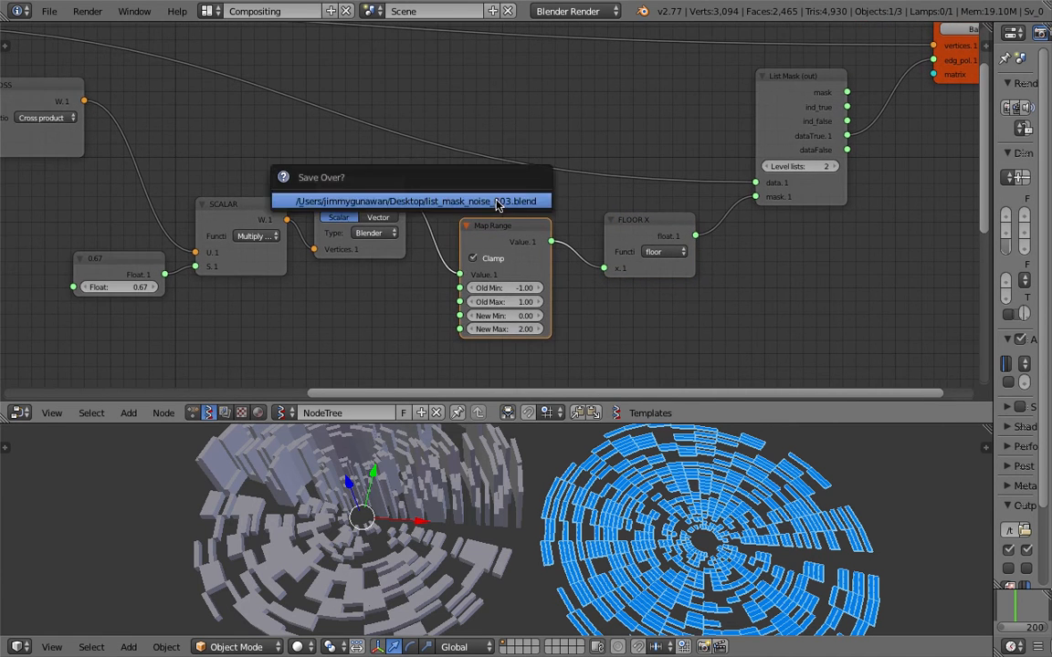
left_click(497, 201)
Narrow the properties area to widen the node editor, and capture a screenshot of the whole node tree
scroll(484, 200, "down", 3)
middle_click_drag(458, 202, 592, 209)
scroll(500, 202, "down", 1)
scroll(575, 205, "down", 1)
scroll(639, 192, "down", 2)
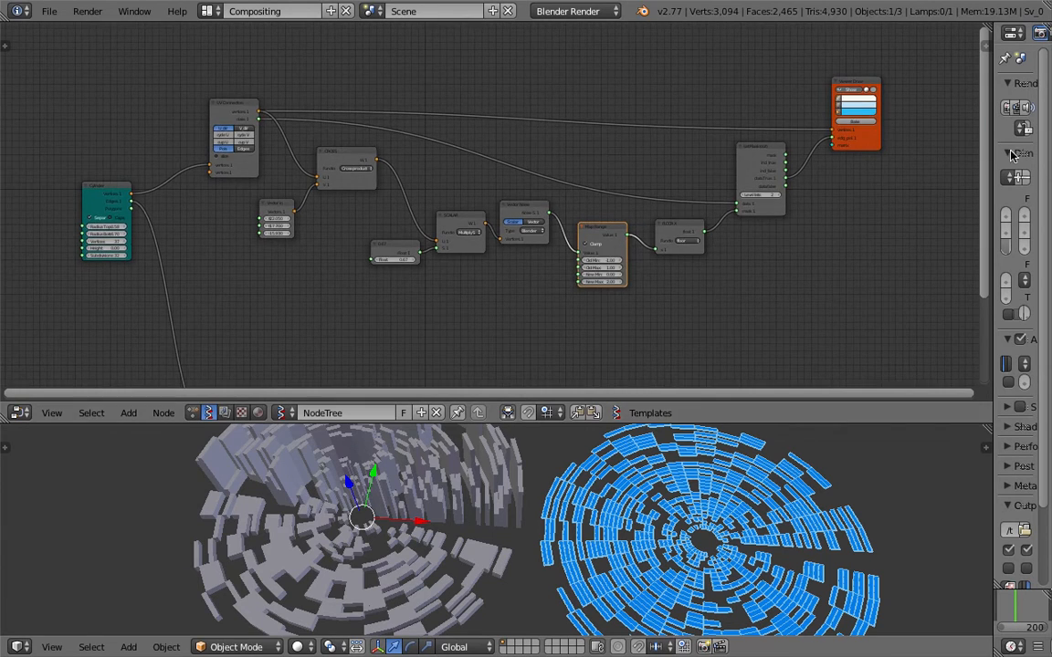
scroll(901, 167, "up", 1)
scroll(894, 190, "down", 2)
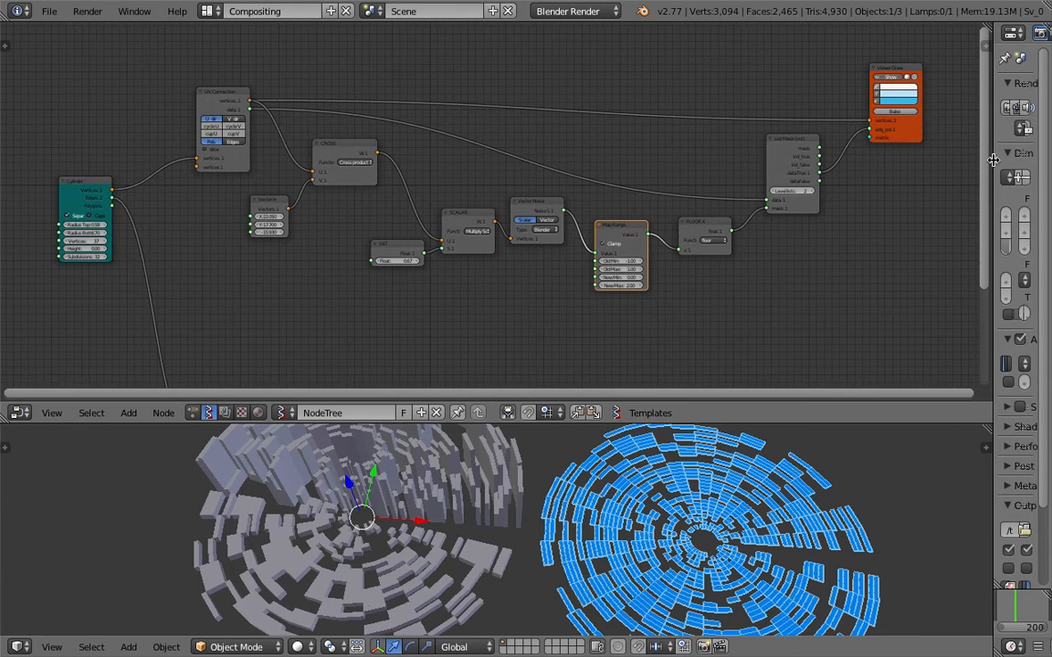
left_click_drag(993, 159, 1025, 162)
scroll(912, 211, "up", 1)
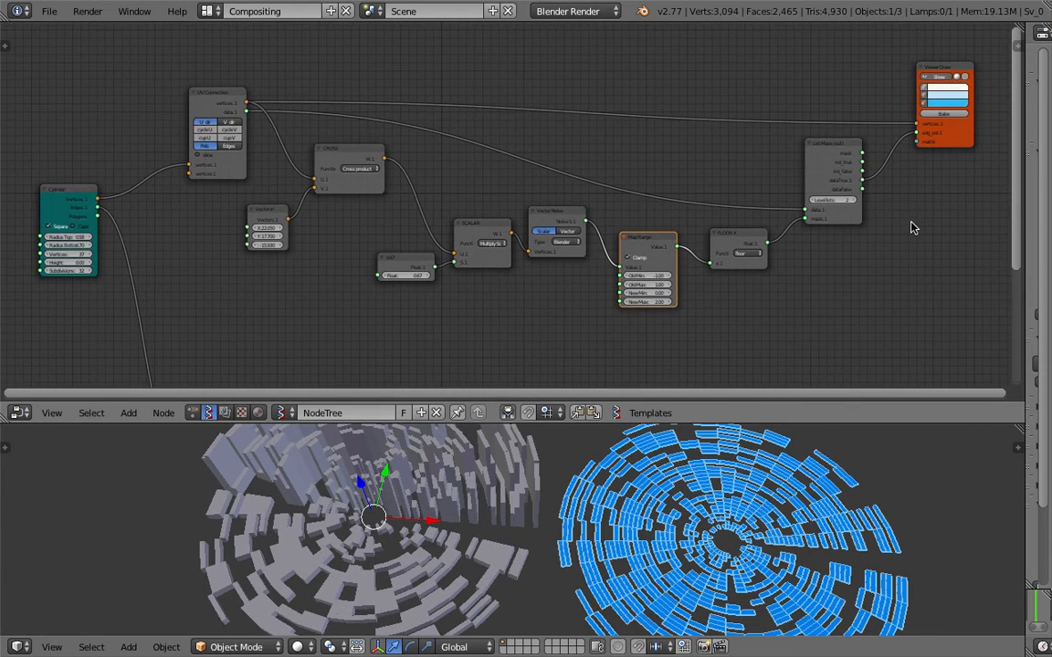
left_click_drag(20, 43, 984, 349)
Open the recent file sv_function_listMasking_002.blend
left_click(47, 12)
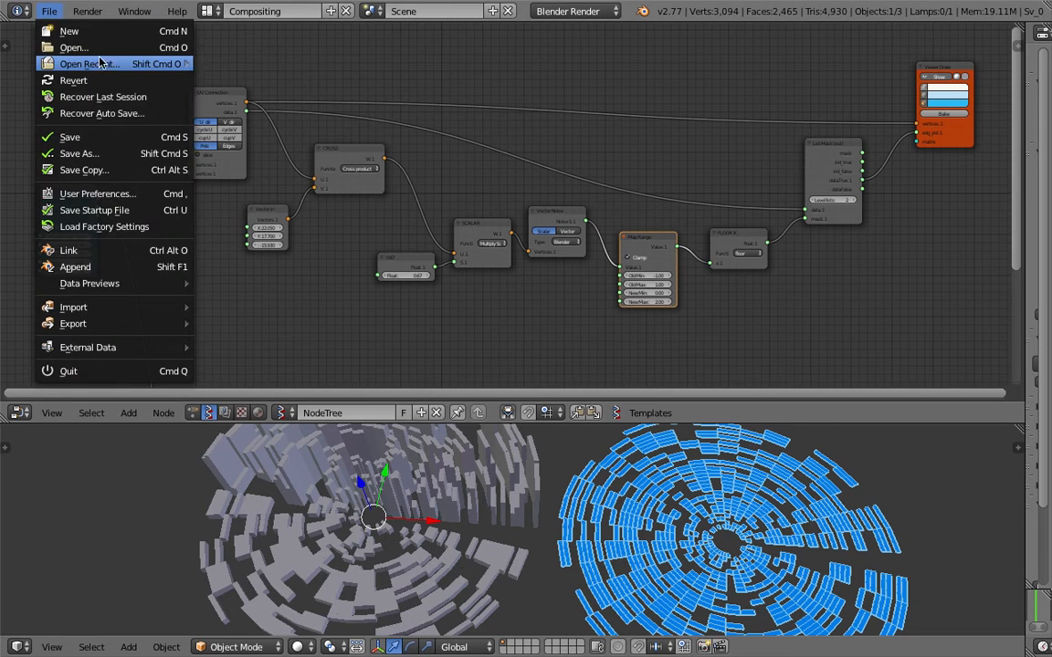
mouse_move(92, 63)
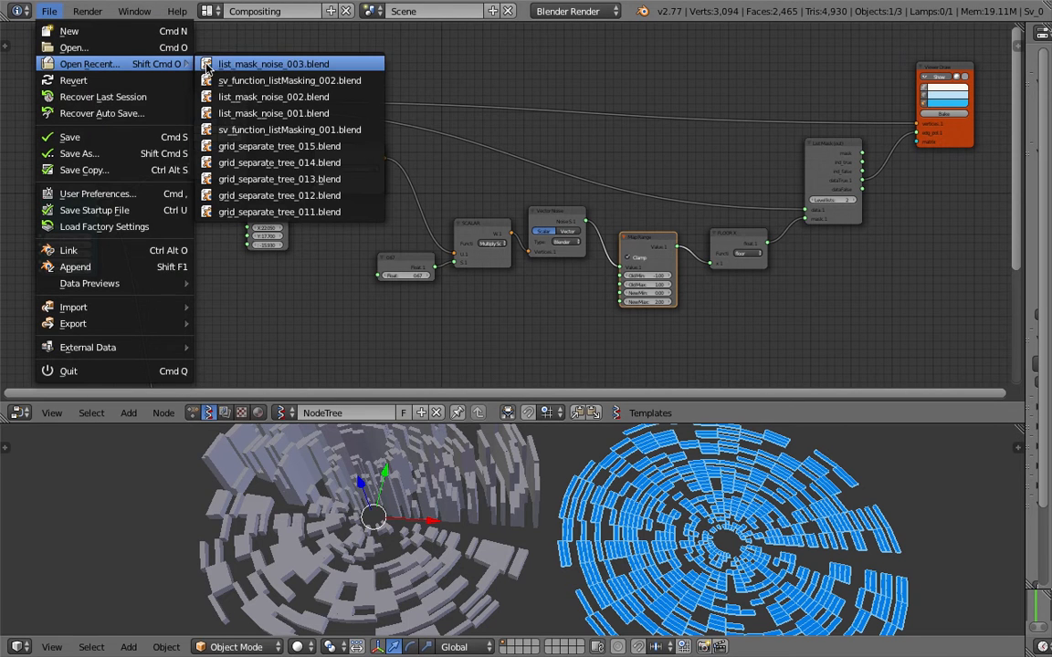
left_click(298, 81)
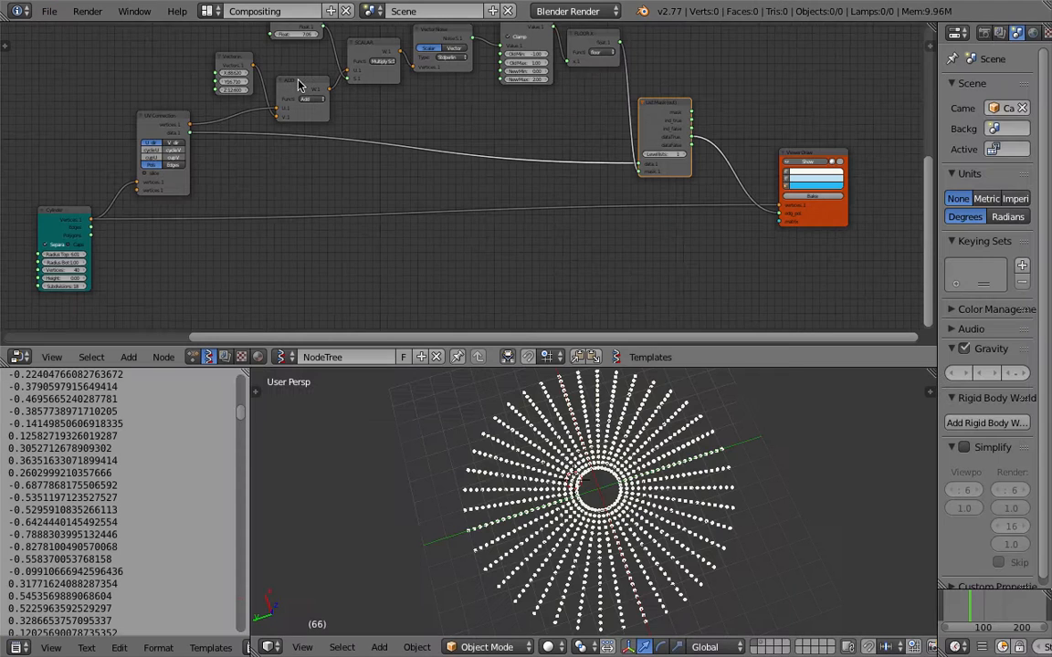
middle_click_drag(311, 201, 299, 188)
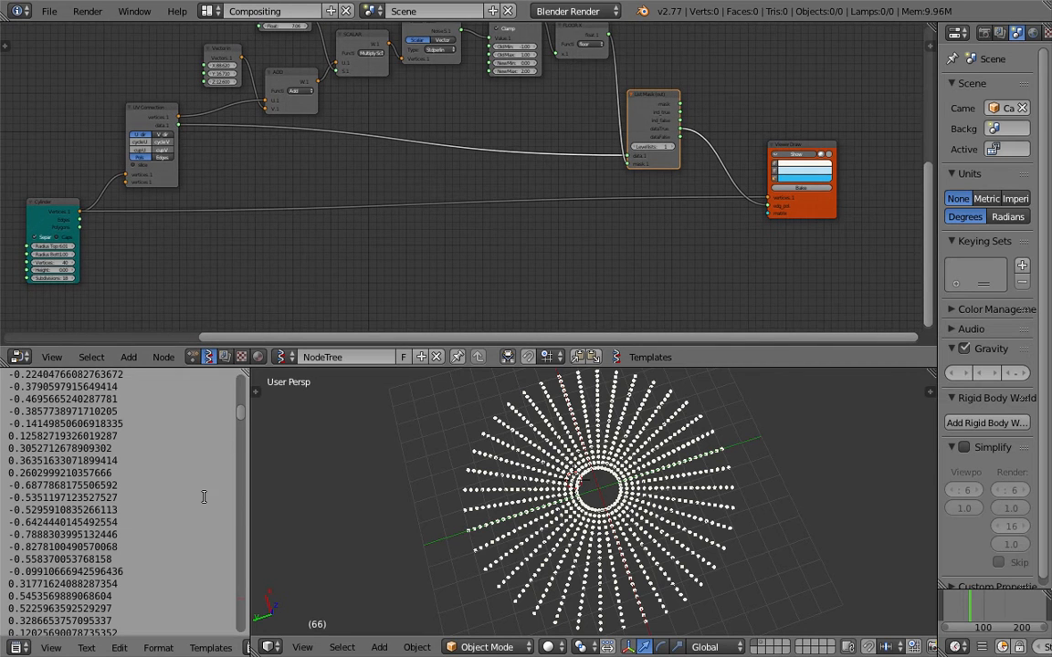
Change the text editor area into a UV/Image Editor and widen it
left_click(19, 647)
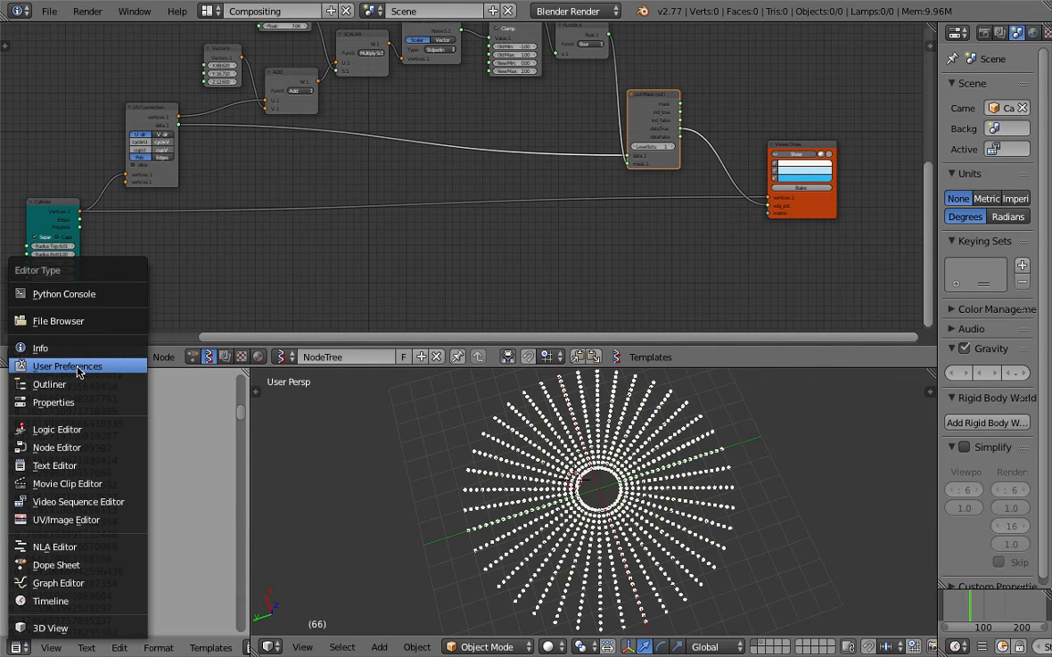
left_click(68, 520)
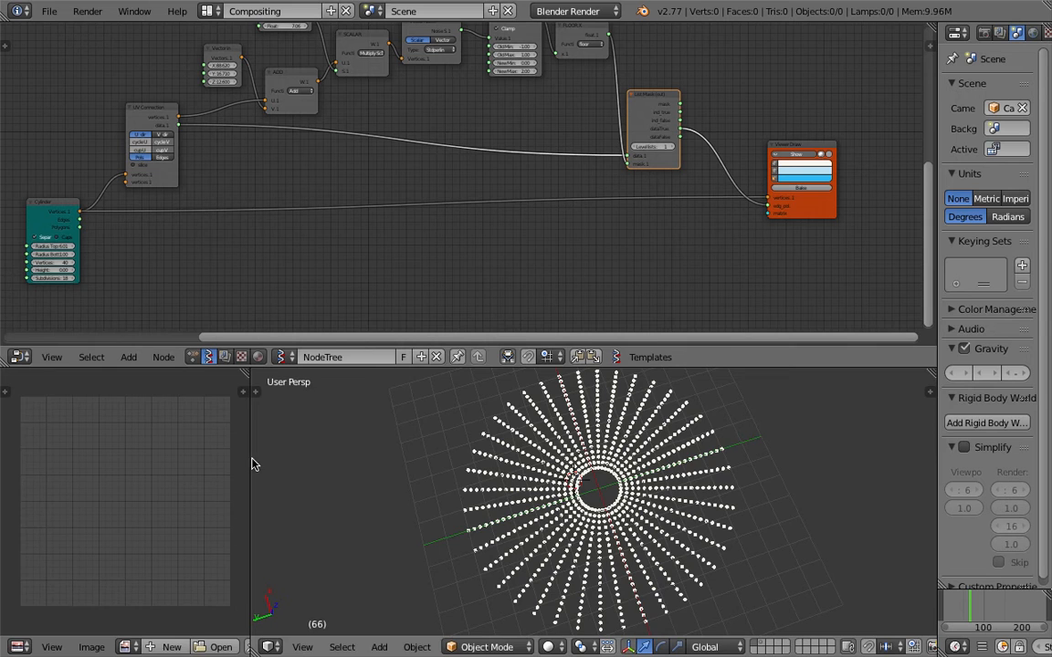
left_click_drag(251, 458, 365, 457)
Load the image Screen Shot 2016-09-30 at 21.45.56.png from the Desktop into the image editor
left_click(221, 648)
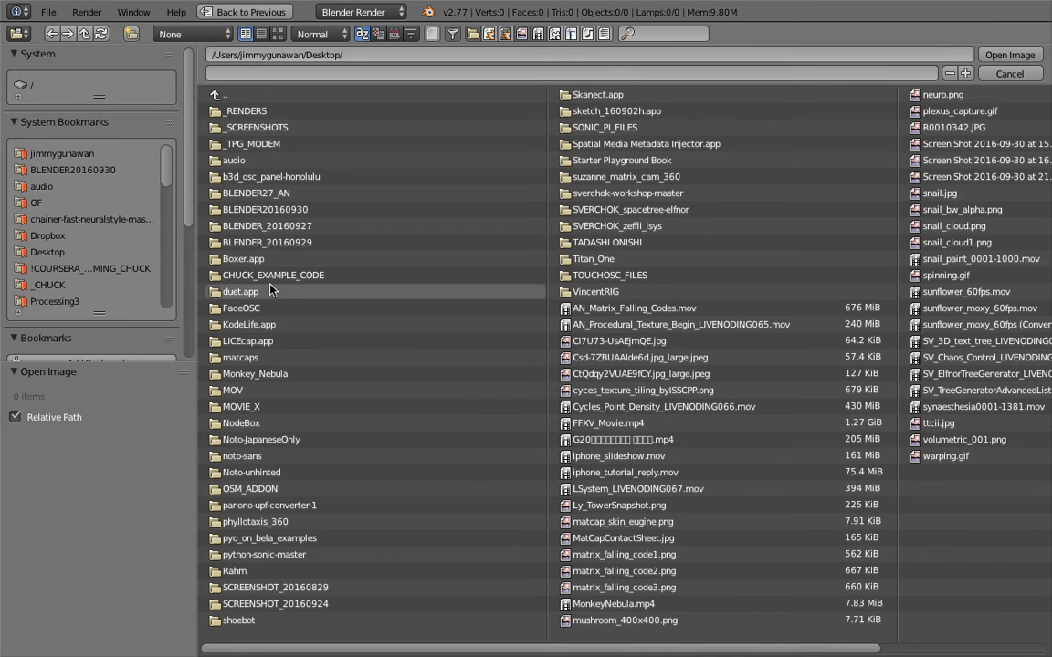
scroll(566, 424, "right", 3)
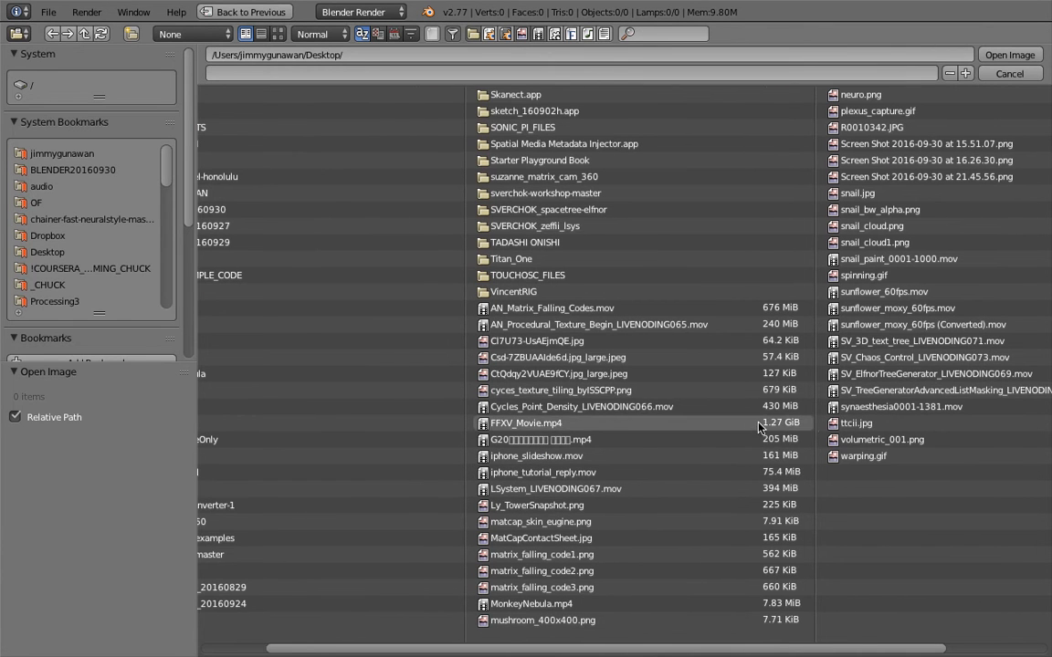
scroll(796, 283, "right", 5)
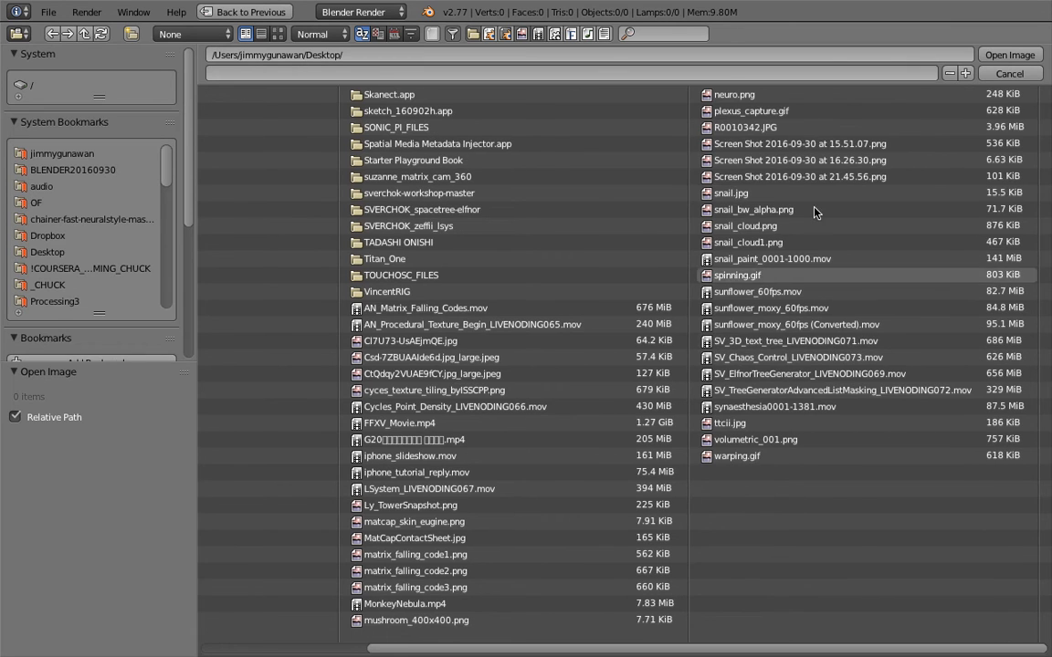
double_click(852, 178)
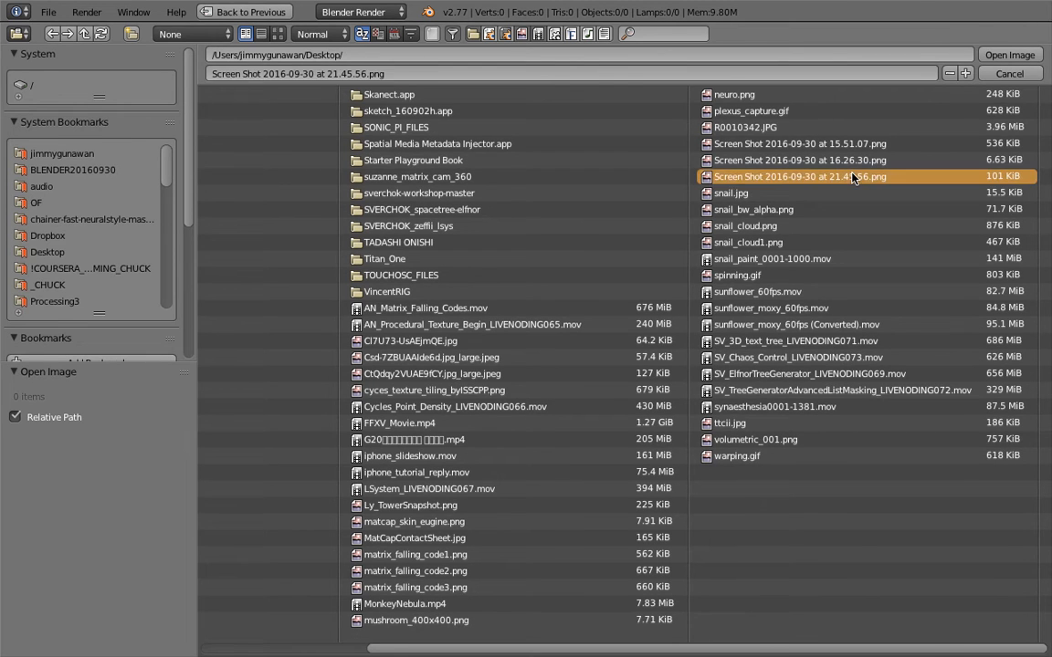
Widen the image editor beside the 3D view and shrink the properties area to a narrow strip
left_click_drag(371, 474, 602, 454)
scroll(503, 467, "up", 2)
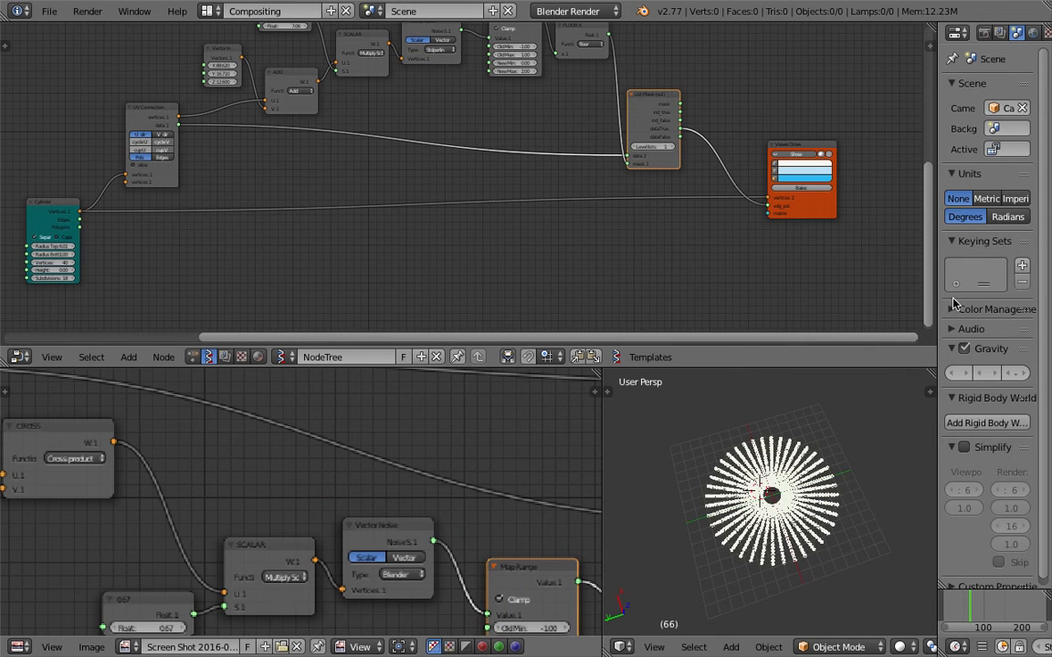
left_click_drag(938, 293, 1024, 301)
scroll(392, 517, "up", 2)
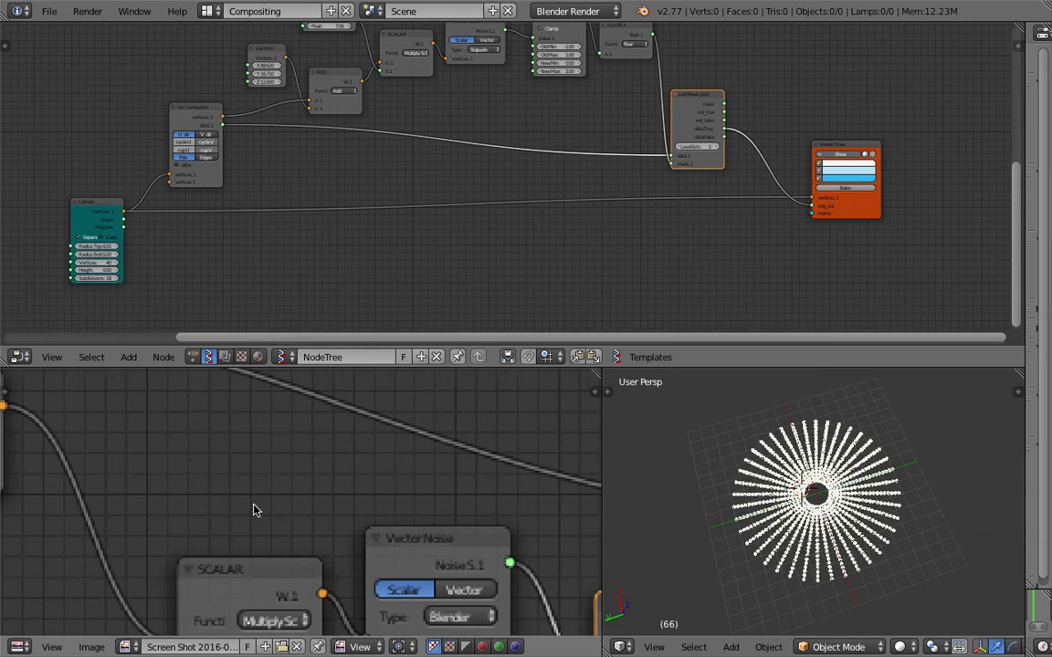
Compare the Cylinder, UV Connection and CROSS nodes in the screenshot with the Cylinder node of the open node tree
scroll(182, 497, "down", 1)
middle_click_drag(105, 493, 303, 498)
scroll(303, 502, "down", 2)
middle_click_drag(108, 487, 317, 493)
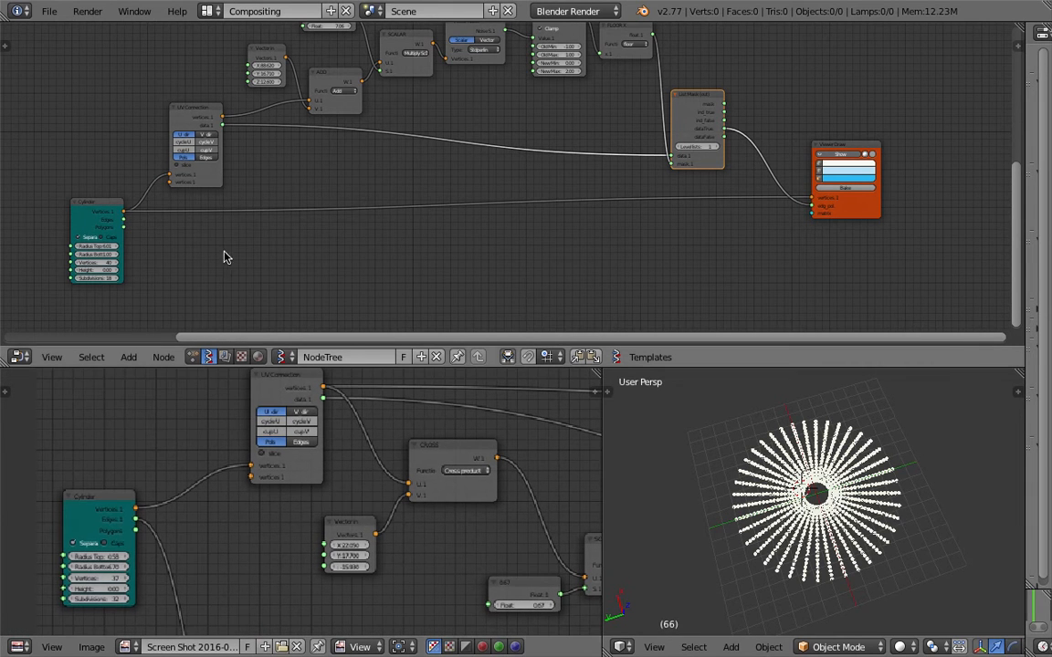
middle_click_drag(269, 223, 319, 259)
scroll(320, 259, "up", 3)
middle_click_drag(235, 192, 320, 209)
scroll(321, 208, "up", 1)
middle_click_drag(179, 234, 247, 163)
scroll(296, 159, "up", 4)
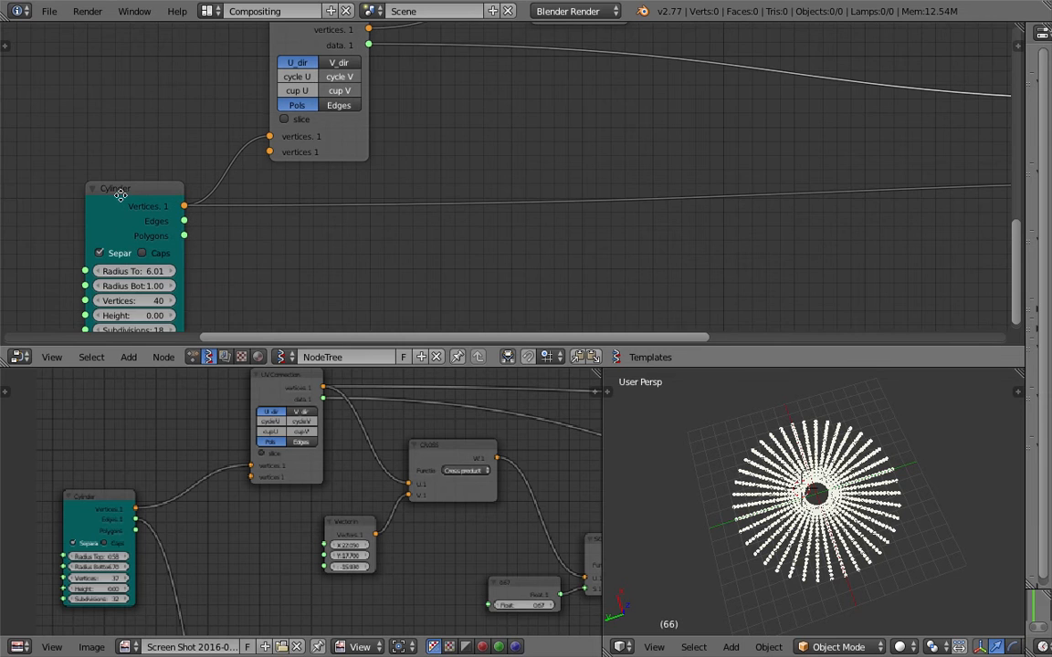
middle_click_drag(128, 200, 138, 148)
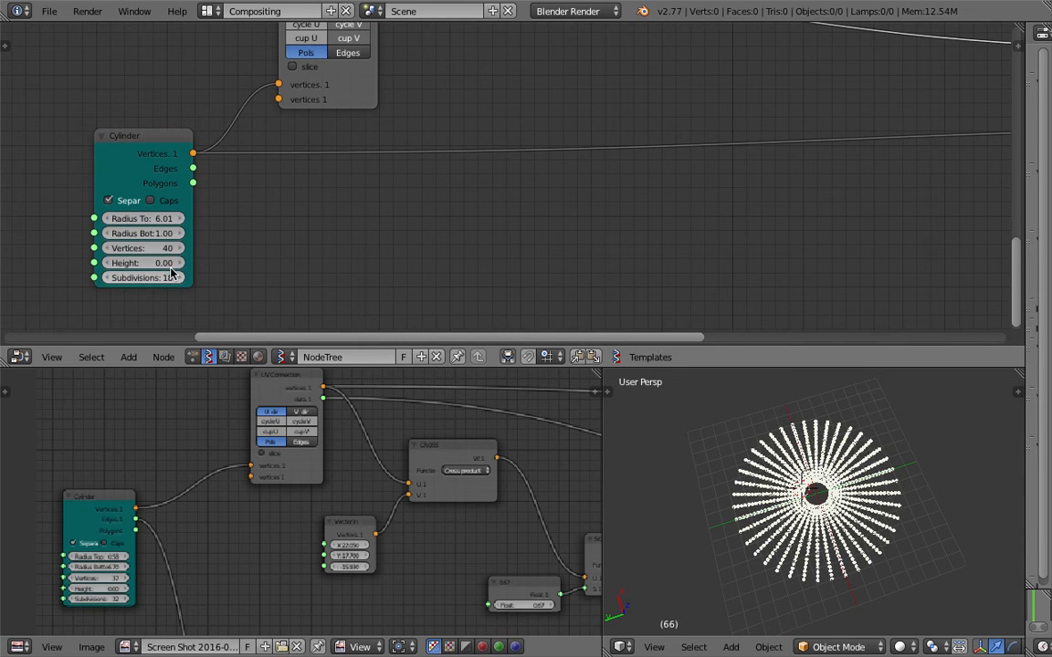
Set the Cylinder node's Subdivisions to 43 and select the UV Connection node
left_click_drag(173, 283, 201, 282)
scroll(874, 576, "up", 3)
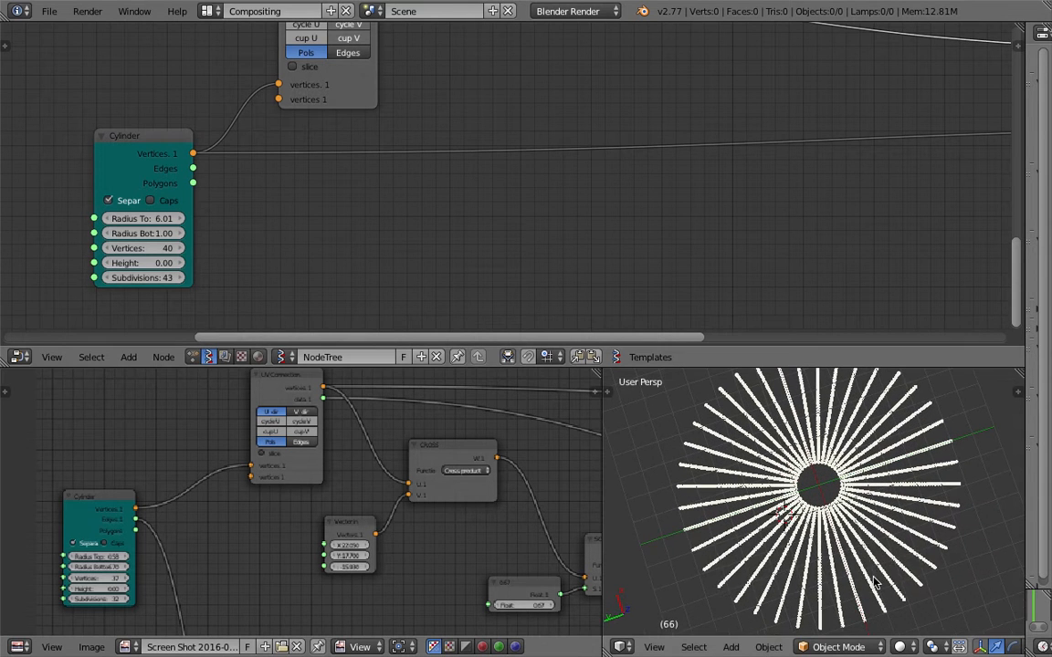
middle_click_drag(222, 164, 208, 223)
left_click_drag(342, 167, 331, 175)
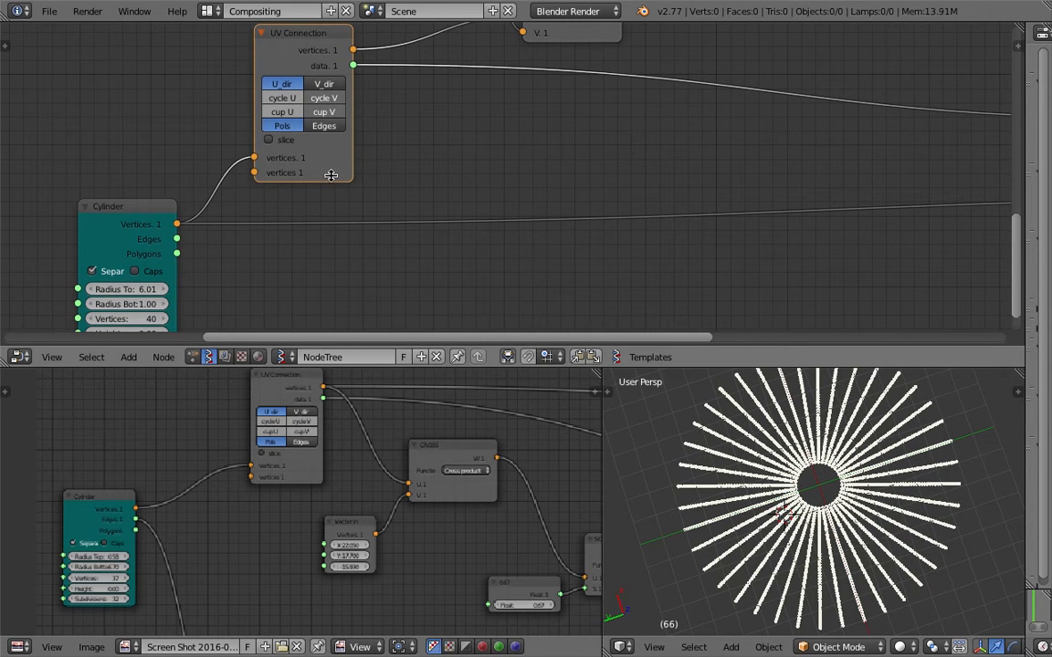
Try the Cross product function from the reference screenshot on the ADD node and return it to Add
scroll(329, 427, "up", 2)
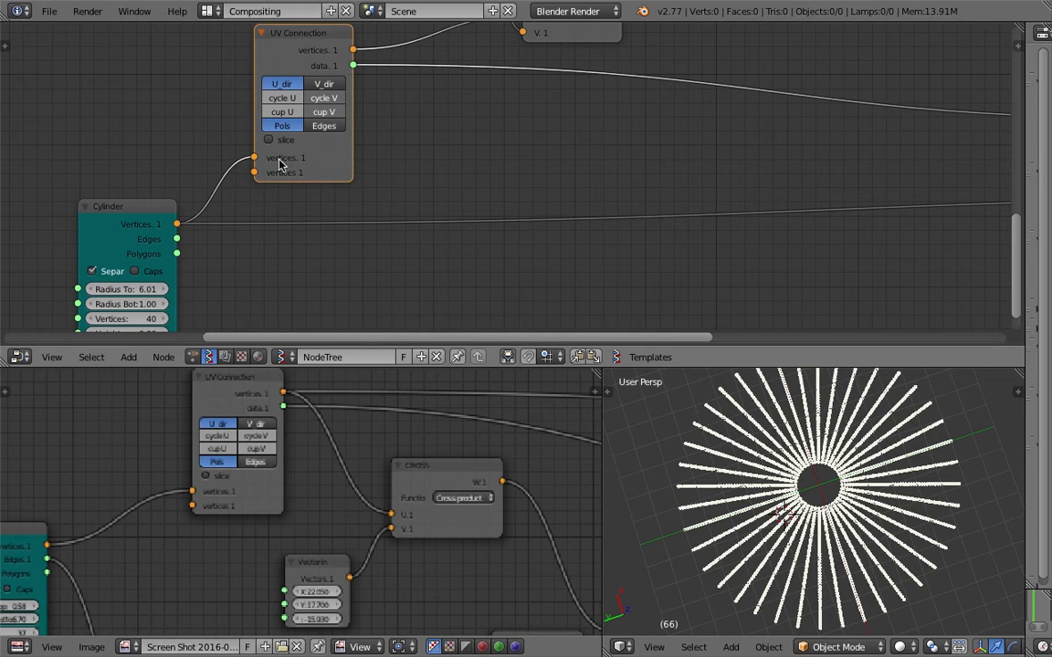
middle_click_drag(284, 383, 273, 397)
middle_click_drag(397, 151, 334, 263)
scroll(402, 195, "down", 1)
middle_click_drag(321, 411, 294, 439)
middle_click_drag(380, 464, 236, 447)
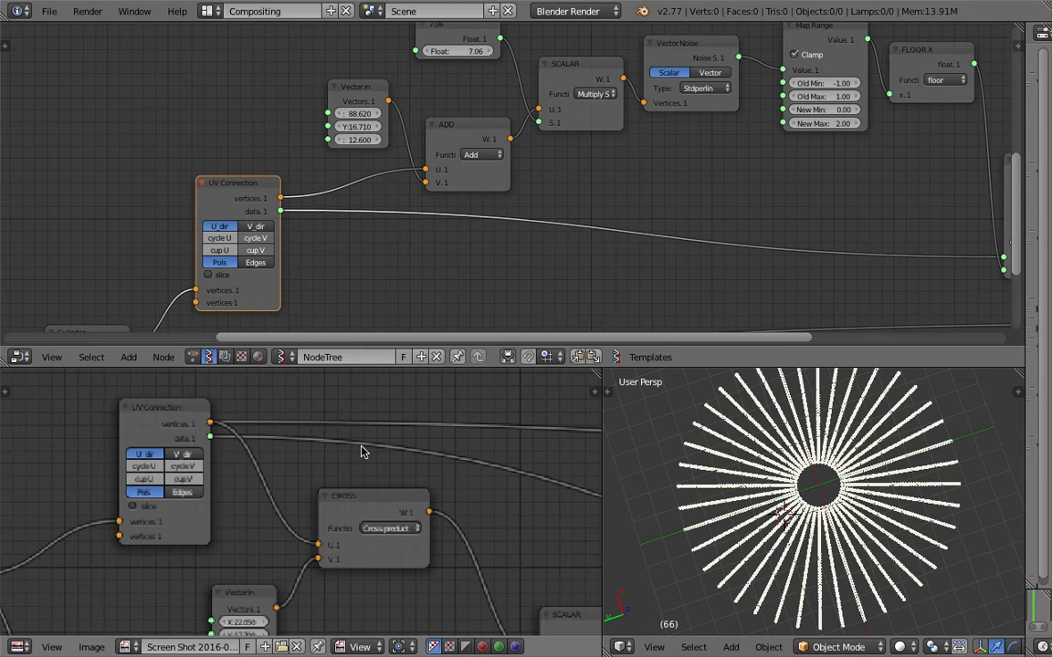
middle_click_drag(441, 204, 399, 234)
left_click(446, 187)
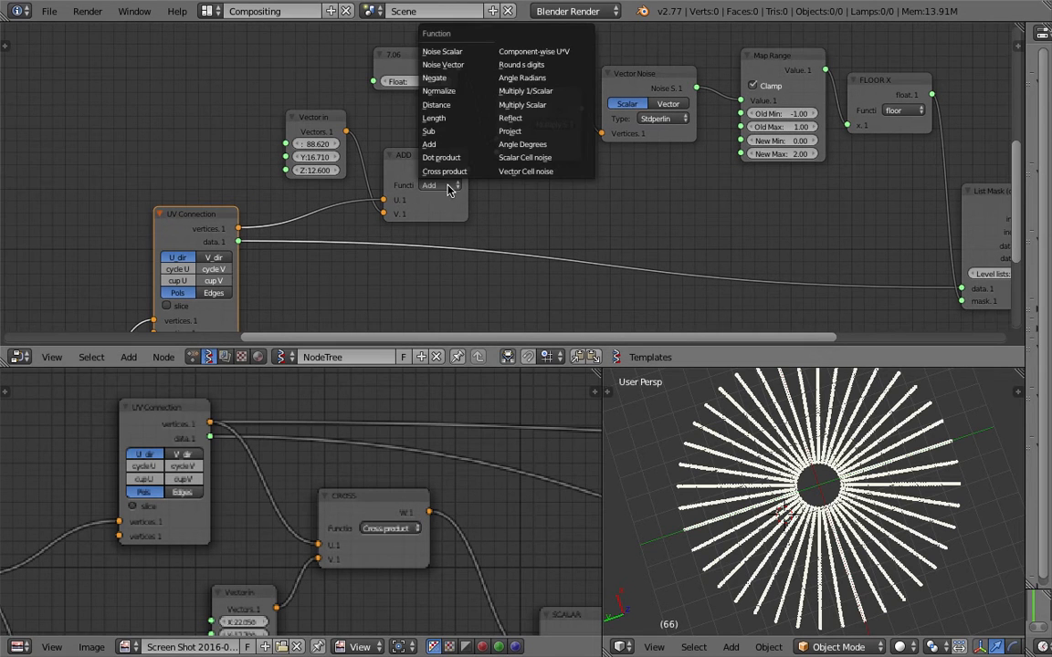
left_click(451, 173)
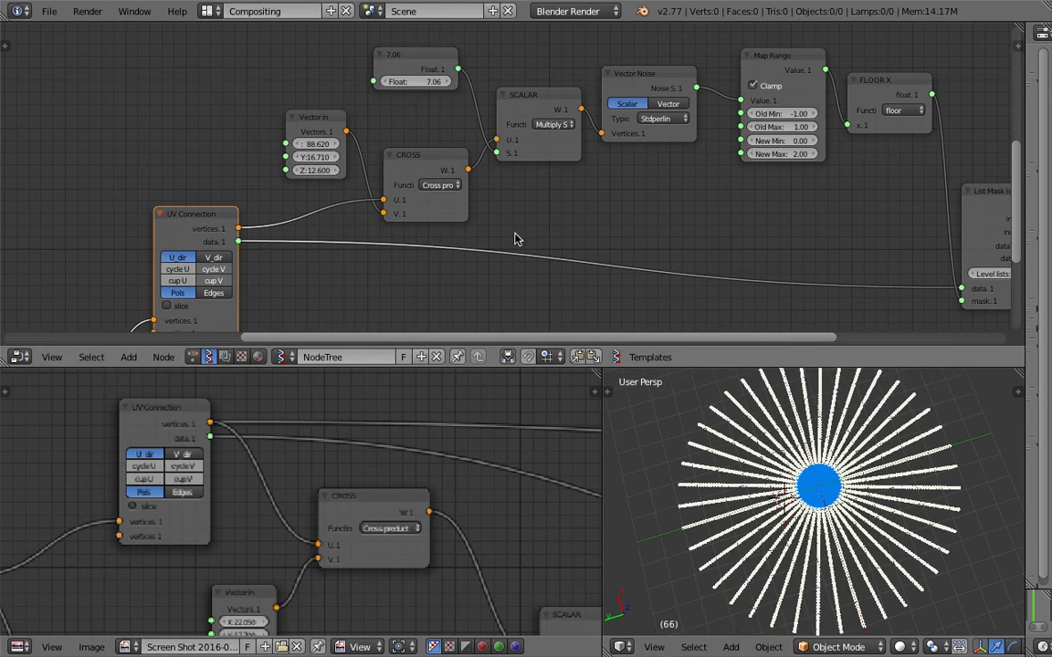
left_click(454, 187)
left_click(416, 130)
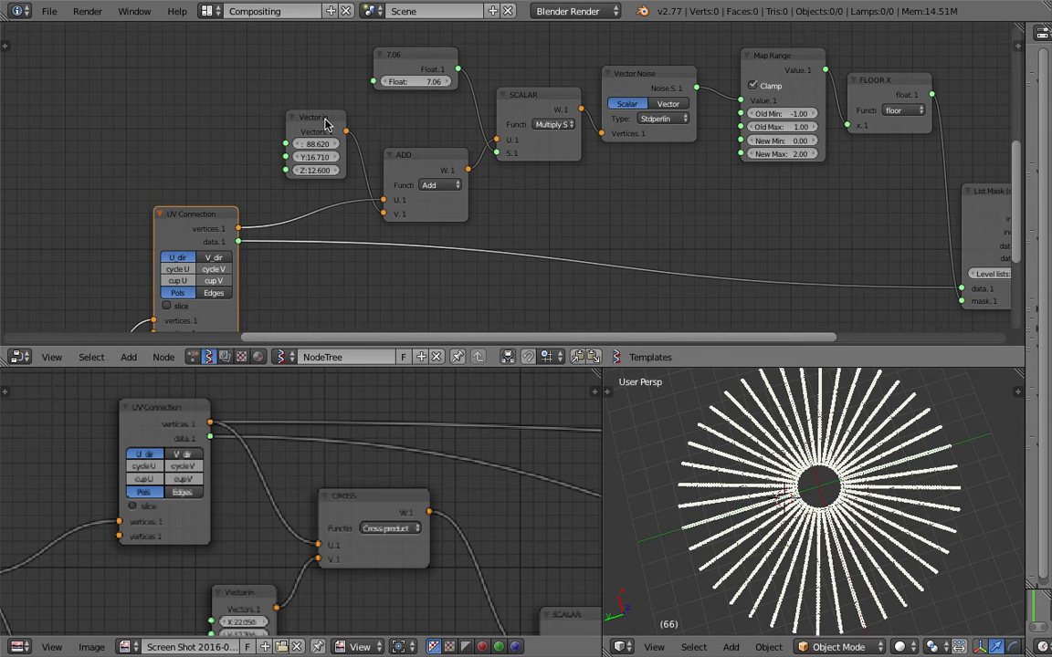
Set the Vector in node's X, Y and Z to 0, move it away from the ADD node, and save over sv_function_listMasking_002.blend
left_click_drag(310, 145, 309, 170)
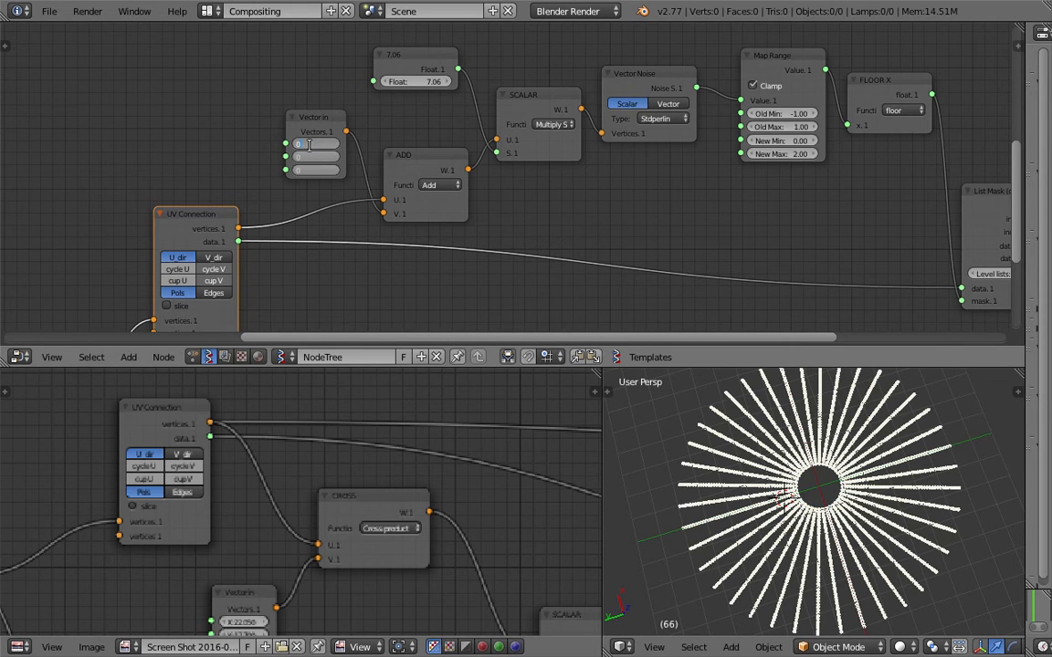
key("Return")
left_click_drag(330, 122, 305, 110)
key("ctrl+s")
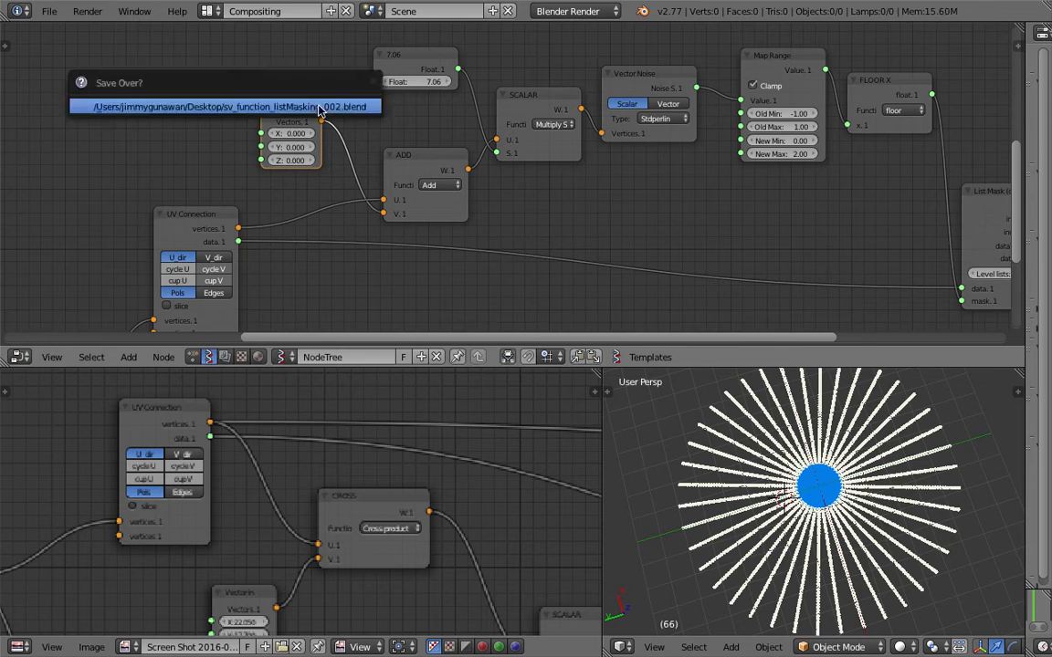
left_click(321, 108)
Move the ADD node closer to the Vector in node and save the file over itself again
middle_click_drag(397, 115, 343, 124)
left_click_drag(371, 164, 343, 149)
key("ctrl+s")
left_click(343, 149)
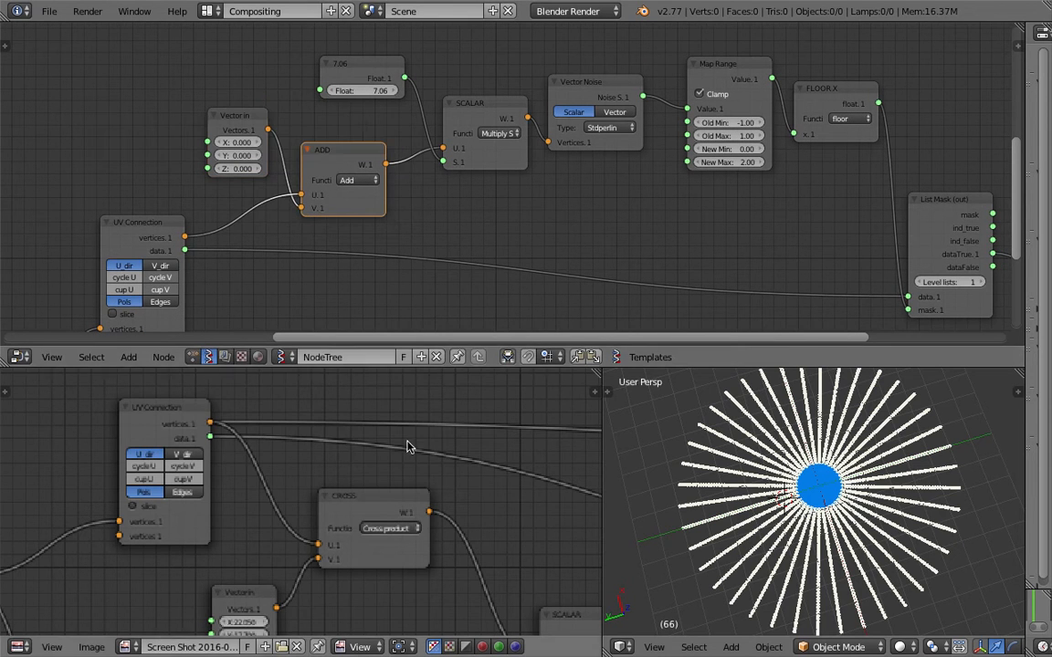
Move the Float node slightly away from the SCALAR node and set its value to -1.13
middle_click_drag(408, 444, 380, 411)
left_click_drag(371, 74, 350, 70)
scroll(343, 485, "down", 6)
scroll(348, 488, "up", 1)
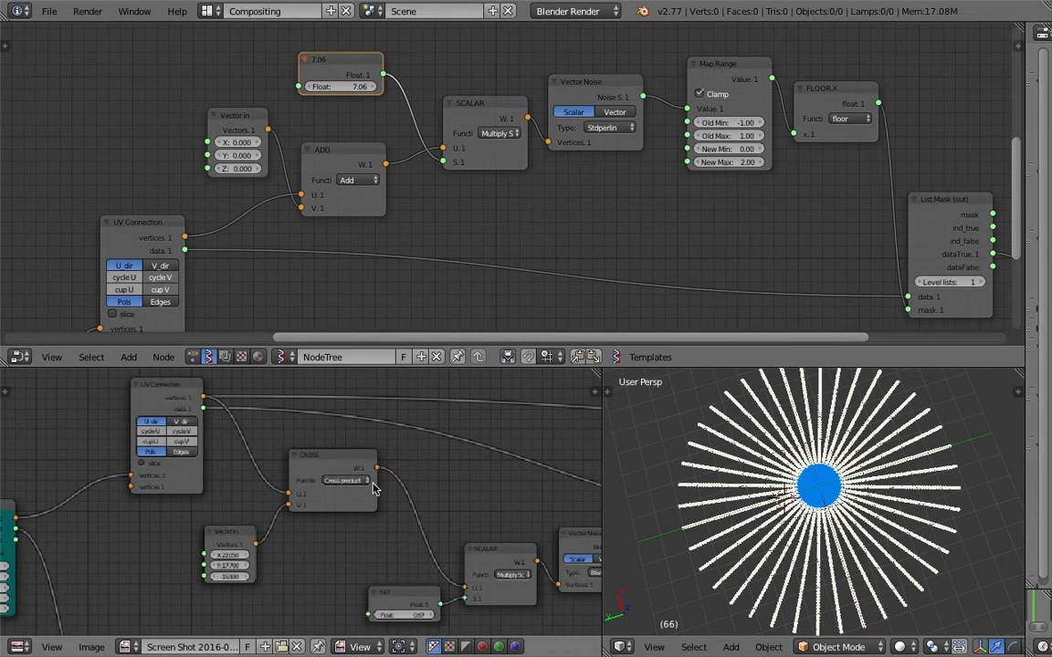
scroll(371, 498, "up", 1)
middle_click_drag(447, 540, 403, 539)
left_click(475, 105)
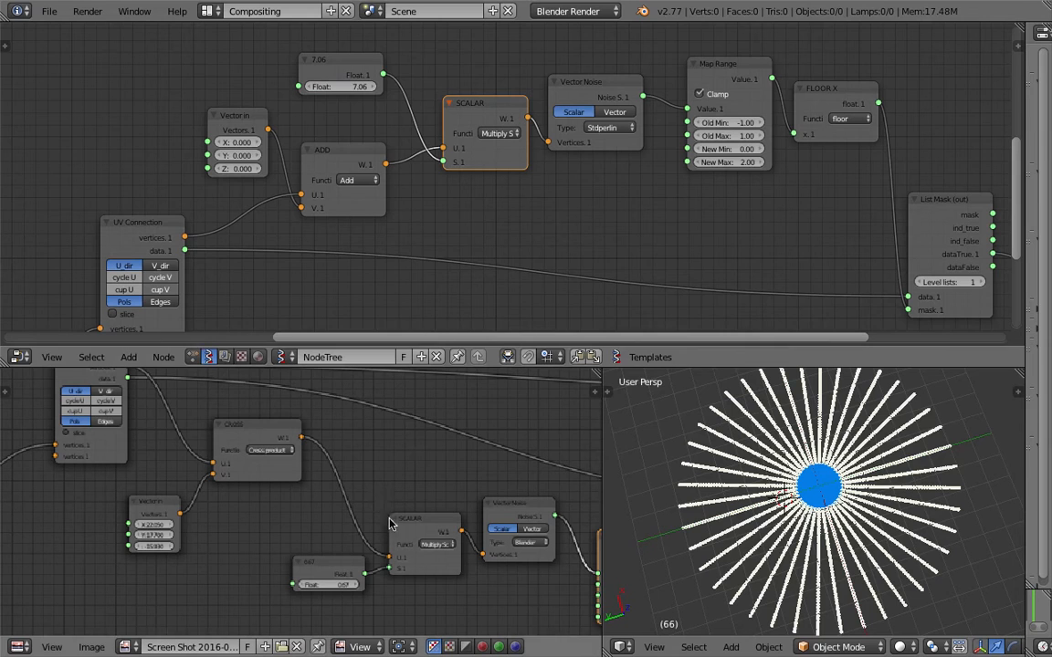
mouse_move(341, 87)
left_mouse_down()
mouse_move(310, 87)
mouse_move(321, 87)
left_mouse_up()
Set the Vector Noise node's type to Blender, matching the reference screenshot
middle_click_drag(508, 491, 464, 482)
scroll(527, 526, "up", 1)
middle_click_drag(527, 530, 452, 521)
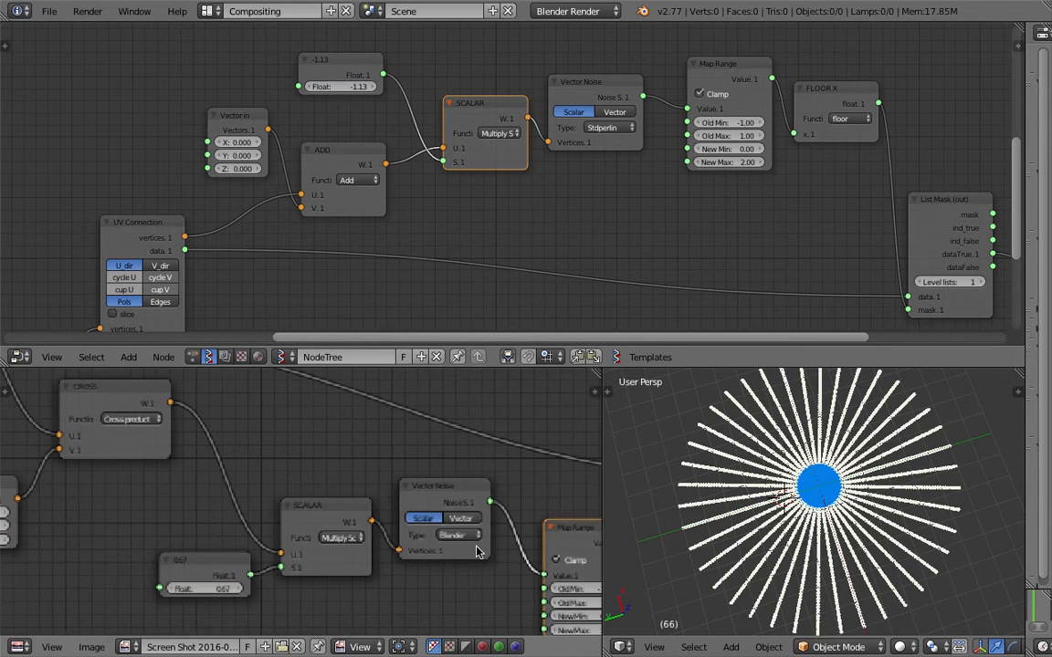
left_click(609, 128)
left_click(603, 261)
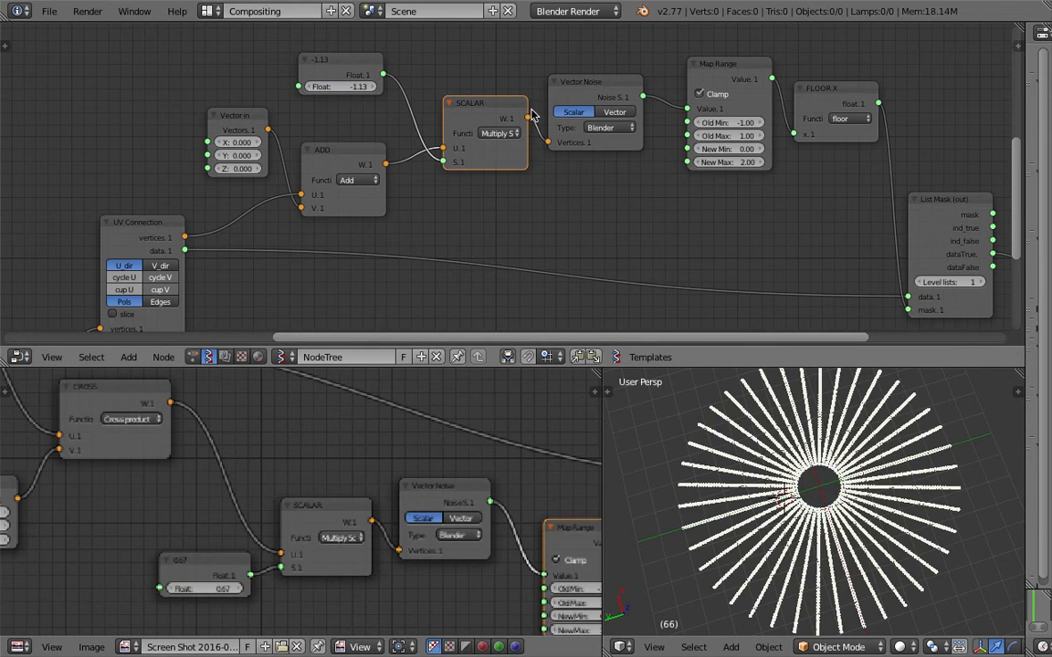
Reposition the List Mask (out) node beside FLOOR X and set its Level lists to 2 as in the screenshot
middle_click_drag(596, 157, 493, 165)
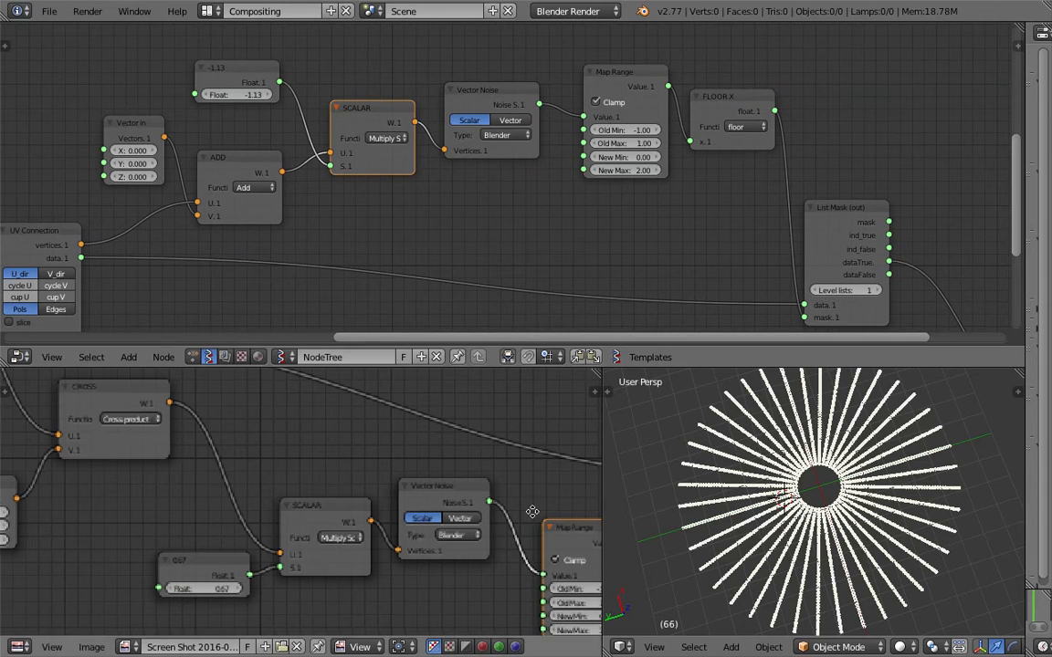
middle_click_drag(530, 512, 395, 455)
middle_click_drag(572, 224, 436, 236)
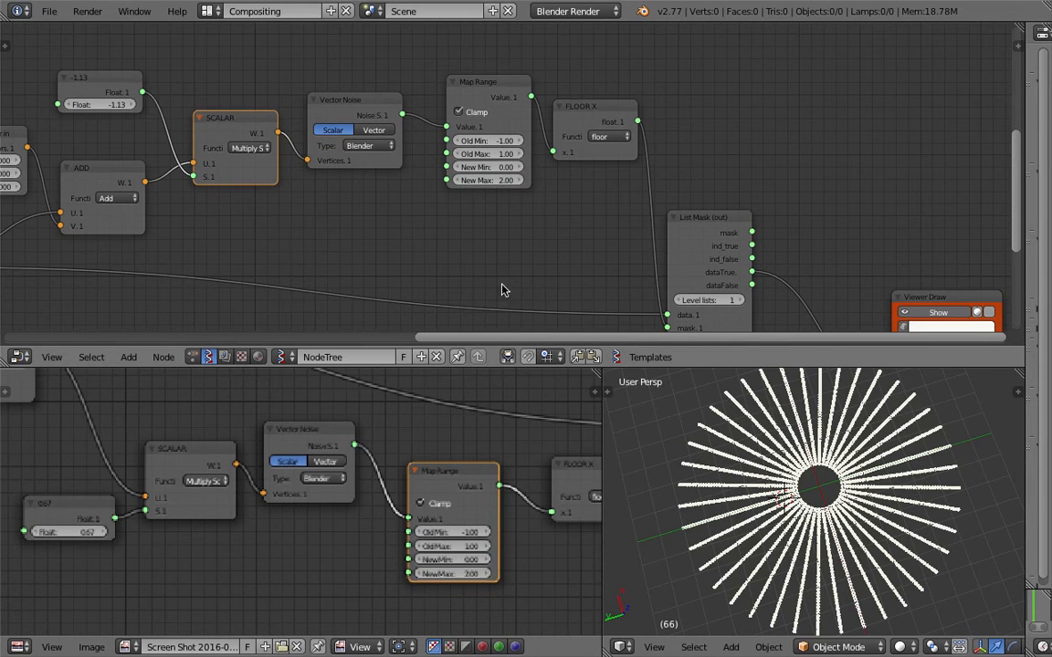
middle_click_drag(538, 208, 397, 207)
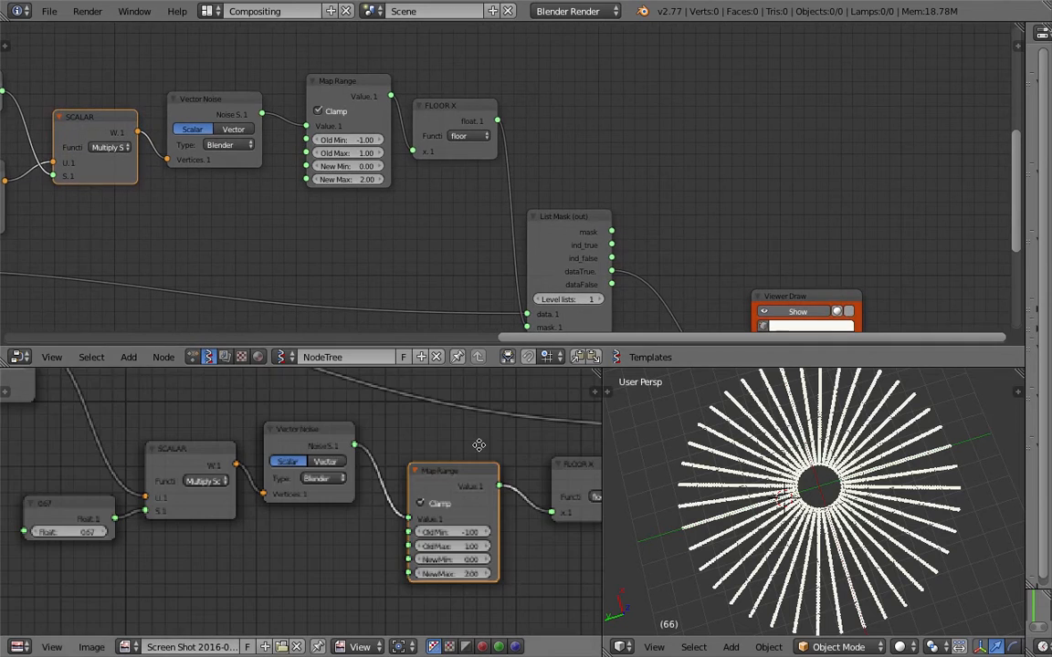
middle_click_drag(478, 445, 298, 423)
middle_click_drag(436, 451, 338, 486)
middle_click_drag(550, 232, 518, 202)
left_click_drag(518, 202, 561, 158)
middle_click_drag(521, 447, 468, 532)
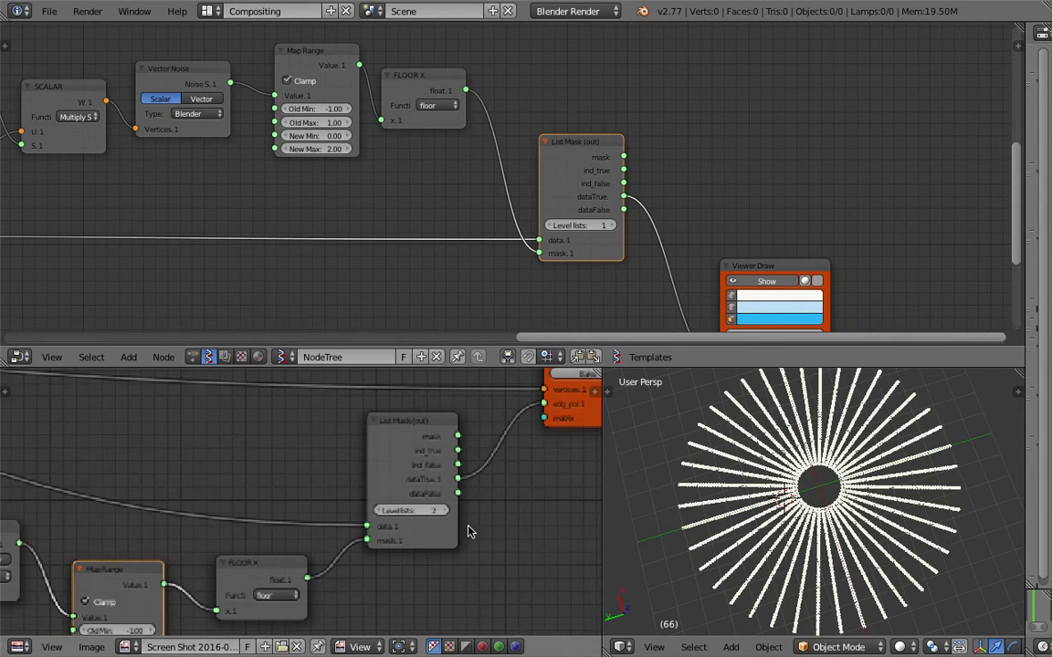
left_click(614, 229)
Reposition the Viewer Draw node after the List Mask node and save the file over itself
middle_click_drag(282, 188, 498, 180)
scroll(498, 181, "down", 2)
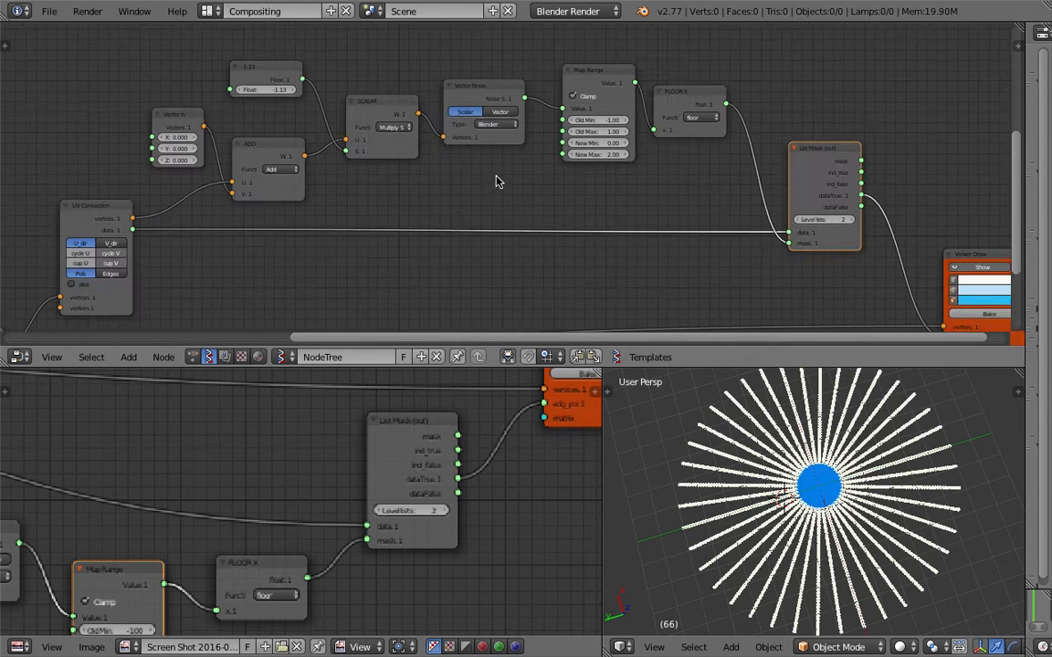
middle_click_drag(369, 207, 389, 212)
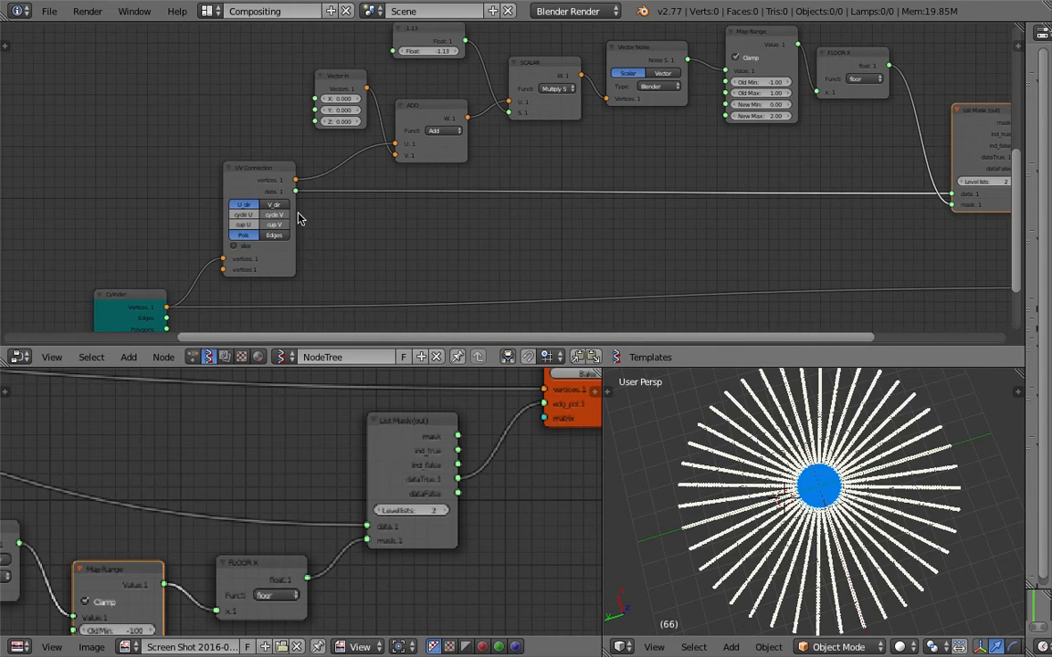
middle_click_drag(252, 236, 6, 191)
scroll(470, 197, "down", 2)
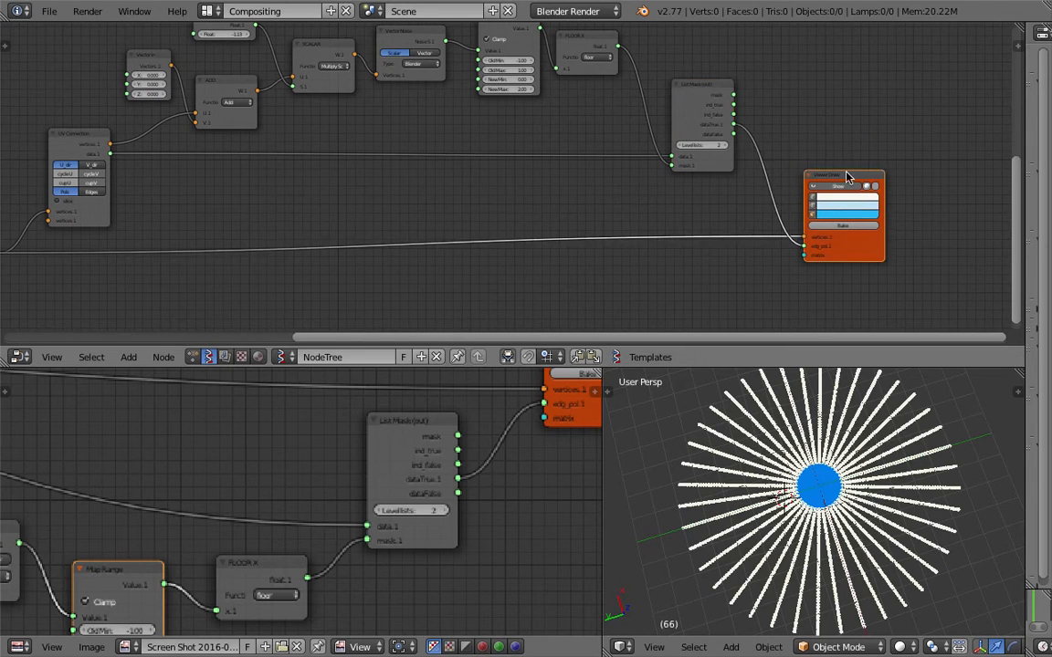
left_click_drag(841, 200, 830, 282)
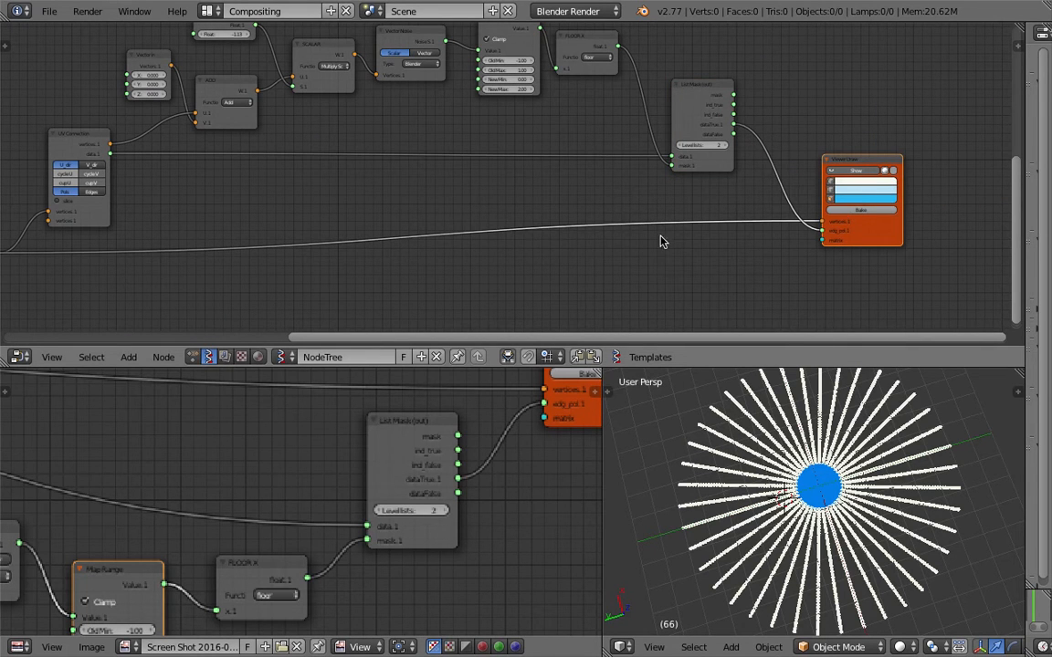
middle_click_drag(561, 238, 645, 209)
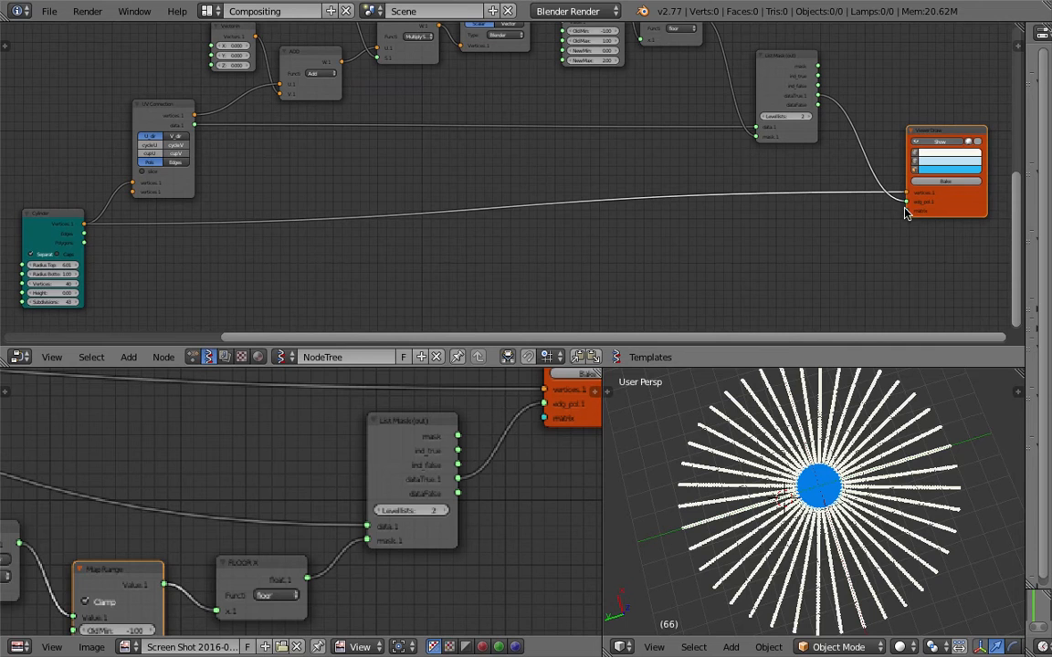
middle_click_drag(641, 237, 625, 258)
key("ctrl+s")
left_click(621, 269)
Connect the UV Connection node's vertices output to the Viewer Draw node's vertices input in place of the Cylinder link
mouse_move(180, 137)
left_mouse_down()
mouse_move(741, 223)
mouse_move(888, 228)
mouse_move(891, 213)
left_mouse_up()
scroll(845, 449, "up", 4)
scroll(845, 449, "down", 2)
middle_click_drag(845, 449, 838, 434)
middle_click_drag(599, 260, 549, 257)
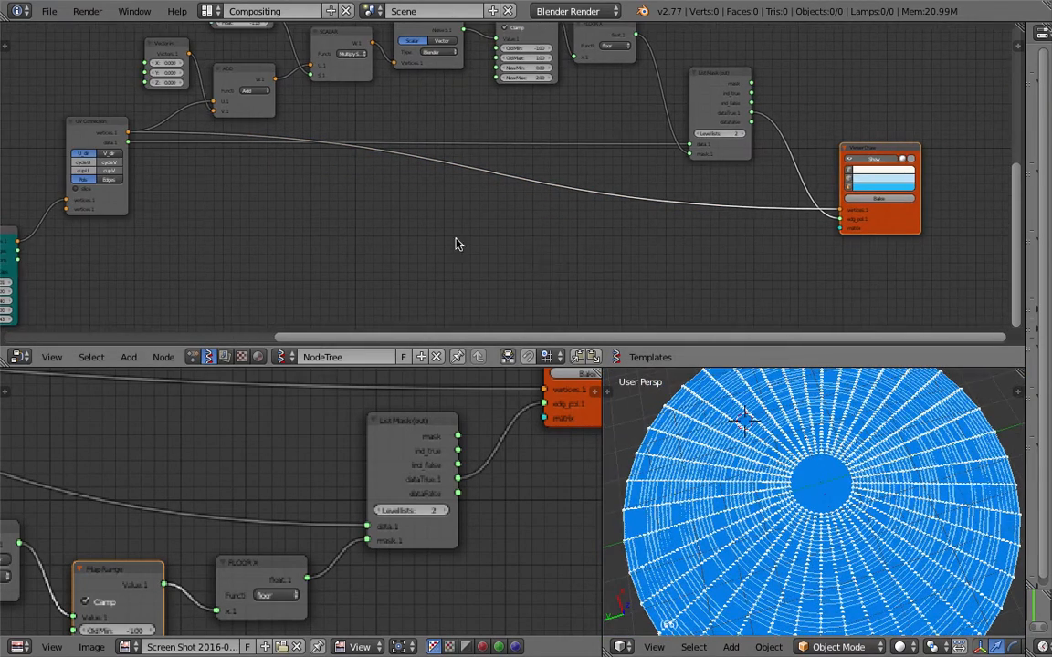
middle_click_drag(427, 238, 420, 247)
middle_click_drag(338, 188, 340, 211)
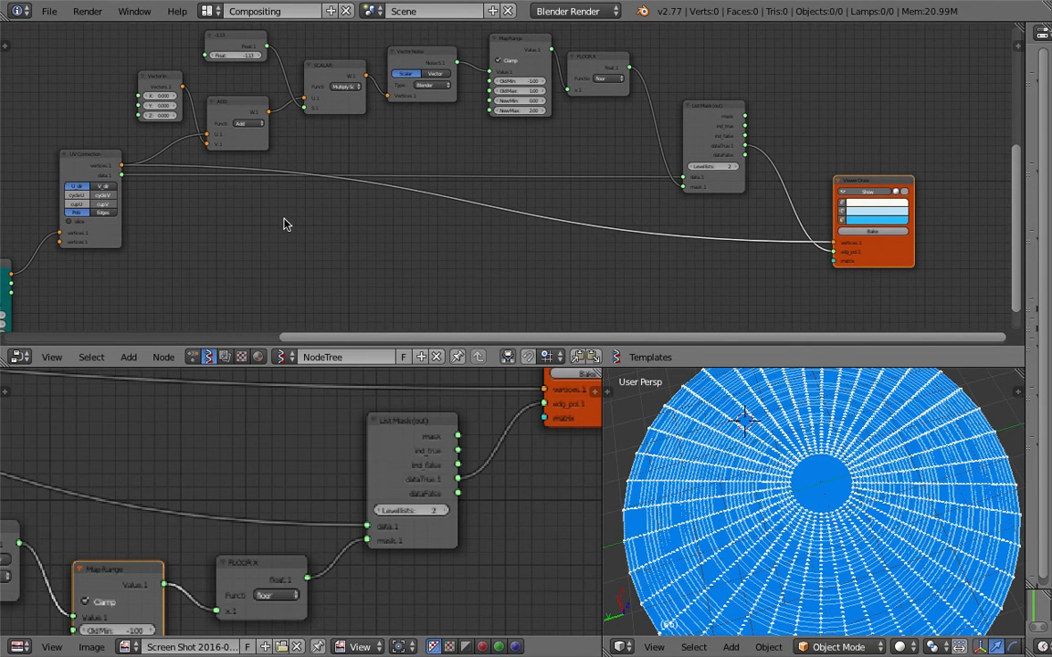
Move the UV Connection node lower in the tree, below the Vector in and ADD nodes
left_click_drag(100, 155, 108, 213)
middle_click_drag(218, 221, 263, 190)
scroll(253, 207, "up", 1)
middle_click_drag(545, 145, 407, 214)
scroll(421, 211, "up", 2)
middle_click_drag(388, 134, 437, 152)
middle_click_drag(356, 158, 427, 163)
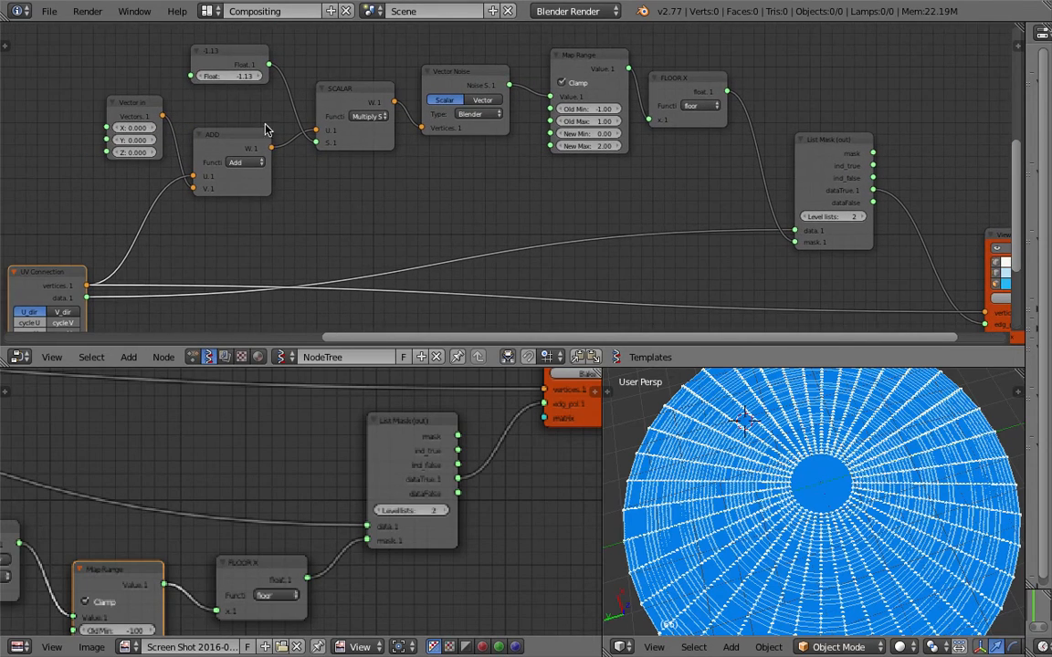
Try the Float node at 2.50 and toggle the Cylinder node's Caps option on and off
left_click_drag(229, 76, 298, 76)
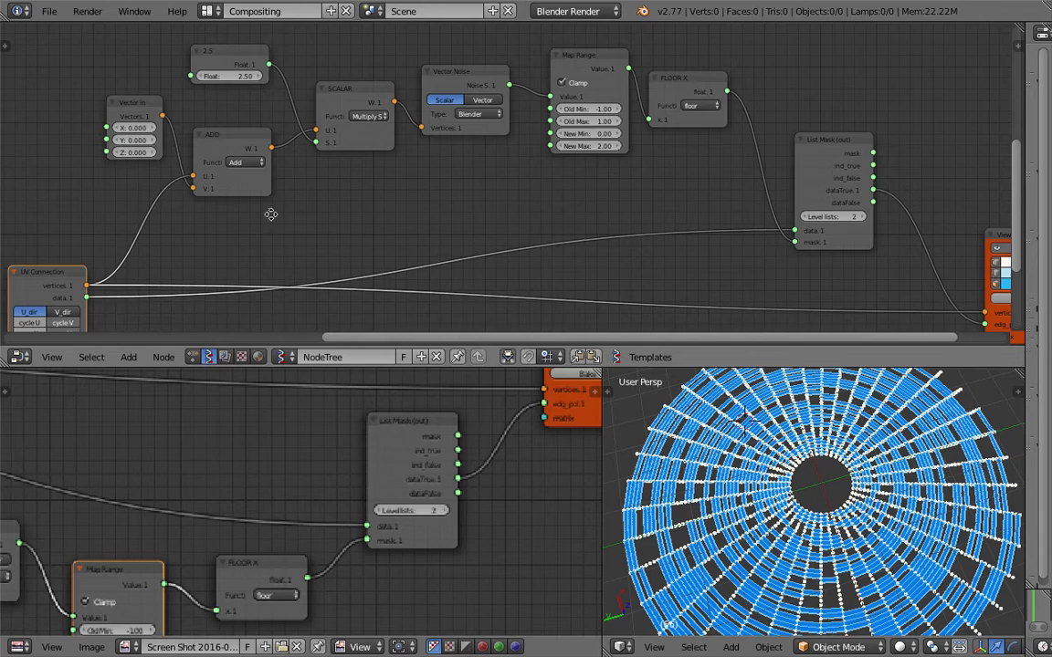
middle_click_drag(269, 216, 555, 102)
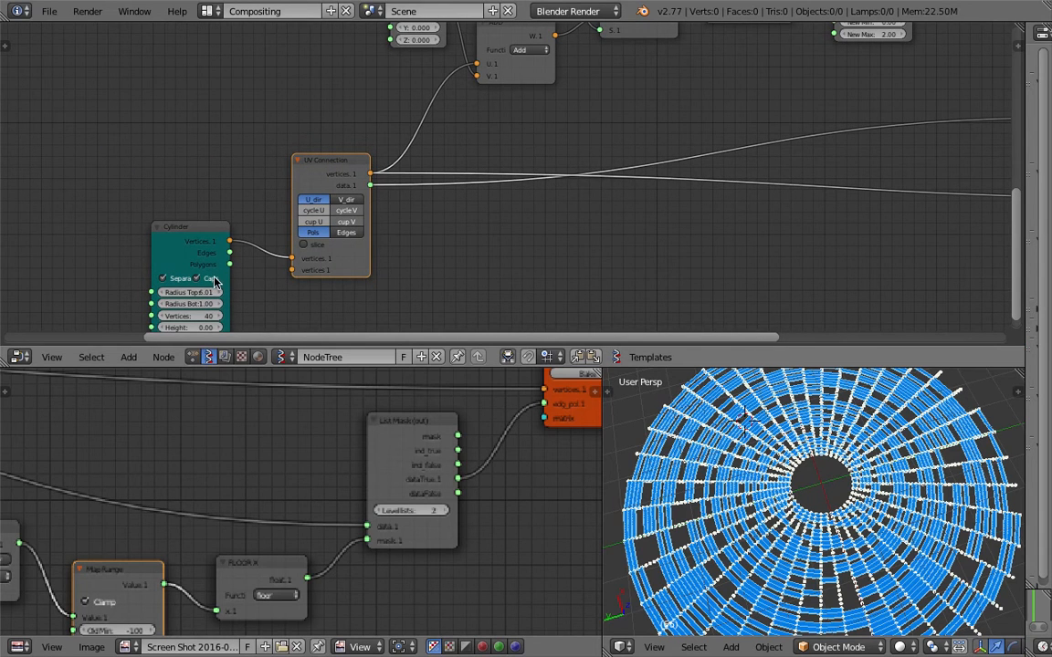
middle_click_drag(666, 384, 799, 454)
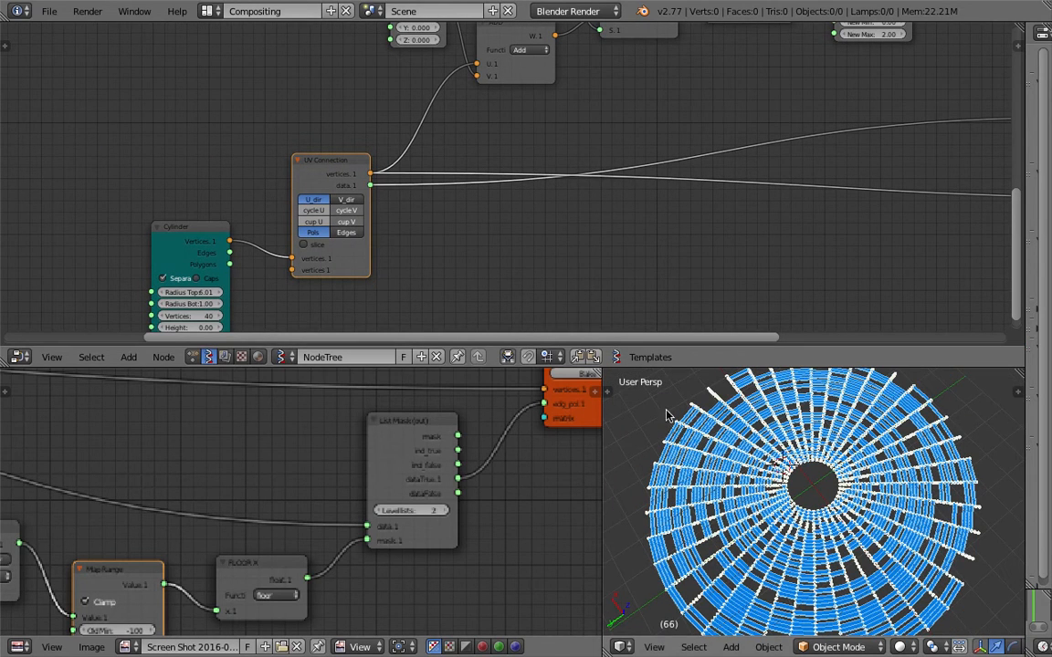
Set the Float node that feeds the SCALAR node to 2.95
middle_click_drag(696, 112, 592, 245)
scroll(566, 219, "up", 2)
left_click_drag(395, 82, 432, 82)
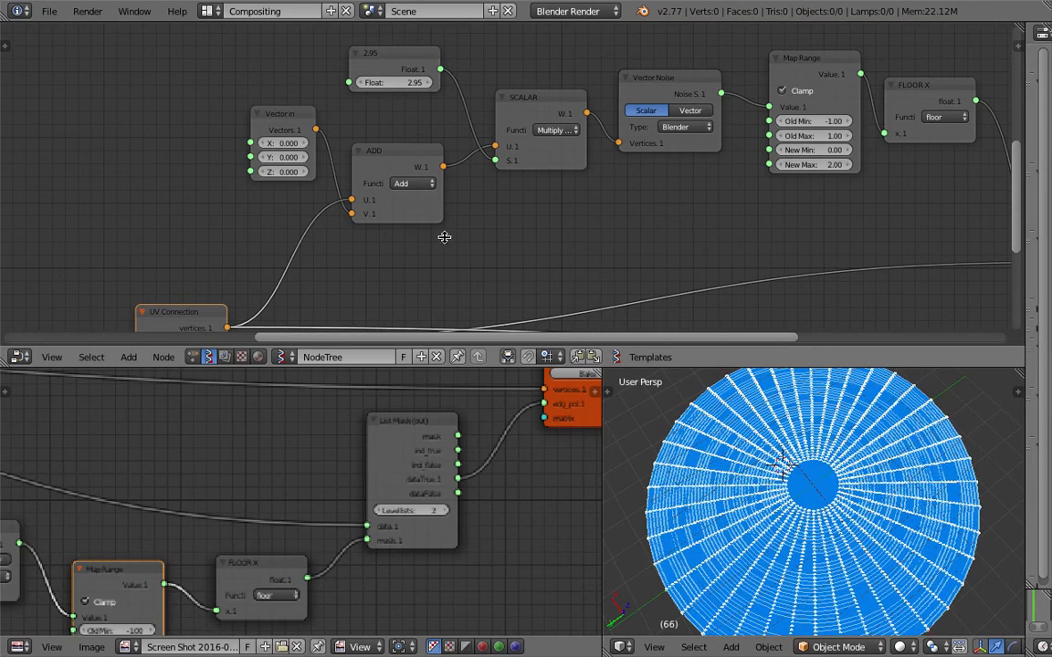
Merge the image editor area into the 3D view and enlarge the 3D view beneath the node editor
scroll(460, 441, "down", 5)
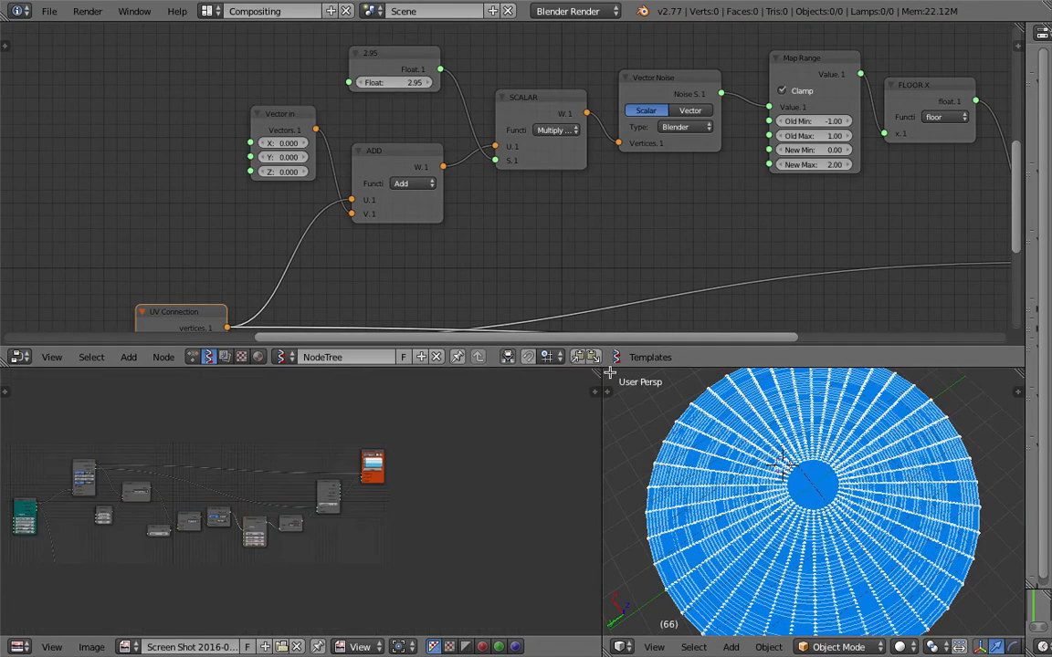
left_click_drag(610, 372, 512, 392)
scroll(554, 467, "down", 4)
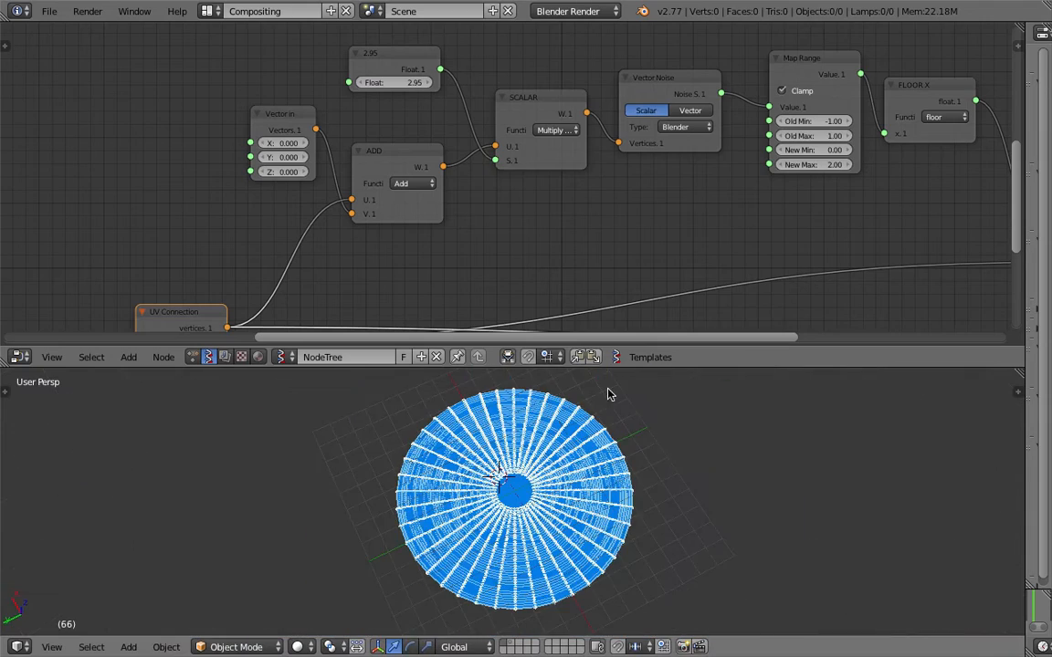
left_click_drag(633, 368, 623, 249)
scroll(538, 386, "up", 3)
middle_click_drag(318, 136, 429, 38)
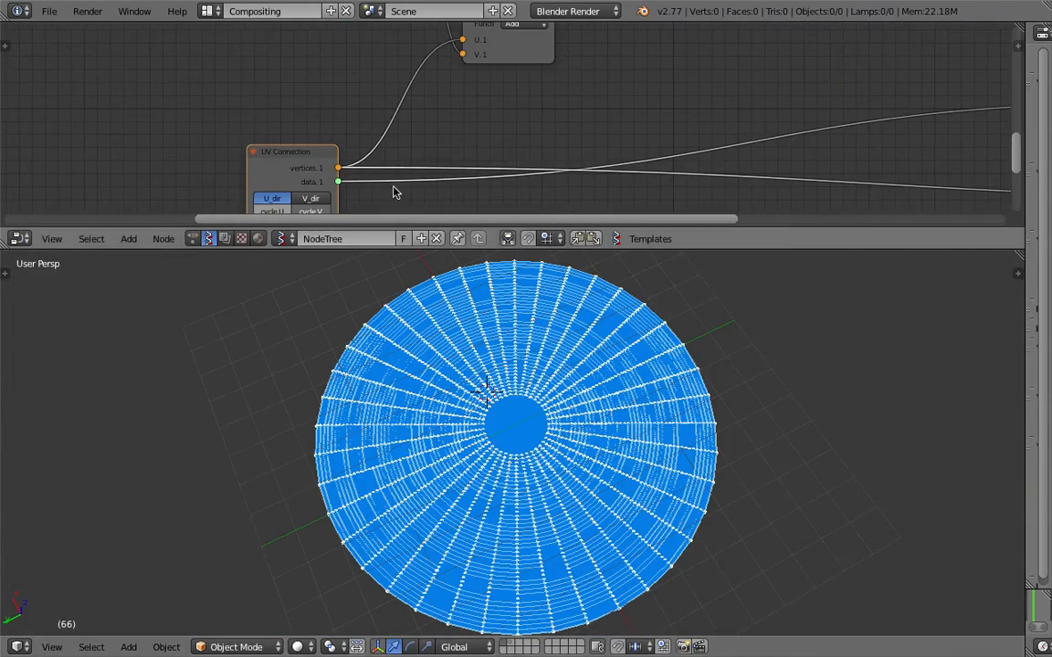
left_click_drag(400, 250, 402, 316)
middle_click_drag(410, 214, 417, 116)
scroll(418, 116, "up", 2)
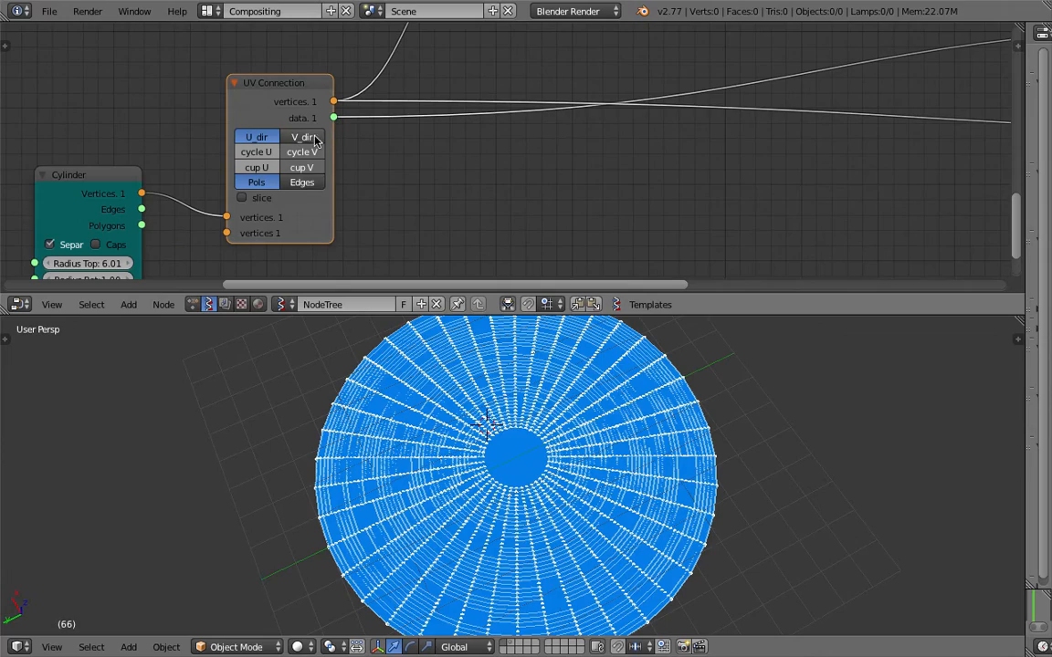
Switch the UV Connection node's output from Pols to Edges and inspect the masked pattern in the 3D view
left_click(303, 184)
left_click(258, 183)
left_click(305, 184)
scroll(589, 448, "up", 3)
scroll(531, 448, "up", 4)
scroll(539, 455, "down", 5)
scroll(466, 448, "down", 1)
middle_click_drag(472, 450, 581, 440)
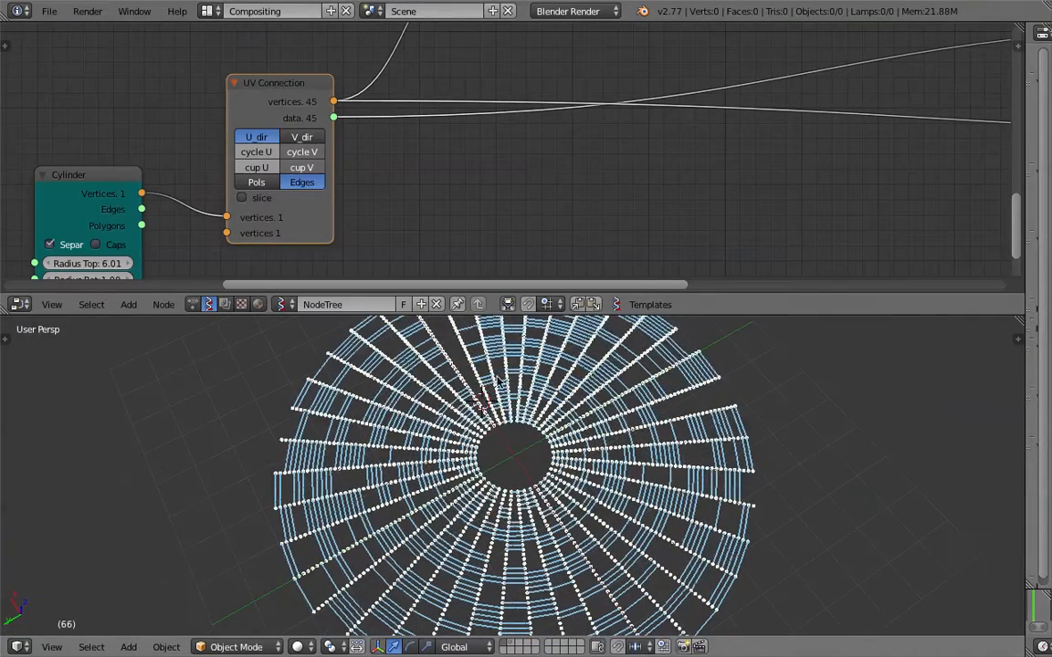
Try the V_dir direction on the UV Connection node and set it back to U_dir
scroll(305, 157, "up", 2)
left_click(277, 137)
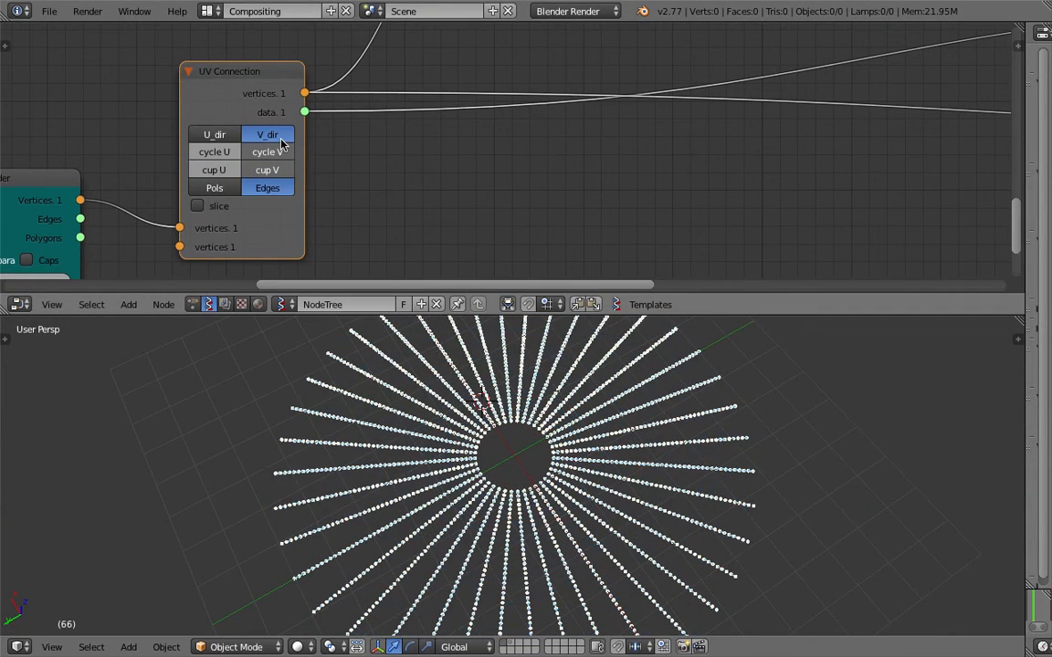
scroll(636, 190, "down", 1)
left_click(280, 140)
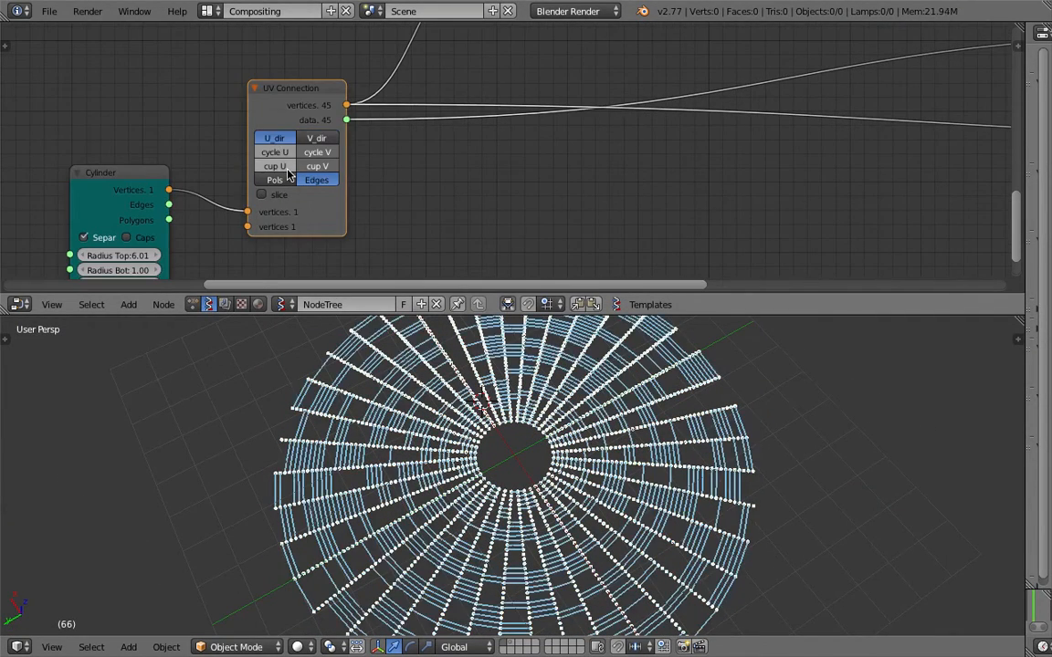
Switch the UV Connection node's output to Pols and toggle its cup U and cycle U options while checking the pattern
left_click(287, 179)
left_click(287, 167)
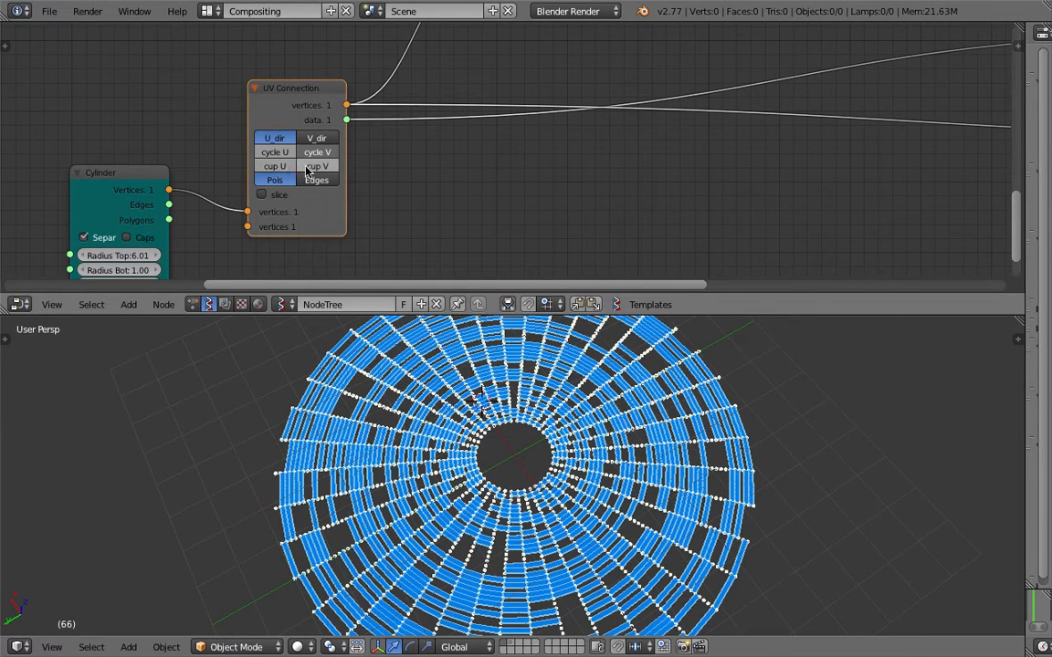
left_click(287, 154)
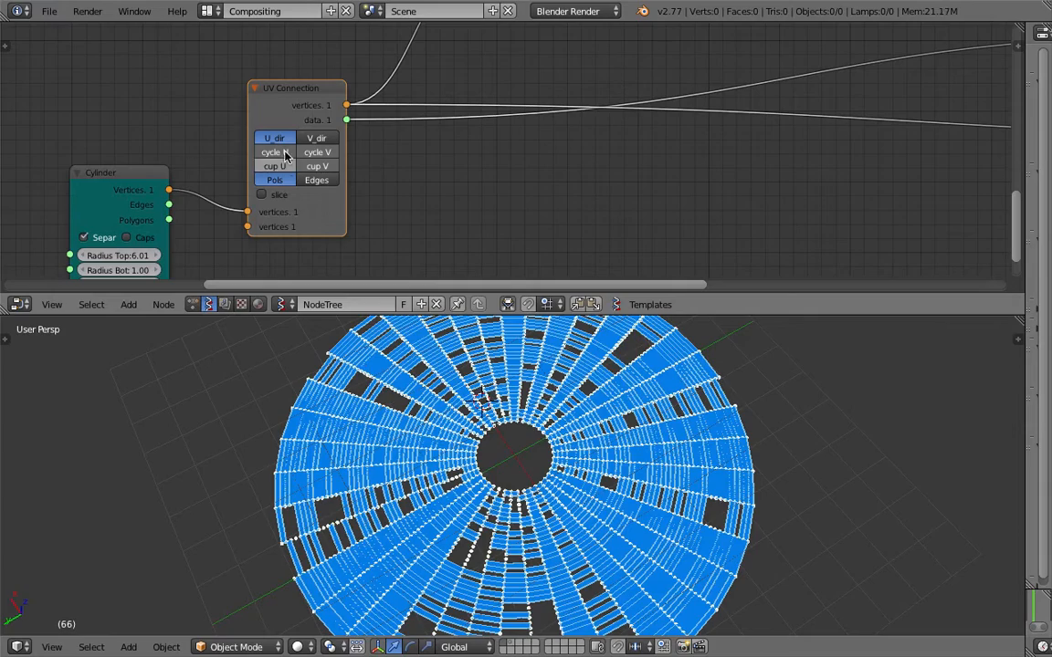
left_click(286, 168)
left_click(286, 168)
left_click(286, 168)
left_click(286, 168)
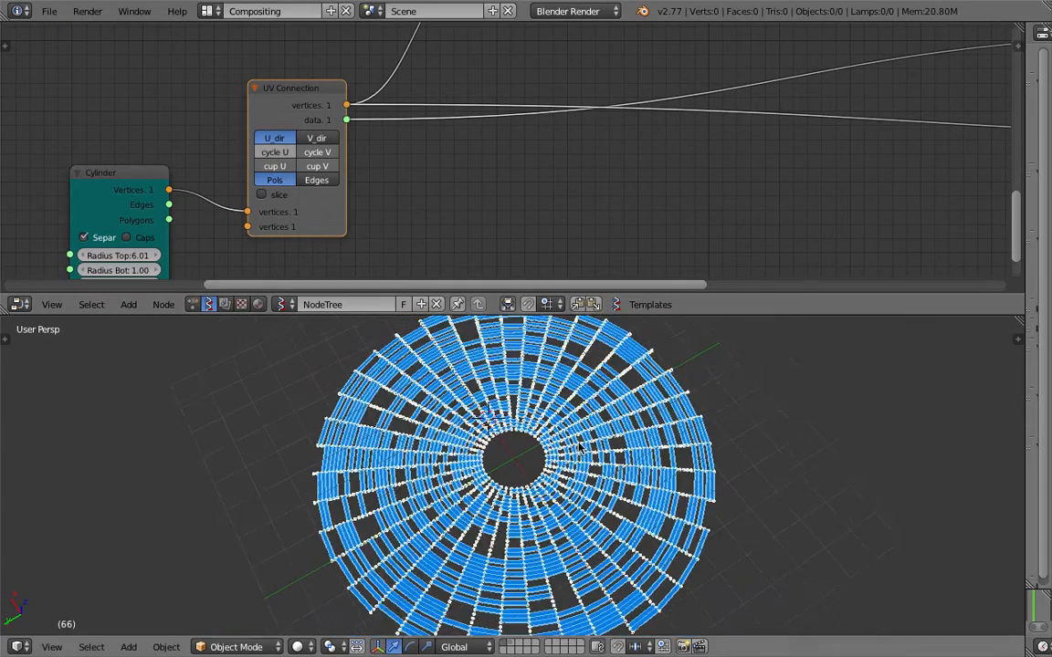
scroll(568, 442, "down", 2)
scroll(568, 442, "up", 4)
scroll(564, 460, "down", 5)
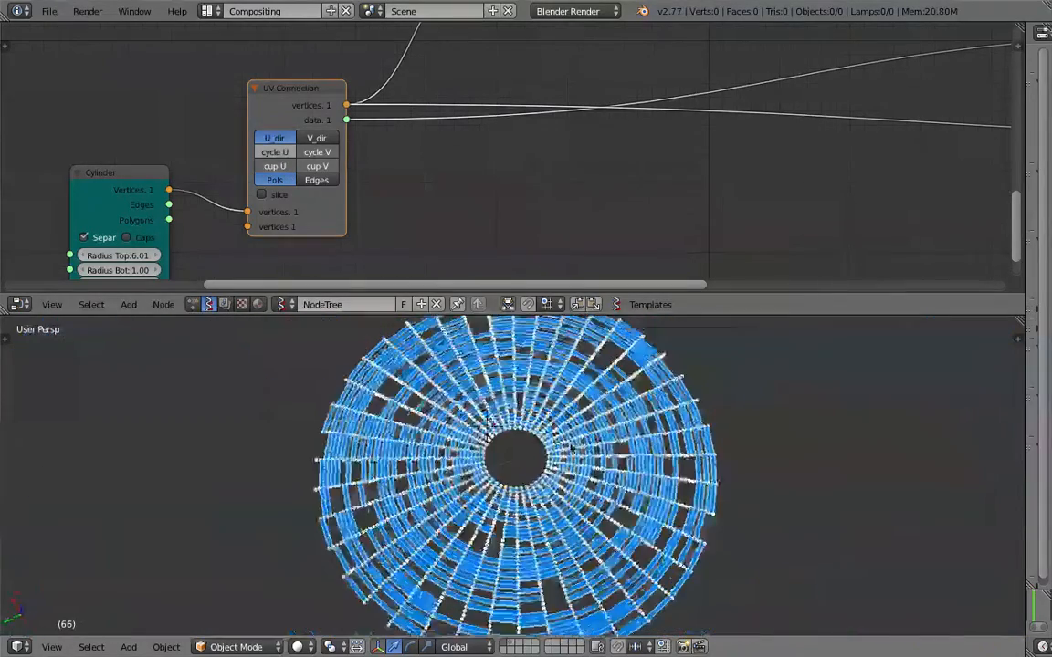
middle_click_drag(571, 448, 536, 460)
Shift the SCALAR node slightly closer to the ADD node and save over the current blend file
scroll(602, 117, "down", 4)
middle_click_drag(675, 32, 521, 216)
scroll(516, 216, "up", 3)
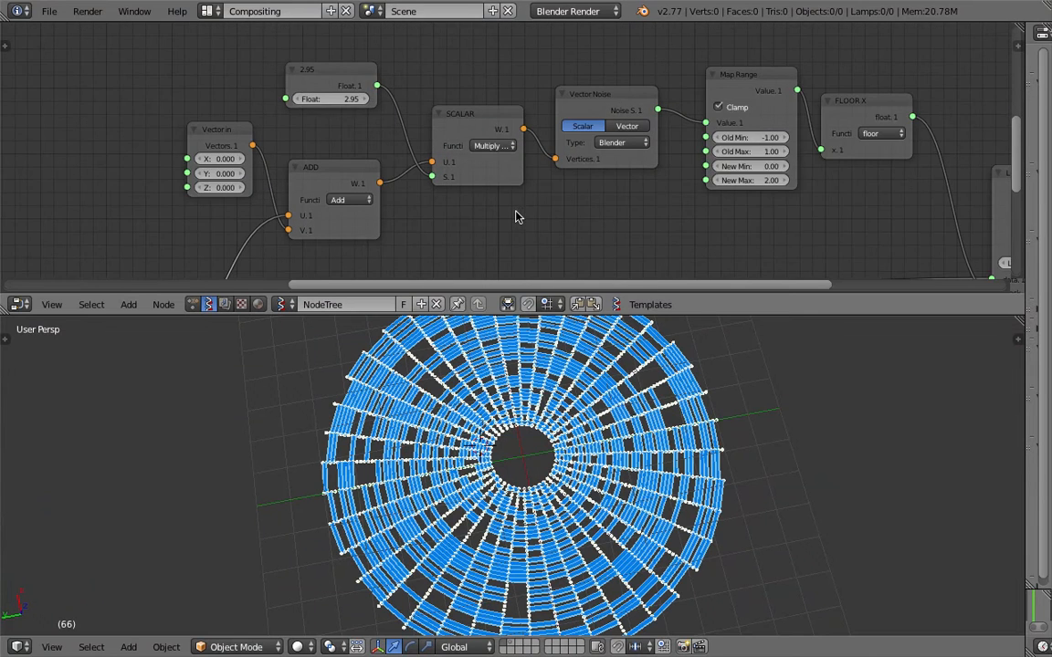
scroll(517, 217, "up", 2)
left_click(547, 182)
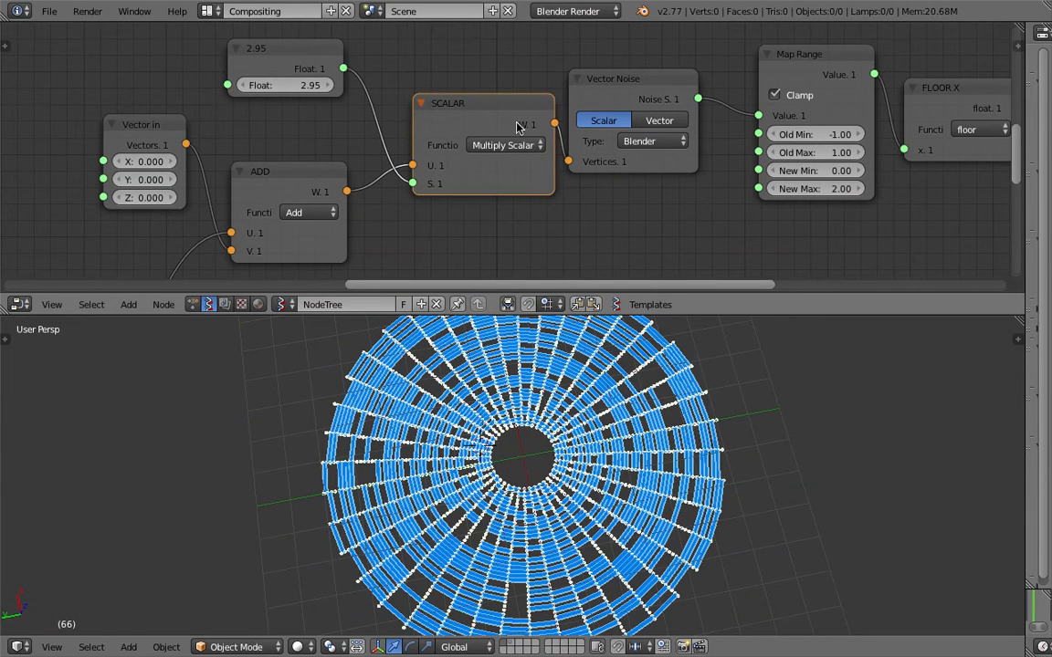
left_click_drag(517, 124, 494, 122)
key("ctrl+s")
left_click(487, 111)
Set the Float node to 1.45 and the Vector in node to X 1.170, Y 1.380, Z 0.630
left_click_drag(296, 81, 160, 85)
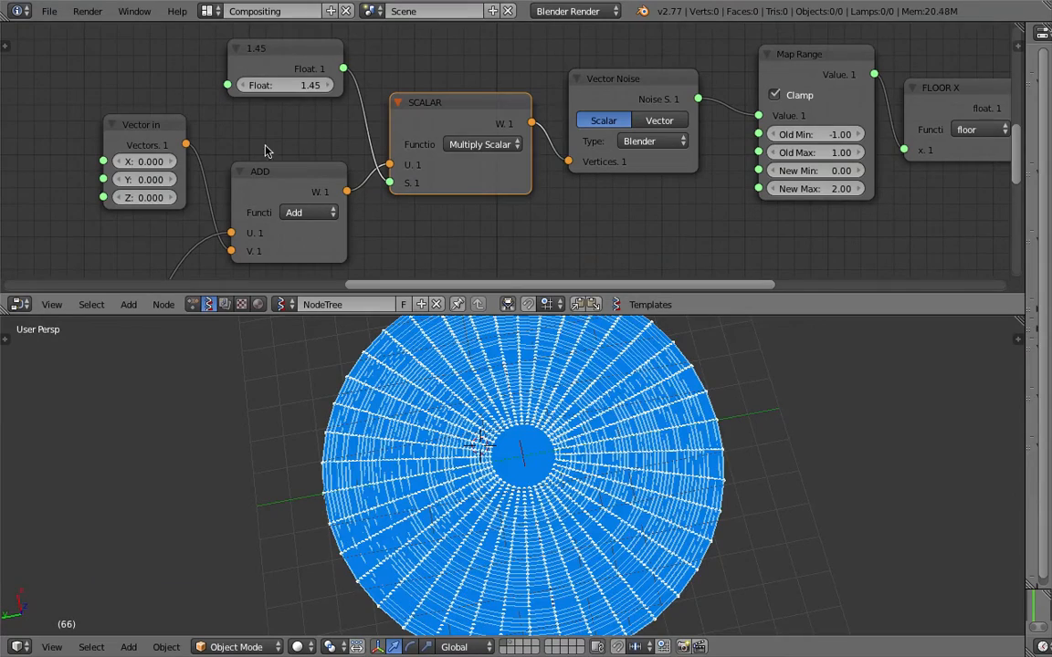
left_click_drag(137, 161, 244, 162)
left_click_drag(143, 180, 203, 197)
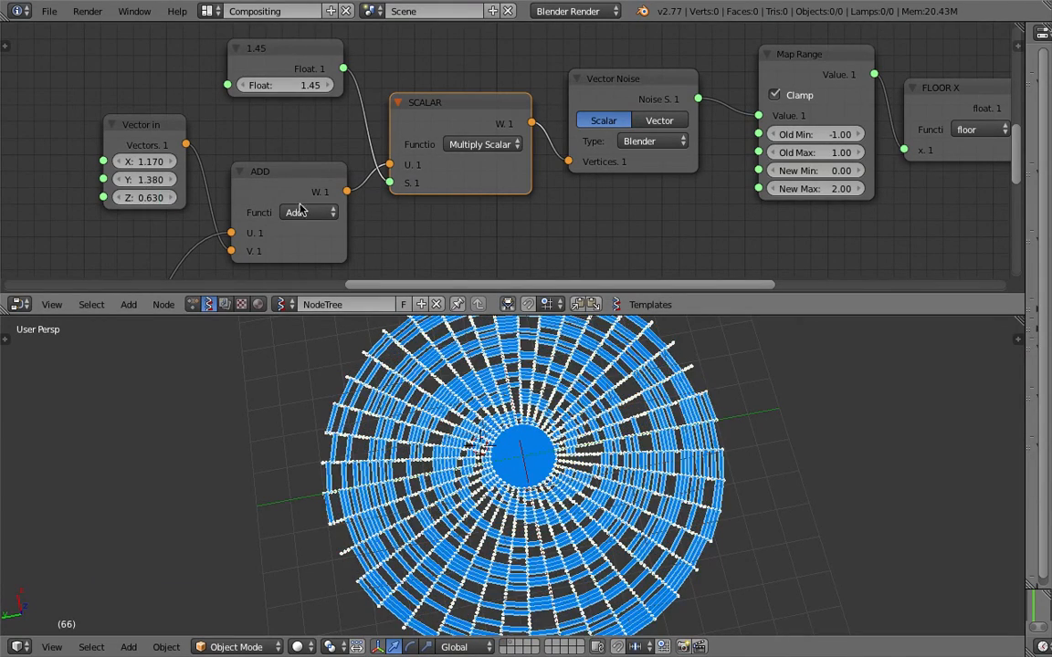
Change the Vector Noise node's type to Newperlin and check the pattern in the 3D view
left_click(683, 141)
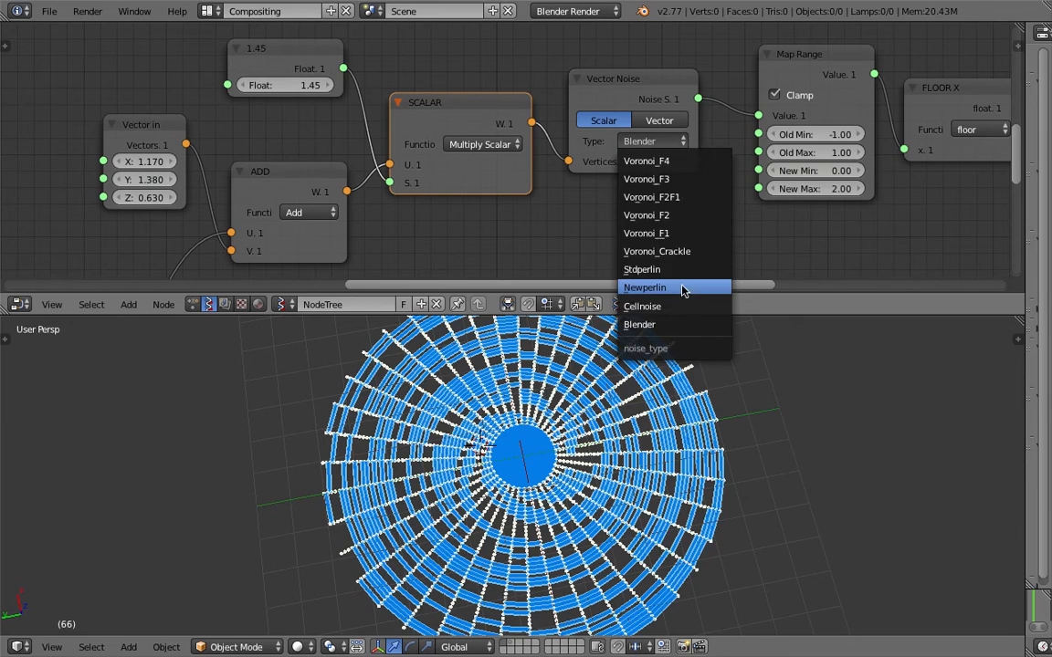
left_click(618, 279)
middle_click_drag(612, 442, 587, 463)
Try other Level lists values, including 3, on the List Mask node and return it to 2
middle_click_drag(678, 272, 572, 241)
mouse_move(655, 173)
middle_mouse_down()
mouse_move(597, 190)
mouse_move(496, 119)
middle_mouse_up()
scroll(598, 190, "down", 1)
scroll(598, 190, "down", 3)
middle_click_drag(585, 146, 418, 126)
scroll(418, 126, "up", 1)
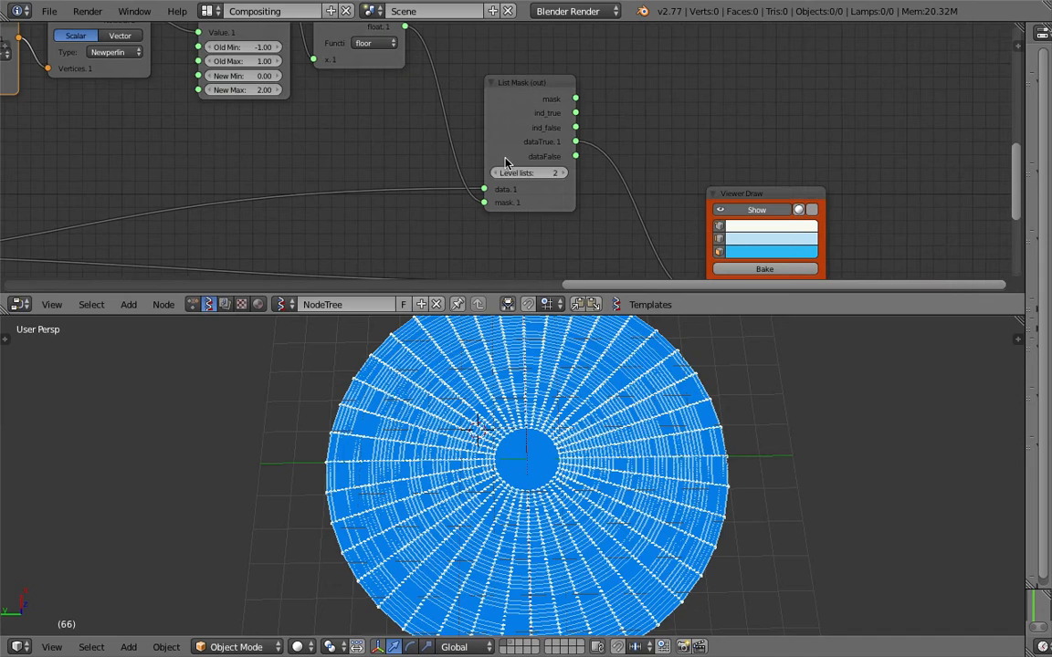
left_click(500, 173)
left_click(551, 174)
left_click(574, 174)
left_click(571, 174)
left_click(565, 175)
left_click(566, 175)
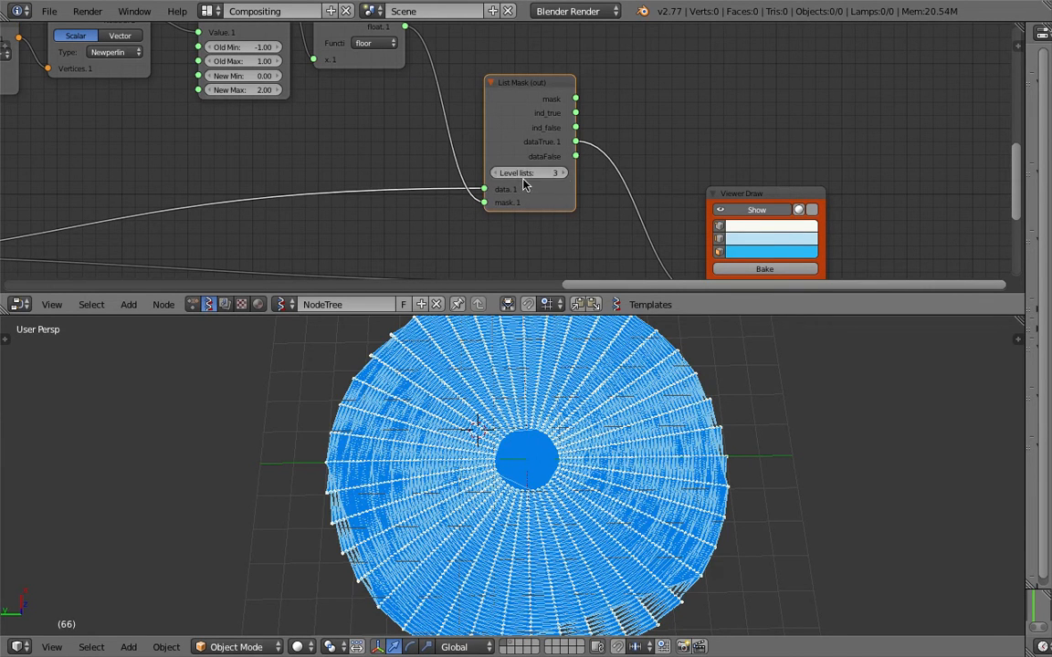
left_click(494, 172)
Reposition the Viewer Draw and UV Connection nodes to tidy the node tree
scroll(535, 404, "up", 6)
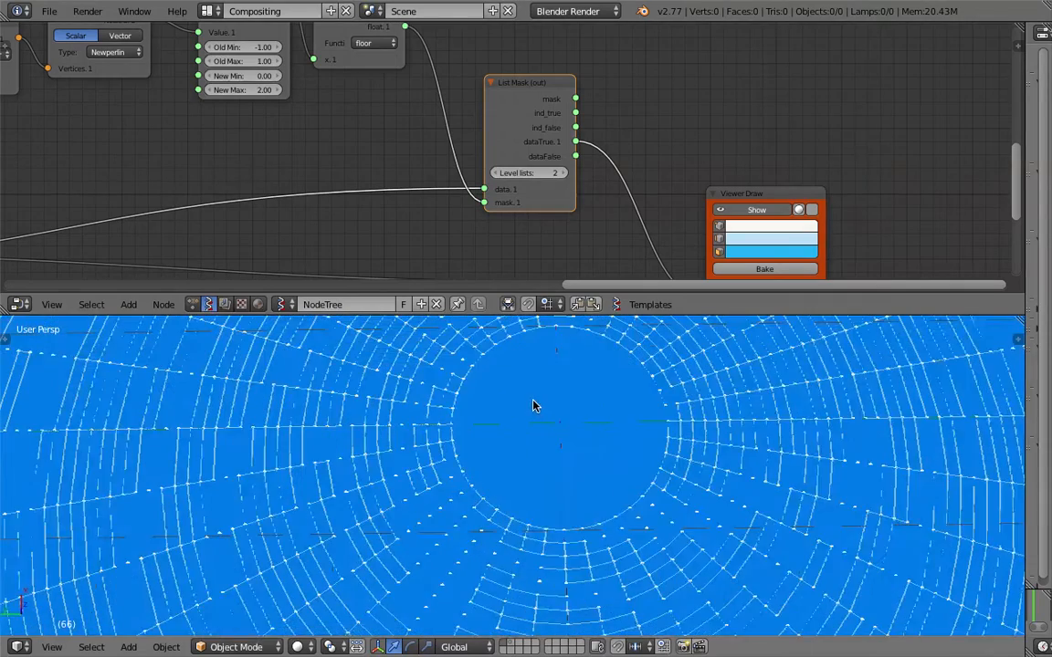
scroll(564, 430, "down", 5)
middle_click_drag(642, 214, 634, 124)
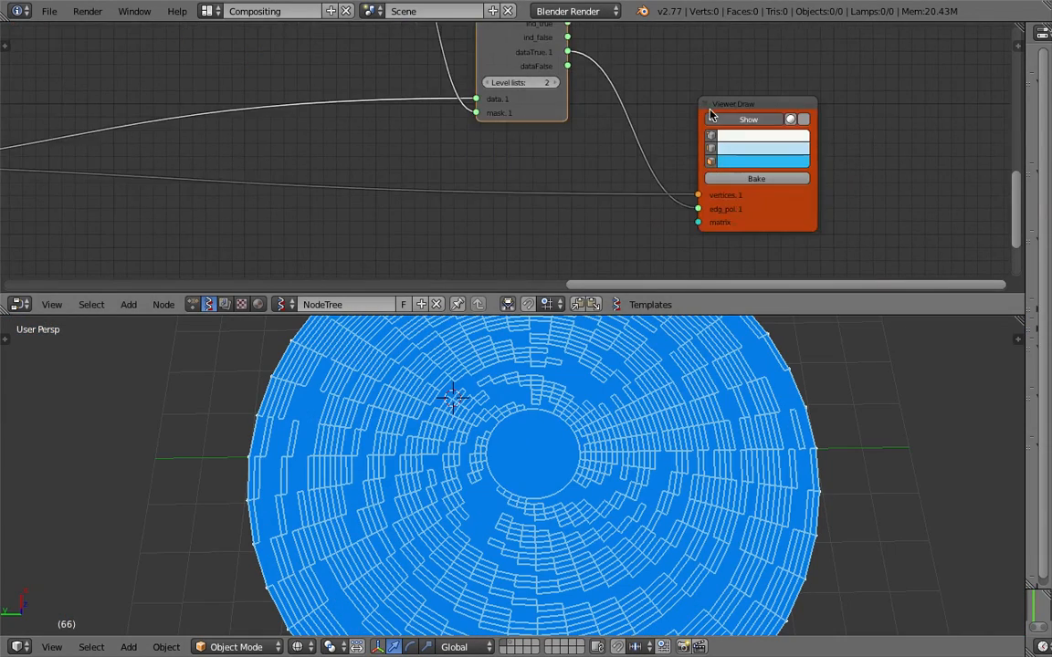
left_click_drag(737, 108, 723, 73)
middle_click_drag(634, 109, 690, 159)
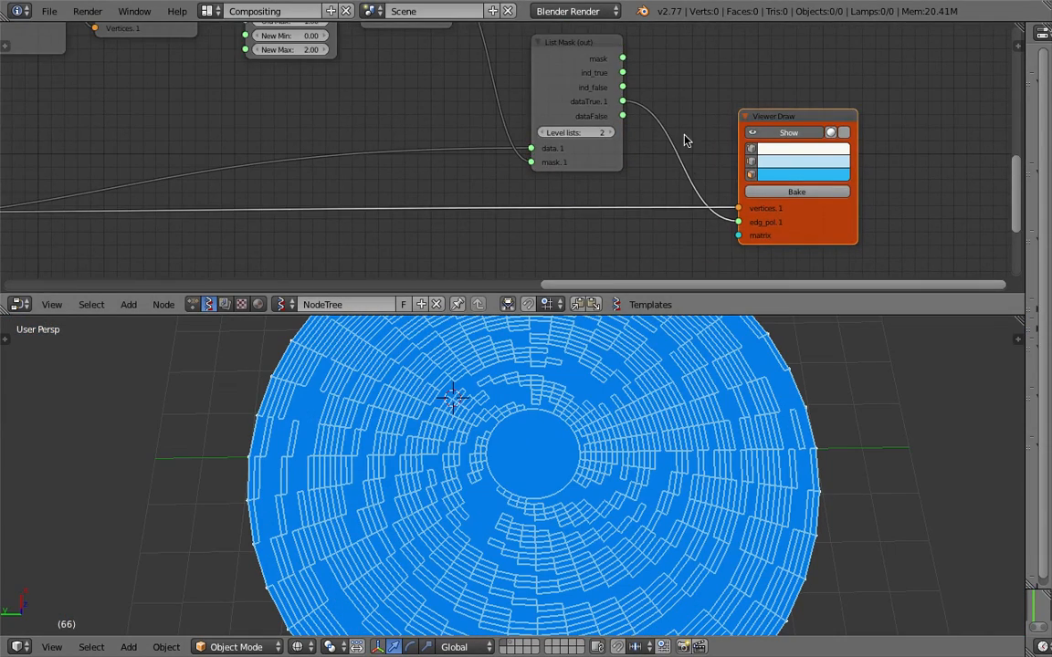
scroll(693, 184, "down", 2)
middle_click_drag(599, 163, 657, 193)
scroll(411, 153, "down", 1)
middle_click_drag(132, 164, 466, 99)
middle_click_drag(304, 186, 457, 160)
left_click_drag(458, 160, 452, 132)
middle_click_drag(534, 153, 320, 164)
middle_click_drag(647, 133, 464, 171)
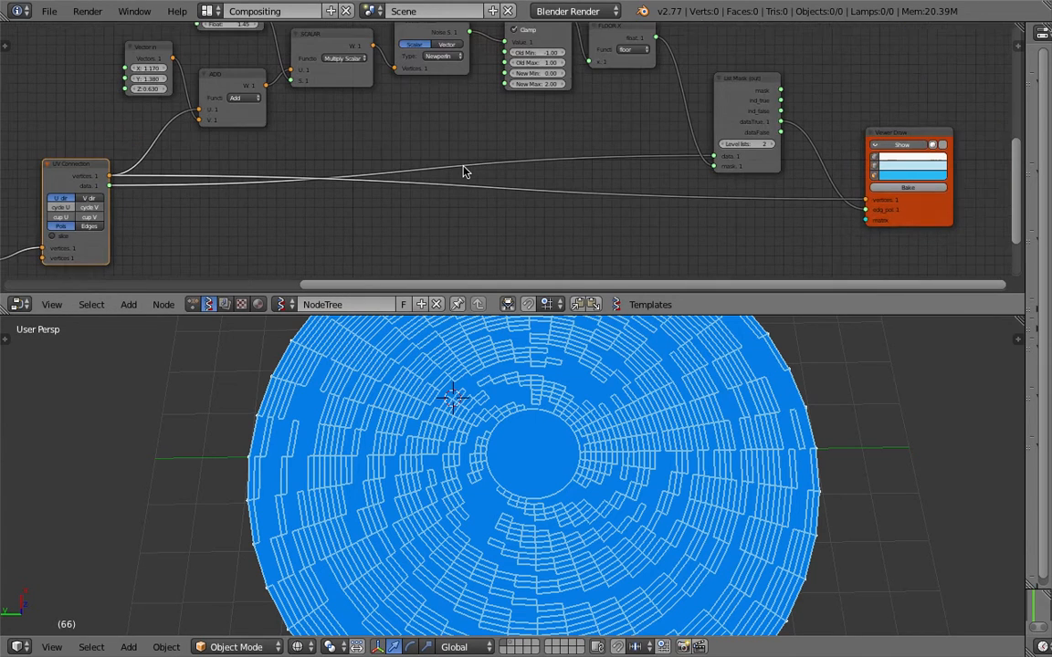
Try a lower Level lists value on List Mask and V_dir on UV Connection, restoring 2 and U_dir
left_click(726, 146)
left_click(769, 145)
scroll(465, 190, "up", 3)
middle_click_drag(98, 236, 292, 192)
left_click(243, 216)
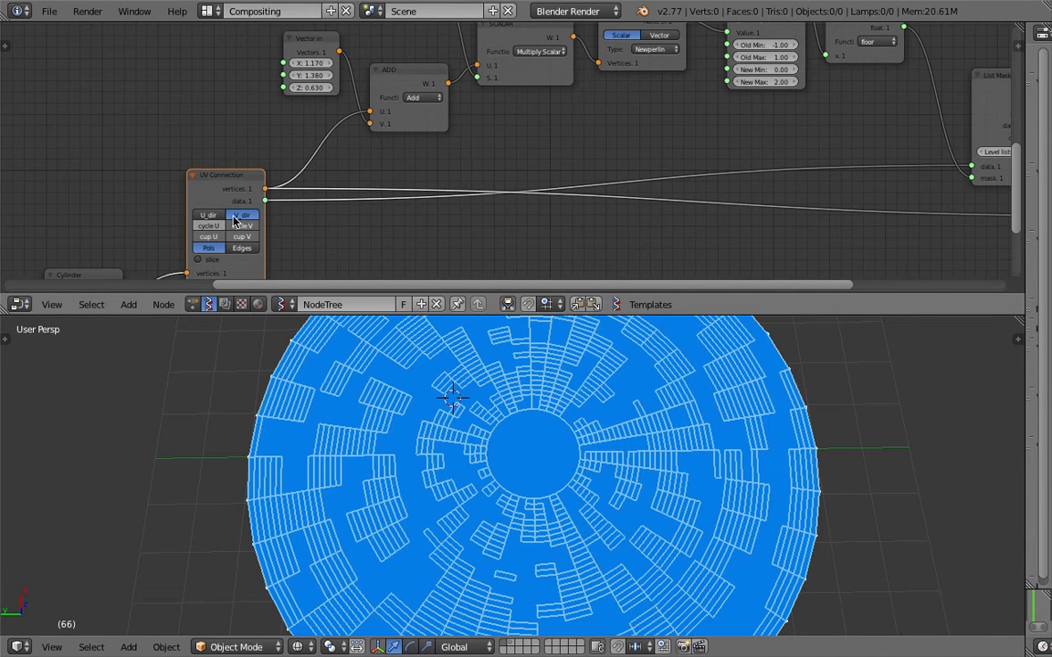
left_click(213, 215)
Bake the Viewer Draw output to a mesh and move the baked mesh beside the original pattern
scroll(491, 376, "down", 4)
middle_click_drag(858, 140, 568, 174)
middle_click_drag(816, 203, 628, 162)
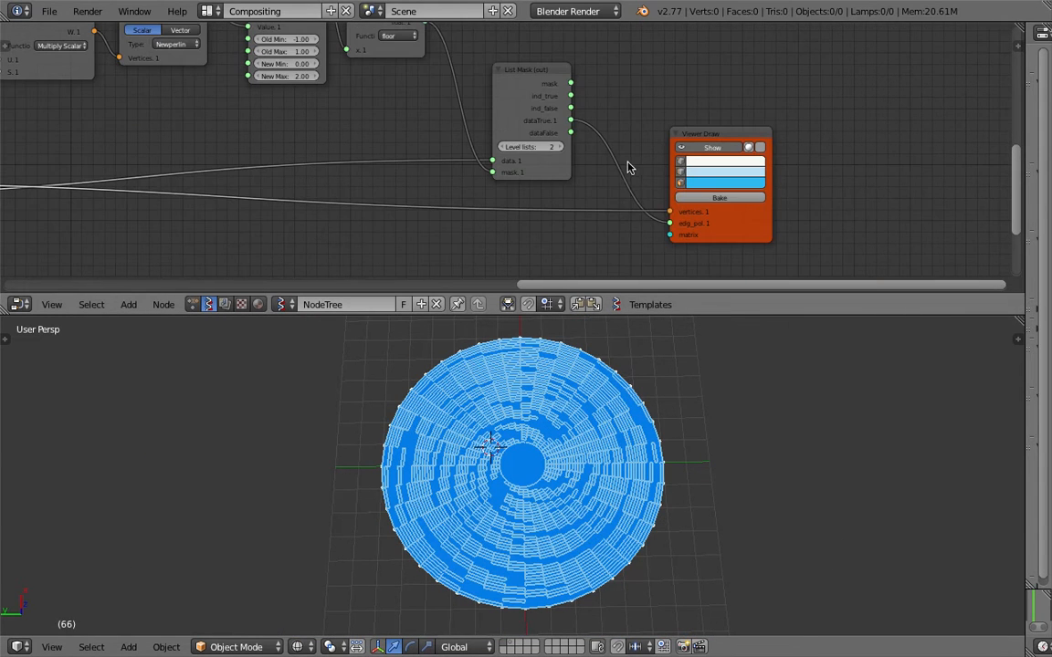
left_click(701, 199)
key("g")
left_click(842, 432)
middle_click_drag(841, 433, 641, 422, "shift")
key("g")
left_click(753, 437)
Examine the baked mesh's geometry in Edit Mode and in solid and wireframe shading
scroll(671, 427, "up", 1)
scroll(641, 423, "up", 3)
key("Tab")
key("Tab")
scroll(630, 431, "up", 5)
key("z")
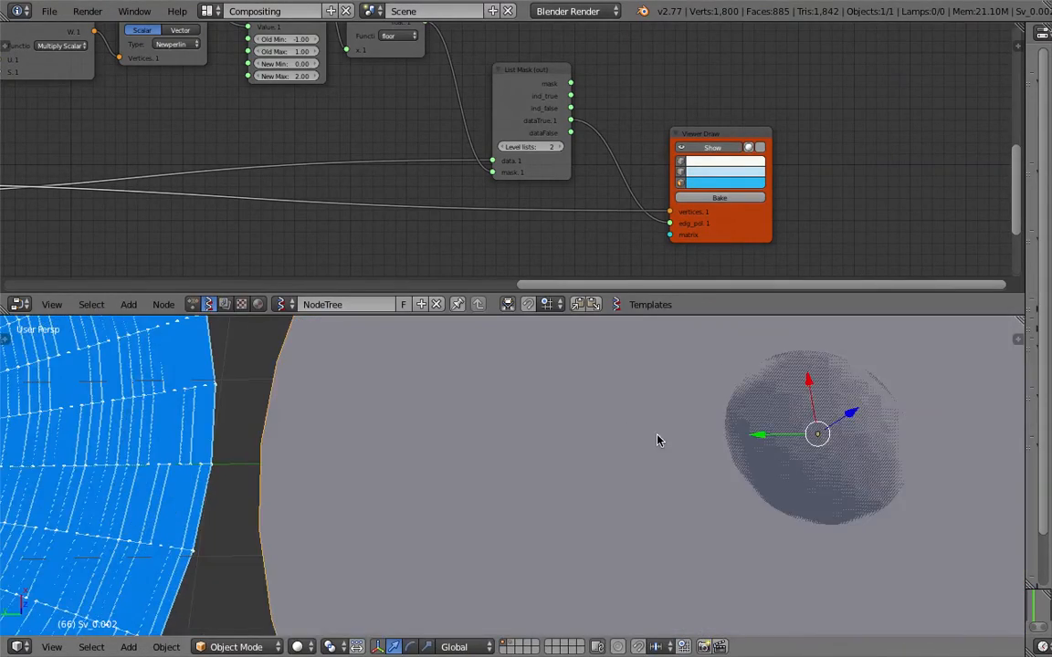
scroll(672, 445, "down", 3)
key("z")
middle_click_drag(674, 445, 671, 414)
scroll(641, 455, "down", 6)
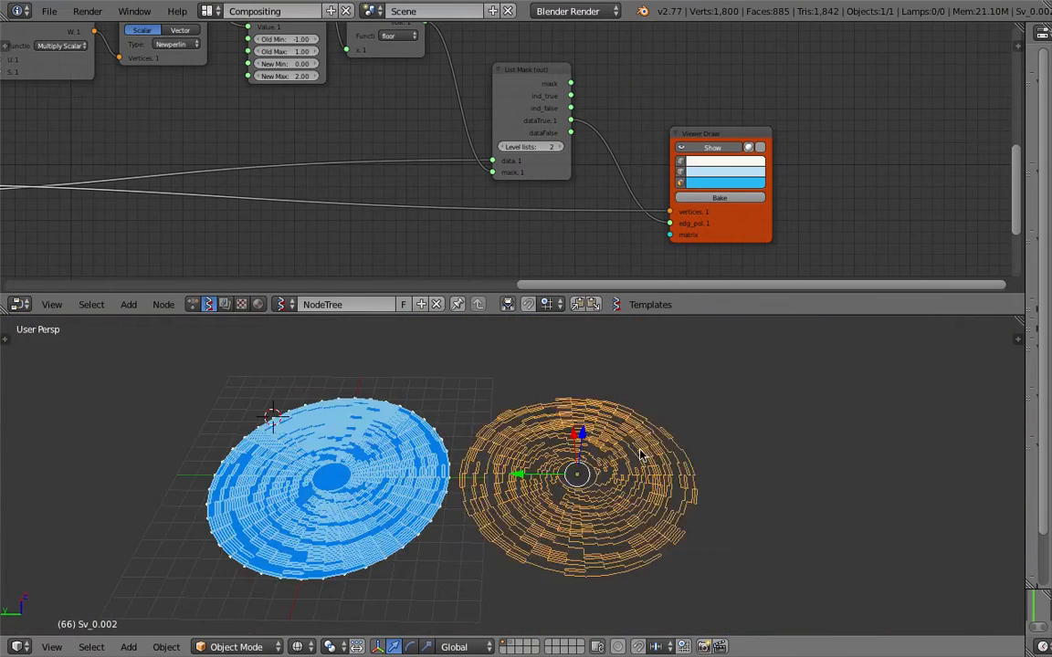
middle_click_drag(570, 463, 689, 541)
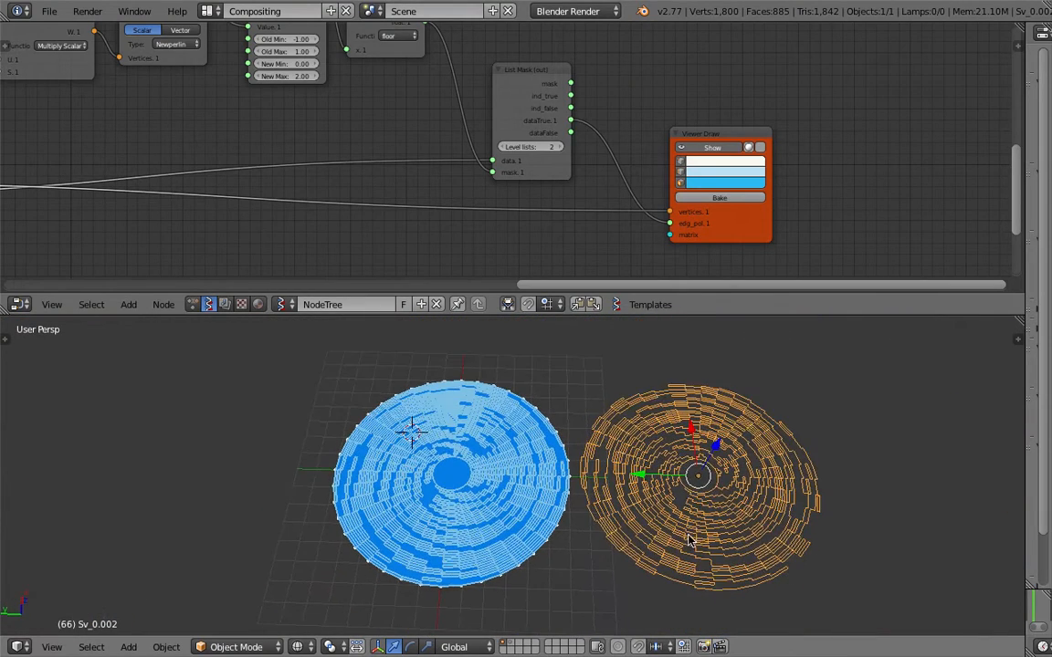
Return the 3D view to solid shading and delete the baked mesh
key("z")
key("x")
left_click(691, 479)
Toggle the Cylinder node's Separate option off and back on, and widen the Cylinder node
scroll(374, 440, "down", 2)
middle_click_drag(349, 438, 461, 449, "shift")
middle_click_drag(282, 155, 935, 27)
left_click(227, 191)
scroll(457, 423, "up", 3)
left_click(247, 190)
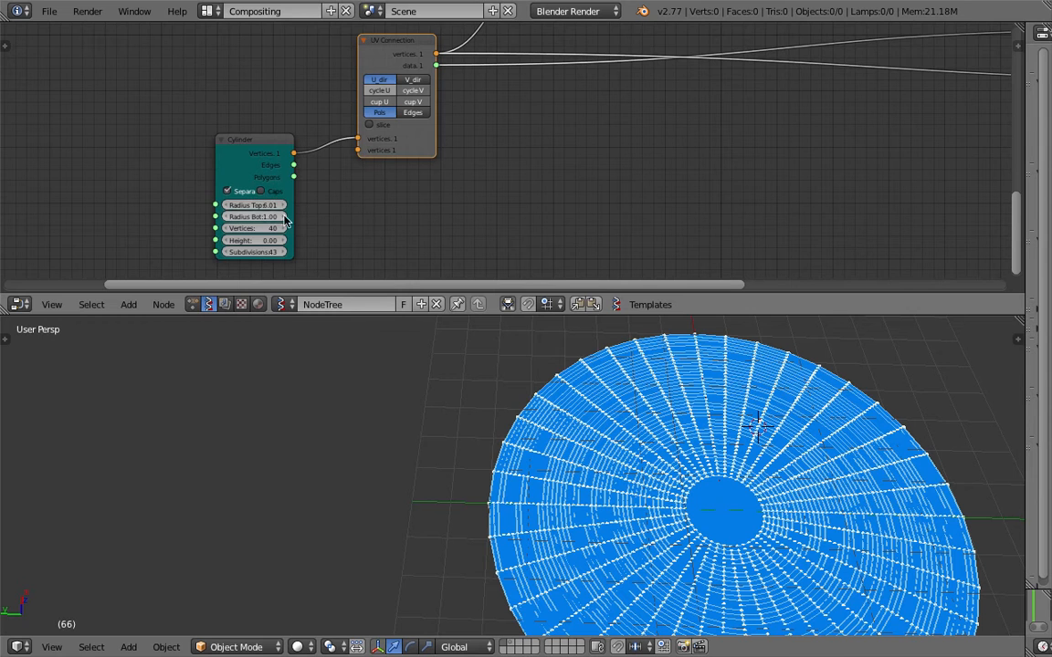
left_click_drag(215, 173, 151, 168)
Try the slice option and the V_dir direction on the UV Connection node, restoring slice off and U_dir
middle_click_drag(301, 91, 205, 128)
scroll(205, 129, "up", 2)
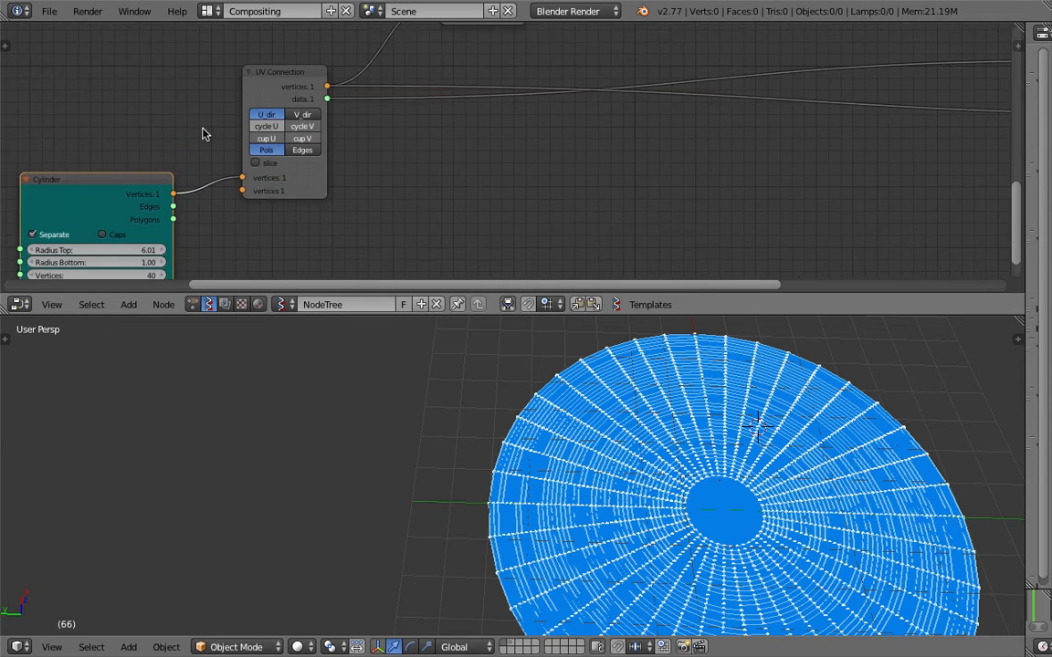
left_click(234, 164)
left_click(246, 165)
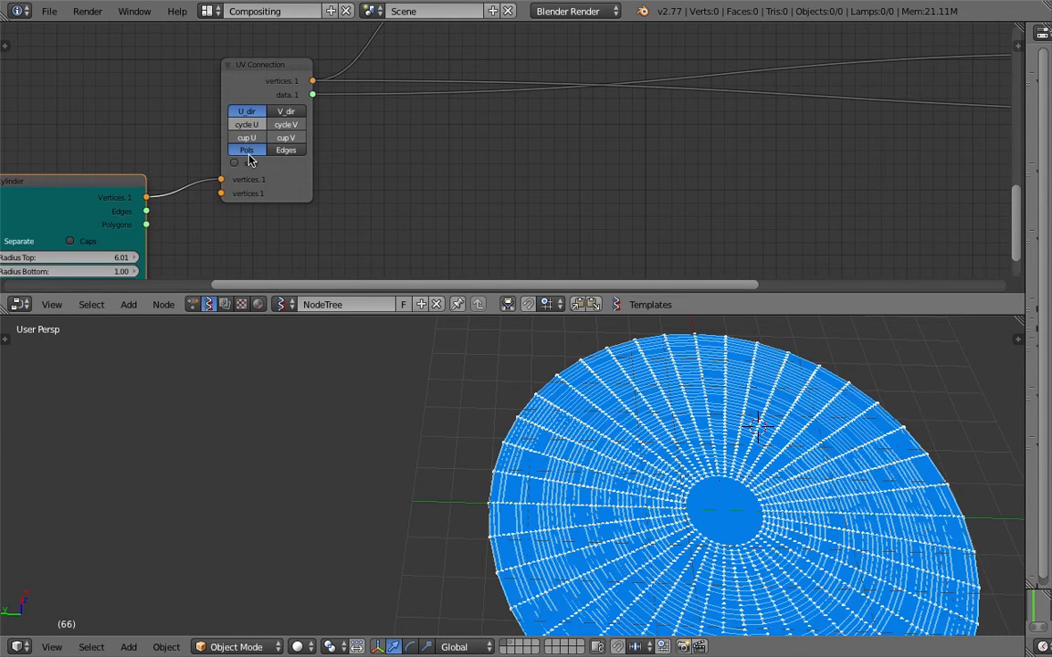
left_click(247, 164)
left_click(246, 165)
left_click(280, 113)
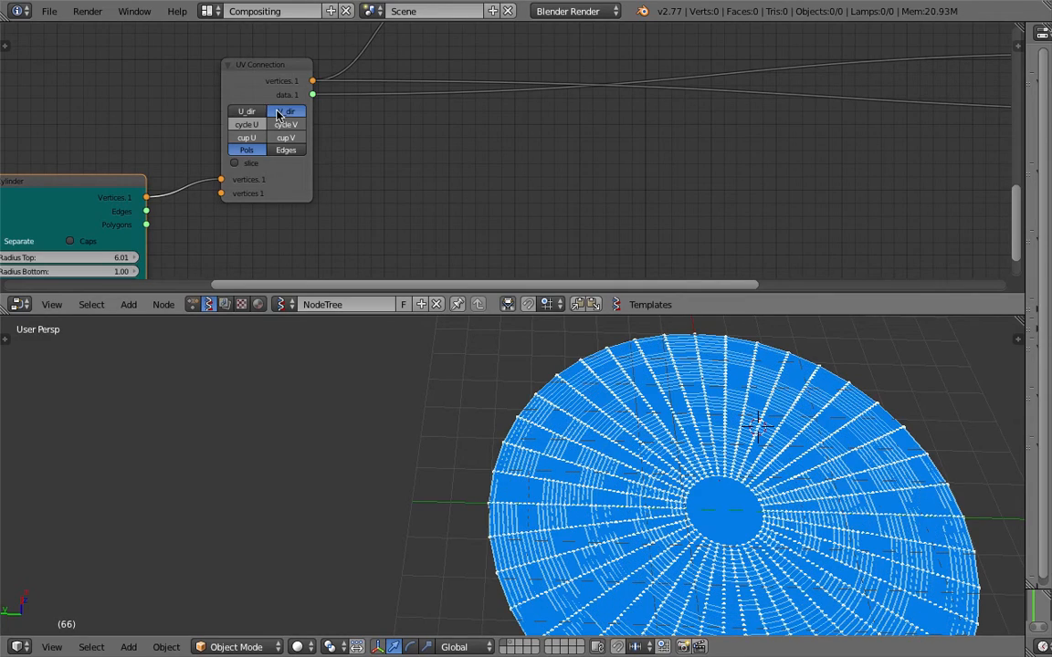
left_click(260, 112)
Compare the UV Connection node's Edges output with Pols, keep Pols, and save the file
left_click(296, 152)
middle_click_drag(541, 381, 505, 429)
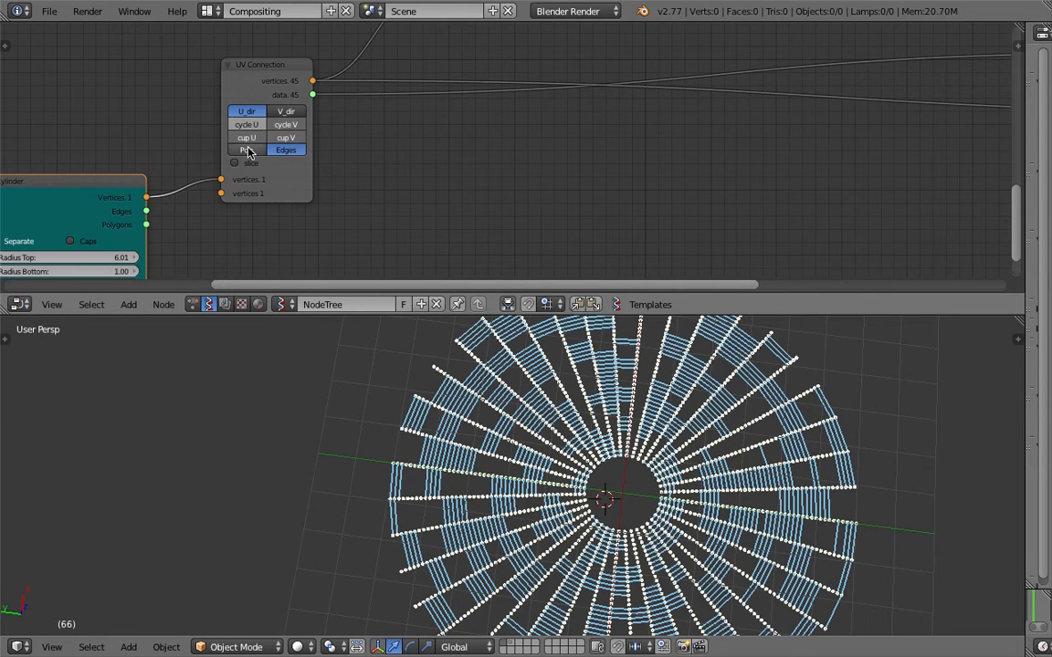
left_click(248, 148)
scroll(500, 392, "down", 1)
key("ctrl+s")
left_click(510, 425)
Set the Cylinder node's Vertices to 27 and Subdivisions to 18
middle_click_drag(129, 183, 303, 94)
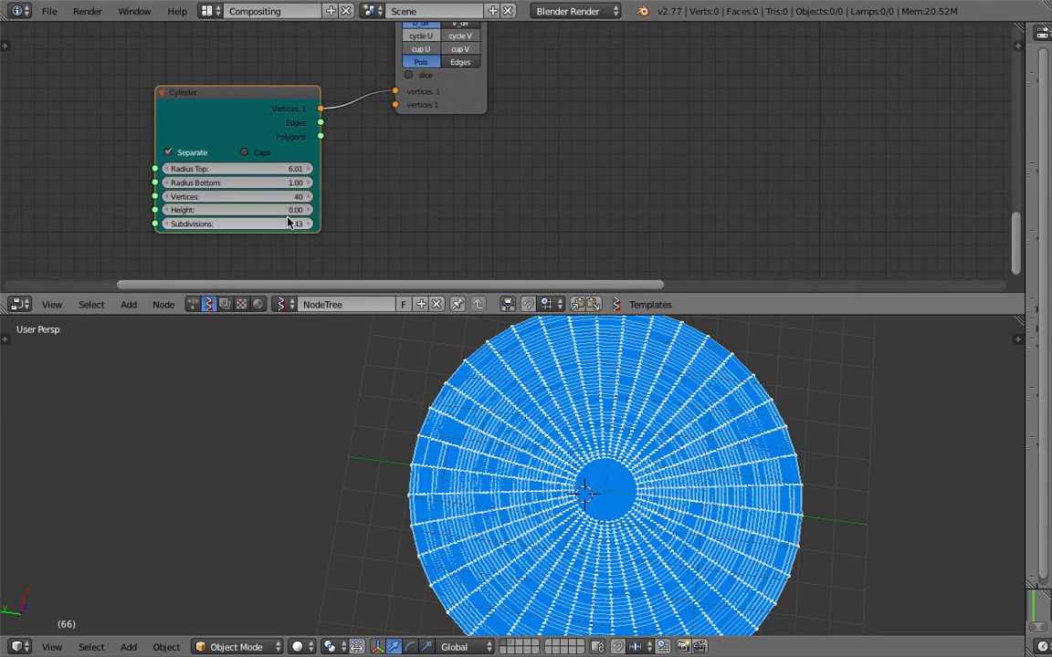
left_click_drag(274, 228, 238, 196)
scroll(630, 436, "down", 2)
middle_click_drag(634, 447, 657, 461)
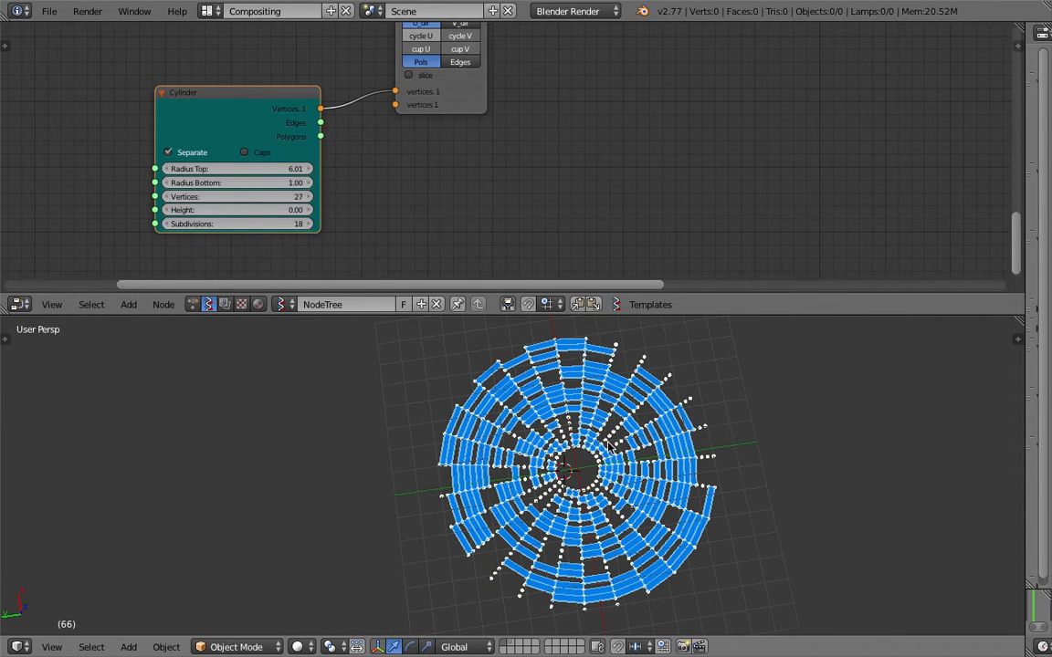
Save over the existing sv_function_listMasking_002.blend file
middle_click_drag(672, 82, 486, 290)
key("ctrl+s")
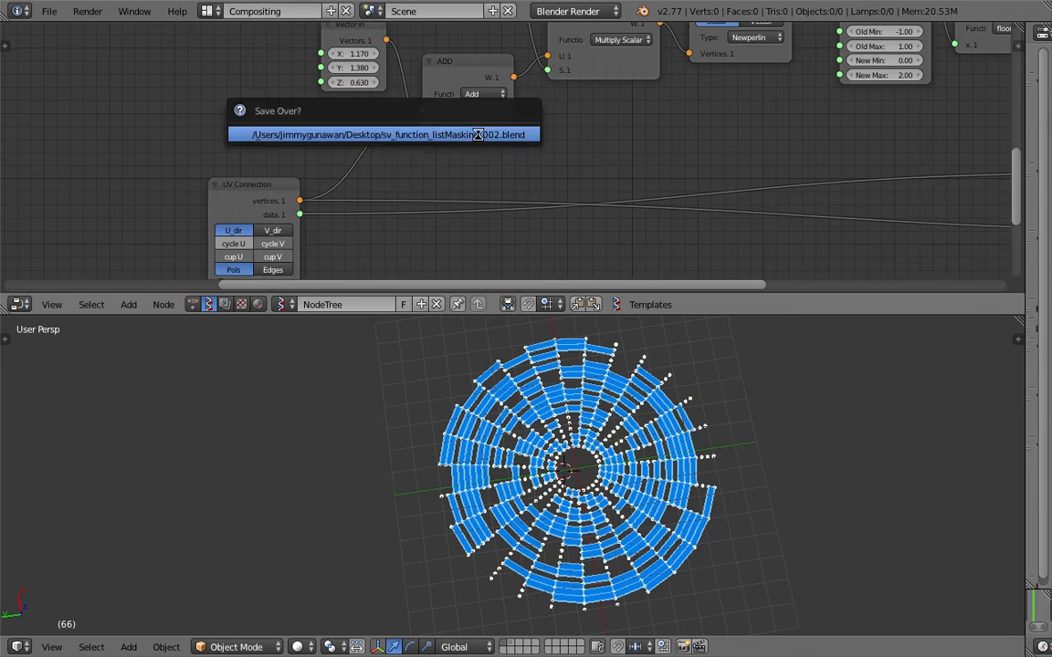
left_click(476, 134)
Enlarge the node editor area by lowering its border with the 3D view
middle_click_drag(417, 164, 319, 245)
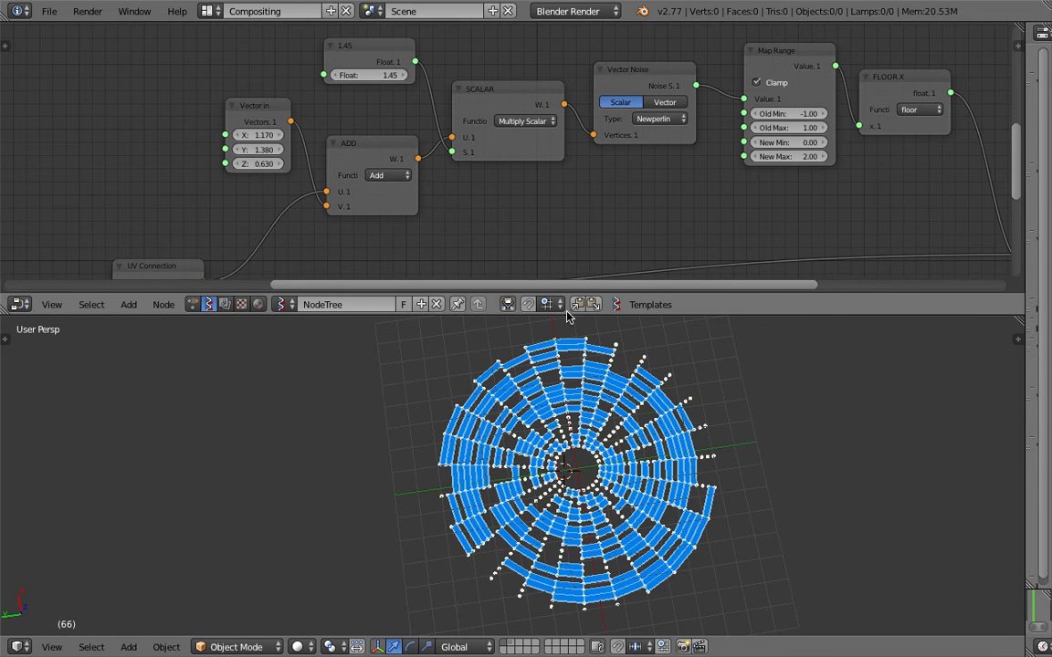
left_click_drag(566, 315, 548, 393)
middle_click_drag(432, 266, 324, 181)
Adjust the placement of the List Mask and UV Connection nodes in the node tree
left_click_drag(368, 100, 363, 95)
middle_click_drag(676, 158, 526, 162)
left_click_drag(789, 142, 753, 133)
scroll(612, 178, "down", 1)
middle_click_drag(517, 227, 585, 190)
middle_click_drag(189, 246, 261, 231)
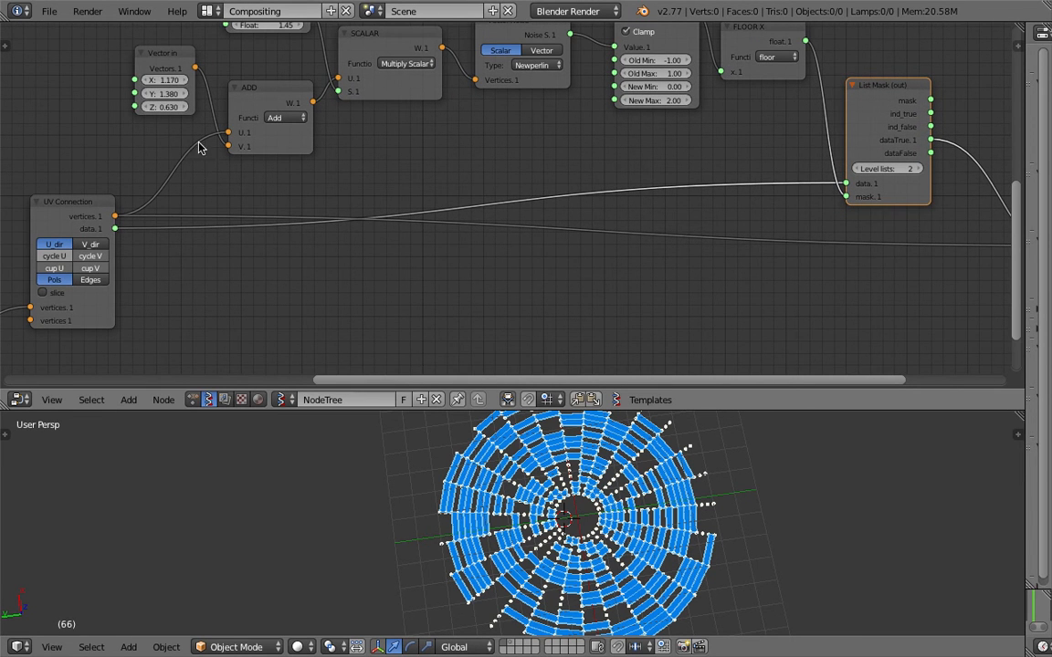
left_click_drag(99, 203, 83, 214)
middle_click_drag(485, 153, 488, 132)
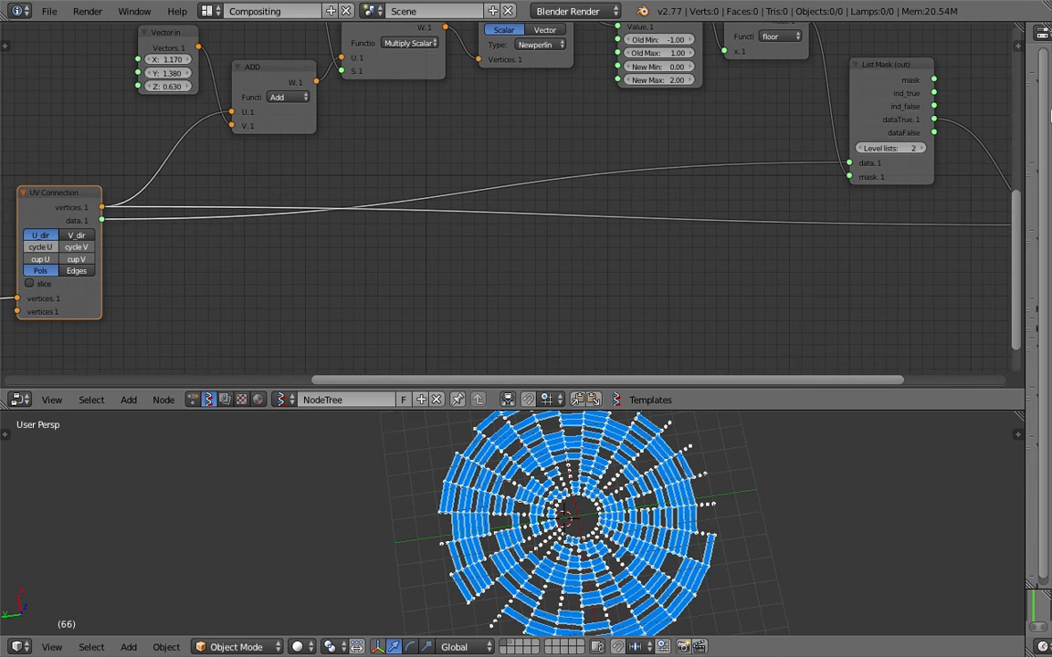
Add a List Length node in the empty space beside the UV Connection node
scroll(907, 166, "down", 1)
middle_click_drag(449, 318, 451, 301)
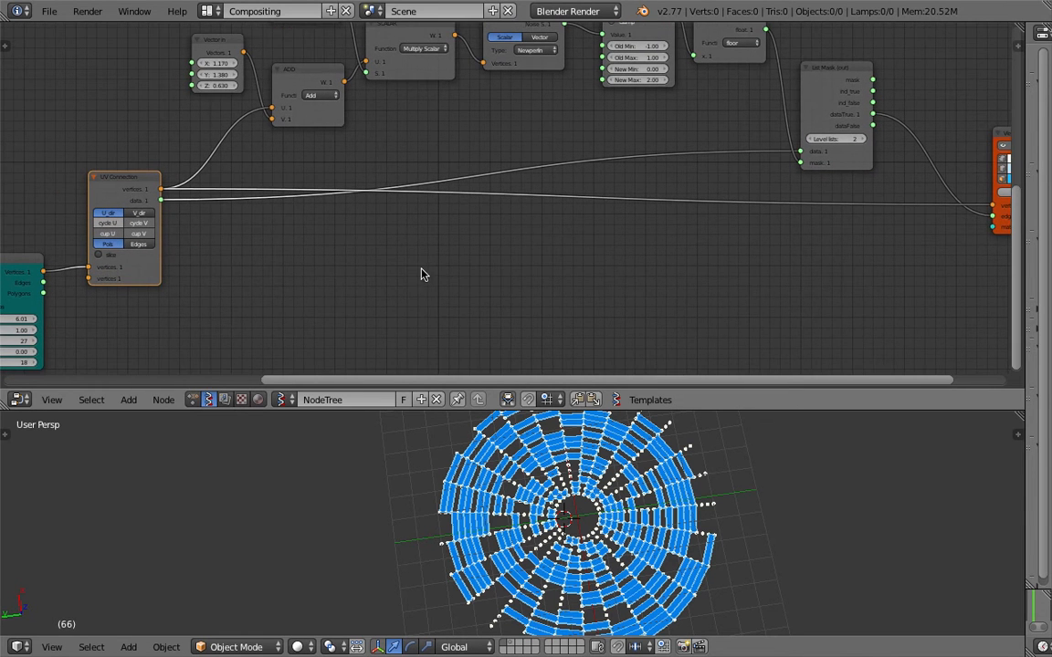
key("shift+a")
left_click(420, 268)
type("list l")
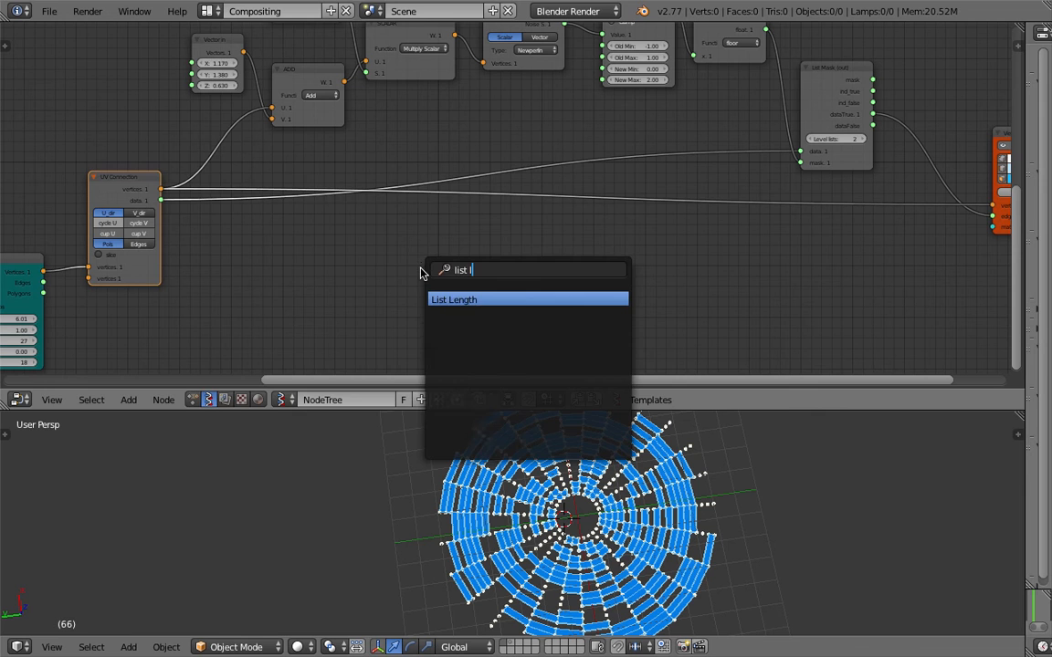
key("Return")
left_click(305, 250)
Add a Stethoscope node to the right of the List Length node and space the two apart
key("shift+a")
left_click(460, 216)
type("stet")
key("Return")
left_click(430, 250)
left_click_drag(357, 262, 293, 247)
Connect the UV Connection's data output to List Length and the List Length output to the Stethoscope
scroll(315, 234, "up", 2)
middle_click_drag(306, 239, 321, 235)
left_click_drag(147, 198, 255, 292)
left_click_drag(339, 261, 352, 265)
left_click_drag(444, 292, 457, 256)
scroll(575, 270, "up", 3)
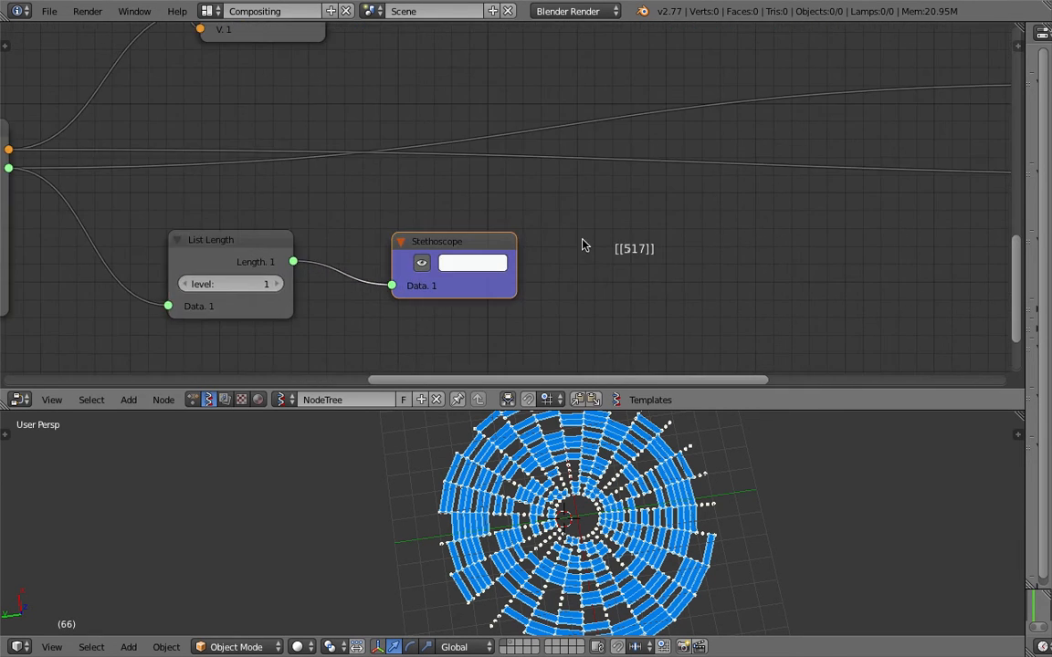
Feed the UV Connection's vertices output into List Length instead of data, and save over the existing file
scroll(639, 263, "up", 1)
scroll(517, 275, "down", 3)
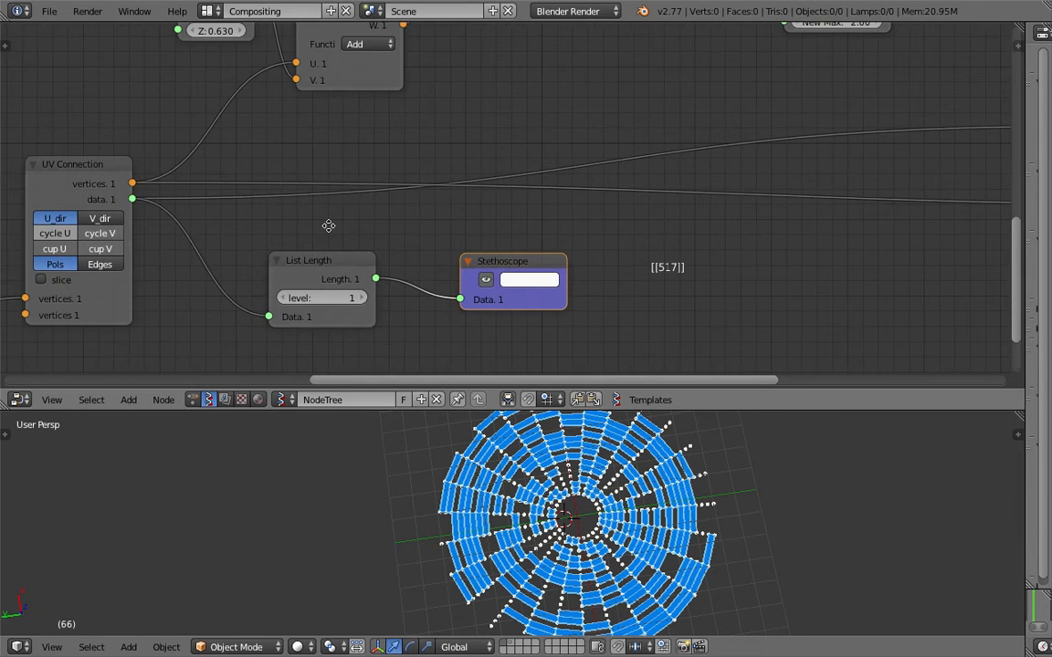
scroll(229, 194, "up", 1)
left_click_drag(178, 189, 312, 321)
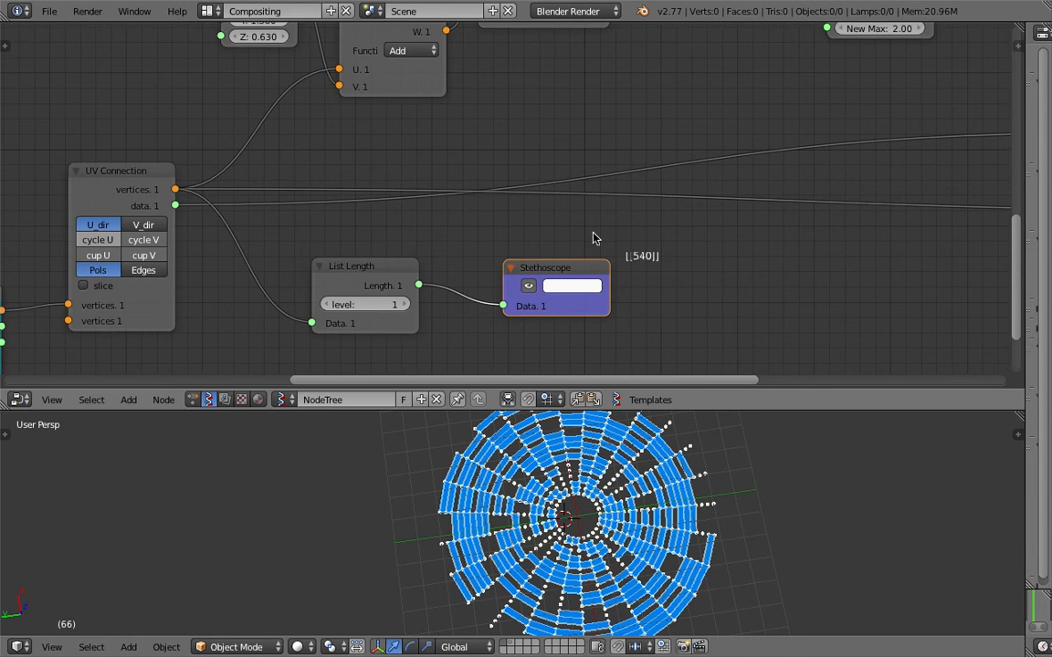
middle_click_drag(593, 235, 486, 204)
scroll(596, 248, "up", 1)
key("ctrl+s")
left_click(598, 247)
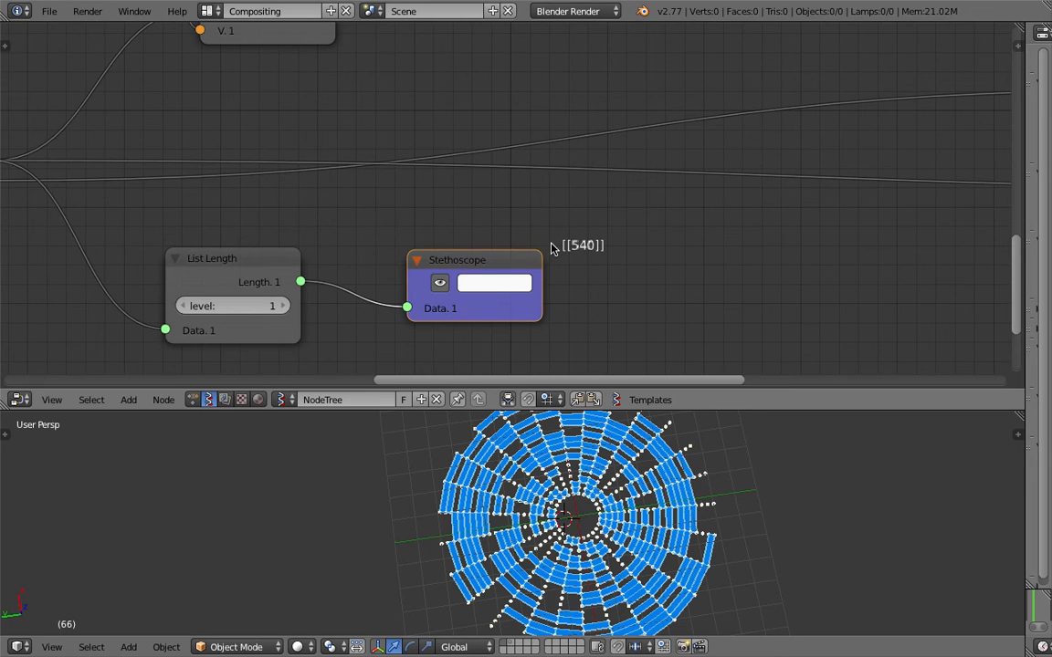
Set the Cylinder node's Vertices to 20 and Subdivisions to 16
scroll(548, 249, "down", 2)
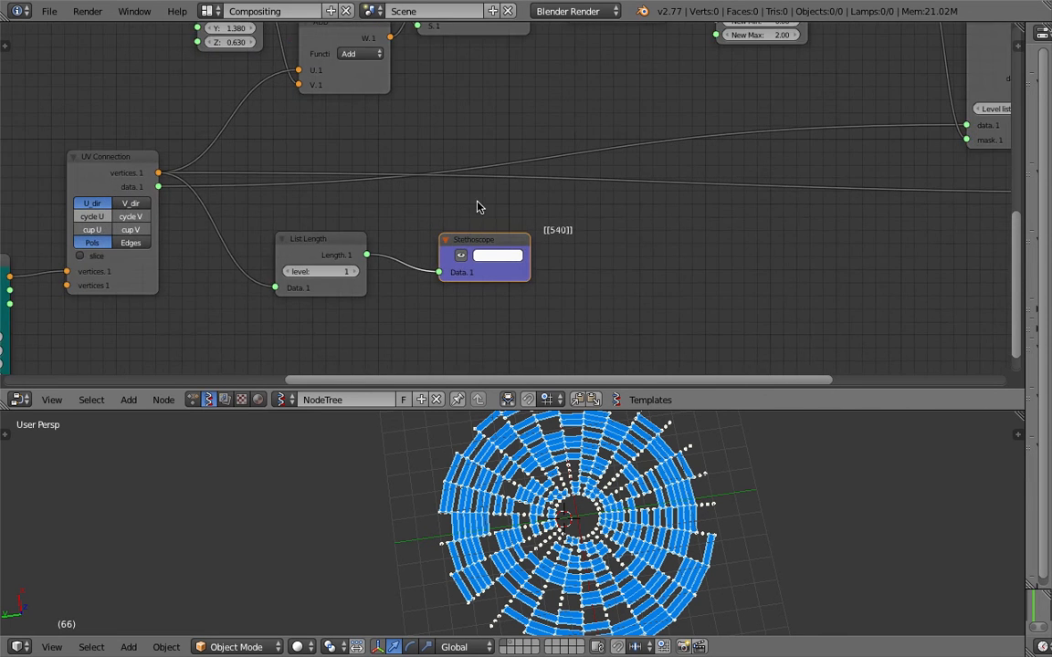
middle_click_drag(477, 200, 505, 172)
middle_click_drag(230, 185, 337, 161)
middle_click_drag(181, 291, 400, 234)
scroll(266, 243, "up", 1)
left_click(263, 297)
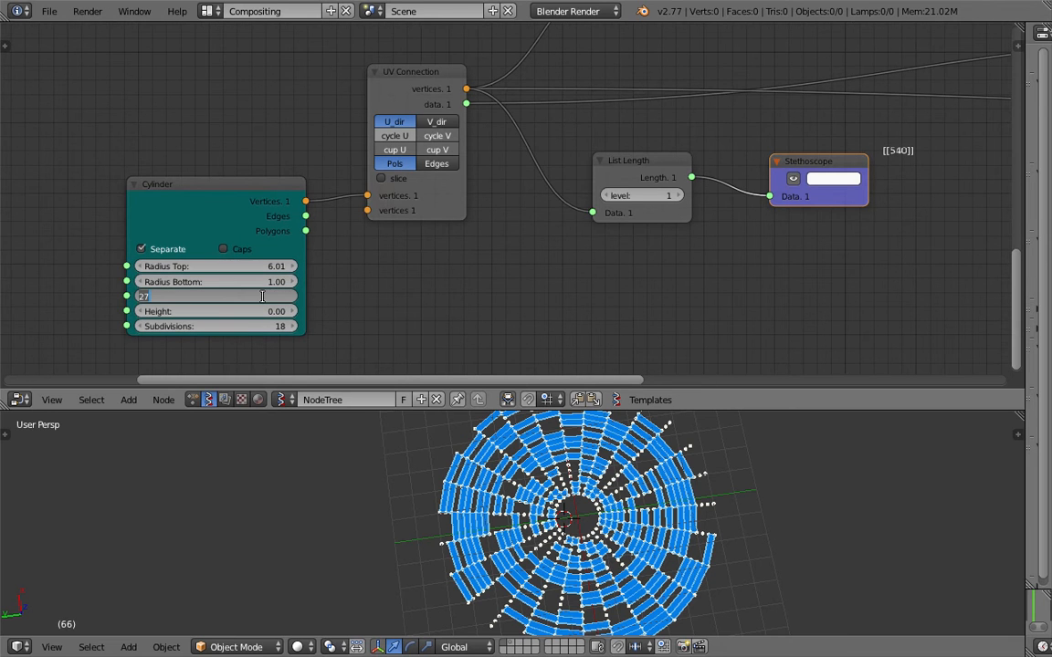
type("20")
key("Return")
mouse_move(217, 326)
left_mouse_down()
mouse_move(229, 326)
mouse_move(218, 326)
left_mouse_up()
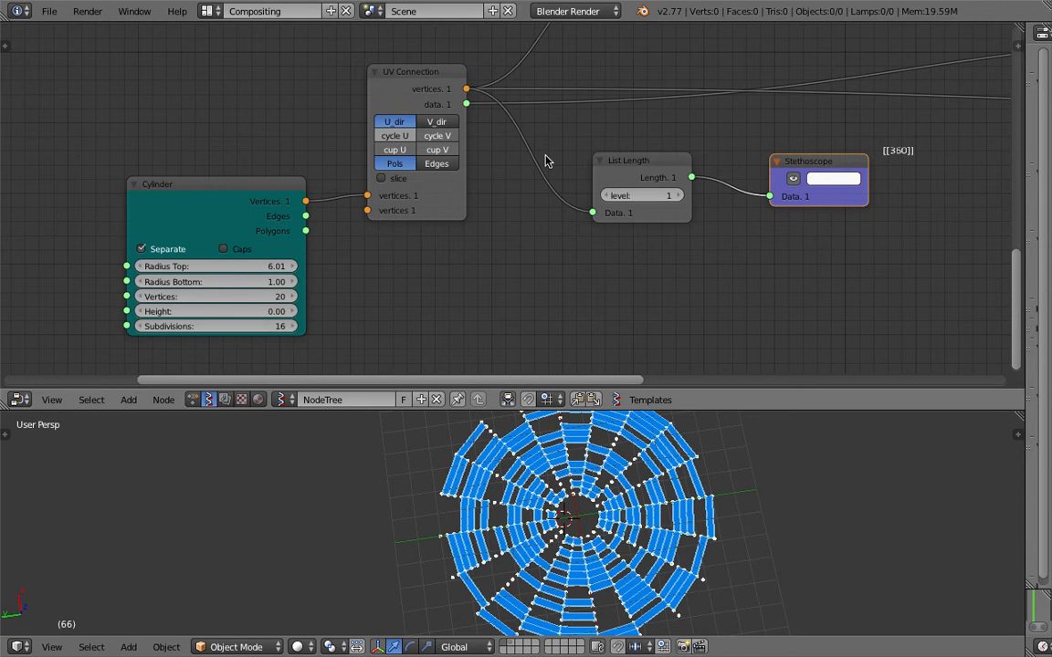
Add a Mask Vertices node in the empty space below the List Mask (out) node
scroll(546, 160, "down", 1)
scroll(546, 158, "down", 1)
middle_click_drag(467, 190, 320, 266)
middle_click_drag(728, 233, 659, 182)
key("shift+a")
left_click(660, 181)
type("Stethoscope")
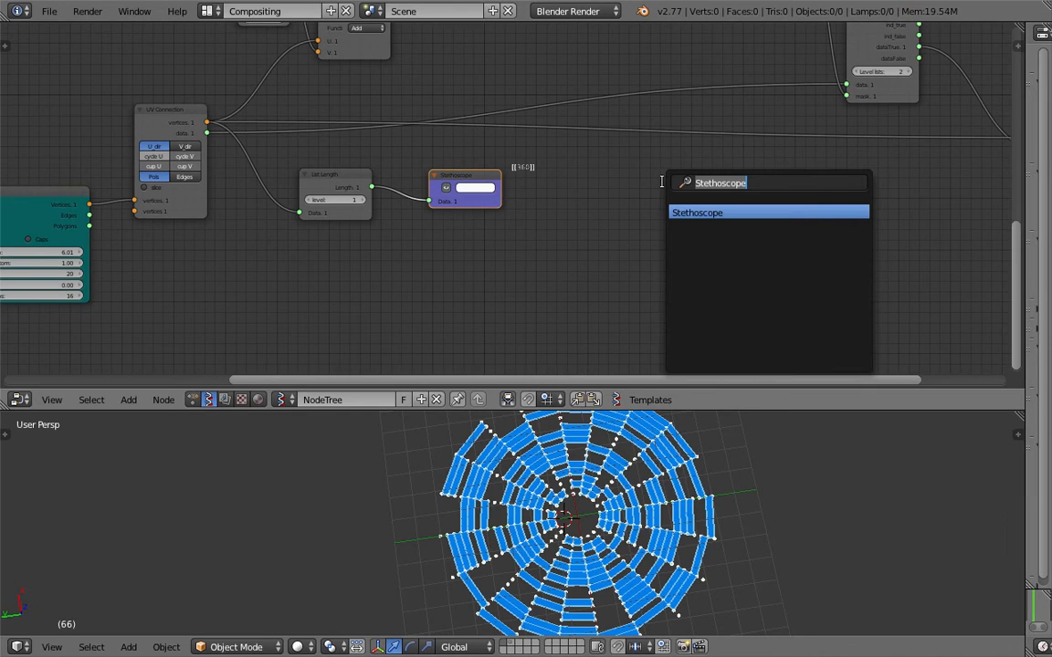
type("list vea")
key("BackSpace")
key("BackSpace")
key("BackSpace")
key("BackSpace")
key("BackSpace")
key("BackSpace")
key("BackSpace")
key("BackSpace")
type("mask")
key("Return")
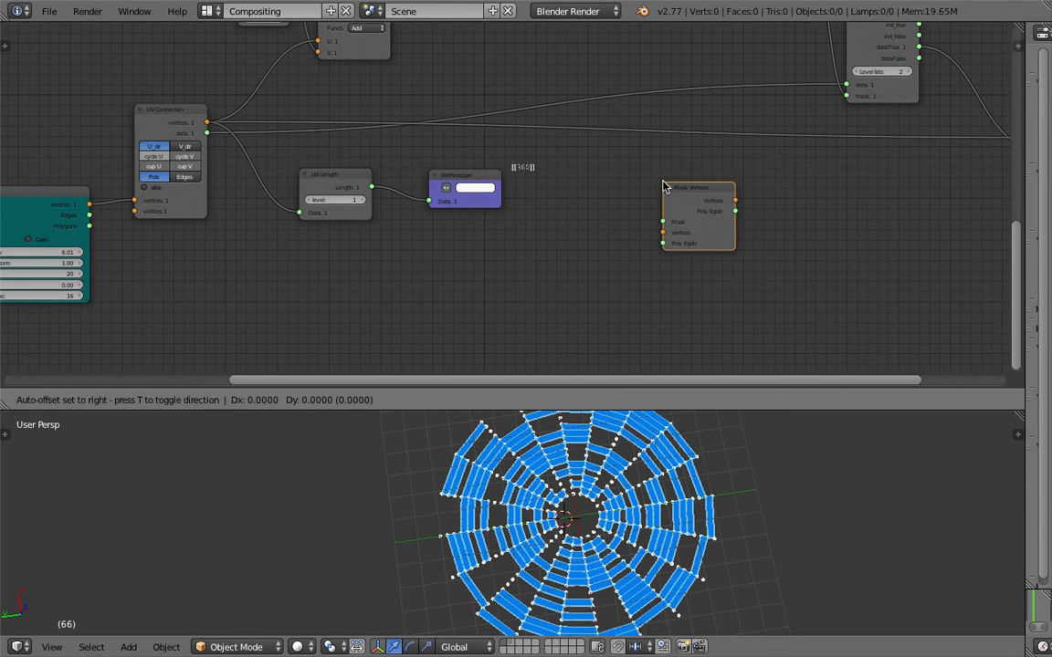
left_click(664, 186)
scroll(532, 159, "up", 2)
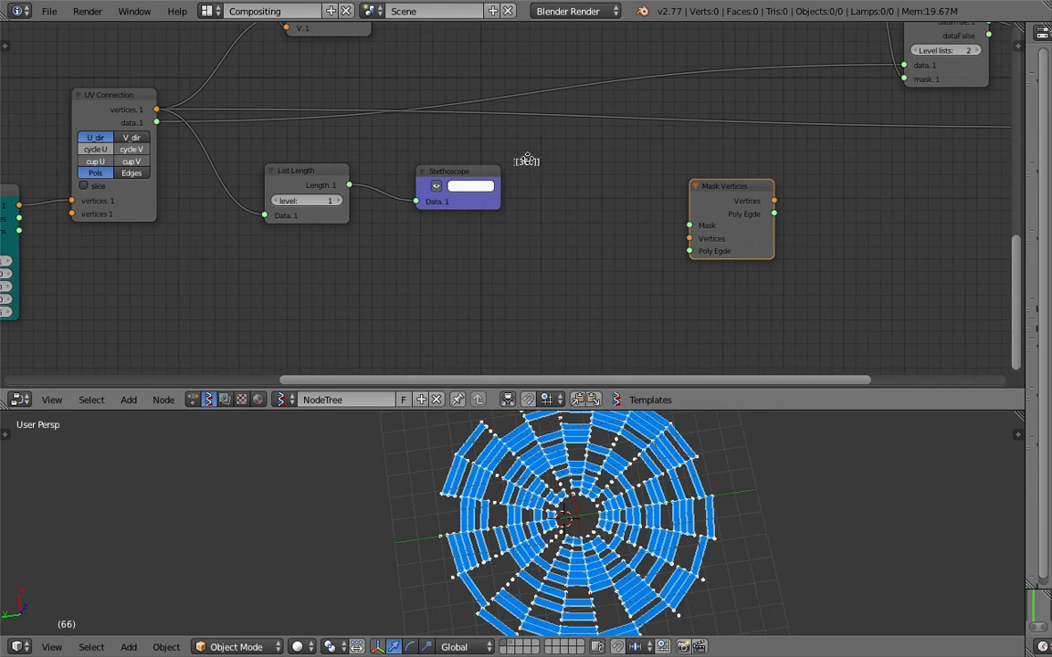
Connect the UV Connection's vertices and data outputs to the Mask Vertices node's Vertices and Poly Egde inputs, and position the node
left_click_drag(170, 110, 703, 239)
left_click_drag(170, 124, 703, 252)
left_click_drag(745, 202, 842, 202)
scroll(821, 191, "down", 3)
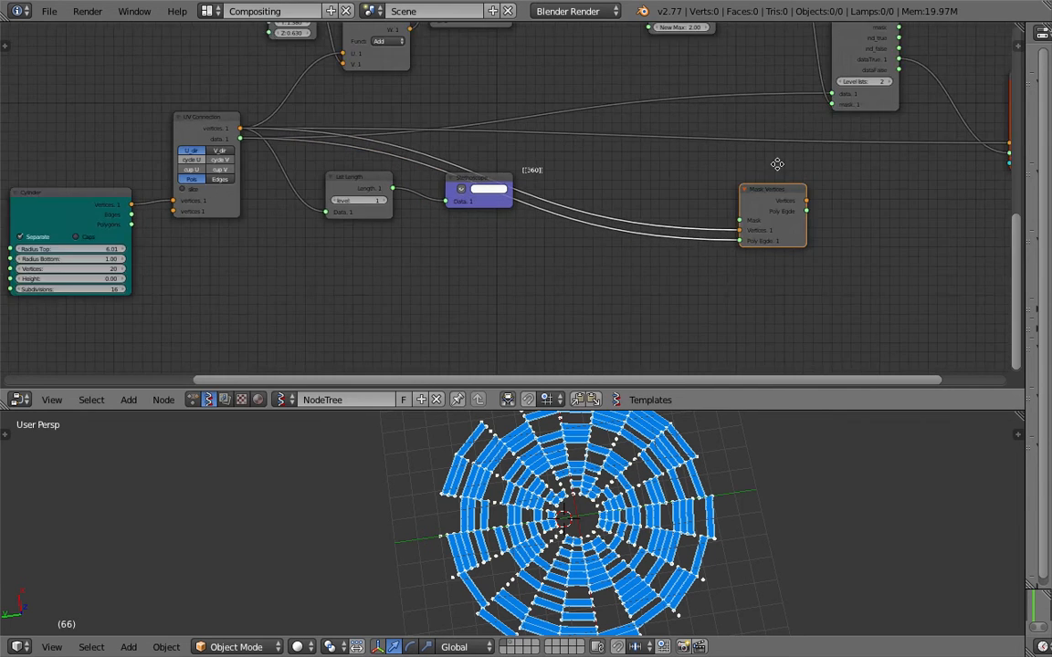
middle_click_drag(777, 164, 663, 237)
left_click_drag(676, 262, 769, 236)
Connect the FLOOR X node's float output to the Mask input of Mask Vertices
middle_click_drag(699, 148, 689, 158)
left_click_drag(674, 61, 711, 232)
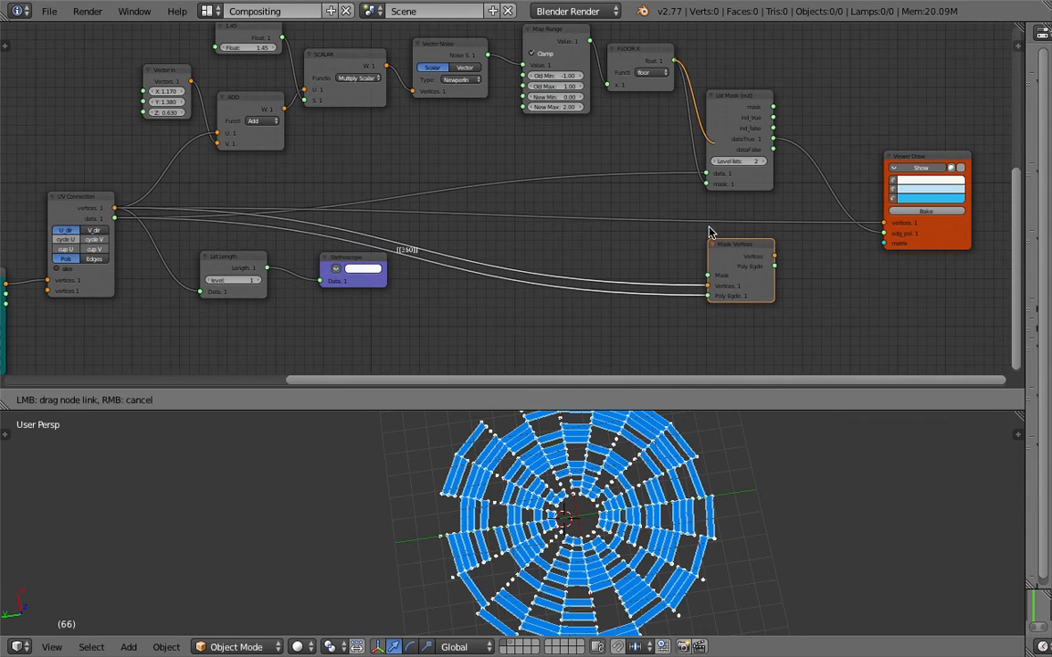
left_click_drag(705, 276, 707, 276)
Connect the Mask Vertices outputs to the Viewer Draw node's vertices and edg_pol inputs, and save over the existing file
middle_click_drag(683, 256, 635, 240)
mouse_move(729, 242)
left_mouse_down()
mouse_move(833, 209)
mouse_move(822, 223)
mouse_move(836, 218)
left_mouse_up()
middle_click_drag(686, 477, 661, 458)
key("ctrl+s")
left_click(661, 458)
middle_click_drag(528, 488, 550, 456, "shift")
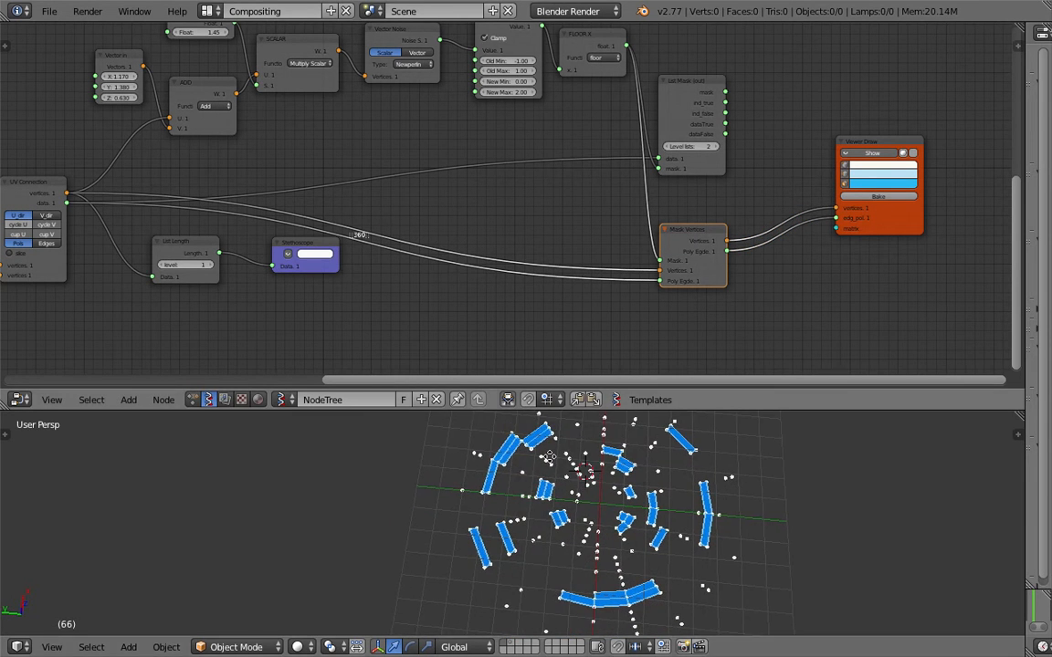
Delete the List Length and Stethoscope nodes
middle_click_drag(290, 279, 348, 292)
right_click(236, 263)
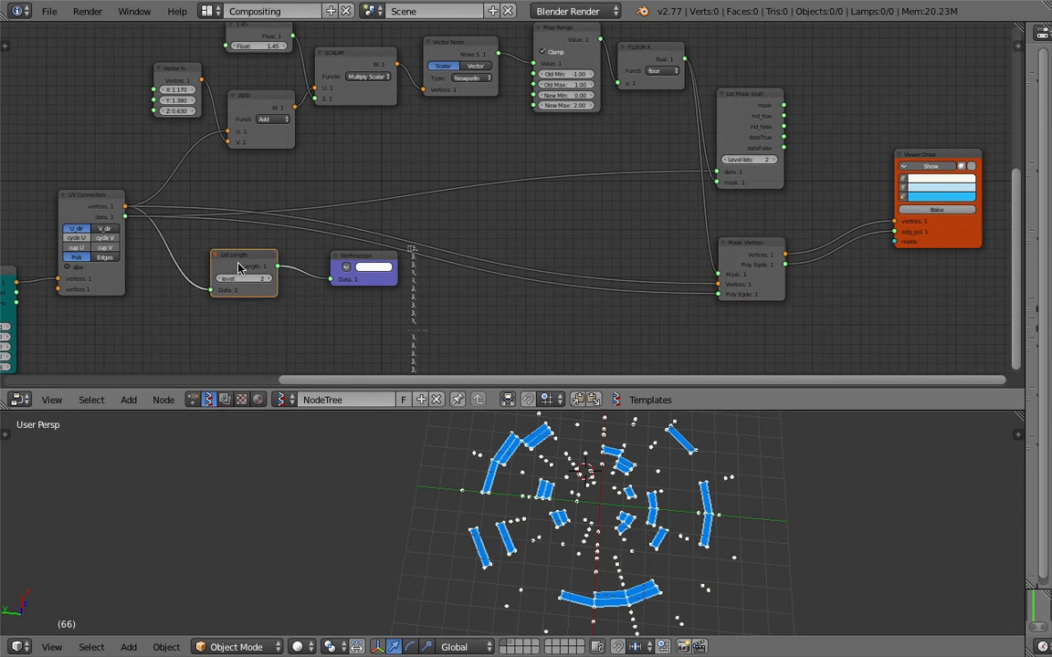
key("x")
right_click(359, 254)
key("x")
Set the Float node feeding the scalar multiplication to 0.73
middle_click_drag(317, 242, 331, 276)
scroll(270, 142, "up", 2)
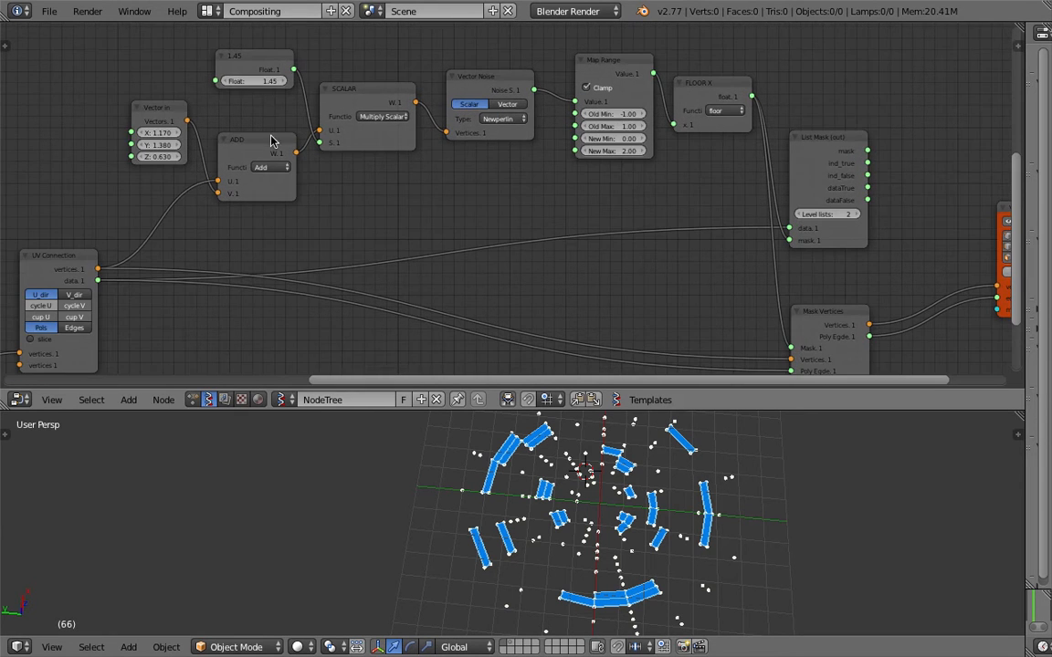
left_click_drag(264, 85, 283, 85)
left_click_drag(255, 81, 219, 81)
Adjust the placement of the UV Connection, Mask Vertices and ADD nodes
middle_click_drag(420, 211, 636, 133)
scroll(294, 179, "down", 6)
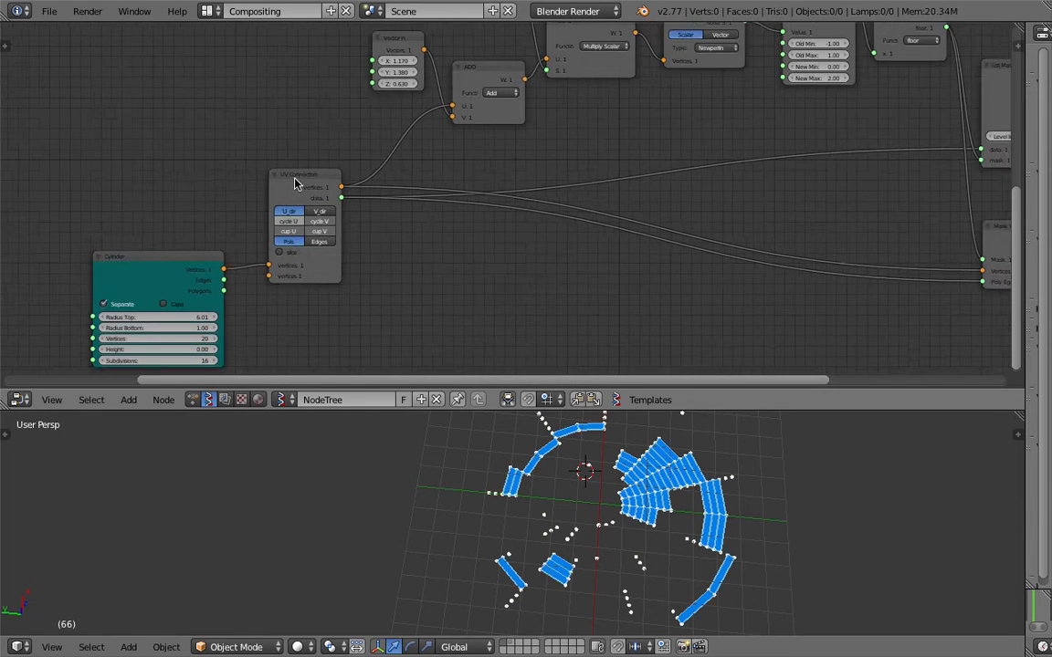
middle_click_drag(534, 205, 403, 260)
scroll(407, 258, "up", 3)
left_click_drag(184, 259, 200, 262)
middle_click_drag(299, 228, 318, 226)
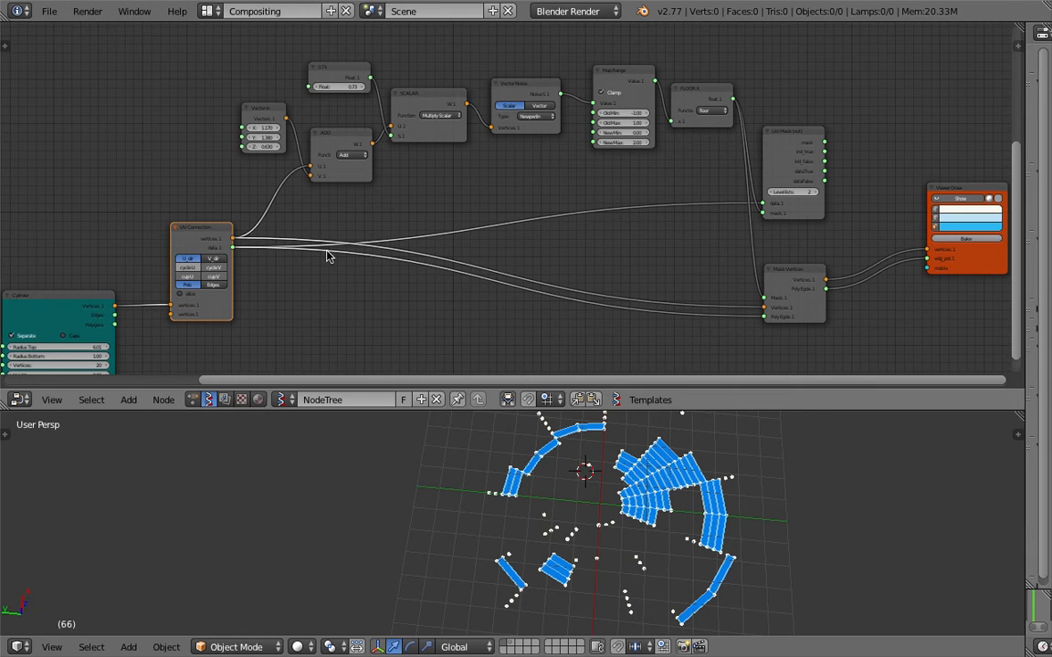
left_click_drag(779, 264, 753, 270)
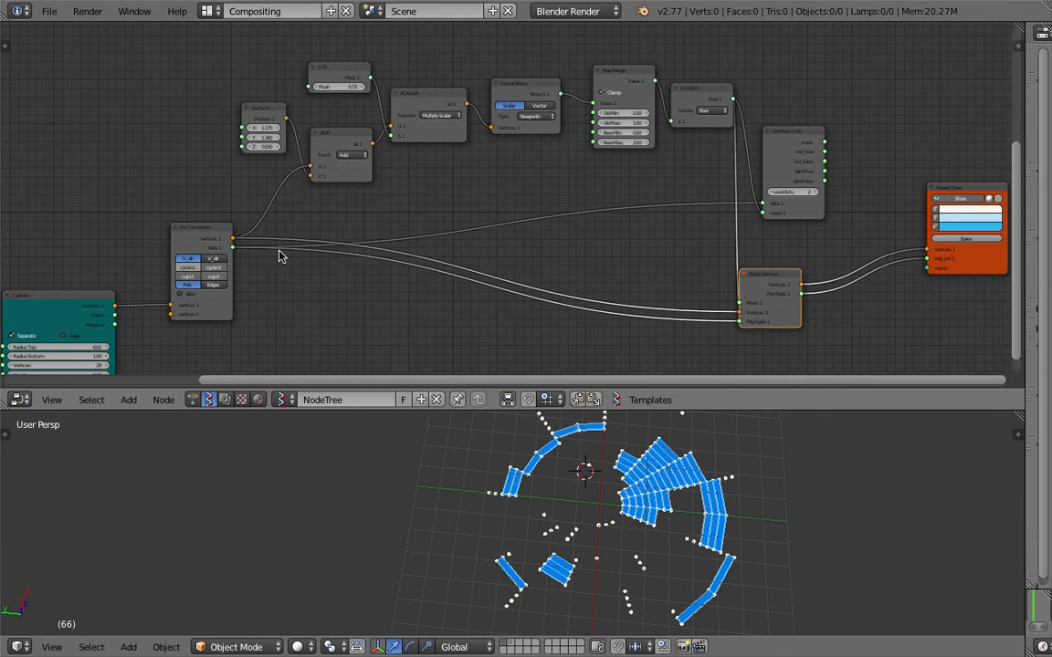
left_click_drag(341, 178, 336, 183)
Delete the List Mask (out) node and move FLOOR X, Map Range and Vector Noise down into the freed space
left_click_drag(781, 147, 800, 153)
key("x")
left_click_drag(725, 101, 731, 172)
left_click_drag(638, 78, 622, 170)
left_click(533, 102)
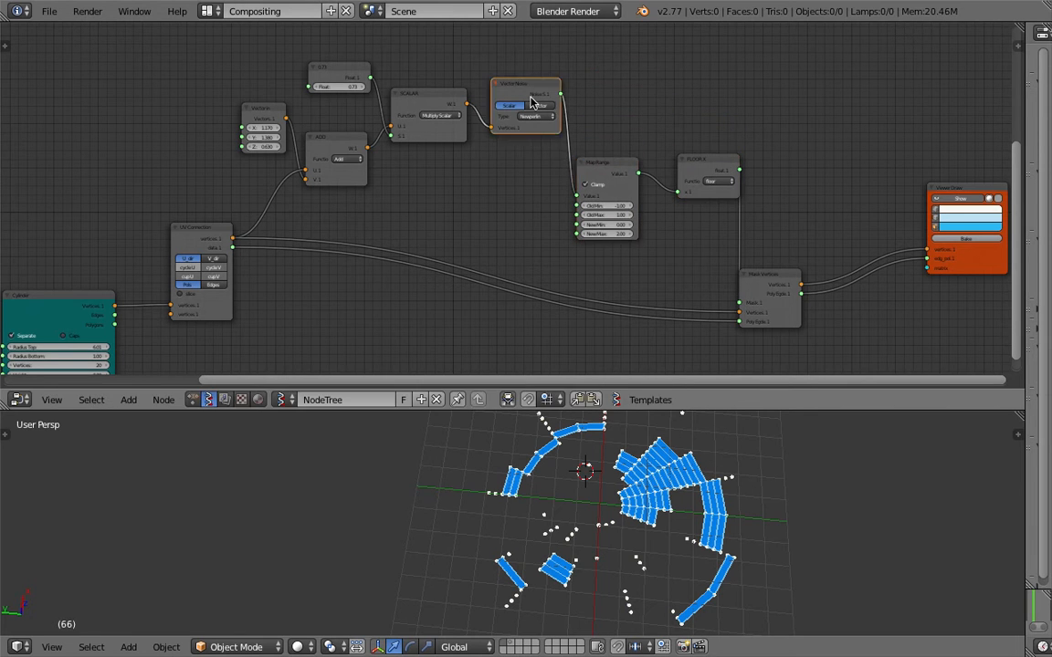
left_click_drag(530, 98, 507, 146)
Space out the Vector Noise and Map Range nodes so their links are readable, and save the file
middle_click_drag(567, 124, 568, 74)
middle_click_drag(215, 172, 221, 209)
scroll(293, 183, "up", 3)
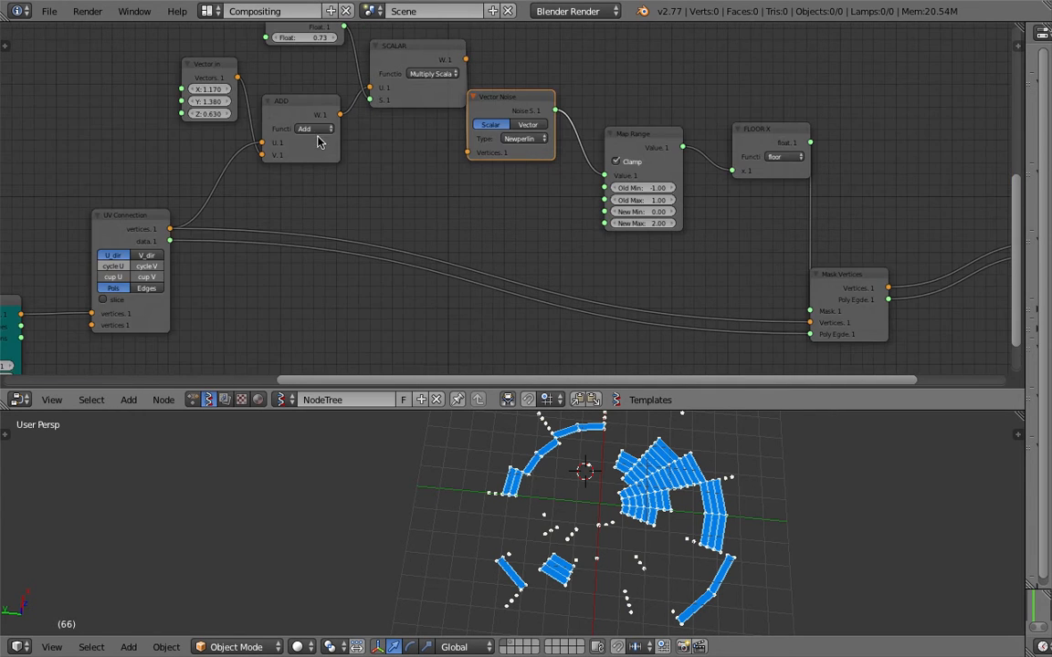
left_click_drag(515, 108, 538, 104)
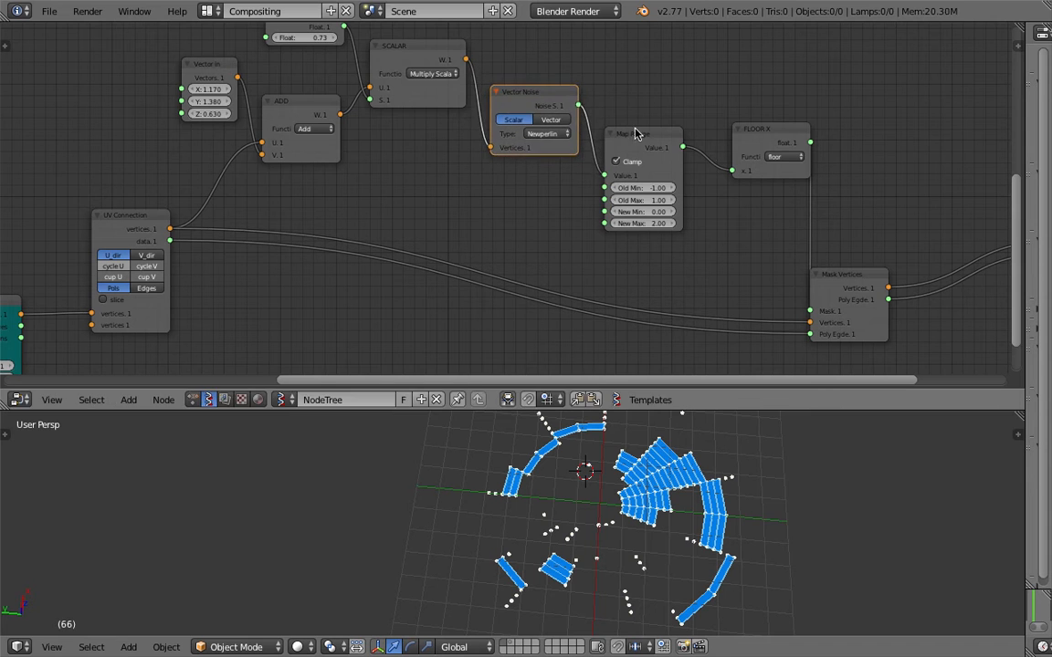
left_click_drag(625, 135, 639, 128)
key("ctrl+s")
Try other New Max values on the Map Range node and restore New Max to 2
left_click_drag(666, 220, 681, 219)
left_click(666, 218)
type("2")
key("Return")
middle_click_drag(677, 261, 679, 286)
left_click_drag(668, 245, 687, 260)
Zero the Vector in node's components, move the node aside, and set X 0.510, Y -0.120 and Z 5.400
left_click_drag(213, 139, 218, 115)
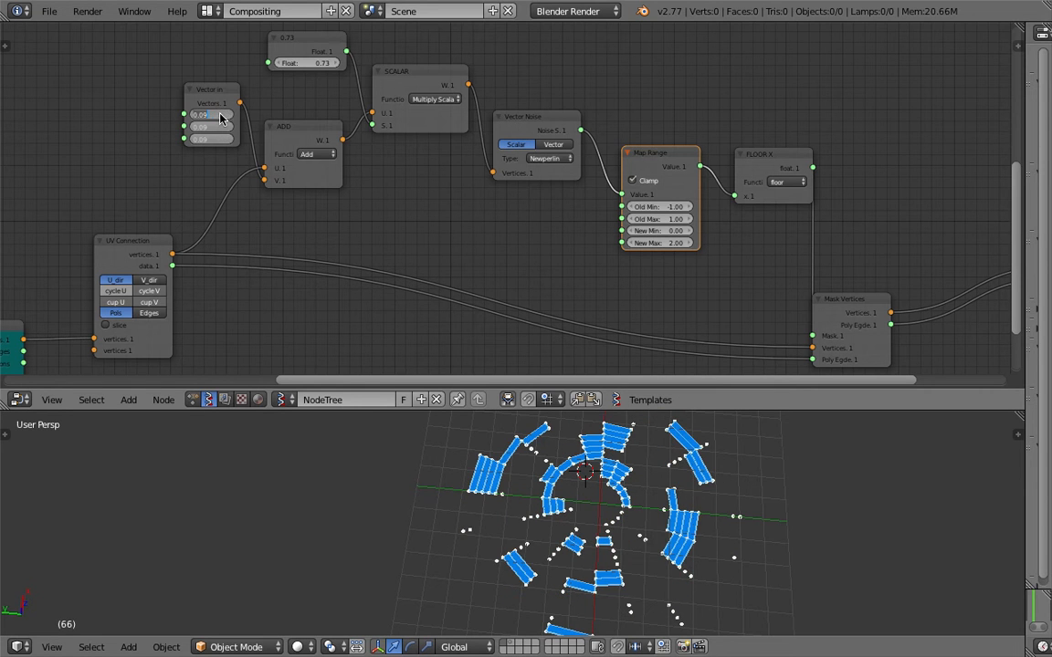
type("0")
key("Return")
left_click_drag(208, 101, 457, 147)
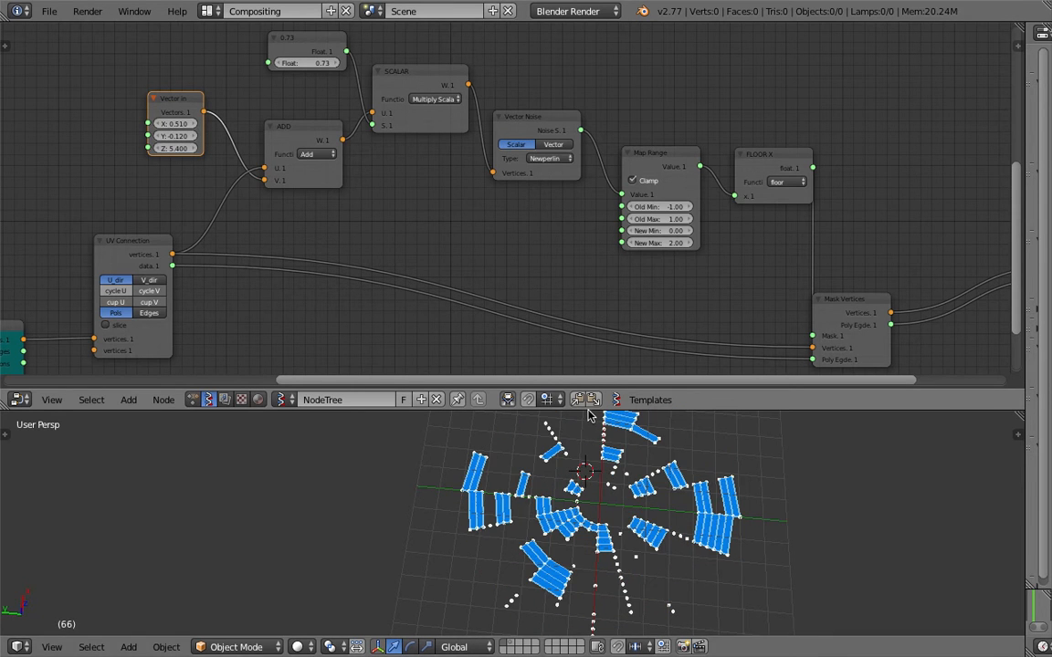
Enlarge the 3D view by raising its border with the node editor, and reframe the node tree and masked pattern
left_click_drag(591, 412, 598, 294)
scroll(638, 413, "down", 2)
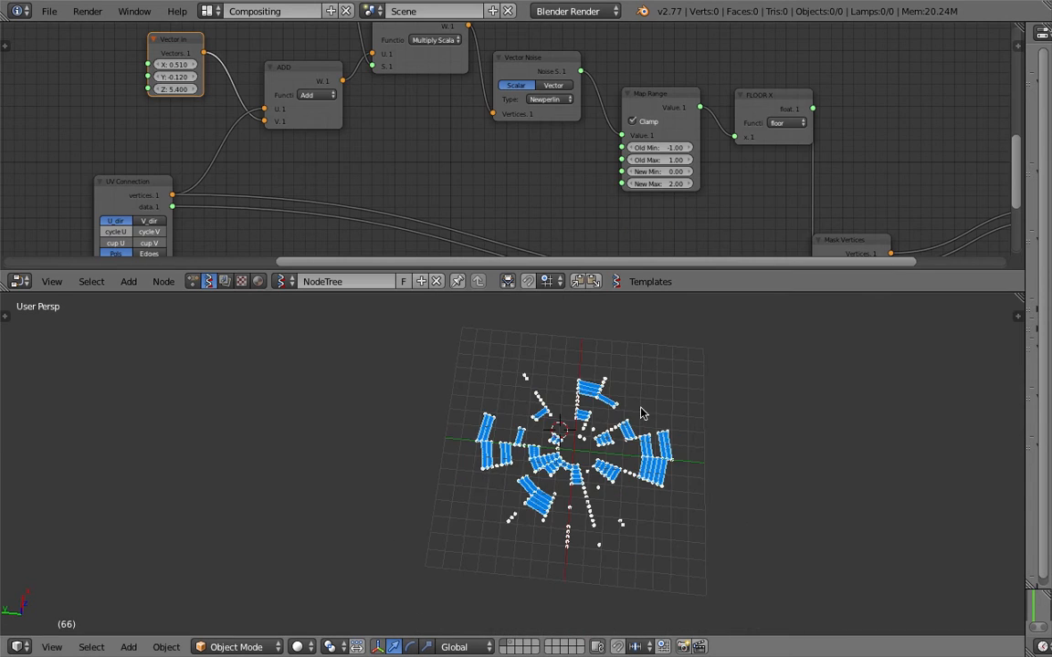
scroll(544, 425, "up", 3)
middle_click_drag(462, 174, 451, 140)
scroll(400, 199, "down", 2)
middle_click_drag(400, 199, 425, 167)
left_click_drag(410, 271, 416, 284)
middle_click_drag(500, 395, 593, 413)
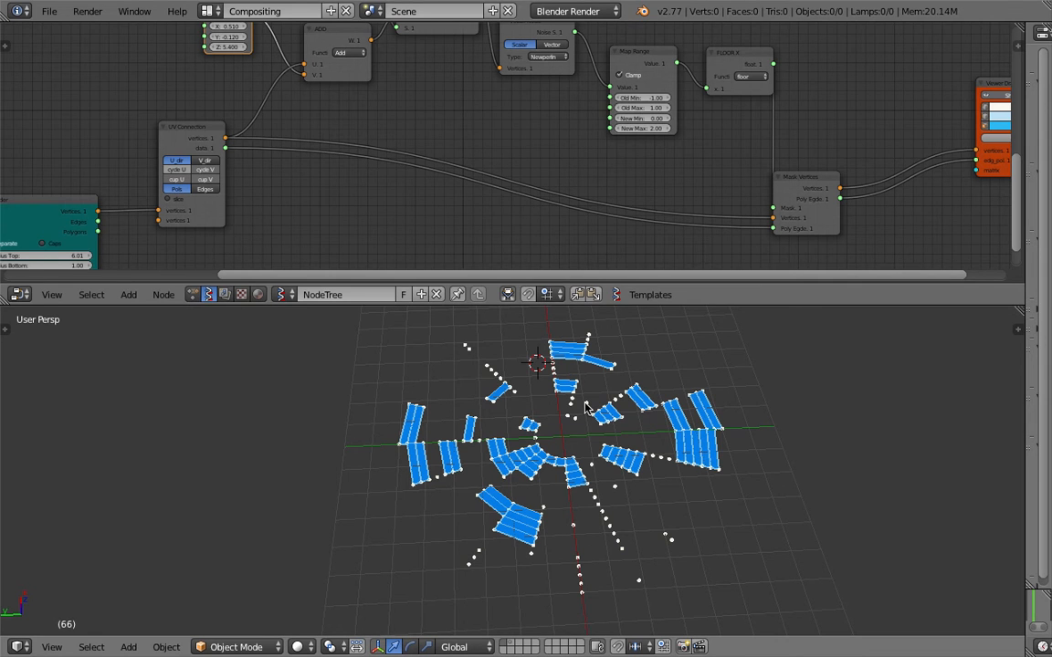
Examine the noise-masked cylinder faces up close together with the node network that produces them
scroll(500, 160, "down", 3)
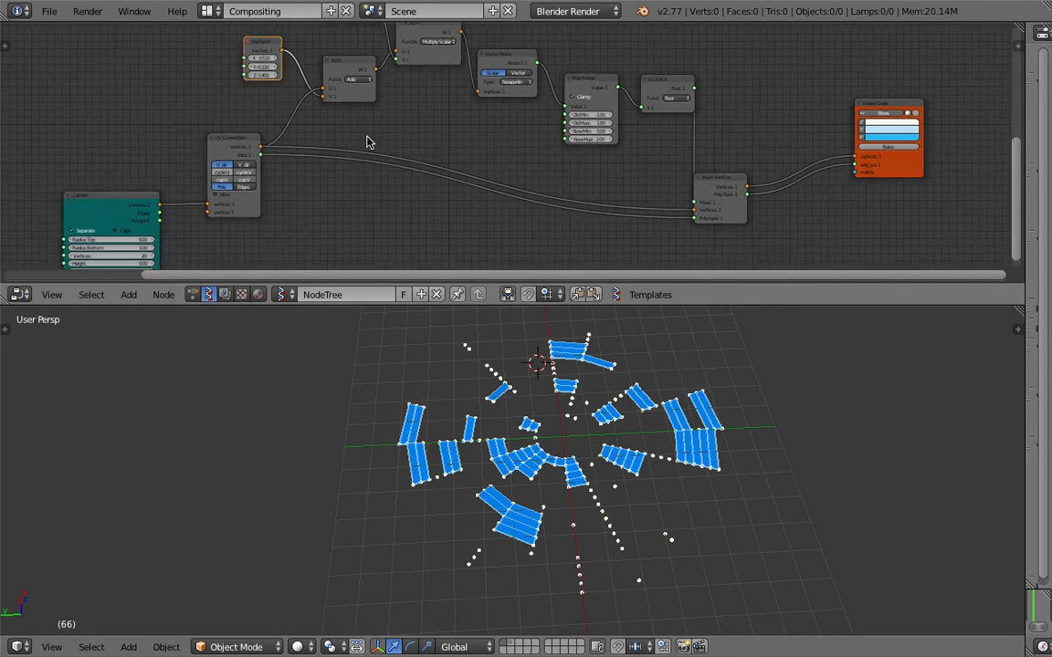
middle_click_drag(589, 315, 605, 370)
middle_click_drag(578, 442, 554, 500)
mouse_move(561, 431)
middle_mouse_down()
mouse_move(525, 429)
mouse_move(601, 432)
mouse_move(542, 439)
middle_mouse_up()
scroll(541, 439, "up", 2)
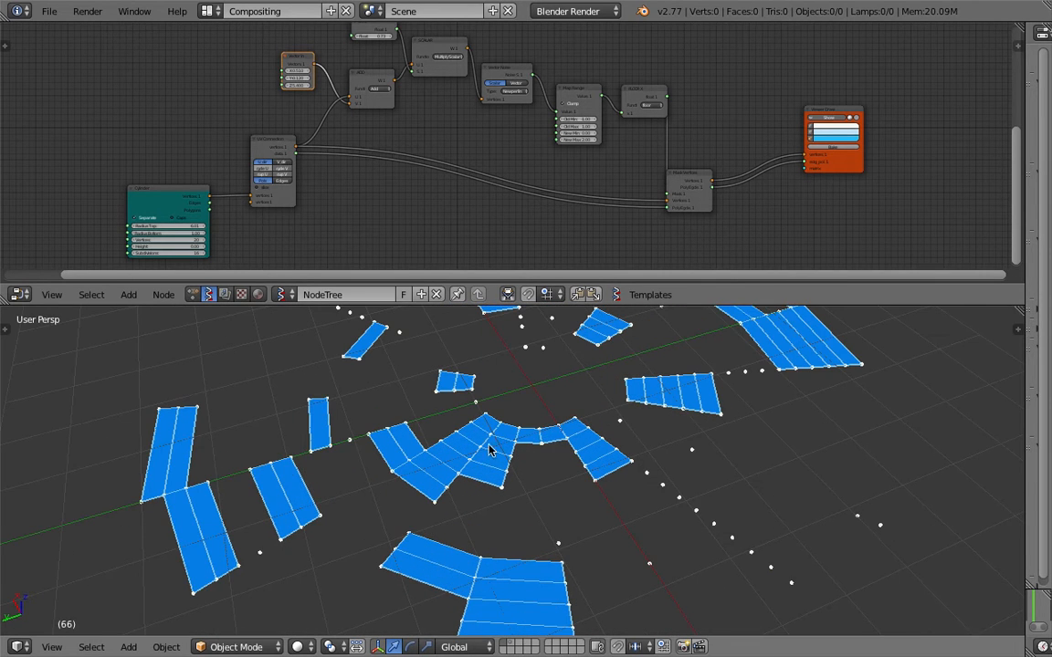
scroll(569, 461, "up", 1)
scroll(293, 145, "up", 4)
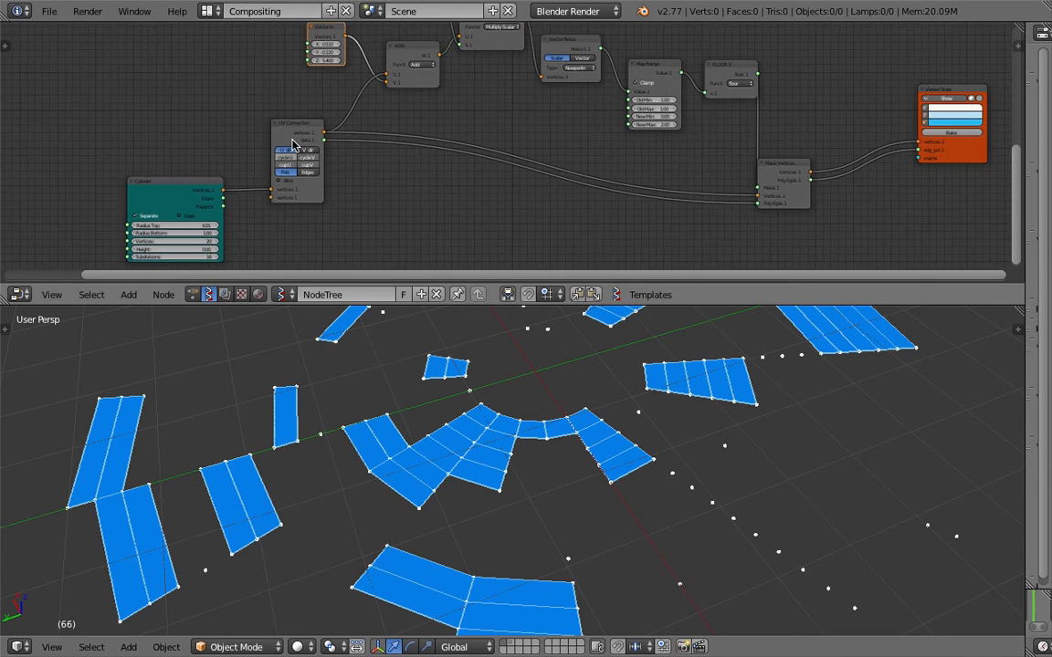
Reposition the Cylinder and UV Connection nodes, and try the cylinder's Separate and Caps options, ending with Separate on and Caps off
key("ctrl+s")
left_click(298, 122)
left_click_drag(132, 176, 146, 152)
left_click_drag(229, 101, 225, 87)
middle_click_drag(225, 88, 228, 111)
scroll(256, 157, "up", 1)
left_click(199, 186)
left_click(200, 186)
middle_click_drag(195, 129, 220, 89)
scroll(219, 89, "down", 1)
left_click(179, 165)
left_click(180, 164)
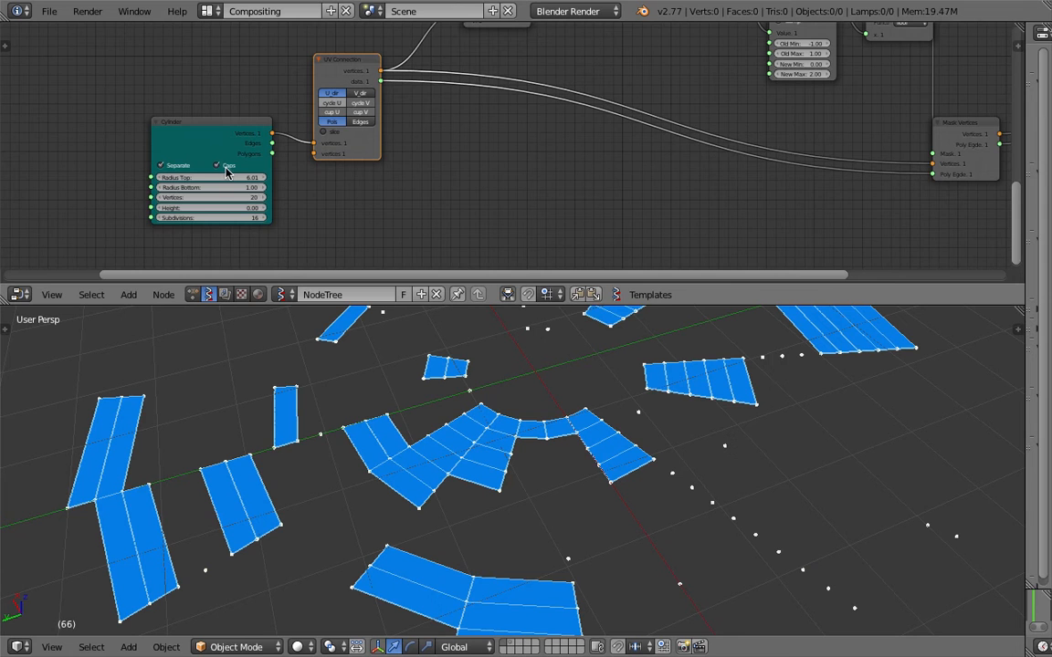
left_click(226, 167)
Set the Cylinder node to Radius Top 4.84, Radius Bottom 0.70, Vertices 33, Height 0 and Subdivisions 12
scroll(230, 174, "up", 1)
left_click_drag(216, 183, 159, 231)
left_click(199, 218)
type("0")
key("Return")
scroll(605, 456, "down", 6)
middle_click_drag(605, 456, 583, 493)
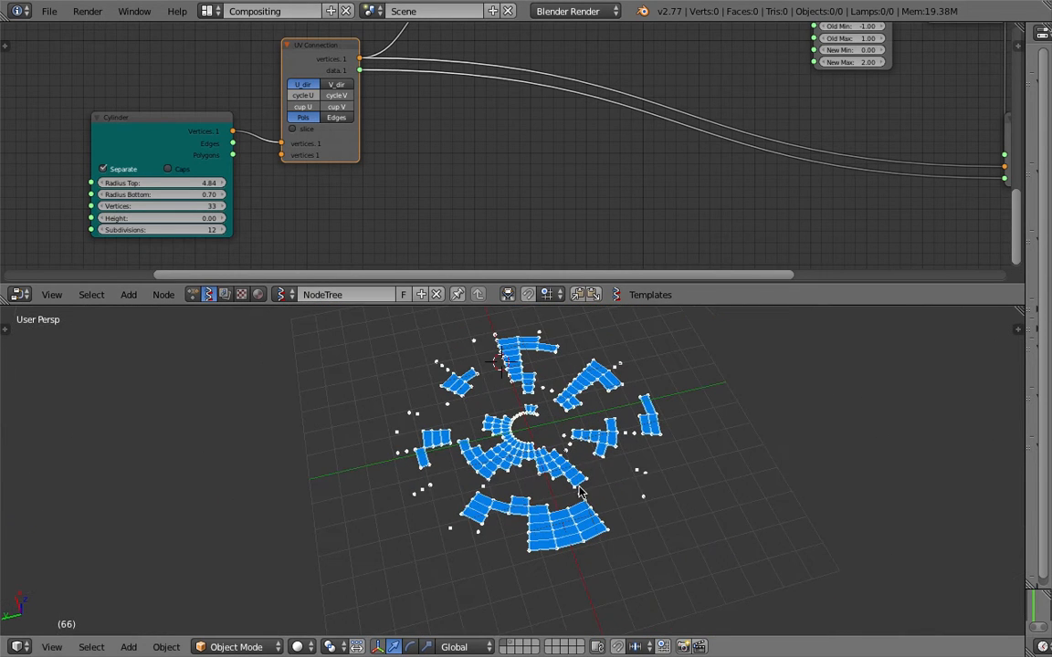
Shift the noise offset by setting the Vector in node to X 1.260, Y 2.940, Z 4.500
middle_click_drag(530, 176, 457, 35)
scroll(449, 121, "up", 4)
middle_click_drag(435, 112, 419, 139)
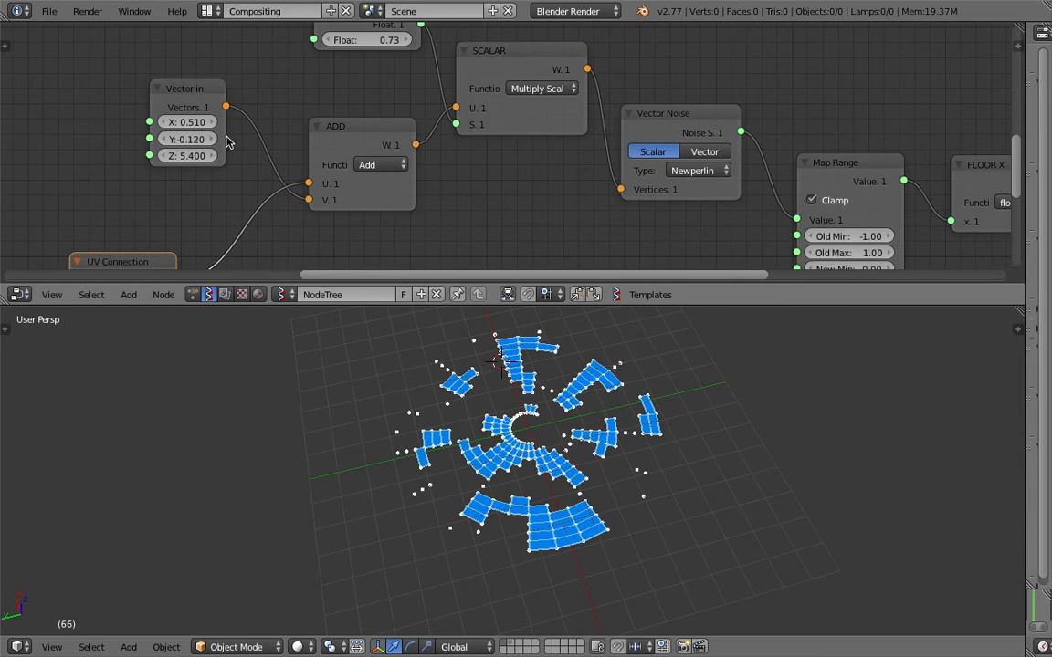
left_click_drag(186, 139, 262, 139)
left_click_drag(186, 138, 175, 139)
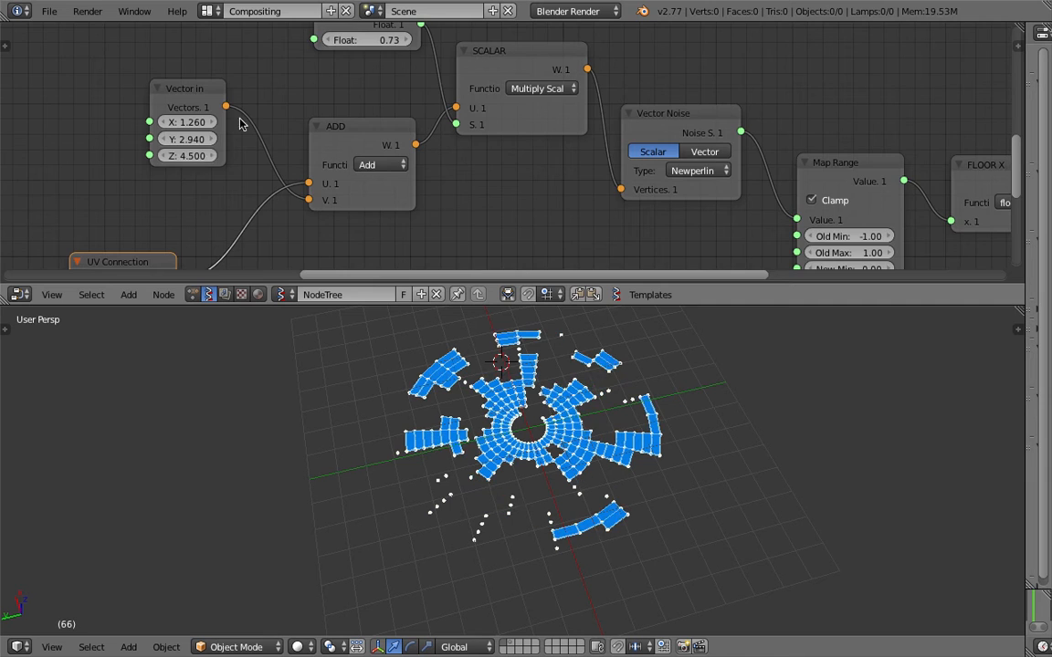
Set the Float node that scales the noise coordinates to 0.67 and reposition that node
middle_click_drag(339, 48, 291, 114)
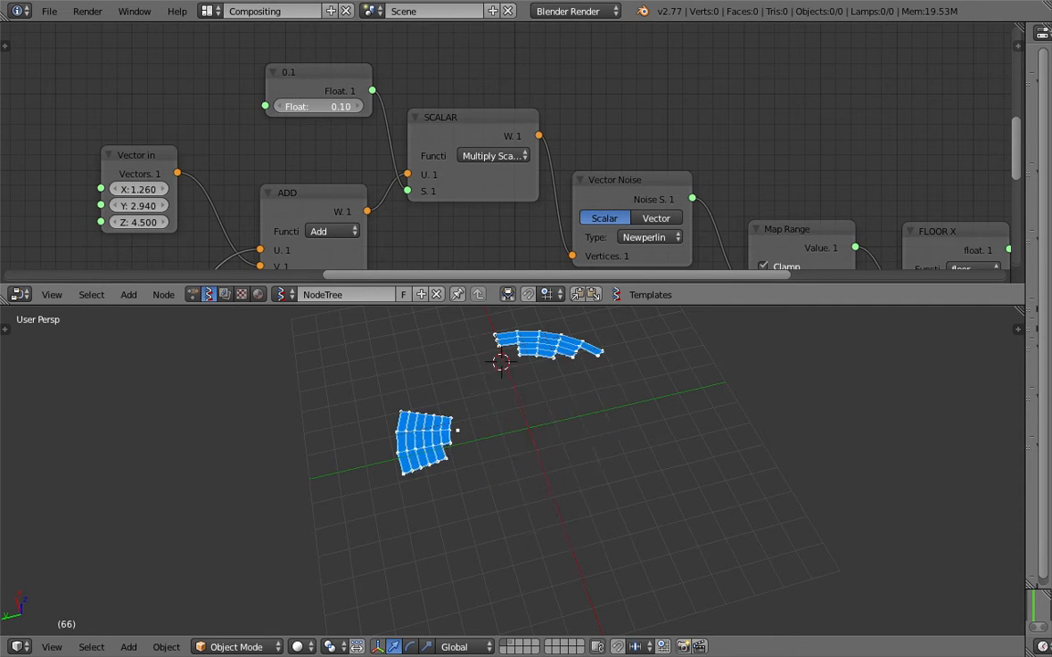
left_click_drag(333, 82, 312, 89)
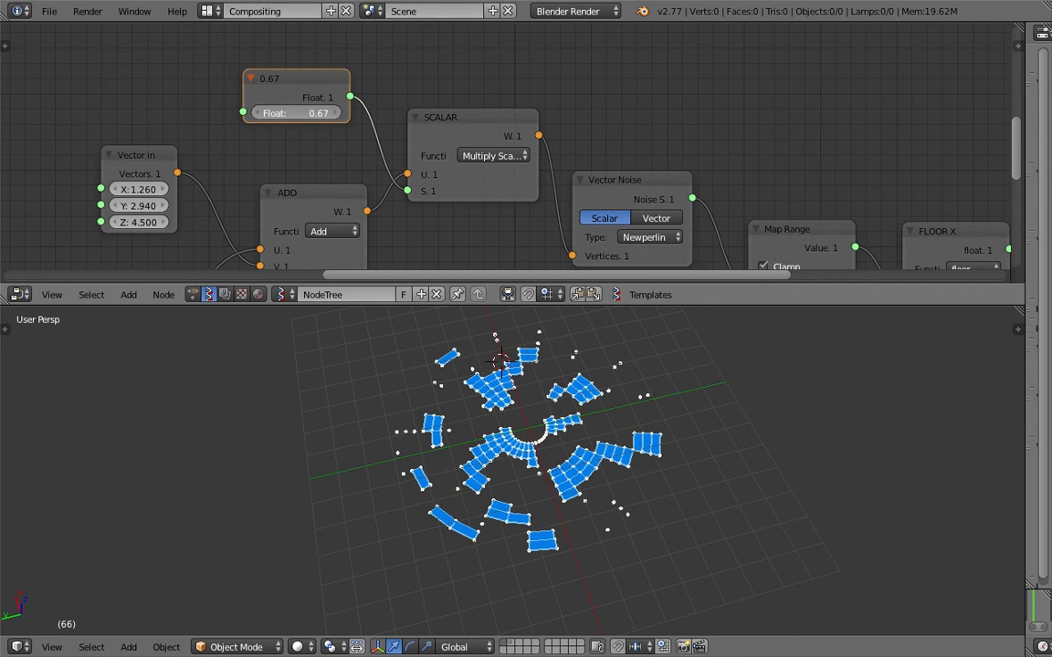
key("Home")
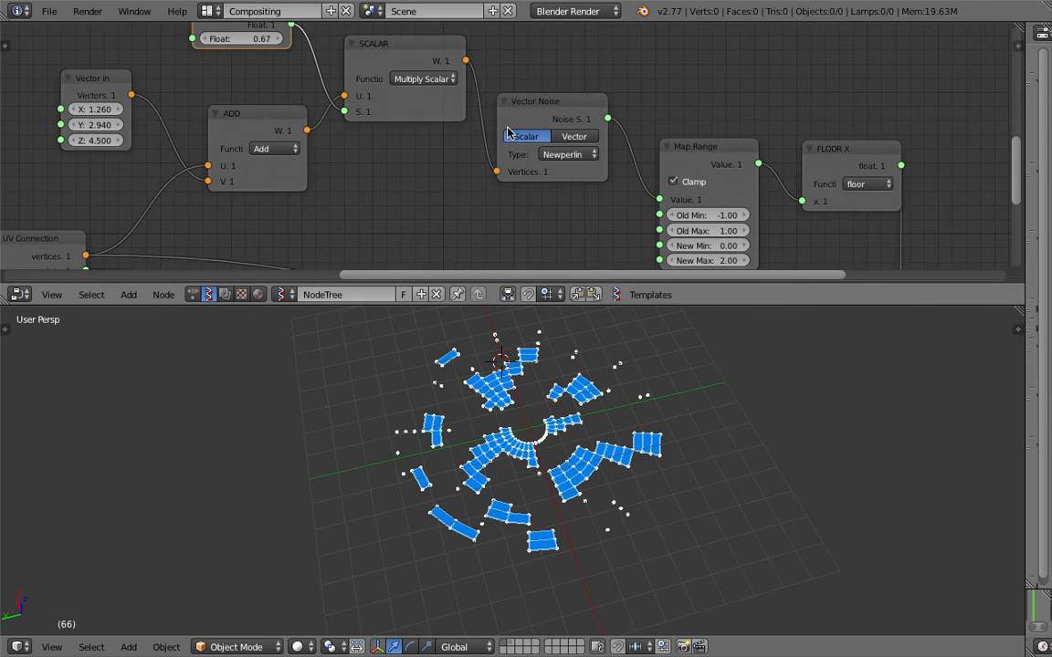
Save the current file and open the recent file list_mask_noise_003.blend
key("super+s")
left_click(473, 171)
left_click(51, 13)
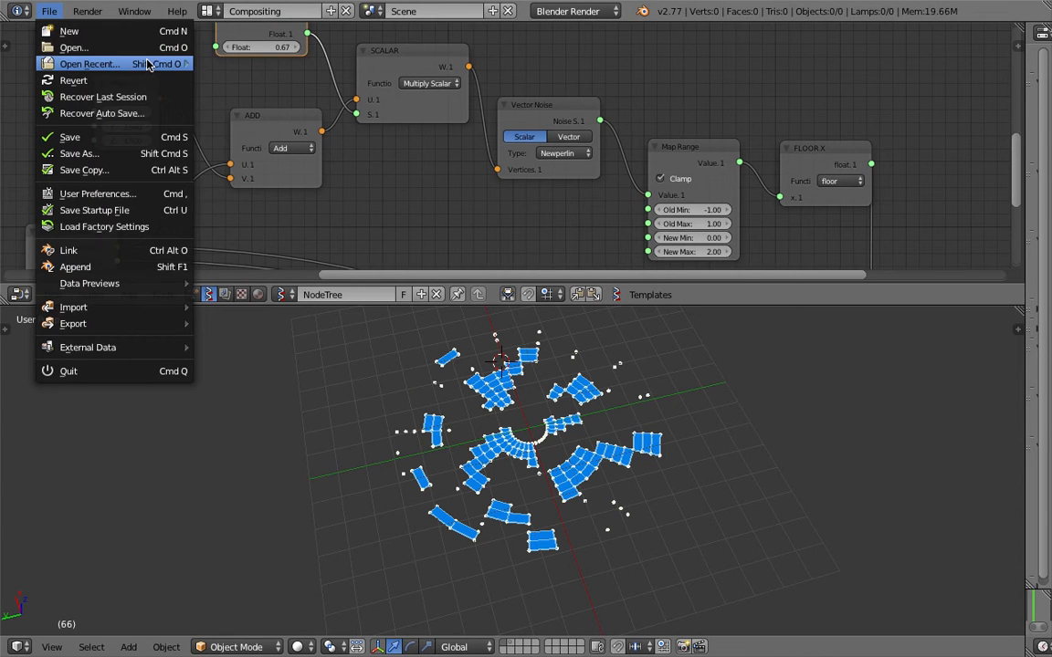
mouse_move(132, 64)
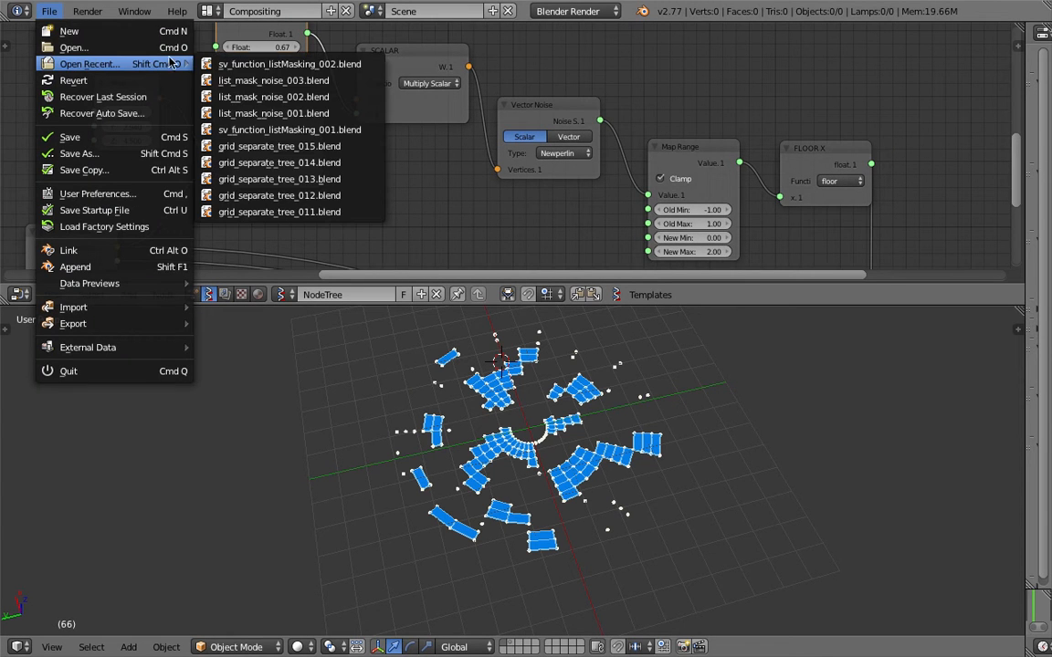
left_click(327, 82)
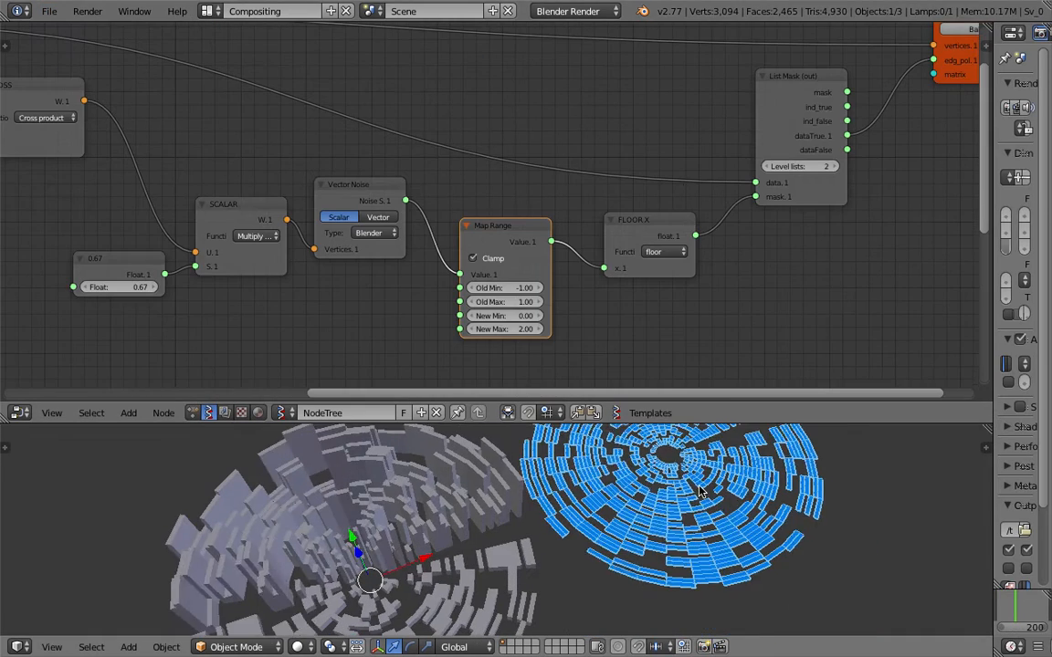
Set the Vector in node's X to 22.170 and change the Cross product node's function to Add
middle_click_drag(429, 195, 425, 309)
scroll(340, 242, "down", 1)
middle_click_drag(272, 148, 446, 164)
middle_click_drag(288, 195, 454, 179)
scroll(364, 182, "up", 1)
scroll(356, 183, "up", 1)
middle_click_drag(298, 214, 365, 181)
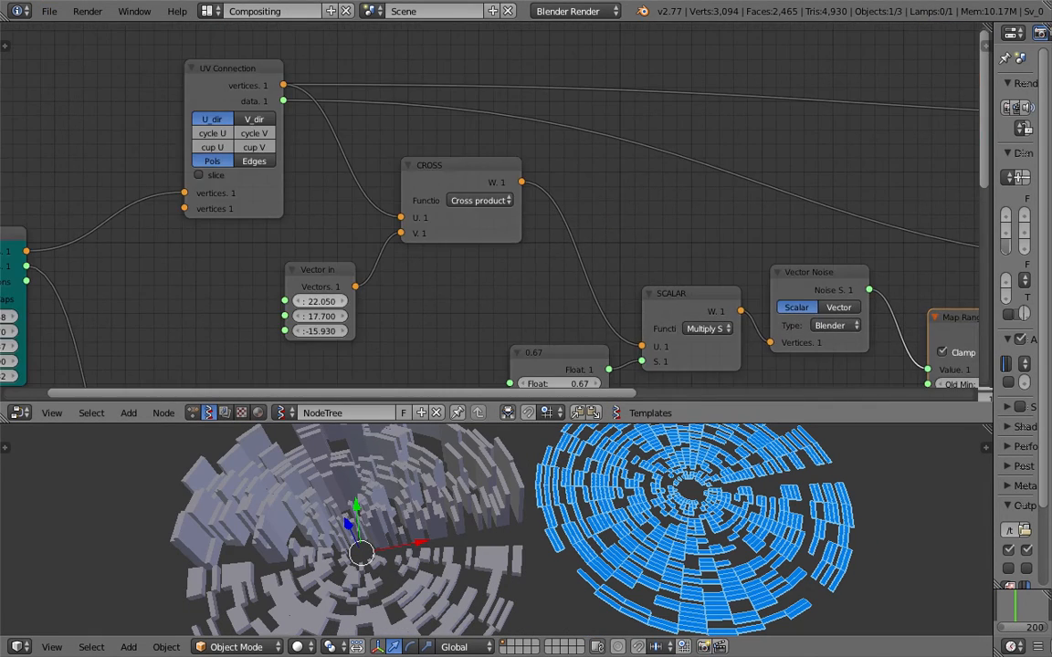
left_click(481, 199)
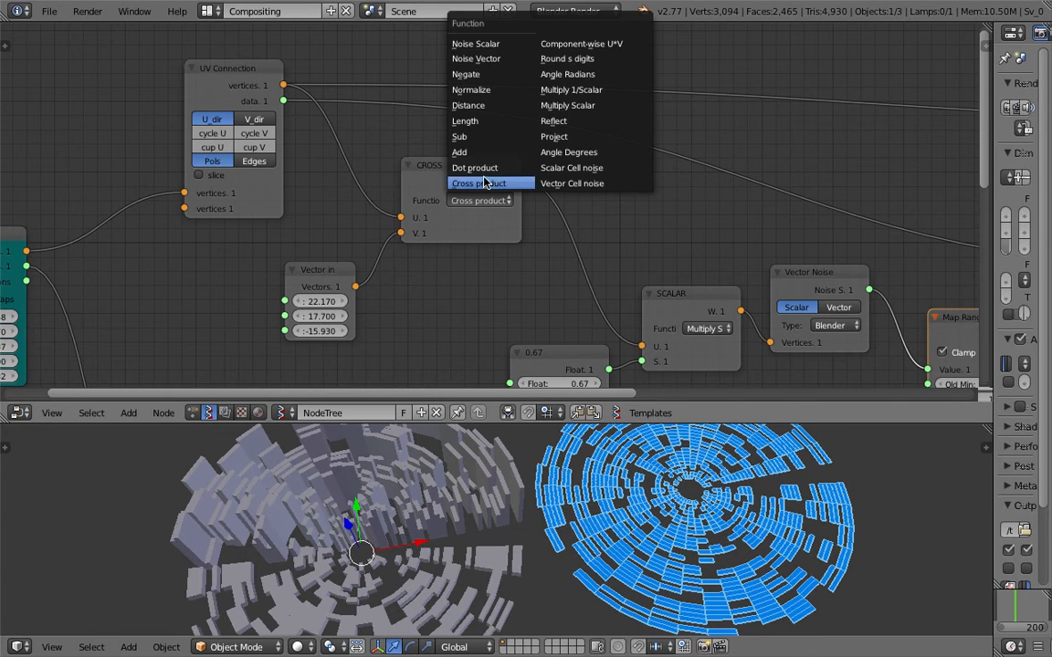
left_click(487, 156)
Set the Float node feeding the Multiply Scalar node to -0.05
middle_click_drag(247, 168, 330, 166)
scroll(271, 134, "down", 3)
middle_click_drag(587, 230, 355, 224)
left_click_drag(344, 282, 301, 282)
scroll(375, 169, "up", 2)
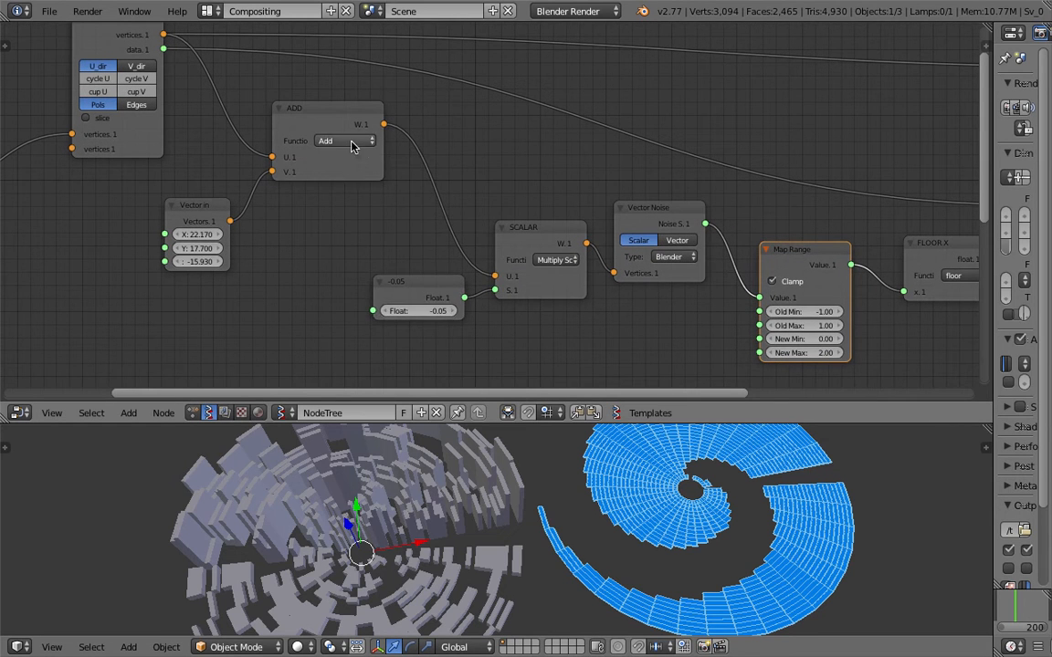
Change the Add vector node's function to Cross product and set the scaling Float to -0.44
left_click(353, 143)
left_click(342, 156)
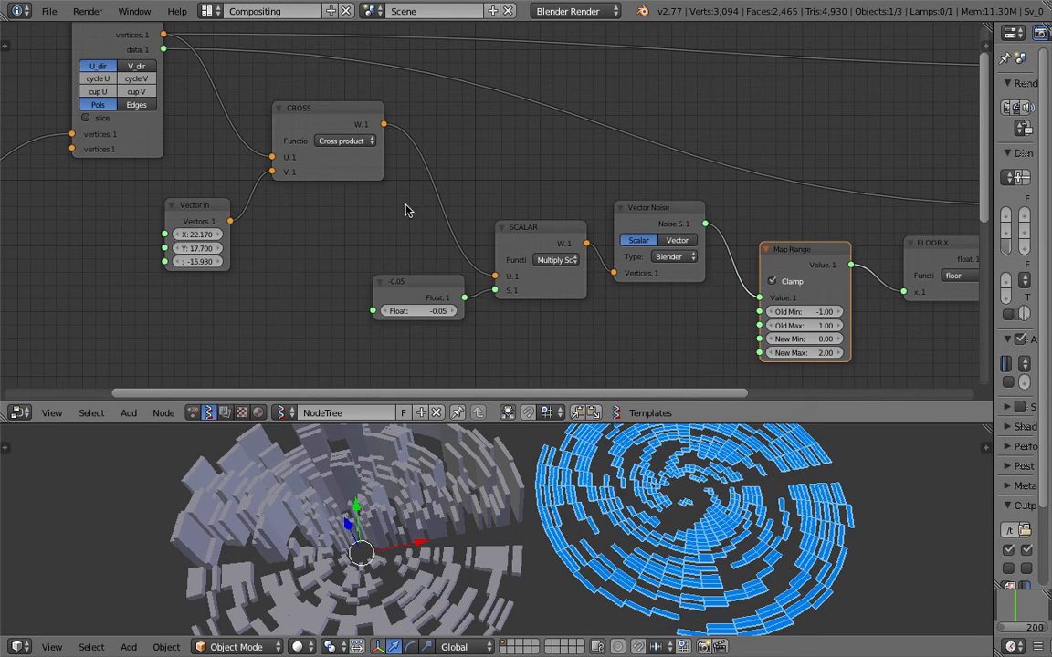
left_click_drag(466, 313, 351, 313)
Turn the vertex display of the Viewer Draw node on, view the disc, and switch it off again
scroll(719, 178, "down", 1)
middle_click_drag(719, 178, 297, 233)
left_click(712, 102)
left_click(712, 102)
left_click(713, 102)
middle_click_drag(758, 529, 717, 498)
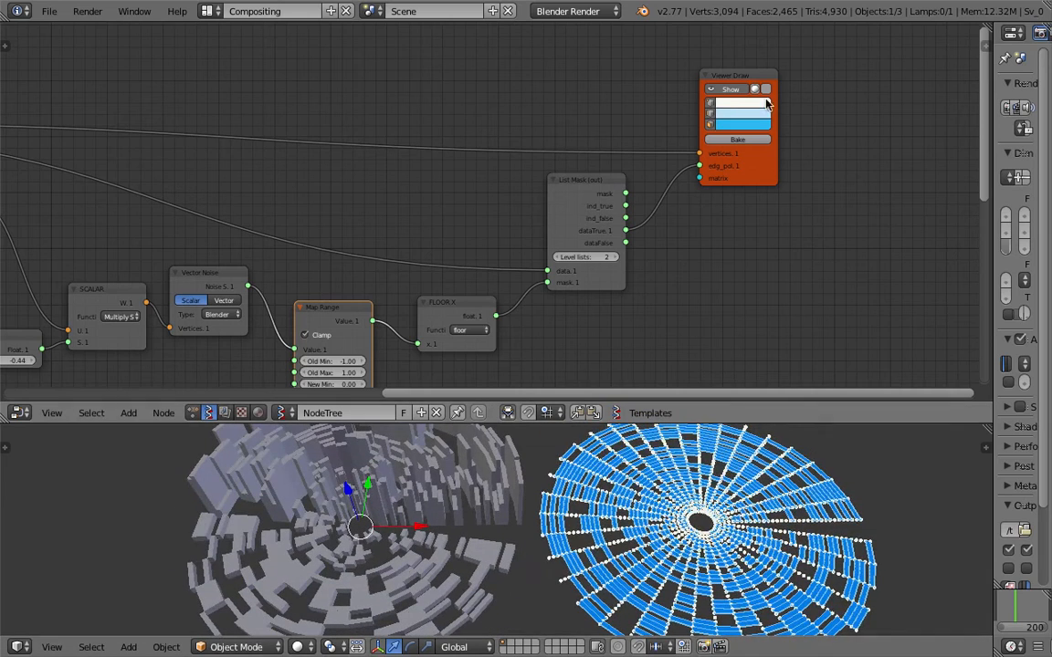
left_click(708, 100)
Try Level lists values 1 and 3 on the List Mask (out) node, returning it to 2
scroll(606, 119, "down", 1)
middle_click_drag(603, 119, 635, 79)
left_click(589, 215)
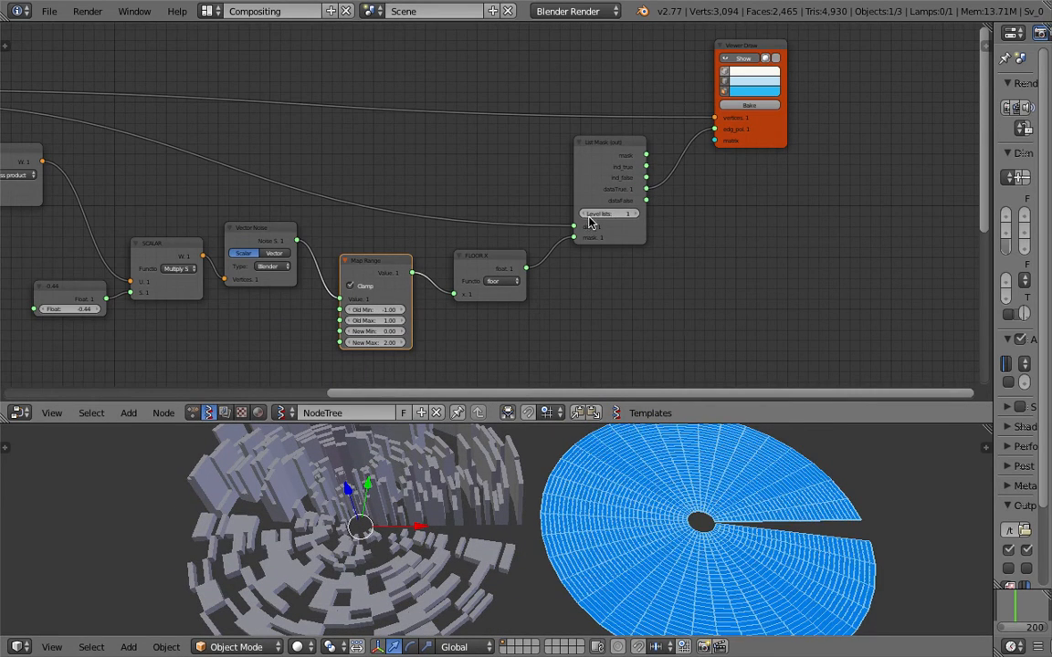
left_click(620, 215)
left_click(638, 214)
left_click(585, 214)
Reposition the List Mask and Floor nodes and set the scaling Float to -0.47
left_click_drag(613, 146, 623, 159)
middle_click_drag(553, 179, 596, 121)
scroll(552, 224, "up", 3)
left_click_drag(529, 200, 524, 223)
middle_click_drag(236, 233, 345, 229)
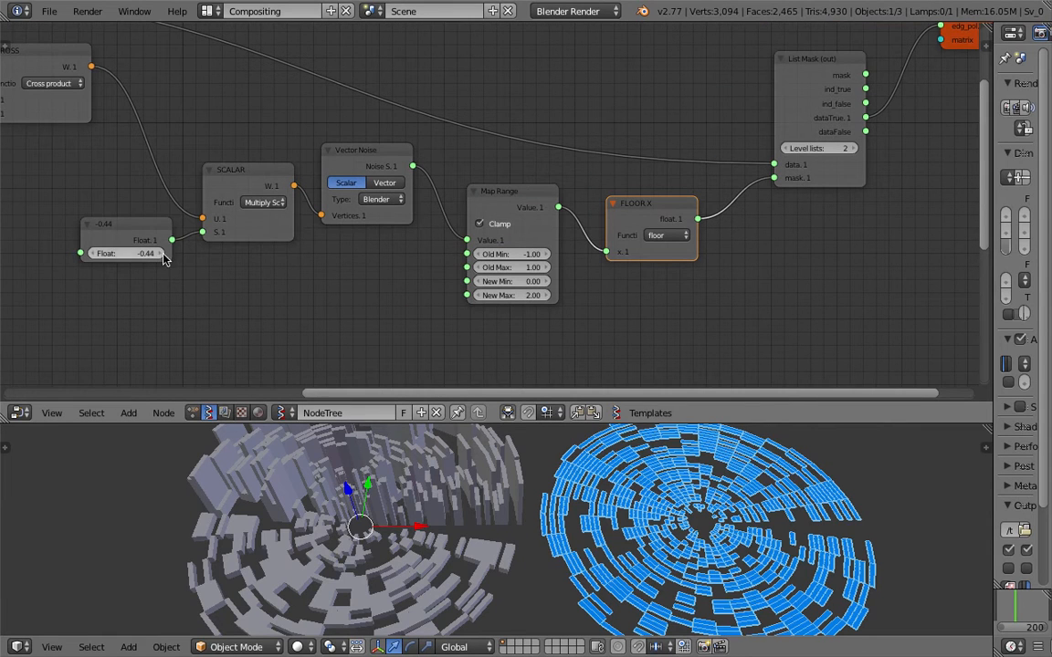
left_click_drag(128, 254, 124, 254)
middle_click_drag(205, 284, 368, 259)
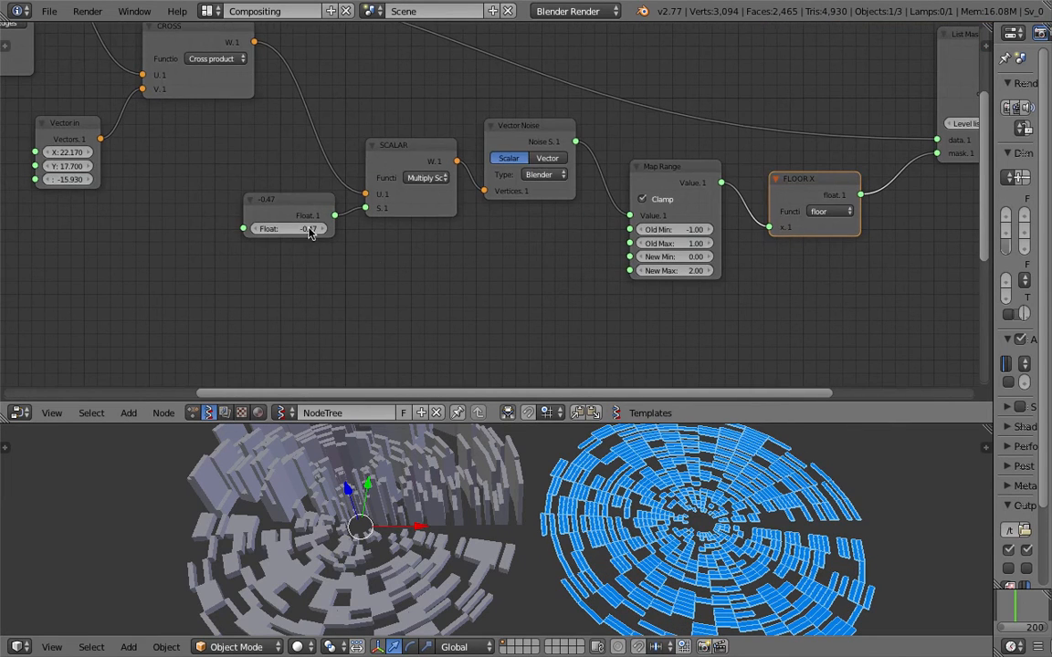
Try to open grid_separate_tree_015.blend from the recent files
left_click(49, 11)
mouse_move(137, 64)
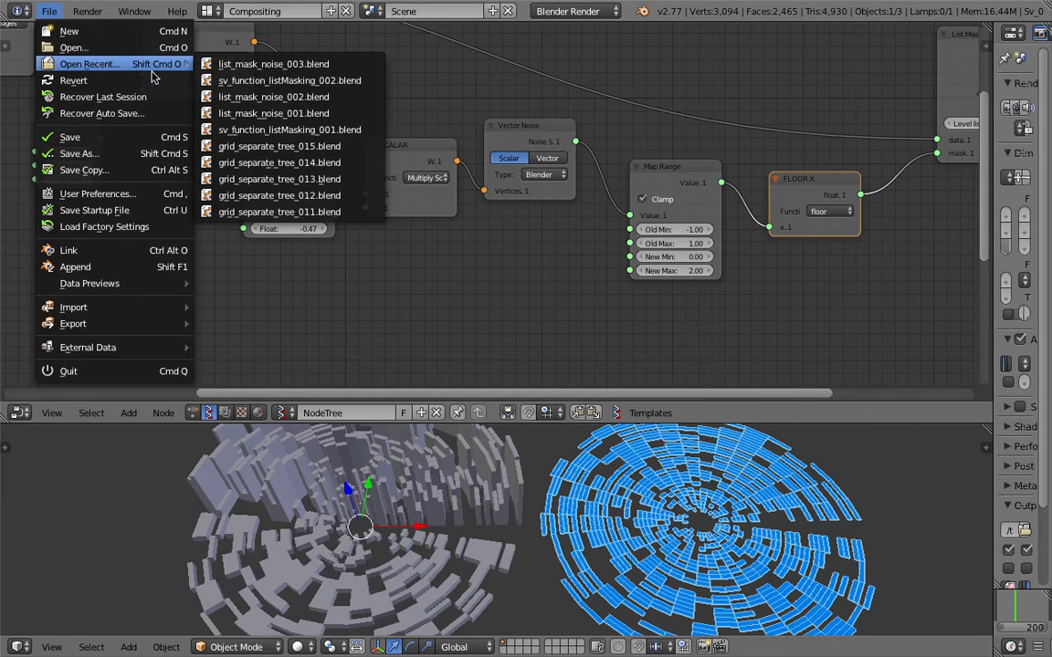
left_click(51, 12)
mouse_move(91, 64)
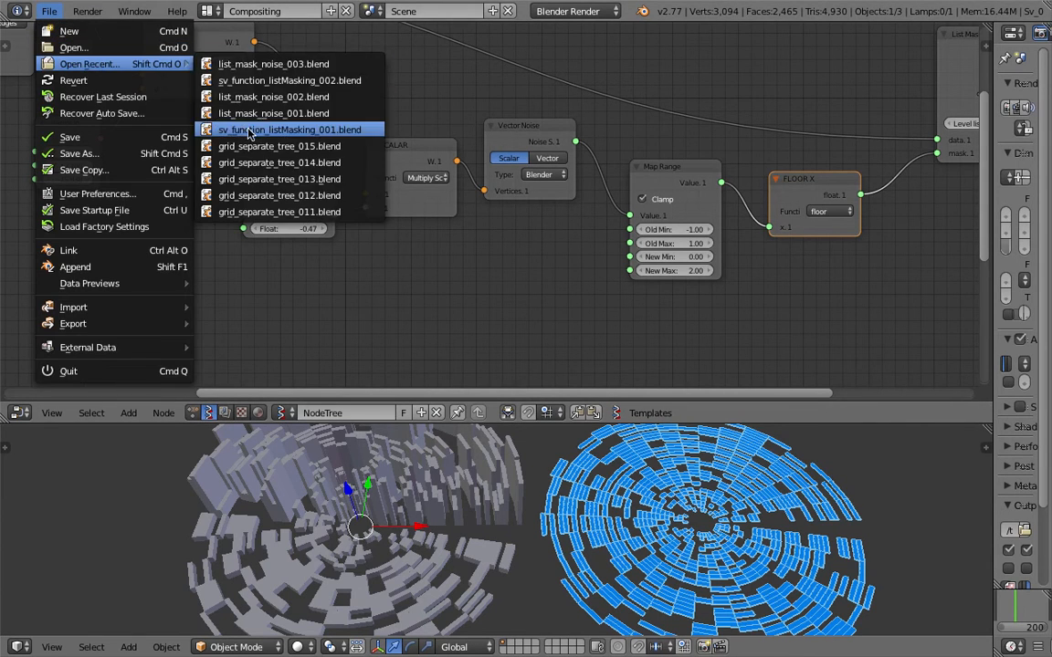
left_click(272, 146)
middle_click_drag(665, 451, 556, 458)
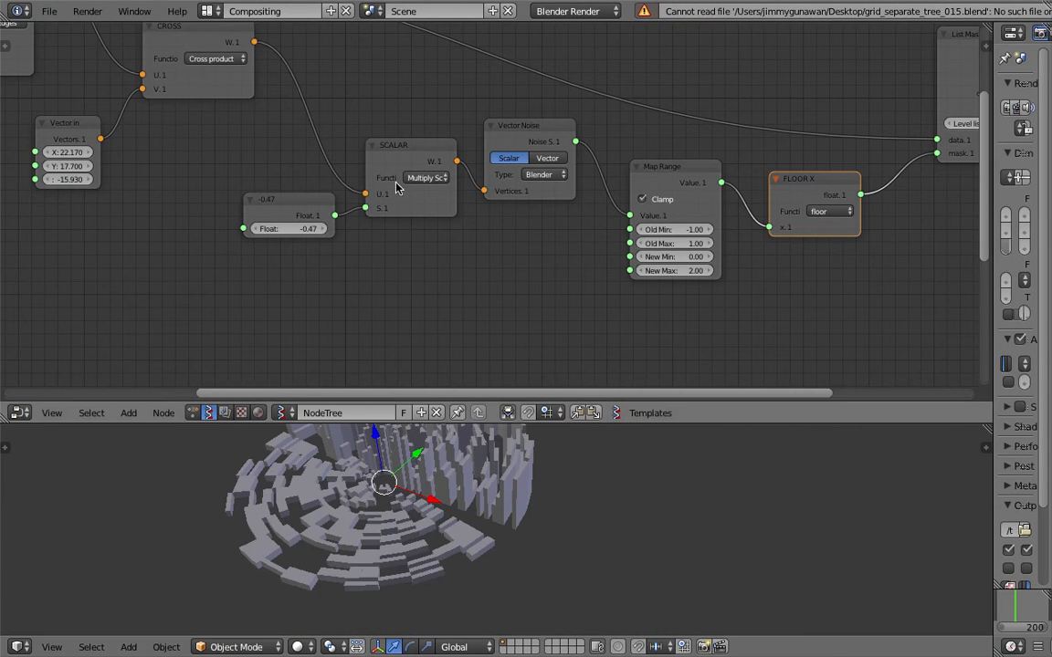
Open grid_separate_tree_015.blend from the BLENDER20160930 folder on the Desktop
left_click(50, 12)
left_click(54, 43)
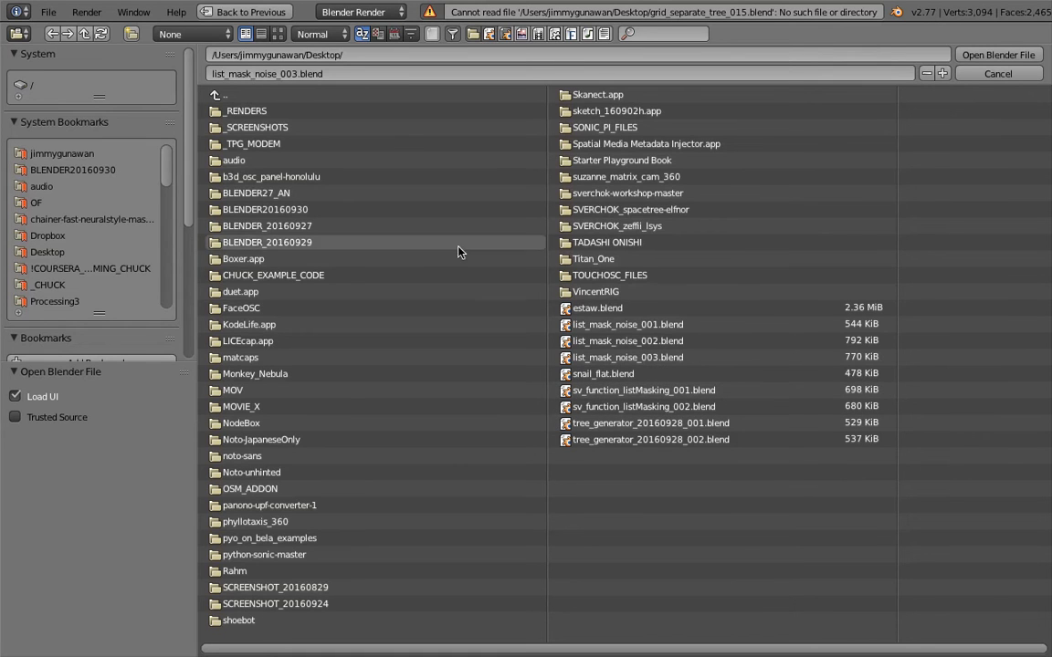
left_click(315, 214)
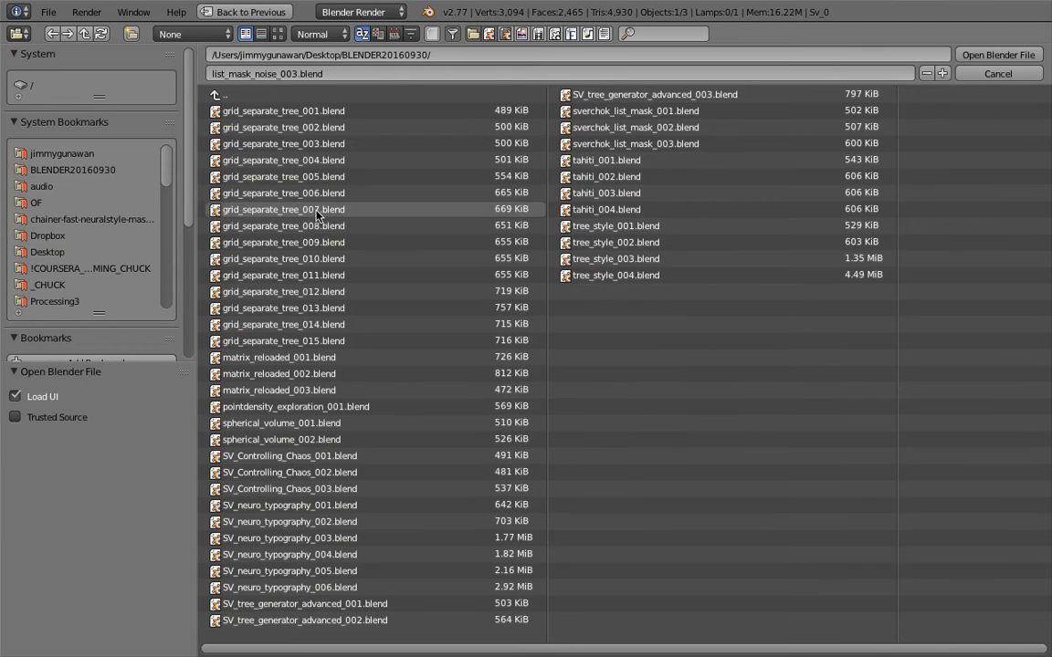
double_click(366, 341)
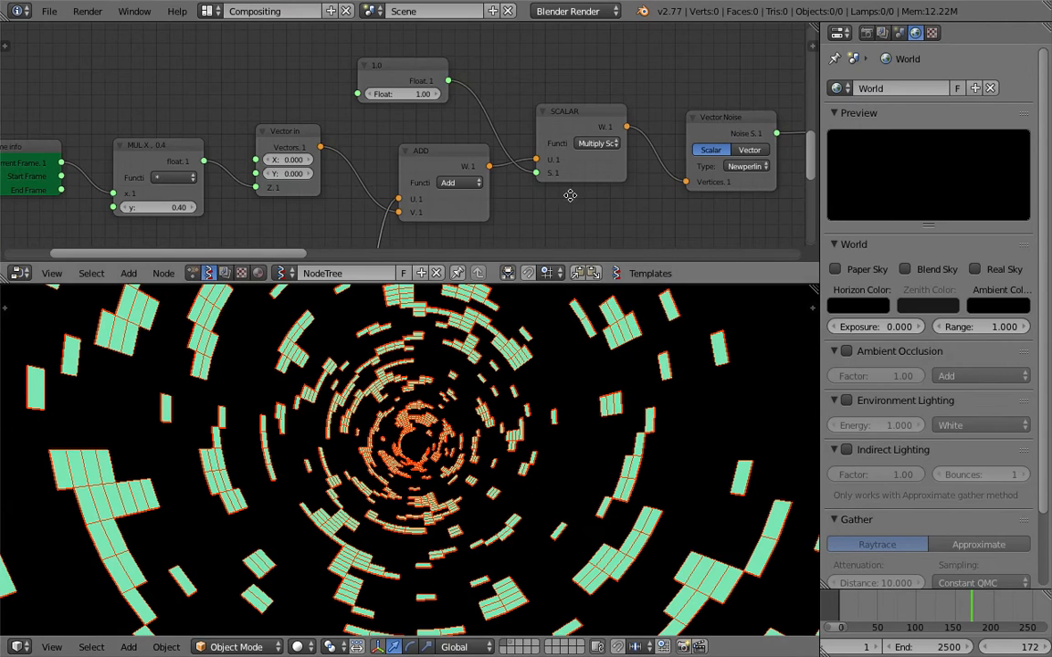
Examine the node tree from the noise and Mask Vertices nodes back to the Cylinder generator
middle_click_drag(570, 195, 358, 143)
middle_click_drag(508, 173, 359, 197)
mouse_move(544, 195)
middle_mouse_down()
mouse_move(469, 194)
mouse_move(430, 103)
middle_mouse_up()
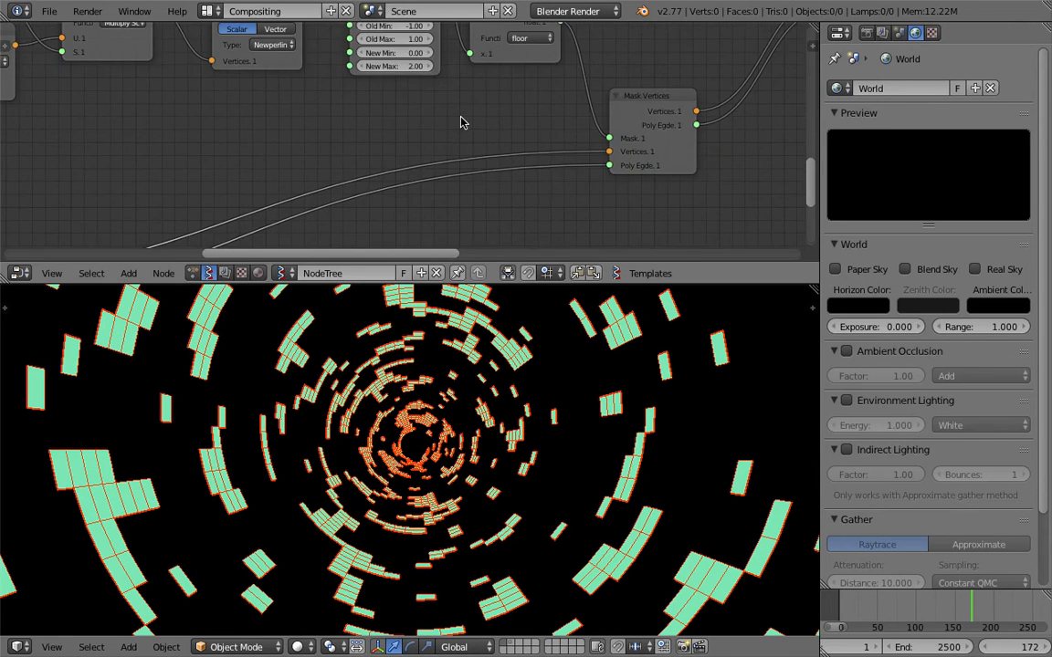
scroll(411, 135, "down", 3)
middle_click_drag(386, 147, 367, 151)
left_click_drag(589, 107, 594, 94)
scroll(584, 98, "down", 1)
middle_click_drag(532, 118, 744, 68)
middle_click_drag(409, 155, 441, 123)
left_click_drag(292, 133, 310, 108)
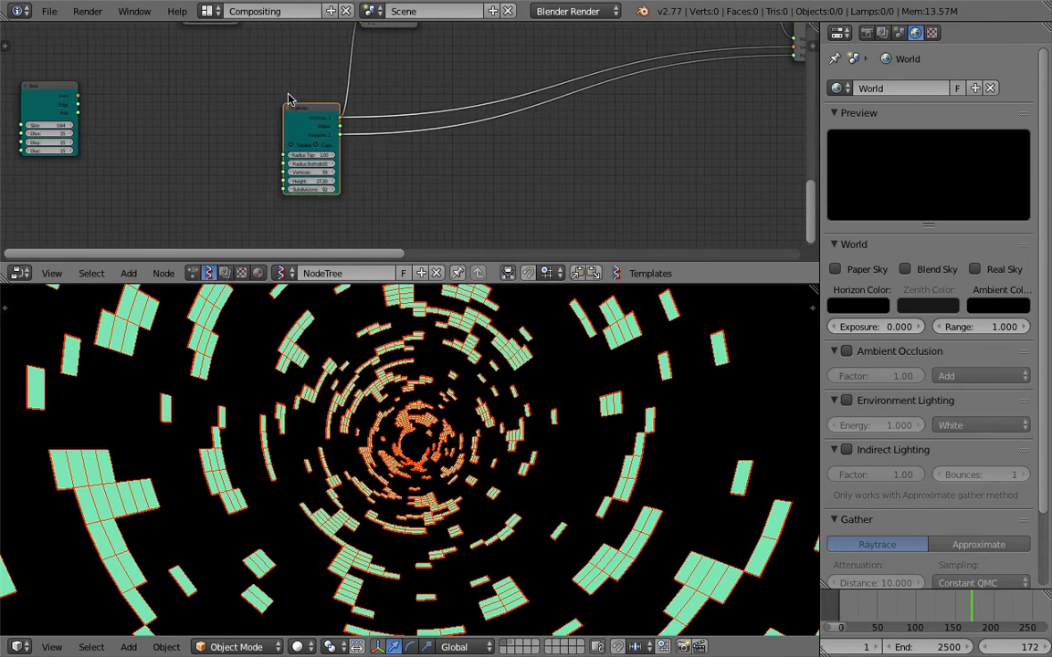
middle_click_drag(288, 94, 318, 93)
Scrub the timeline to frame 114 to view how the masked tunnel animates
left_click(51, 16)
middle_click_drag(672, 462, 672, 484)
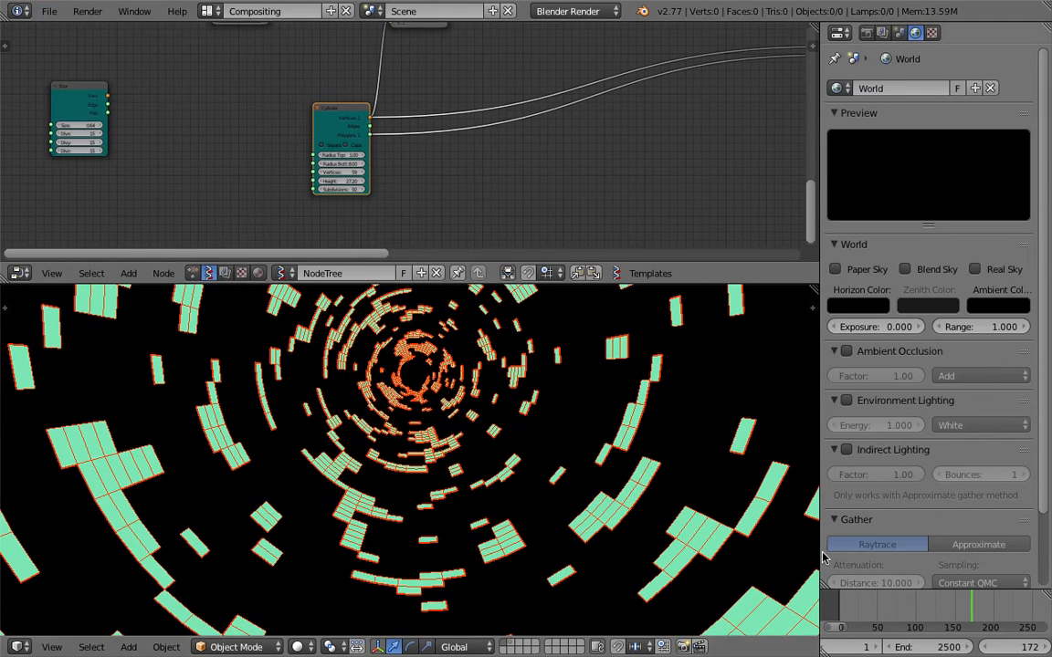
left_click_drag(858, 599, 928, 606)
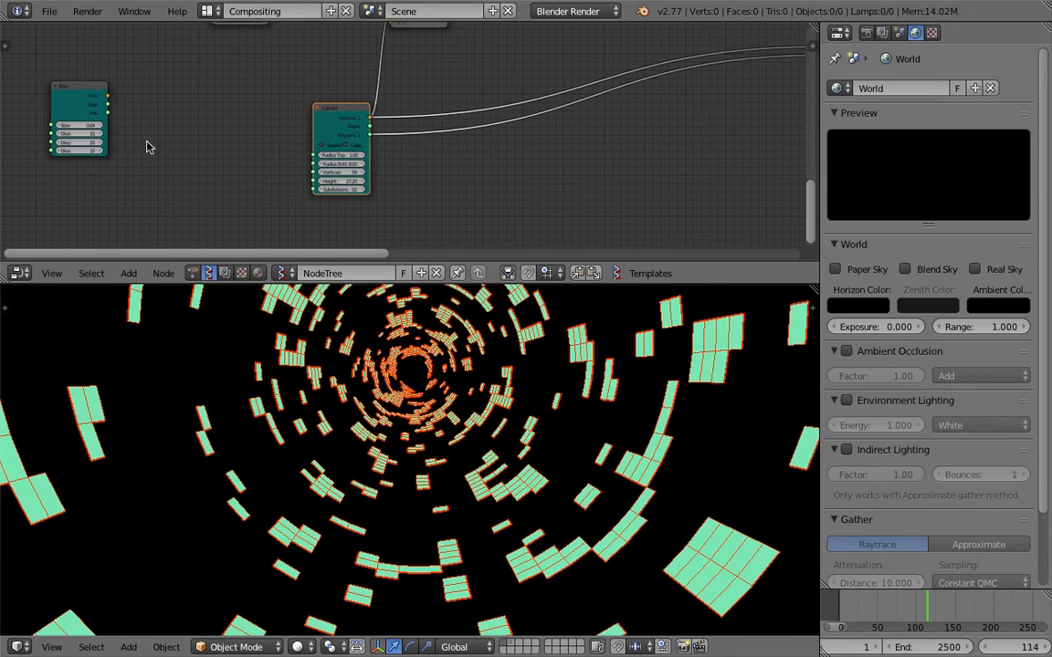
Open grid_separate_tree_011.blend from the BLENDER20160930 folder
left_click(50, 11)
left_click(57, 43)
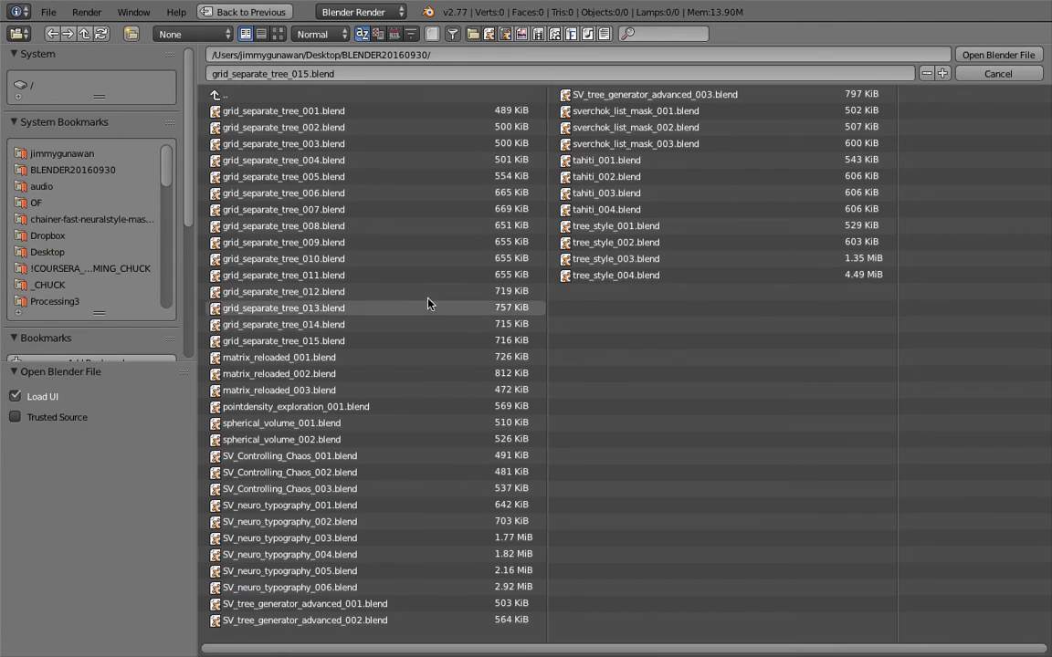
double_click(402, 277)
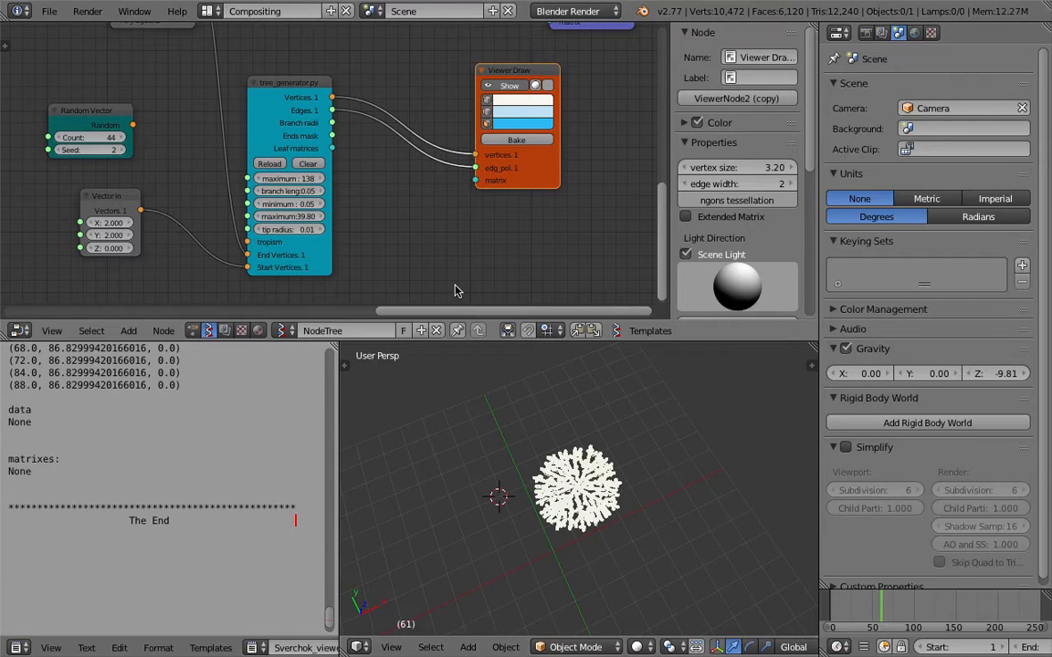
Inspect the branching tree up close, move the tree_generator.py node slightly, and examine the Mask Vertices nodes feeding it
middle_click_drag(560, 467, 551, 490)
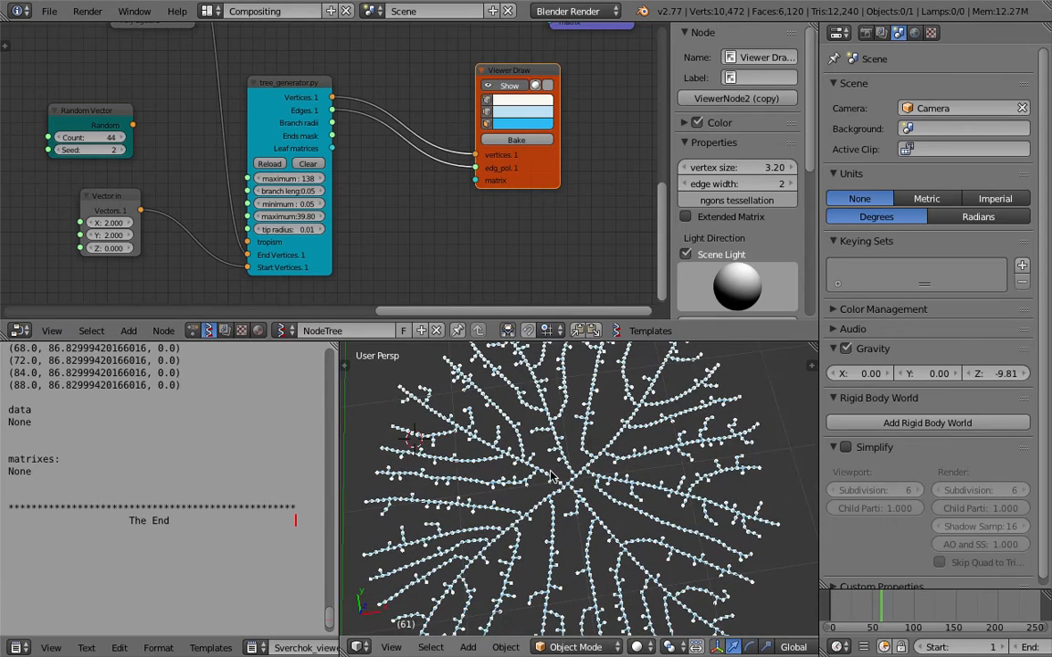
scroll(552, 484, "down", 3)
middle_click_drag(411, 197, 416, 233)
left_click_drag(292, 119, 321, 106)
mouse_move(296, 93)
middle_mouse_down()
mouse_move(310, 110)
mouse_move(309, 198)
middle_mouse_up()
scroll(289, 114, "down", 2)
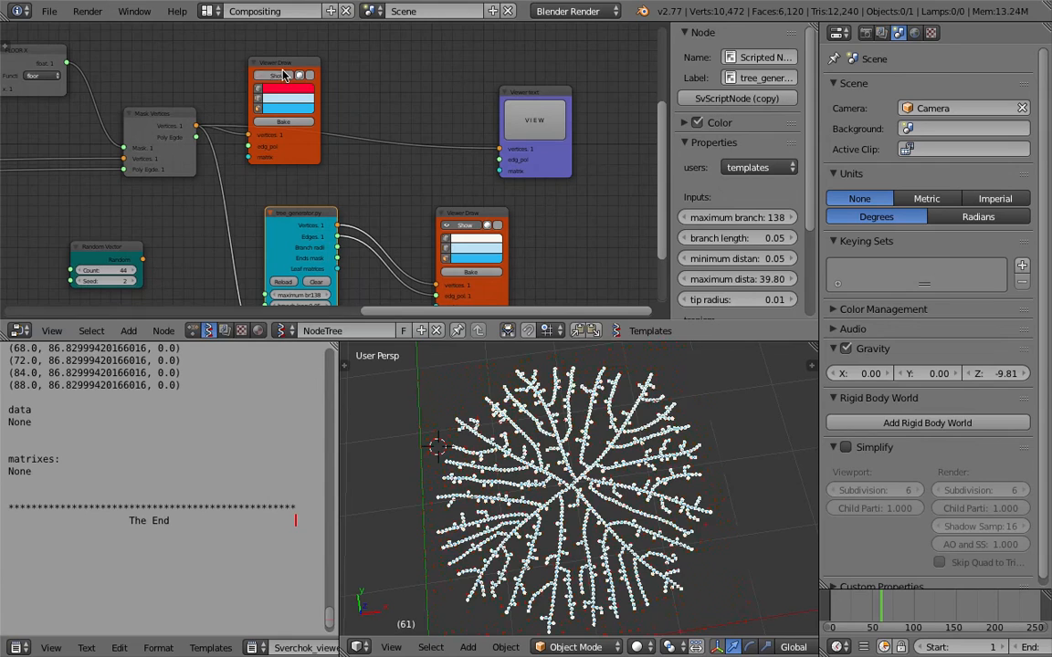
Orbit around the branching tree and nudge the Mask Vertices node that supplies its points
middle_click_drag(587, 418, 612, 526)
middle_click_drag(581, 440, 604, 431)
middle_click_drag(198, 155, 460, 145)
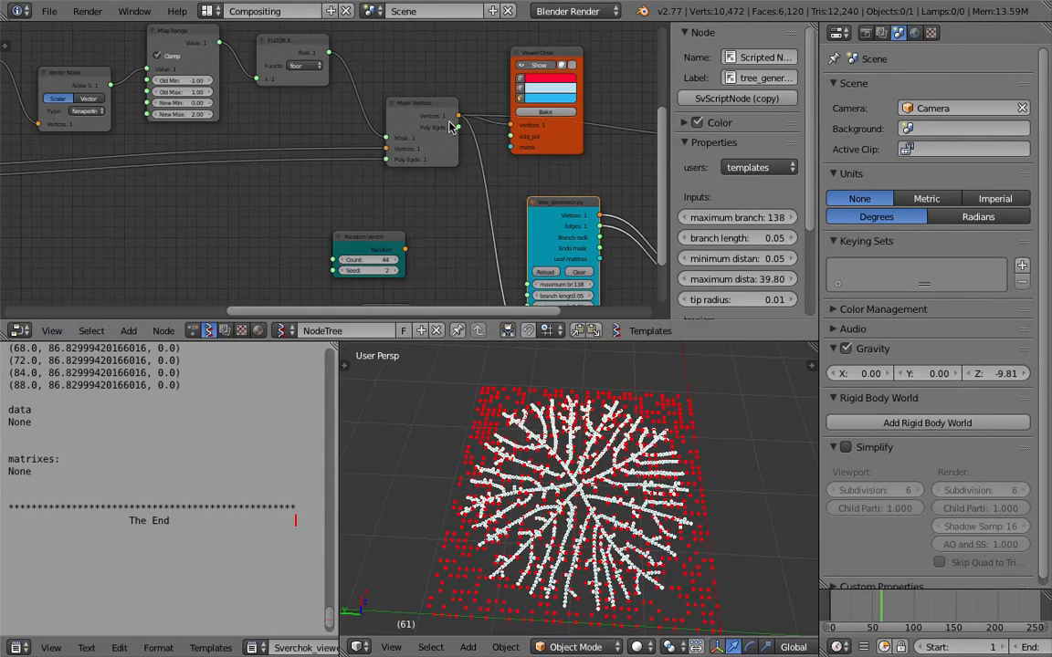
left_click_drag(429, 114, 408, 97)
middle_click_drag(411, 108, 417, 145)
left_click_drag(413, 130, 409, 141)
scroll(437, 127, "up", 5)
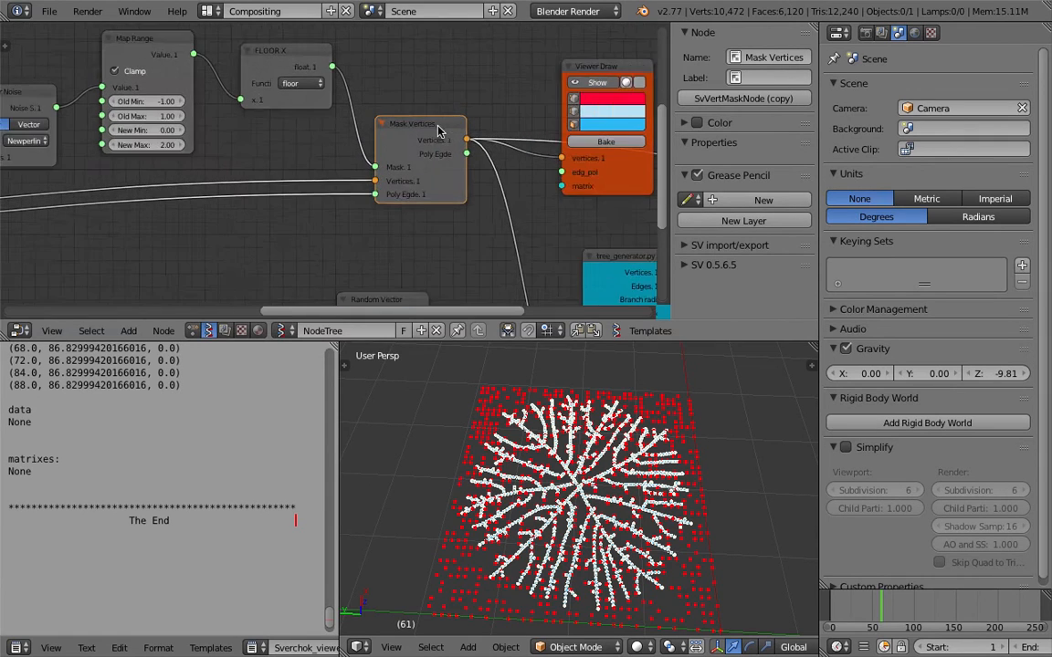
scroll(528, 235, "down", 3)
Examine the Random Vector and Vector in nodes and the start and end vertices inputs of tree_generator.py
middle_click_drag(580, 454, 599, 489)
middle_click_drag(386, 145, 407, 143)
scroll(406, 143, "down", 3)
middle_click_drag(297, 212, 329, 135)
scroll(330, 135, "up", 1)
middle_click_drag(377, 192, 329, 187)
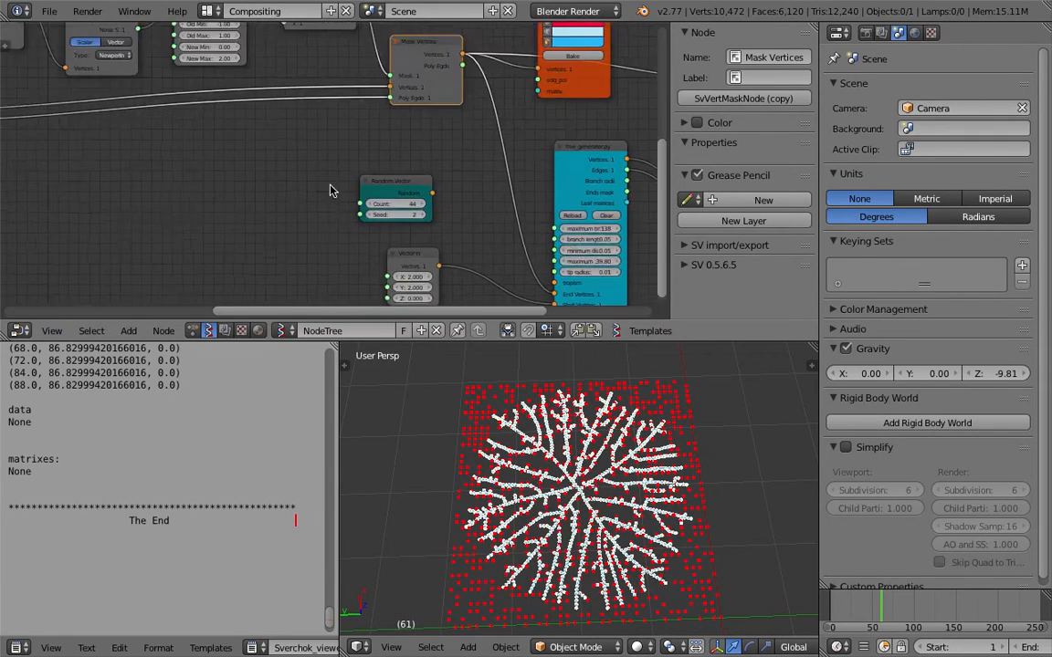
middle_click_drag(410, 249, 332, 200)
scroll(333, 202, "up", 2)
scroll(475, 411, "down", 3)
scroll(475, 411, "up", 3)
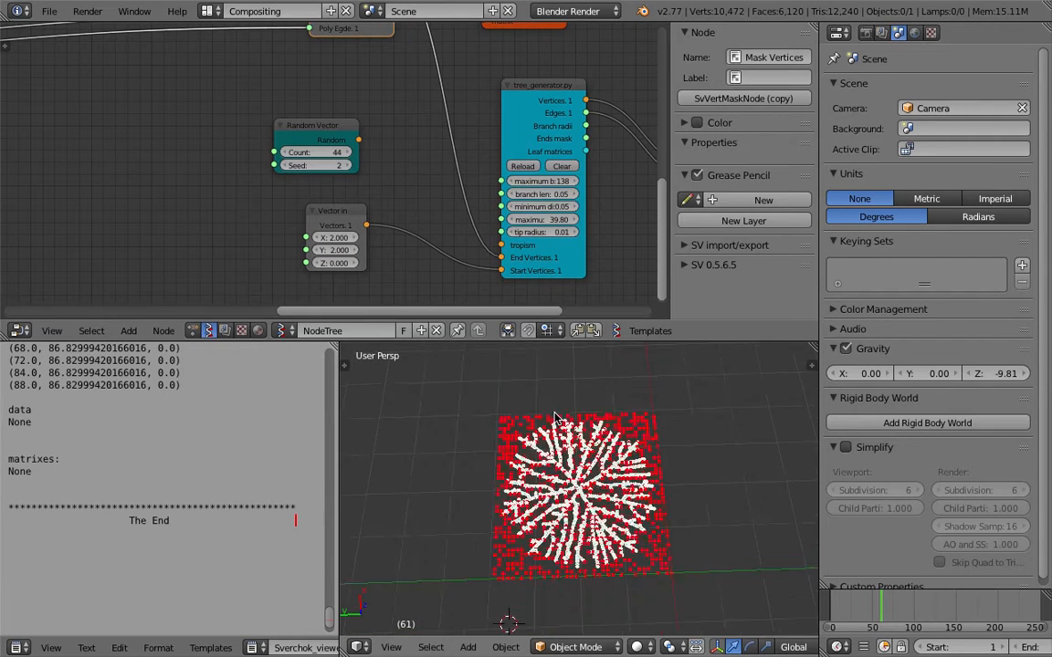
scroll(373, 202, "up", 1)
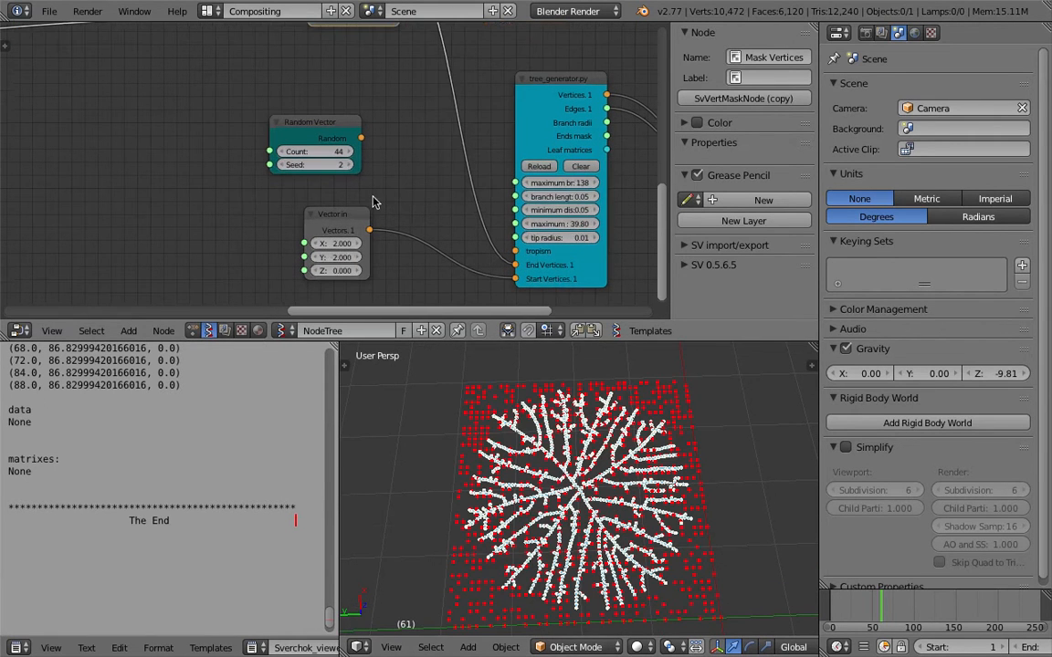
Scrub the timeline to frame 16 and back to frame 61 to view how the tree changes
left_click(844, 607)
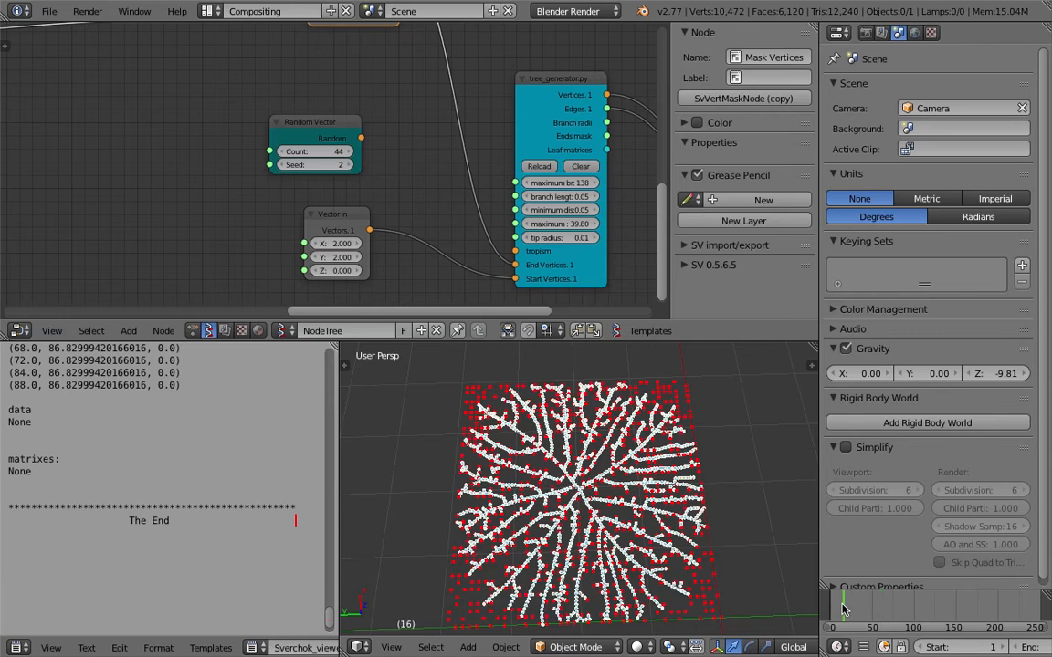
left_click_drag(869, 609, 879, 609)
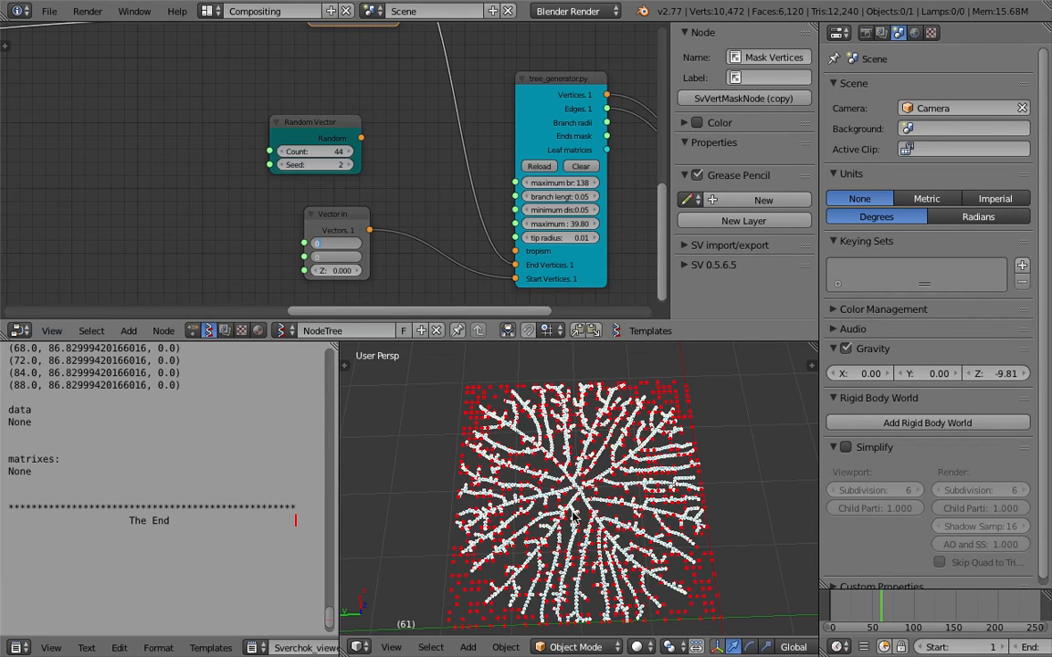
Set X and Y to 0 on the Vector in node feeding the tree's start vertices
scroll(580, 527, "down", 2)
middle_click_drag(591, 517, 570, 523)
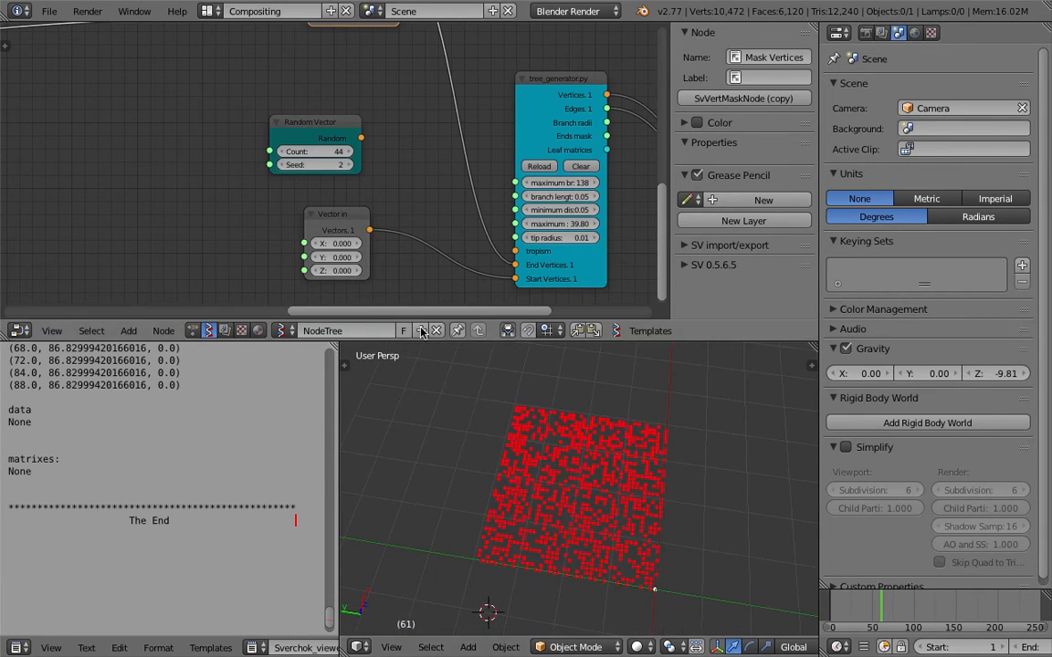
middle_click_drag(650, 519, 548, 522)
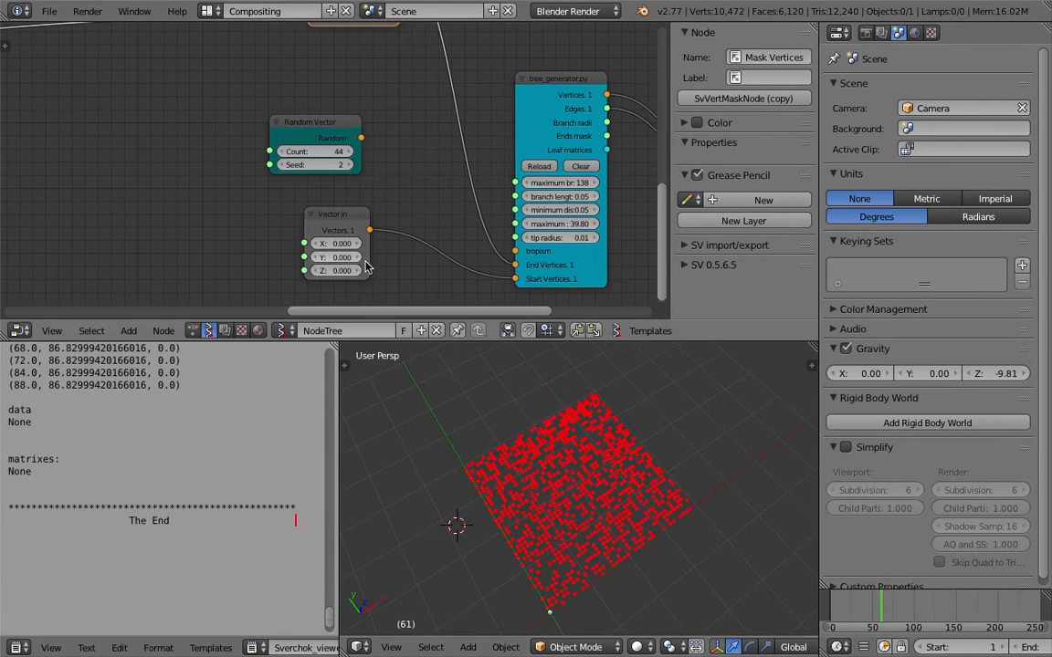
Set the start Vector in node's Y to 1.74 and enlarge the 3D view to inspect the tree
left_click_drag(341, 257, 373, 256)
scroll(587, 440, "up", 4)
scroll(587, 440, "up", 2)
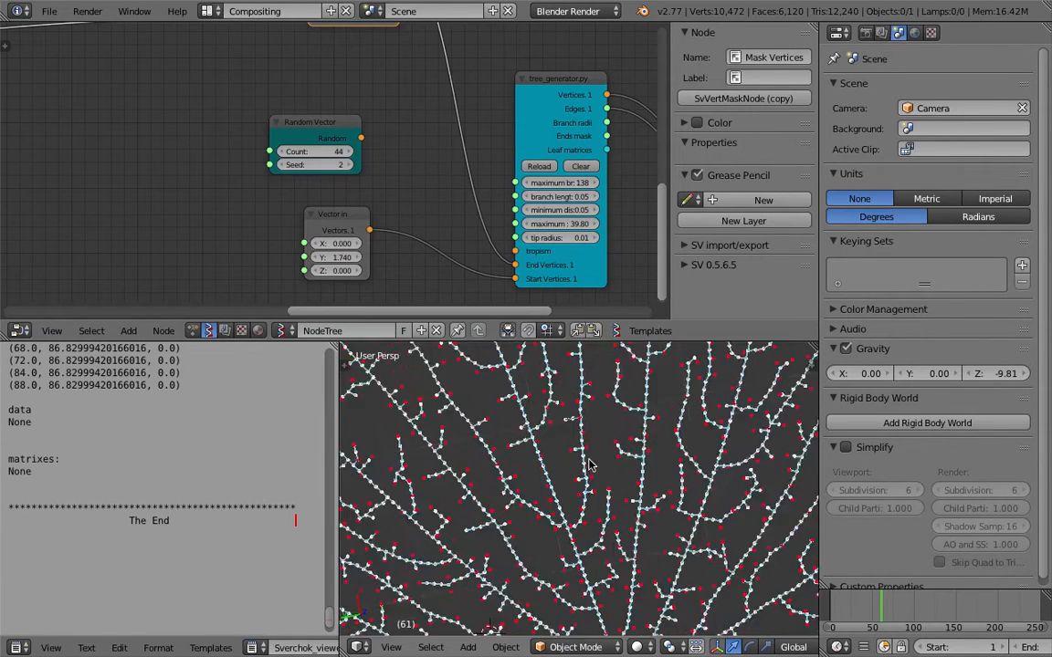
scroll(587, 440, "down", 5)
left_click_drag(594, 342, 593, 203)
scroll(512, 329, "down", 2)
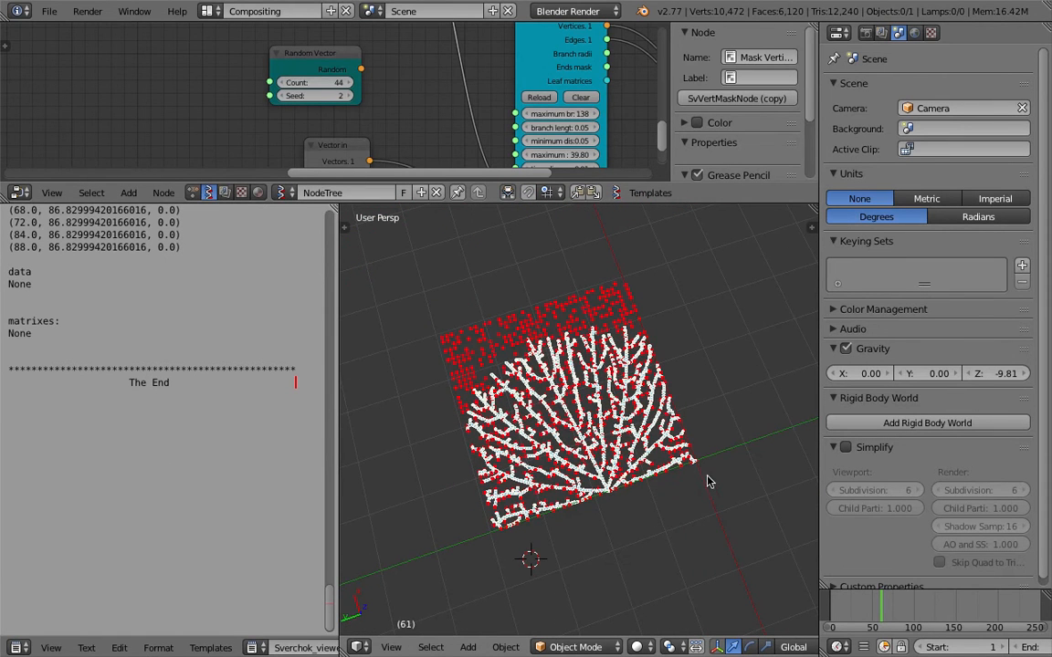
Delete the tree_generator.py node and the Viewer Draw node connected to it
scroll(504, 319, "down", 1)
middle_click_drag(508, 75, 376, 122)
scroll(384, 115, "down", 1)
left_click(424, 64)
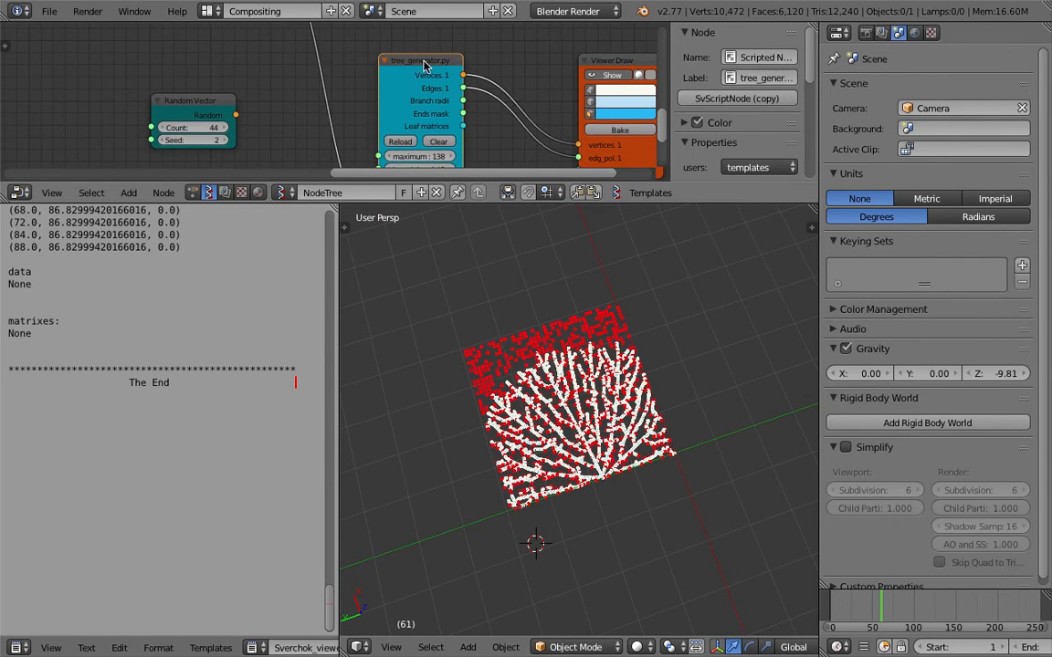
key("x")
scroll(446, 90, "down", 1)
scroll(466, 239, "down", 1)
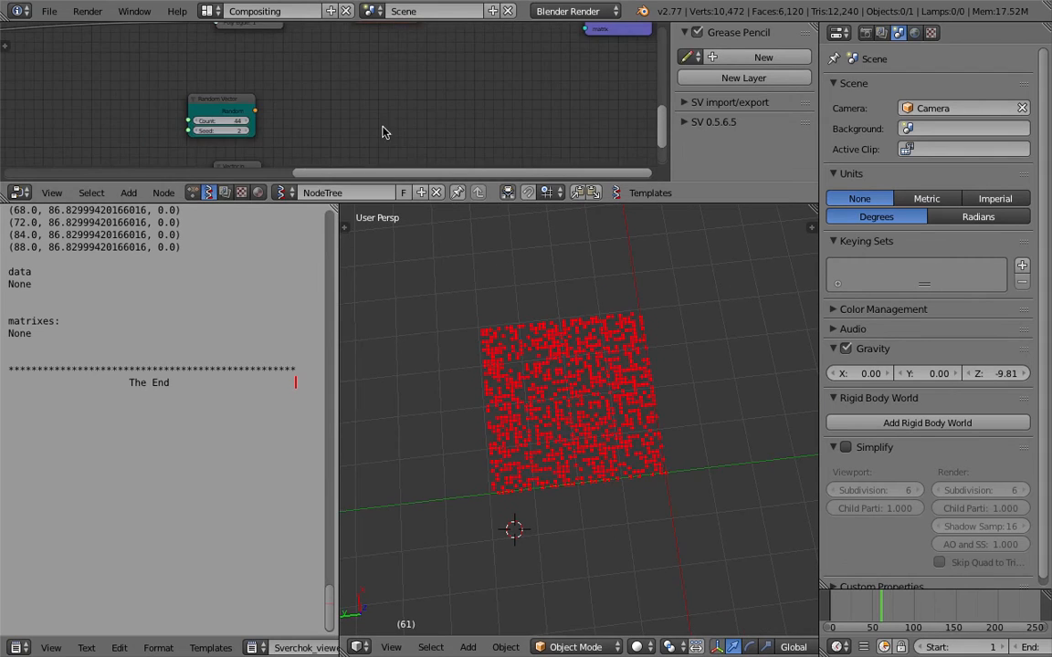
scroll(334, 123, "down", 2)
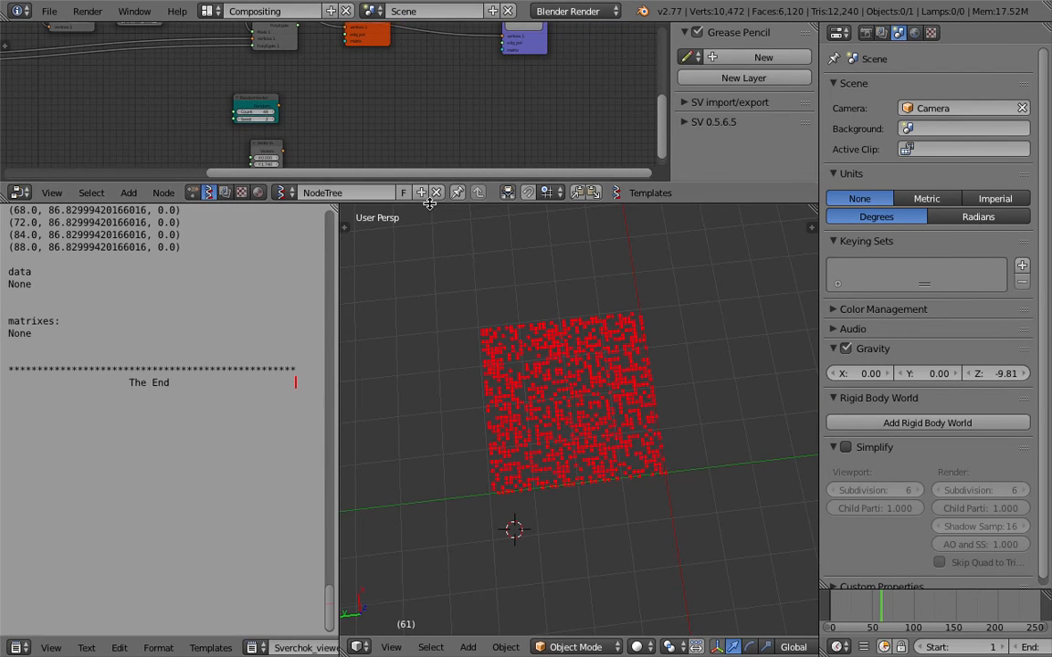
Enlarge the node editor and move the Plane node farther from the UV Connection node
left_click_drag(429, 204, 429, 311)
scroll(274, 174, "up", 5)
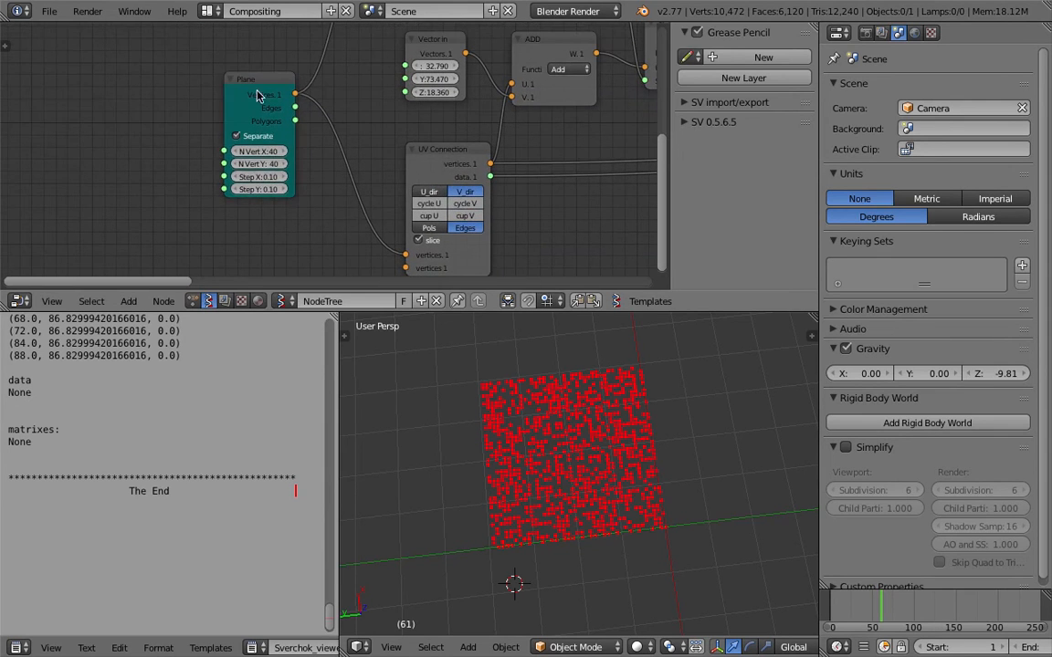
left_click_drag(257, 92, 198, 104)
middle_click_drag(198, 104, 203, 138)
left_click_drag(527, 310, 527, 406)
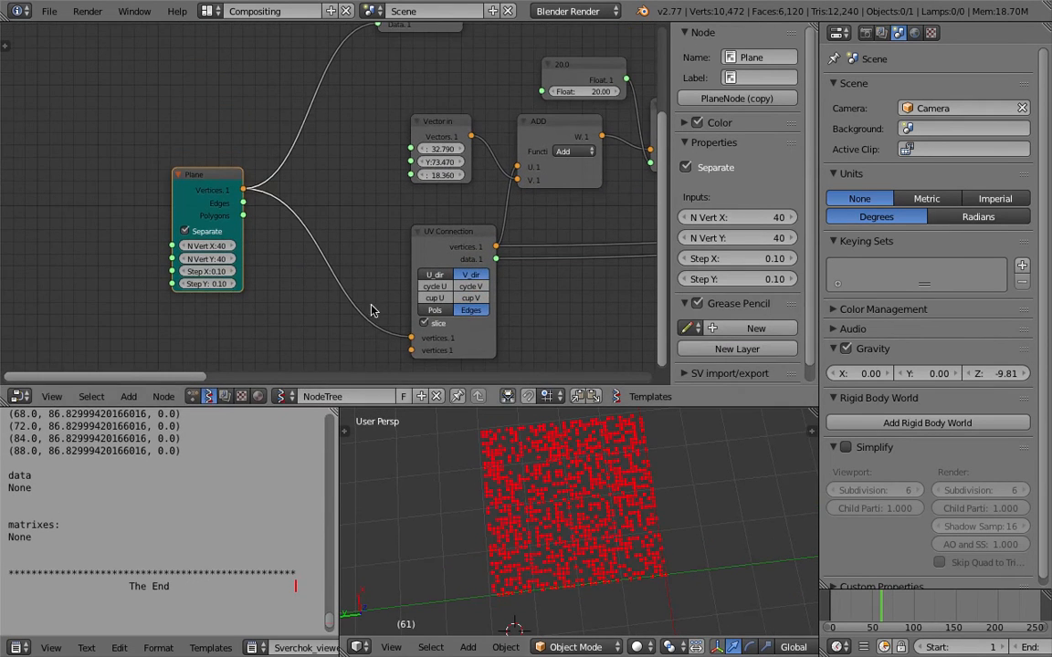
Set the Plane node's N Vert X and N Vert Y to 30 after trying 20
scroll(310, 197, "up", 1)
left_click(188, 243)
left_click_drag(226, 222, 172, 224)
type("20")
key("Return")
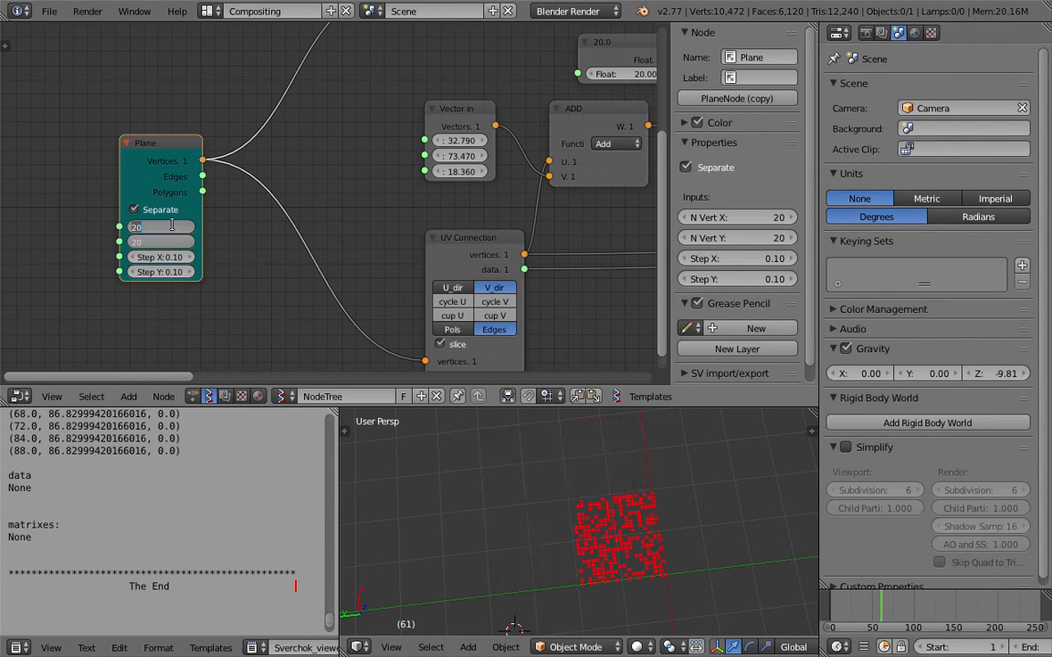
key("Return")
Move the UV Connection node closer to the Plane node and switch its output to Pols
middle_click_drag(400, 236, 344, 218)
left_click_drag(406, 222, 354, 181)
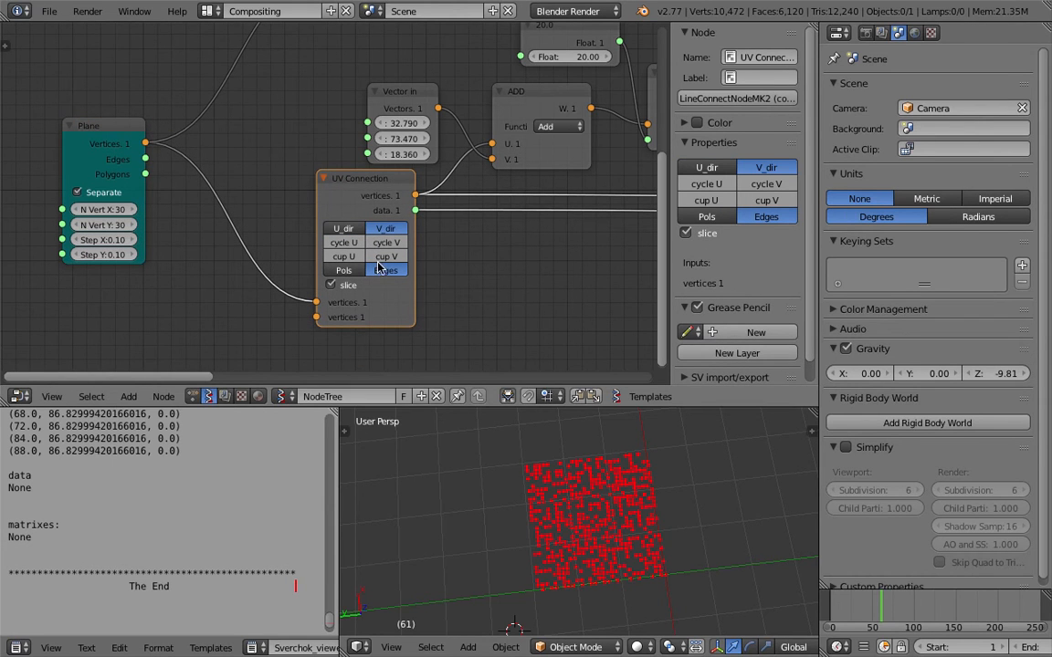
left_click(355, 270)
left_click(370, 268)
left_click(362, 256)
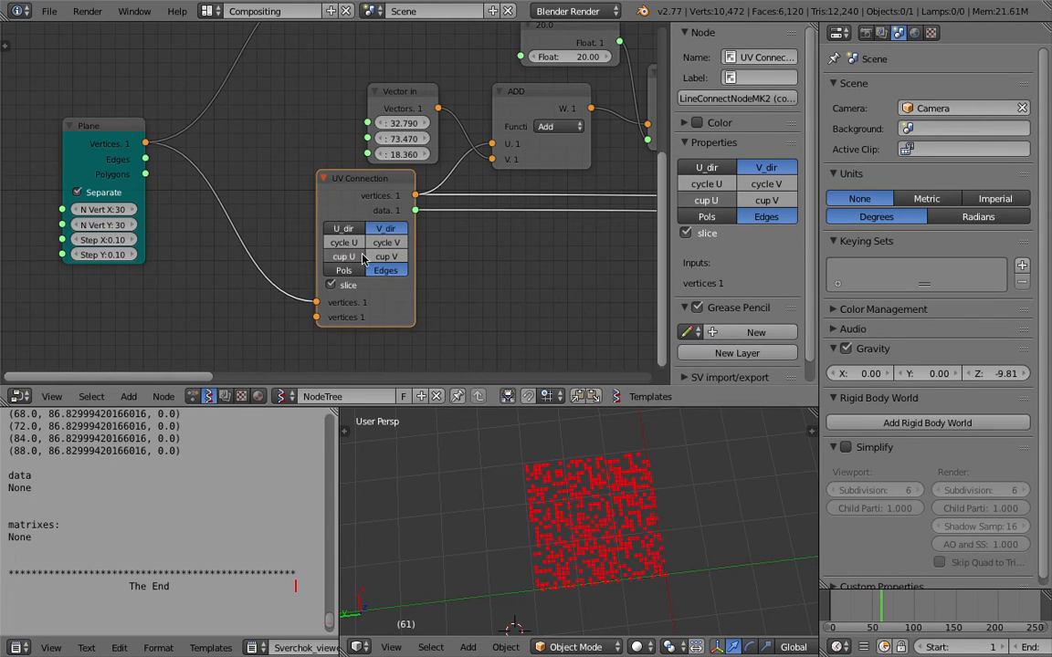
left_click(360, 268)
Link the Mask Vertices node's Poly Egde output to Viewer Draw's edg_pol input and reposition the Viewer Draw node
scroll(533, 270, "down", 6)
middle_click_drag(560, 249, 284, 303)
scroll(315, 264, "down", 2)
middle_click_drag(339, 238, 140, 228)
scroll(301, 229, "up", 3)
middle_click_drag(387, 223, 208, 231)
scroll(277, 220, "up", 6)
mouse_move(272, 221)
left_mouse_down()
mouse_move(265, 243)
mouse_move(402, 274)
left_mouse_up()
middle_click_drag(331, 212, 289, 191)
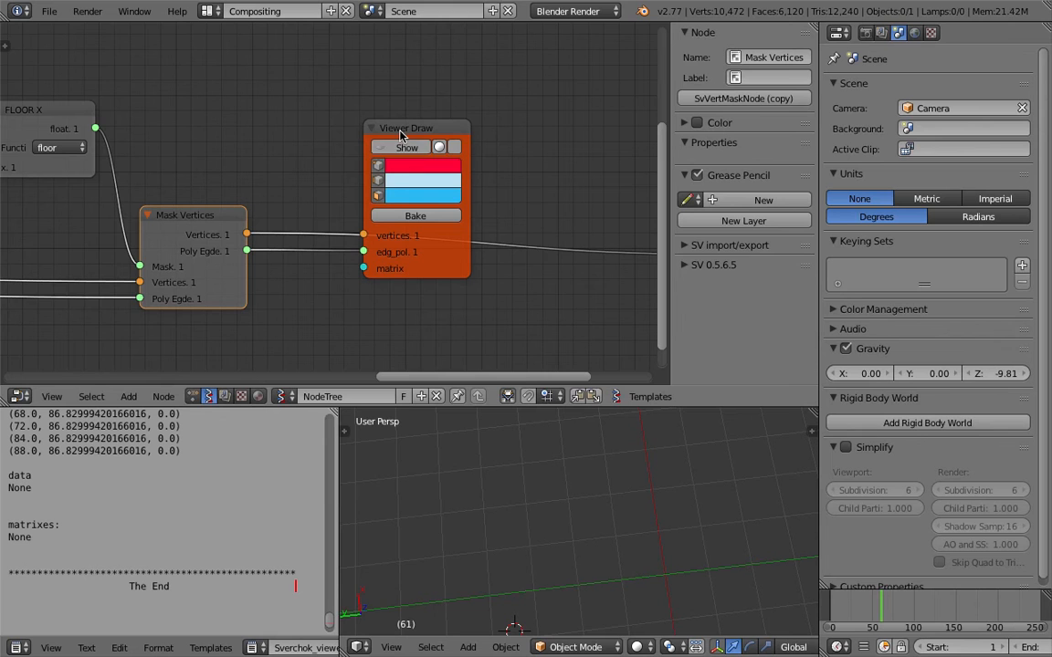
left_click(408, 136)
scroll(409, 198, "down", 4)
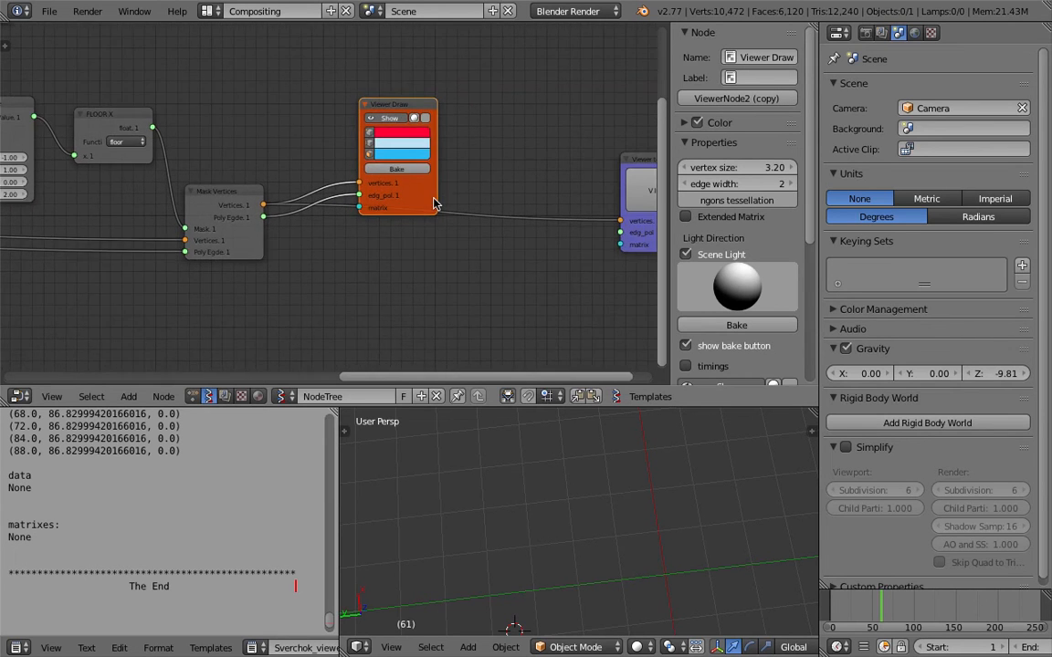
left_click_drag(391, 117, 397, 97)
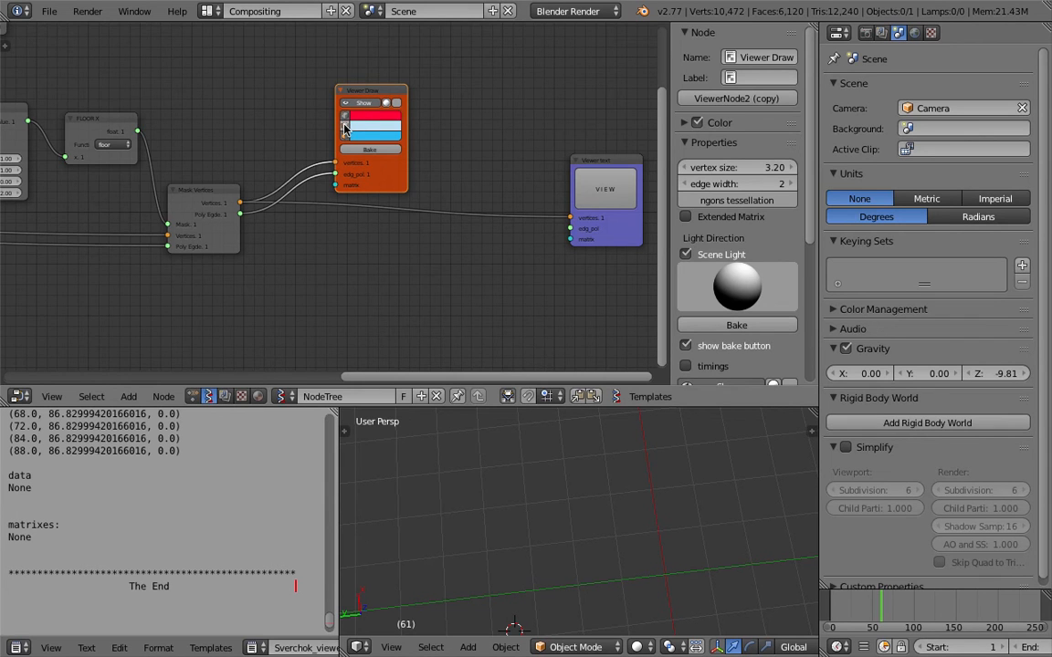
Delete the leftover pipe mesh object from the 3D view
middle_click_drag(279, 147, 537, 148)
middle_click_drag(156, 234, 546, 226)
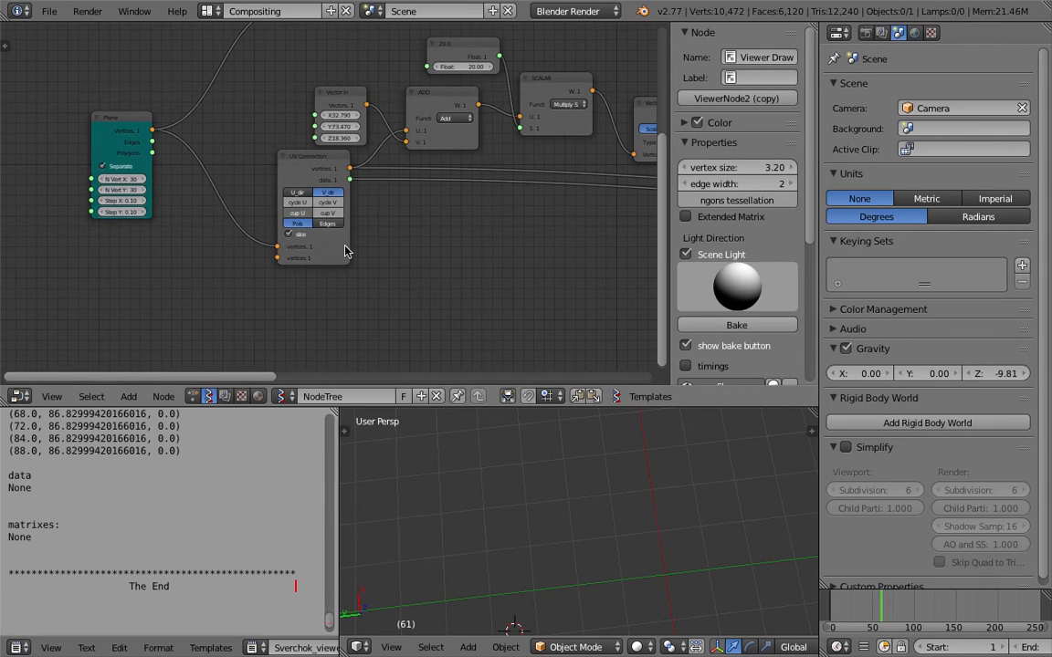
scroll(475, 493, "down", 6)
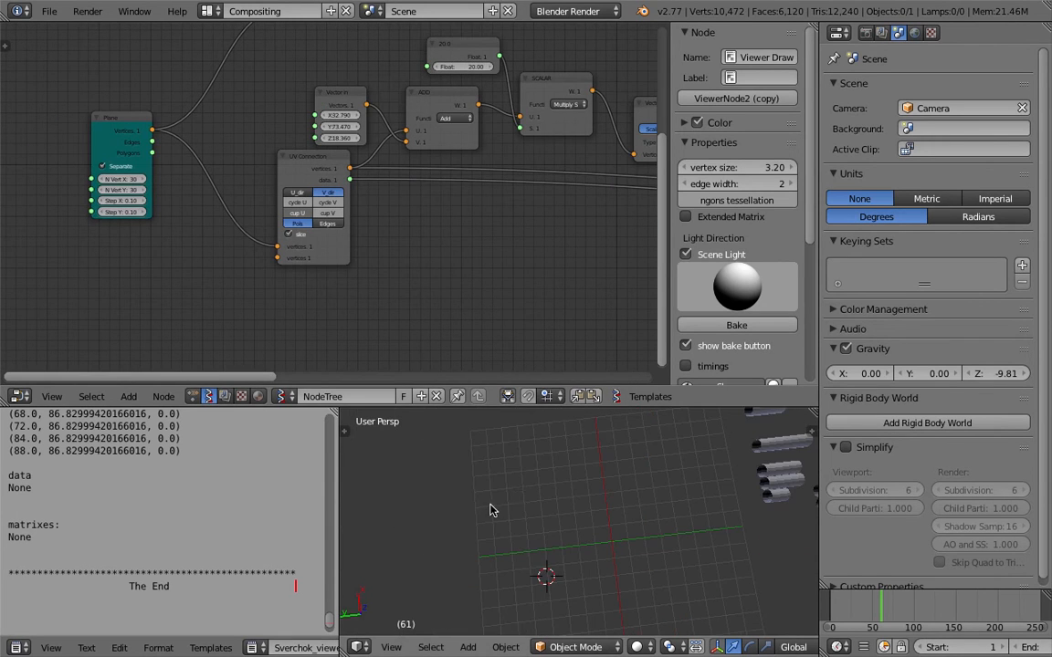
scroll(551, 523, "up", 2)
middle_click_drag(661, 464, 622, 460, "shift")
right_click(595, 474)
key("x")
left_click(622, 463)
scroll(548, 498, "up", 3)
middle_click_drag(521, 508, 598, 436, "shift")
scroll(229, 269, "up", 3)
Switch the UV Connection node's output back to Edges and frame the masked line grid in the 3D view
left_click(75, 159)
scroll(490, 526, "up", 8)
middle_click_drag(489, 496, 551, 537, "shift")
middle_click_drag(528, 492, 537, 503)
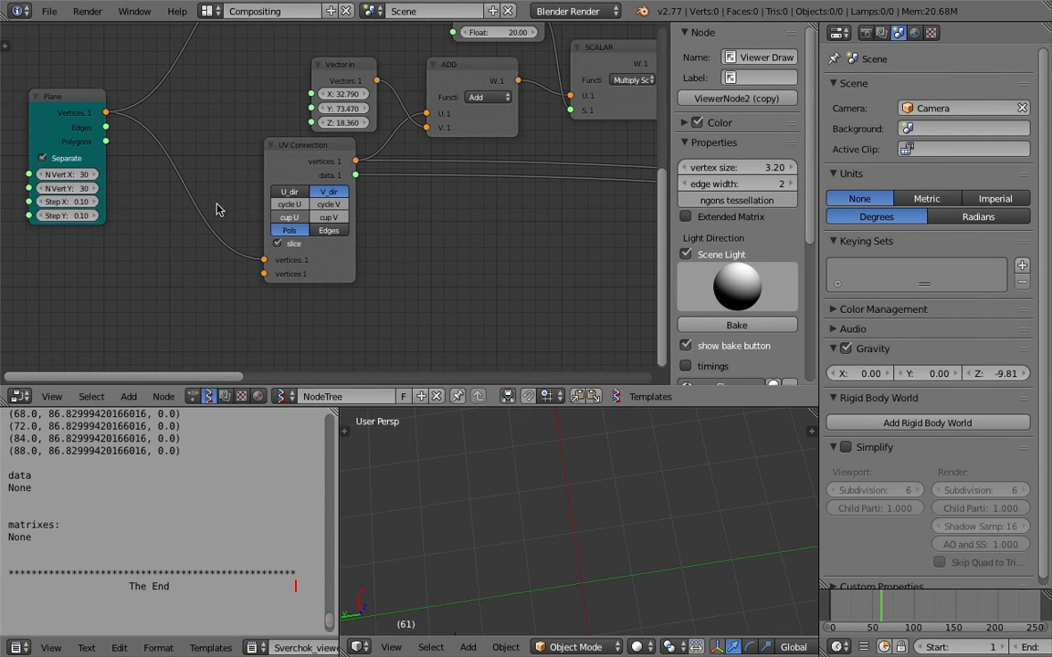
left_click(327, 231)
scroll(477, 505, "up", 4)
middle_click_drag(595, 517, 570, 496)
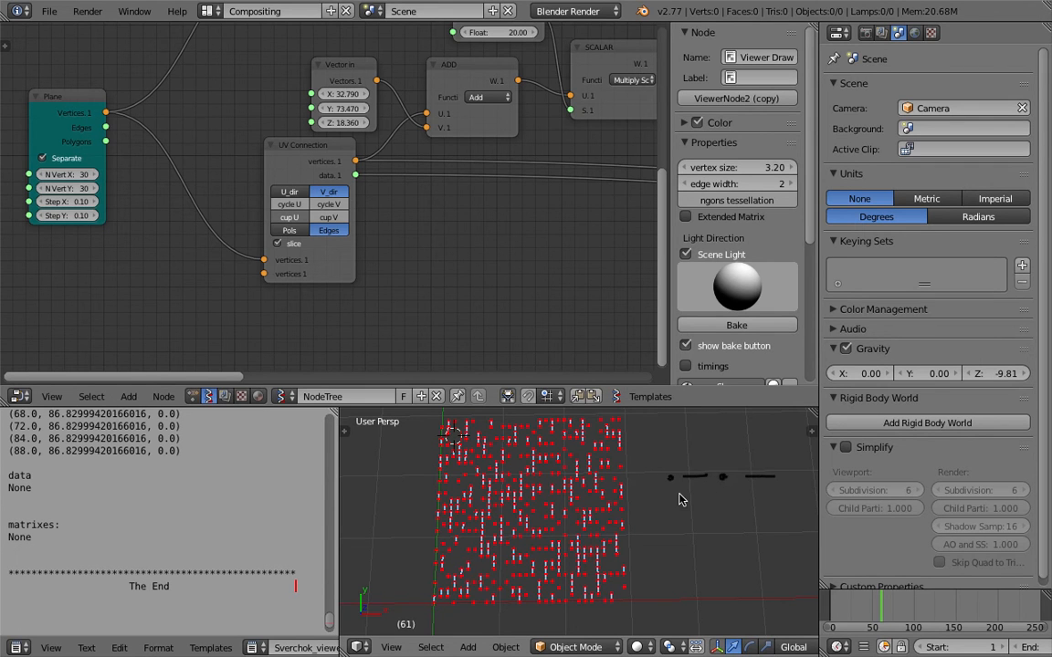
Move the List Length node farther from the Random node
middle_click_drag(524, 478, 567, 501)
middle_click_drag(300, 130, 282, 334)
middle_click_drag(274, 249, 270, 254)
left_click(49, 11)
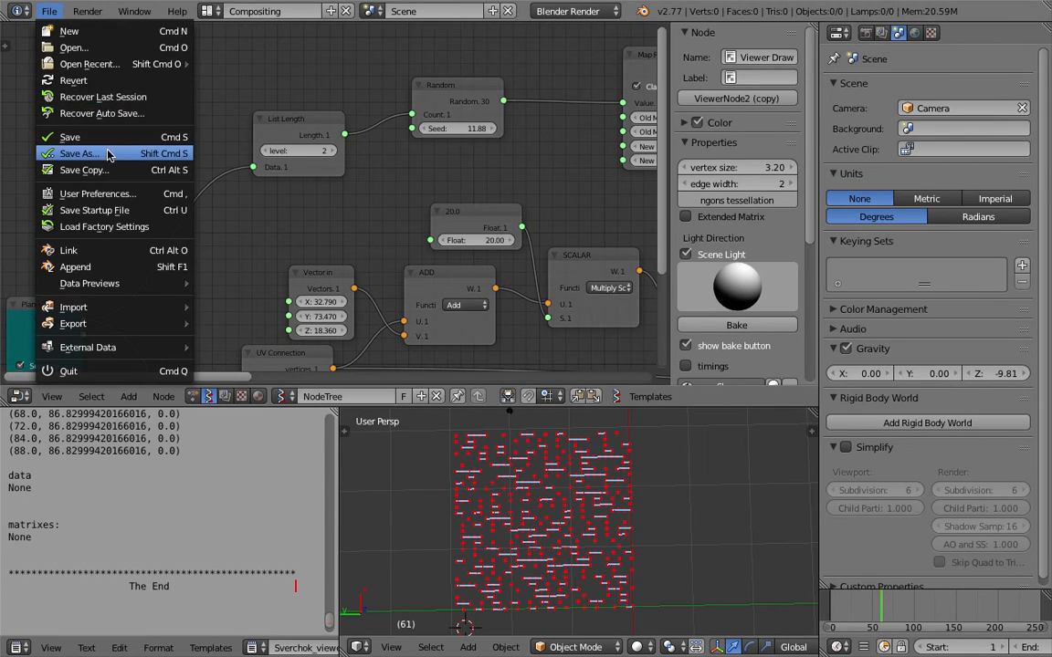
left_click_drag(334, 125, 283, 119)
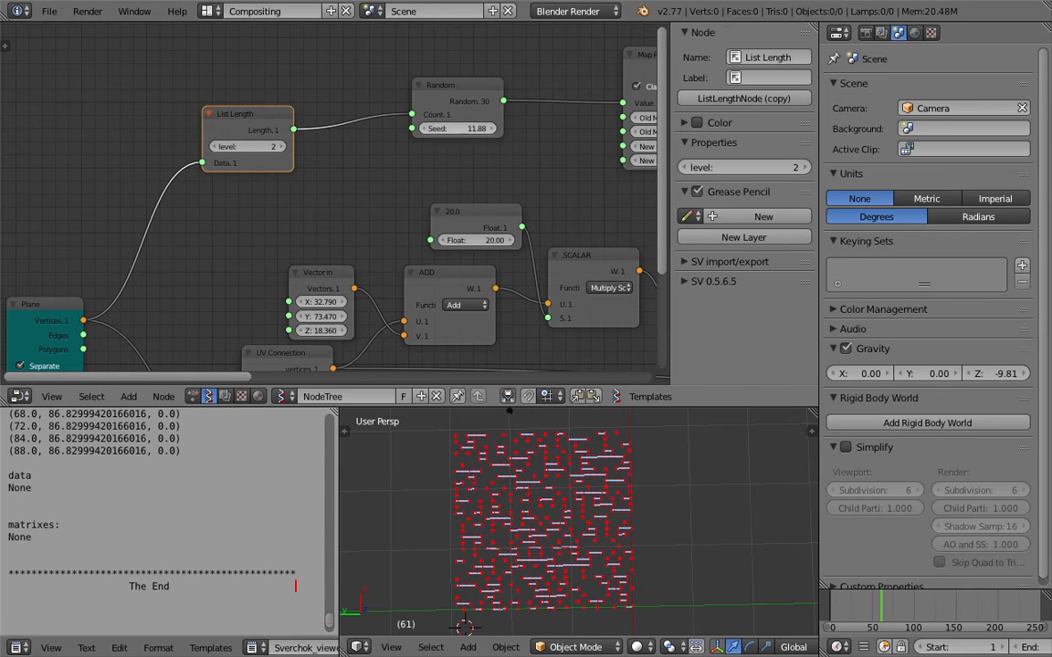
Set the Random node's seed to 12.30 and the Float node feeding SCALAR to 20.63
middle_click_drag(511, 148, 462, 87)
left_click_drag(444, 178, 501, 179)
Hide the node editor's properties region and maximize the node editor
left_click(675, 191)
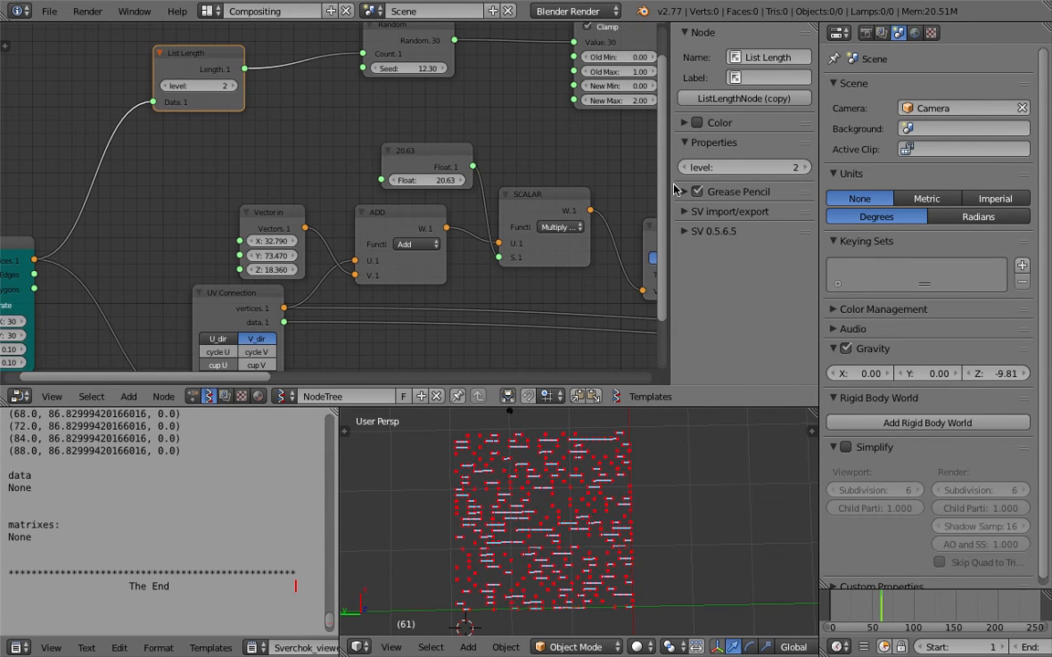
left_click_drag(672, 184, 815, 175)
key("ctrl+Up")
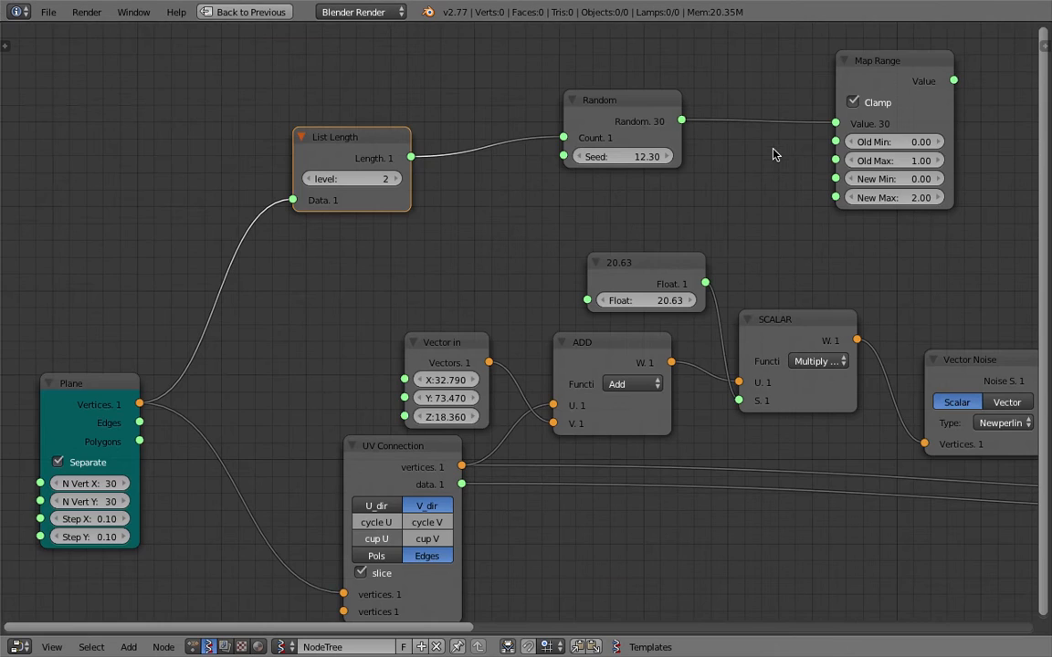
Rearrange the UV Connection, Plane, Vector in, ADD, Float and SCALAR nodes into a clearer left-to-right layout
scroll(795, 150, "down", 3)
middle_click_drag(435, 315, 429, 269)
left_click_drag(424, 376, 415, 418)
middle_click_drag(376, 400, 360, 356)
left_click_drag(387, 382, 297, 365)
left_click_drag(434, 251, 359, 229)
left_click_drag(590, 242, 511, 237)
left_click_drag(583, 187, 537, 175)
middle_click_drag(592, 195, 564, 201)
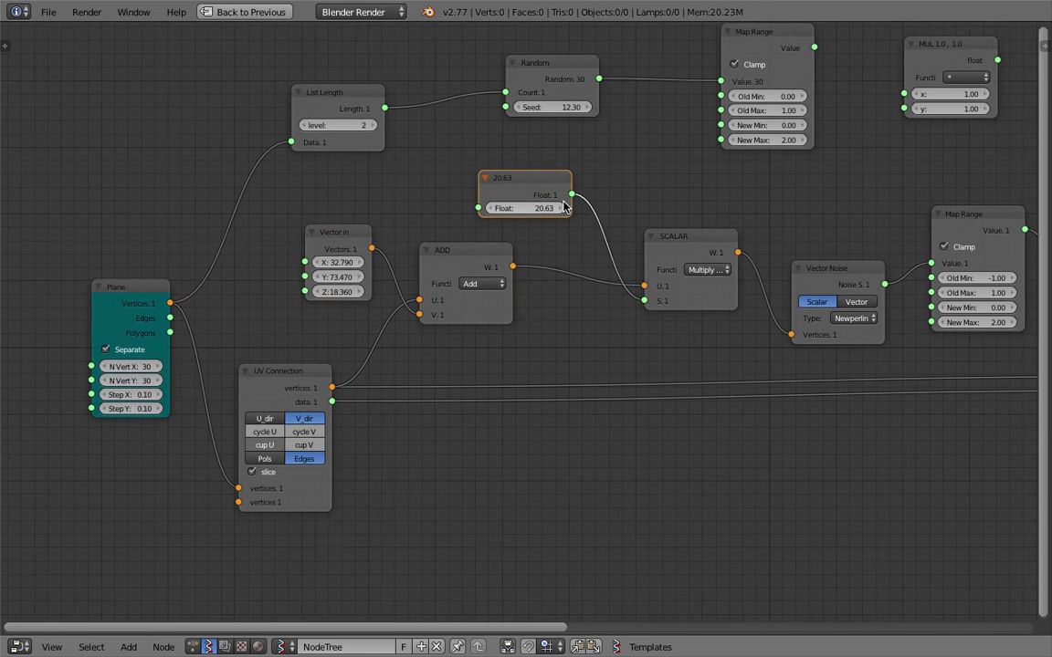
left_click_drag(512, 187, 511, 184)
left_click_drag(339, 231, 329, 227)
left_click_drag(685, 240, 645, 243)
middle_click_drag(646, 243, 581, 243)
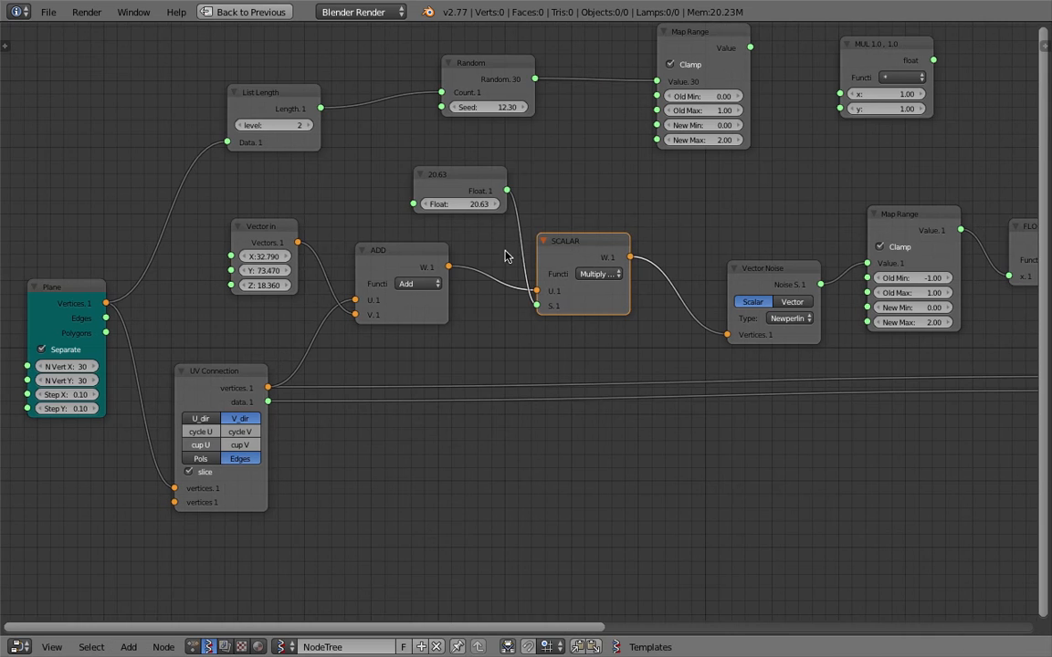
Change the ADD vector node's function to Cross product and return to the previous multi-editor layout
left_click(426, 284)
left_click(438, 268)
left_click(245, 12)
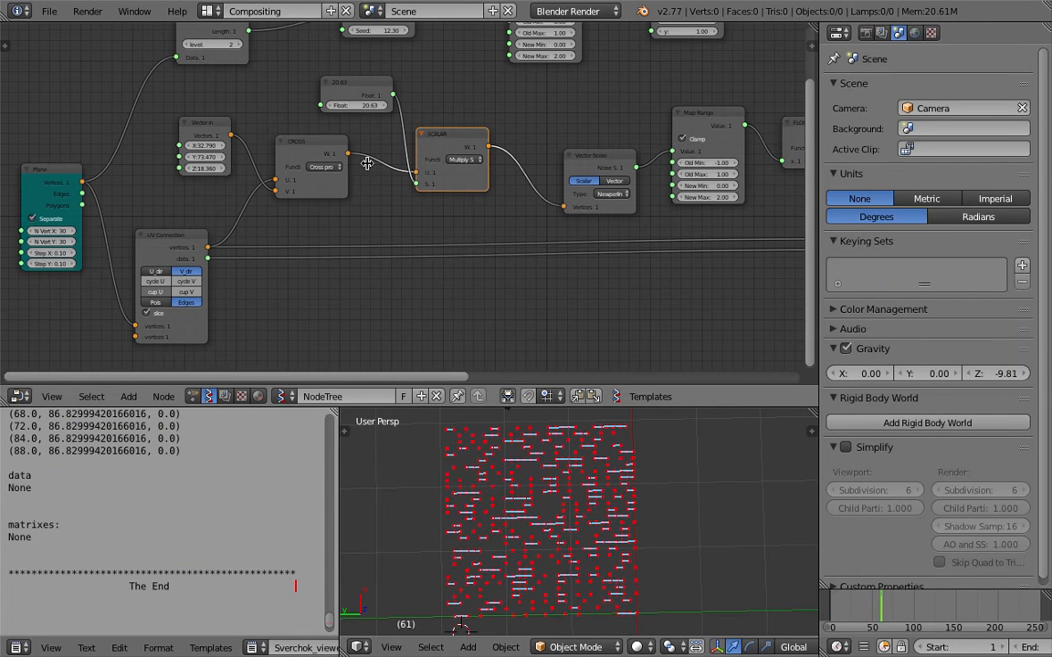
Try another function on the CROSS vector node and switch it back to Cross product
scroll(426, 162, "up", 1)
left_click(319, 164)
left_click(293, 123)
left_click(320, 165)
left_click(326, 151)
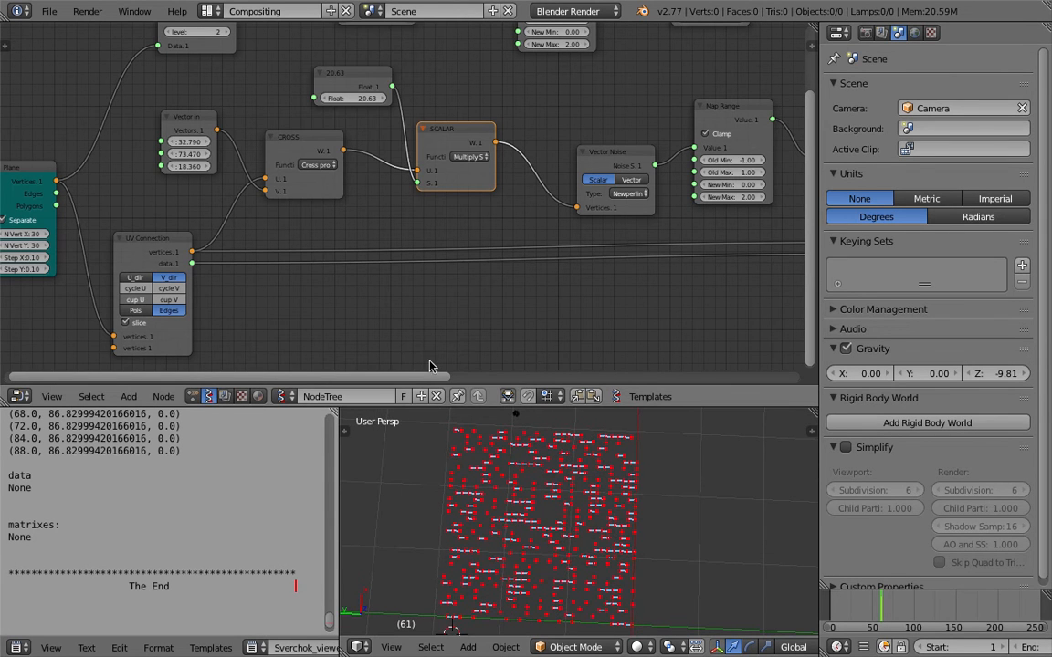
Set the Vector in node's Y to 81.93 and Z to 35.88 to vary the noise pattern
left_click_drag(189, 155, 202, 154)
left_click_drag(189, 167, 212, 167)
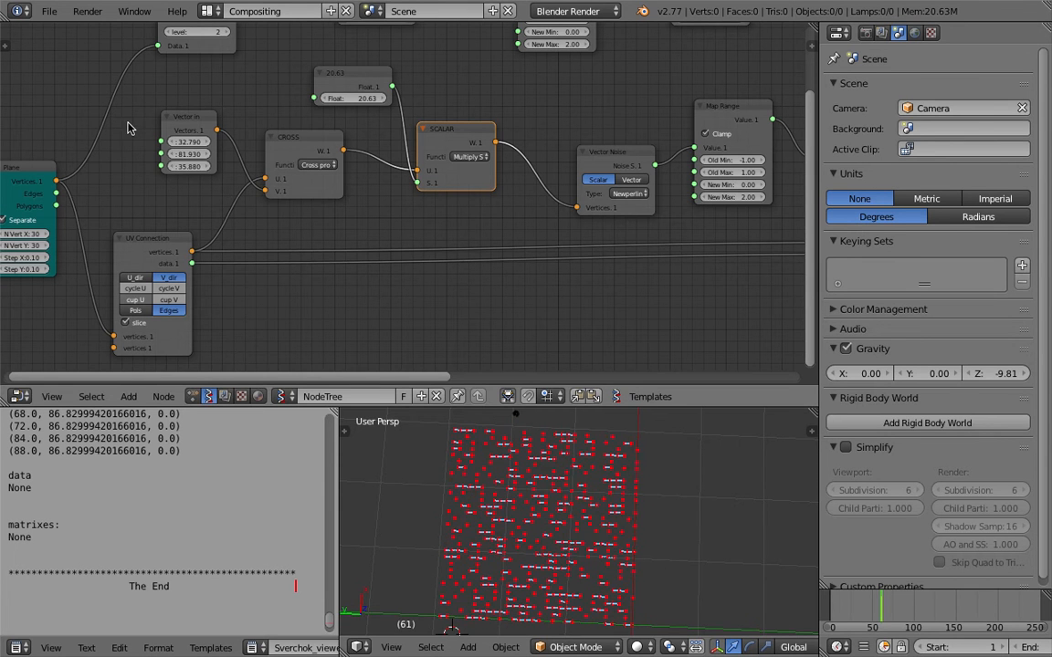
Arrange the Vector Noise, Map Range, FLOOR X, Mask Vertices and Viewer Draw nodes into a tighter left-to-right chain
middle_click_drag(382, 174, 183, 169)
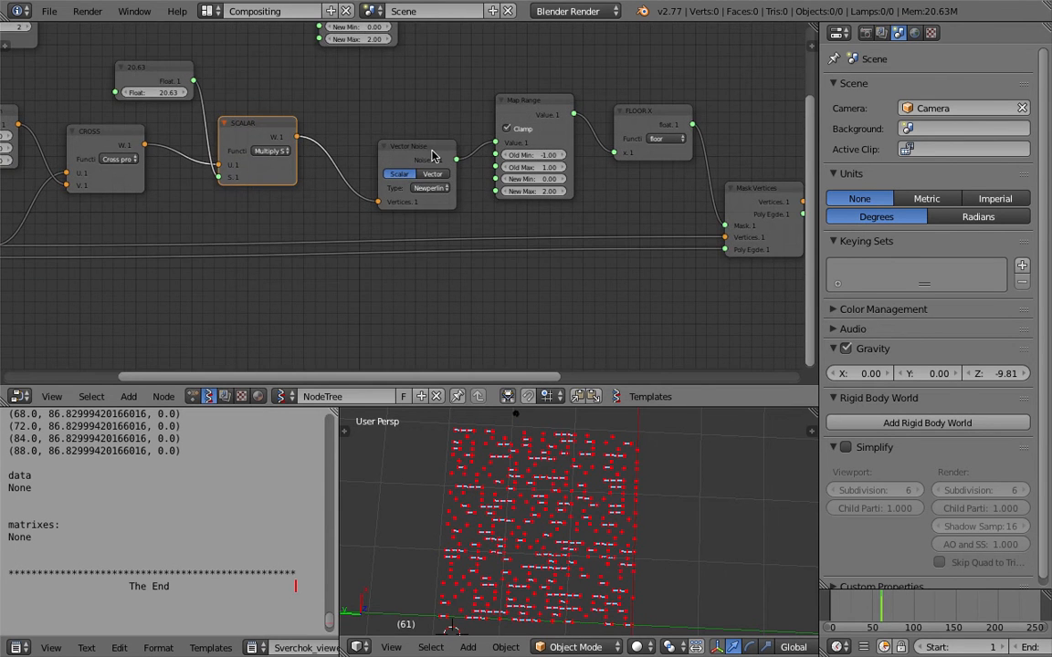
left_click_drag(430, 152, 400, 131)
scroll(394, 134, "up", 1)
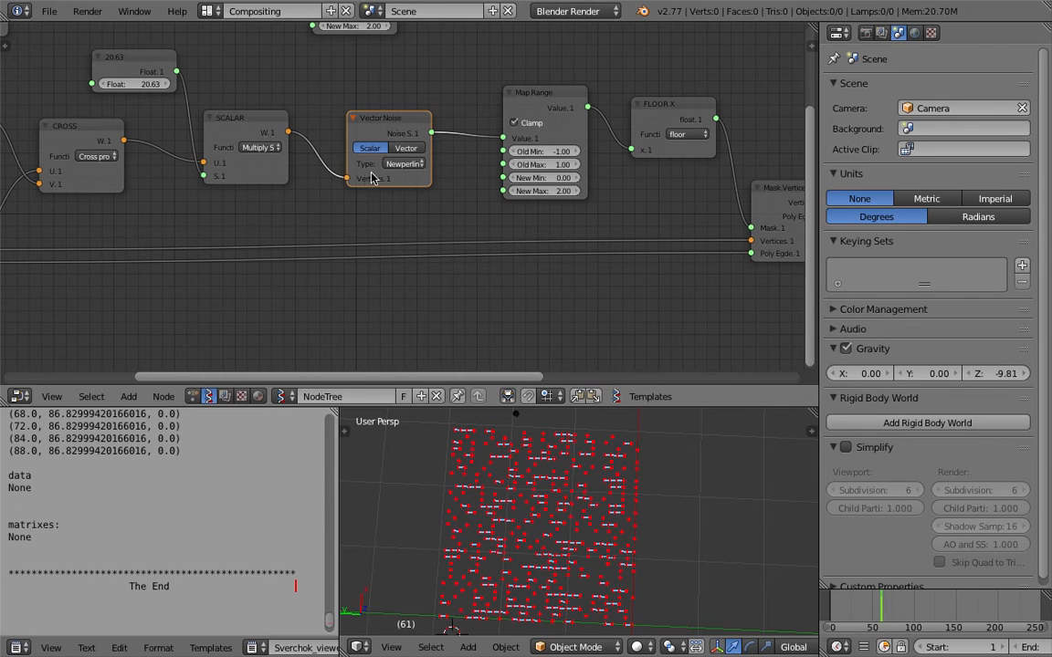
left_click_drag(526, 126, 505, 120)
middle_click_drag(512, 152, 210, 192)
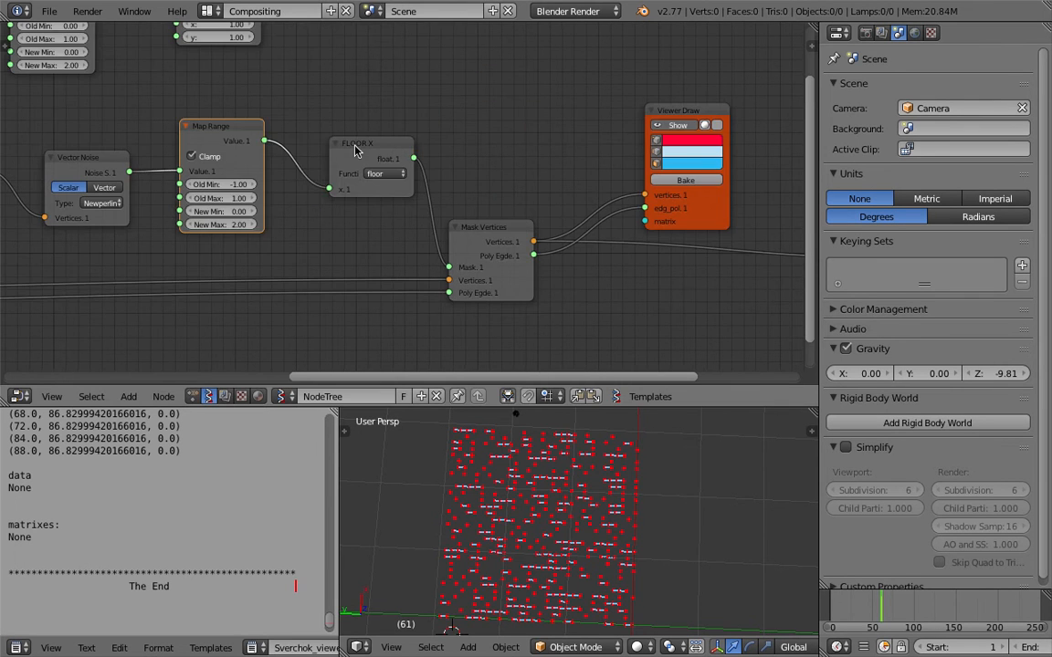
left_click_drag(355, 146, 325, 154)
middle_click_drag(400, 201, 386, 175)
left_click_drag(464, 205, 466, 193)
scroll(534, 156, "down", 3)
middle_click_drag(534, 156, 497, 241)
left_click_drag(598, 189, 562, 175)
Delete the leftover node beyond Viewer Draw and the unused math and Map Range nodes above the noise chain
middle_click_drag(634, 193, 399, 131)
left_click(604, 191)
key("x")
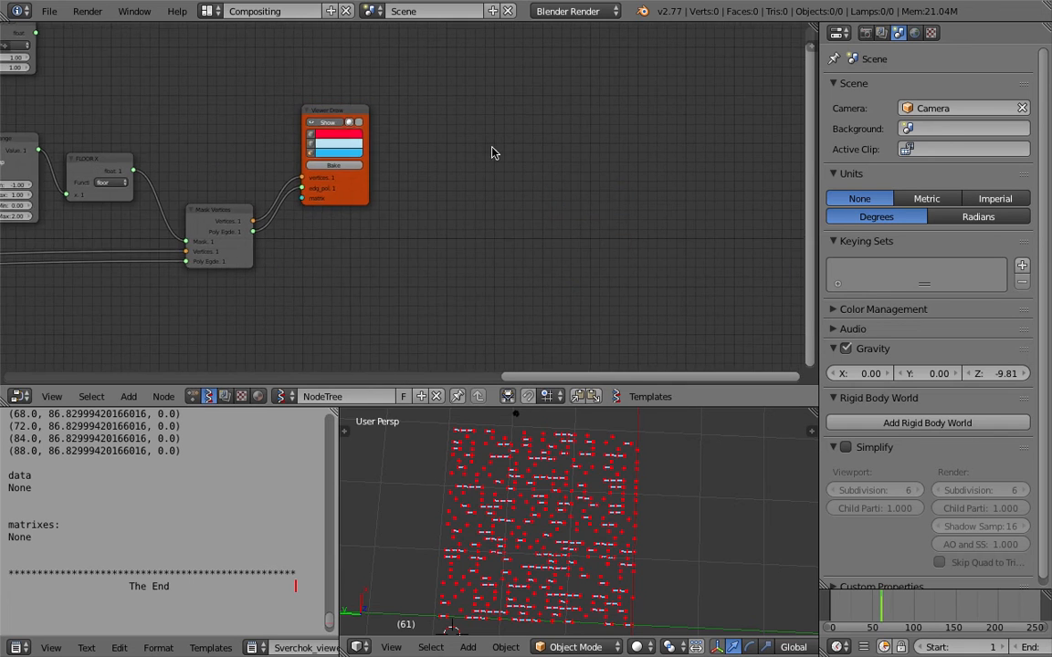
middle_click_drag(126, 97, 617, 206)
scroll(616, 204, "up", 3)
left_click_drag(525, 117, 575, 137)
key("x")
middle_click_drag(398, 139, 580, 101)
left_click_drag(506, 74, 553, 77)
key("x")
left_click(348, 98)
key("x")
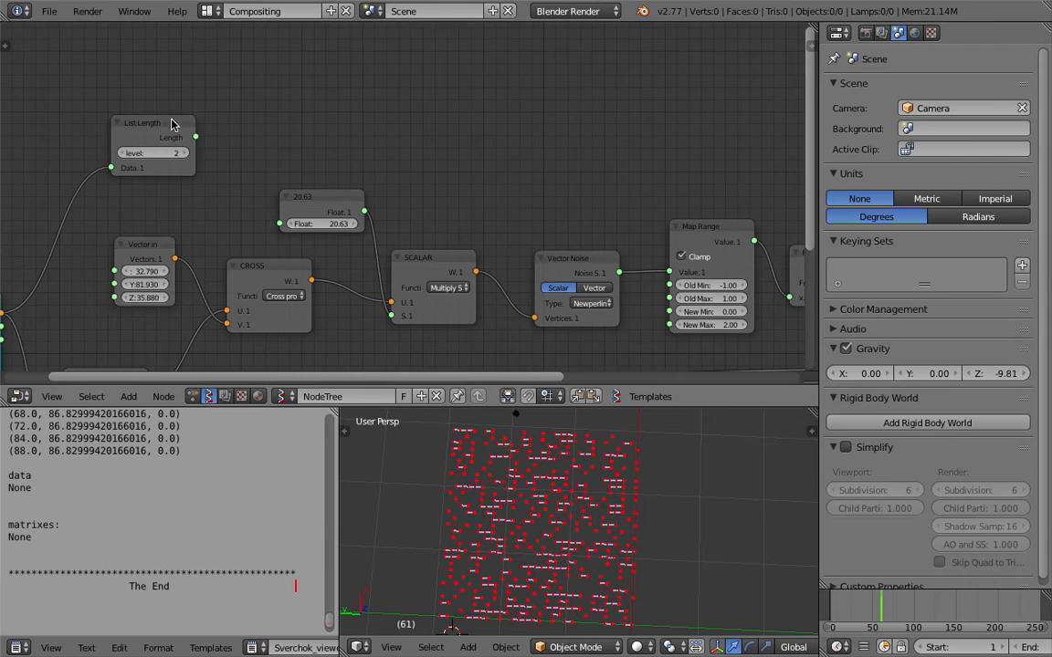
Delete the List Length node attached to the Plane's vertices
middle_click_drag(171, 125, 195, 98)
scroll(195, 100, "down", 3)
left_click_drag(223, 148, 300, 134)
key("x")
left_click(347, 174)
Lower the Float node feeding the SCALAR node to 0.71
middle_click_drag(340, 166, 366, 100)
scroll(365, 99, "up", 2)
left_click_drag(383, 121, 211, 121)
mouse_move(383, 121)
left_mouse_down()
mouse_move(355, 120)
mouse_move(400, 121)
left_mouse_up()
scroll(617, 509, "down", 5)
scroll(303, 248, "up", 1)
middle_click_drag(303, 248, 409, 176)
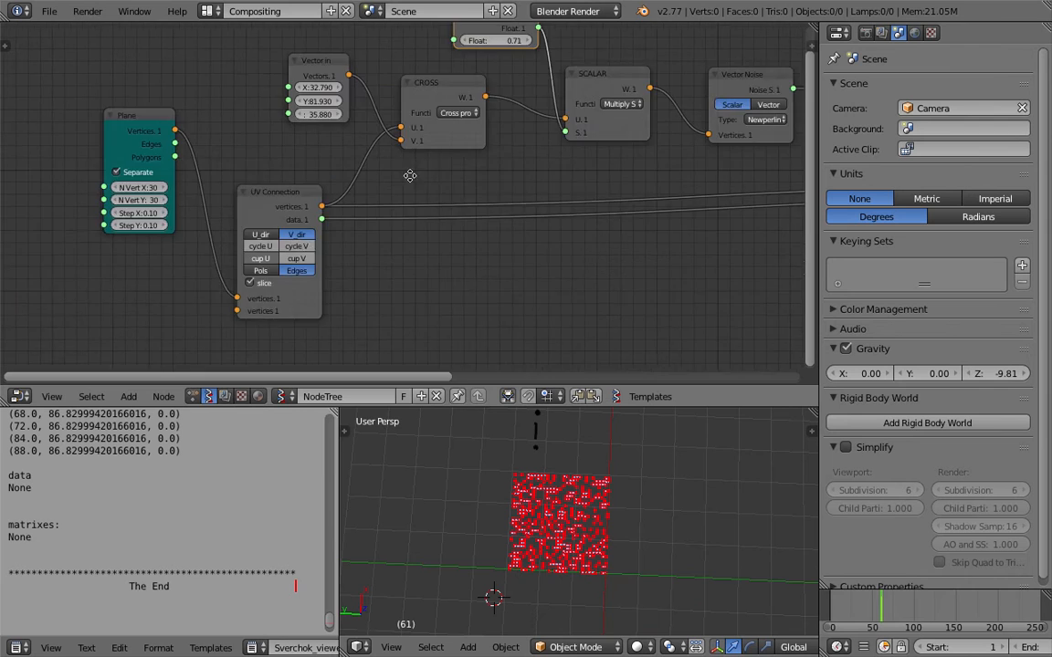
Raise the Plane node's N Vert X and N Vert Y to 40, and finally to 60
middle_click_drag(257, 264, 399, 177)
scroll(399, 178, "up", 3)
left_click(277, 76)
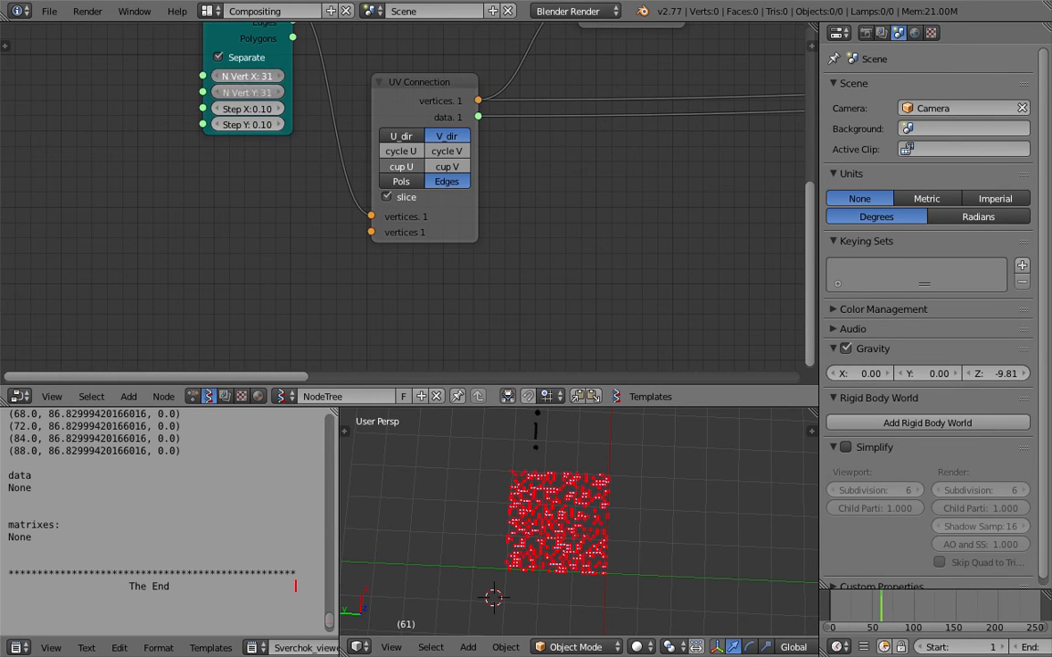
type("40")
key("Return")
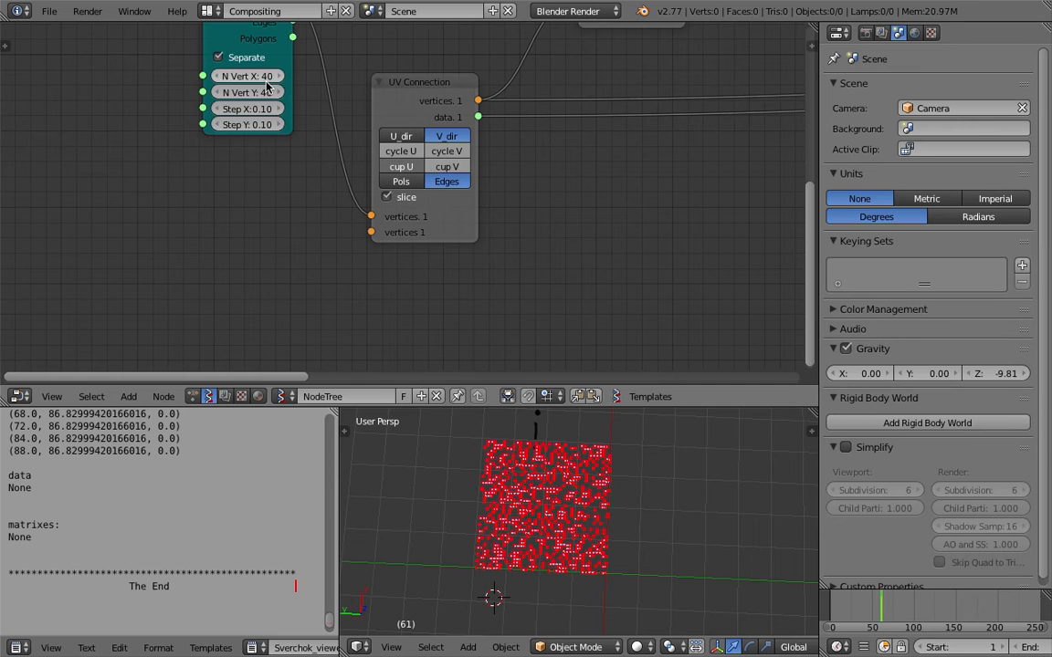
left_click_drag(265, 79, 265, 92)
key("Return")
scroll(547, 545, "up", 2)
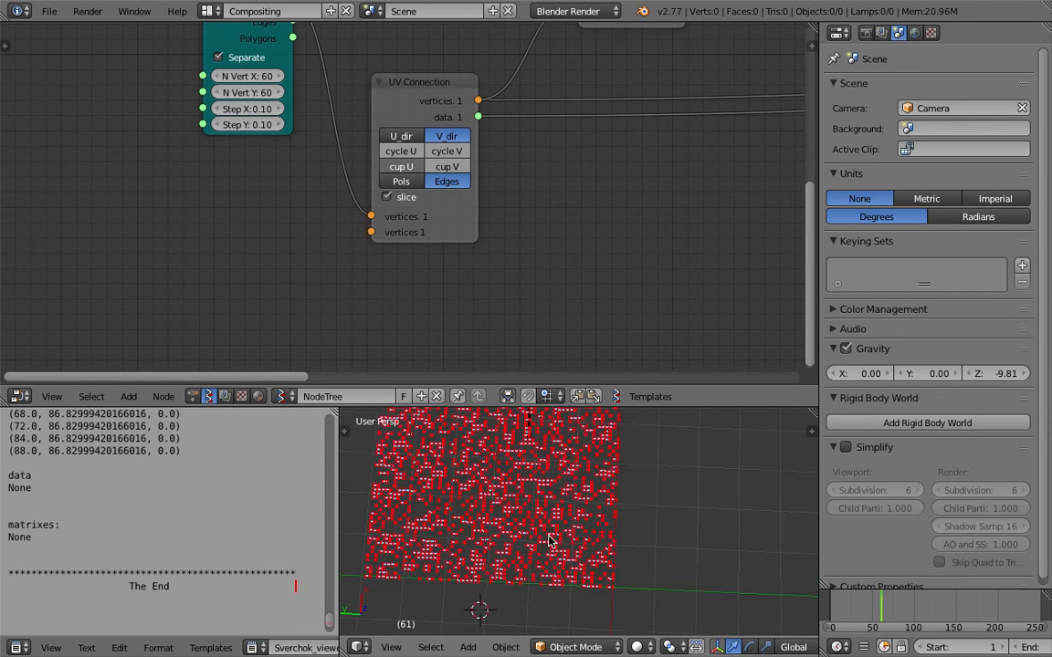
scroll(584, 539, "down", 6)
middle_click_drag(577, 508, 601, 522)
scroll(601, 520, "up", 2)
Switch the CROSS node's function to Add, compare it against Cross product, and settle on Add
middle_click_drag(575, 128, 368, 326)
left_click(408, 183)
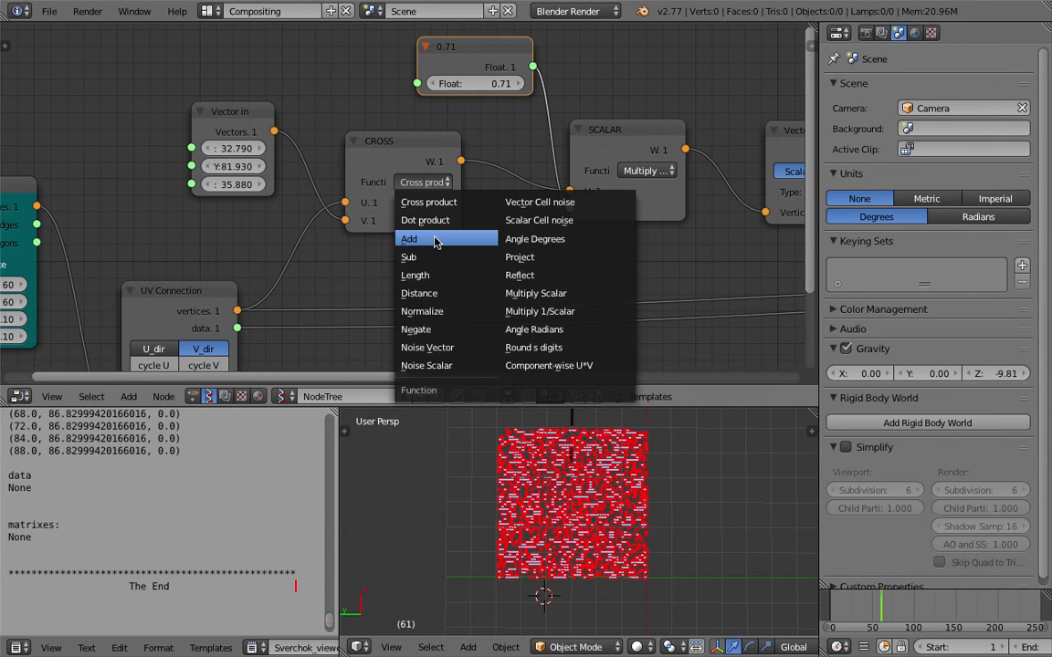
left_click(436, 241)
left_click(422, 182)
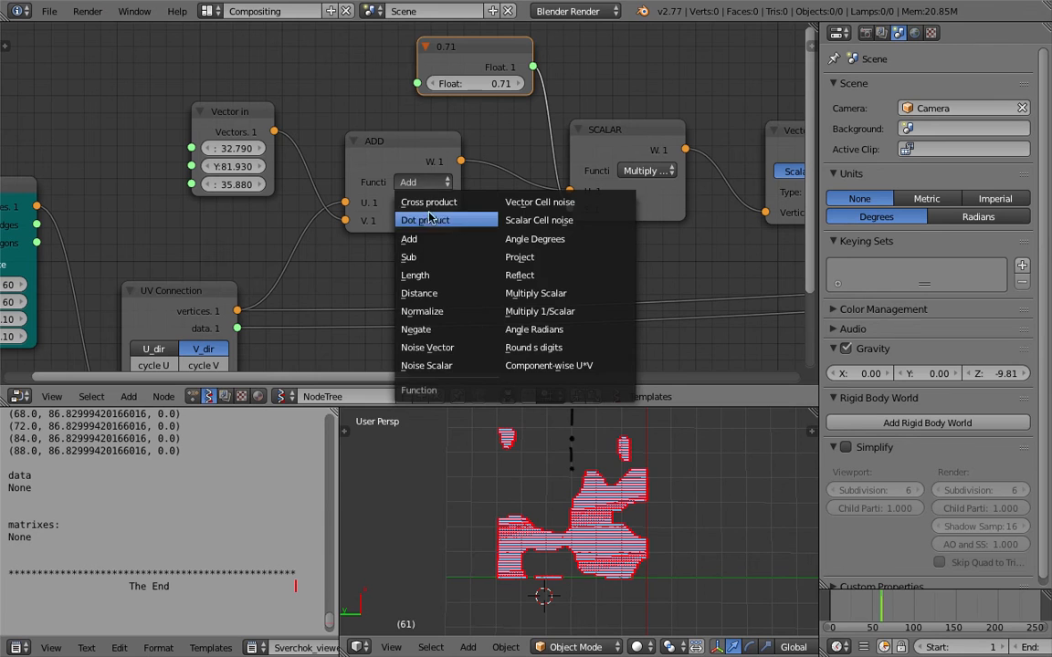
left_click(429, 207)
left_click(423, 182)
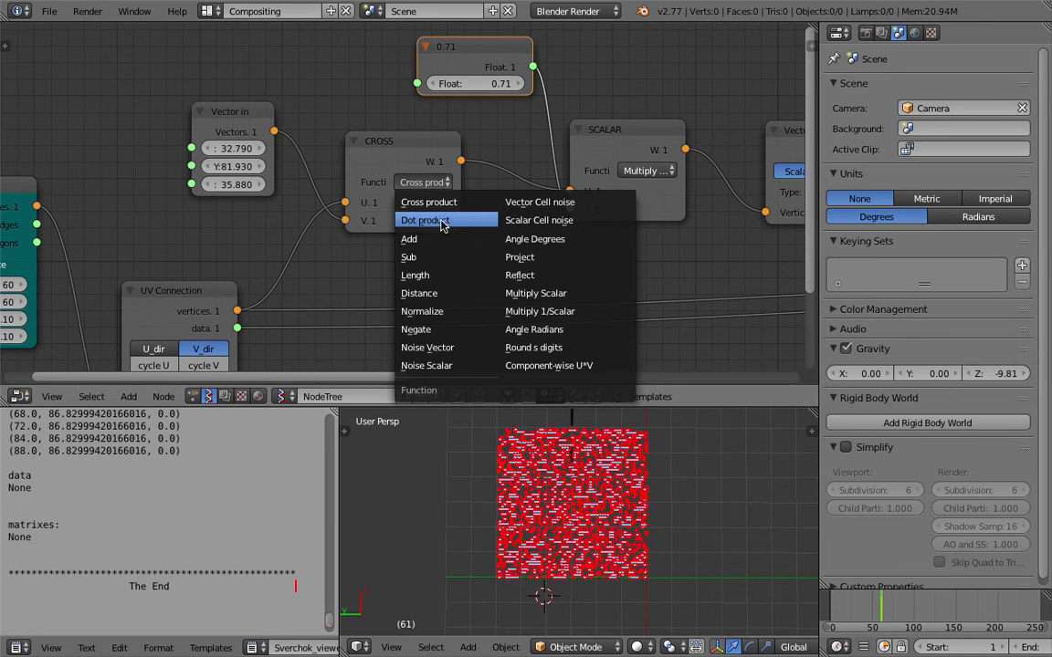
left_click(429, 238)
middle_click_drag(613, 530, 581, 531)
scroll(608, 550, "up", 1)
scroll(602, 545, "up", 1)
scroll(597, 546, "down", 1)
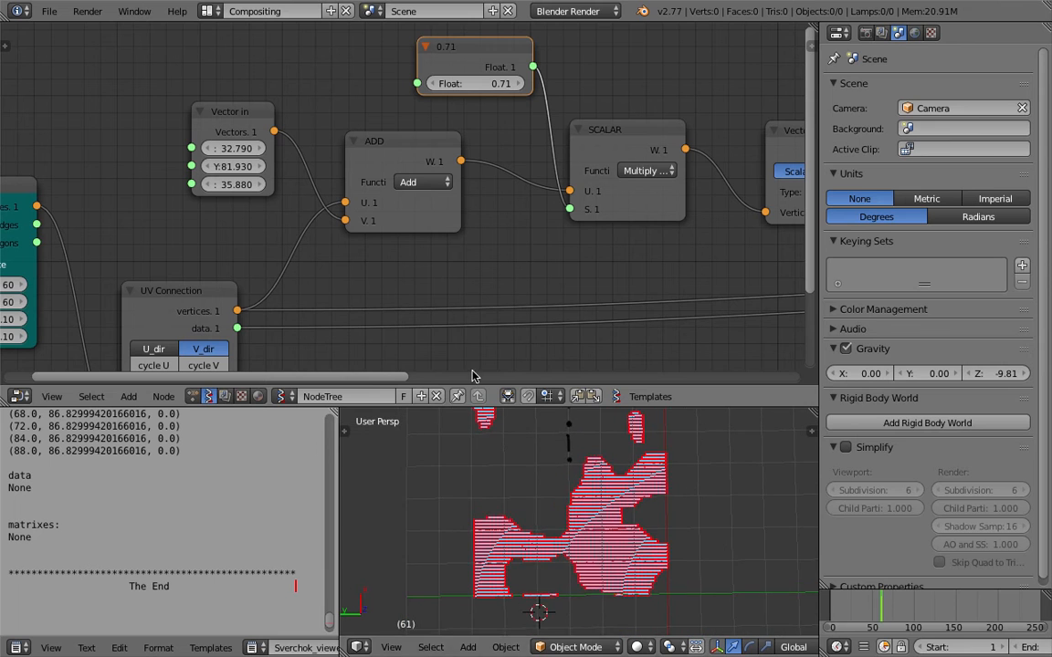
scroll(569, 484, "down", 1)
middle_click_drag(569, 484, 559, 475)
Set the Vector in node's Y to 111.12 and Z to 37.98 to shift the noise pattern
middle_click_drag(408, 319, 551, 222)
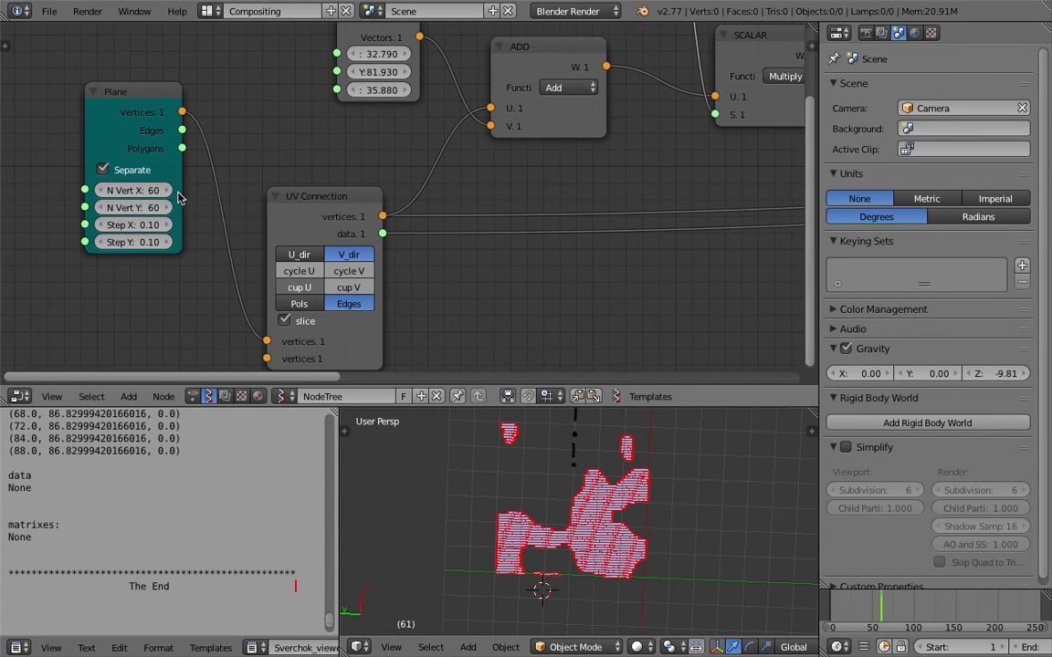
scroll(251, 191, "down", 2)
middle_click_drag(394, 216, 226, 222)
left_click(278, 116)
left_click_drag(274, 113, 413, 114)
mouse_move(274, 128)
left_mouse_down()
mouse_move(304, 128)
mouse_move(283, 128)
left_mouse_up()
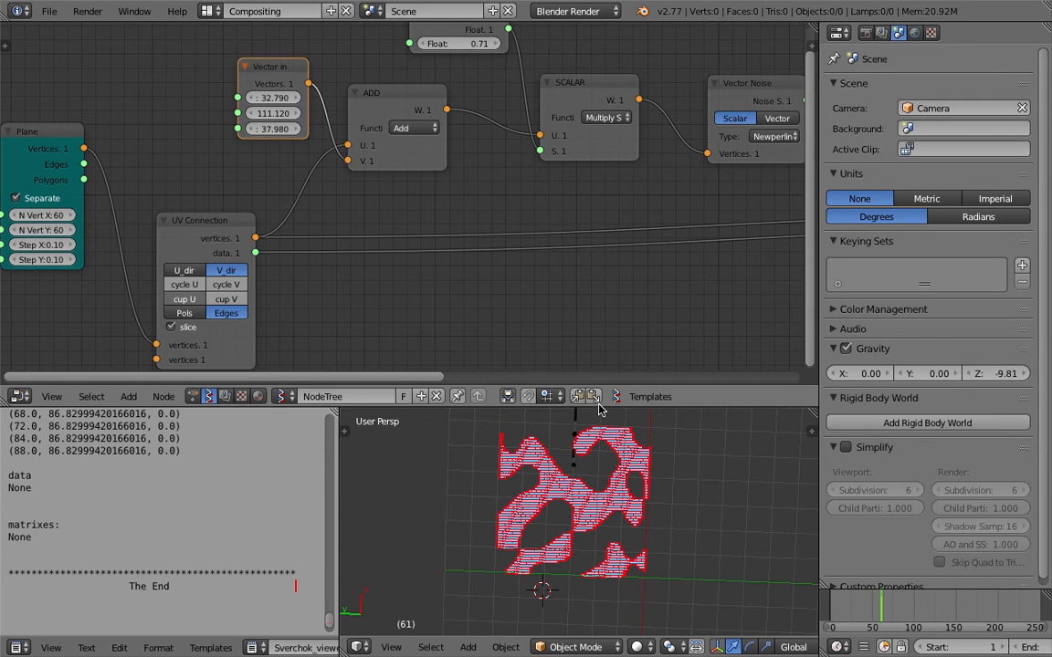
Enlarge the 3D view and orbit to an oblique view of the masked pattern
left_click_drag(592, 399, 593, 289)
middle_click_drag(638, 367, 594, 508)
middle_click_drag(570, 405, 557, 511)
Save the file under a new name in the Desktop folder
left_click(49, 11)
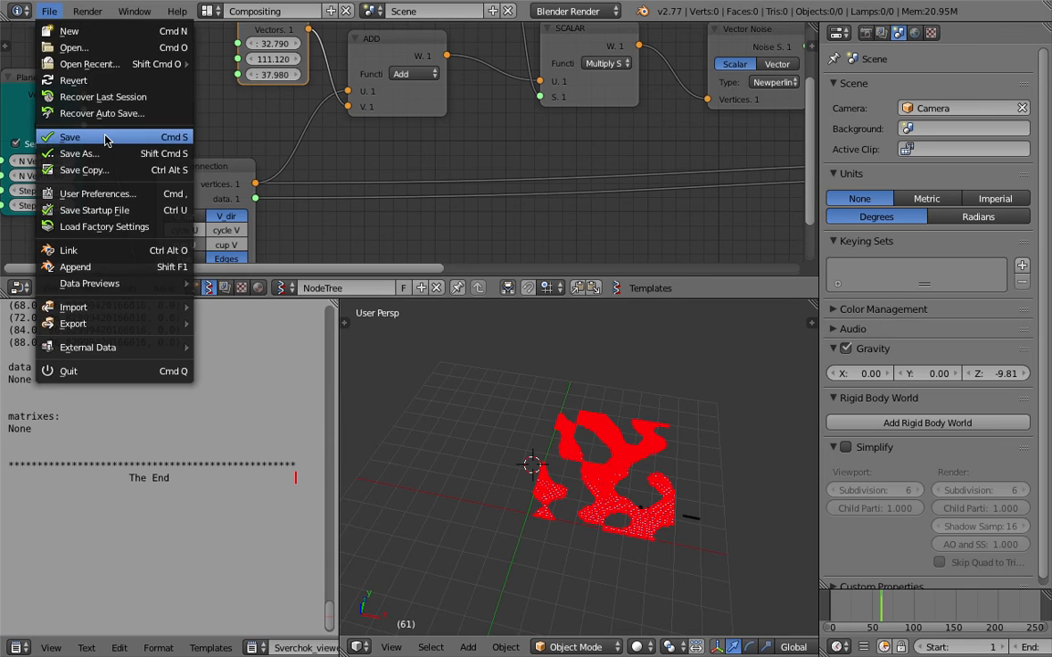
left_click(79, 153)
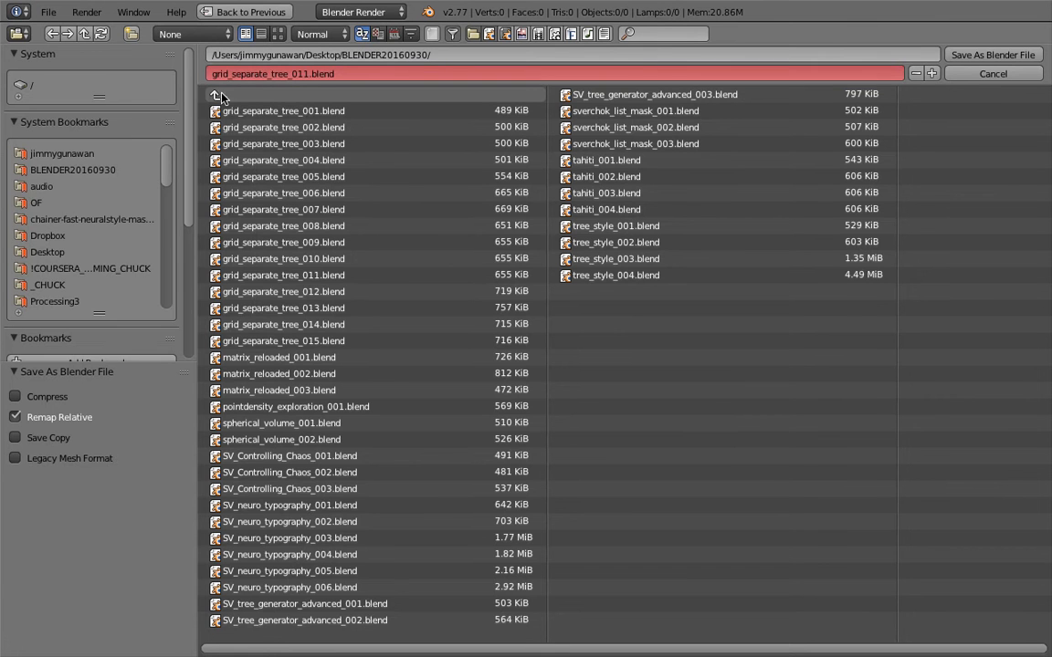
left_click(228, 97)
double_click(267, 73)
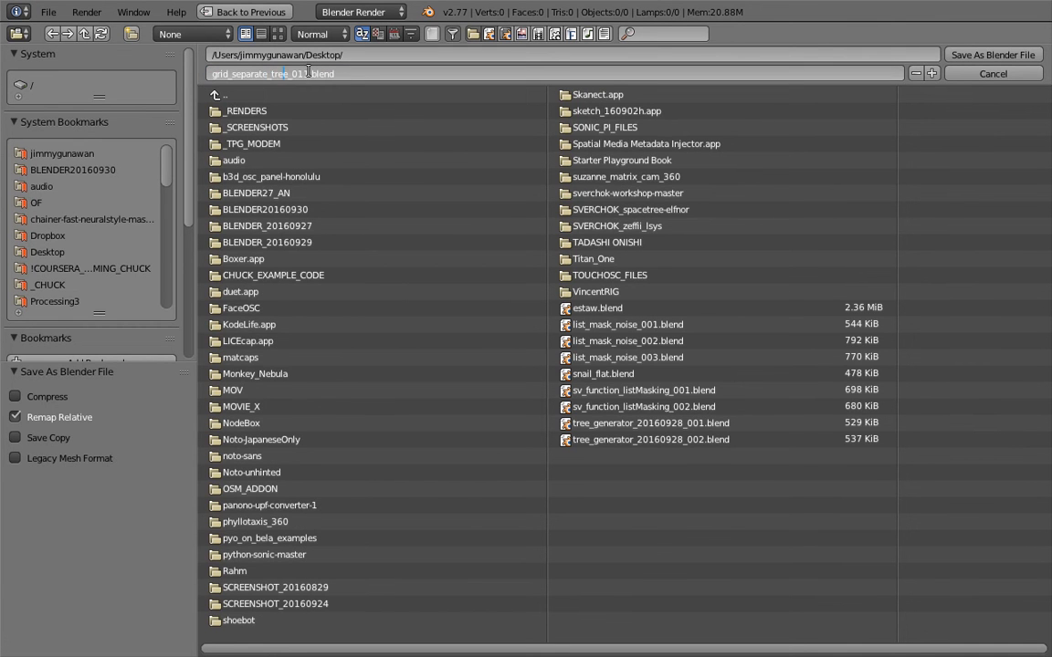
type("sl")
left_click(995, 54)
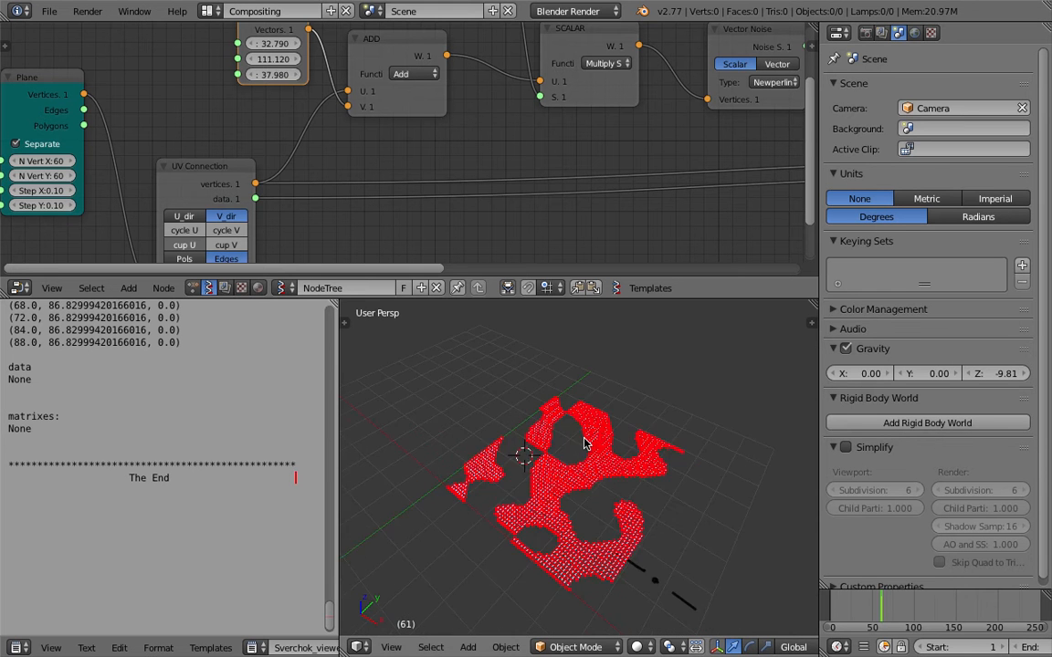
Give the node editor more height by shrinking the 3D view below it
scroll(585, 445, "up", 2)
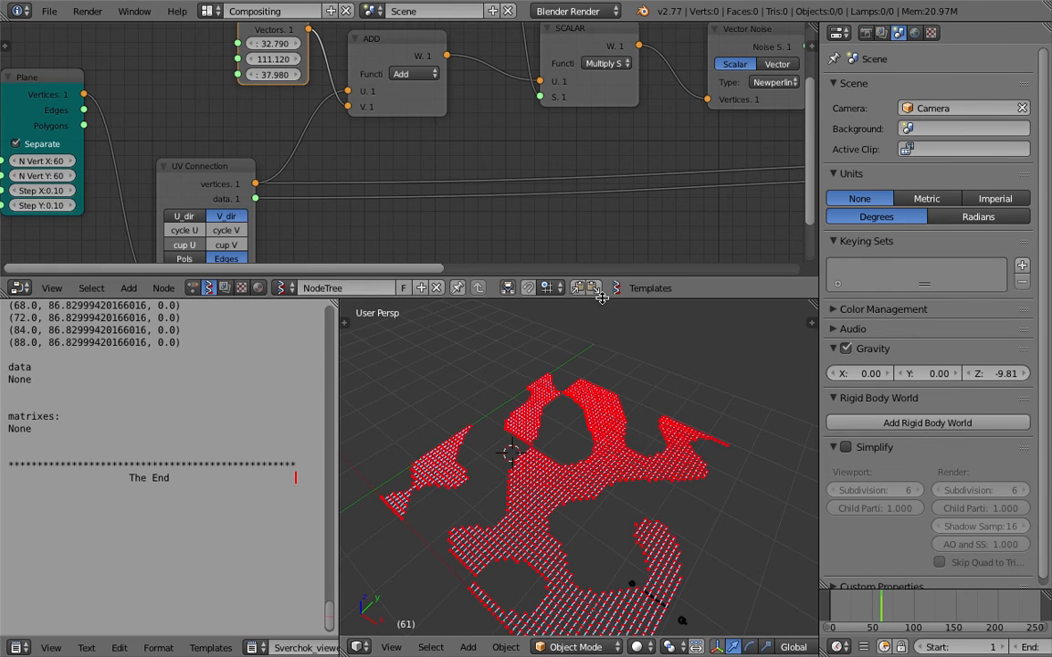
left_click_drag(582, 298, 583, 365)
key("ctrl+s")
left_click(571, 550)
scroll(521, 293, "down", 3)
Move the Plane node well away from the UV Connection node, into empty space to its lower left
middle_click_drag(521, 293, 780, 214)
left_click_drag(409, 68, 237, 118)
middle_click_drag(301, 126, 204, 167)
key("ctrl+s")
left_click(203, 166)
left_click_drag(163, 162, 117, 152)
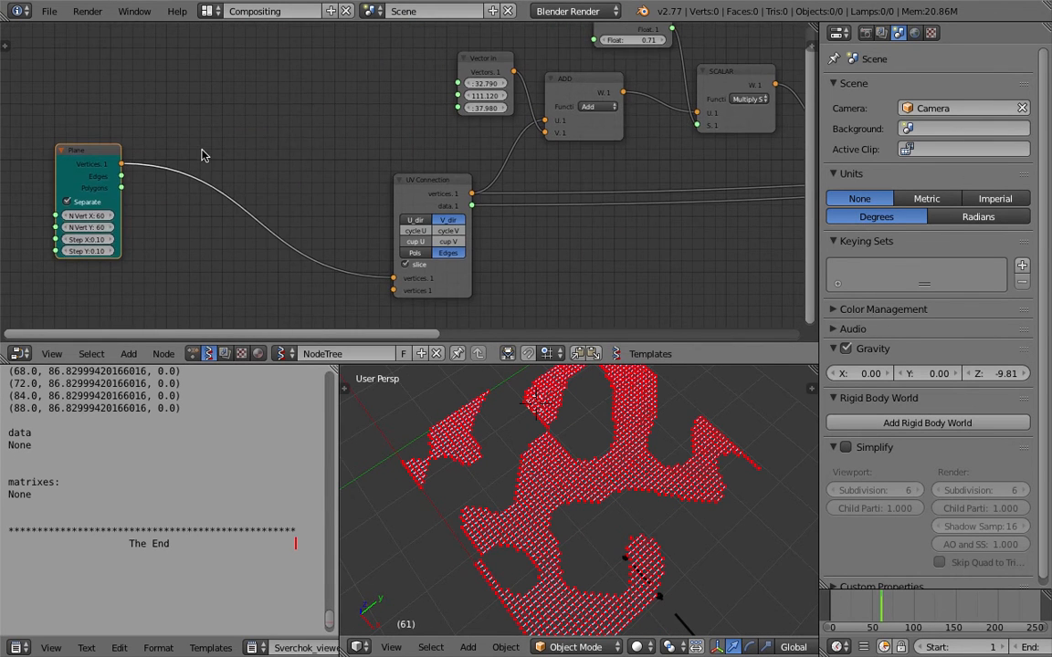
middle_click_drag(214, 169, 206, 135)
scroll(229, 178, "down", 2)
scroll(228, 179, "down", 1)
middle_click_drag(228, 179, 212, 149)
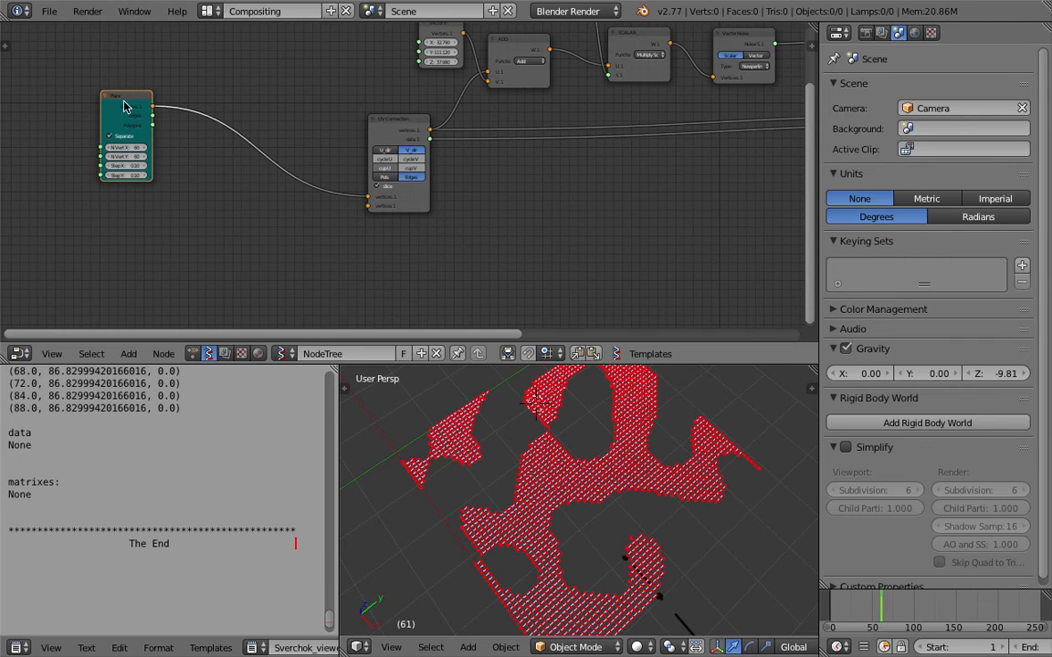
left_click_drag(125, 107, 81, 202)
middle_click_drag(80, 201, 140, 153)
key("ctrl+s")
left_click(141, 153)
left_click_drag(169, 183, 111, 195)
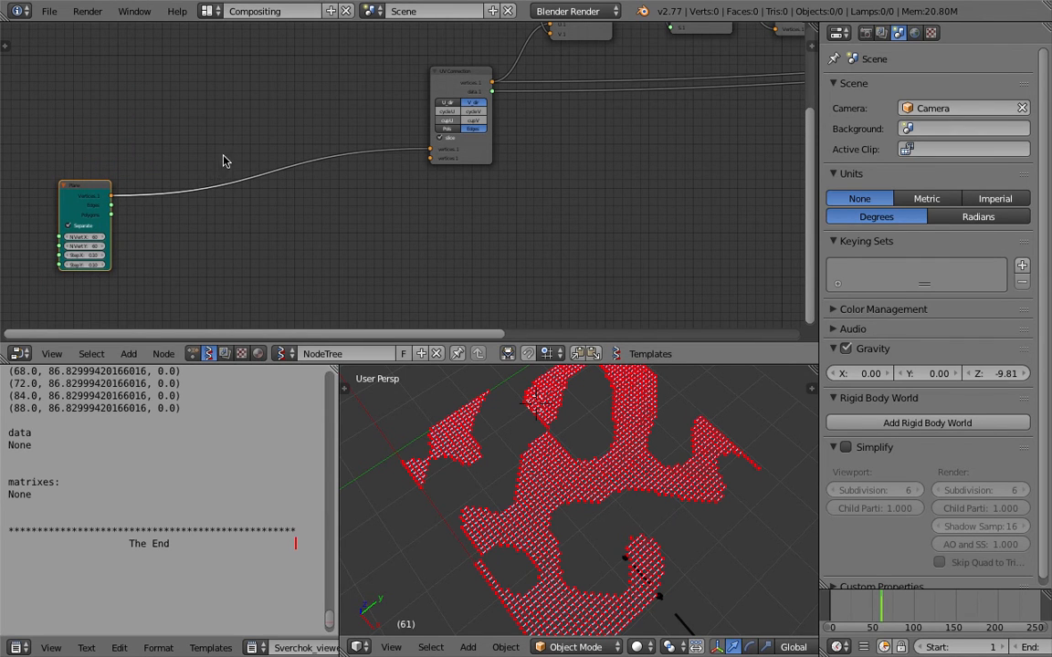
Cut the link between the Plane's vertices output and the UV Connection node
left_click_drag(224, 162, 223, 221, "ctrl")
middle_click_drag(222, 221, 287, 146)
scroll(564, 548, "down", 4)
middle_click_drag(561, 555, 769, 459)
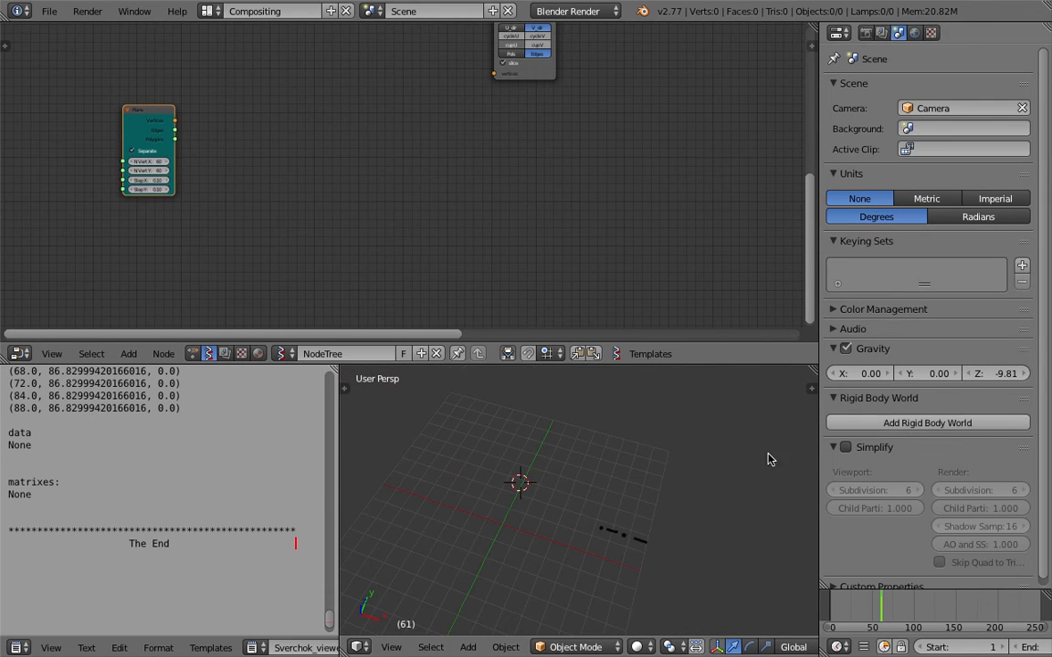
Show the 3D view's properties region and widen the 3D view into the text editor's space
key("n")
left_click(791, 459)
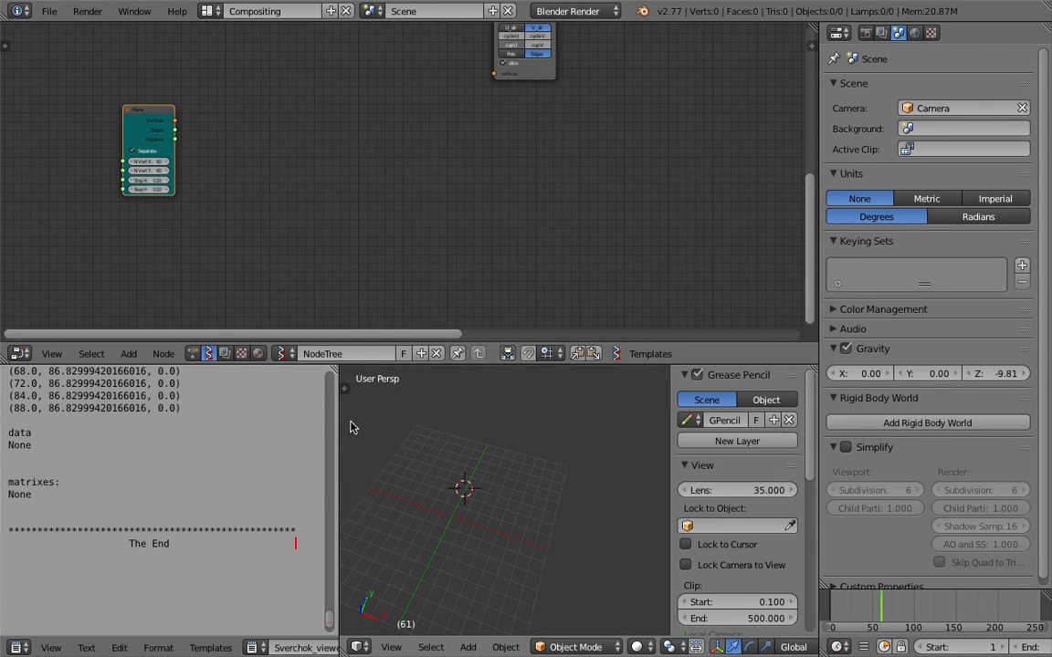
left_click_drag(337, 416, 199, 429)
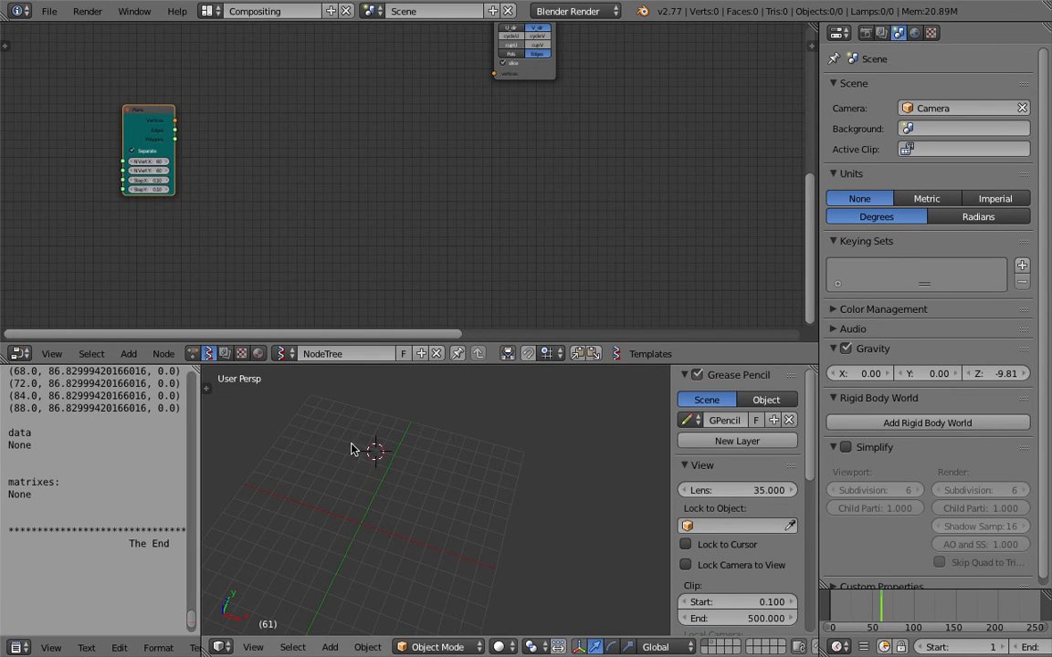
middle_click_drag(357, 435, 411, 437, "shift")
Add a Cross Section node beside the Plane node
left_click_drag(172, 127, 205, 170)
middle_click_drag(239, 198, 261, 179)
scroll(327, 188, "up", 3)
key("shift+a")
left_click(328, 184)
type("cros")
key("Return")
left_click(330, 147)
key("ctrl+s")
left_click(311, 157)
Add a Box node to the node tree near the Cross Section node
middle_click_drag(475, 162, 453, 150)
key("shift+a")
left_click(482, 148)
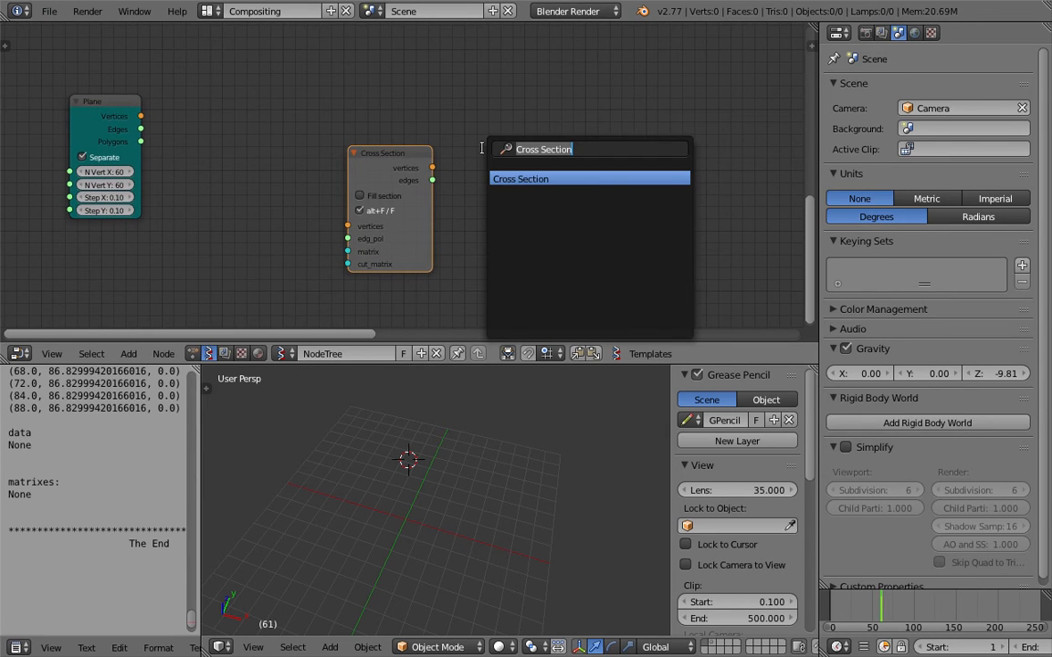
type("box")
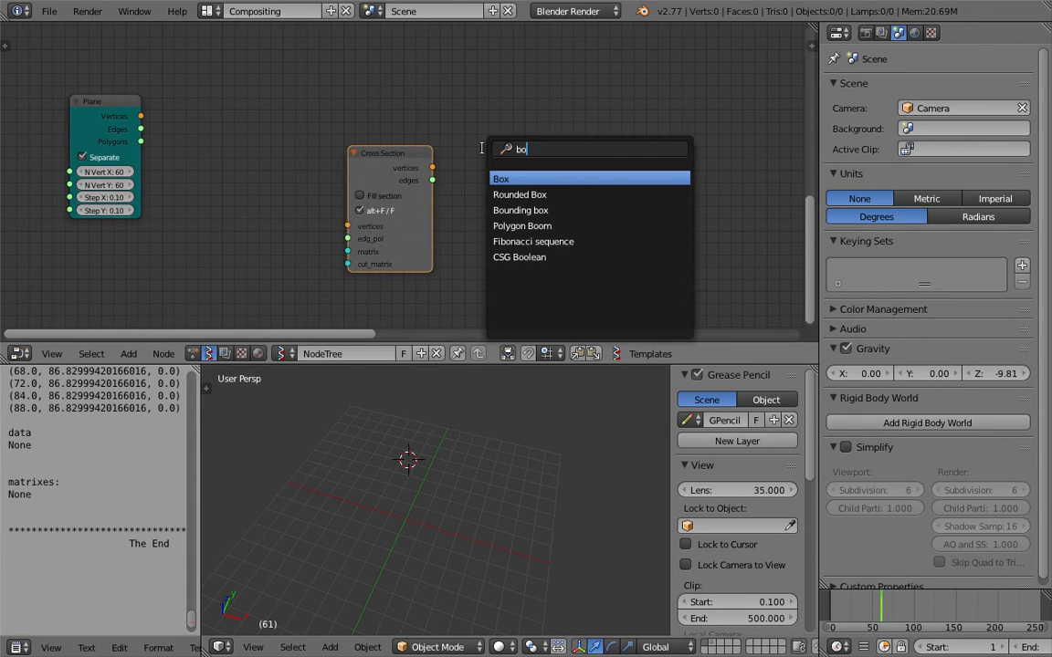
key("Return")
left_click(498, 111)
key("ctrl+s")
left_click(501, 108)
Arrange the Box node above the Plane node, with the Cross Section node to the right of both
left_click_drag(562, 113, 316, 54)
left_click_drag(400, 152, 461, 136)
left_click_drag(119, 103, 180, 184)
key("ctrl+s")
left_click(180, 185)
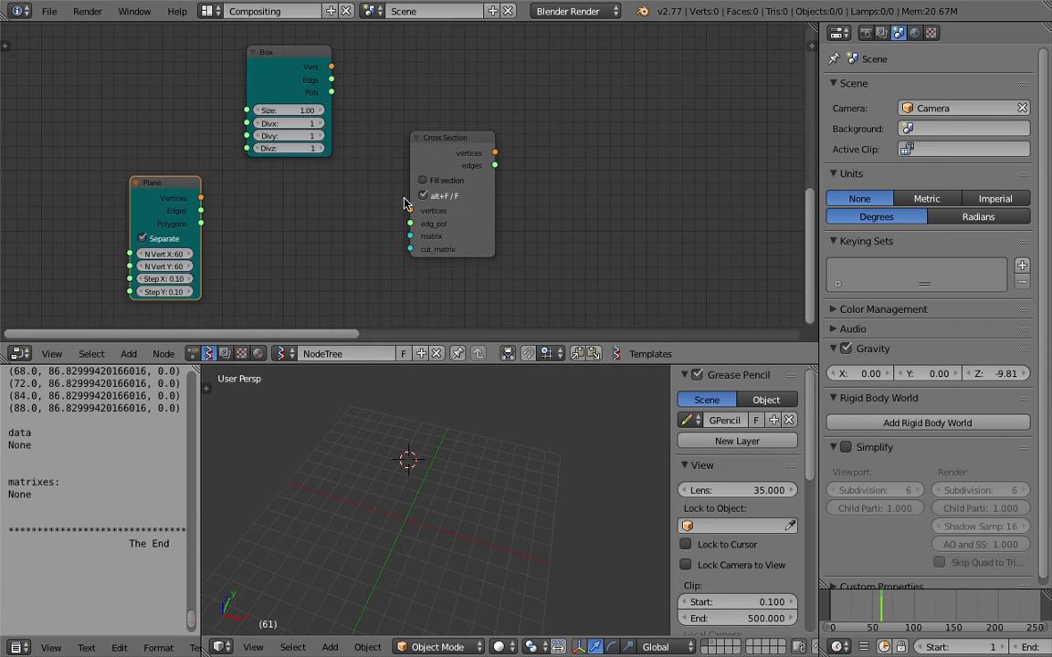
scroll(406, 202, "up", 2)
key("ctrl+s")
left_click(369, 181)
scroll(405, 154, "down", 1)
middle_click_drag(464, 133, 452, 155)
left_click_drag(459, 149, 444, 142)
left_click_drag(461, 159, 474, 149)
Add a Viewer Draw node to the right of the Cross Section node
key("alt+space")
type("view")
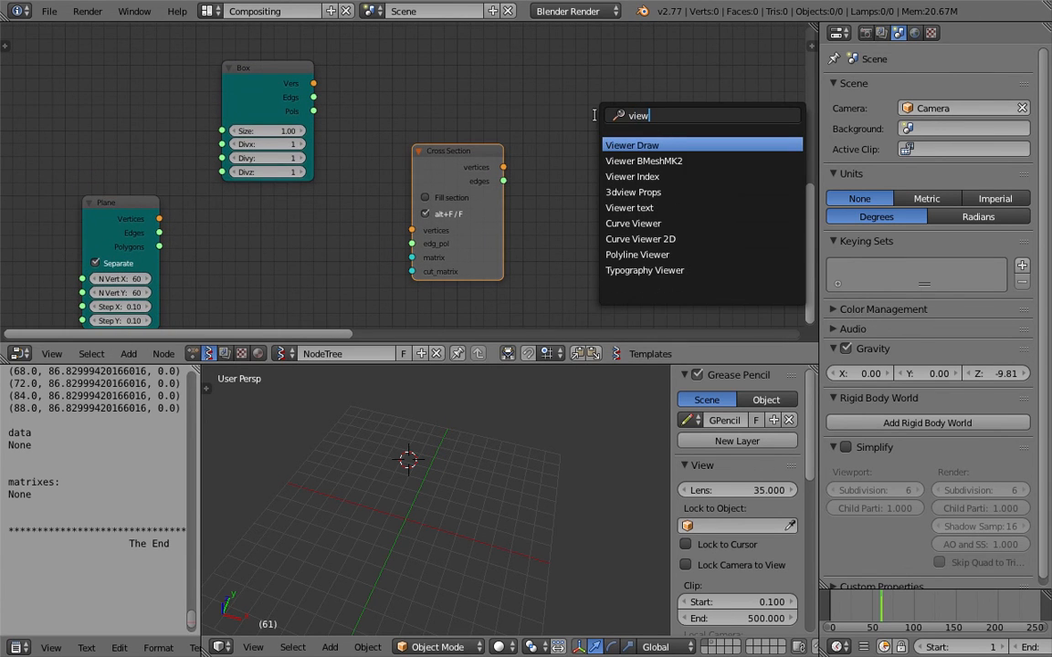
key("Return")
left_click(595, 119)
Link the Cross Section's vertices and edges outputs to Viewer Draw's vertices and edg_pol inputs
left_click_drag(504, 167, 584, 201)
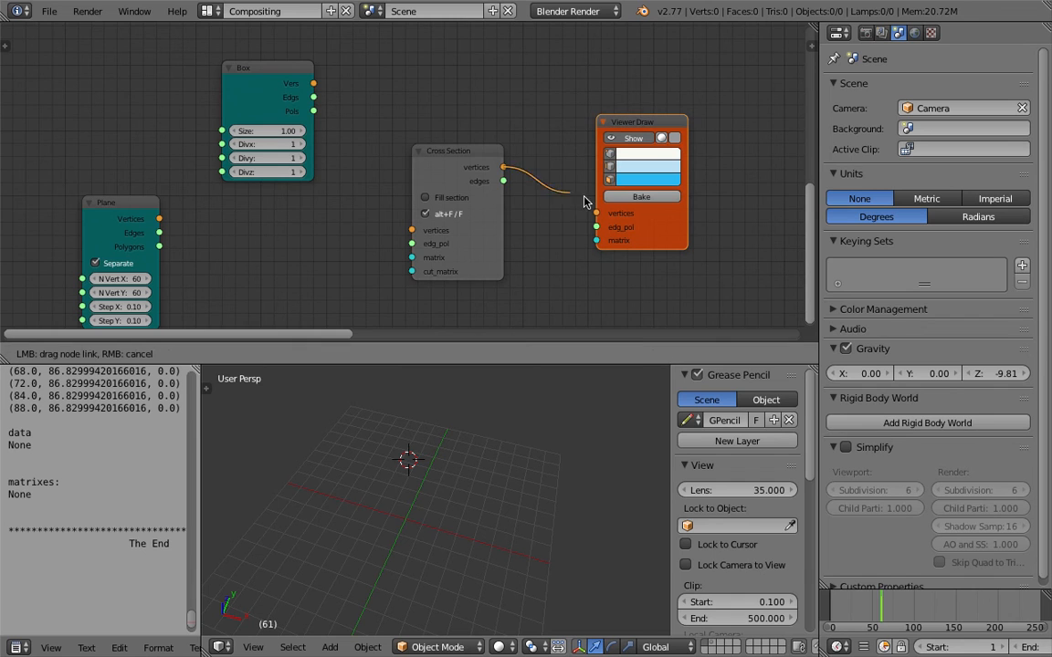
left_click_drag(518, 187, 509, 179)
left_click_drag(503, 181, 519, 188)
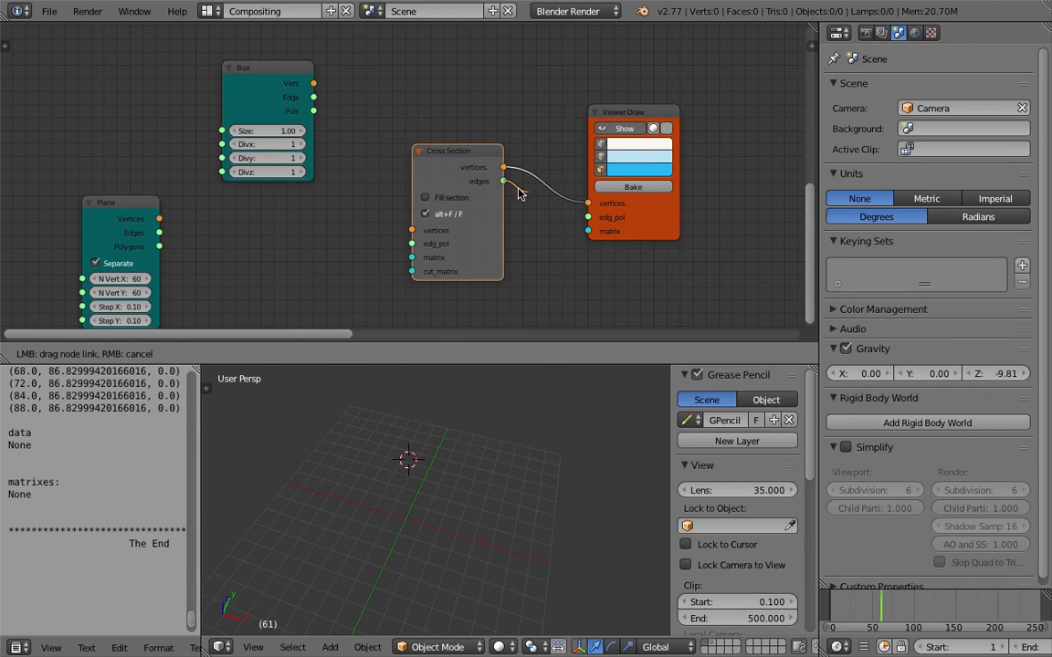
left_click_drag(585, 218, 587, 217)
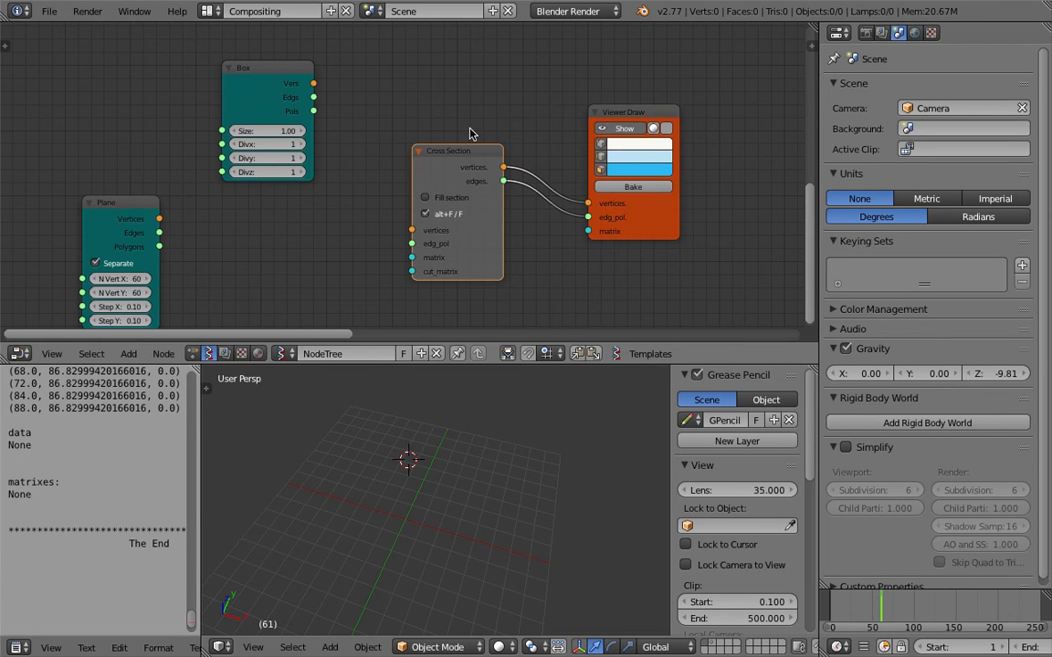
left_click_drag(457, 163, 462, 147)
Link the Box's Vers and Pols outputs to the Cross Section's vertices and edg_pol inputs, and enable Fill section
left_click_drag(314, 83, 319, 89)
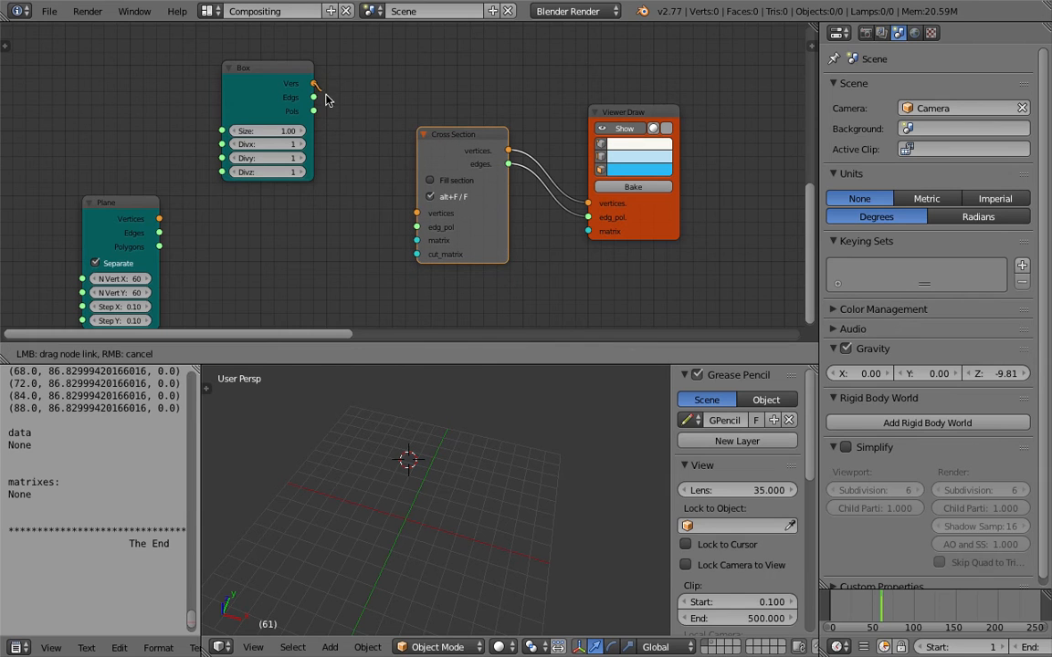
left_click_drag(416, 214, 416, 215)
left_click_drag(264, 76, 253, 97)
left_click_drag(297, 132, 351, 189)
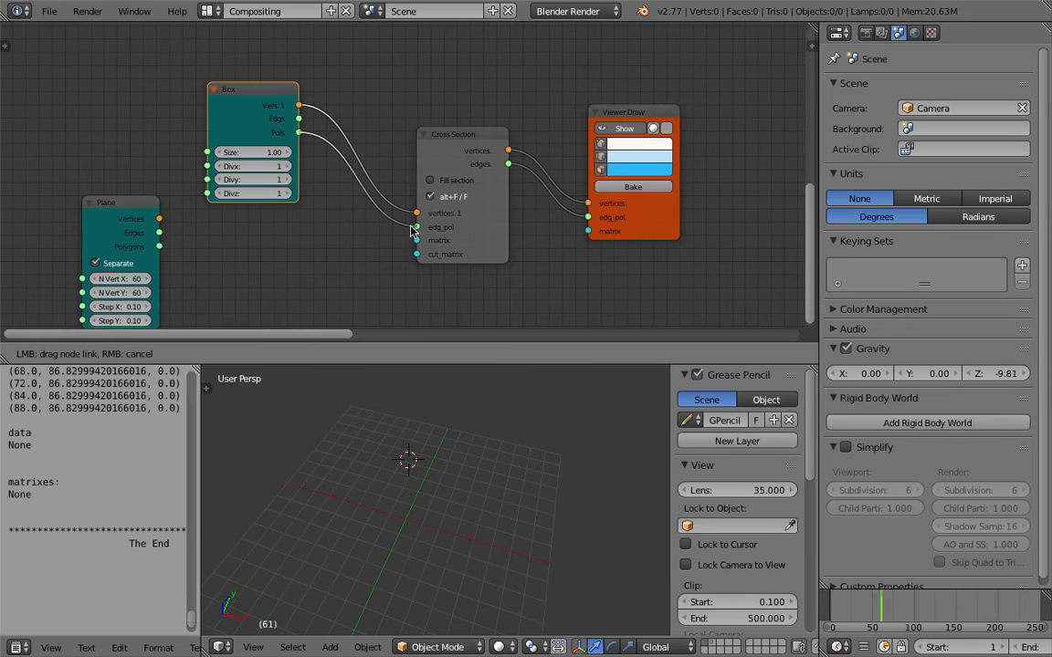
left_click_drag(472, 239, 472, 239)
left_click_drag(491, 247, 500, 219)
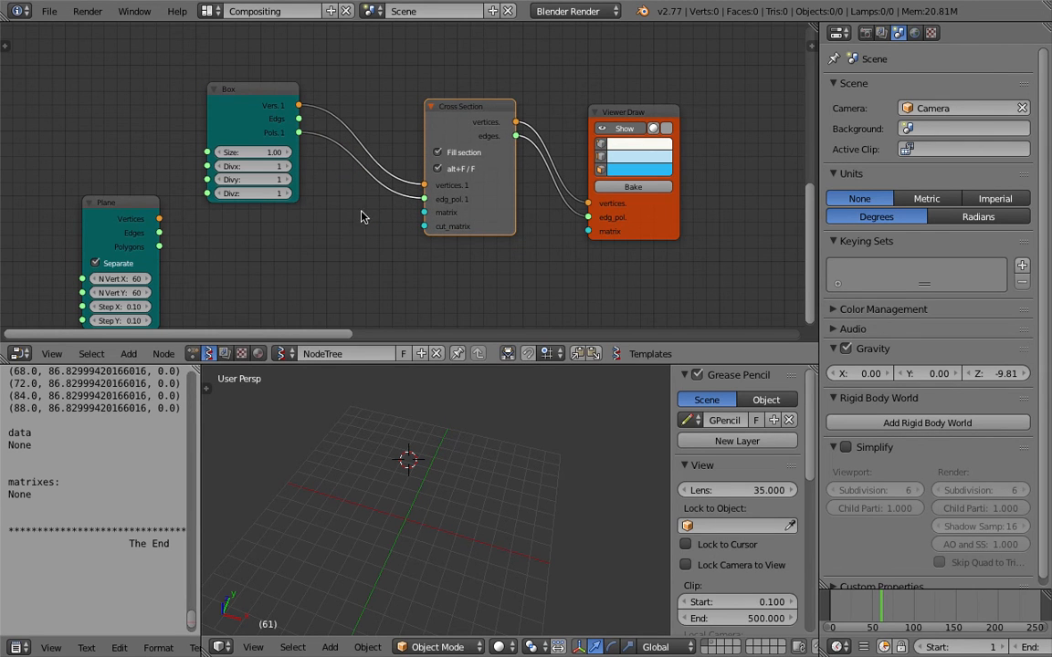
Add a Line node and place it below the Box node, beside the Plane node
left_click_drag(268, 100, 260, 81)
key("shift+a")
left_click(305, 204)
type("line")
key("Return")
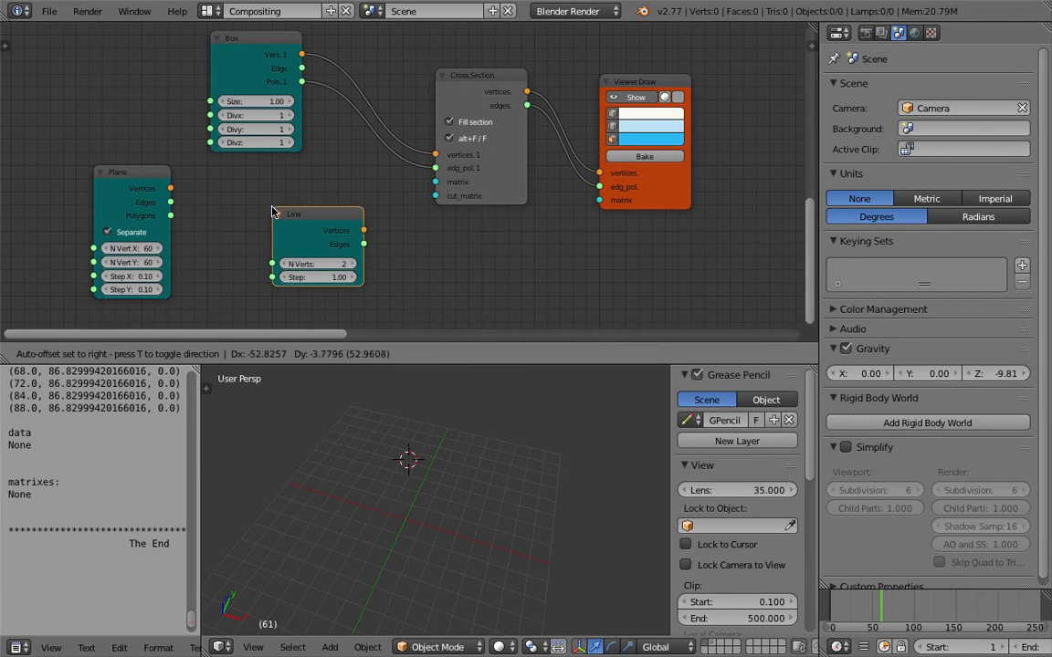
left_click(251, 208)
left_click_drag(317, 218, 269, 227)
Add a Matrix in node, linking the Line's Vertices to its Location and its Matrix output to the Cross Section's cut_matrix
key("shift+a")
left_click(359, 196)
type("matrix in")
key("Return")
left_click(402, 236)
left_click_drag(418, 236, 436, 195)
left_click_drag(249, 220, 328, 249)
scroll(429, 457, "up", 2)
key("ctrl+s")
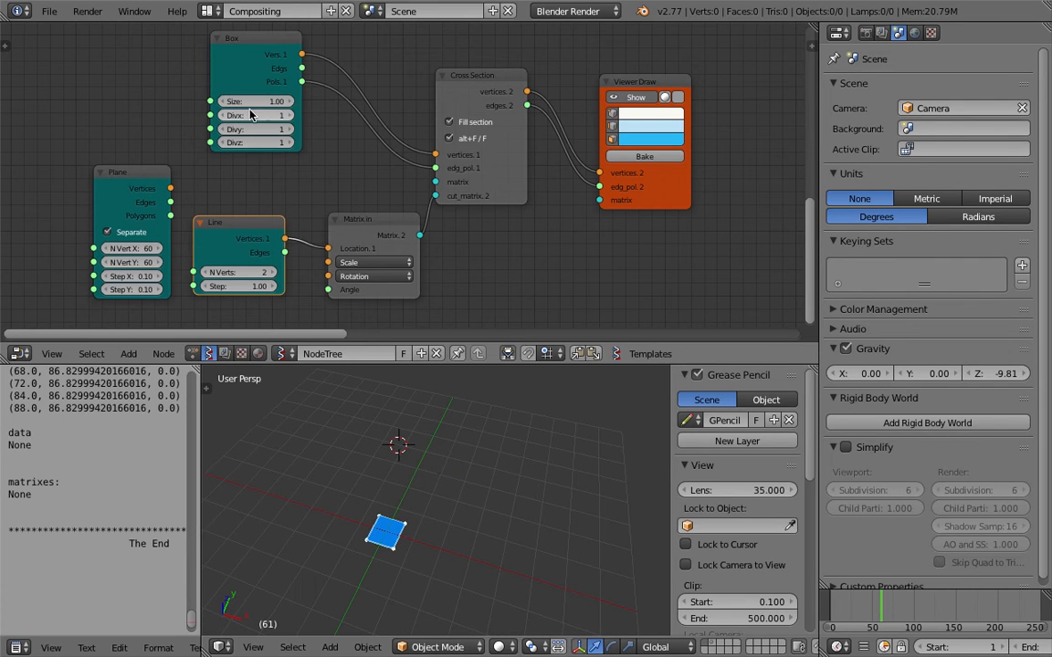
Set the Box node's Size to 10
type("10")
key("Return")
scroll(465, 545, "down", 4)
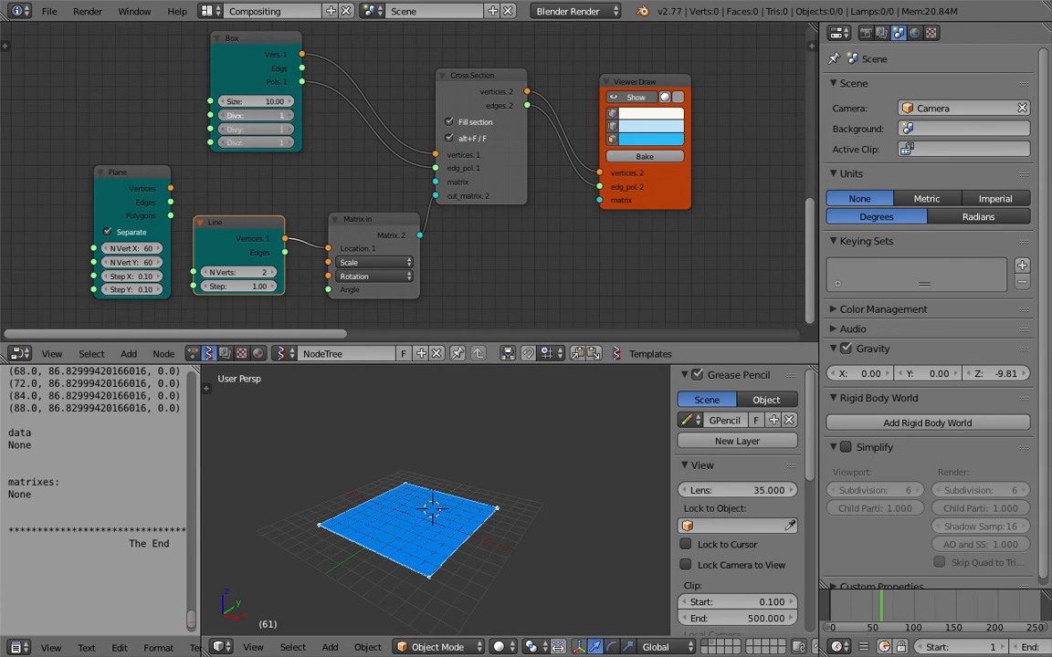
Try two divisions in X, Y and Z on the Box node and return them to 1
left_click_drag(259, 142, 278, 143)
middle_click_drag(439, 423, 426, 427)
left_click_drag(261, 116, 261, 129)
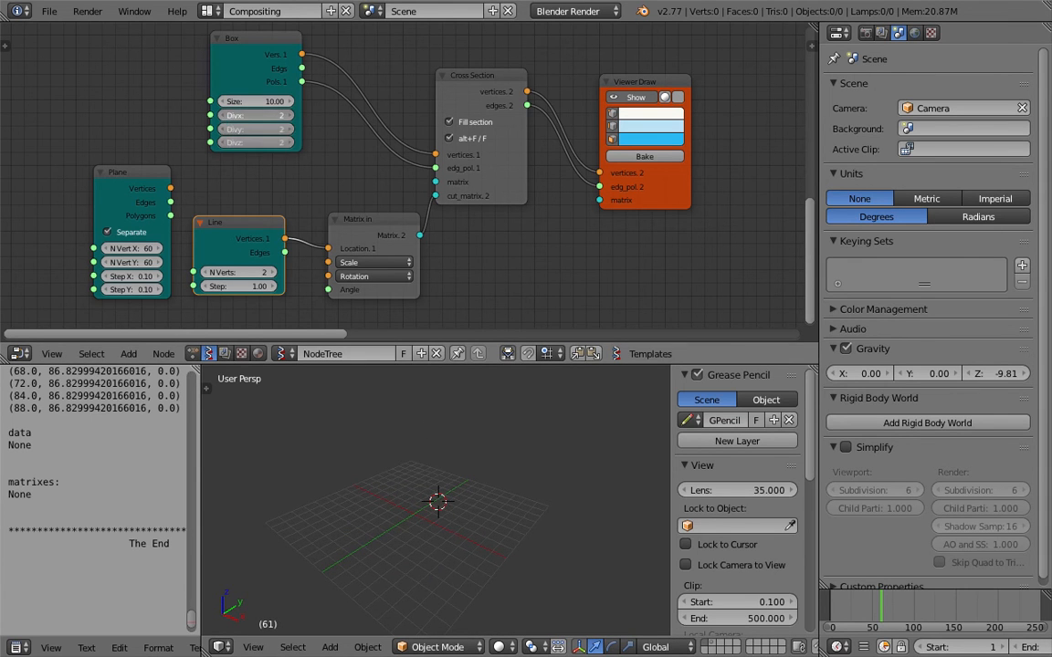
key("Return")
Set the Line node to 5 vertices with a step of 1.30 and shift the Matrix in node up beside it
middle_click_drag(432, 464, 416, 487)
left_click_drag(373, 224, 350, 195)
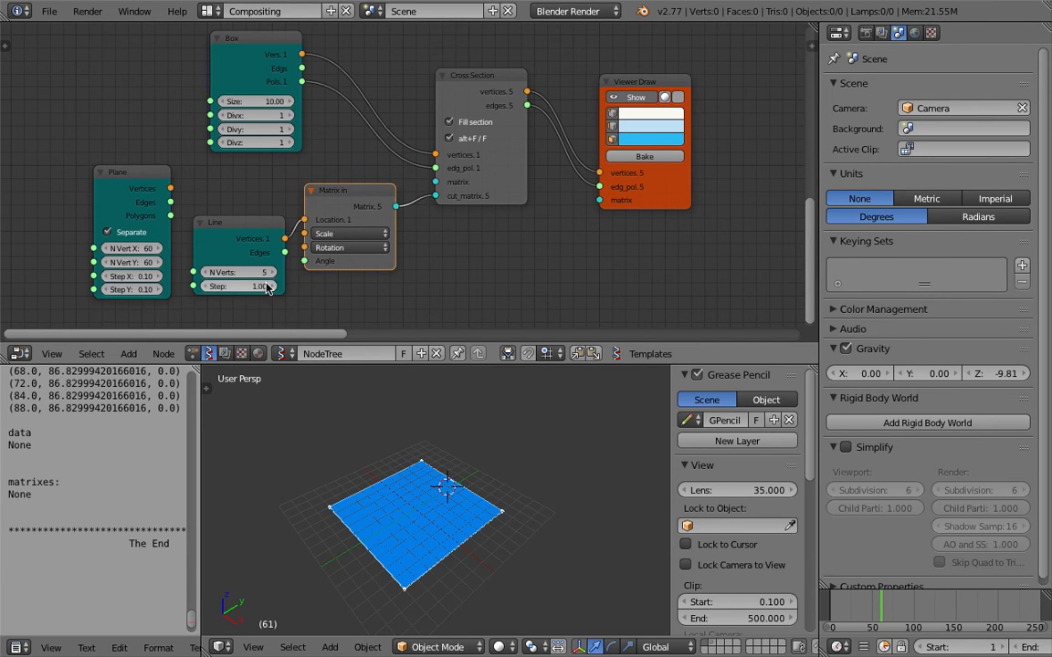
middle_click_drag(447, 480, 464, 473)
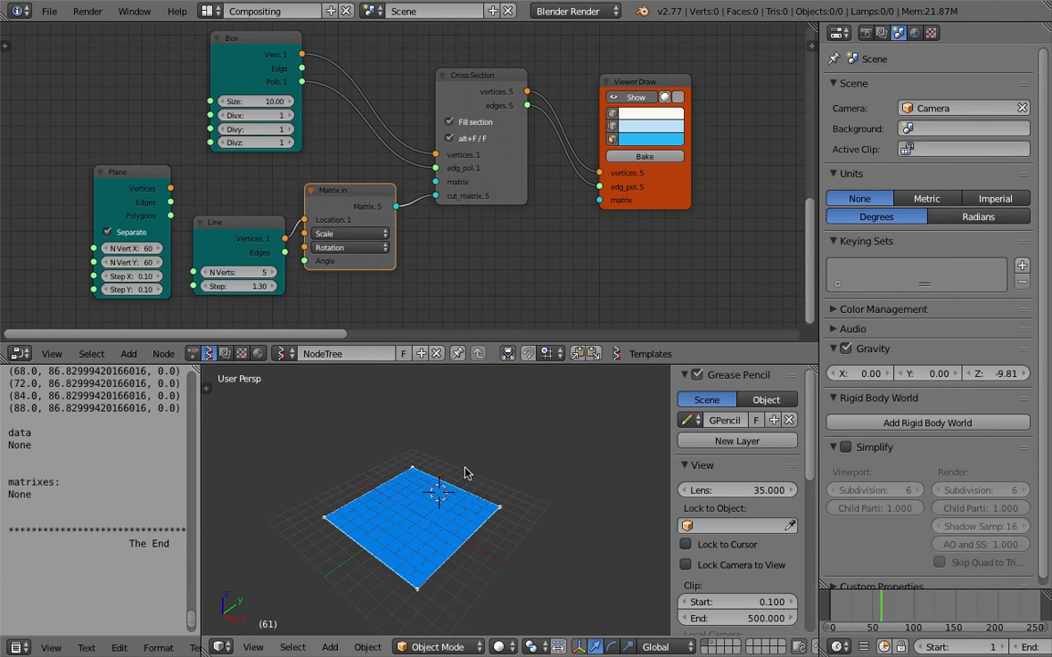
Duplicate the Viewer Draw node and place the copy above the Box and Cross Section nodes
scroll(587, 188, "down", 3)
middle_click_drag(589, 112, 563, 175)
left_click_drag(562, 175, 593, 181)
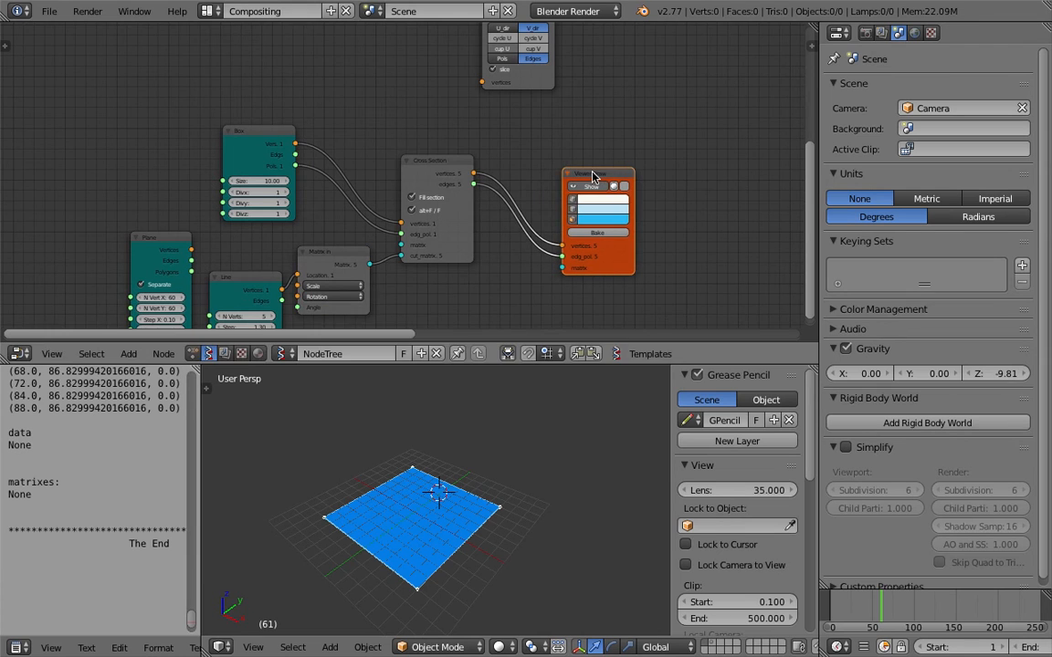
key("shift+d")
left_click(391, 46)
Link the Box's Vers and Pols outputs to the duplicated Viewer Draw's vertices and edg_pol inputs, and save the file
middle_click_drag(350, 94, 373, 137)
scroll(368, 140, "up", 2)
mouse_move(267, 172)
left_mouse_down()
mouse_move(222, 155)
mouse_move(382, 157)
left_mouse_up()
left_click_drag(244, 197, 308, 190)
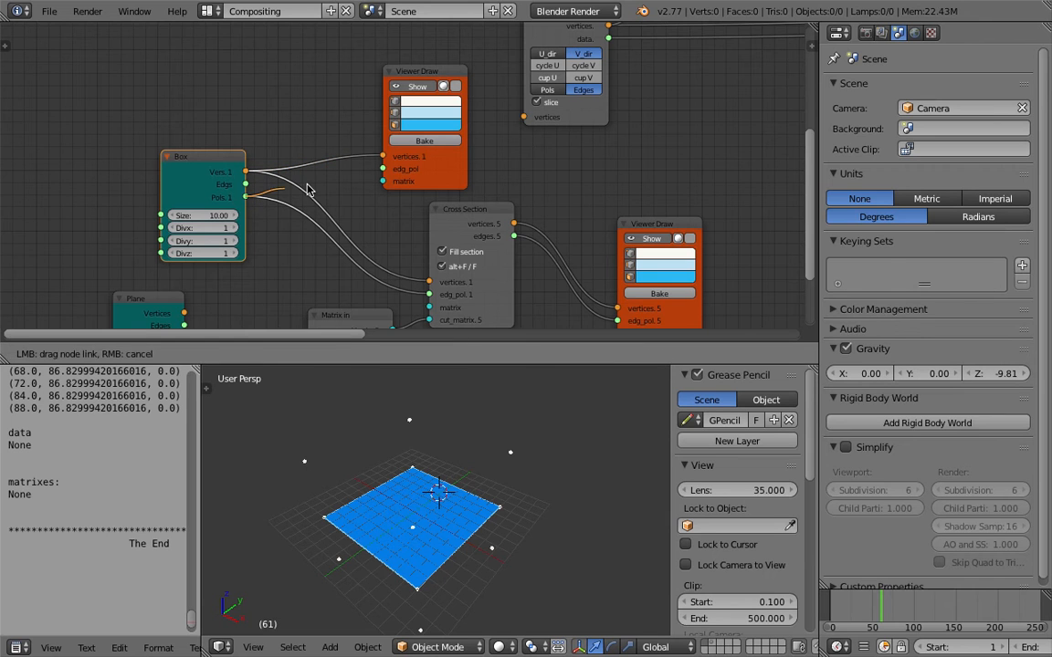
left_click_drag(383, 176, 383, 170)
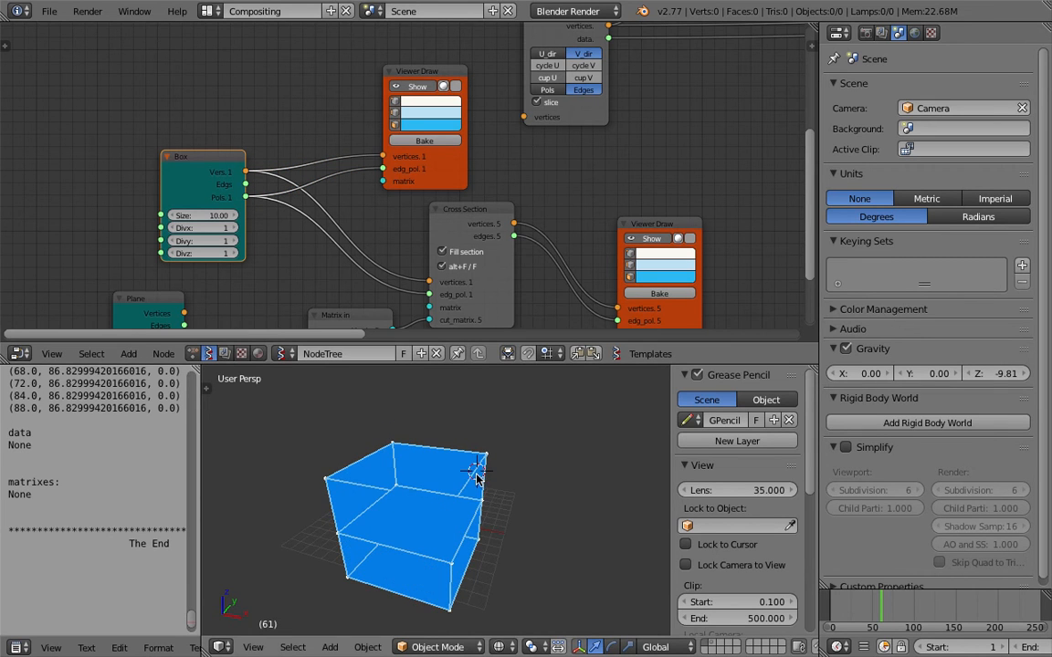
key("ctrl+s")
left_click(435, 481)
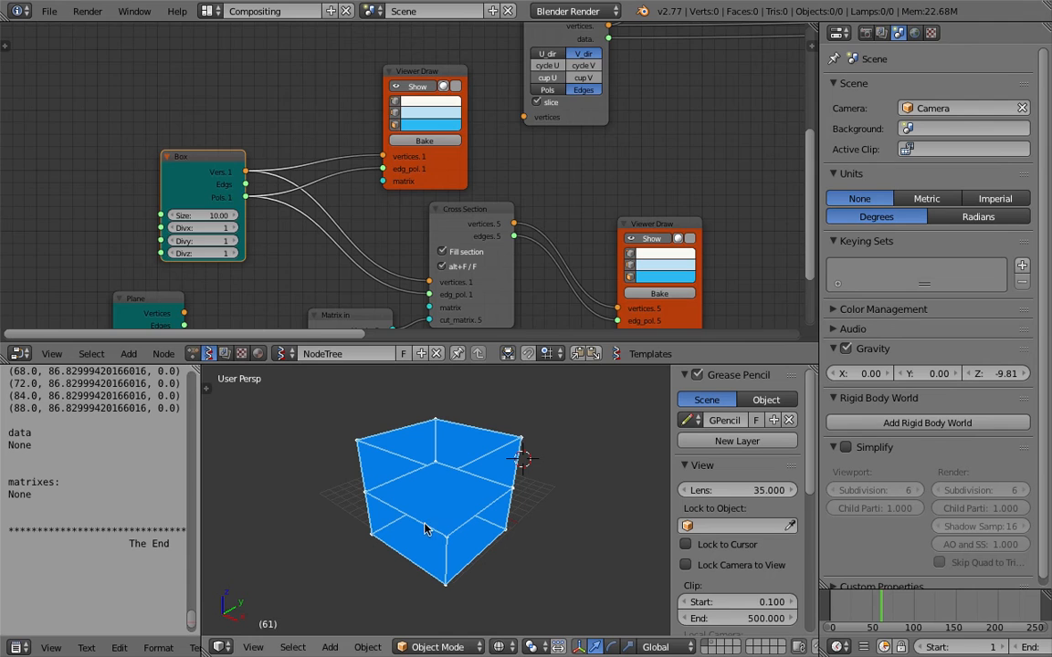
Duplicate the Box's Viewer Draw node, place the copy below the Cross Section node, and save the file
middle_click_drag(387, 286, 398, 175)
left_click_drag(369, 207, 377, 226)
middle_click_drag(368, 203, 439, 165)
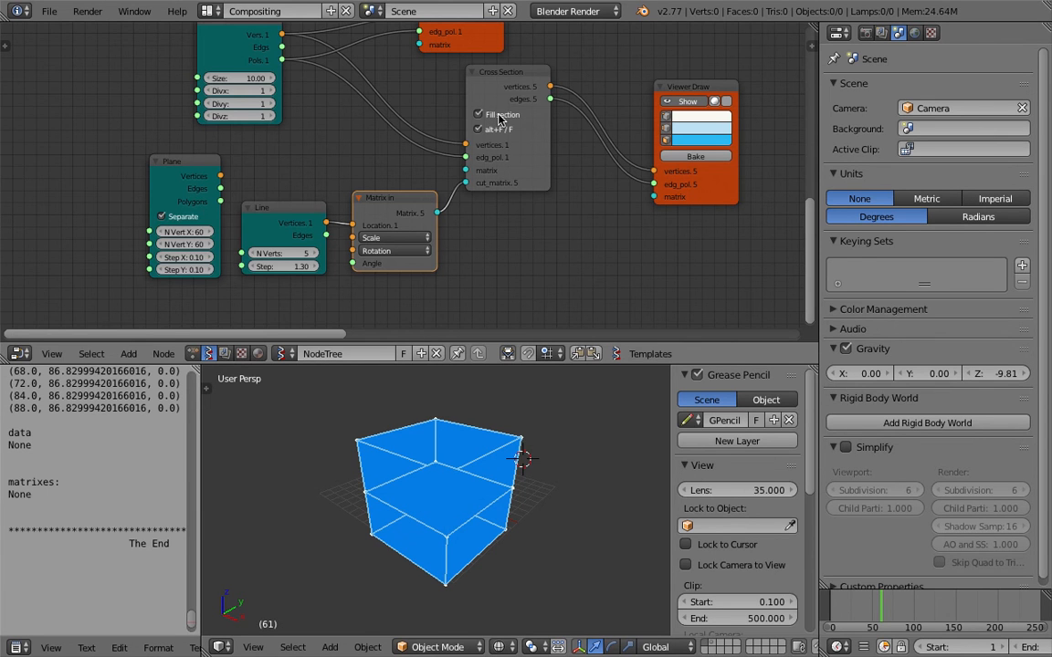
scroll(437, 193, "down", 1)
middle_click_drag(416, 197, 403, 245)
left_click_drag(464, 121, 439, 121)
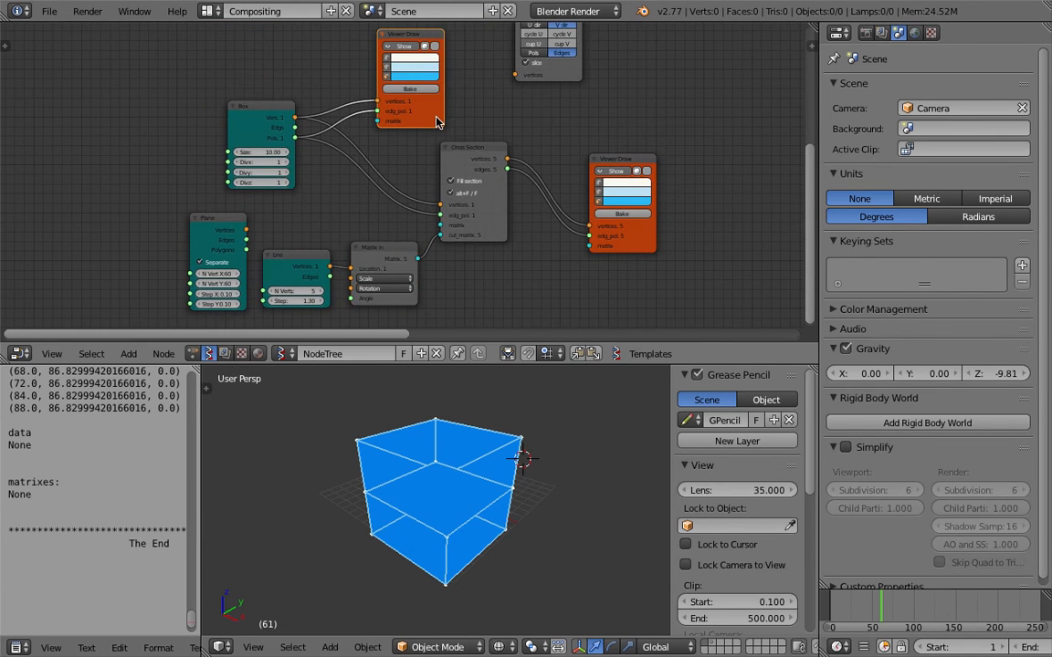
key("shift+d")
left_click(546, 346)
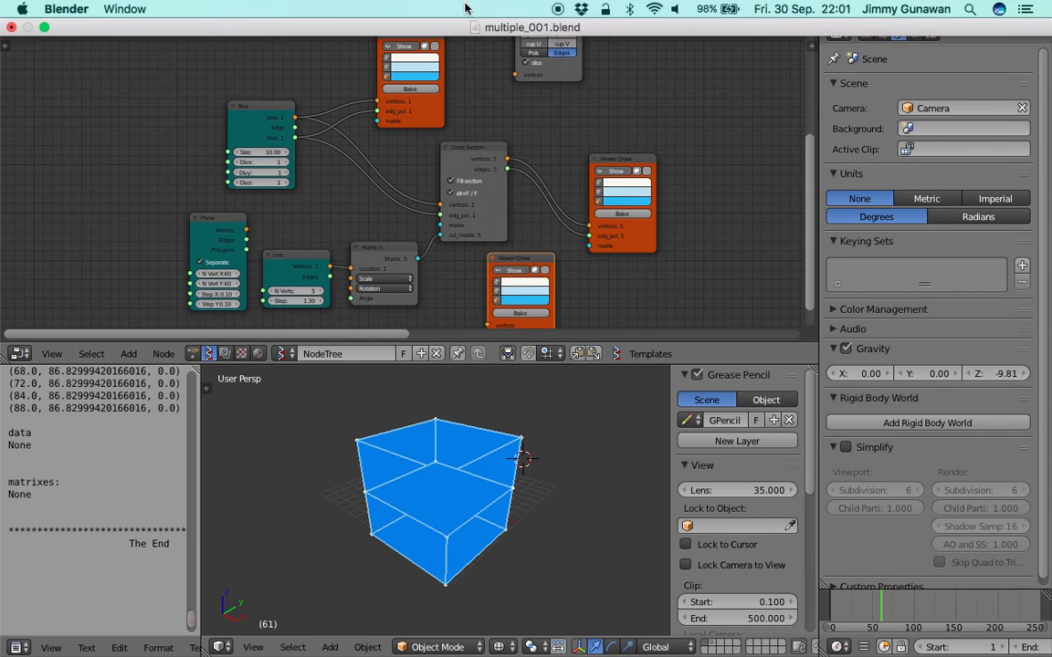
middle_click_drag(563, 135, 587, 109)
key("ctrl+s")
left_click(584, 104)
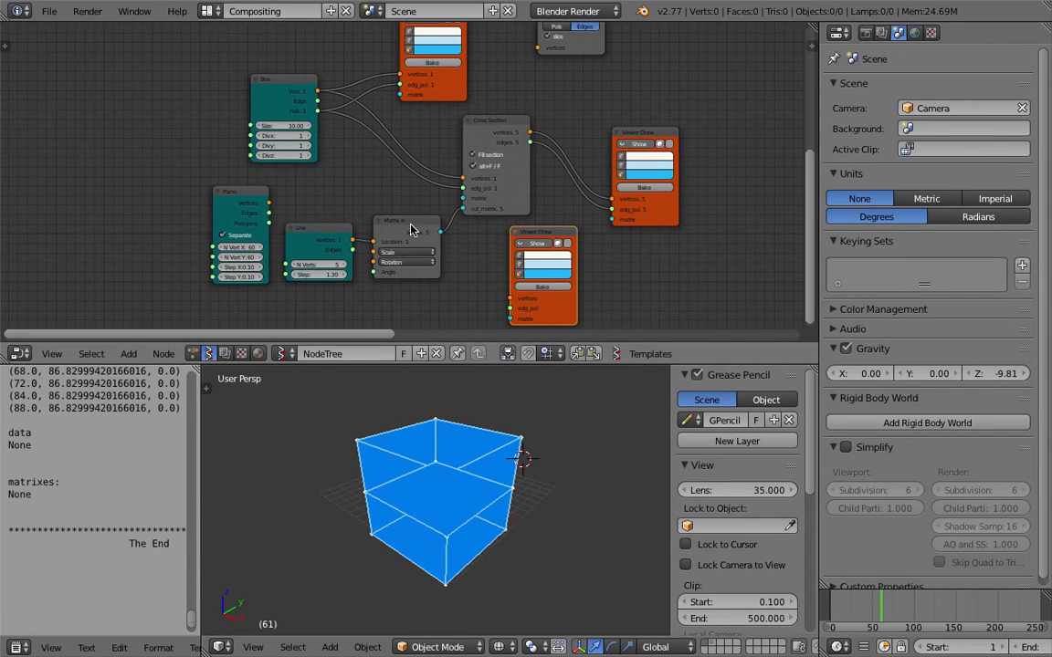
Move the Line node down and link its Vertices and Edges outputs to the lower Viewer Draw's vertices and edg_pol inputs
scroll(411, 230, "up", 1)
left_click_drag(312, 244, 301, 285)
middle_click_drag(322, 229, 321, 158)
key("ctrl+s")
left_click(331, 183)
left_click_drag(334, 222, 369, 231)
left_click_drag(518, 254, 526, 247)
left_click_drag(333, 231, 467, 256)
Switch the 3D view to solid shading and hide the display of the Viewer Draw linked to the Box
middle_click_drag(514, 457, 395, 468)
key("z")
scroll(455, 470, "up", 3)
scroll(575, 488, "up", 3)
scroll(395, 467, "down", 6)
middle_click_drag(472, 75, 440, 216)
left_click(384, 66)
mouse_move(498, 434)
middle_mouse_down()
mouse_move(527, 490)
mouse_move(482, 512)
mouse_move(410, 490)
middle_mouse_up()
key("ctrl+s")
left_click(413, 508)
Spread out the lower nodes by moving Plane and Line away from Matrix in and adjusting Matrix in and the lower Viewer Draw
middle_click_drag(408, 293, 444, 202)
left_click_drag(231, 190, 76, 204)
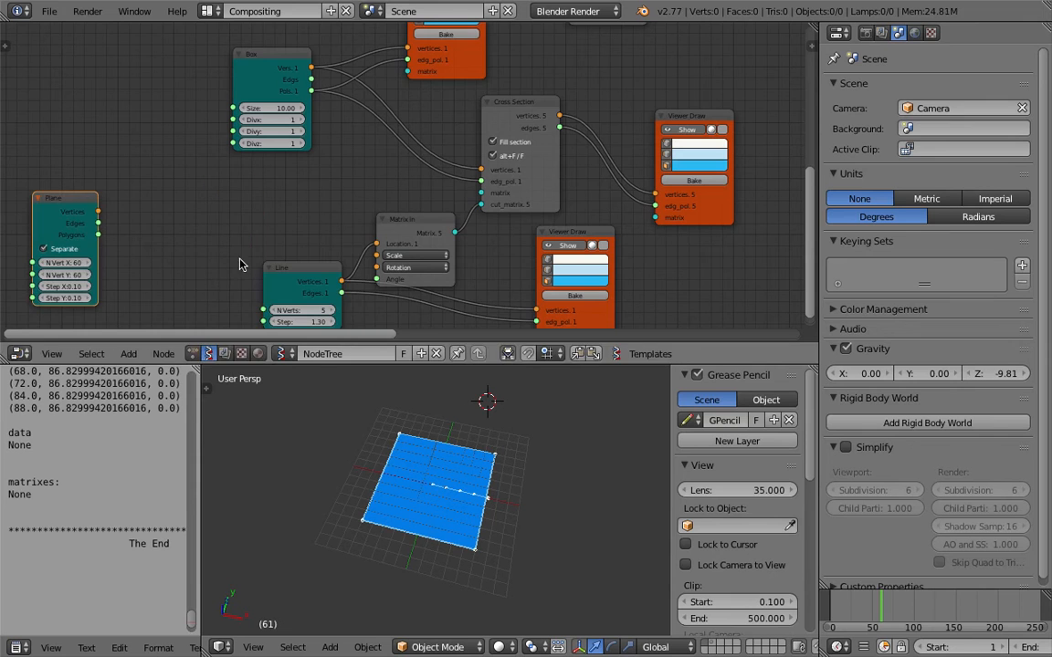
left_click_drag(312, 268, 215, 284)
scroll(284, 163, "down", 1)
middle_click_drag(277, 253, 324, 253)
scroll(310, 266, "up", 1)
left_click_drag(402, 226, 382, 226)
middle_click_drag(401, 228, 407, 185)
left_click_drag(554, 189, 537, 204)
middle_click_drag(484, 212, 503, 191)
scroll(485, 196, "up", 1)
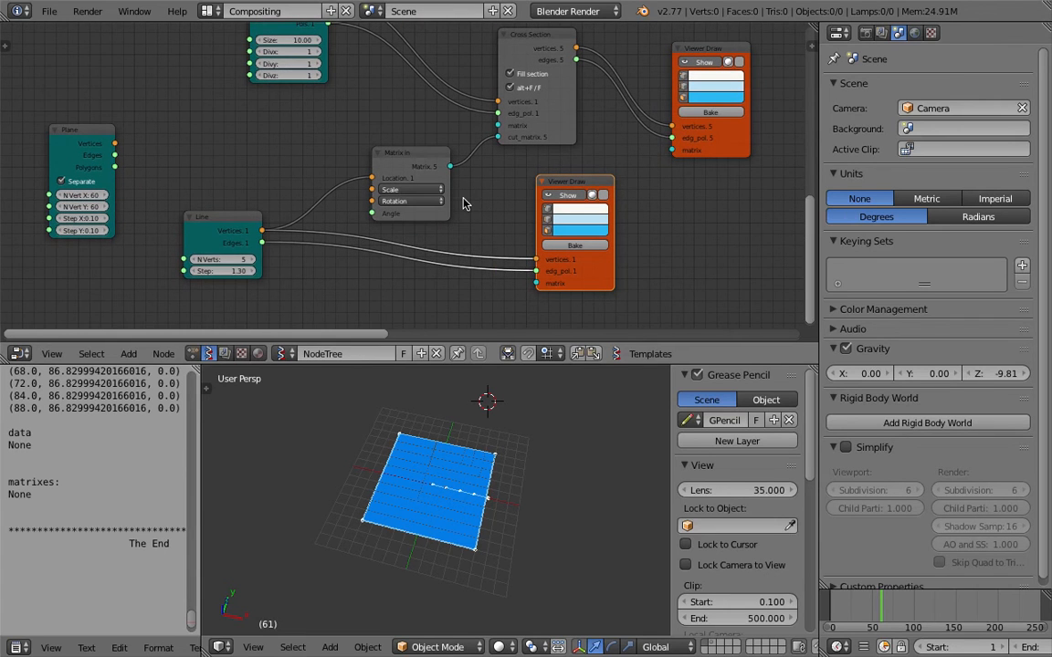
left_click_drag(411, 164, 400, 158)
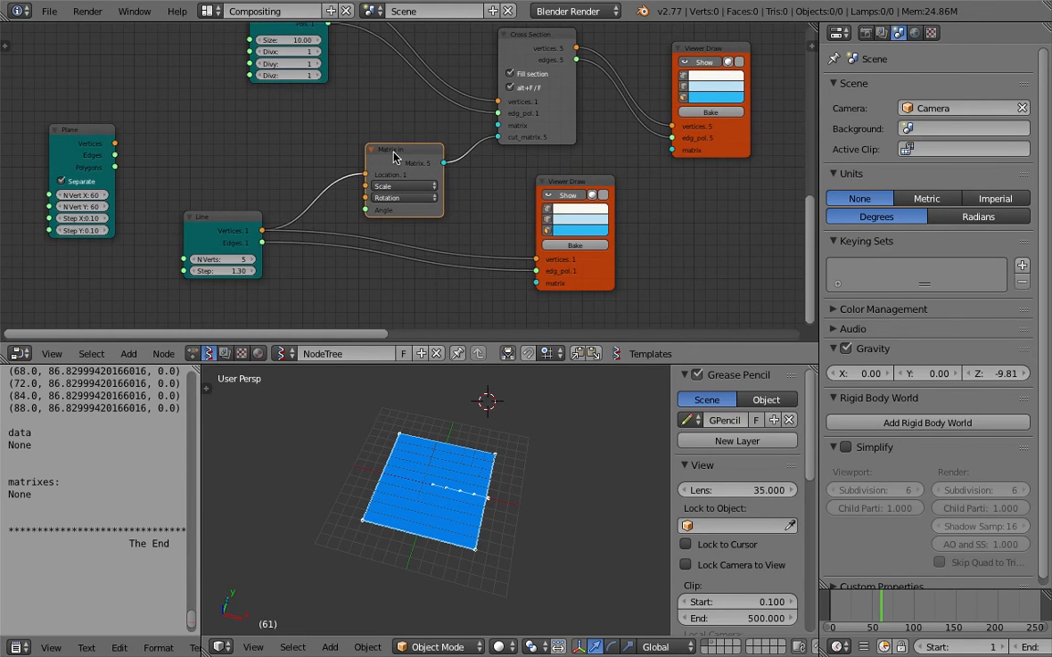
Try a longer step on the Line node and settle on 1.33
left_click(245, 227)
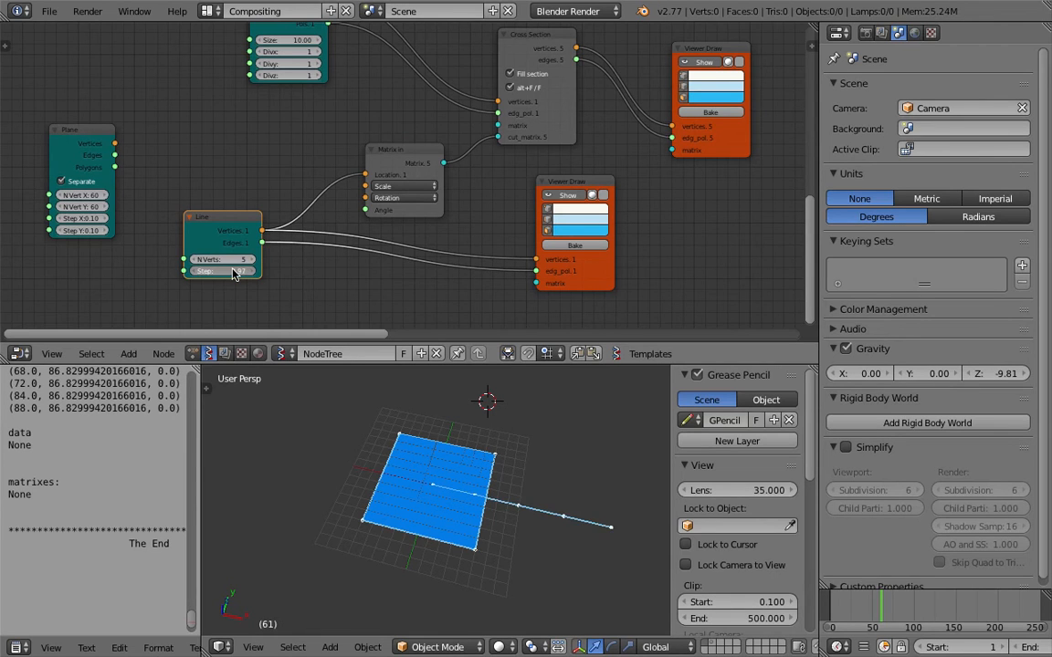
left_click_drag(233, 271, 225, 272)
middle_click_drag(276, 143, 288, 158)
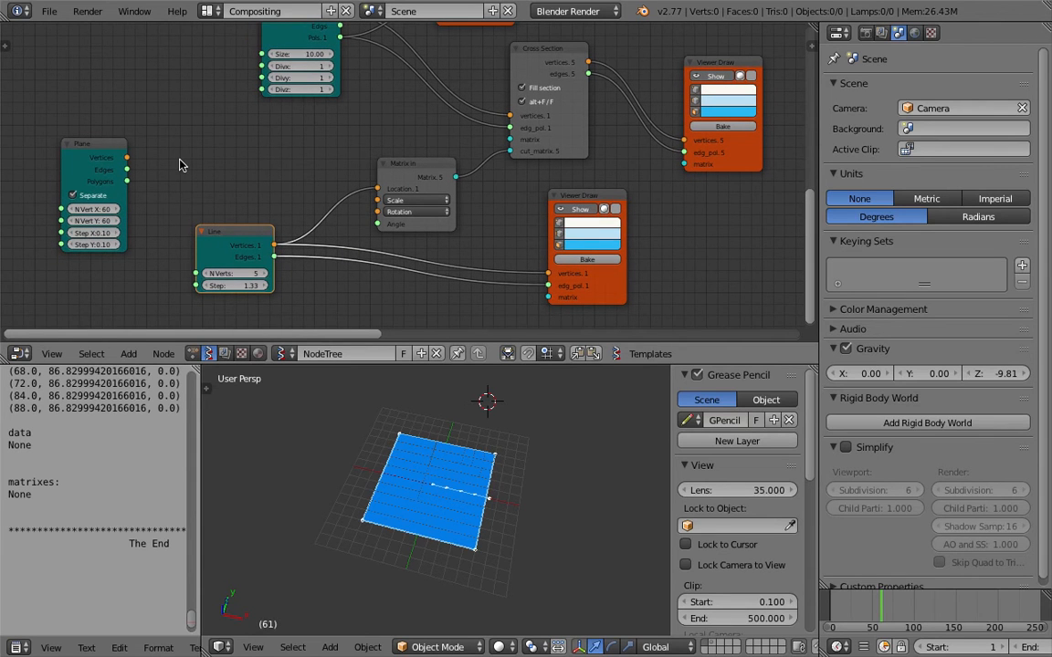
Remove the Matrix in node between Line and Cross Section and lower the Line node
left_click_drag(391, 180, 383, 197)
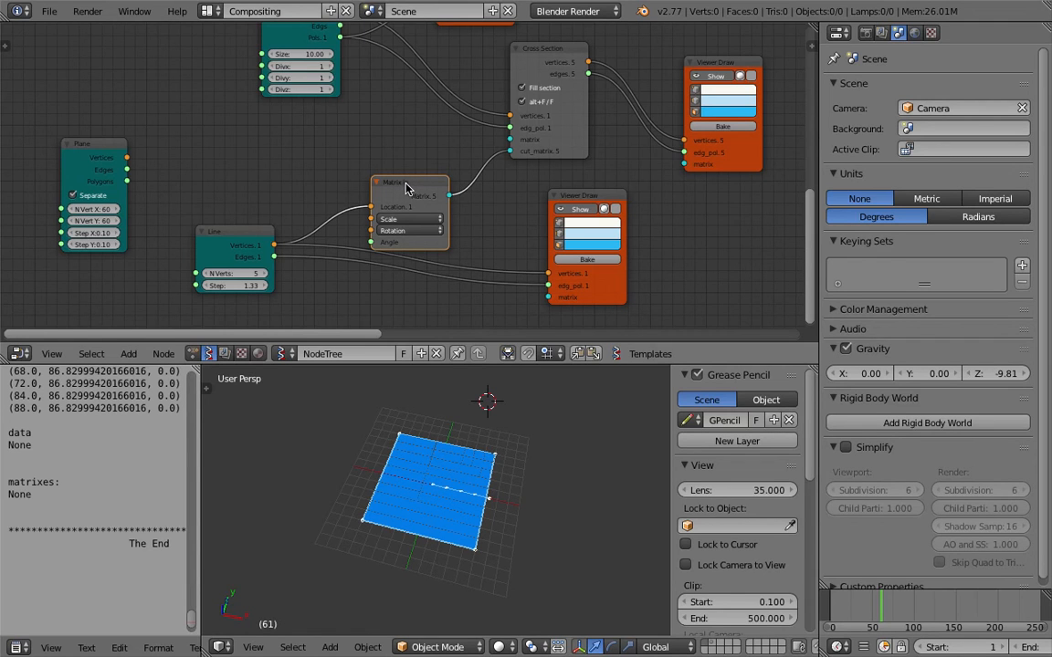
key("ctrl+z")
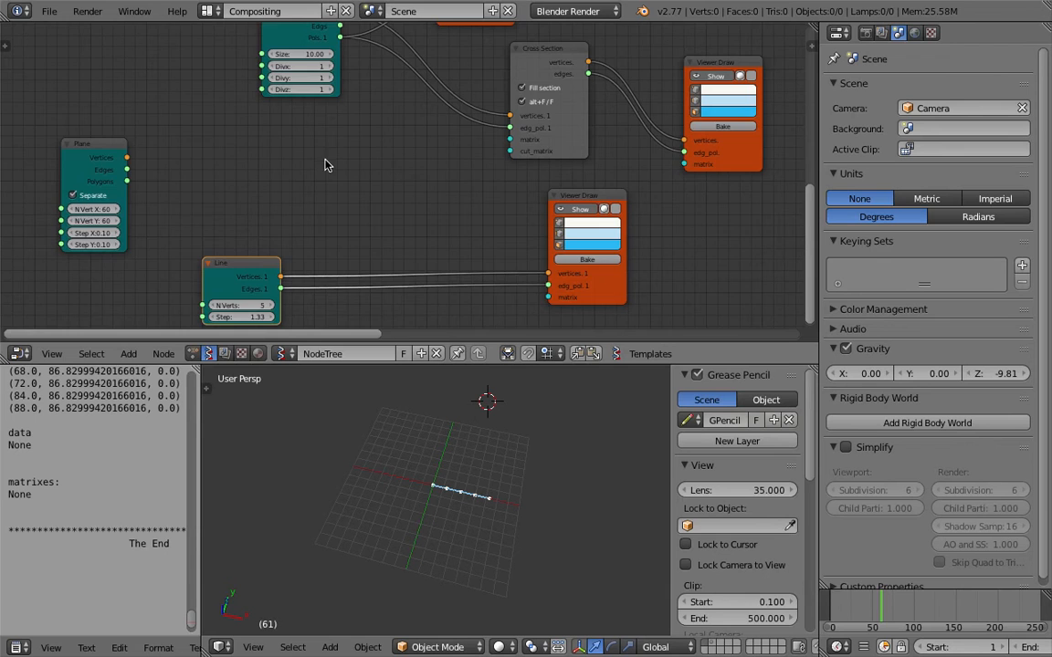
Show the Box's Viewer Draw display again and view the whole cube in the 3D view
scroll(318, 162, "down", 2)
middle_click_drag(329, 162, 340, 230)
middle_click_drag(407, 115, 404, 117)
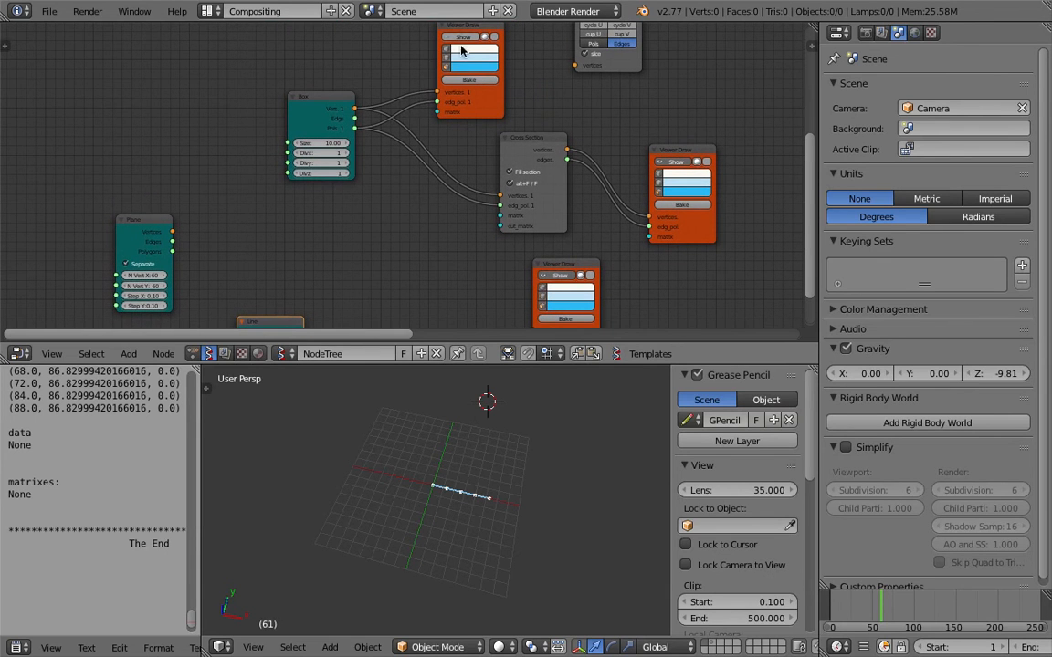
left_click(465, 35)
middle_click_drag(390, 202, 390, 172)
middle_click_drag(454, 519, 440, 465)
middle_click_drag(475, 536, 450, 497)
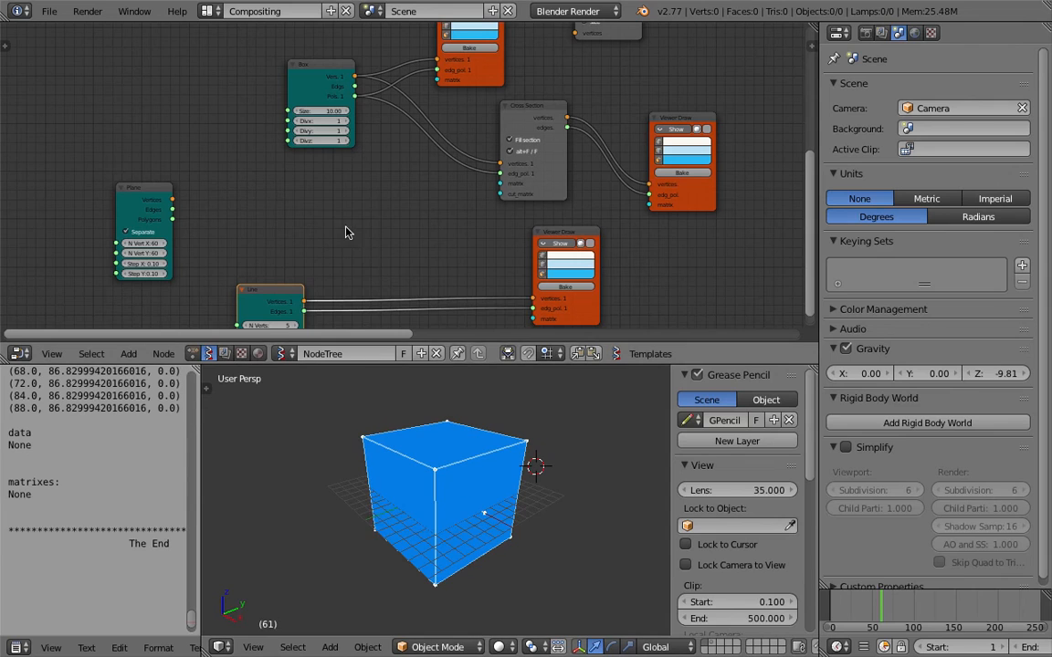
Add a Matrix in node beside the lower Viewer Draw and link its Matrix output to the Cross Section's cut_matrix
key("space")
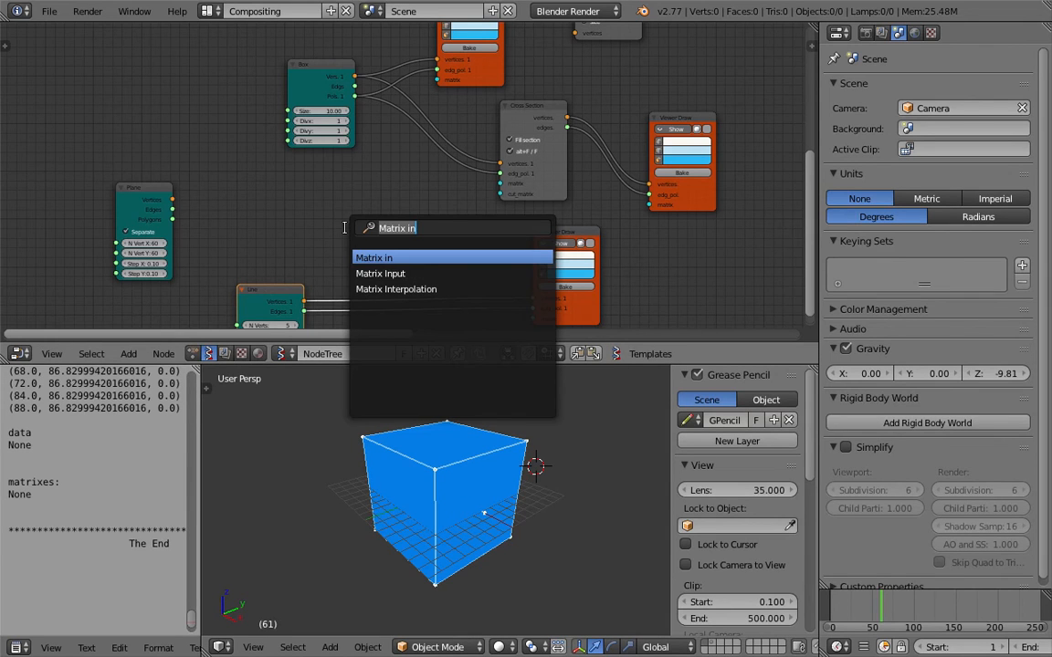
key("Escape")
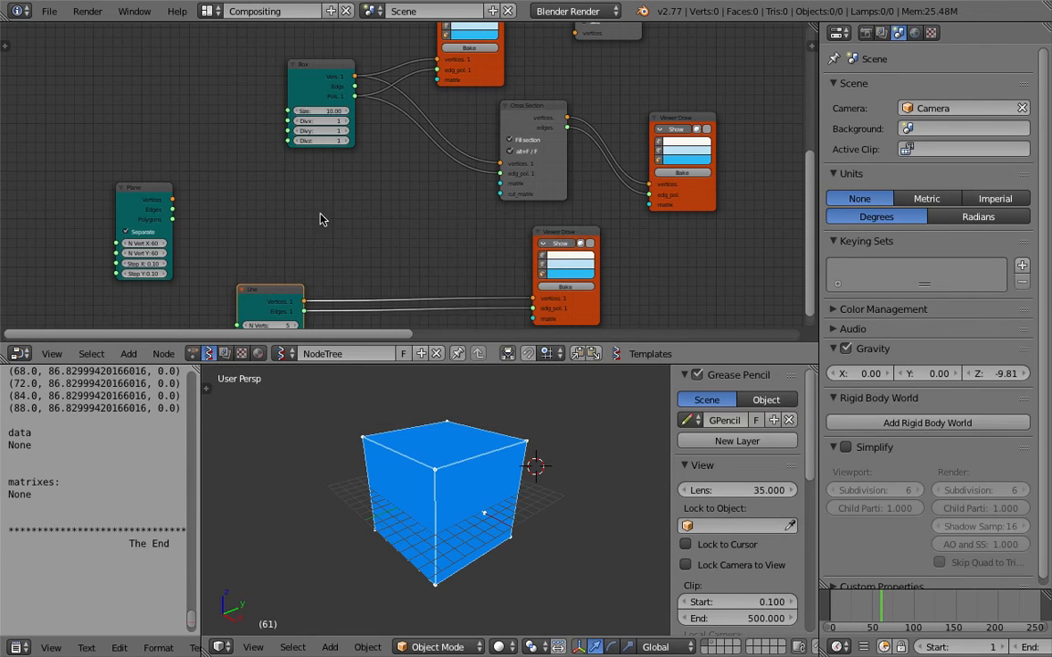
middle_click_drag(307, 240, 319, 197)
key("space")
type("matrix i")
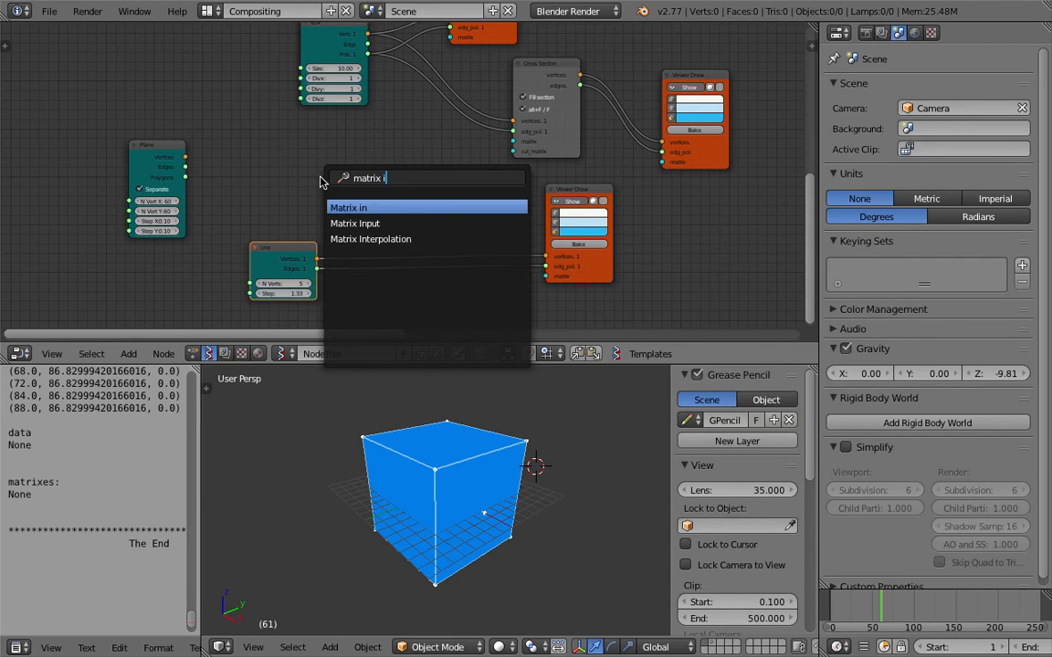
key("Return")
left_click(379, 172)
left_click_drag(429, 191, 513, 152)
left_click_drag(393, 180, 445, 182)
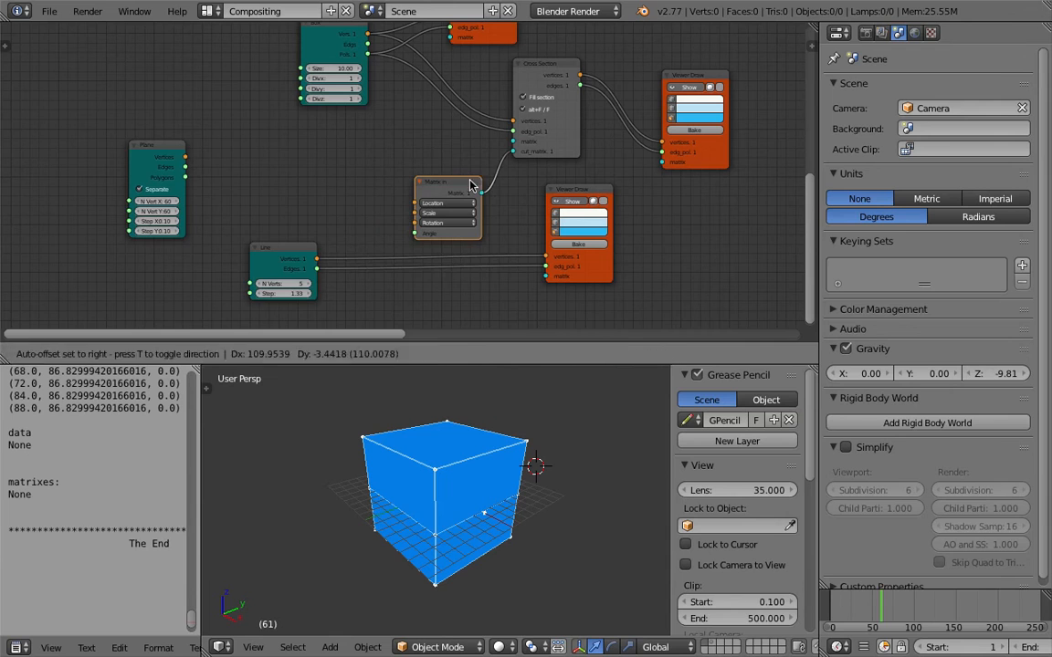
left_click_drag(274, 248, 457, 194)
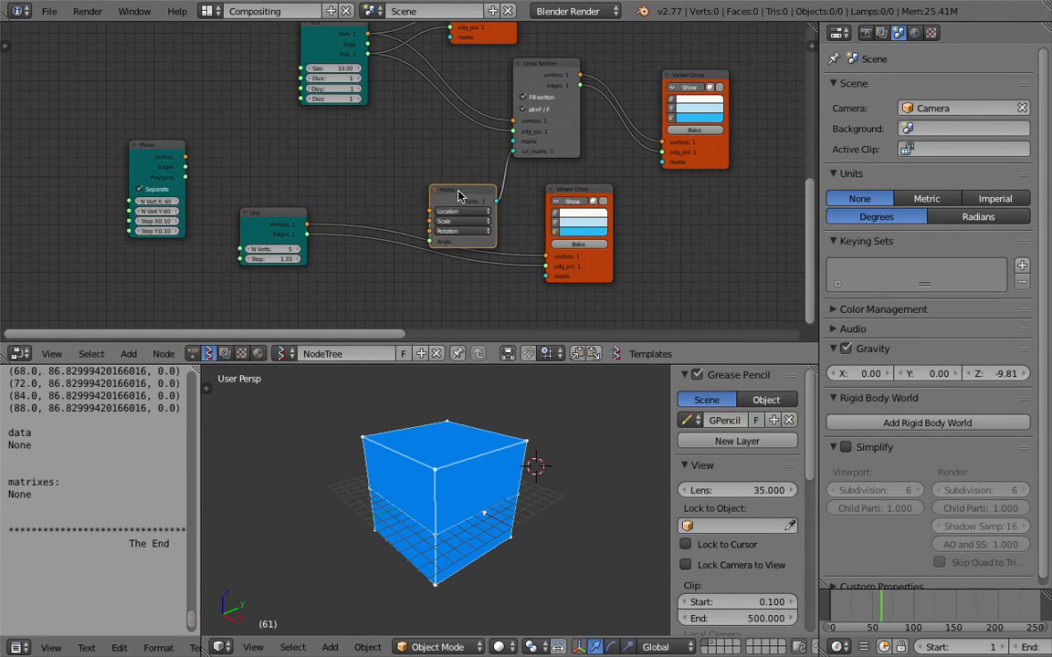
Duplicate the Matrix in node, linking the Line's Vertices to the copy's Location and its Matrix output to the Cross Section's matrix
key("shift+d")
left_click(383, 134)
left_click_drag(304, 223, 355, 151)
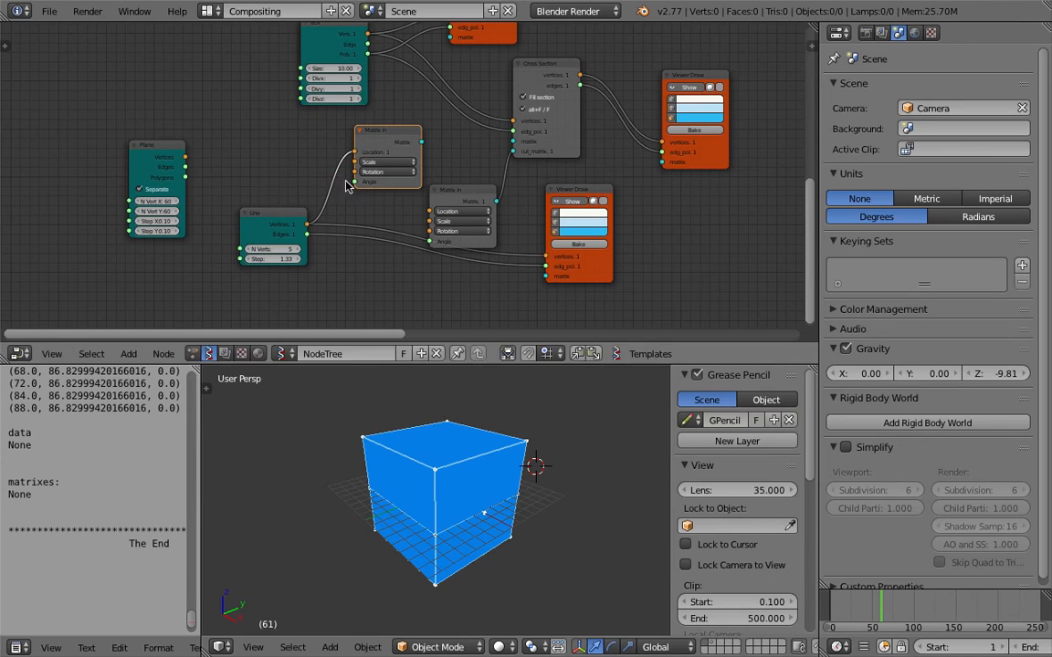
left_click_drag(421, 142, 513, 141)
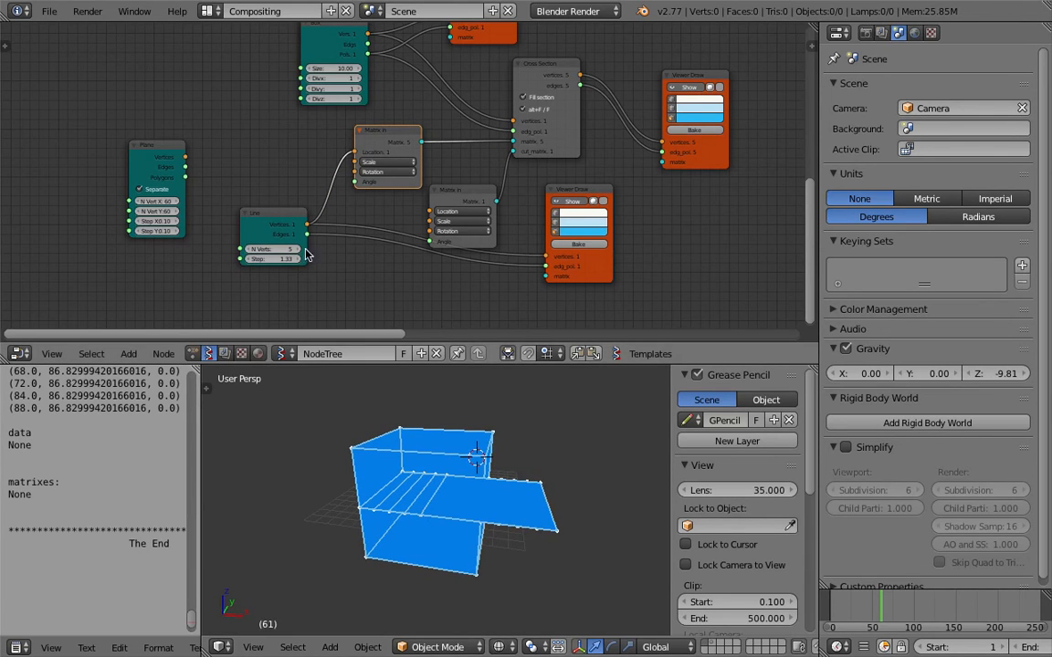
Set the Line node's step to 0.46, move the node below the Plane node, and save the file
left_click_drag(282, 258, 286, 263)
left_click_drag(284, 219, 223, 250)
middle_click_drag(223, 232, 265, 205)
key("ctrl+s")
left_click(274, 203)
left_click_drag(262, 233, 245, 246)
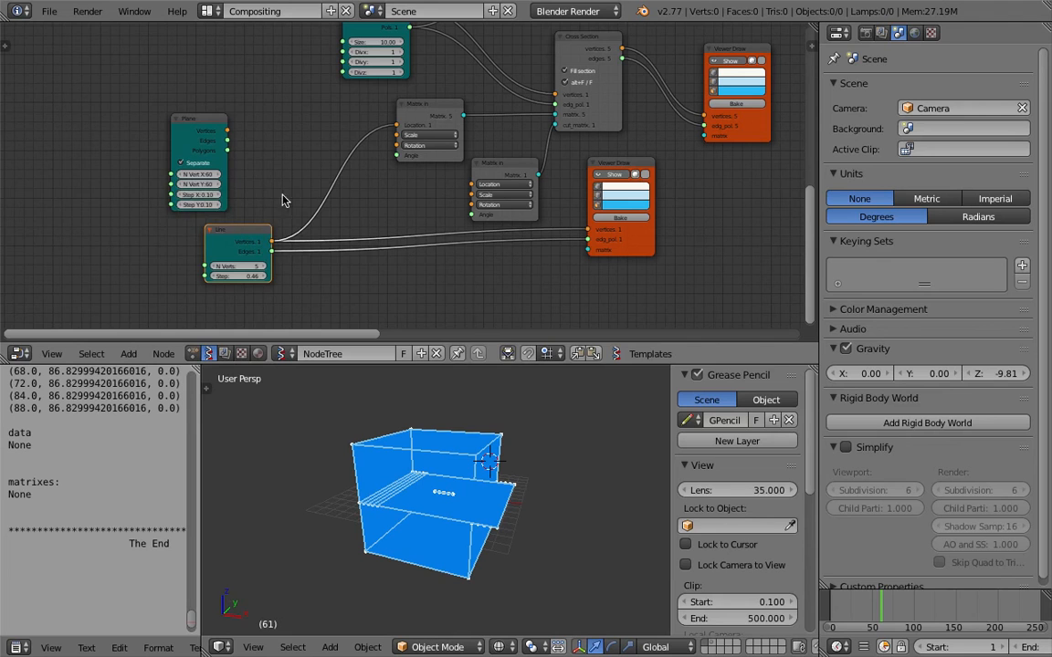
Shift the Plane and Line nodes aside and add a Vector out node below the Line node
left_click_drag(222, 133, 169, 116)
left_click_drag(265, 231, 256, 213)
middle_click_drag(289, 152, 315, 105)
key("shift+a")
left_click(339, 217)
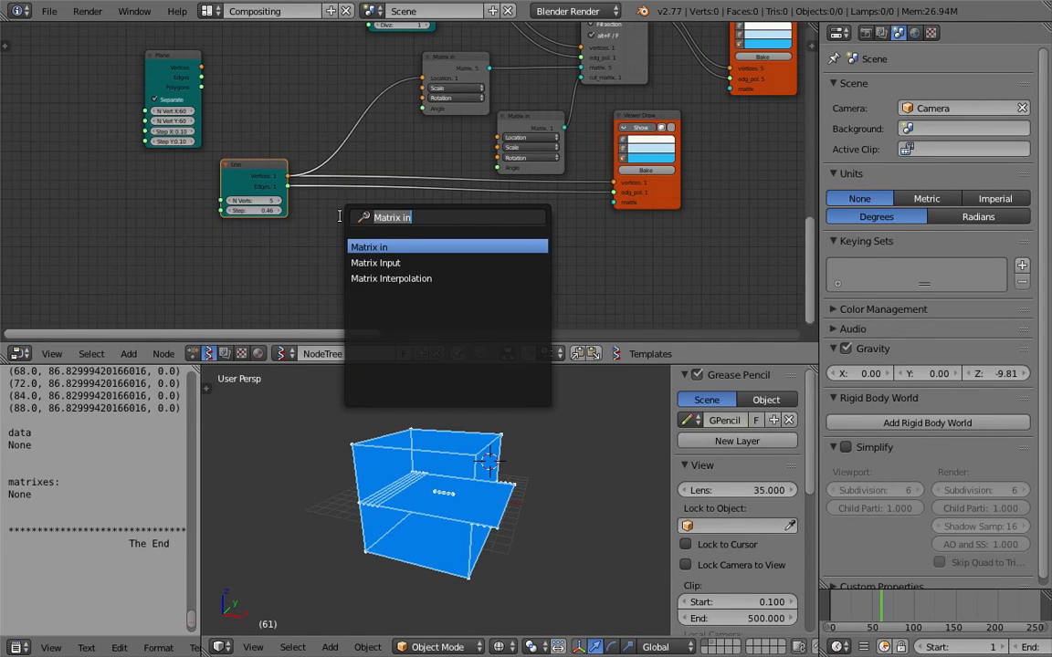
type("vector out")
key("Return")
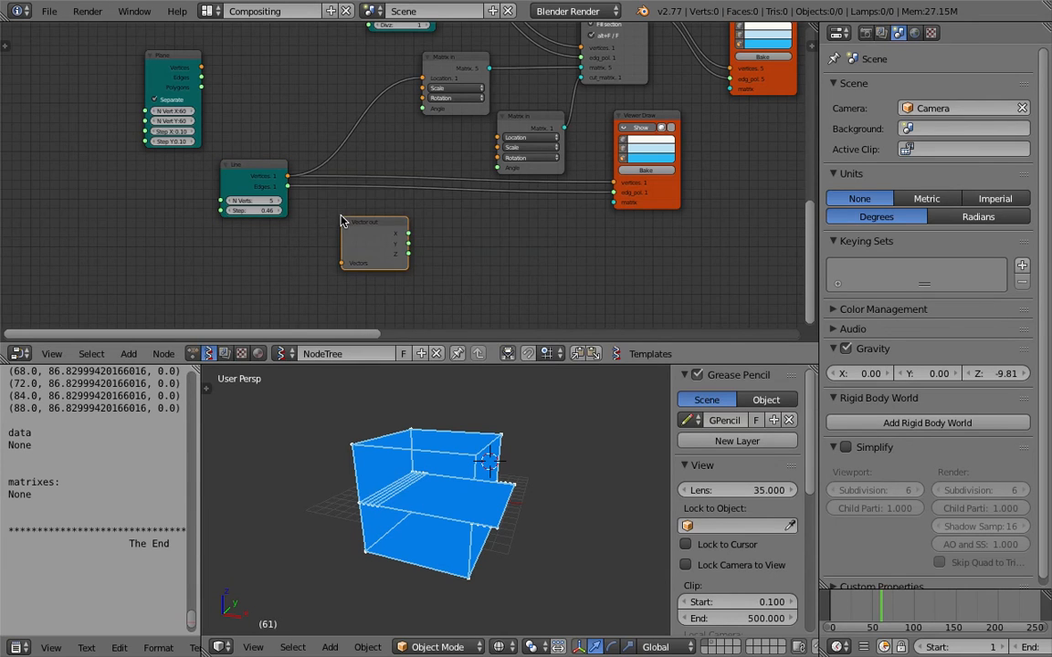
Add a Vector in node beside the Vector out node and save the file
key("shift+a")
left_click(441, 227)
type("vec")
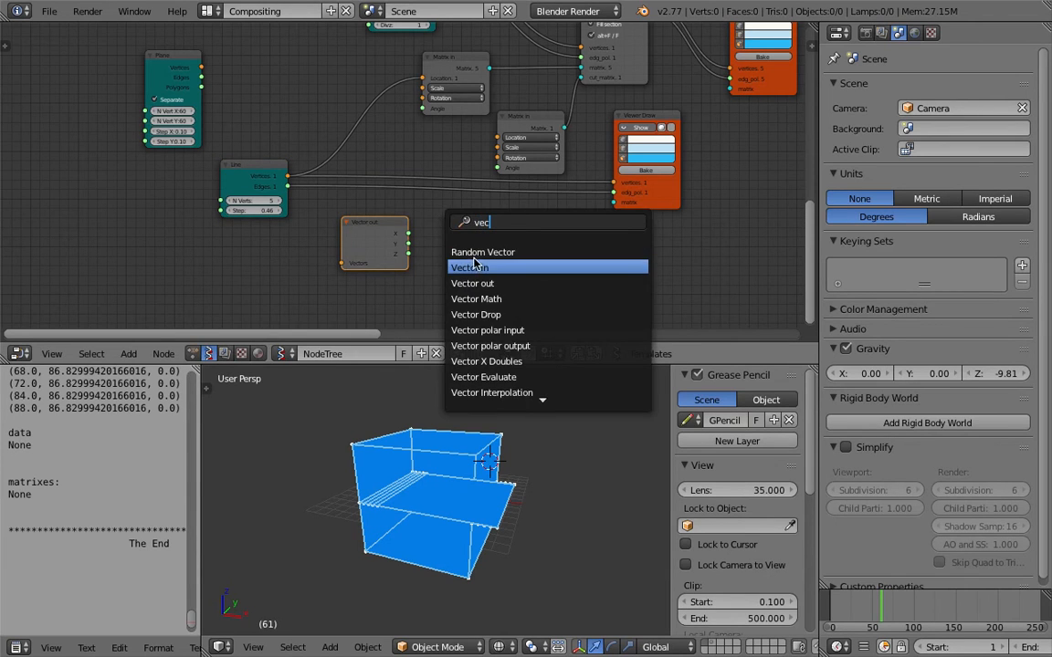
left_click(470, 265)
left_click(482, 260)
key("ctrl+s")
left_click(471, 242)
Link the Line's Vertices to Vector out and its components to Vector in, with X feeding Z, and save the file
scroll(285, 211, "up", 1)
left_click_drag(269, 178, 332, 278)
left_click_drag(409, 243, 449, 268)
key("ctrl+s")
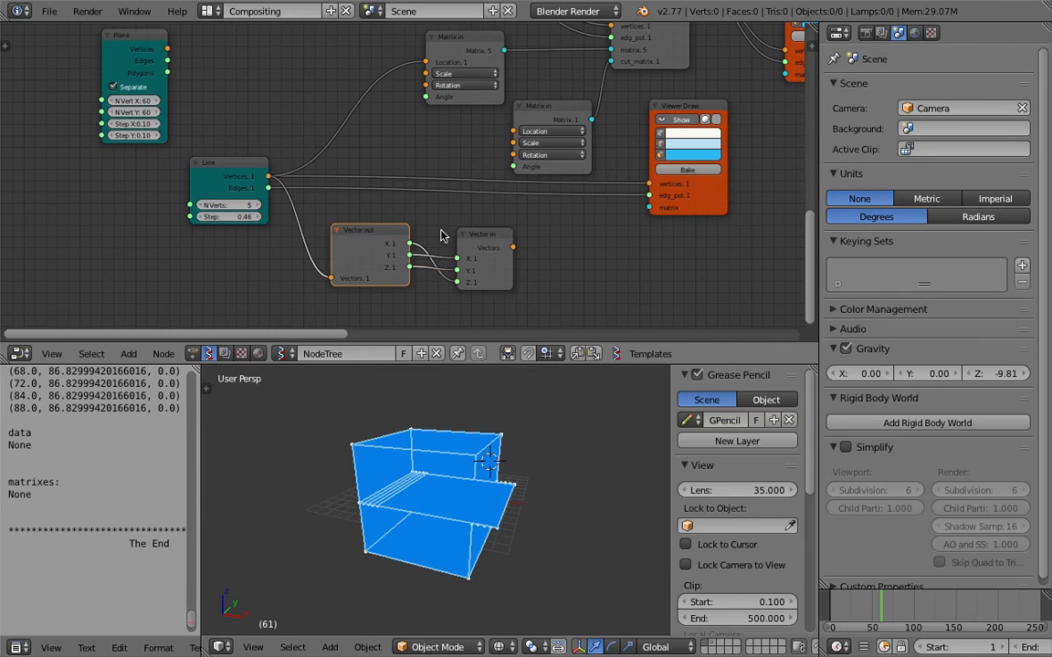
left_click(437, 227)
middle_click_drag(435, 226, 430, 232)
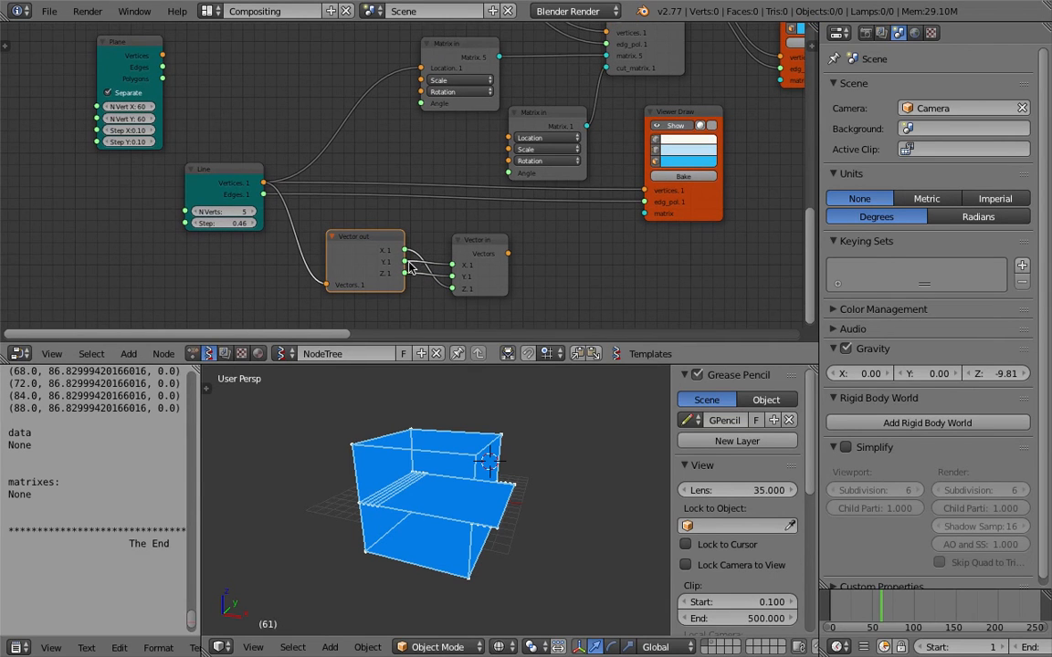
left_click_drag(406, 274, 452, 277)
middle_click_drag(431, 225, 408, 241)
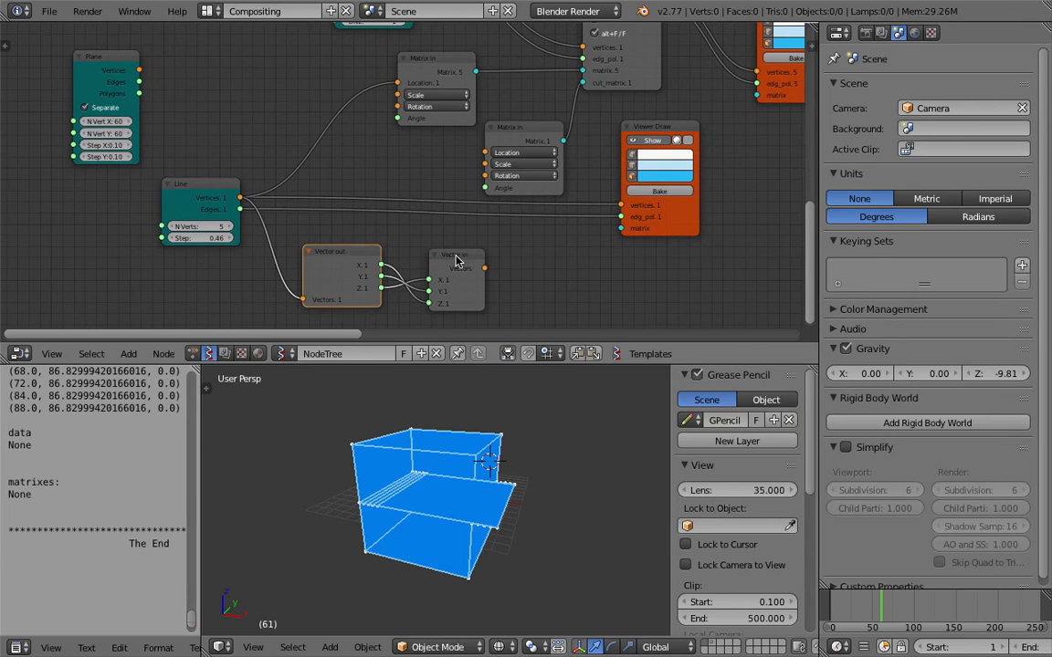
Link the Vector in output to the upper Matrix in's Location and set the Line's N Verts to 14
left_click_drag(485, 269, 398, 83)
middle_click_drag(500, 496, 470, 487)
left_click_drag(441, 307, 334, 139)
left_click_drag(211, 227, 215, 226)
left_click_drag(331, 139, 442, 268)
middle_click_drag(442, 267, 426, 255)
middle_click_drag(481, 478, 447, 483)
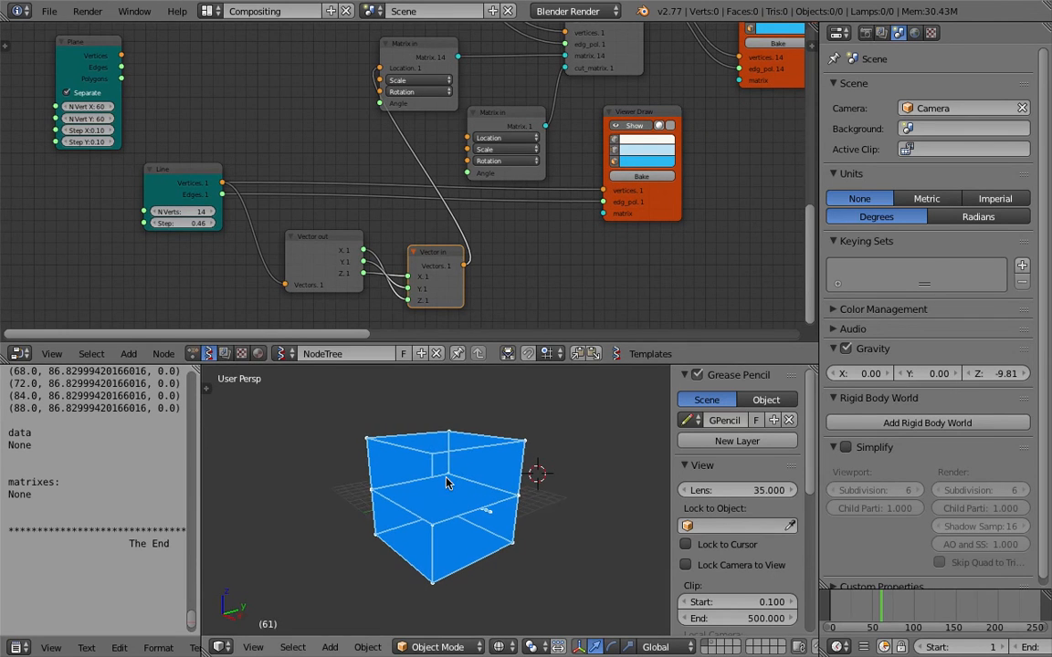
Link the Vector in output to the Location of the Matrix in that feeds the Cross Section's cut_matrix
scroll(405, 163, "down", 2)
middle_click_drag(405, 120, 406, 137)
left_click_drag(480, 143, 394, 97)
left_click_drag(429, 258, 445, 215)
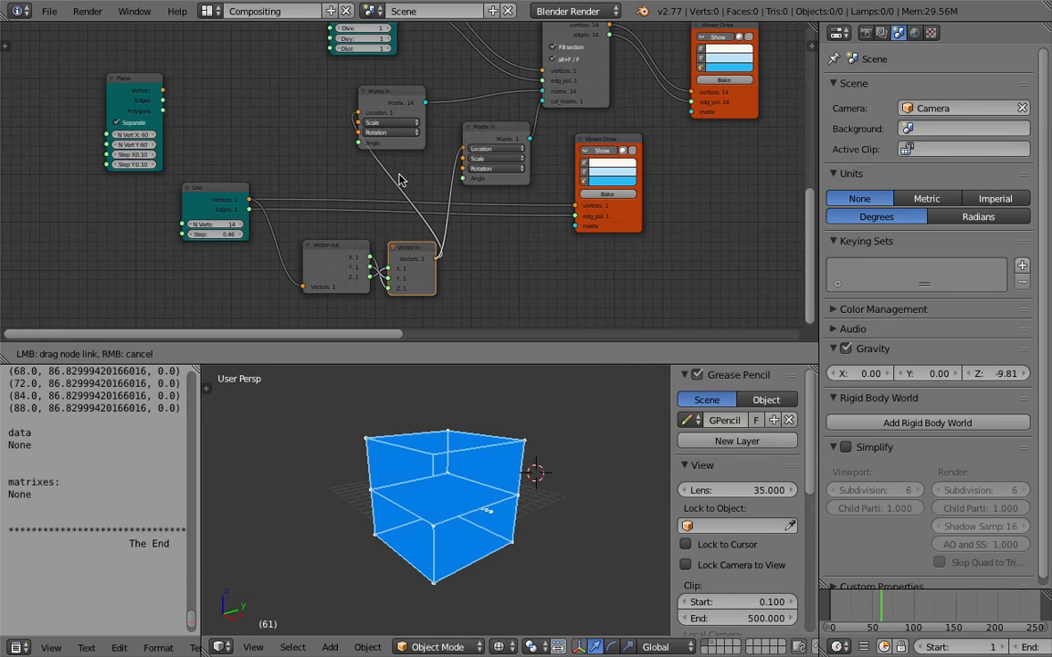
left_click_drag(388, 182, 385, 186)
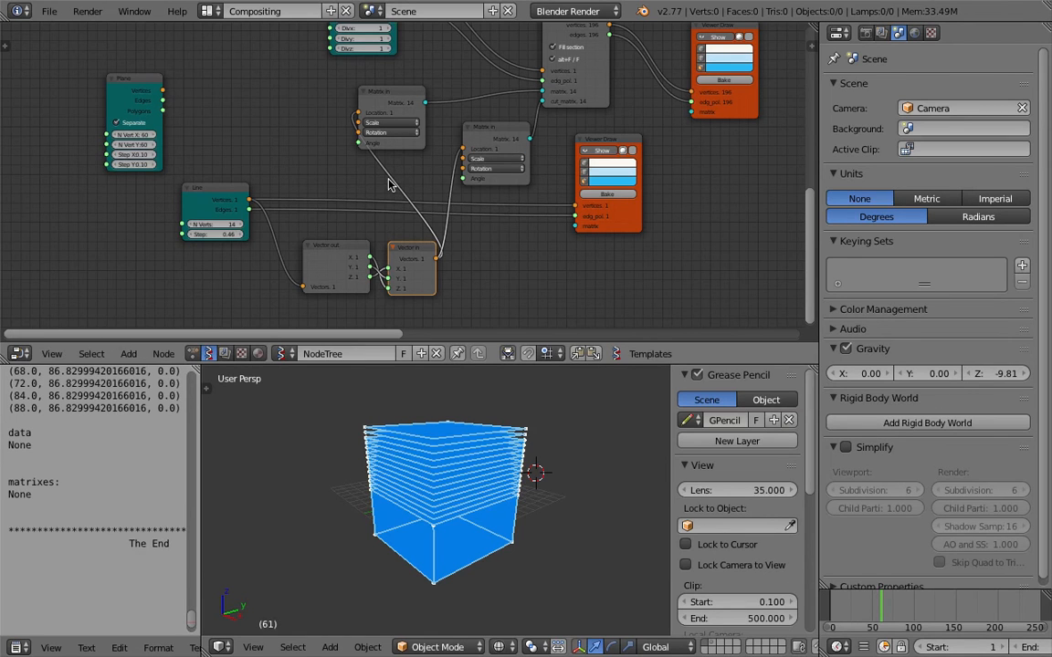
middle_click_drag(465, 498, 437, 484)
Cut the link between Vector in and the upper Matrix in's Location, and save over the existing file
left_click(391, 101)
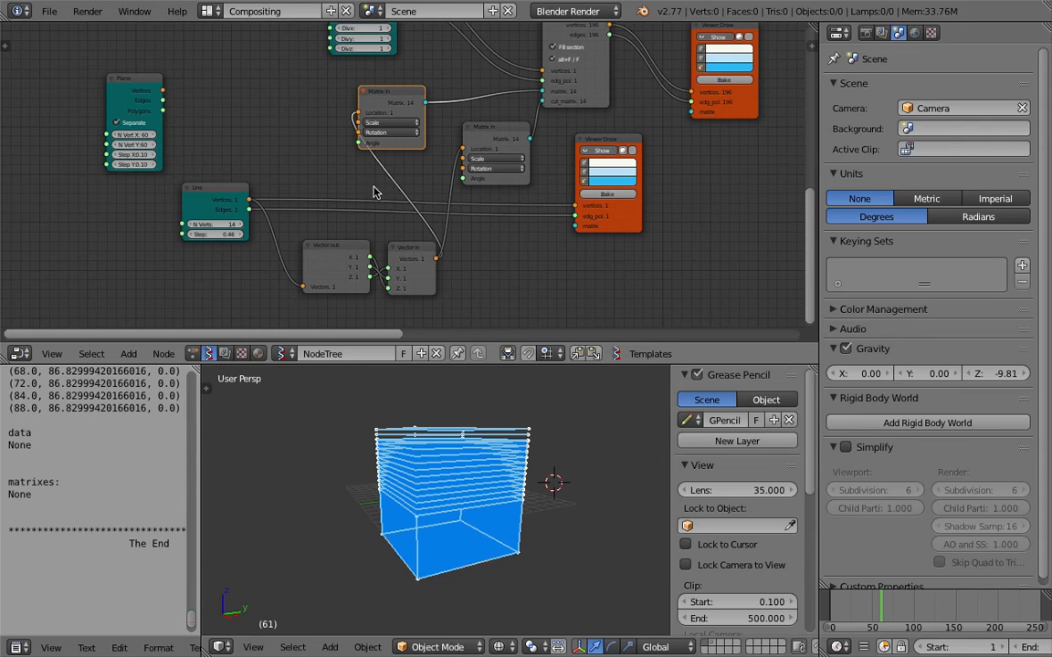
left_click_drag(400, 179, 402, 179, "ctrl")
mouse_move(474, 435)
middle_mouse_down()
mouse_move(515, 493)
mouse_move(457, 473)
mouse_move(424, 437)
mouse_move(516, 497)
mouse_move(500, 539)
middle_mouse_up()
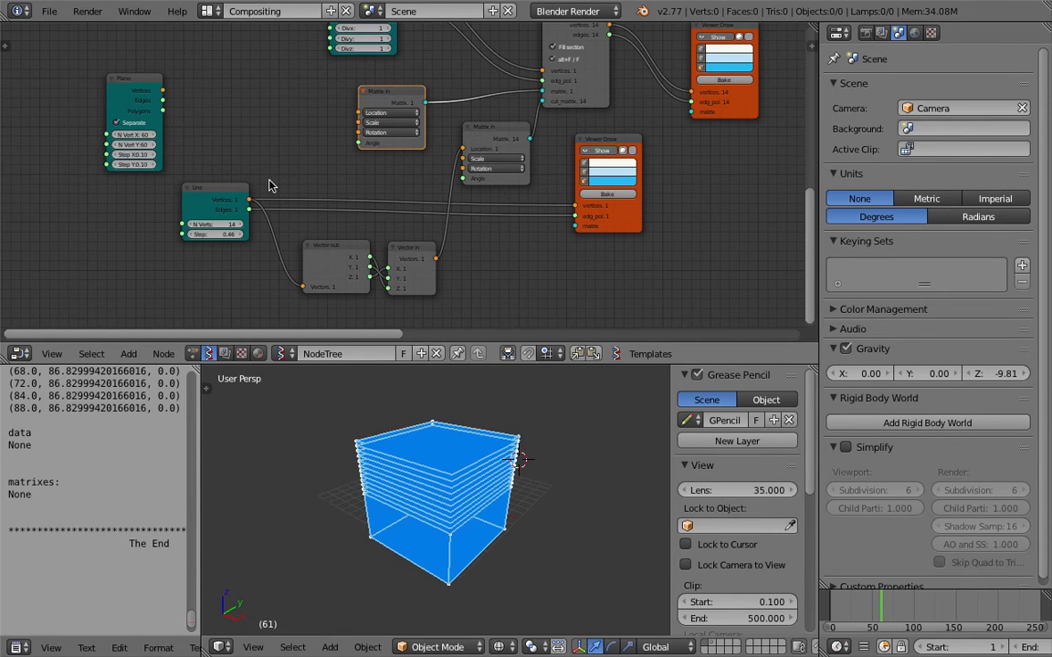
scroll(295, 167, "down", 1)
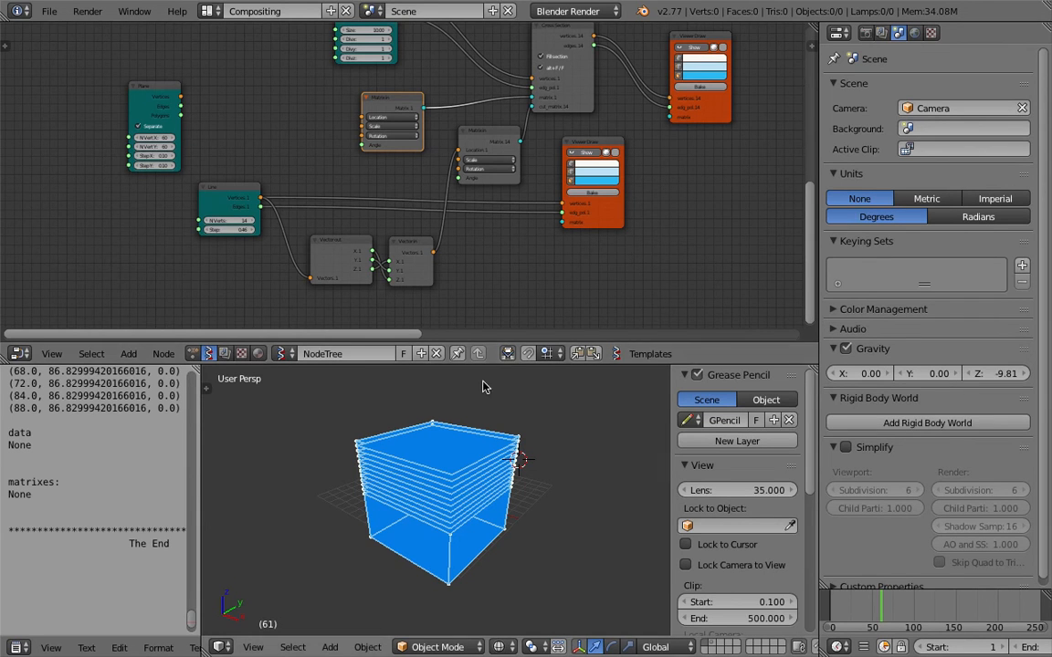
scroll(290, 157, "up", 2)
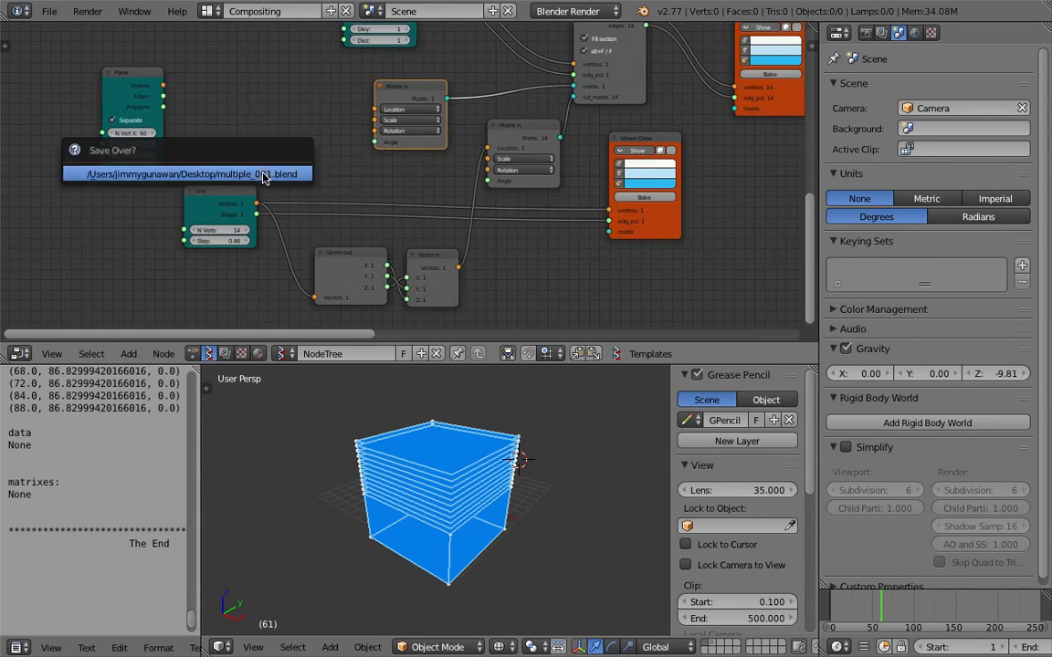
middle_click_drag(406, 156, 351, 191)
scroll(302, 174, "down", 1)
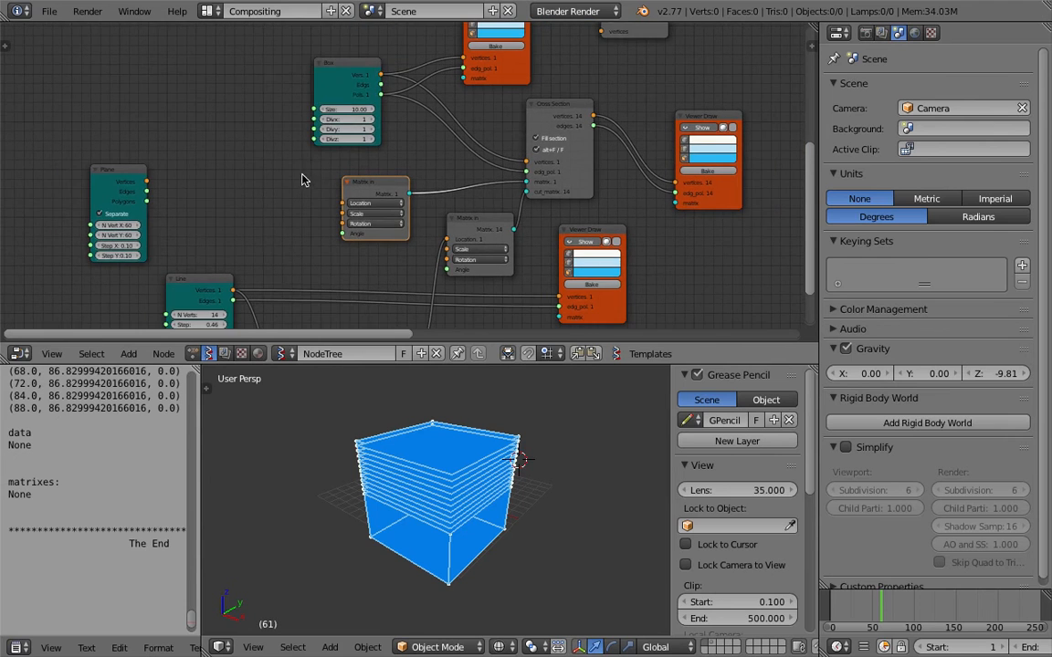
Reposition the Box and UV Connection nodes to spread out the layout, and save the file
left_click_drag(354, 70, 313, 83)
scroll(326, 150, "down", 9)
scroll(328, 164, "up", 3)
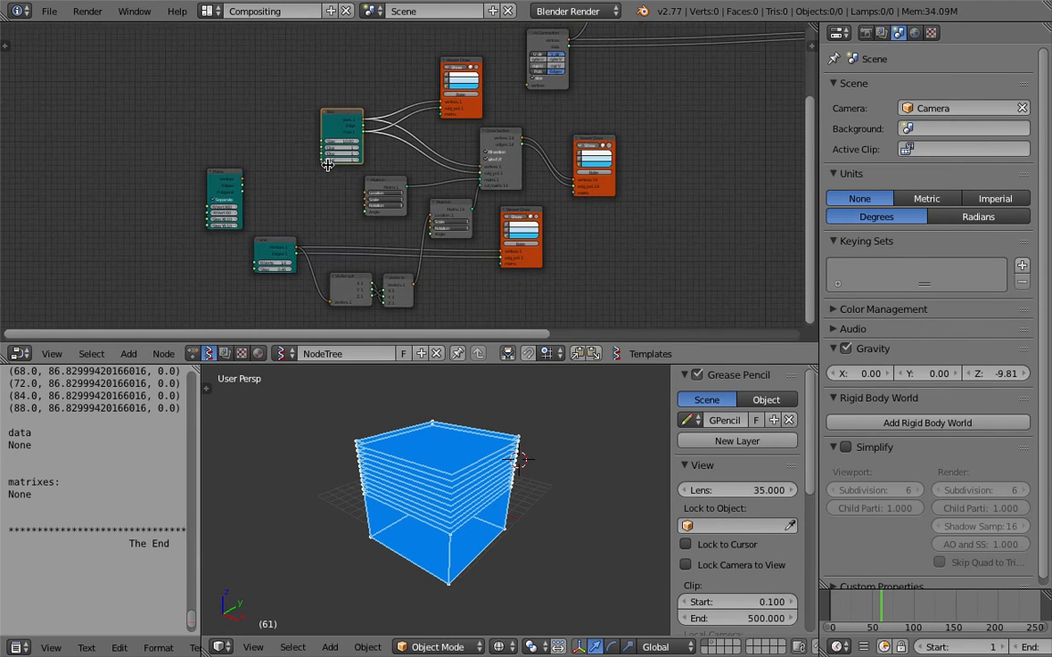
middle_click_drag(427, 124, 338, 222)
scroll(401, 187, "up", 3)
mouse_move(470, 119)
left_mouse_down()
mouse_move(456, 107)
mouse_move(479, 105)
left_mouse_up()
middle_click_drag(618, 172, 380, 180)
key("ctrl+s")
left_click(387, 181)
scroll(393, 184, "down", 2)
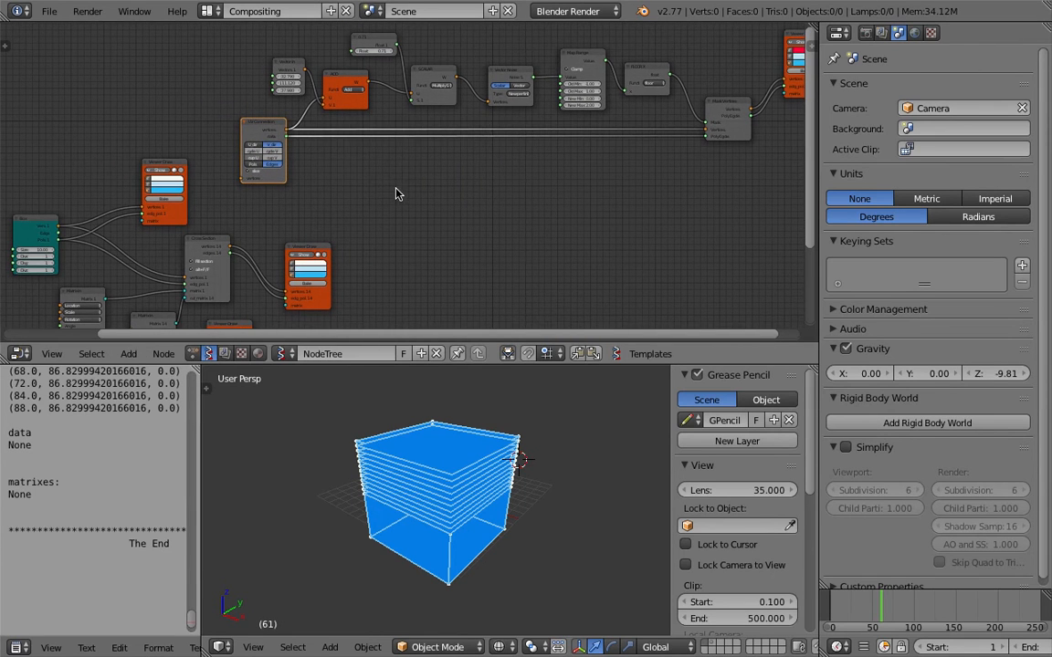
Move the UV Connection node slightly toward the ADD node and bring the Box's Viewer Draw closer to the Box
left_click_drag(263, 124, 278, 134)
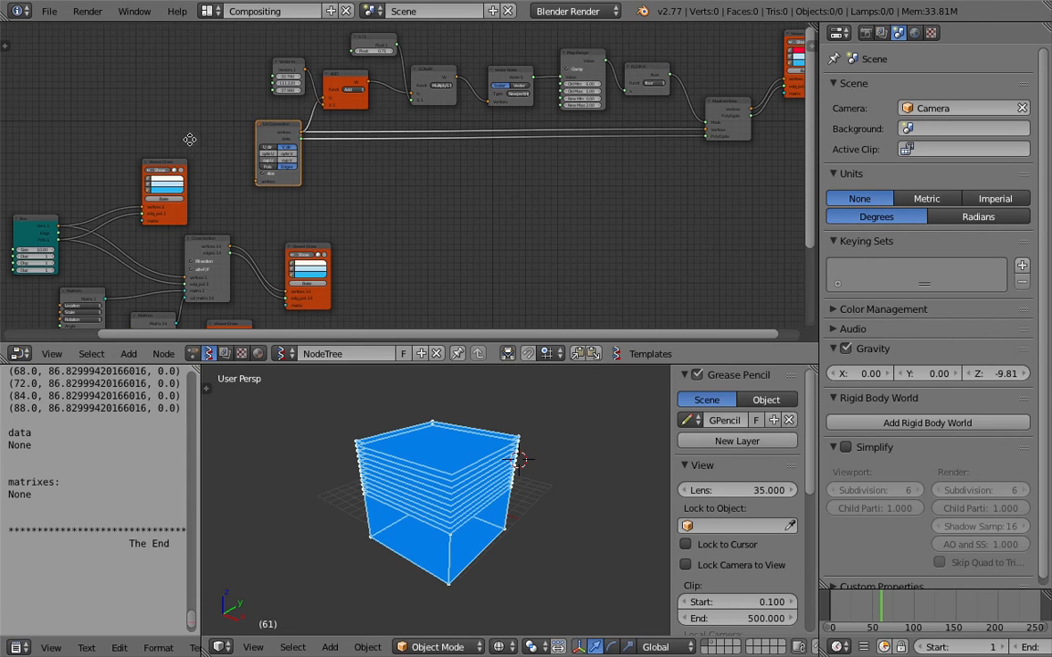
middle_click_drag(199, 143, 353, 93)
left_click_drag(327, 117, 299, 137)
middle_click_drag(291, 116, 292, 141)
scroll(289, 155, "up", 3)
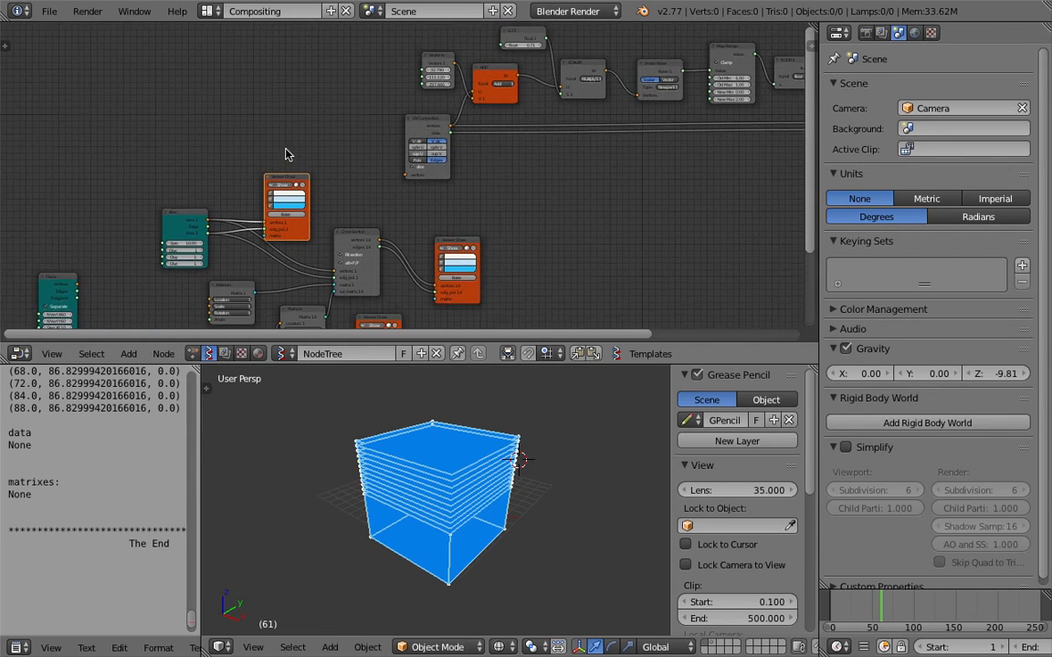
middle_click_drag(278, 101, 282, 123)
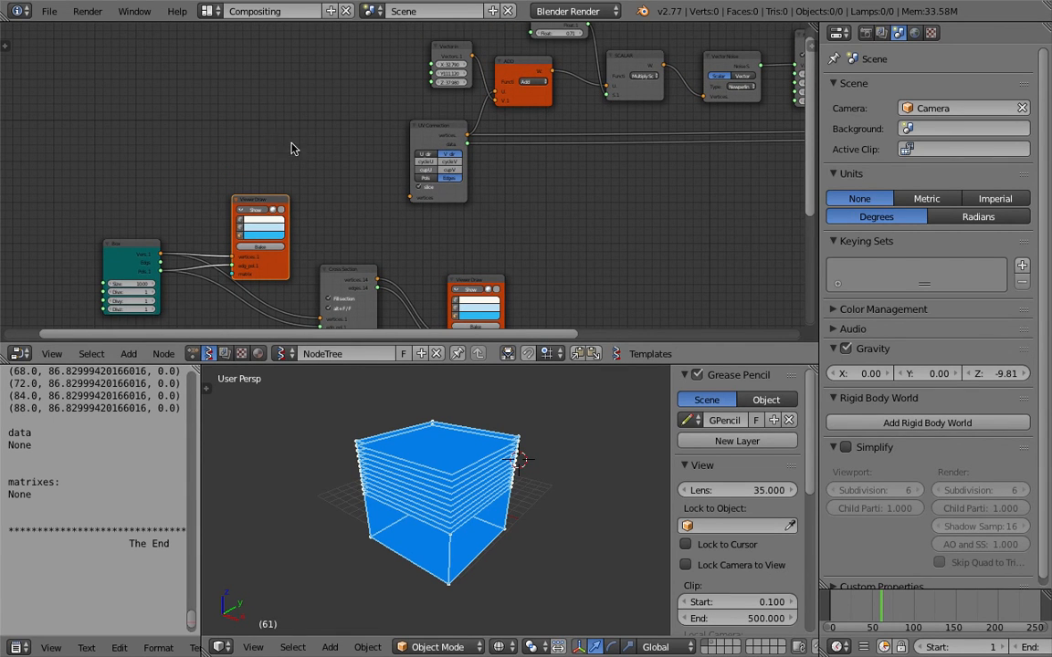
scroll(291, 148, "down", 1)
Hide the Box's Viewer Draw display, then toggle the Cross Section's Viewer Draw and move it farther from its node
left_click(271, 208)
middle_click_drag(328, 213, 372, 122)
left_click(504, 197)
left_click(499, 194)
left_click(499, 196)
left_click(500, 197)
left_click(501, 198)
middle_click_drag(442, 157, 456, 181)
left_click_drag(522, 206, 555, 232)
middle_click_drag(414, 113, 428, 205)
Add a Cylinder node in the empty area between the Box's Viewer Draw and the UV Connection node
scroll(340, 119, "up", 3)
key("shift+a")
left_click(340, 120)
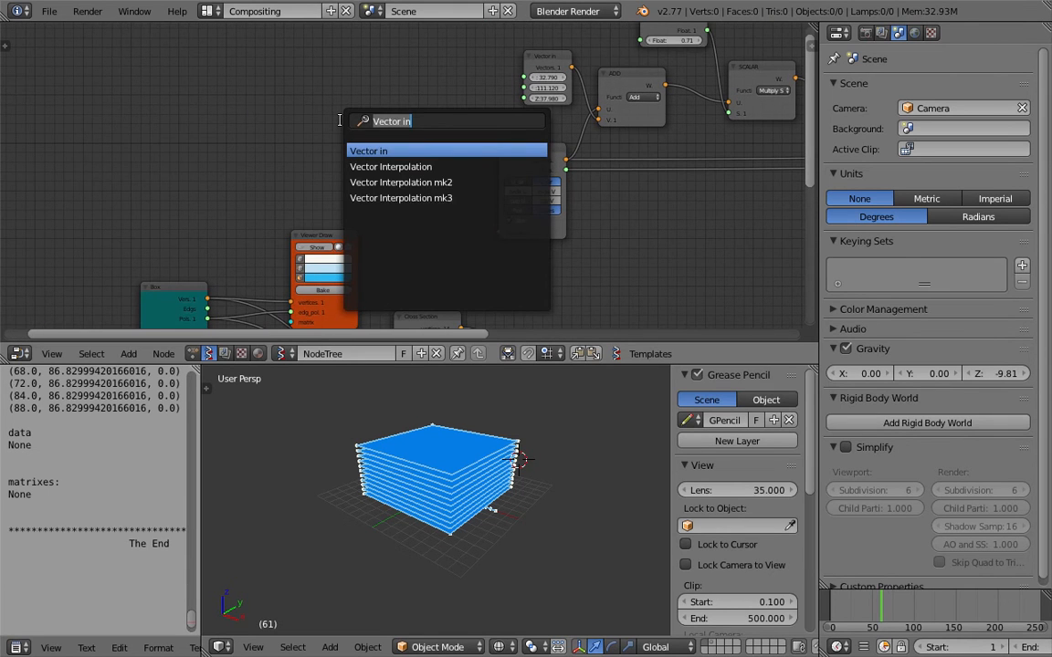
type("cyli")
key("Return")
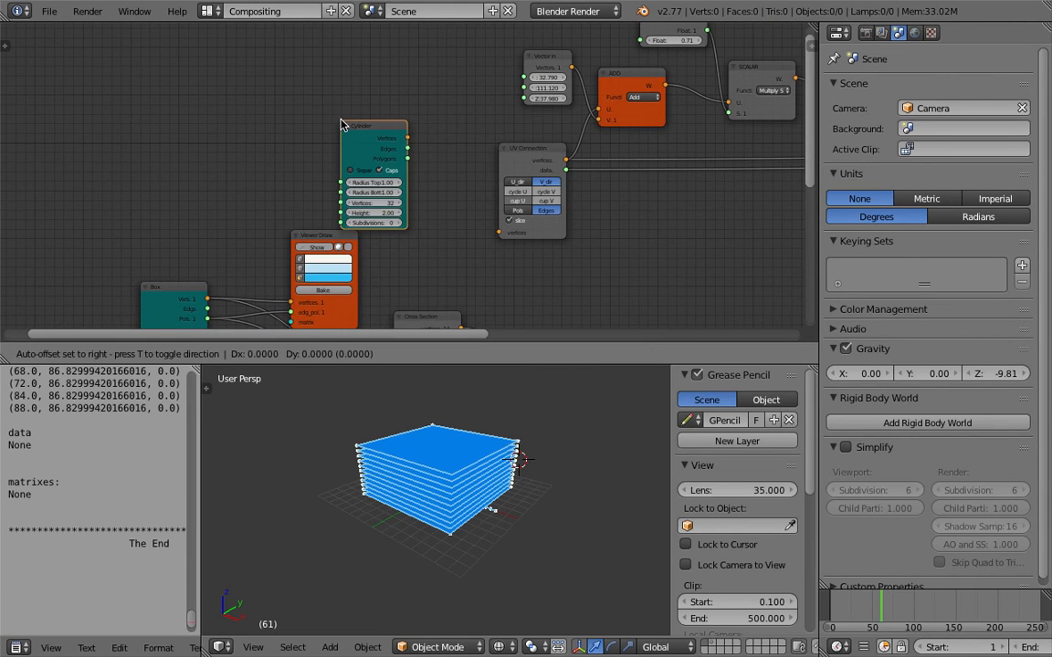
left_click(358, 124)
Enable Separate and disable Caps on the Cylinder, and link its Vertices to the UV Connection's vertices input
scroll(380, 155, "up", 1)
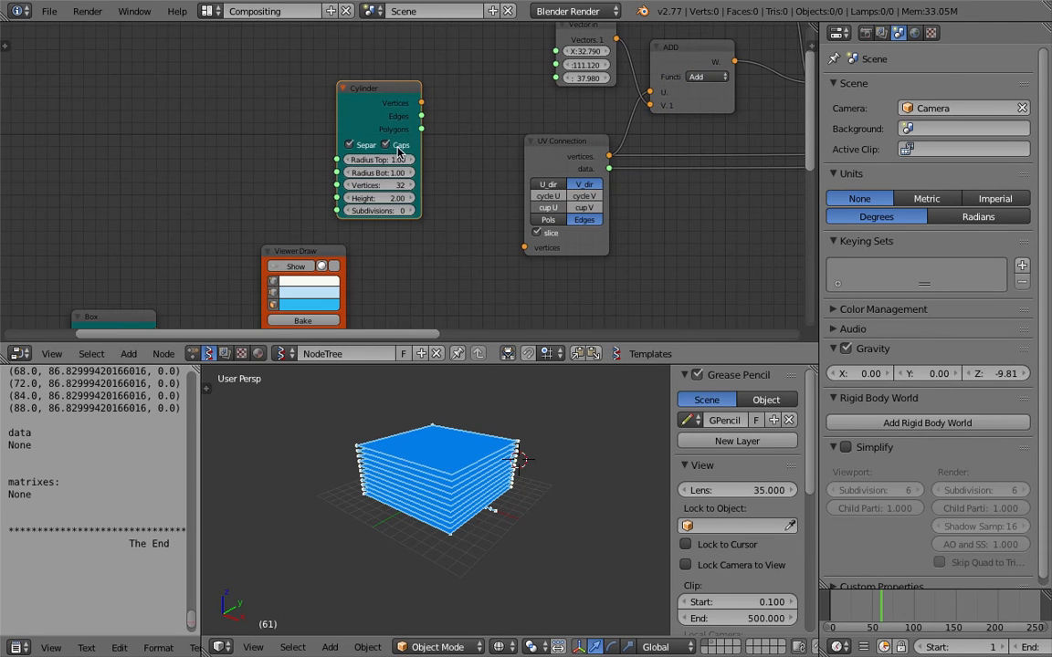
left_click_drag(361, 91, 525, 248)
scroll(592, 217, "down", 1)
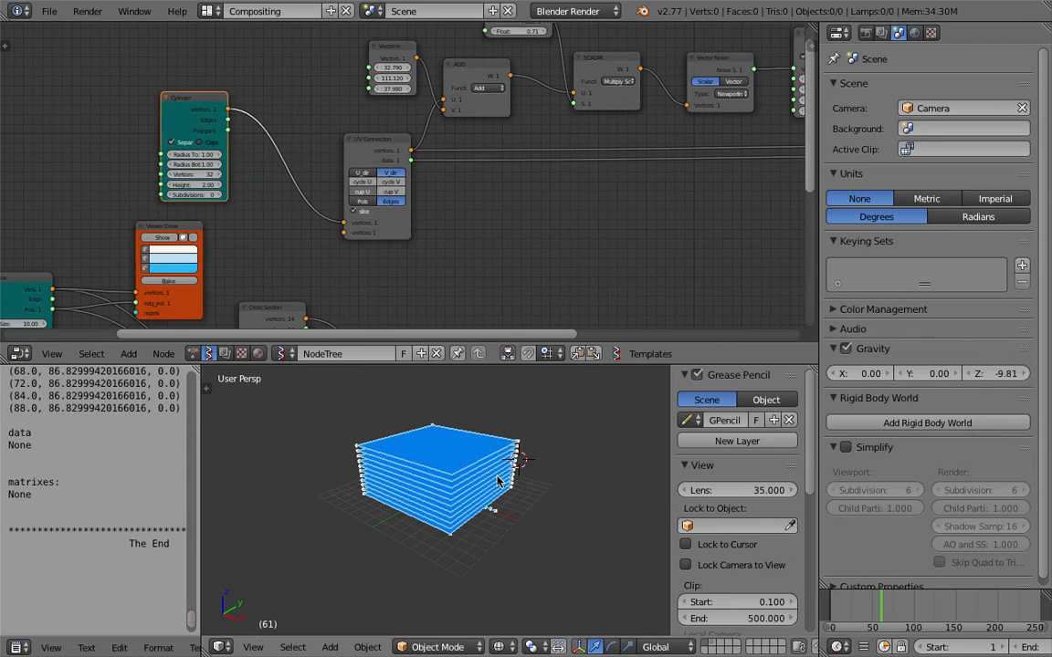
Display the Viewer Draw at the end of the noise mask chain, zoom in on the cylinder, and save the file
scroll(571, 161, "down", 2)
middle_click_drag(571, 162, 400, 189)
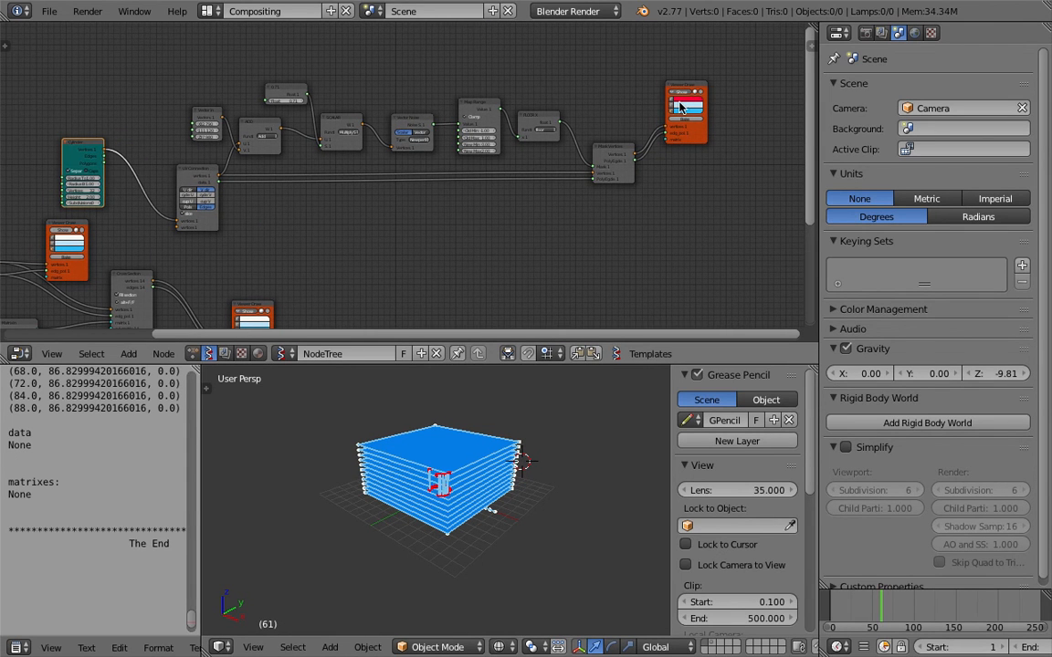
scroll(422, 474, "up", 8)
key("z")
key("ctrl+s")
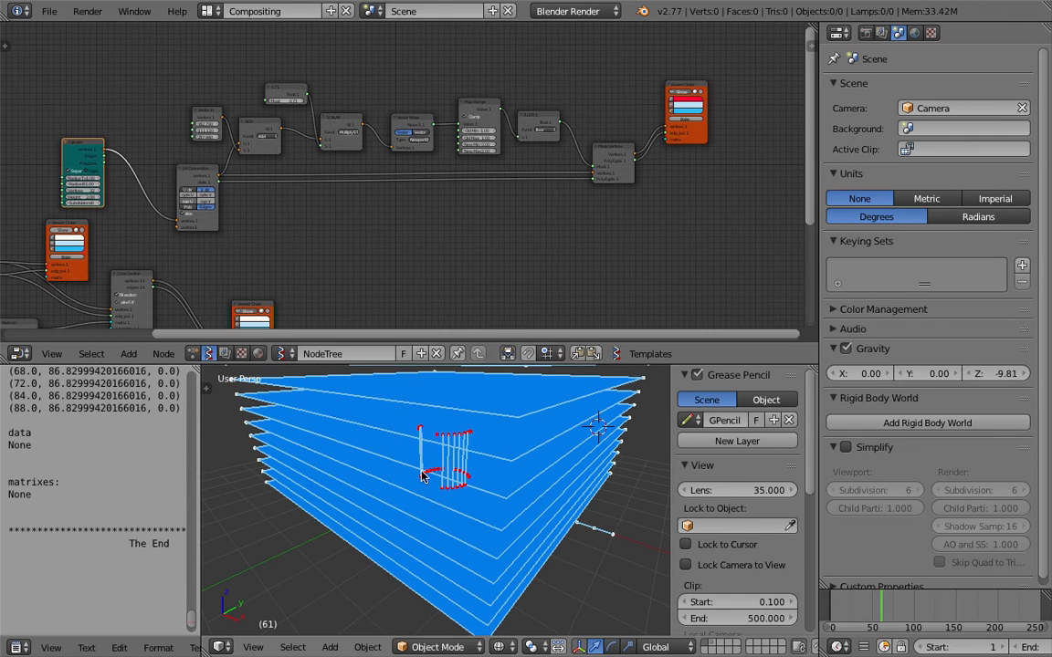
left_click(422, 474)
Select all the Cross Section setup nodes together with the Cylinder and move them away from the noise mask chain
scroll(294, 207, "down", 4)
middle_click_drag(288, 212, 548, 142)
scroll(533, 151, "up", 3)
scroll(487, 131, "down", 2)
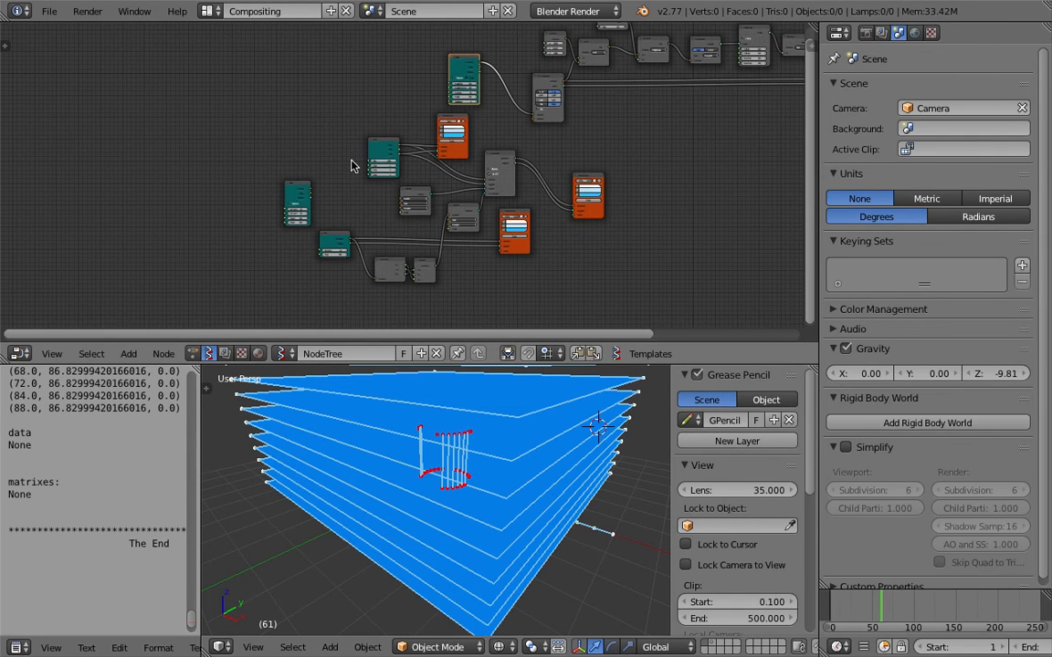
left_click_drag(267, 137, 639, 242)
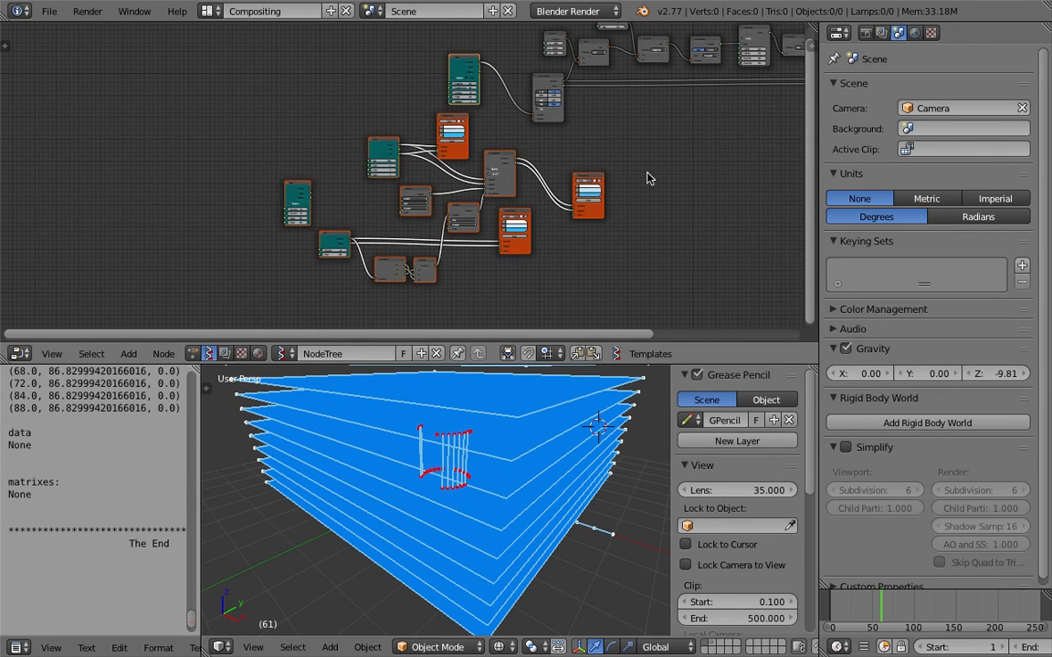
key("g")
left_click(438, 285)
Move the Cylinder node back beside the UV Connection node
left_click(259, 174)
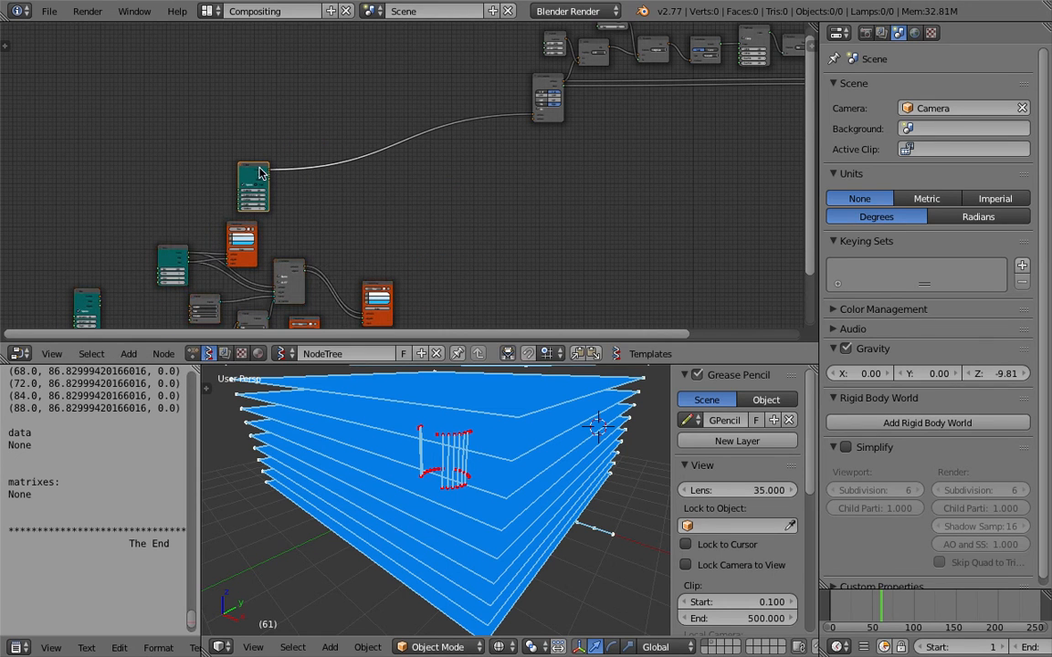
key("g")
left_click(523, 78)
Set the Cylinder node's Height to 4.70
scroll(586, 165, "up", 2)
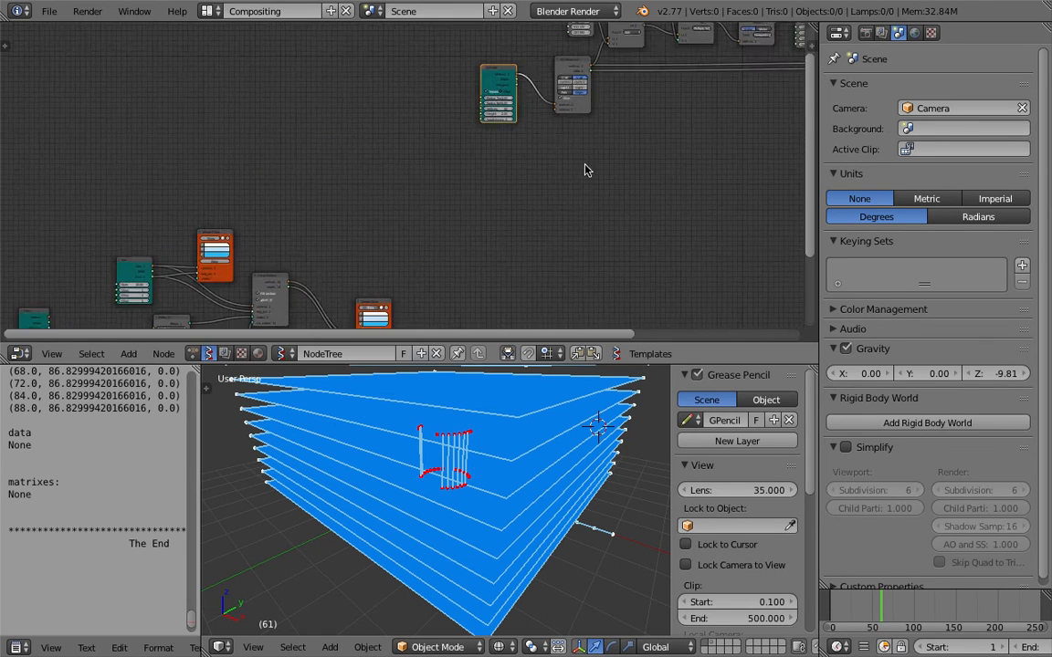
middle_click_drag(592, 163, 460, 236)
scroll(461, 240, "up", 4)
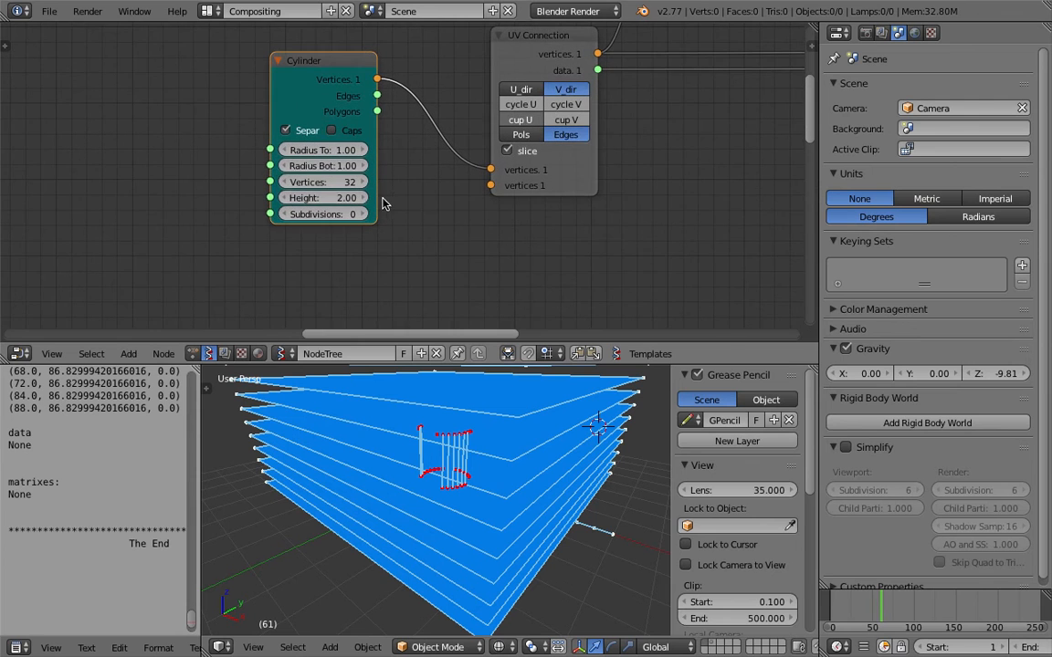
left_click_drag(340, 199, 447, 199)
Hide the sliced box by turning off Show on the Cross Section's Viewer Draw
scroll(467, 252, "down", 2)
mouse_move(448, 245)
middle_mouse_down()
mouse_move(466, 133)
mouse_move(500, 64)
middle_mouse_up()
scroll(393, 201, "down", 4)
middle_click_drag(359, 240, 405, 53)
scroll(338, 153, "up", 1)
left_click(237, 208)
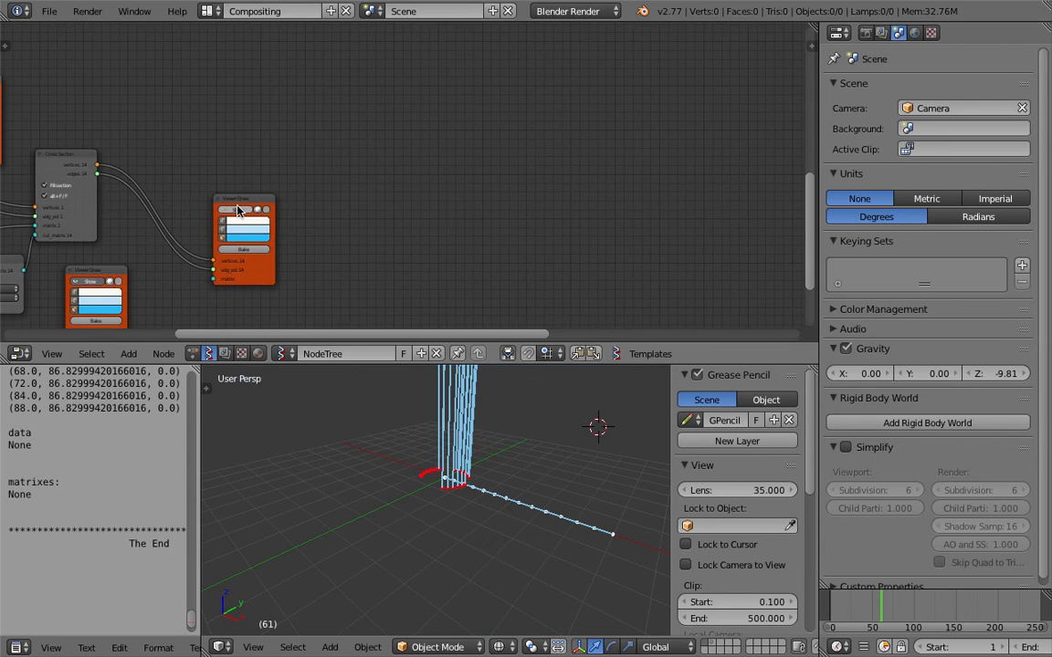
Hide the Line's Viewer Draw display and zoom the 3D view out to the whole cylinder
scroll(319, 149, "down", 1)
middle_click_drag(319, 148, 332, 219)
scroll(497, 416, "down", 4)
middle_click_drag(497, 416, 485, 475)
middle_click_drag(226, 238, 444, 48)
scroll(322, 155, "up", 4)
left_click(354, 120)
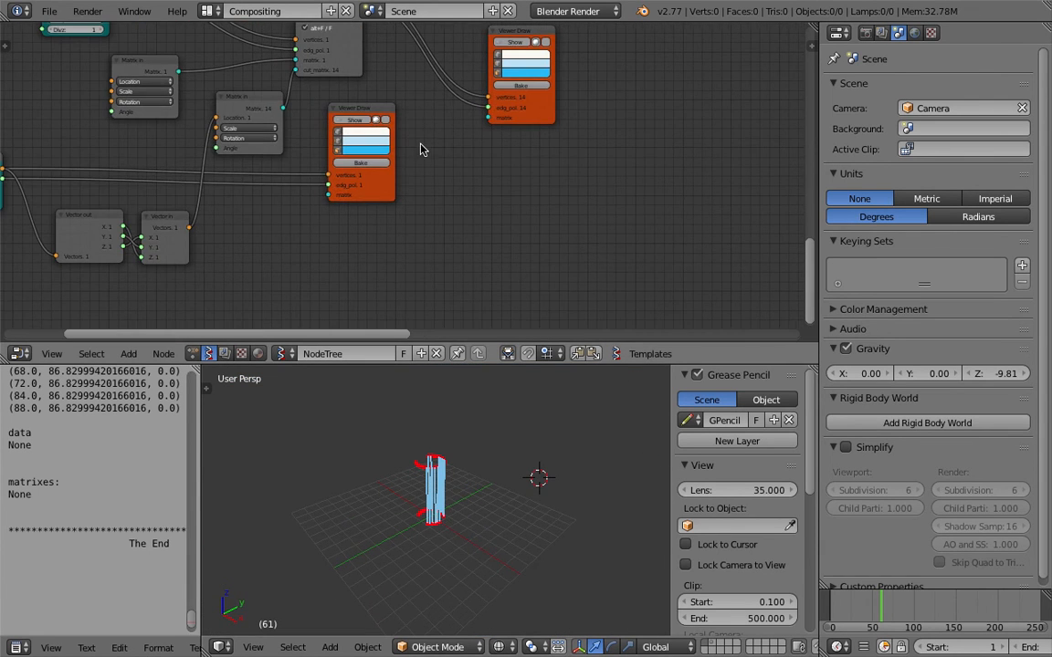
Try the U_dir direction on the UV Connection node and return it to V_dir
middle_click_drag(443, 93, 413, 305)
middle_click_drag(473, 145, 368, 309)
middle_click_drag(452, 160, 366, 312)
middle_click_drag(468, 225, 319, 283)
scroll(399, 204, "up", 4)
mouse_move(399, 204)
middle_mouse_down()
mouse_move(401, 214)
mouse_move(321, 197)
middle_mouse_up()
left_click(320, 195)
middle_click_drag(402, 162, 333, 159)
left_click(400, 161)
left_click(439, 160)
scroll(400, 170, "up", 1)
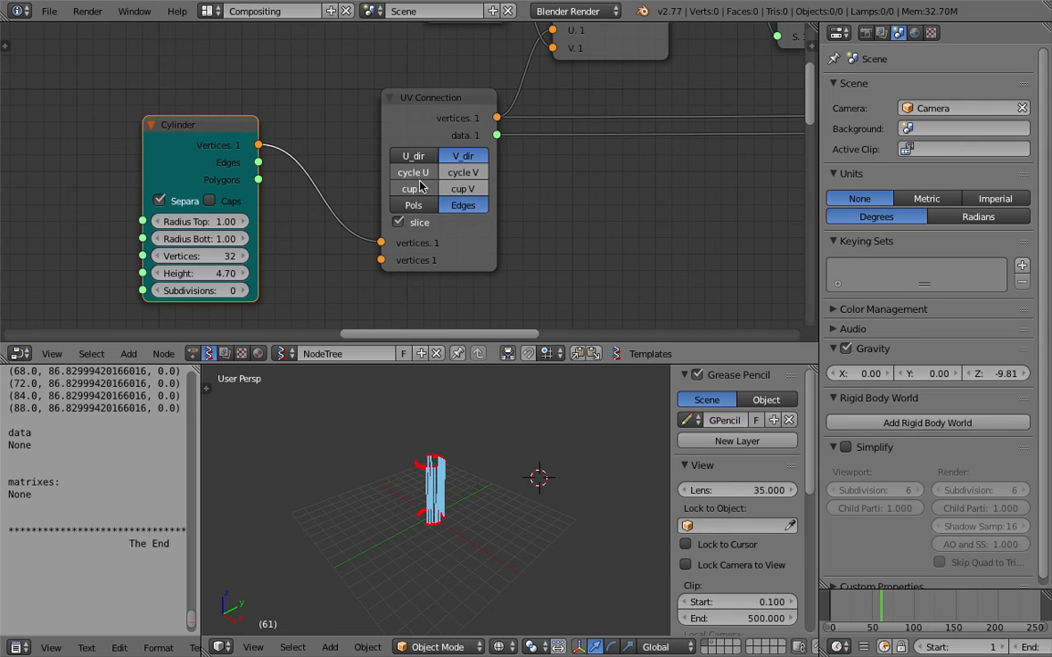
Switch the UV Connection output to Pols, turn off slice, and save the file
left_click(414, 205)
scroll(388, 192, "up", 1)
scroll(456, 448, "up", 3)
key("ctrl+s")
left_click(461, 443)
left_click(396, 234)
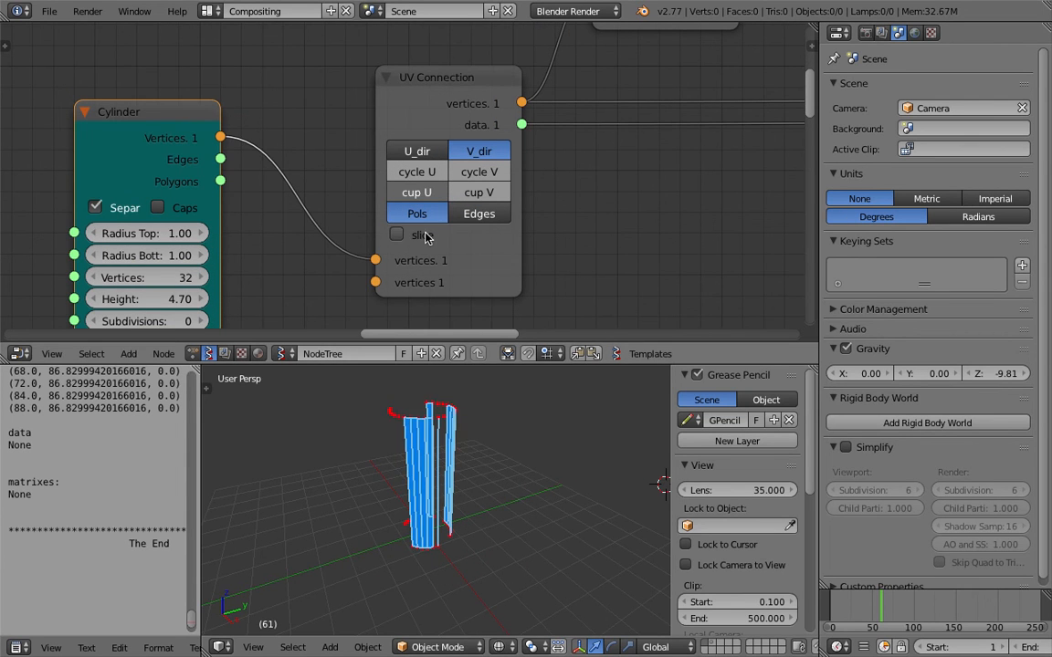
middle_click_drag(289, 260, 288, 202)
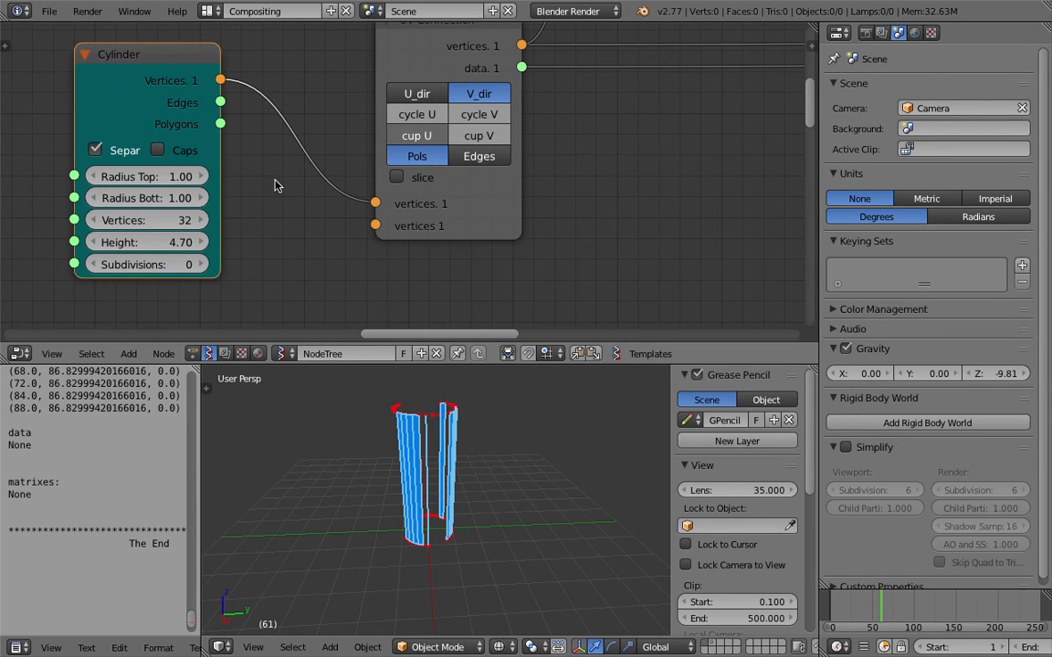
Set the Cylinder's Subdivisions to 14 and save the file
left_click_drag(168, 265, 287, 239)
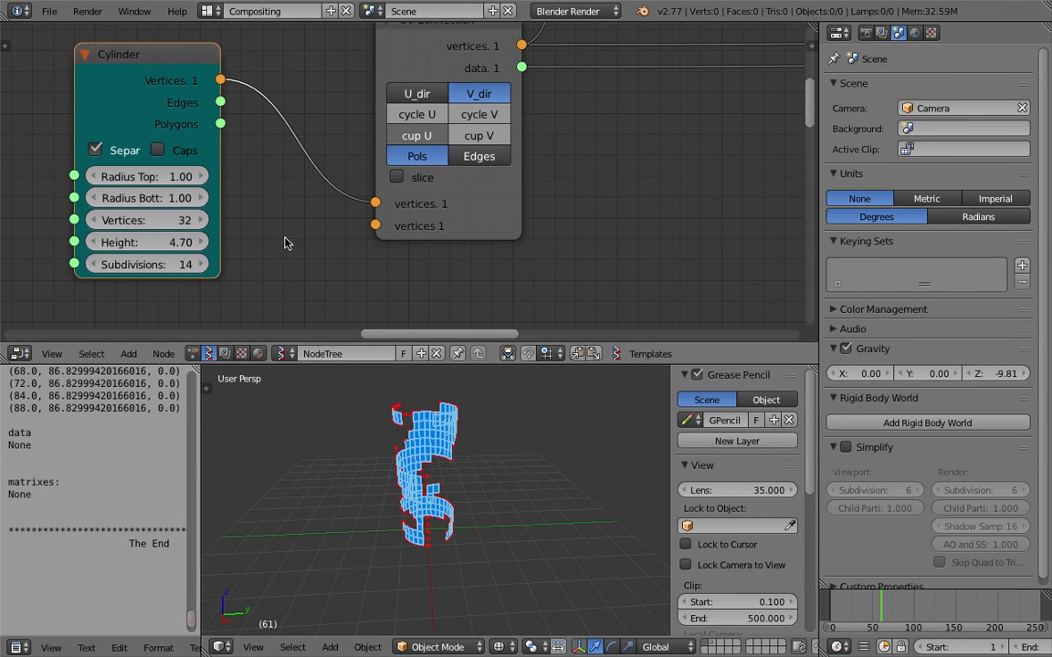
key("ctrl+s")
left_click(410, 195)
left_click(397, 177)
left_click(396, 177)
Widen the node editor and 3D view by shrinking the neighbouring properties area
scroll(542, 205, "down", 1)
middle_click_drag(543, 204, 491, 247)
scroll(516, 238, "down", 4)
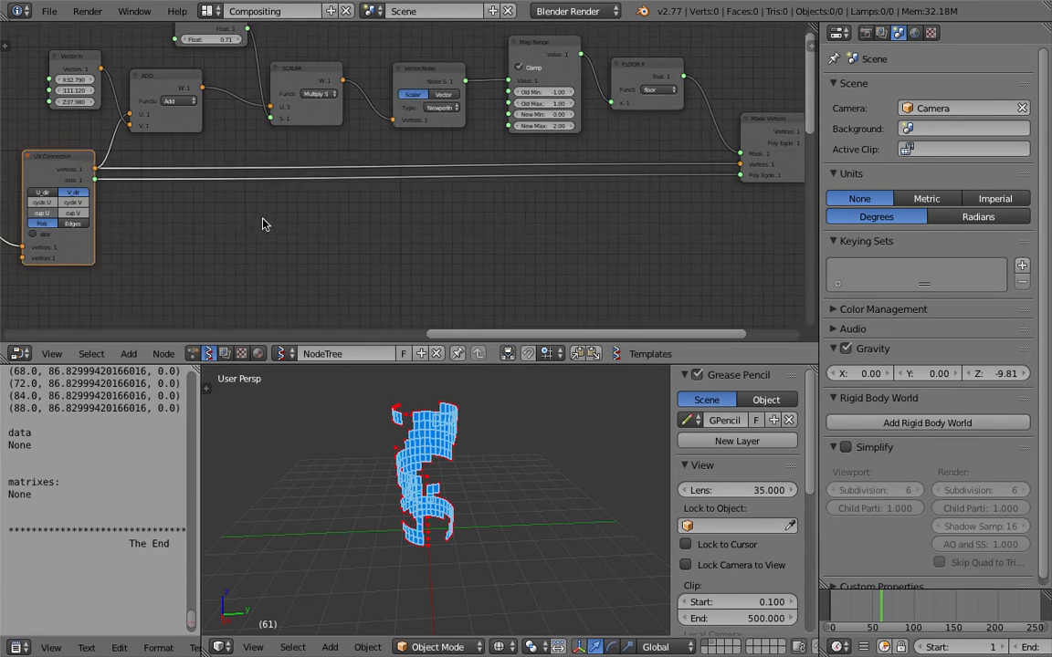
middle_click_drag(390, 192, 390, 216)
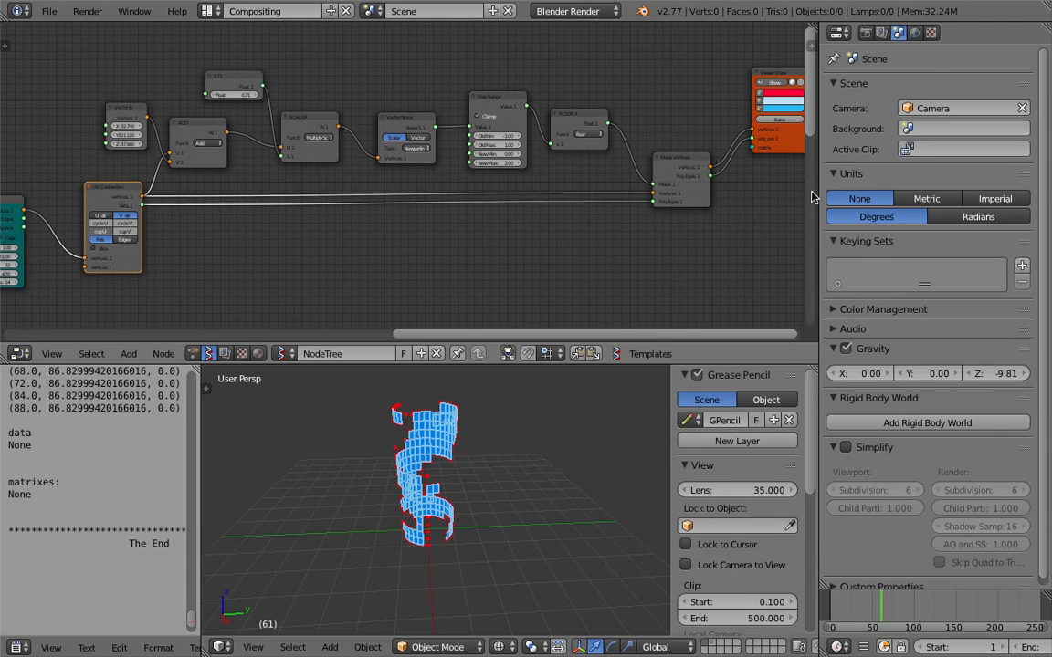
left_click_drag(819, 193, 871, 198)
scroll(585, 216, "up", 3)
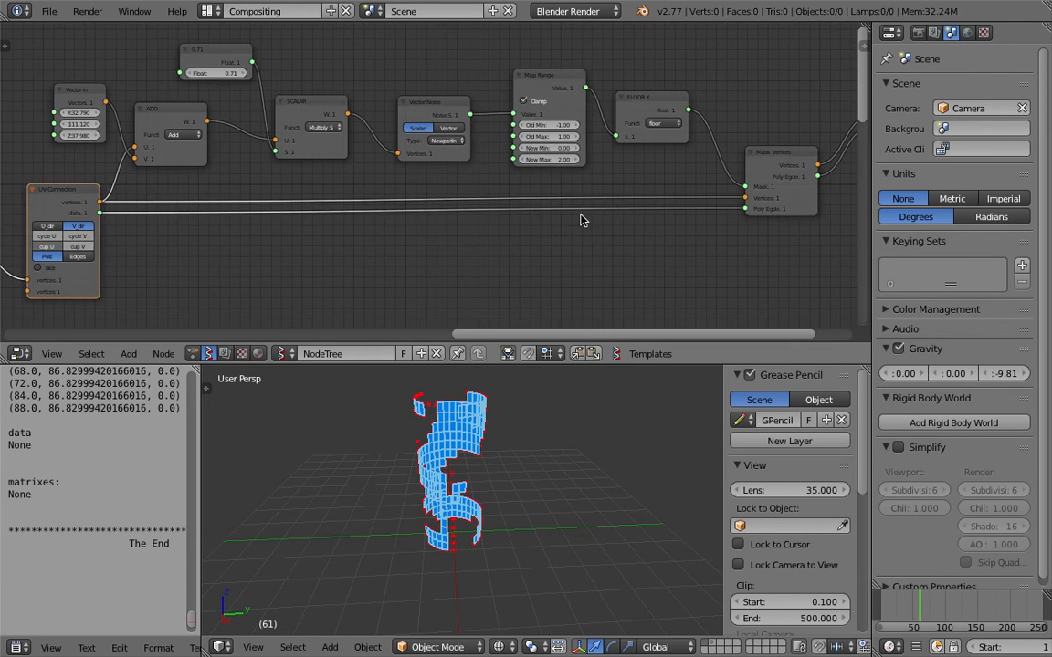
Turn on slice on the UV Connection node and compare the U_dir and V_dir directions, ending on V_dir
middle_click_drag(583, 181, 550, 155)
scroll(534, 163, "down", 1)
middle_click_drag(479, 490, 489, 491)
scroll(221, 230, "up", 1)
middle_click_drag(221, 230, 417, 216)
middle_click_drag(353, 220, 467, 222)
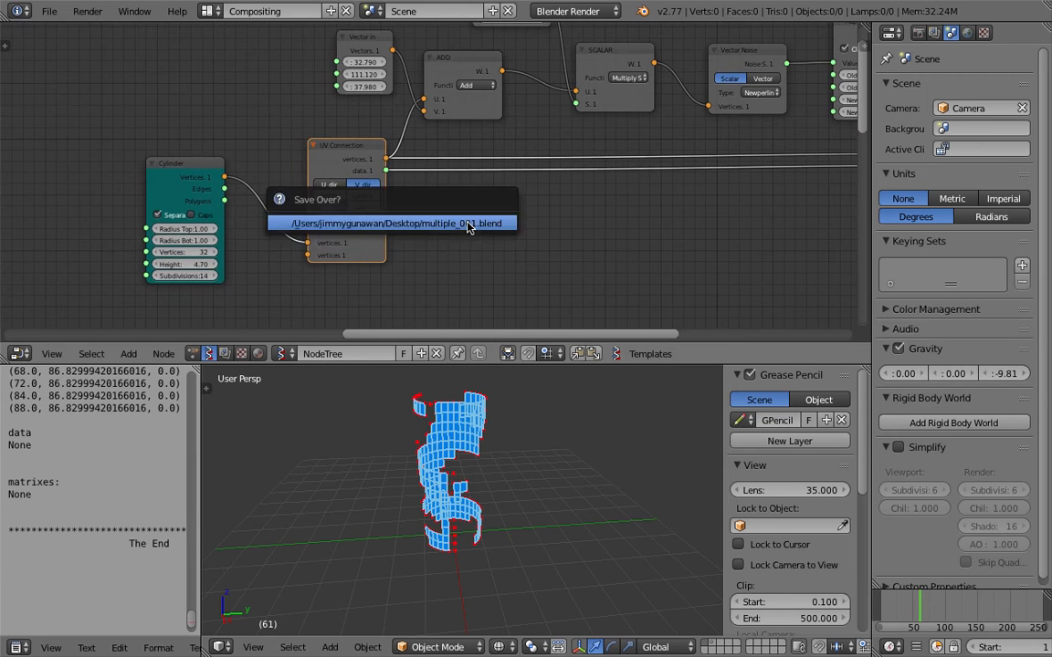
left_click(331, 185)
scroll(363, 199, "up", 1)
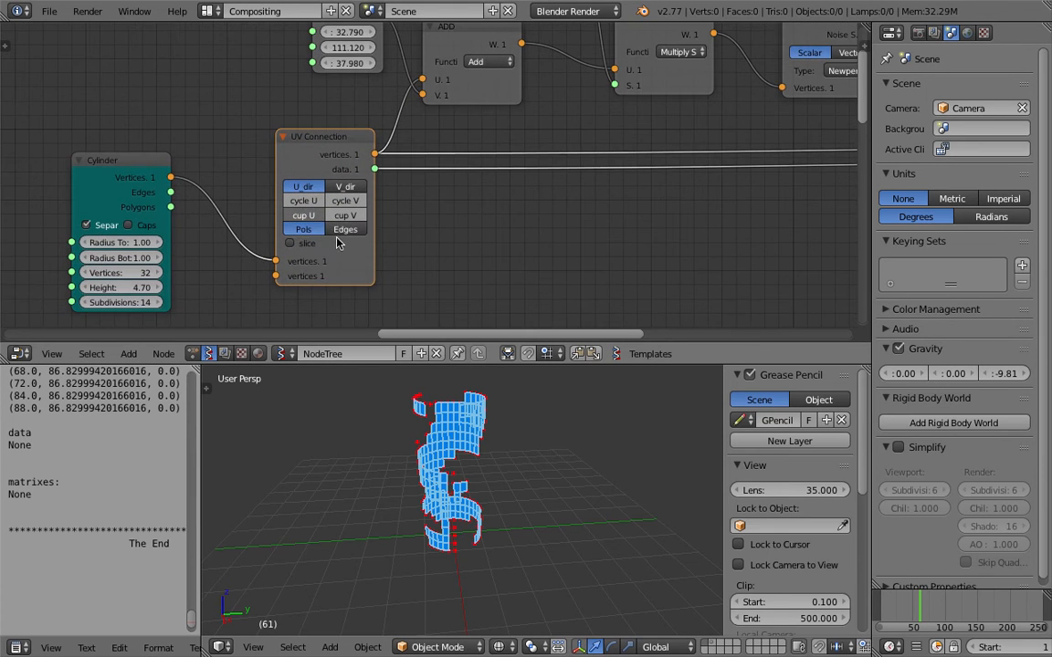
left_click(309, 244)
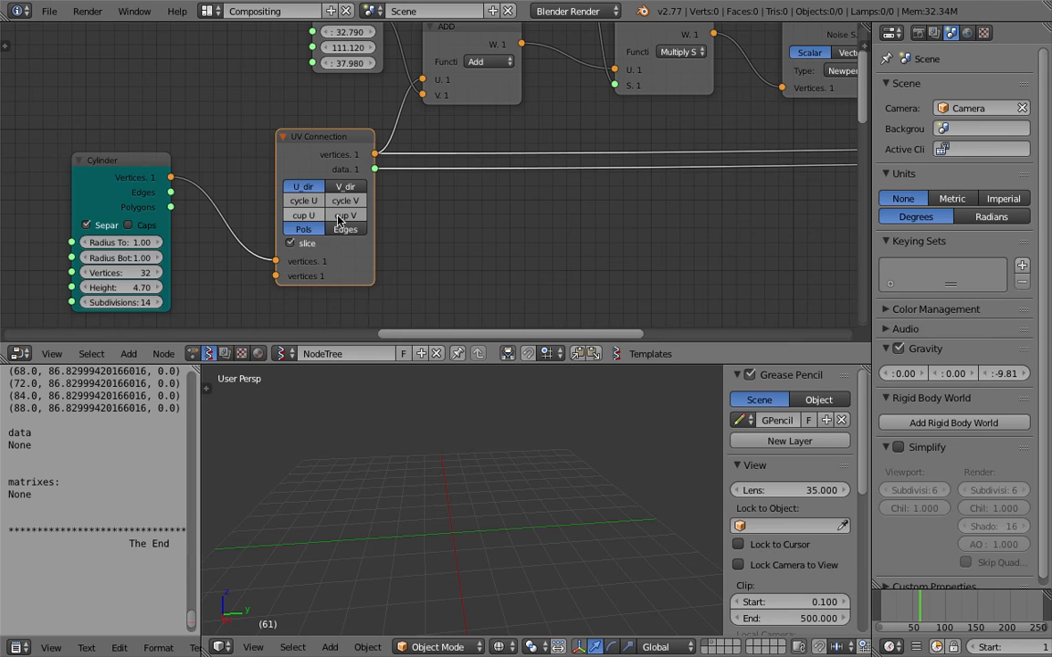
left_click(330, 188)
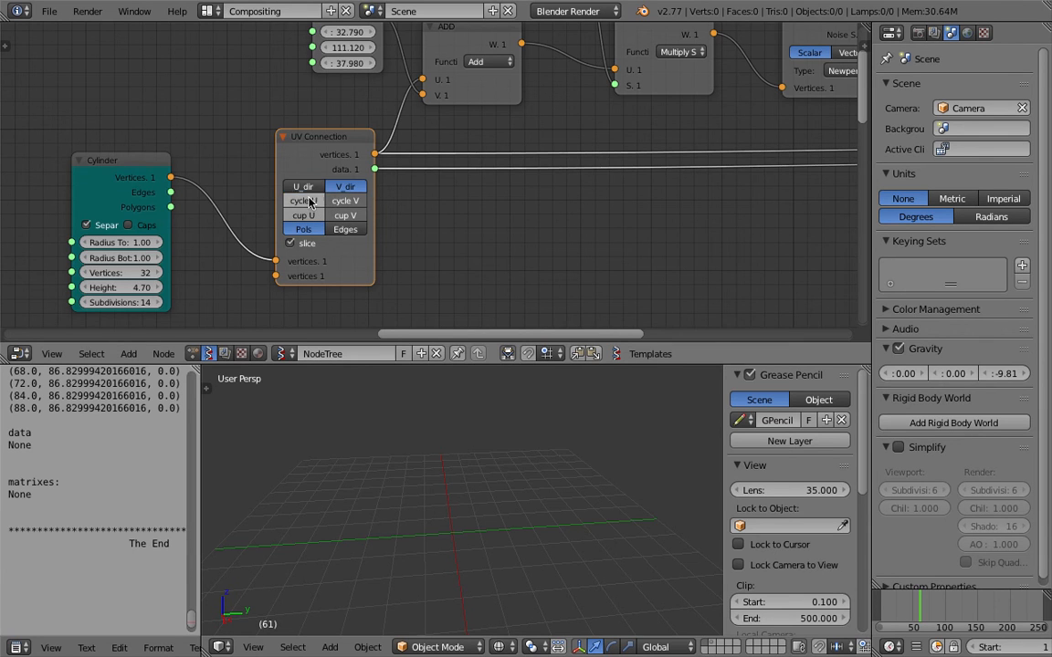
left_click(315, 188)
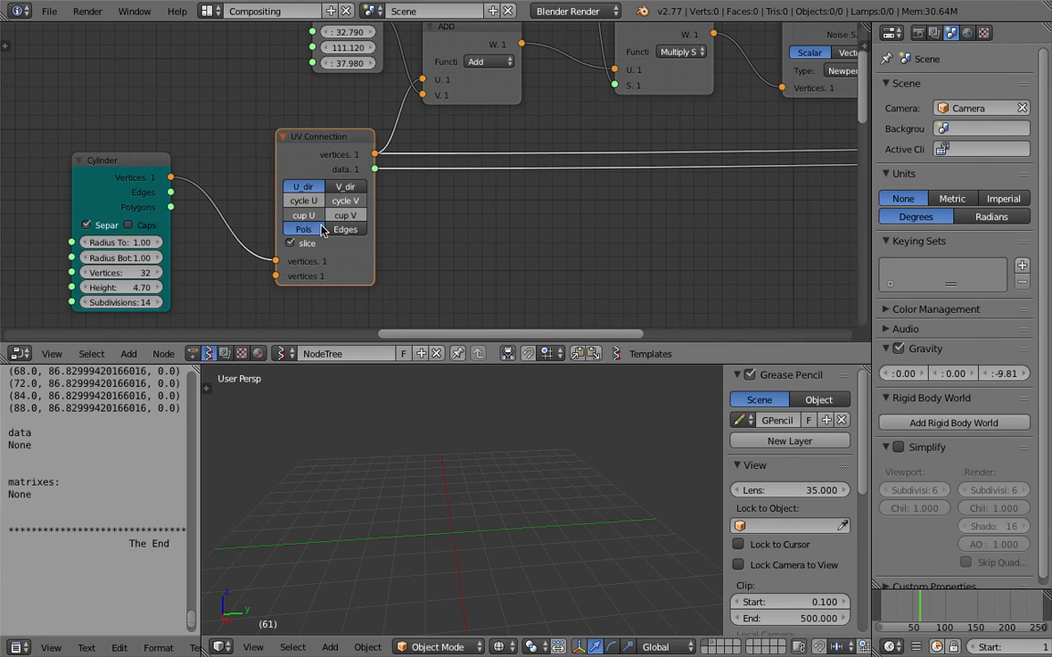
left_click(340, 187)
Move the Cylinder and UV Connection nodes closer together, away from the noise mask chain
scroll(342, 160, "down", 2)
left_click_drag(347, 151, 308, 165)
left_click_drag(202, 178, 162, 169)
middle_click_drag(185, 153, 227, 125)
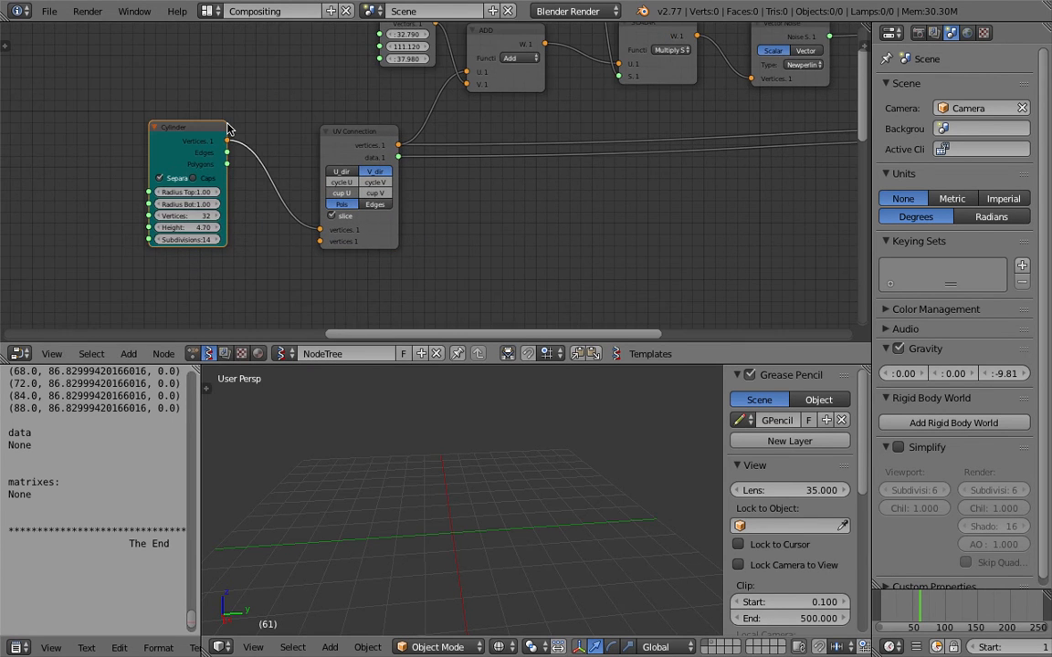
middle_click_drag(271, 159, 258, 155)
left_click_drag(333, 137, 277, 164)
scroll(421, 197, "down", 2)
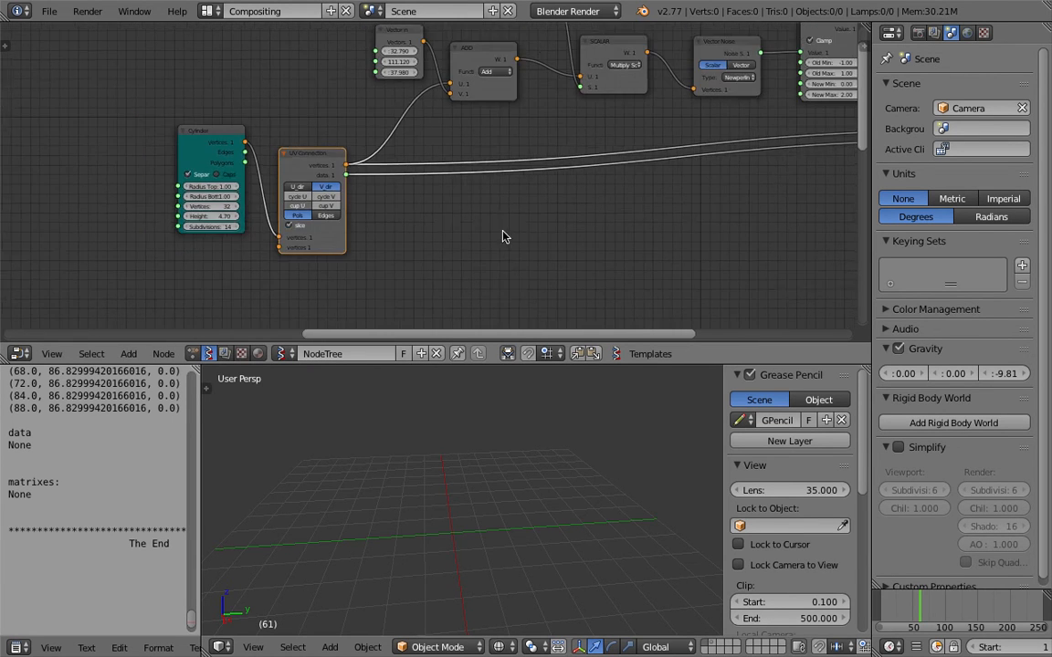
Add a second UV Connection node, moving the existing one up to make room, and save the file
middle_click_drag(502, 235, 508, 226)
key("shift+a")
left_click(477, 220)
type("uv")
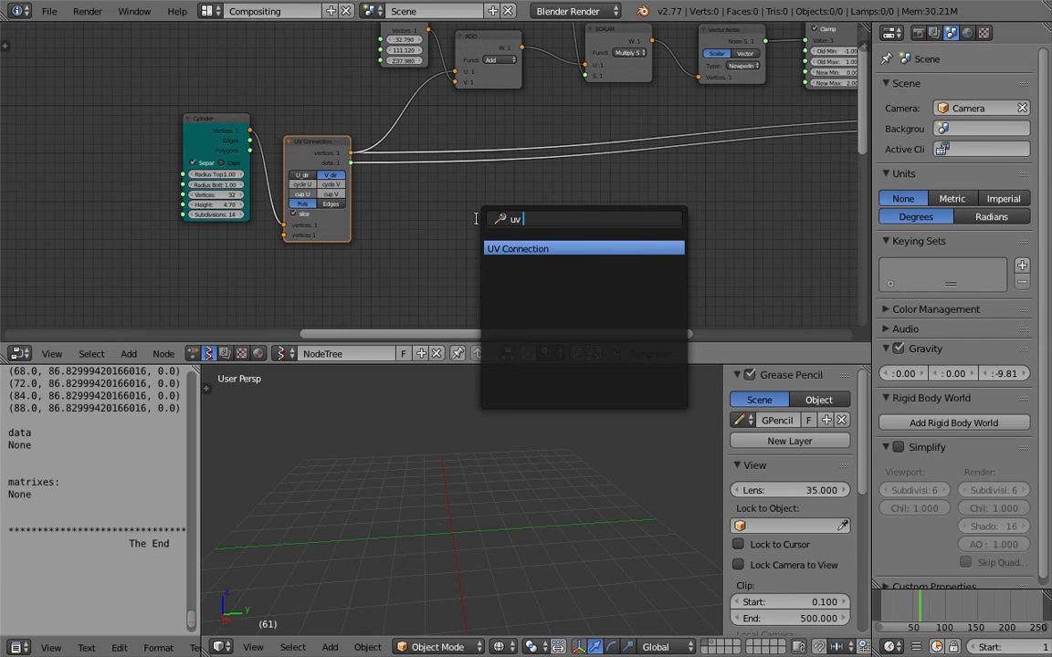
key("Return")
left_click(369, 189)
left_click_drag(307, 155, 316, 93)
key("ctrl+s")
key("Return")
Connect the Cylinder's Vertices output to the first vertices input of the second UV Connection node
scroll(429, 165, "up", 1)
left_click_drag(176, 124, 158, 181)
middle_click_drag(158, 181, 175, 121)
key("ctrl+s")
left_click(181, 118)
left_click_drag(217, 127, 437, 270)
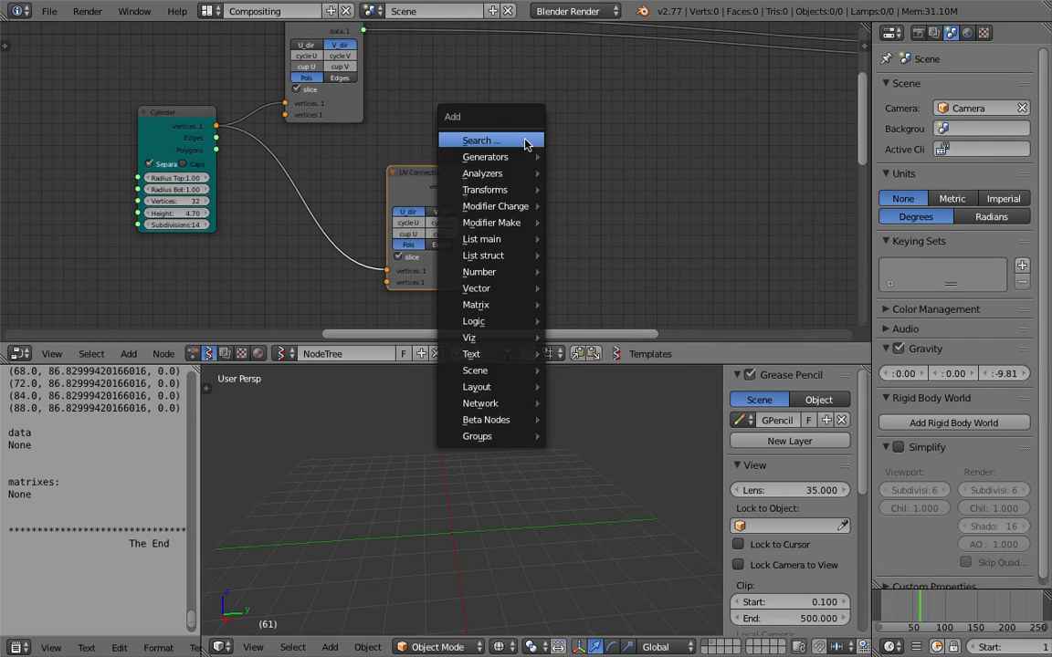
Add a Viewer Draw node and link the second UV Connection's vertices and data outputs to it
key("alt+space")
type("view")
key("Return")
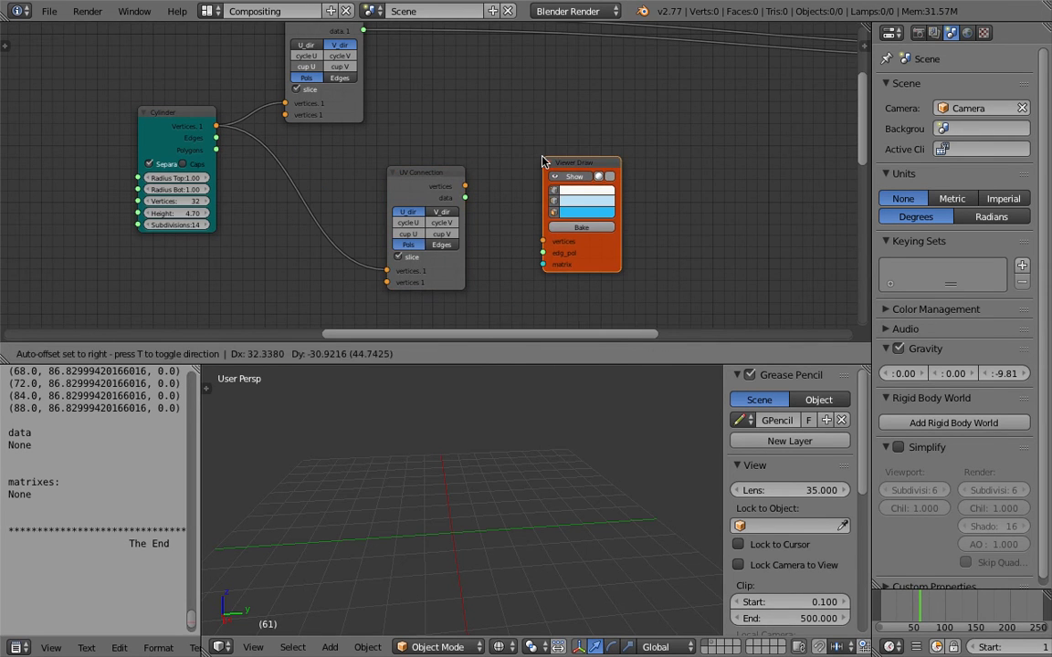
left_click(547, 160)
left_click_drag(465, 187, 544, 253)
scroll(532, 475, "up", 1)
Switch the 3D view to solid shading and save the file
key("z")
mouse_move(505, 460)
middle_mouse_down()
mouse_move(503, 493)
mouse_move(526, 477)
middle_mouse_up()
key("ctrl+s")
left_click(526, 477)
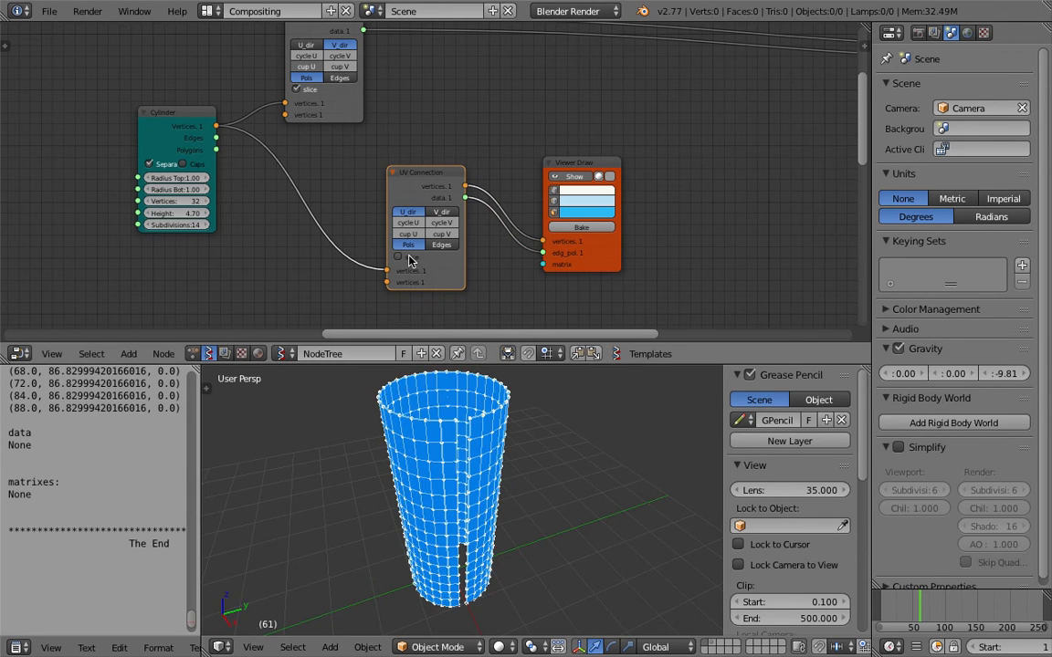
middle_click_drag(447, 481, 469, 465)
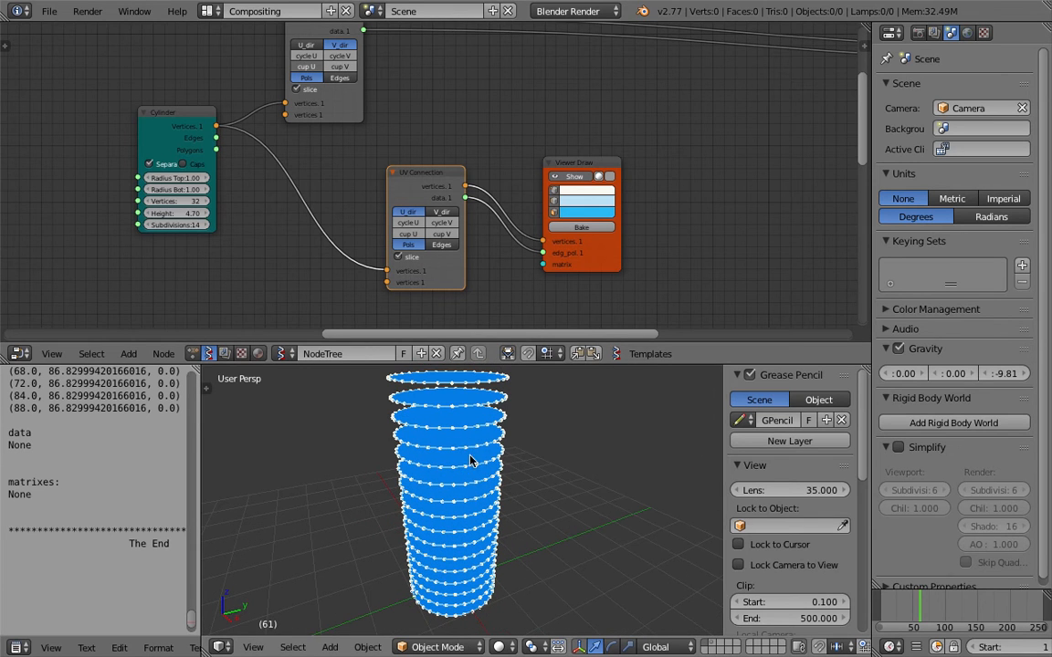
Try Subdivisions values of 1 and 2 on the Cylinder node
left_click(194, 228)
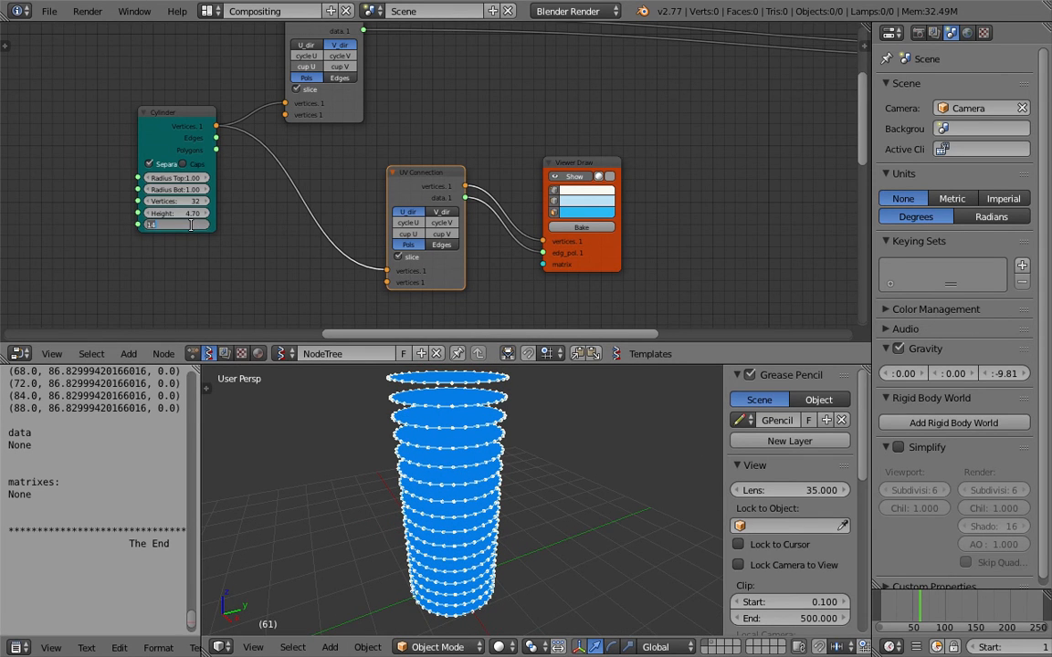
type("4")
key("Return")
left_click(195, 227)
type("1")
key("Return")
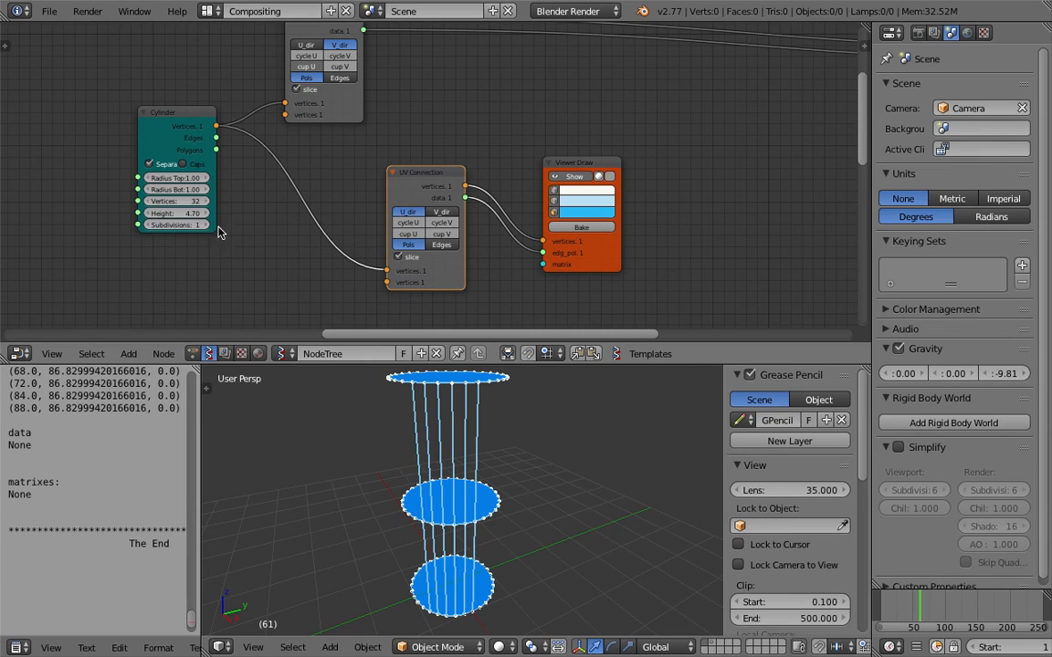
left_click(201, 226)
key("Return")
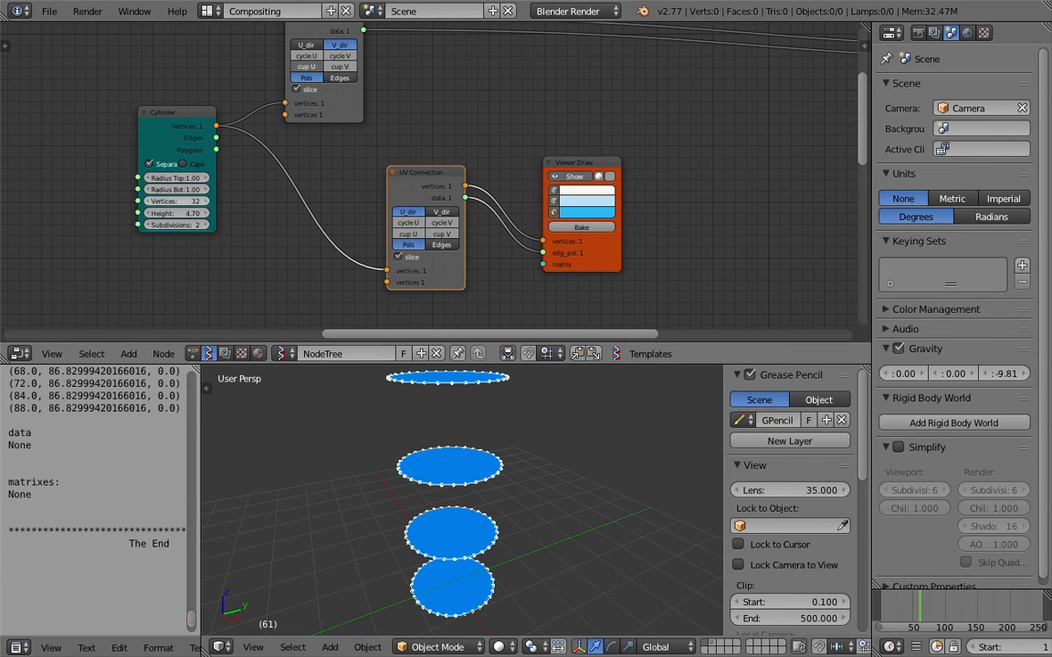
Set the Cylinder's Vertices to 4 and Subdivisions to 5, saving the file along the way
type("4")
key("Return")
left_click_drag(174, 224, 194, 229)
middle_click_drag(522, 400, 407, 438)
middle_click_drag(247, 248, 247, 245)
key("ctrl+s")
left_click(241, 245)
mouse_move(190, 223)
left_mouse_down()
mouse_move(166, 223)
mouse_move(210, 228)
left_mouse_up()
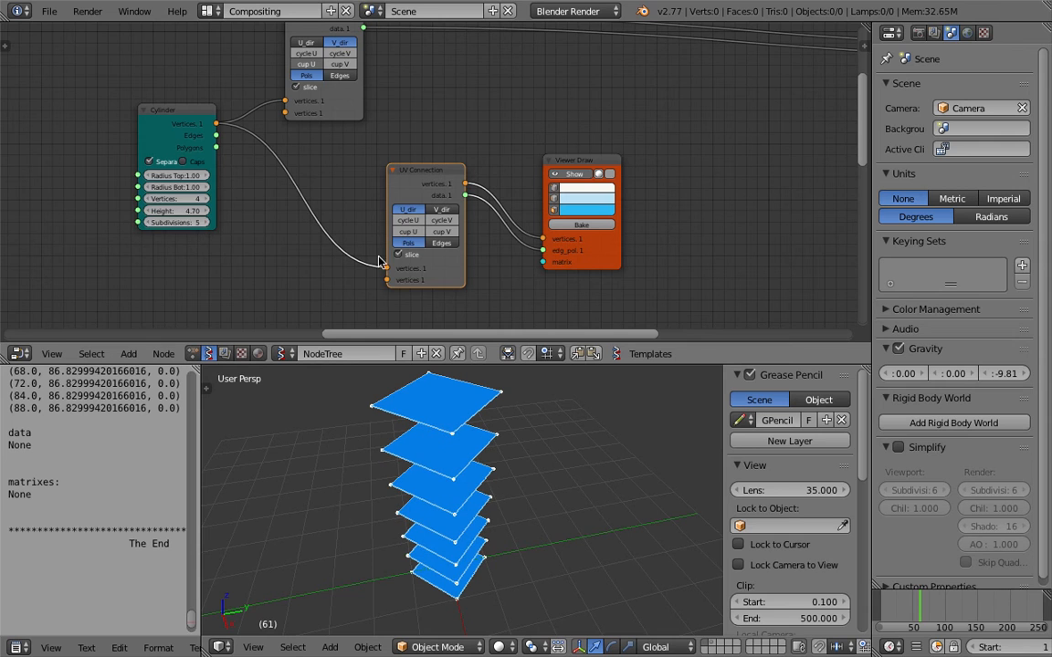
Space out the Cylinder, second UV Connection and Viewer Draw nodes in the node editor
scroll(408, 244, "up", 1)
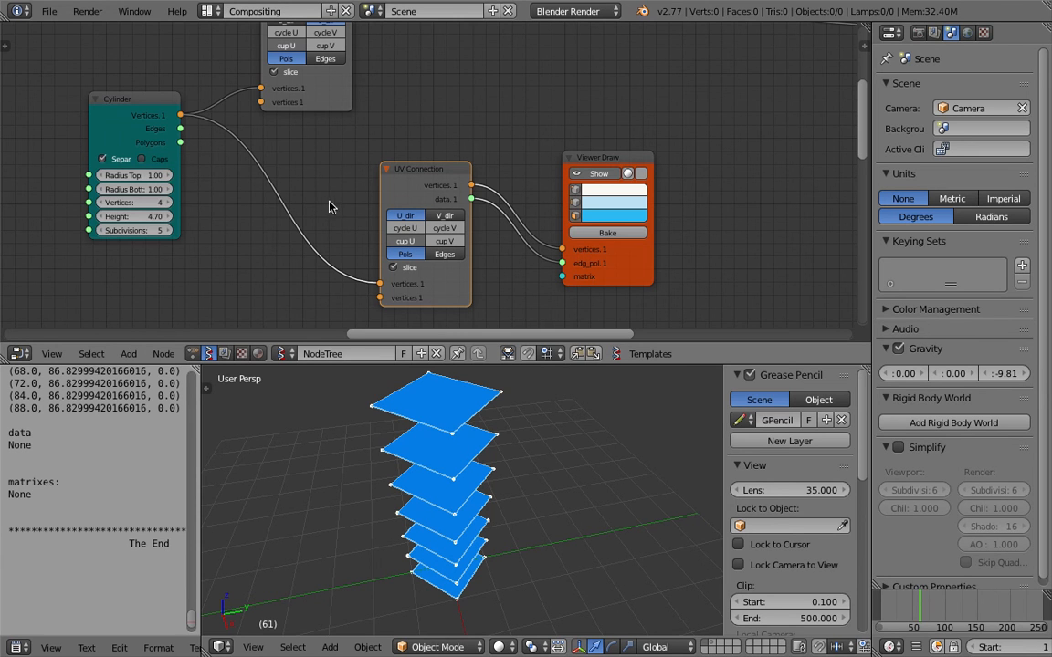
scroll(368, 210, "down", 1)
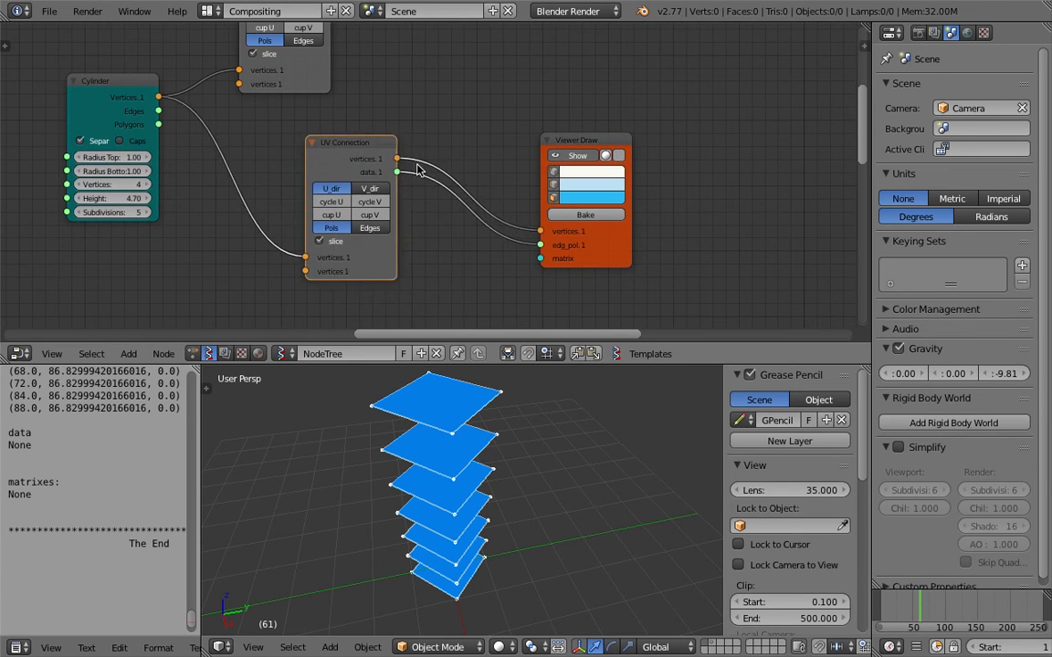
scroll(493, 155, "down", 2)
left_click_drag(516, 162, 533, 146)
left_click_drag(399, 157, 426, 142)
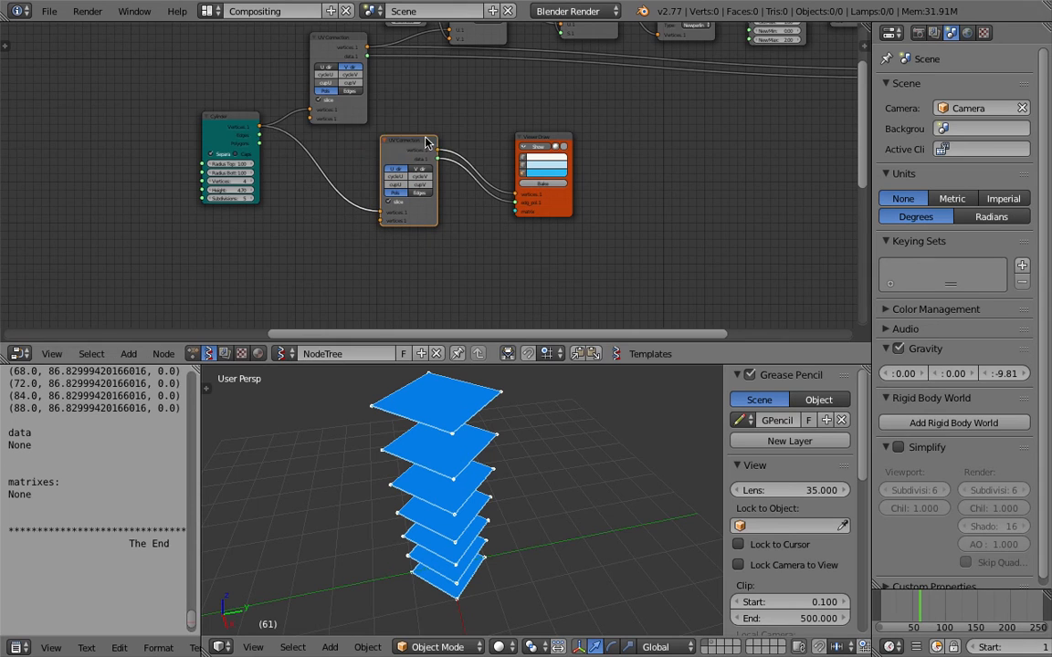
middle_click_drag(475, 402, 380, 465)
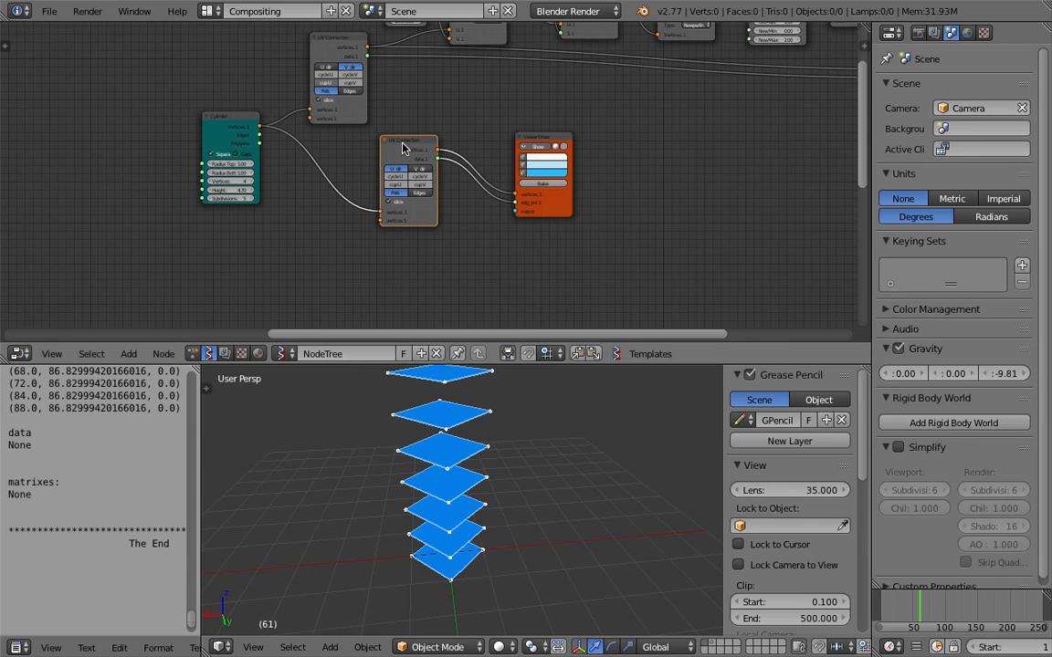
left_click_drag(403, 149, 391, 171)
left_click_drag(235, 117, 206, 122)
Raise the Cylinder's Subdivisions to 8 and its Vertices to 9
scroll(307, 169, "up", 1)
scroll(209, 186, "up", 1)
middle_click_drag(413, 414, 432, 416)
middle_click_drag(209, 203, 356, 184)
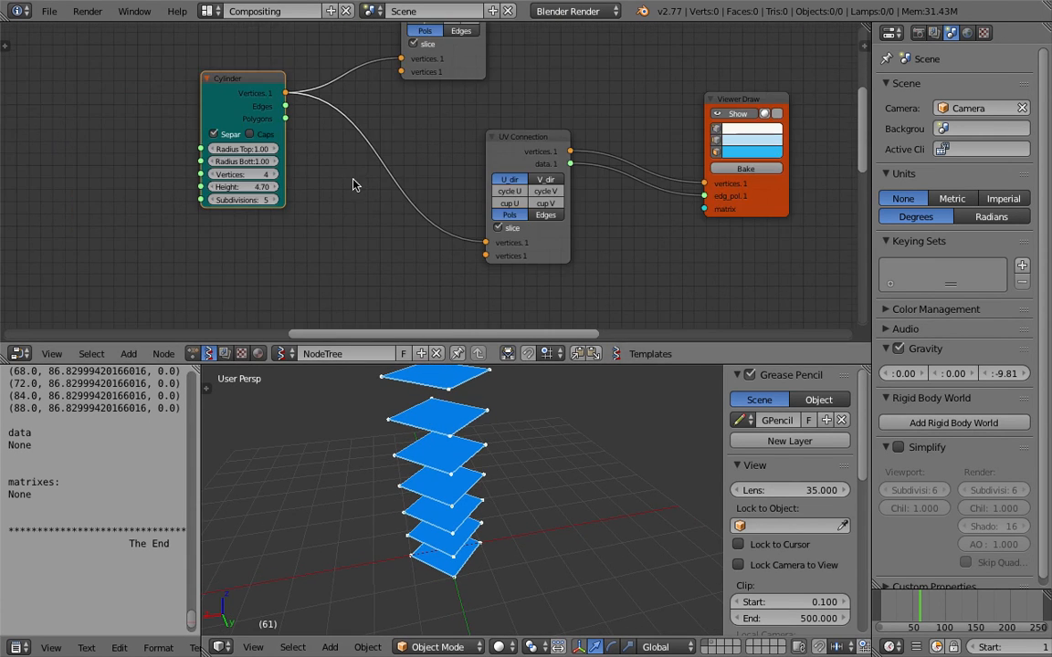
left_click(277, 197)
left_click(276, 197)
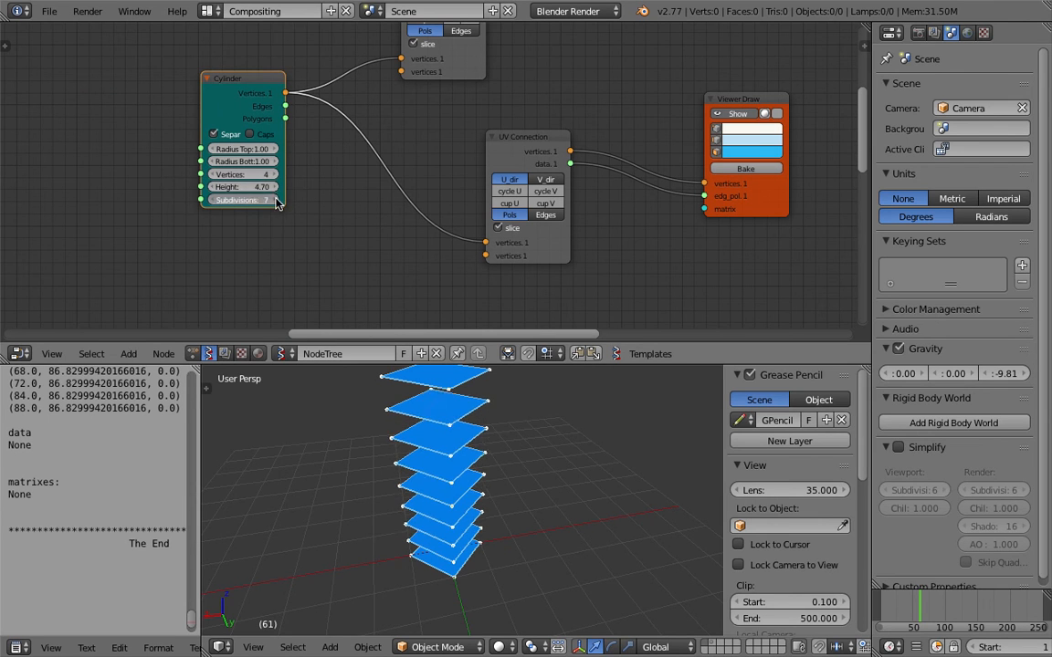
left_click(277, 197)
left_click(277, 174)
left_click(277, 173)
left_click(276, 173)
left_click(277, 173)
left_click(277, 173)
middle_click_drag(441, 457, 476, 466)
middle_click_drag(410, 445, 522, 383)
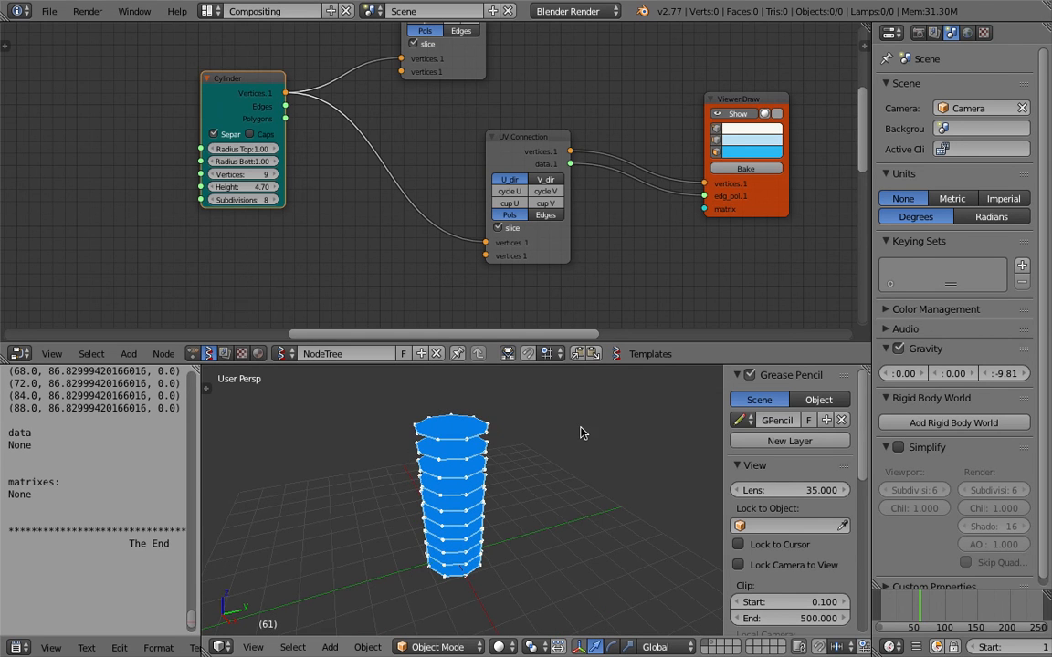
middle_click_drag(585, 292, 527, 255)
key("shift+a")
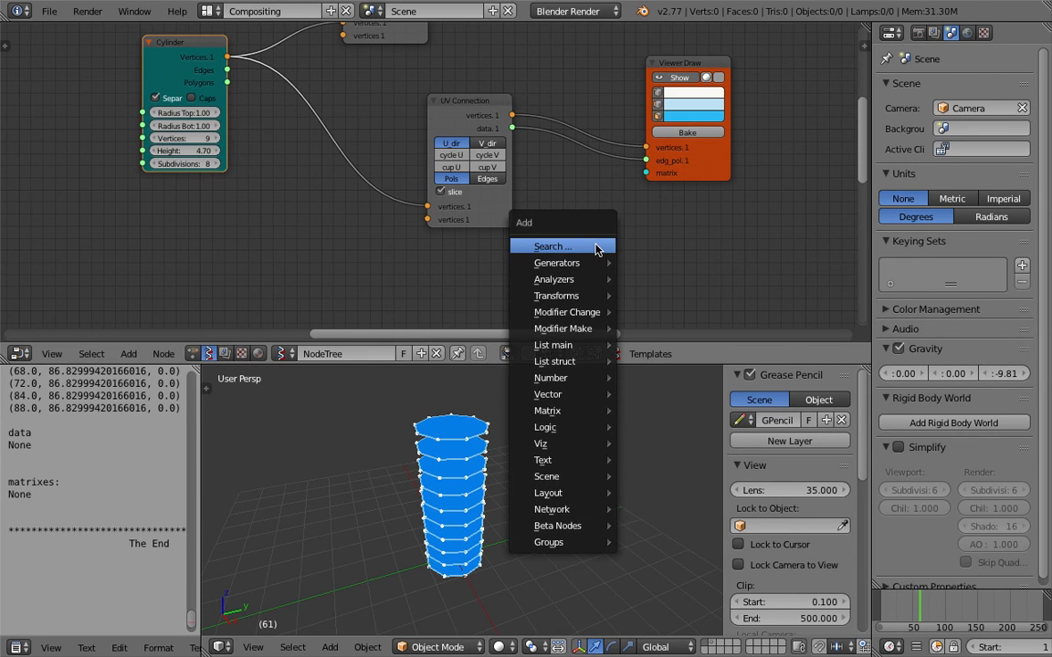
mouse_move(596, 263)
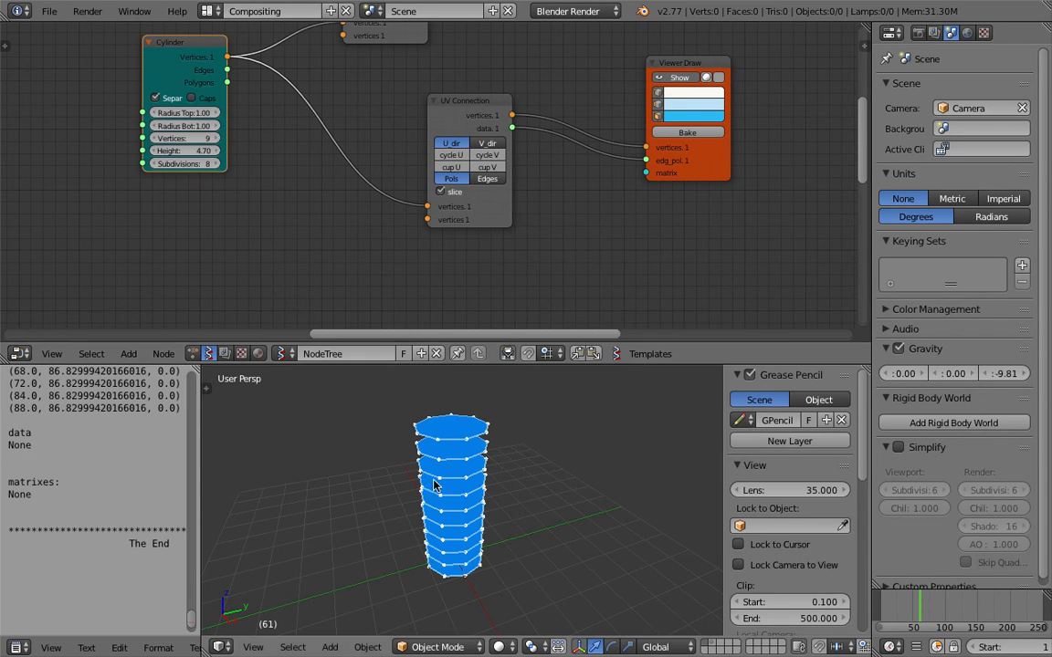
Set the Cylinder's top and bottom radii to 2.05 and bake the Viewer Draw geometry into a mesh object
mouse_move(420, 427)
middle_mouse_down()
mouse_move(406, 462)
mouse_move(383, 420)
mouse_move(411, 415)
middle_mouse_up()
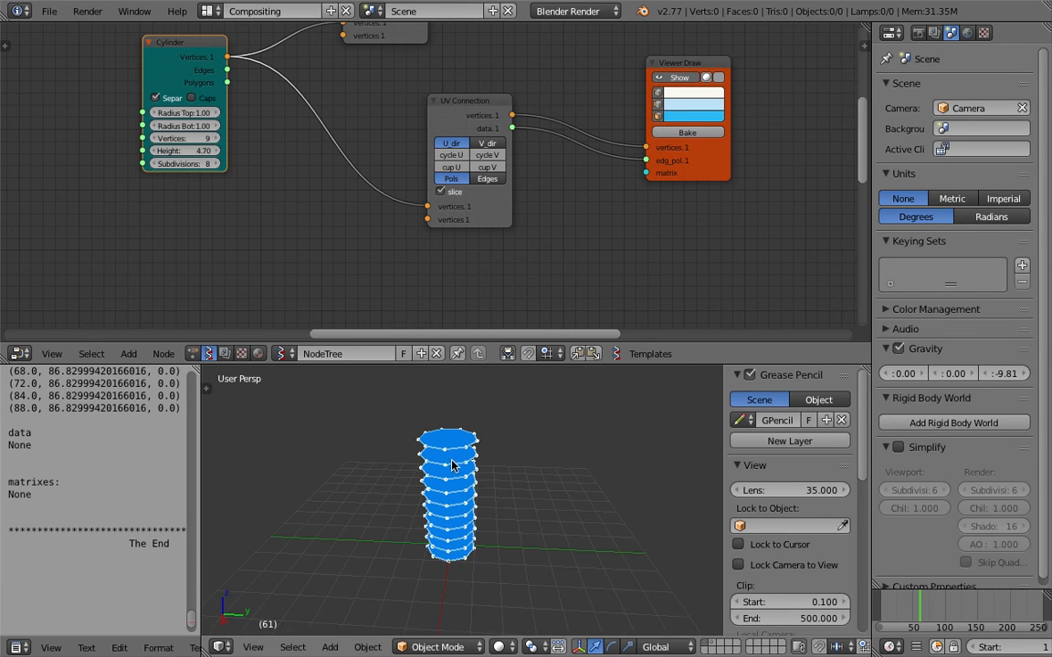
left_click_drag(207, 113, 298, 126)
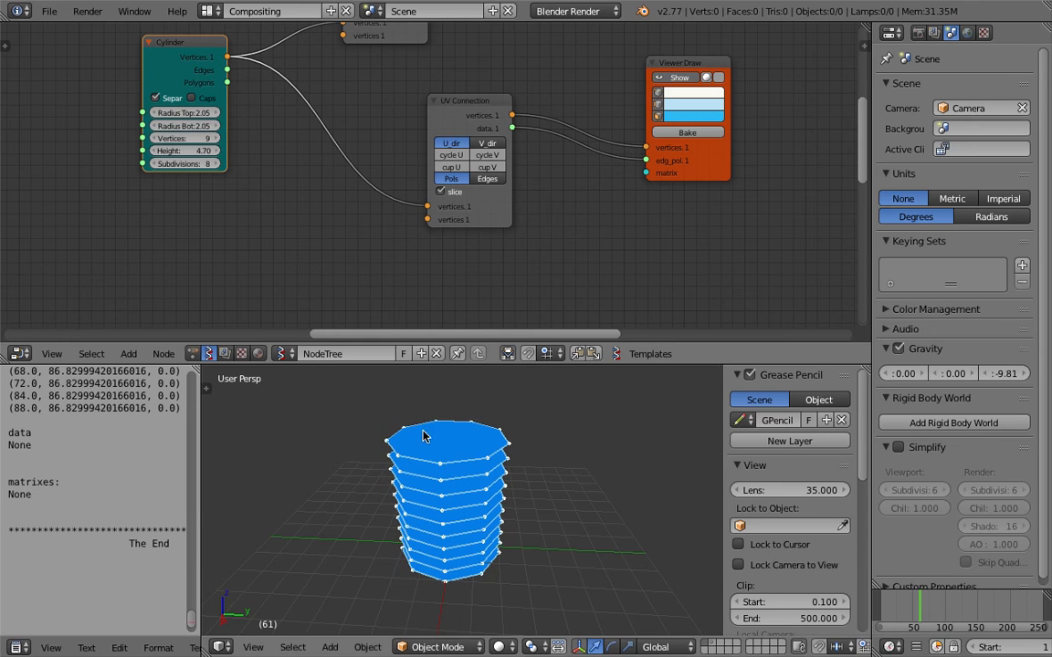
left_click(687, 135)
Spread the Cylinder and second UV Connection nodes apart and cut the link from the Cylinder to the first UV Connection
left_click_drag(452, 99, 513, 163)
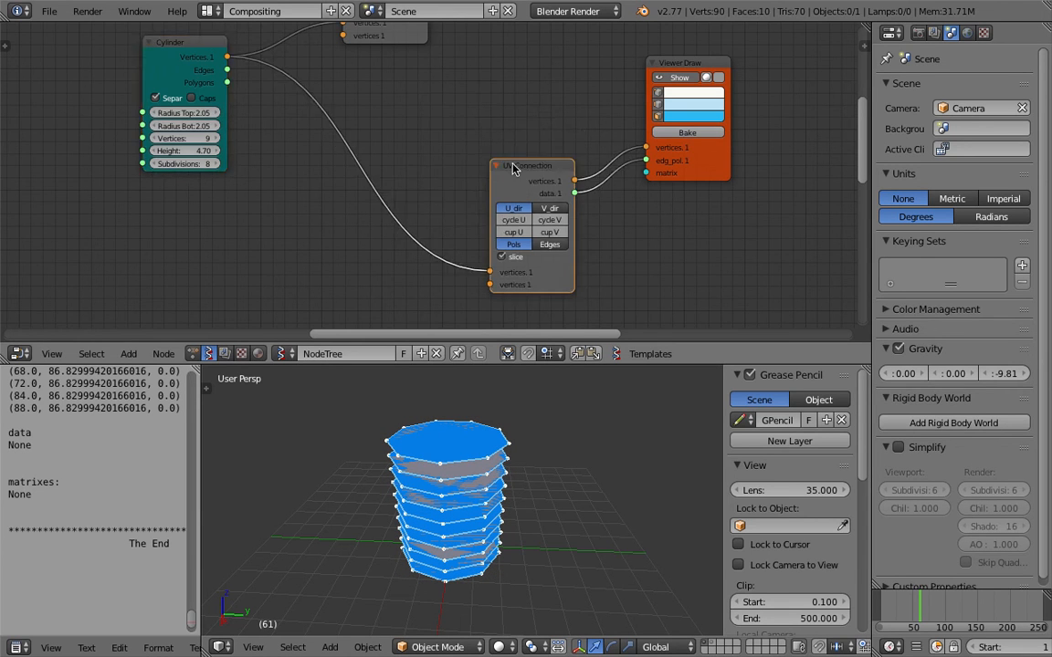
scroll(333, 97, "down", 3)
middle_click_drag(334, 97, 427, 167)
left_click_drag(319, 133, 206, 185)
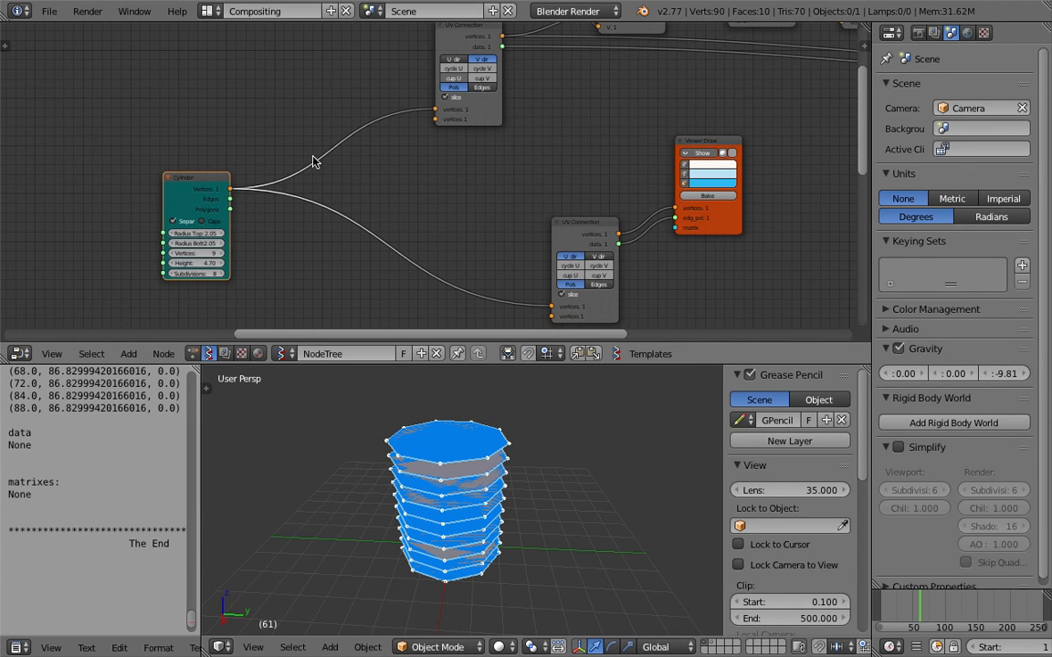
right_click_drag(326, 133, 309, 158, "ctrl")
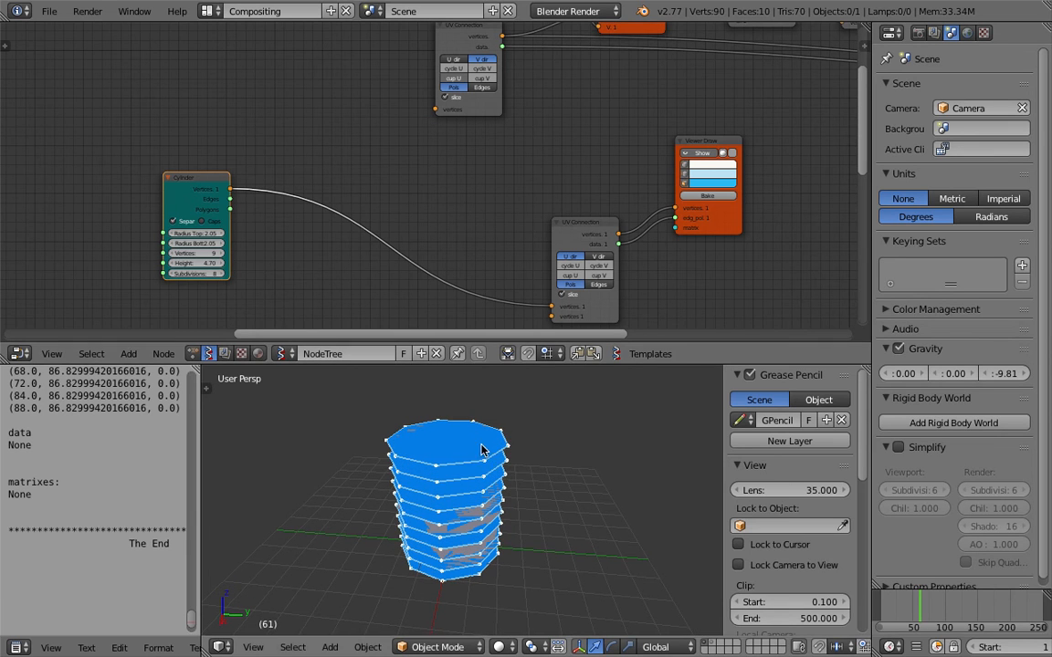
Turn off Show on the Viewer Draw node and select the baked mesh in the 3D view
left_click(696, 153)
left_click_drag(205, 188, 322, 224)
right_click(498, 447)
key("z")
key("z")
middle_click_drag(518, 456, 535, 481)
Add a Subdivision Surface modifier to the baked mesh and display it in wireframe
left_click(1016, 34)
left_click(922, 89)
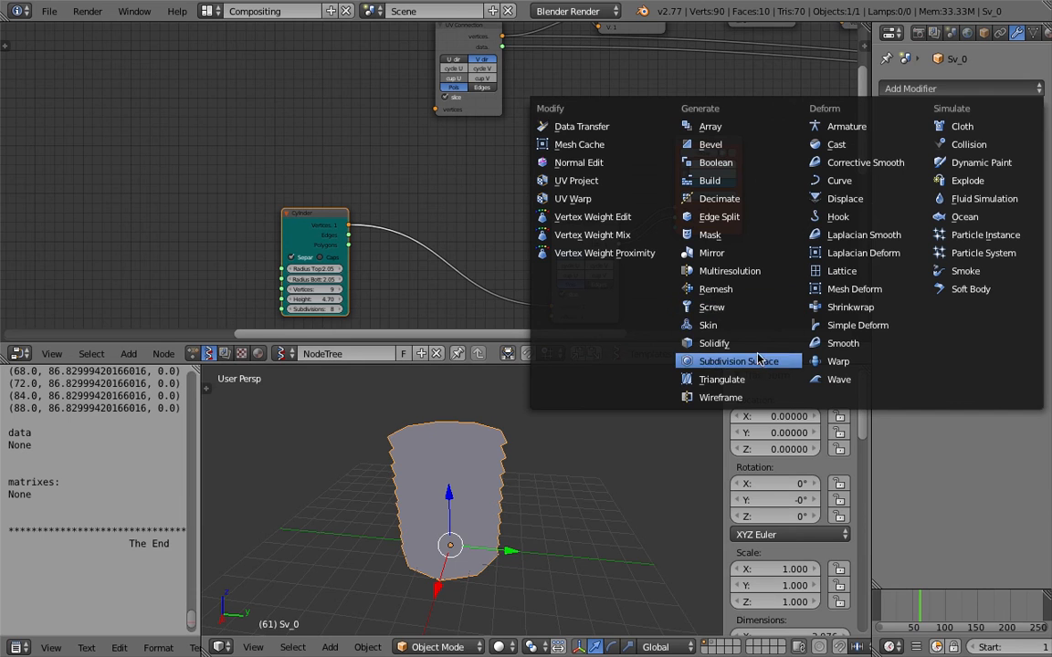
left_click(730, 362)
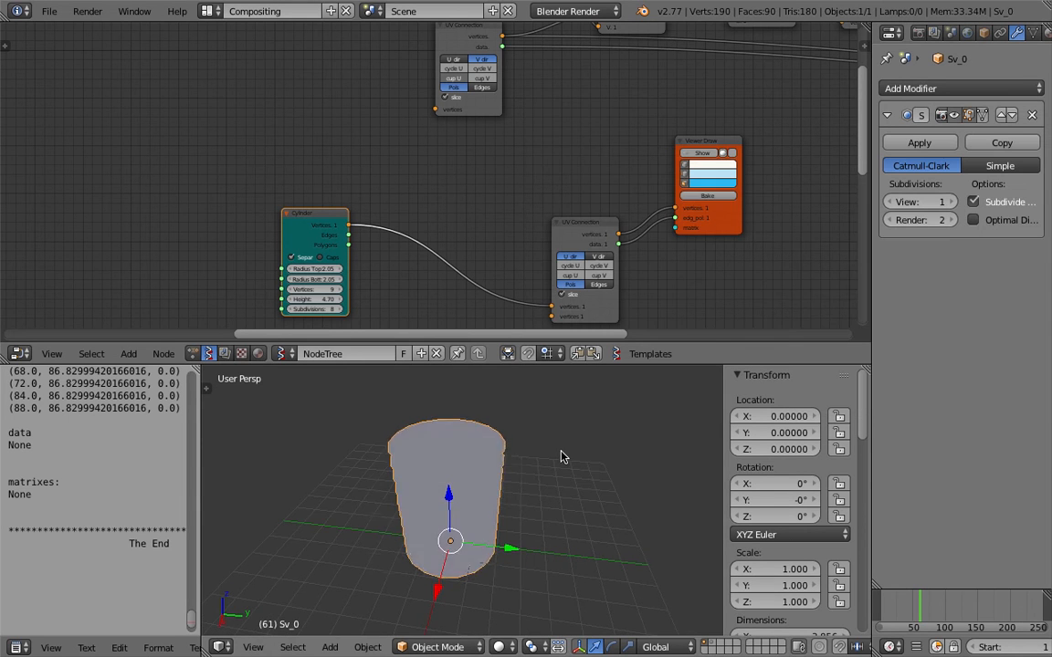
key("z")
scroll(562, 452, "up", 1)
middle_click_drag(562, 451, 565, 452)
key("z")
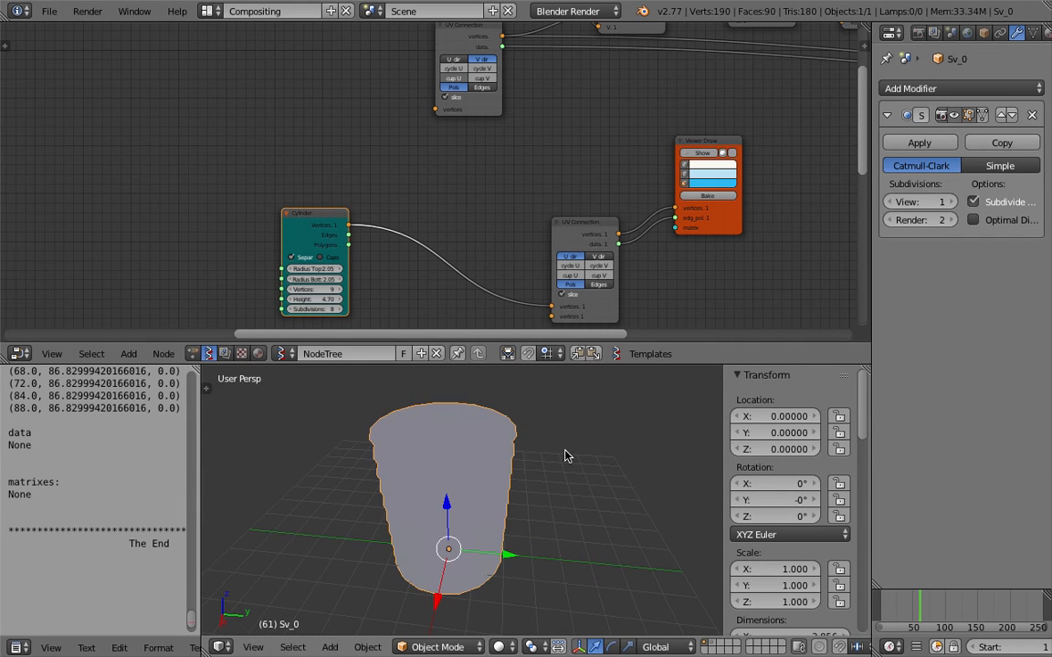
key("z")
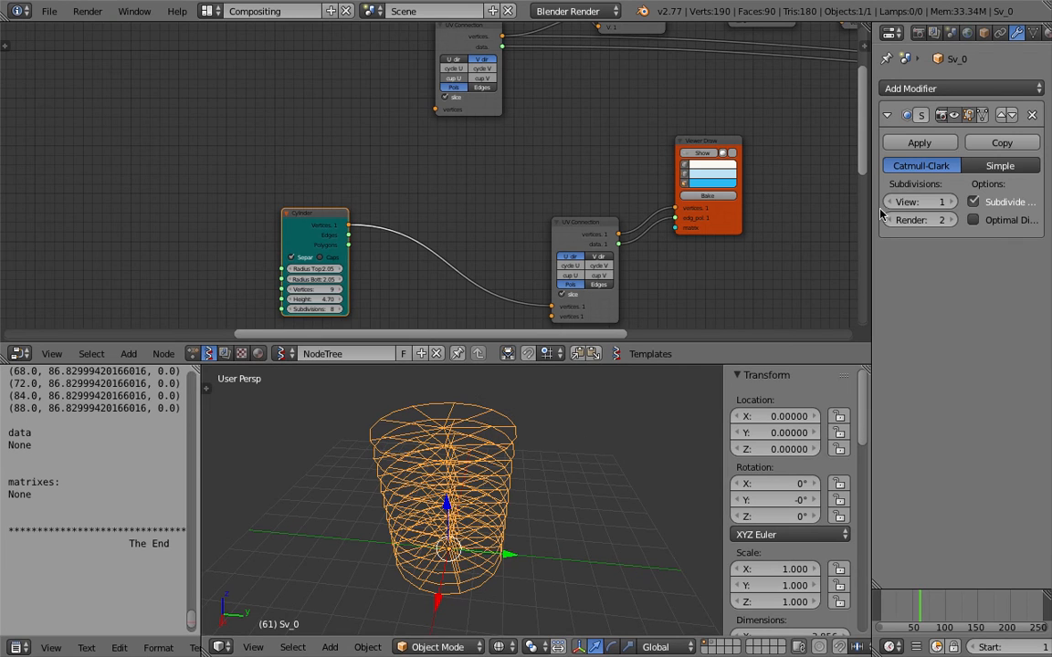
Raise the Subdivision Surface modifier's View subdivisions to 3 and compare the mesh in solid and wireframe shading
left_click(953, 202)
left_click(953, 202)
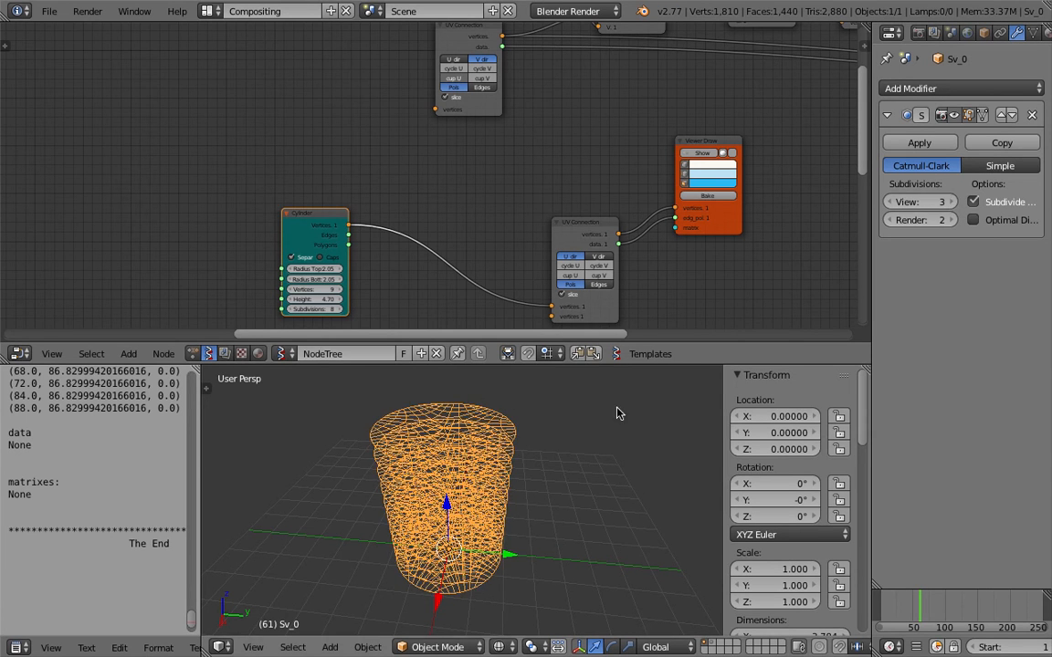
key("z")
key("z")
Sketch a grease pencil grid over an oval beside the mesh and remove the drawing
mouse_move(535, 477)
middle_mouse_down()
mouse_move(501, 529)
mouse_move(434, 432)
mouse_move(465, 439)
mouse_move(459, 422)
mouse_move(416, 428)
mouse_move(472, 480)
mouse_move(431, 466)
middle_mouse_up()
middle_click_drag(542, 470, 549, 489)
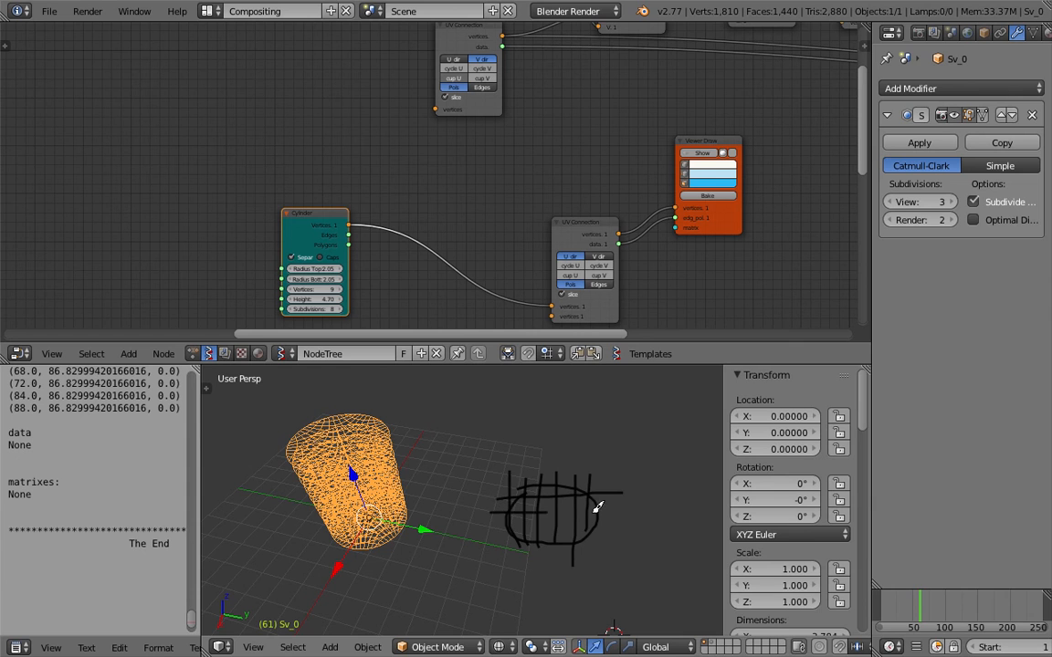
mouse_move(605, 549)
middle_mouse_down()
mouse_move(538, 547)
mouse_move(558, 498)
mouse_move(394, 476)
middle_mouse_up()
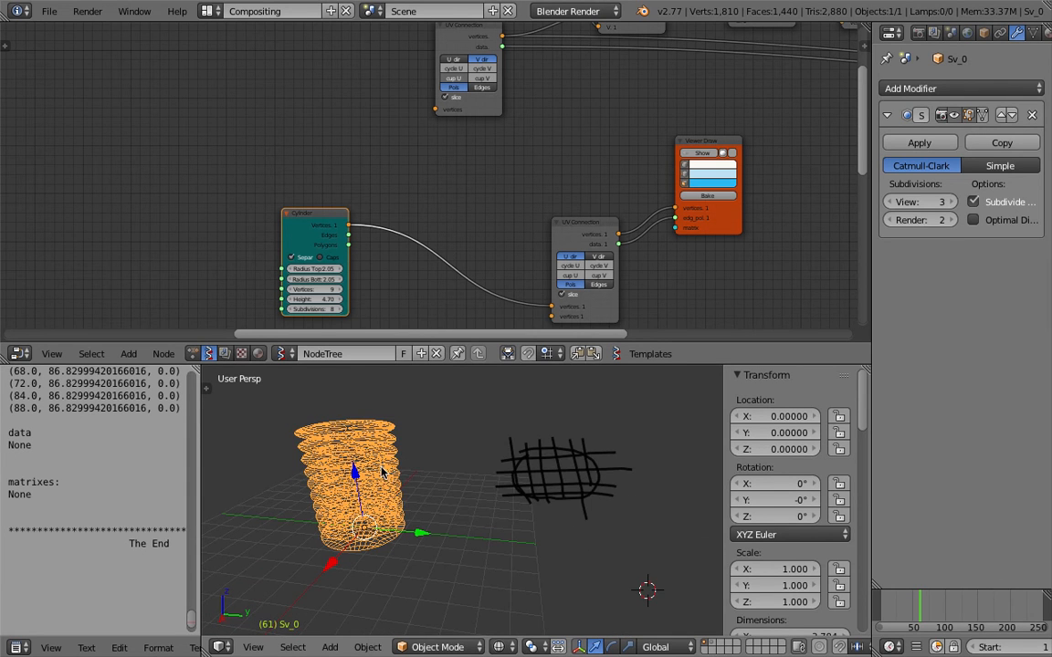
scroll(804, 456, "down", 10)
left_click(842, 448)
Save the file over the existing one and centre the subdivided mesh in the 3D view
mouse_move(516, 461)
middle_mouse_down("shift")
mouse_move(605, 496)
mouse_move(504, 545)
mouse_move(496, 530)
middle_mouse_up("shift")
key("ctrl+s")
left_click(503, 545)
key("z")
key("z")
scroll(498, 545, "up", 2)
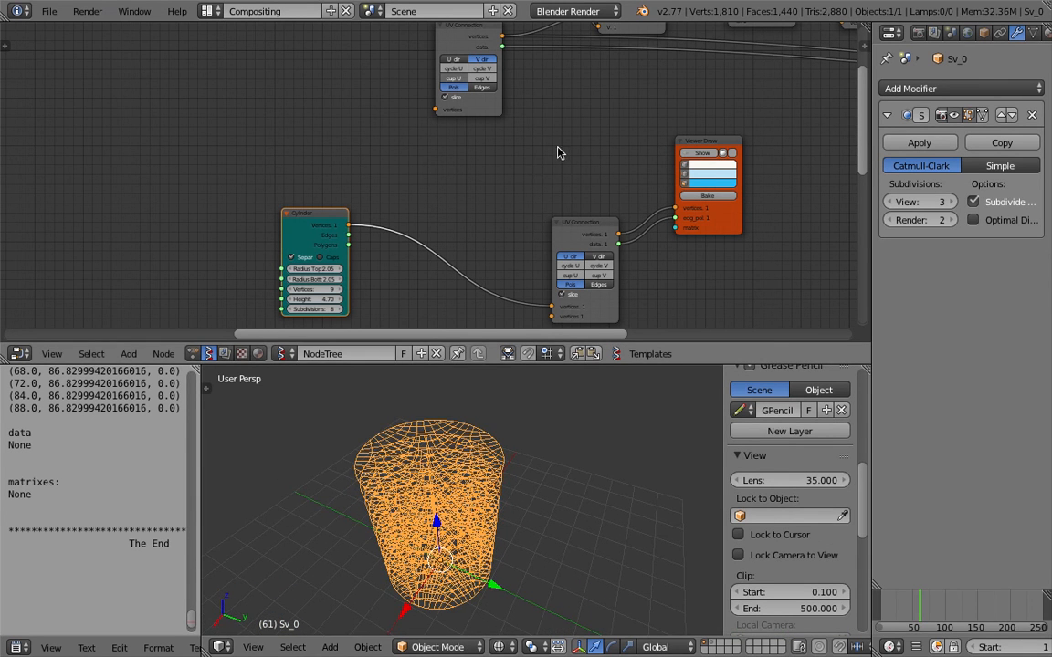
Add an Objects In node above the Cylinder node
scroll(408, 234, "down", 2)
key("shift+a")
left_click(258, 148)
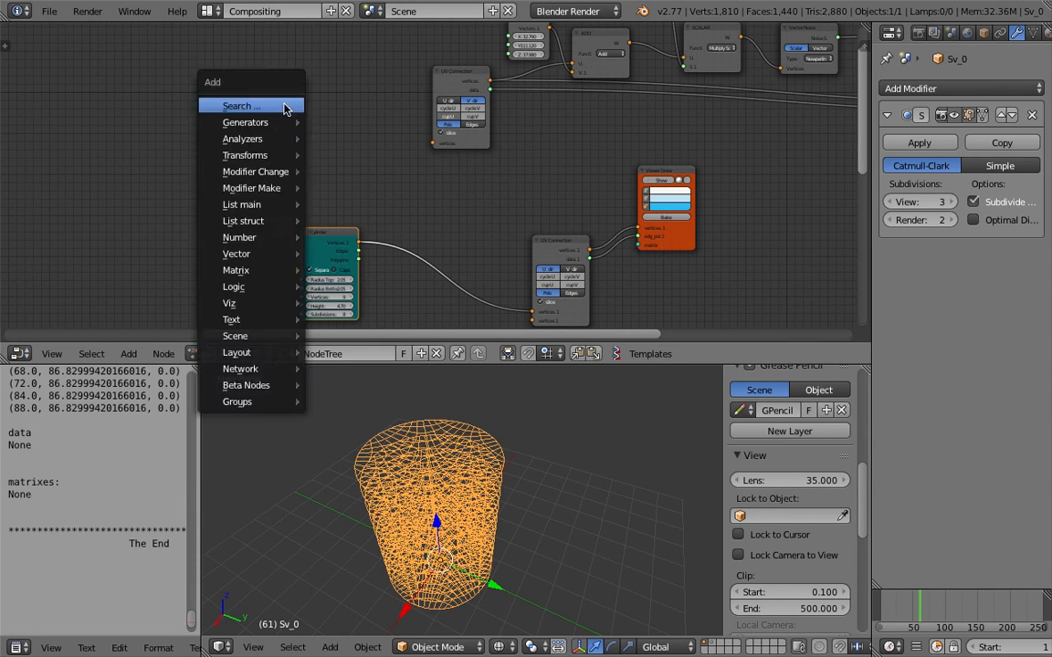
key("shift+a")
left_click(284, 105)
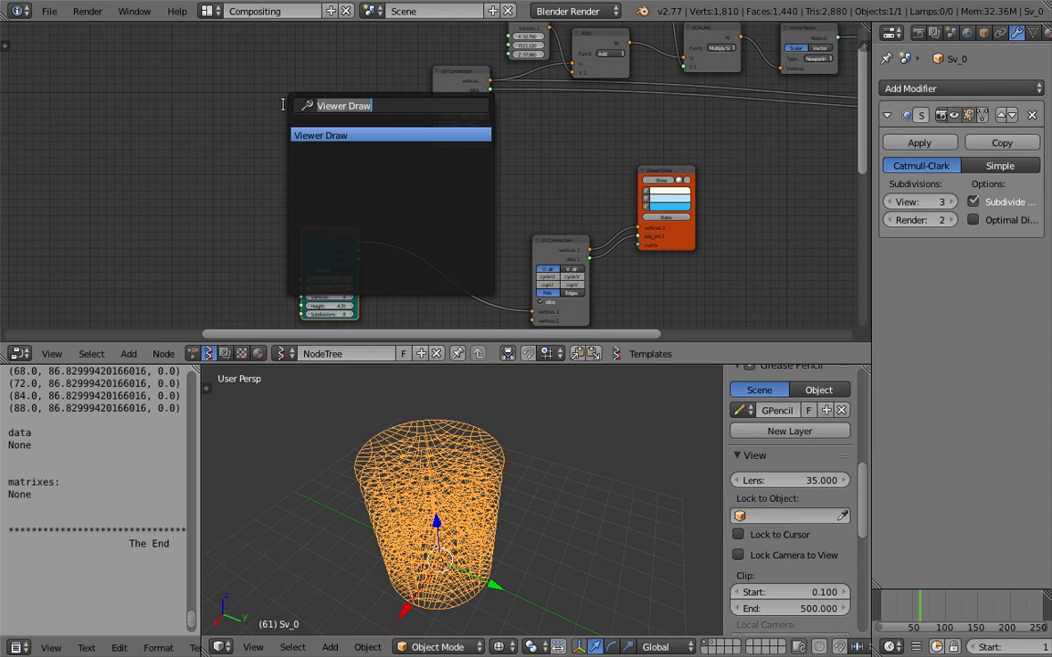
type("objec")
key("Down")
key("Return")
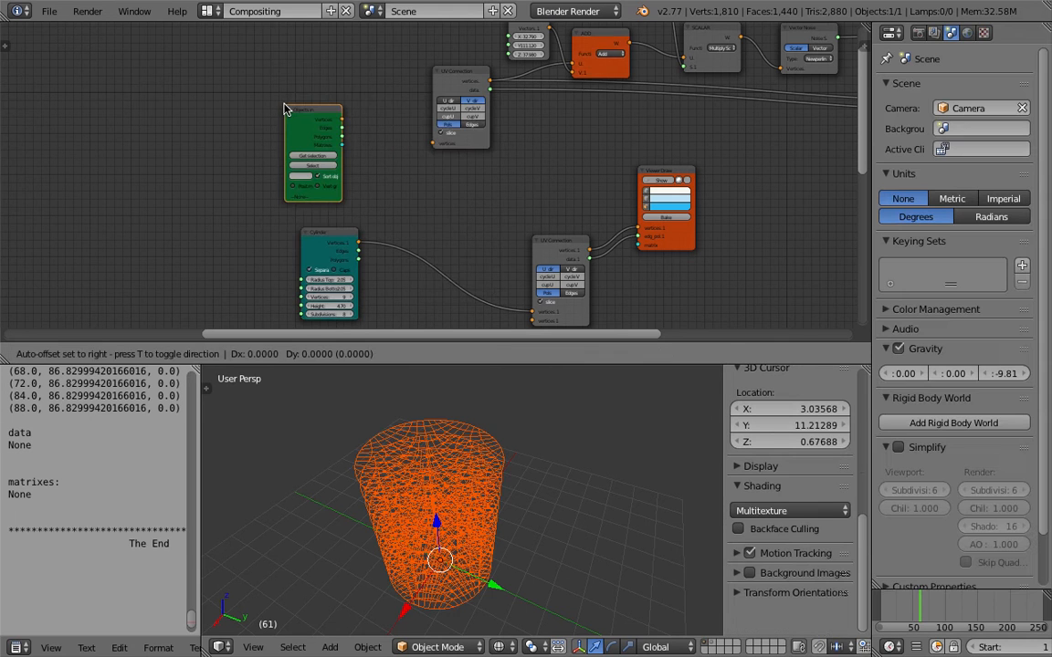
left_click(285, 154)
Select the baked mesh in the 3D view and load it into the Objects In node
middle_click_drag(480, 429, 476, 435)
right_click(477, 435)
scroll(400, 384, "up", 2)
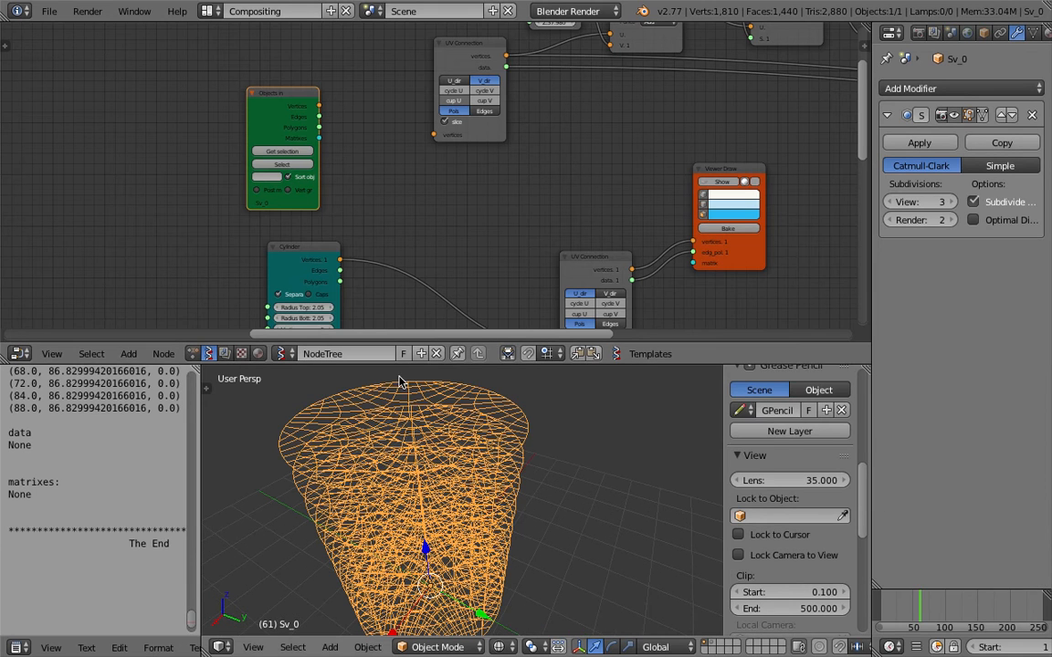
Link the vertices of the Objects In node to the first UV Connection node
scroll(365, 108, "down", 3)
middle_click_drag(367, 106, 308, 160)
scroll(309, 160, "up", 4)
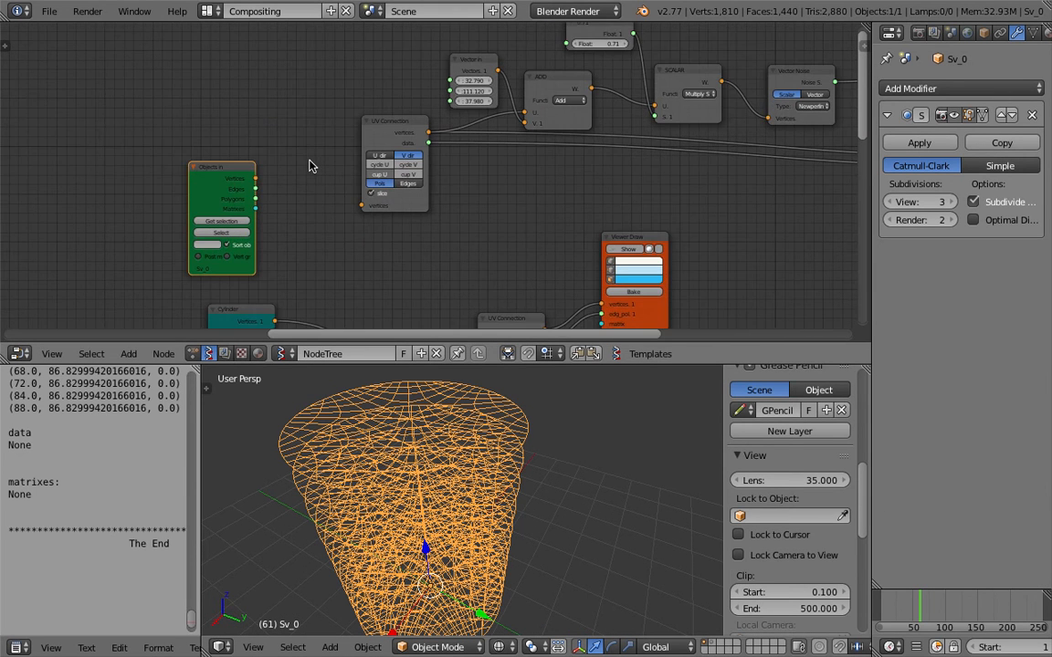
left_click_drag(219, 162, 350, 210)
middle_click_drag(277, 137, 254, 134)
left_click_drag(356, 133, 330, 124)
scroll(471, 475, "down", 2)
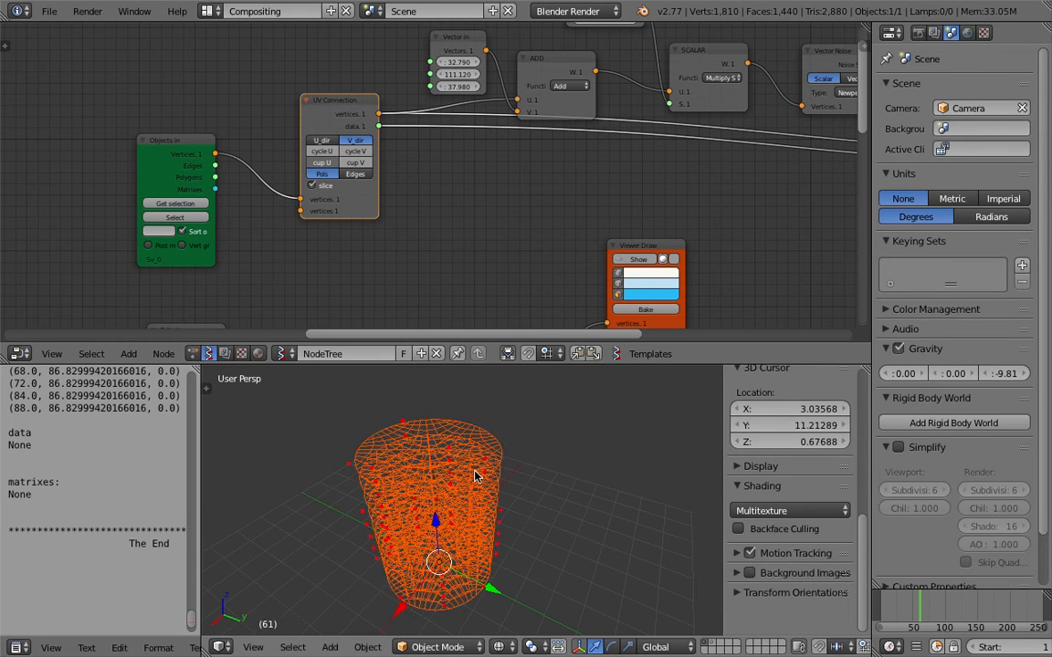
Reselect the baked mesh and turn on the Post modifiers option of the Objects In node
right_click(484, 473)
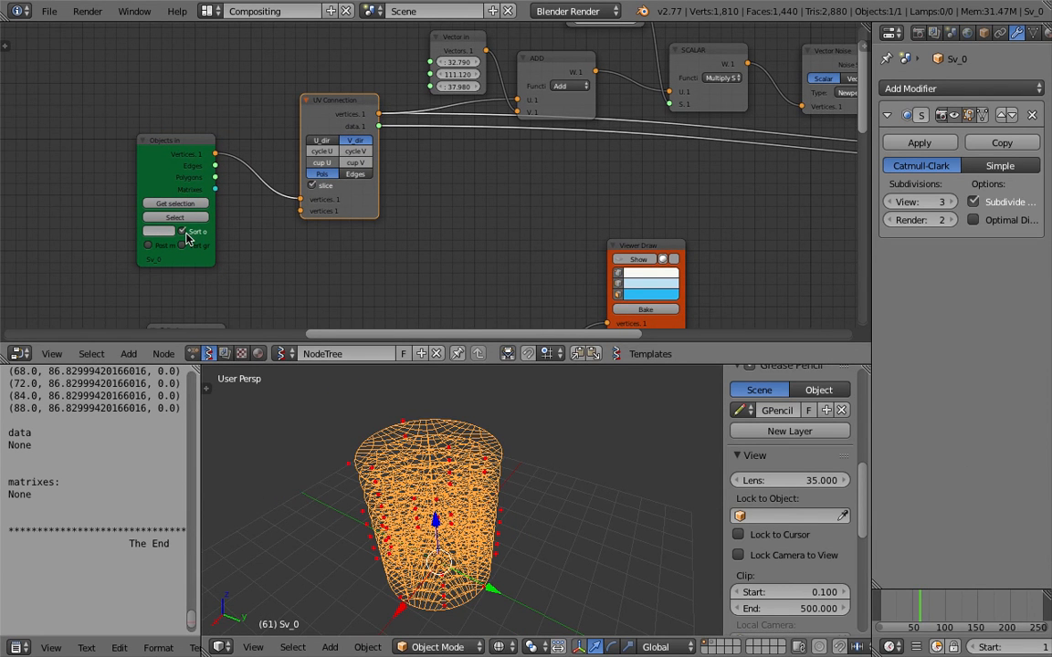
scroll(187, 237, "up", 1)
left_click(140, 254)
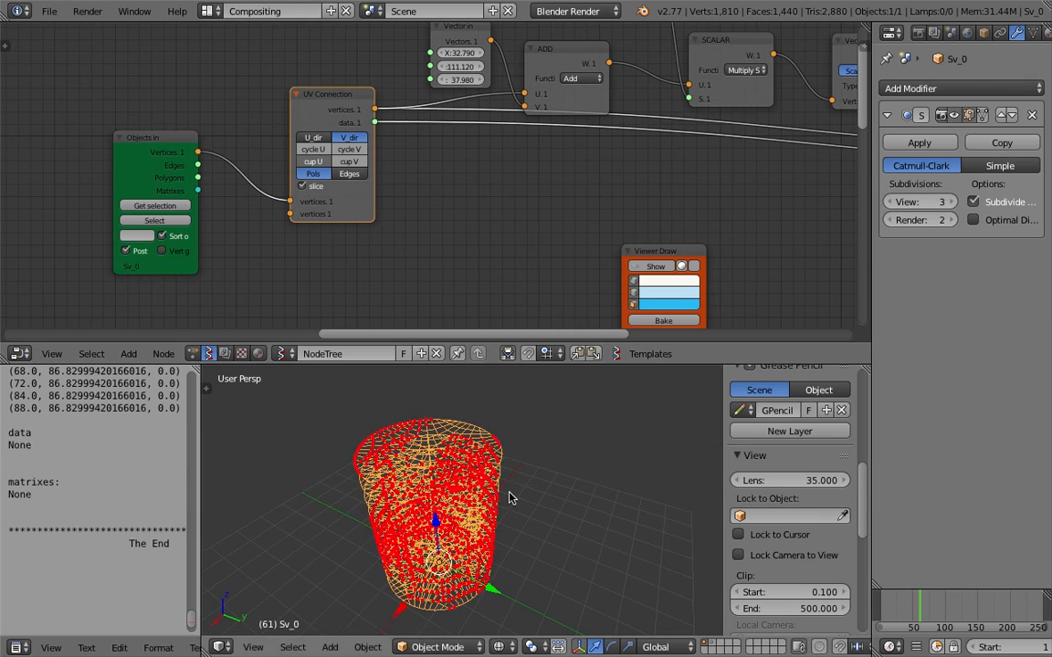
Move the baked mesh to layer 2 and save the file over the existing one
middle_click_drag(510, 498, 375, 452)
middle_click_drag(515, 213, 287, 229)
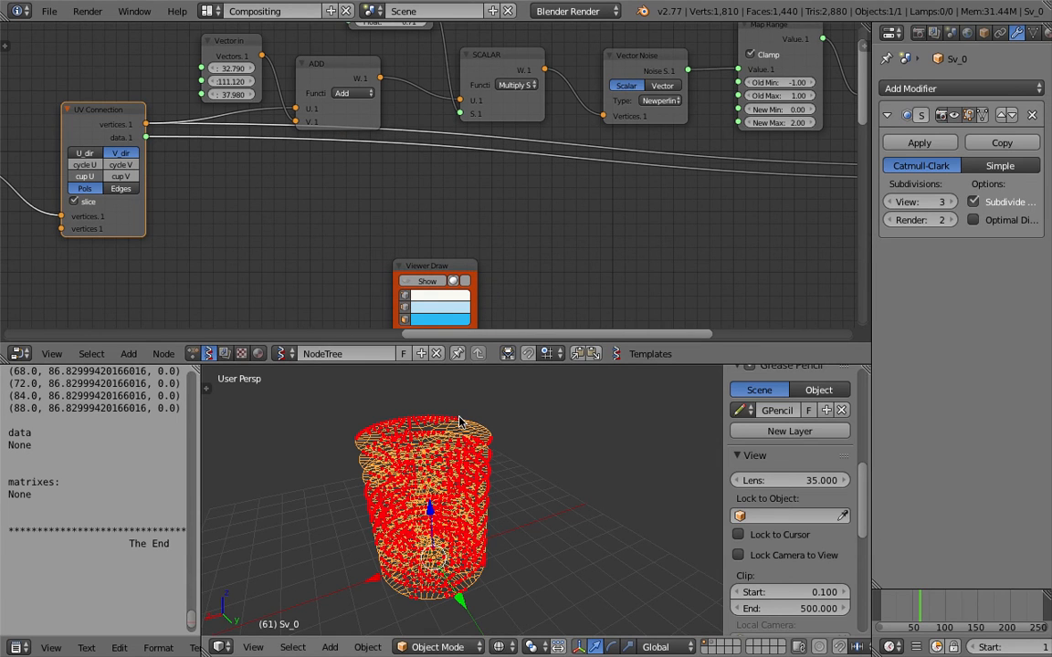
key("m")
key("2")
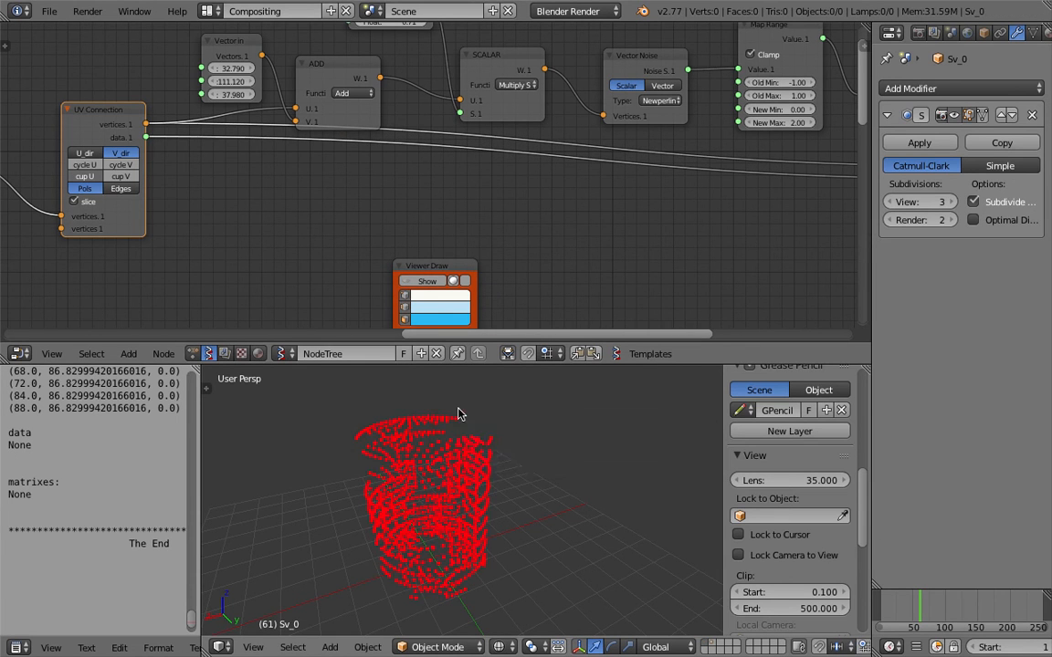
key("ctrl+s")
left_click(431, 459)
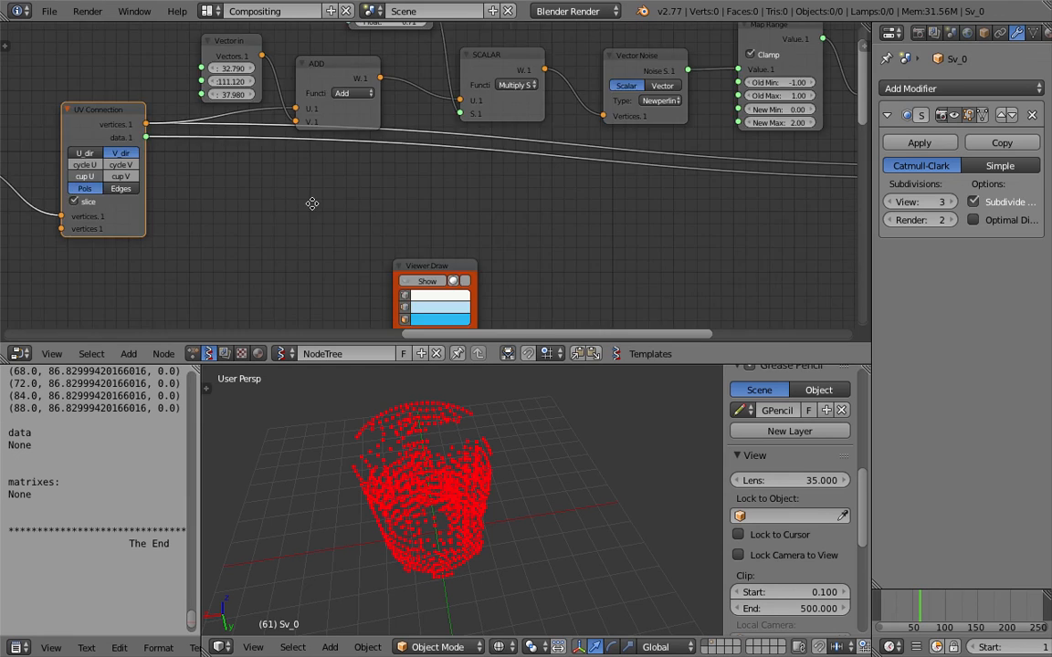
Turn off slice on the first UV Connection node and set its direction to U_dir
middle_click_drag(143, 221, 271, 232)
left_click(244, 215)
left_click(233, 211)
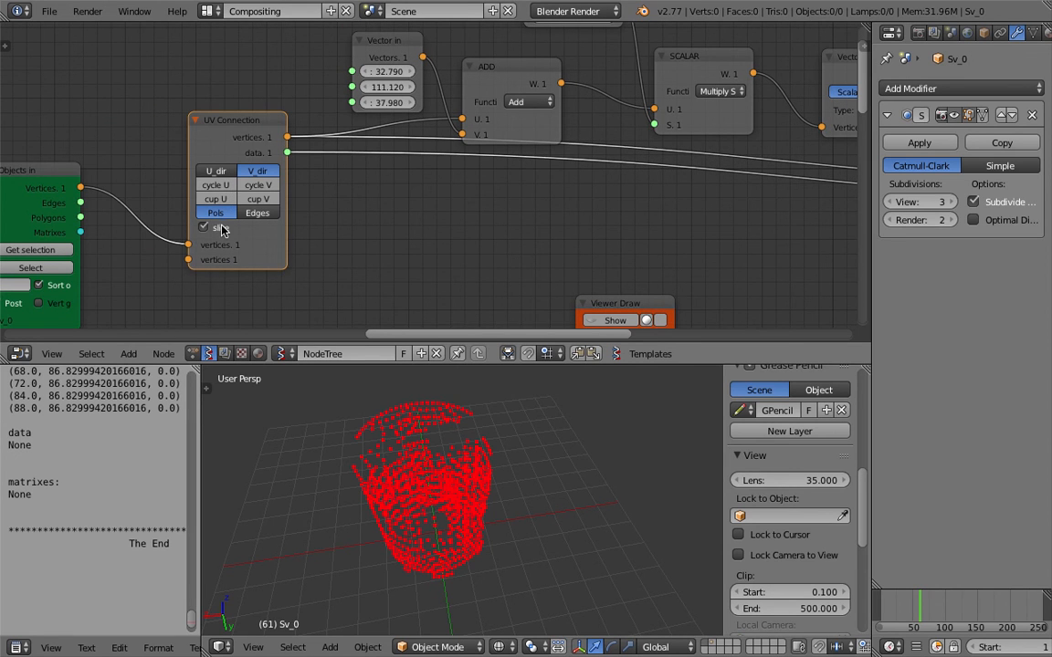
middle_click_drag(161, 158, 166, 142)
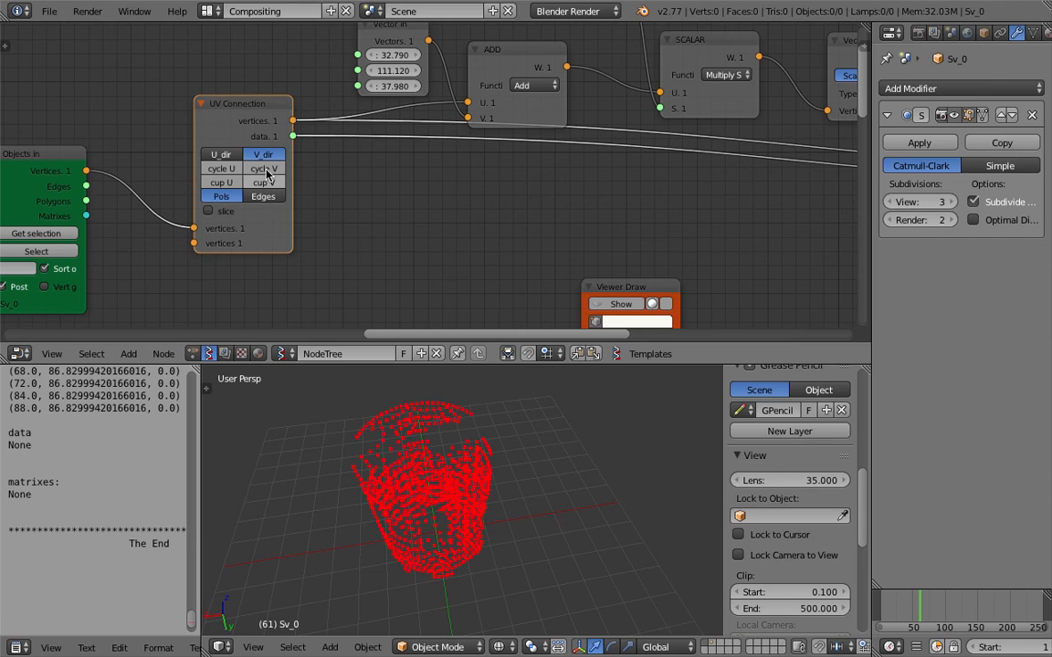
left_click(239, 156)
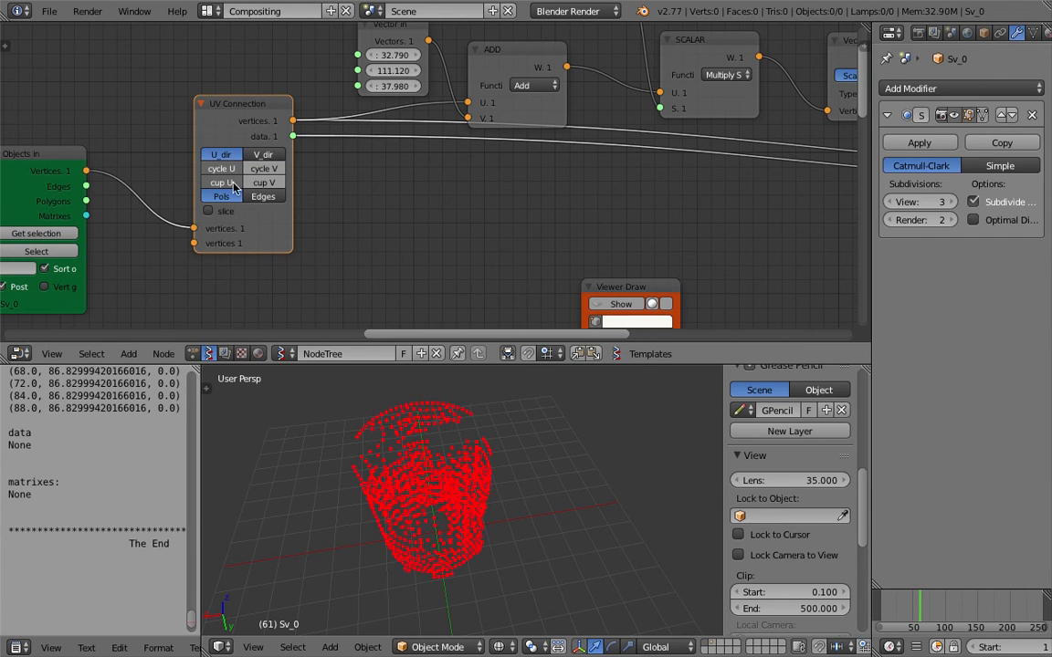
Rearrange the FLOOR X, Mask Vertices and final Viewer Draw nodes at the end of the chain
scroll(663, 188, "down", 2)
middle_click_drag(667, 185, 351, 201)
middle_click_drag(497, 208, 252, 217)
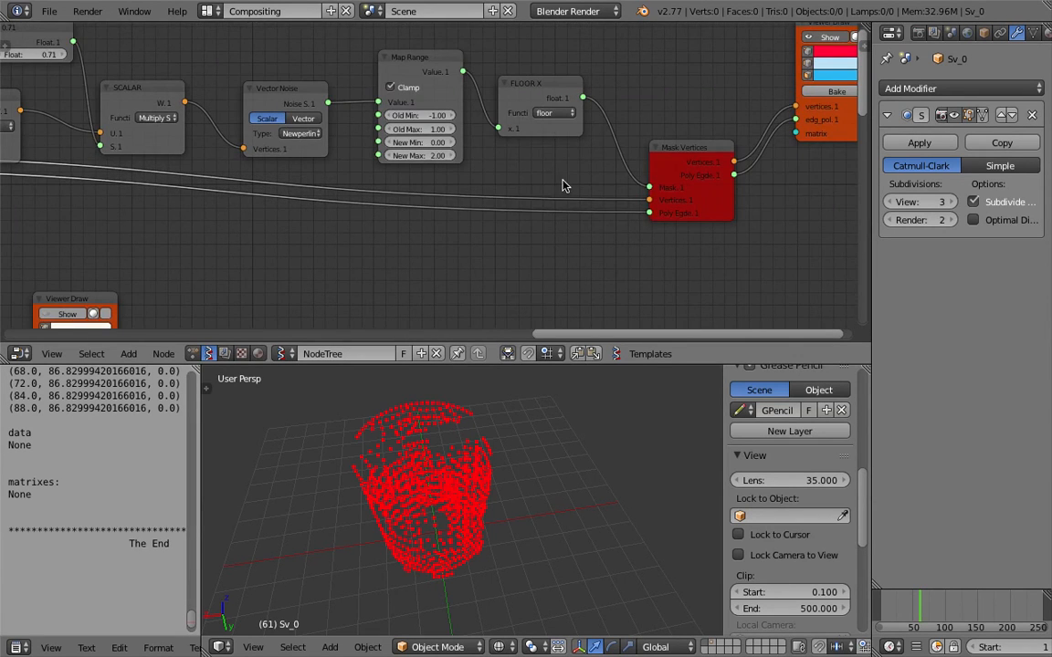
middle_click_drag(631, 174, 545, 177)
scroll(552, 165, "up", 1)
left_click_drag(437, 92, 432, 62)
left_click_drag(592, 154, 581, 151)
left_click_drag(787, 128, 798, 145)
scroll(284, 160, "down", 1)
Move the first UV Connection node slightly farther from the ADD node
middle_click_drag(284, 160, 558, 107)
middle_click_drag(213, 134, 378, 141)
left_click_drag(178, 120, 152, 126)
scroll(282, 164, "down", 1)
scroll(282, 167, "down", 5)
scroll(279, 166, "up", 3)
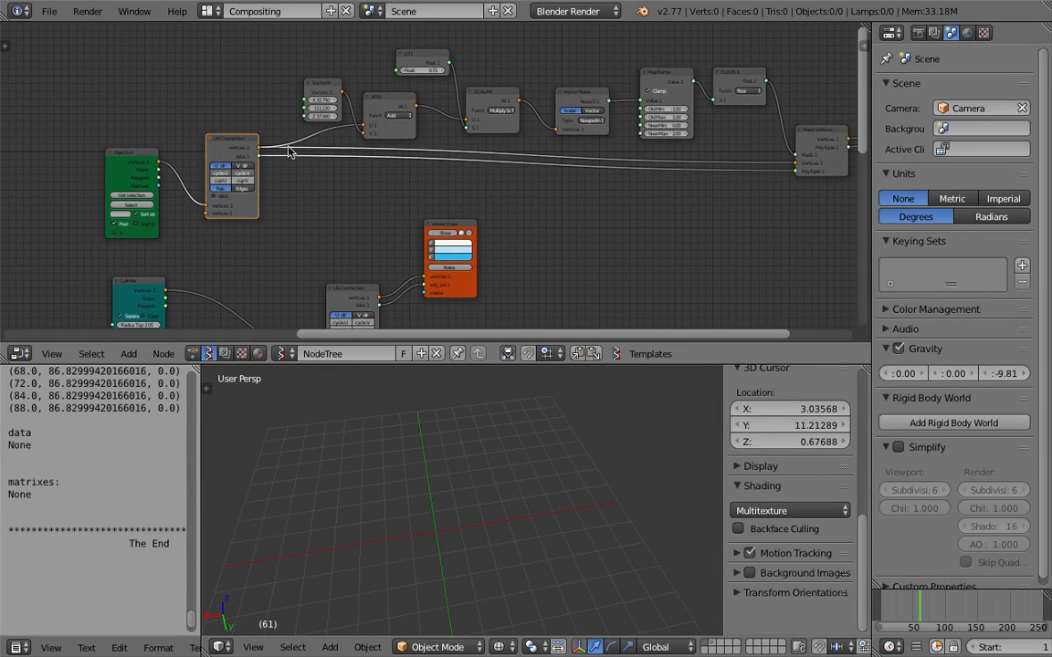
scroll(334, 160, "up", 1)
middle_click_drag(476, 200, 452, 204)
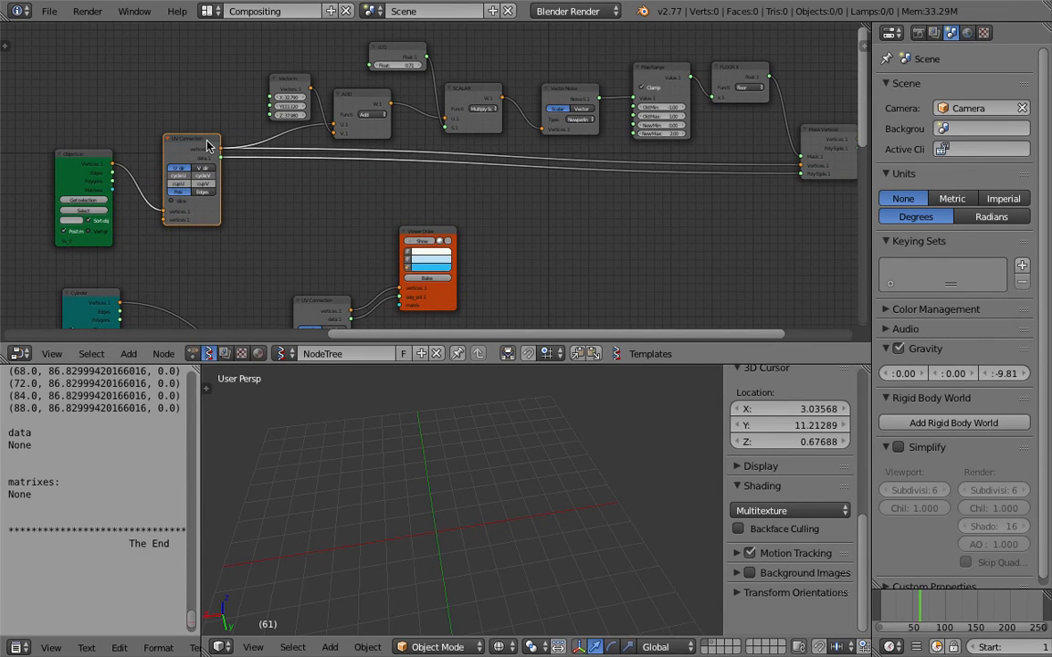
Delete the first UV Connection node, then reposition the Objects In node nearer the ADD node and the second Viewer Draw node lower
key("x")
middle_click_drag(199, 144, 213, 145)
left_click_drag(104, 155, 187, 149)
scroll(402, 224, "up", 1)
middle_click_drag(402, 225, 377, 226)
mouse_move(414, 240)
left_mouse_down()
mouse_move(440, 301)
mouse_move(427, 300)
left_mouse_up()
scroll(358, 222, "up", 2)
middle_click_drag(362, 219, 364, 212)
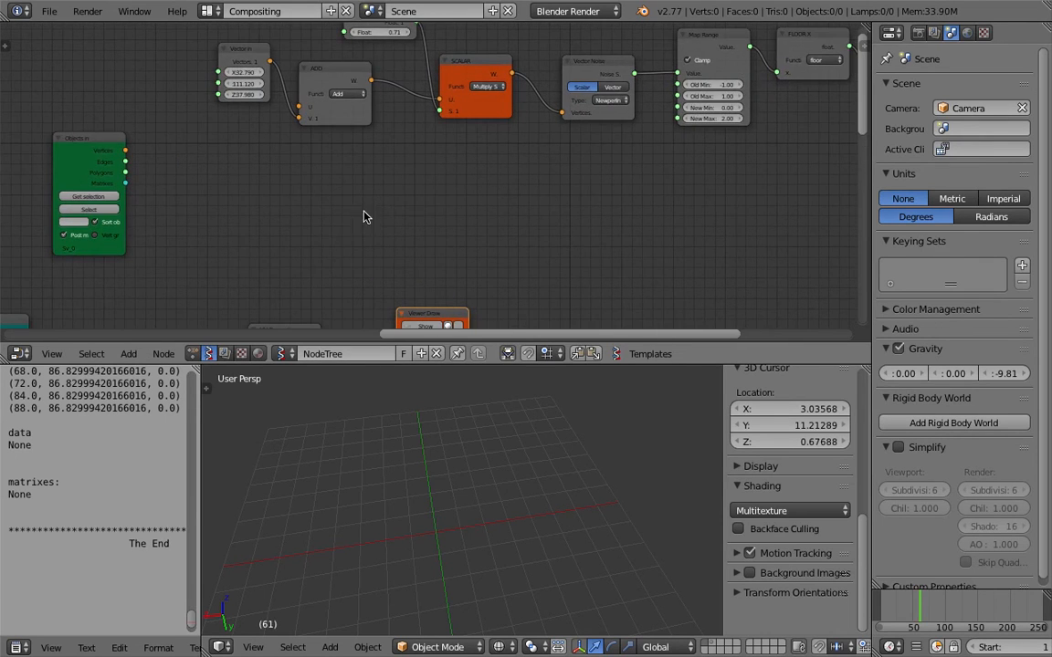
Link the Objects In vertices to the U input of the ADD node and shift Objects In closer
middle_click_drag(153, 154, 161, 183)
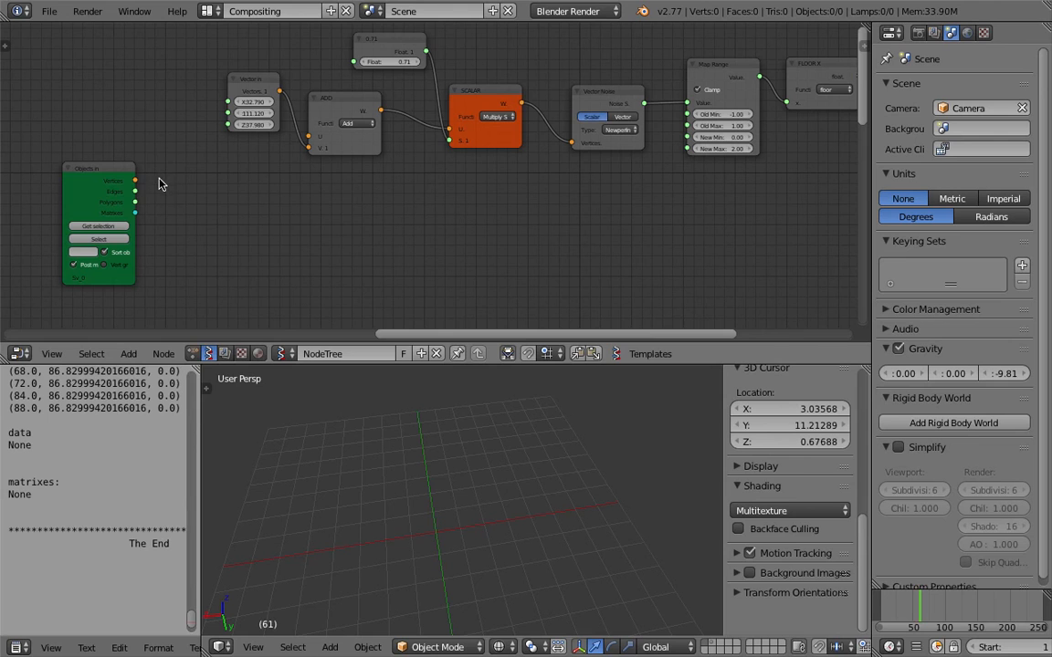
left_click_drag(135, 180, 285, 155)
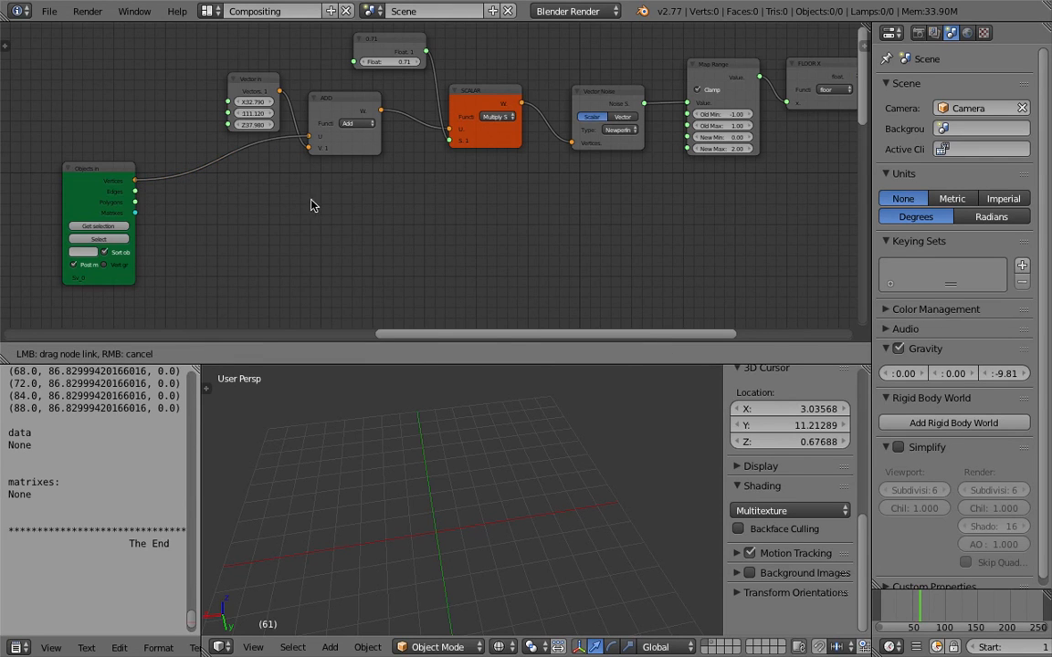
scroll(320, 201, "down", 1)
middle_click_drag(305, 198, 235, 170)
left_click_drag(97, 144, 126, 143)
Link the Objects In polygons and vertices to the Poly Egde and Vertices inputs of the Mask Vertices node
middle_click_drag(288, 179, 206, 188)
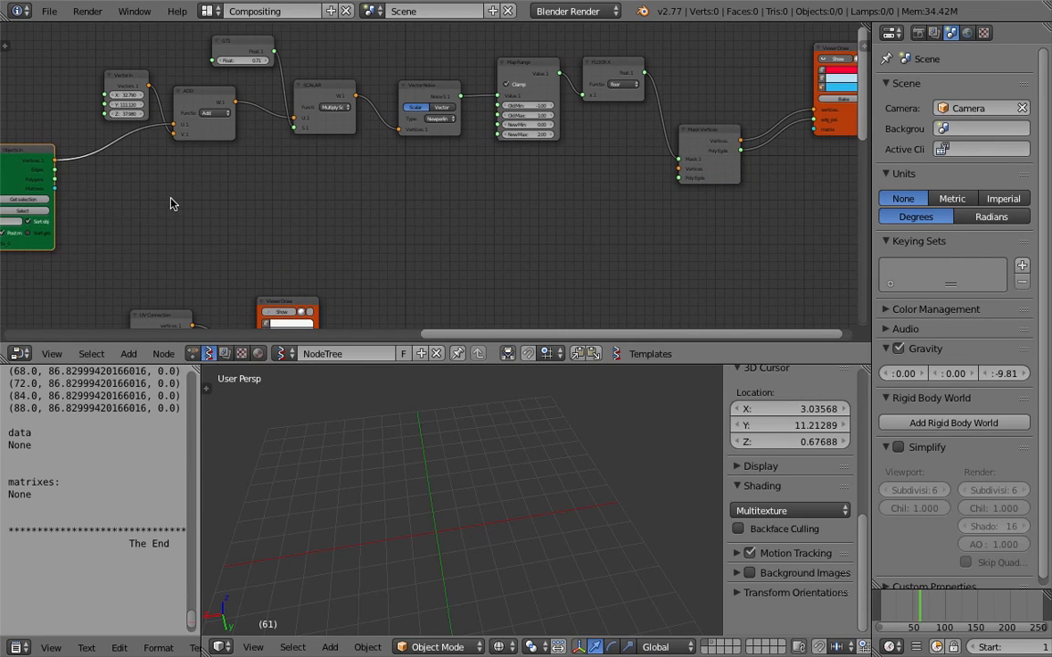
left_click_drag(59, 181, 443, 181)
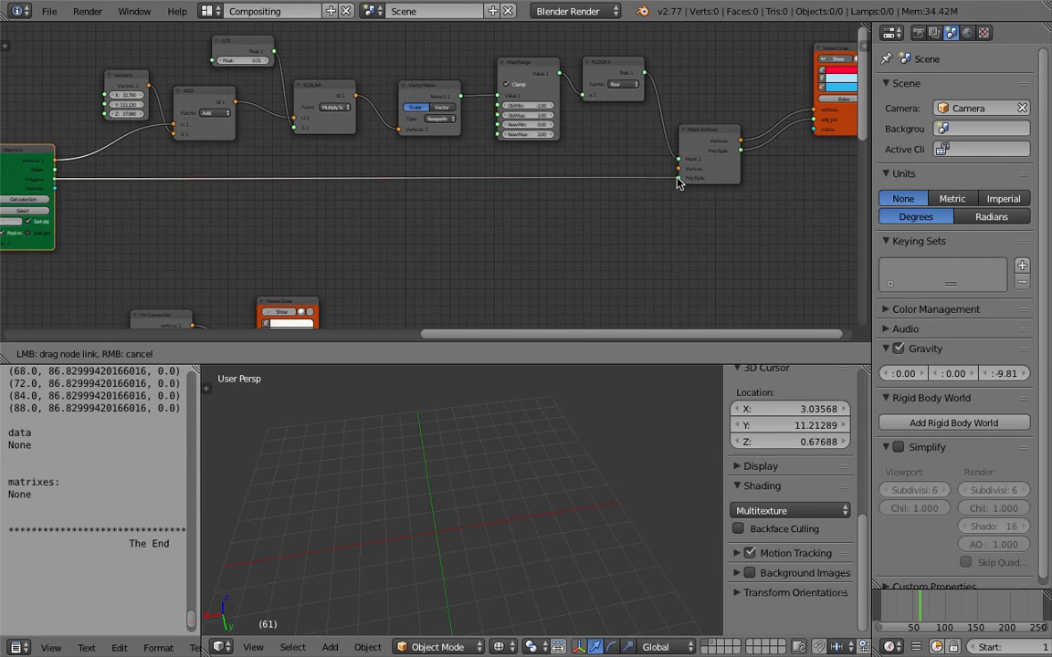
left_click_drag(677, 182, 676, 181)
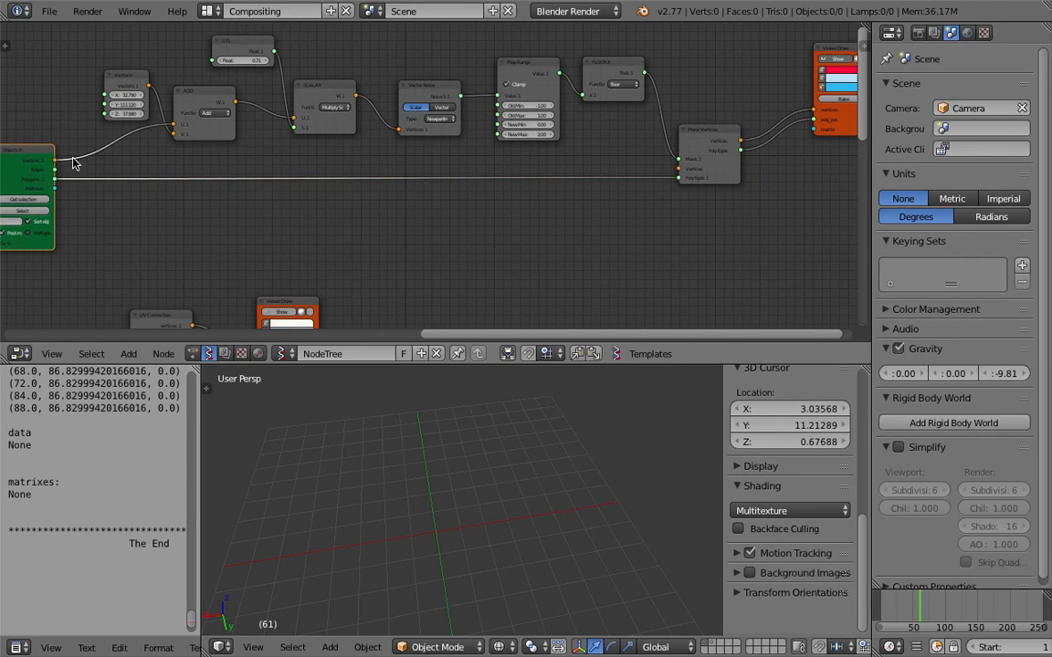
left_click_drag(59, 165, 546, 170)
left_click_drag(678, 173, 678, 169)
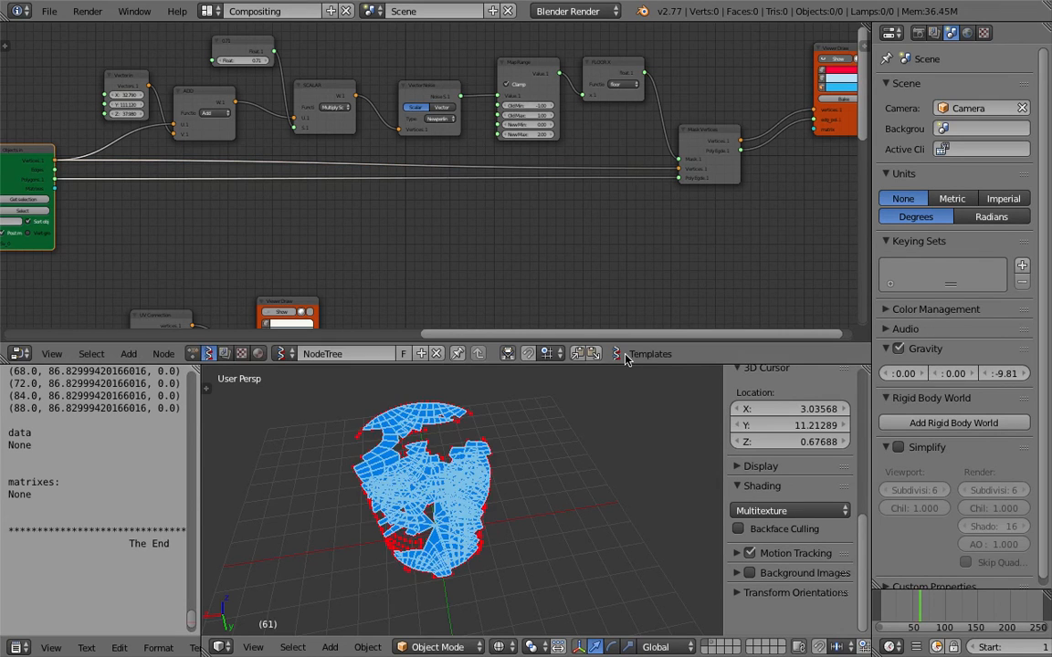
Try the two display toggles beside Show on the final Viewer Draw node and leave the second one on
scroll(471, 487, "up", 2)
middle_click_drag(448, 482, 517, 481)
scroll(463, 516, "down", 2)
middle_click_drag(839, 203, 624, 239)
scroll(672, 161, "up", 2)
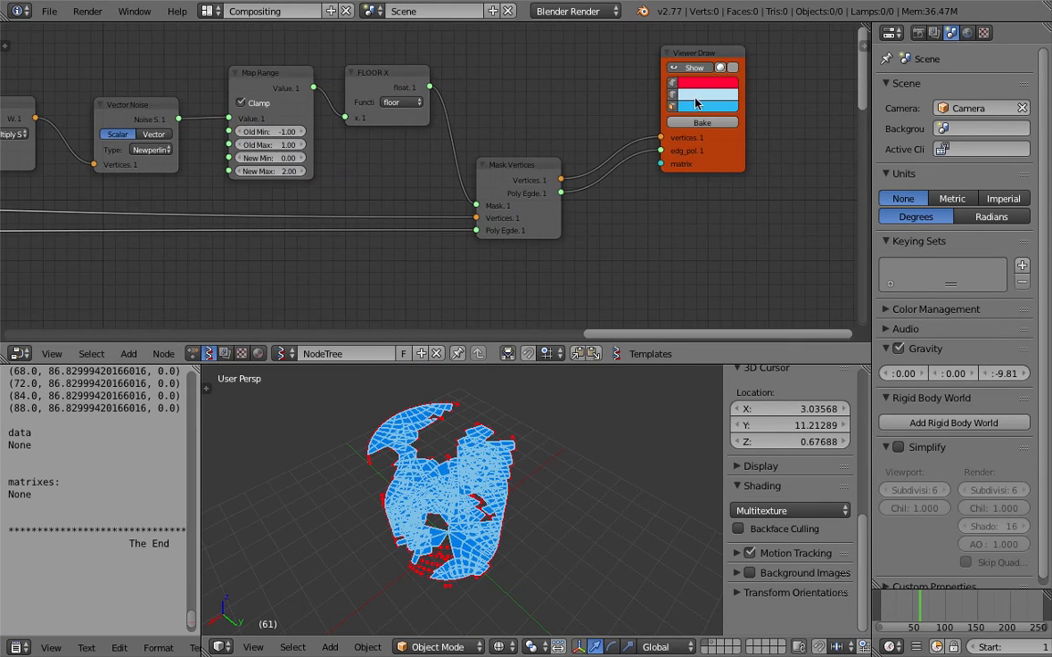
left_click(723, 68)
left_click(722, 68)
left_click(734, 68)
left_click(734, 68)
left_click(734, 70)
left_click(735, 69)
left_click(735, 71)
left_click(736, 73)
Save the file over the existing one and view the masked mesh from the side
key("ctrl+s")
left_click(508, 455)
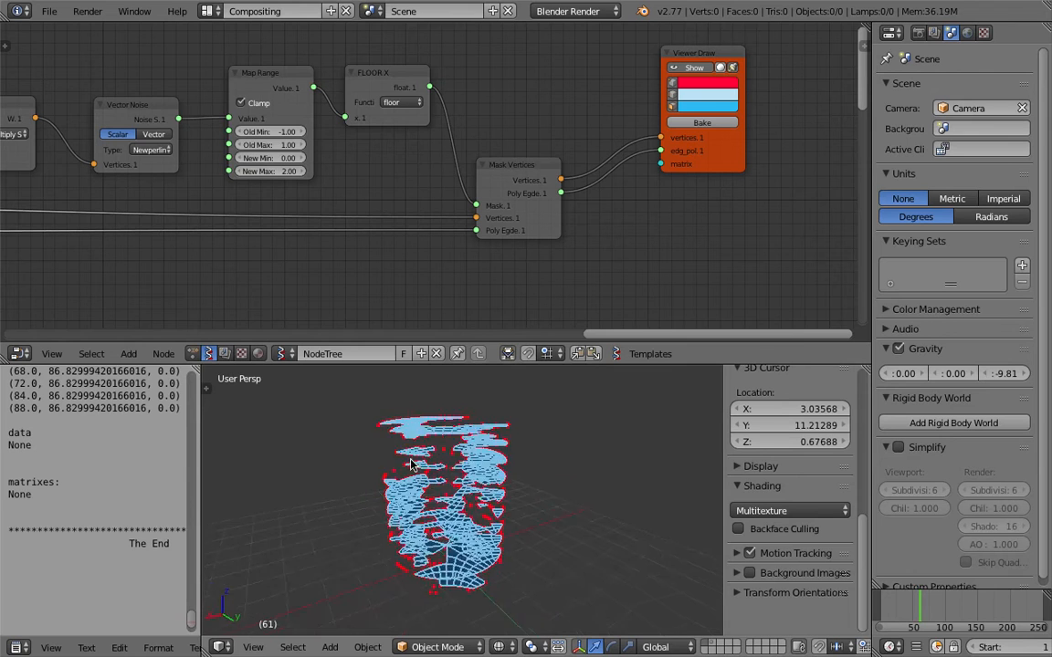
middle_click_drag(427, 472, 434, 460)
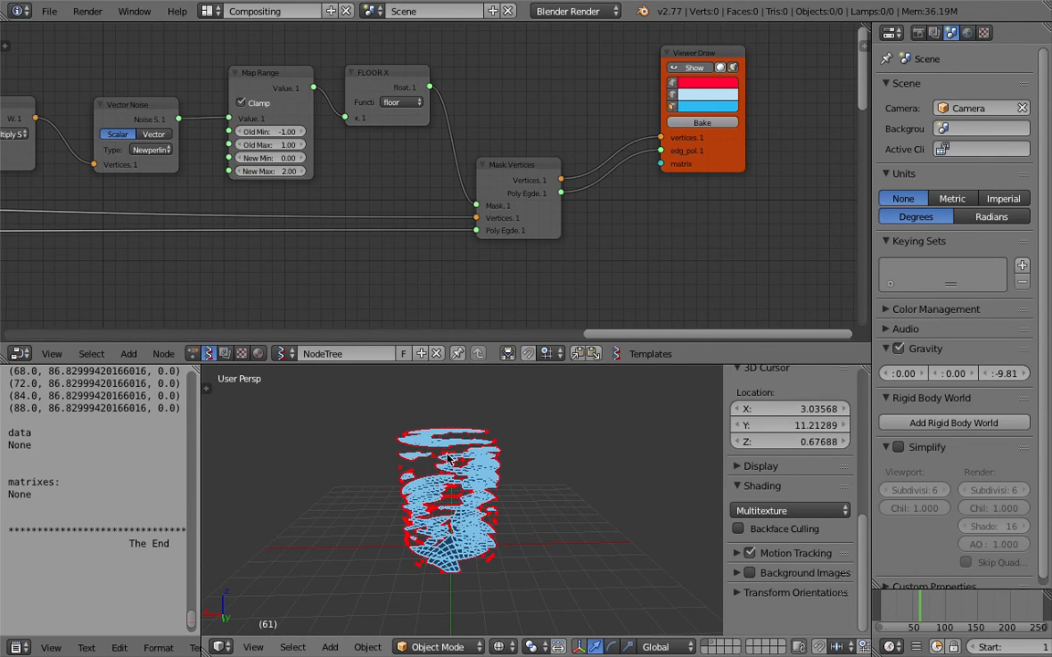
Save the file over the existing one and view the masked mesh from another angle
key("ctrl+s")
middle_click_drag(476, 457, 537, 509)
left_click(451, 478)
Set the Float value feeding the S input of the SCALAR node to 1.76
middle_click_drag(316, 284, 533, 268)
scroll(509, 265, "up", 2)
scroll(499, 283, "down", 2)
middle_click_drag(157, 88, 362, 169)
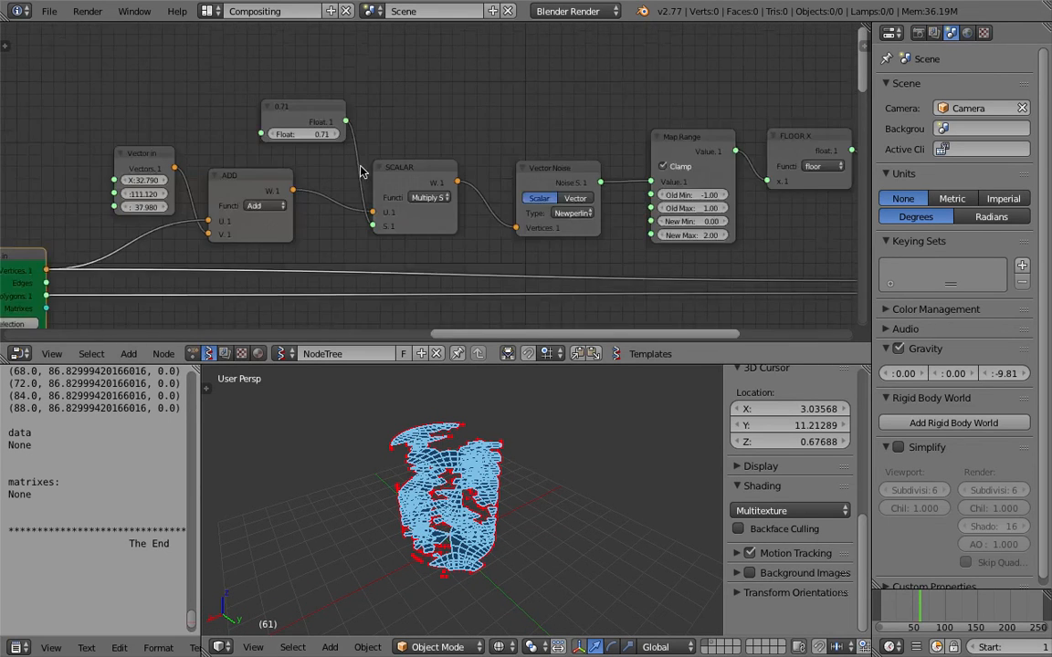
scroll(331, 138, "up", 3)
left_click_drag(275, 122, 299, 132)
mouse_move(299, 131)
middle_mouse_down()
mouse_move(274, 132)
mouse_move(408, 127)
middle_mouse_up()
middle_click_drag(475, 429, 444, 405)
middle_click_drag(95, 118, 532, 134)
scroll(356, 139, "down", 1)
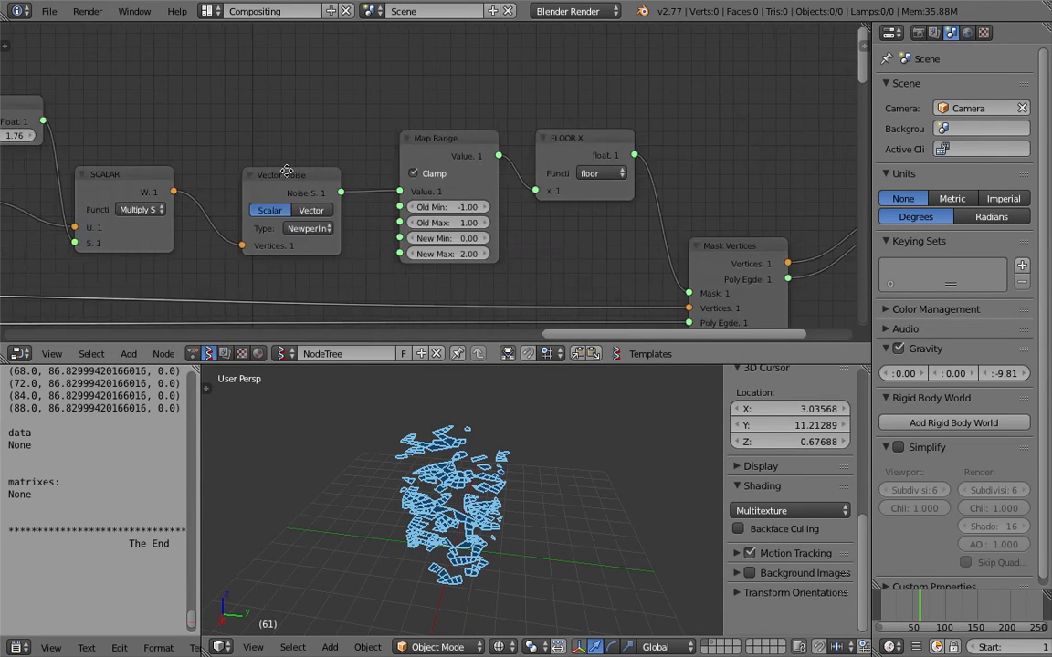
Examine the noise-masked mesh fragments up close and the node chain from Vector In to Mask Vertices
middle_click_drag(230, 148, 356, 138)
scroll(356, 137, "down", 1)
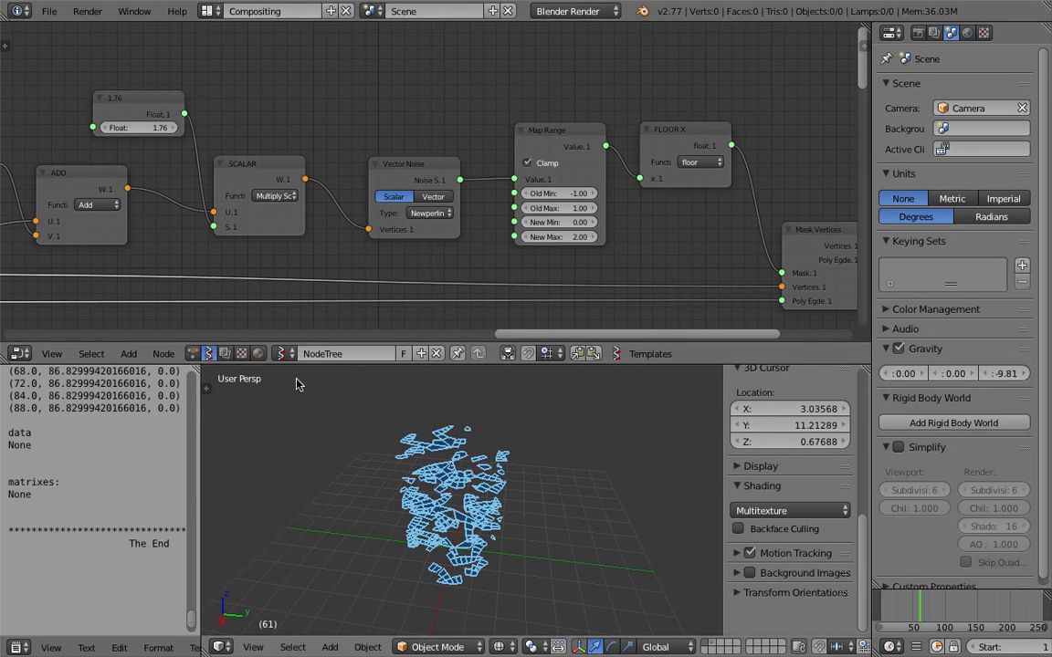
scroll(432, 443, "down", 1)
middle_click_drag(432, 443, 409, 450)
scroll(333, 289, "down", 1)
middle_click_drag(333, 289, 346, 254)
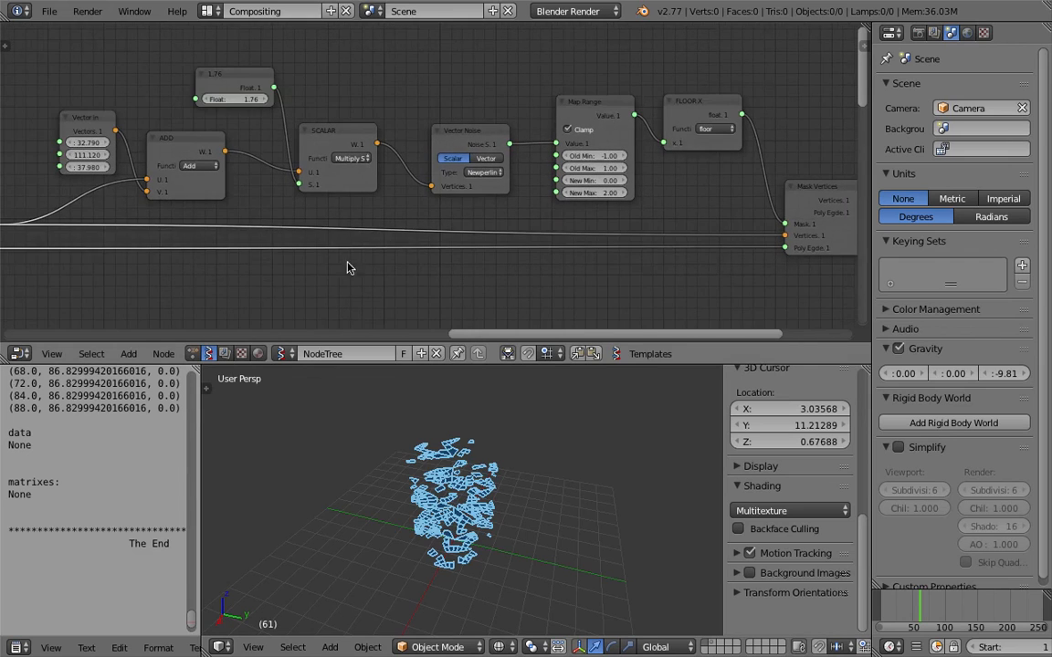
scroll(466, 491, "up", 4)
middle_click_drag(466, 491, 378, 457)
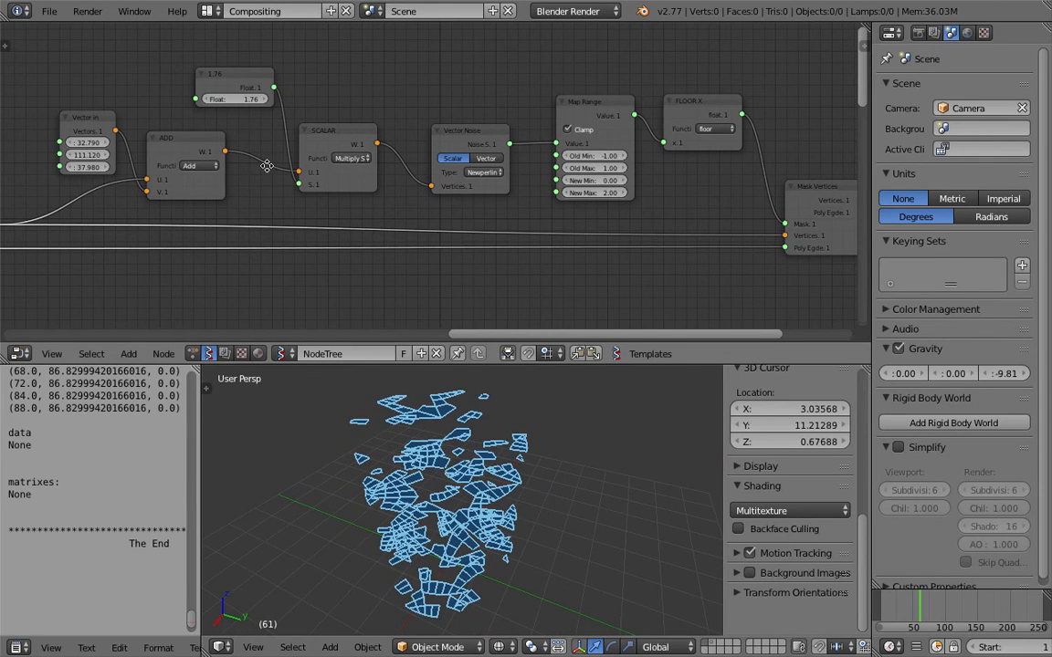
Lower the Float value feeding the SCALAR node to 0.89 and view the mesh from another angle
middle_click_drag(267, 167, 277, 186)
scroll(270, 163, "up", 3)
left_click_drag(211, 108, 125, 108)
middle_click_drag(183, 125, 373, 126)
middle_click_drag(415, 457, 359, 438)
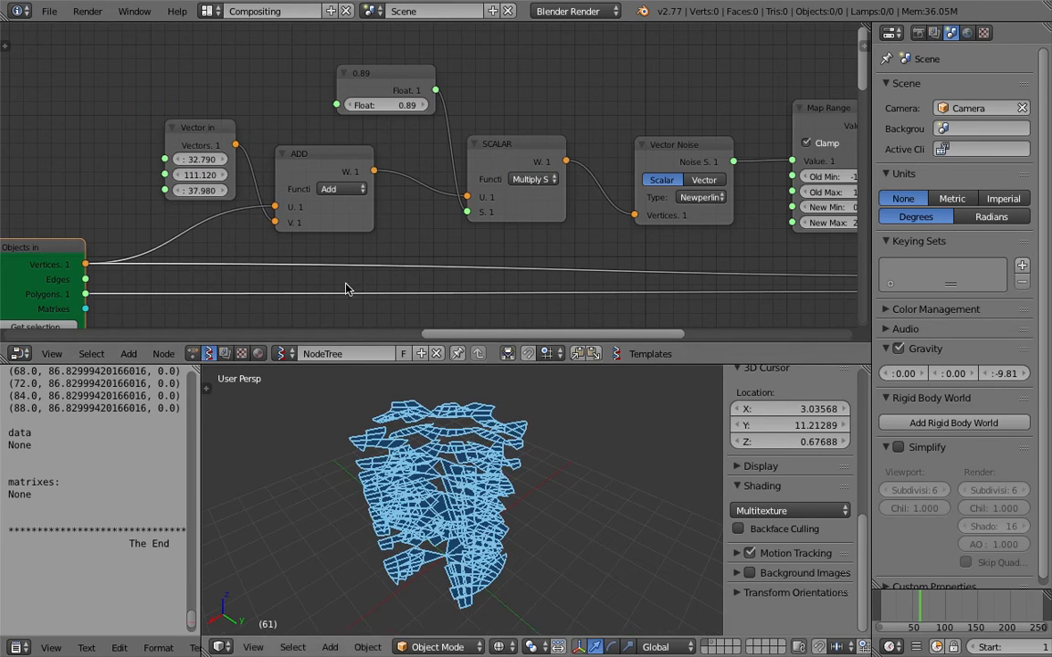
Turn off the second toggle beside Show on the final Viewer Draw node, hiding the edges temporarily and showing them again
mouse_move(722, 127)
middle_mouse_down()
mouse_move(374, 147)
mouse_move(242, 120)
mouse_move(494, 115)
middle_mouse_up()
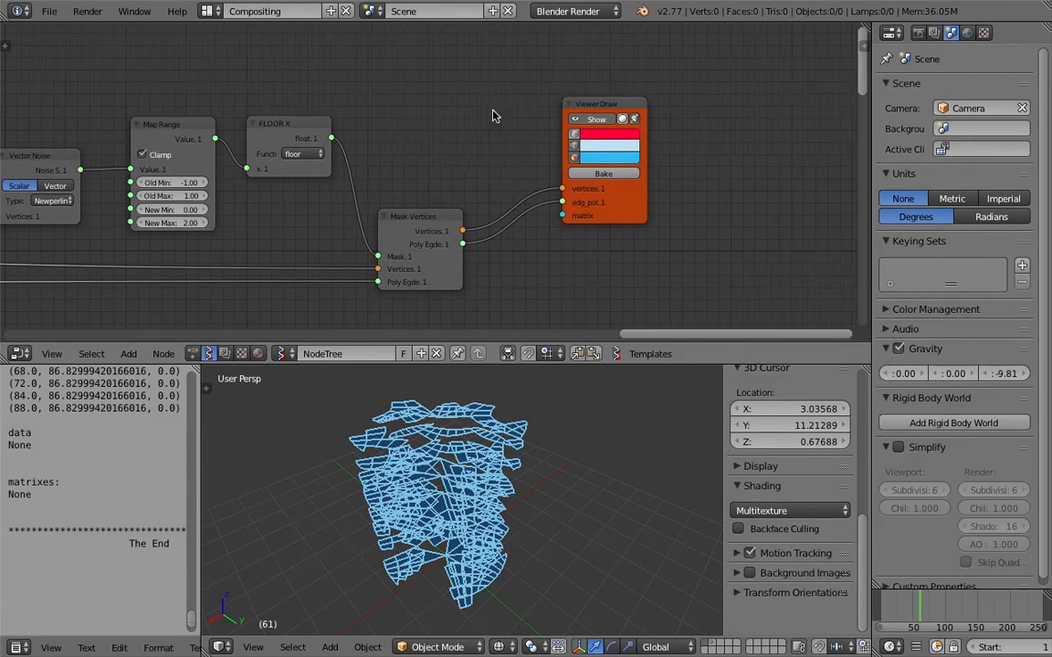
left_click(573, 146)
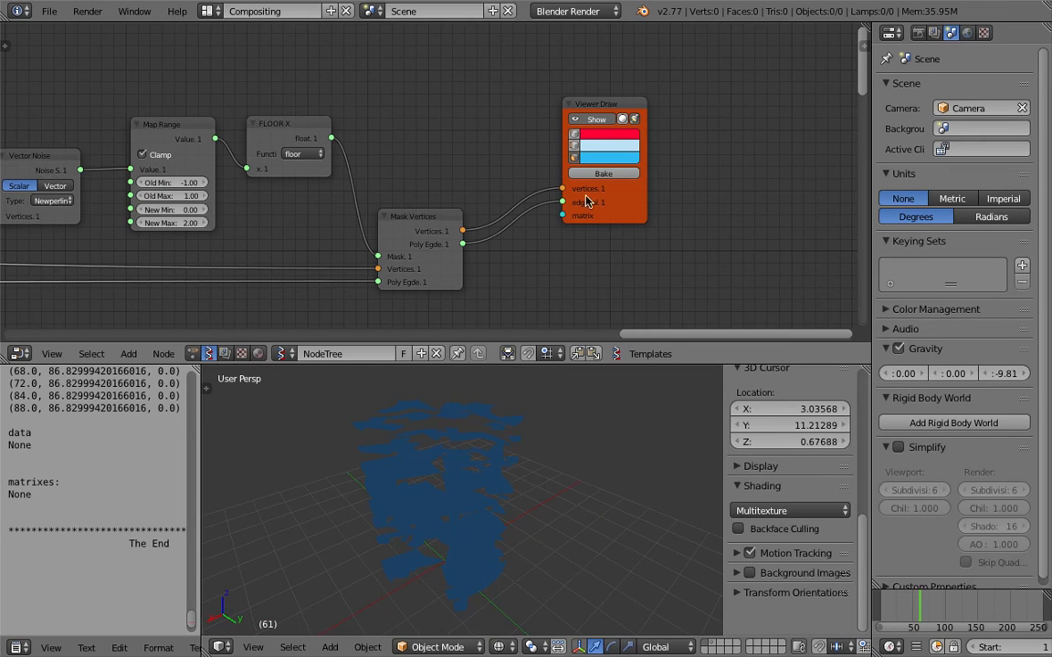
left_click(633, 120)
left_click(633, 121)
left_click(632, 120)
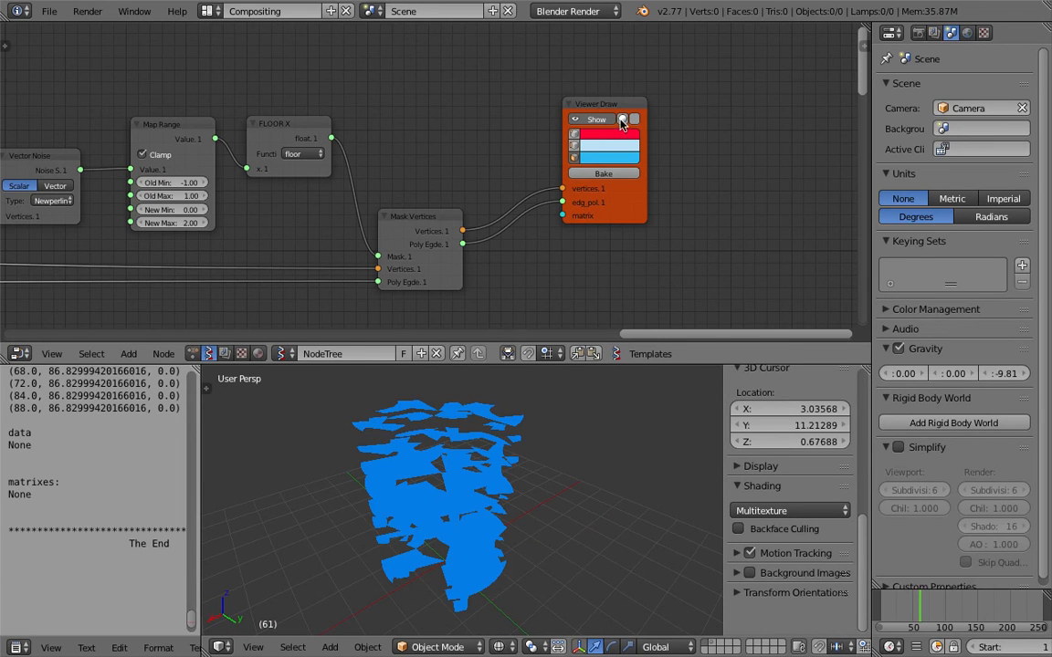
left_click(579, 146)
Set the Vector In offset feeding the ADD node to X 39.750, Y 114.510 and Z 44.310
middle_click_drag(11, 133, 337, 135)
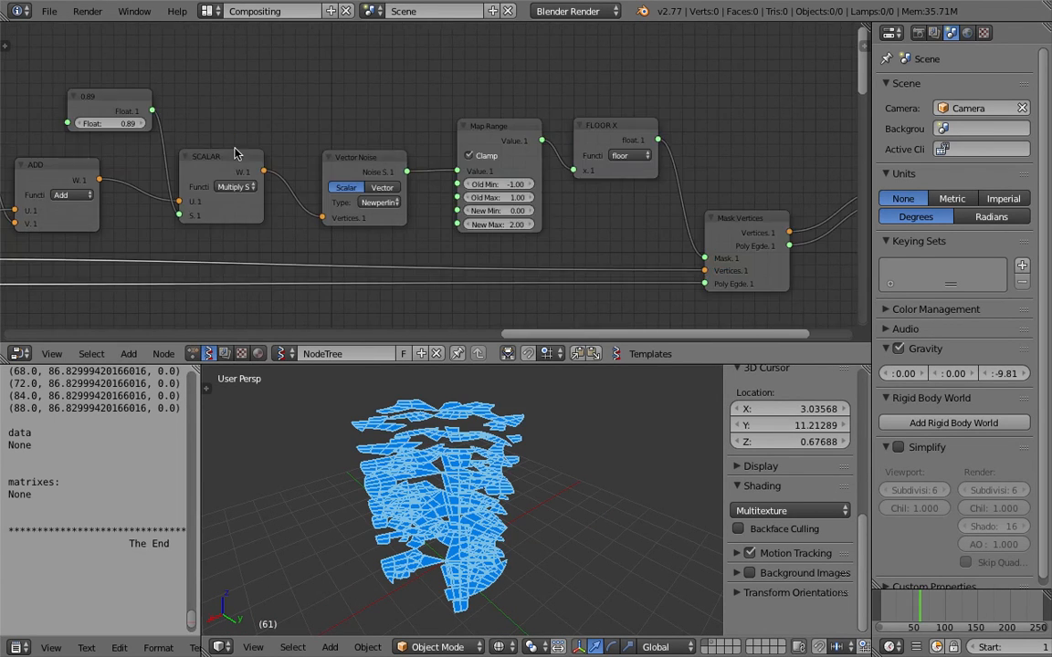
middle_click_drag(156, 139, 533, 148)
scroll(534, 149, "up", 1)
left_click_drag(329, 174, 402, 173)
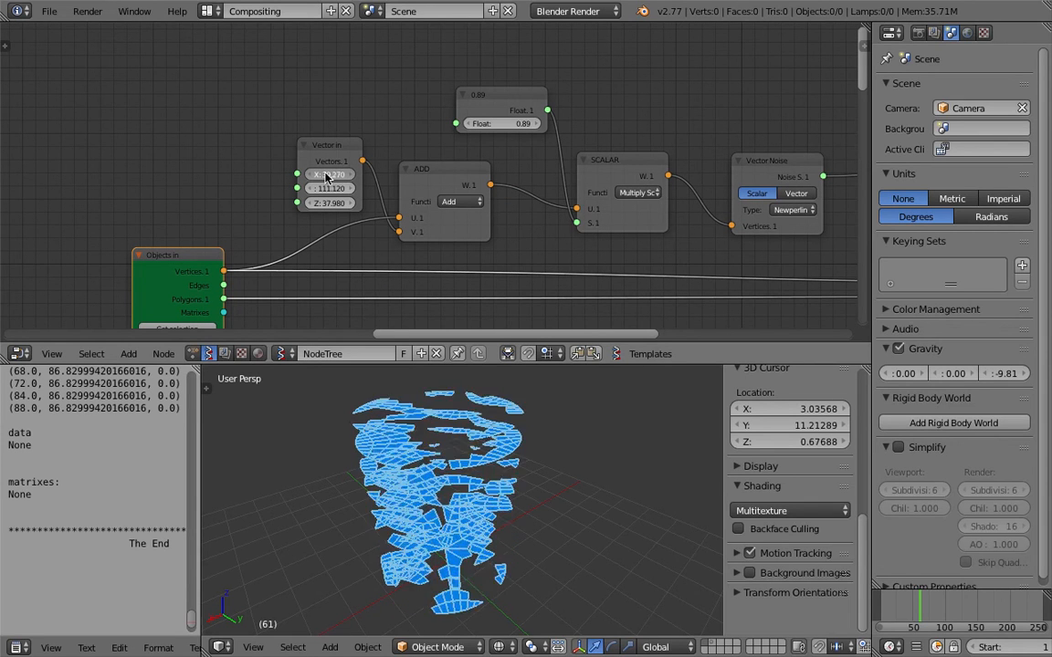
left_click_drag(330, 192, 406, 203)
Try the Voronoi_F3, Voronoi_F4 and Voronoi_F1 types on the Vector Noise node and switch it to Cellnoise
middle_click_drag(608, 131, 314, 71)
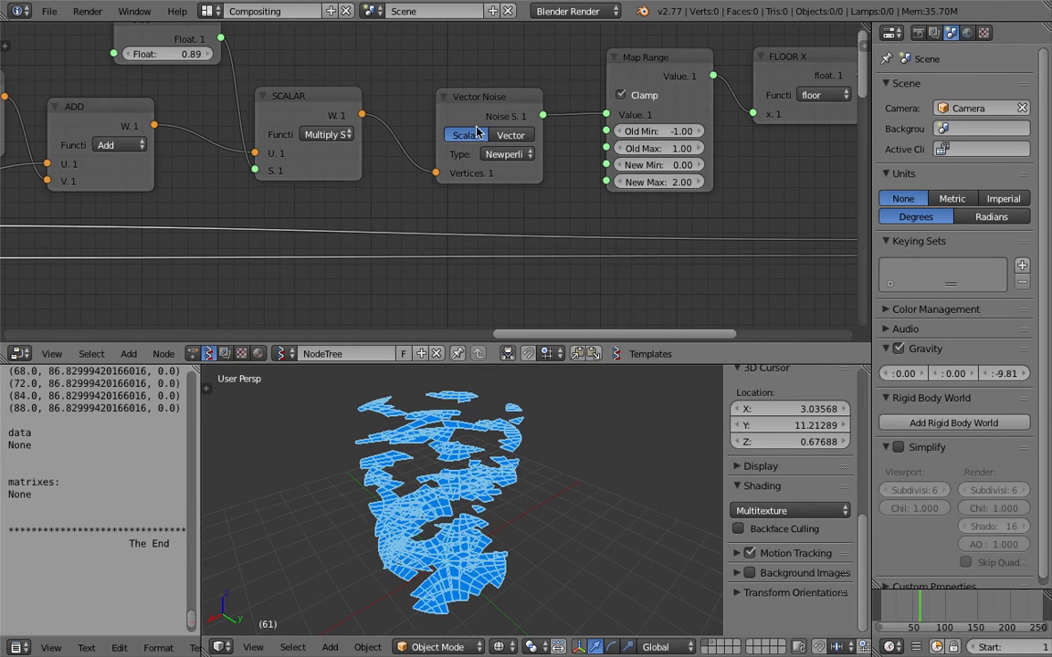
left_click(497, 155)
left_click(517, 189)
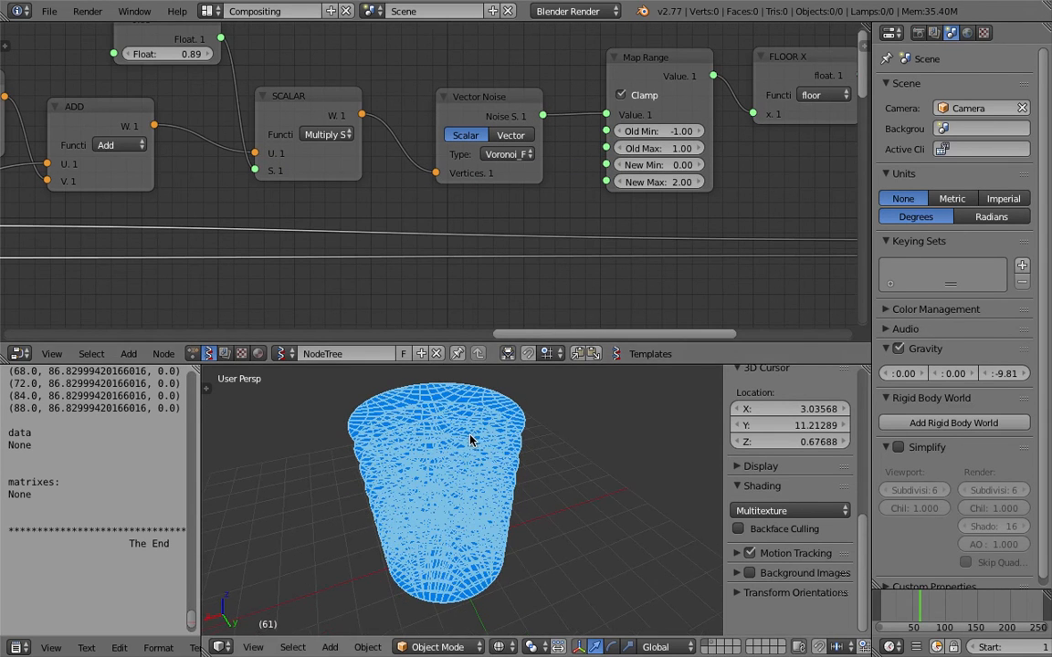
left_click(515, 156)
left_click(522, 172)
left_click(516, 157)
left_click(520, 237)
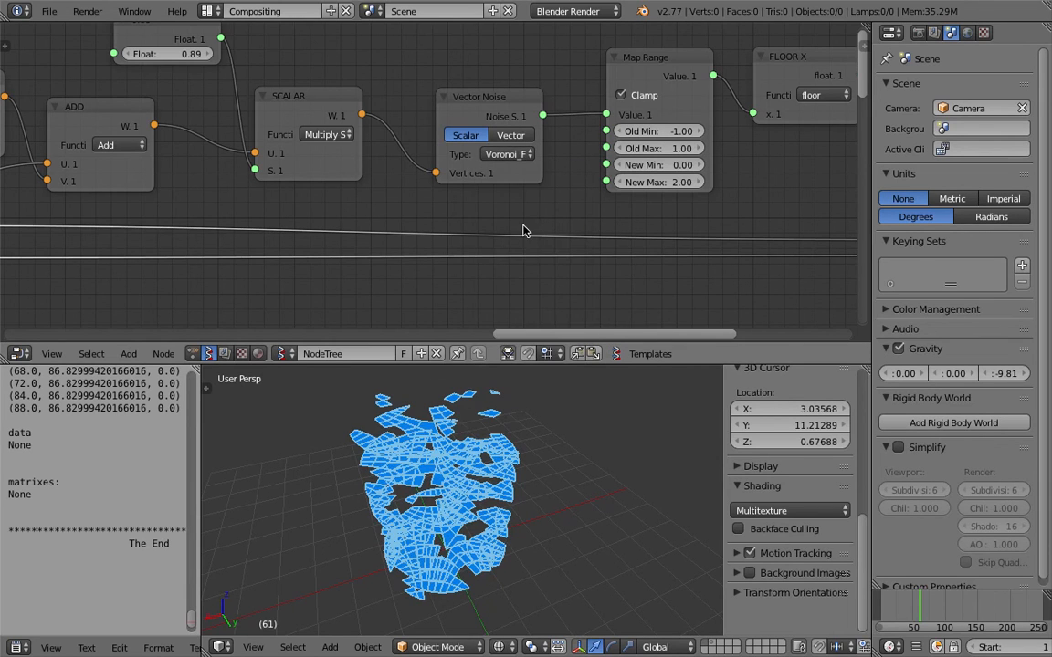
left_click(516, 158)
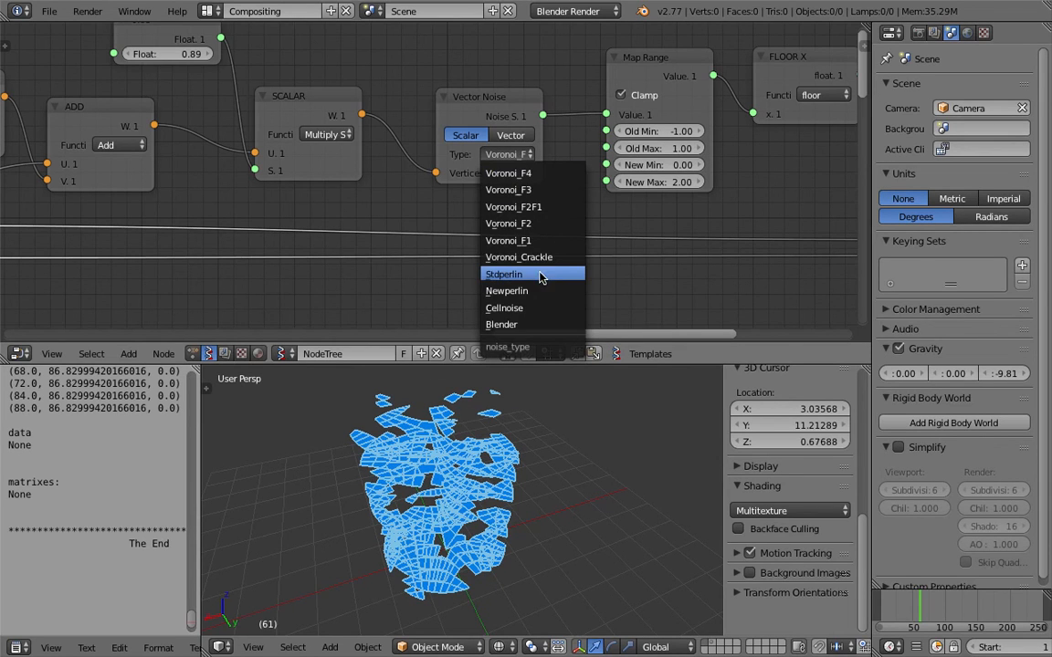
left_click(536, 306)
Raise the Float value feeding the SCALAR node to 3.35 and view the Cellnoise fragments from another angle
middle_click_drag(555, 399, 402, 357)
scroll(335, 200, "down", 1)
middle_click_drag(335, 199, 455, 210)
left_click_drag(326, 83, 439, 83)
middle_click_drag(543, 422, 460, 500)
Turn on Show for the Viewer Draw node fed by the Cylinder and UV Connection nodes
middle_click_drag(296, 242, 368, 158)
scroll(343, 259, "down", 1)
scroll(264, 193, "up", 1)
mouse_move(267, 307)
middle_mouse_down()
mouse_move(344, 233)
mouse_move(376, 100)
middle_mouse_up()
middle_click_drag(382, 176, 398, 115)
left_click_drag(65, 99, 301, 101)
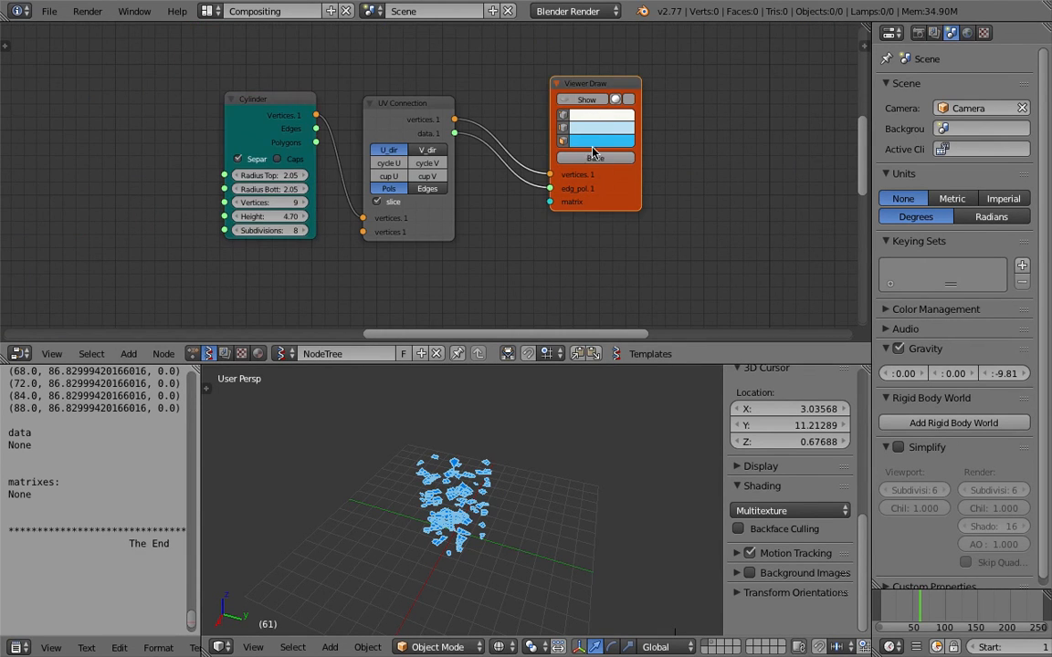
left_click(572, 102)
scroll(584, 411, "up", 3)
Change the polygon color of the cylinder's Viewer Draw node to a very pale blue
left_click(615, 145)
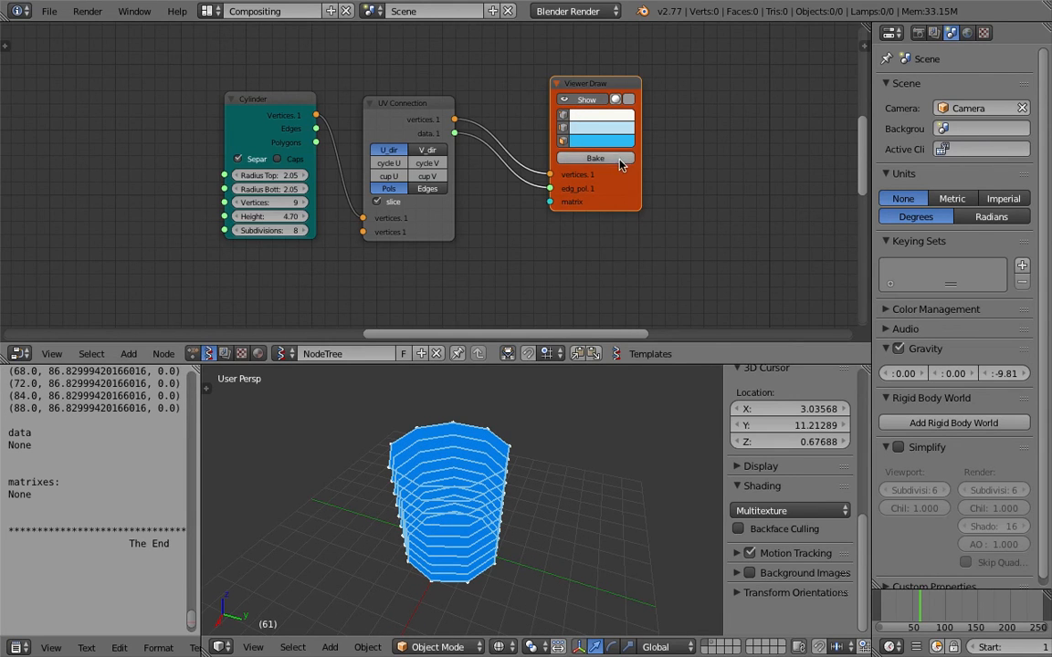
left_click(616, 139)
left_click(600, 186)
left_click_drag(601, 183, 626, 200)
scroll(520, 415, "up", 4)
middle_click_drag(516, 417, 550, 433)
scroll(548, 435, "down", 3)
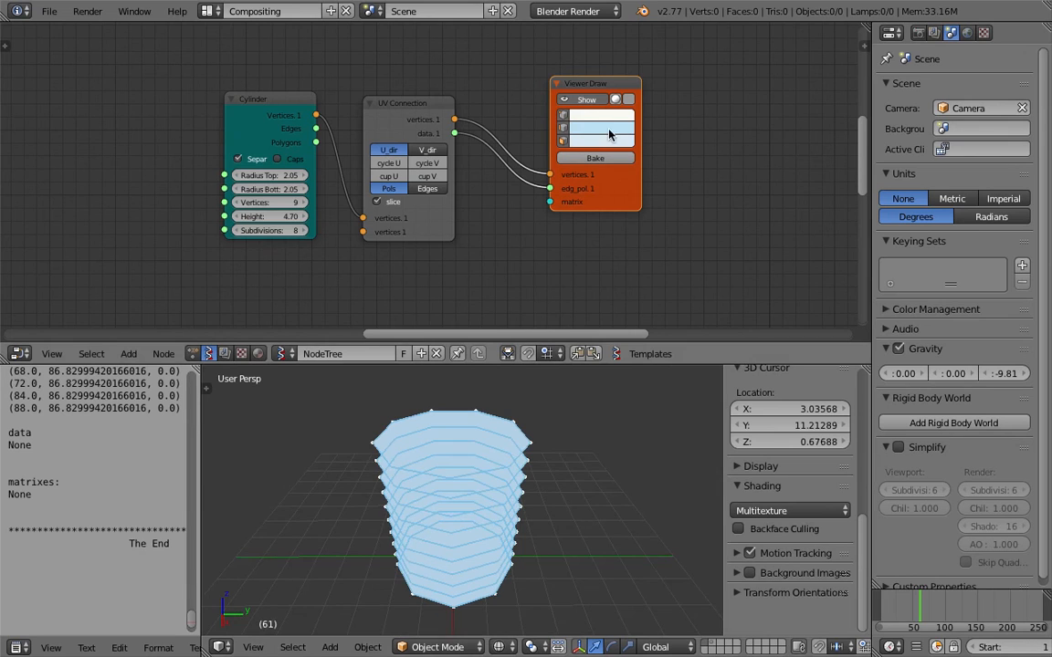
middle_click_drag(438, 420, 482, 429)
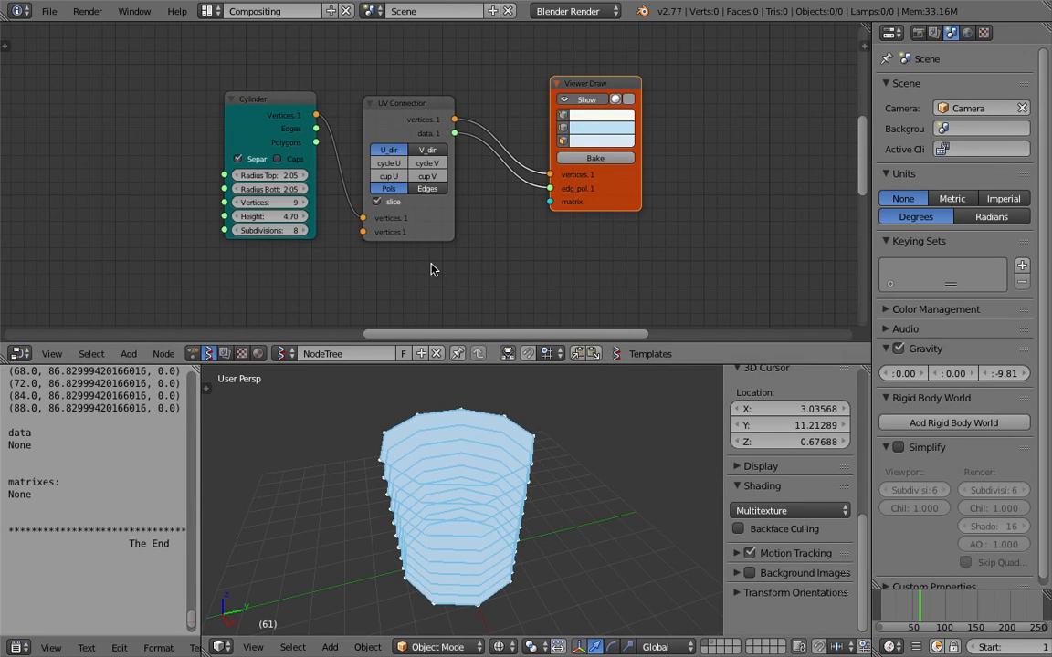
Set the Cylinder node to 11 vertices and 14 subdivisions
left_click(301, 205)
left_click(304, 231)
left_click(304, 231)
left_click(304, 231)
left_click(305, 231)
left_click(305, 231)
left_click(304, 231)
middle_click_drag(484, 488, 510, 493)
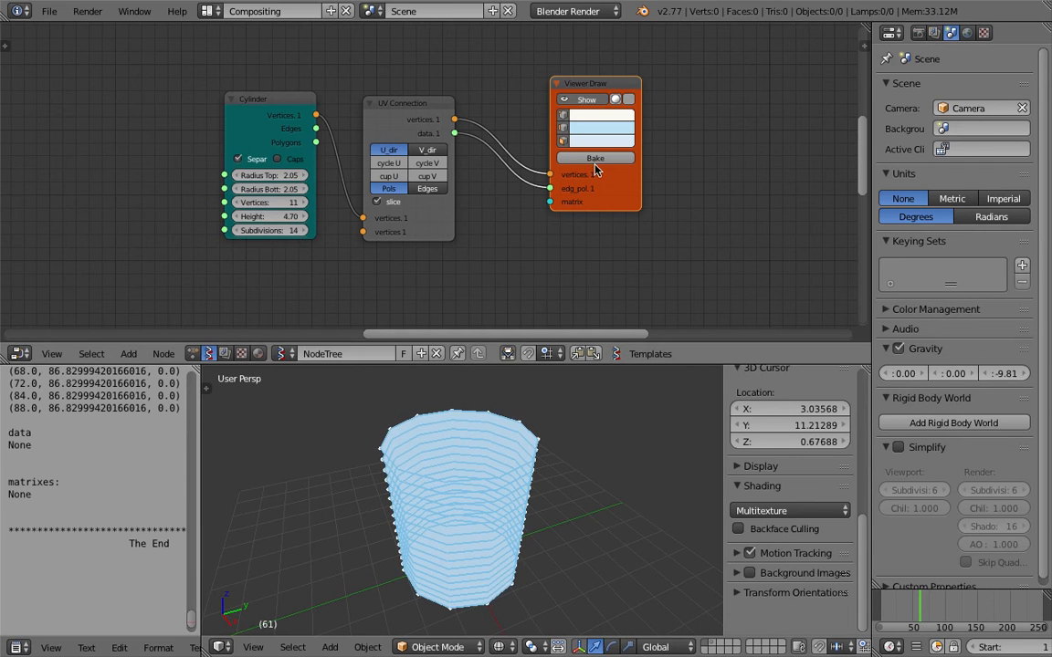
Bake the cylinder into a mesh object, select it and hide its Viewer Draw preview
scroll(472, 488, "down", 4)
right_click(473, 488)
left_click(591, 101)
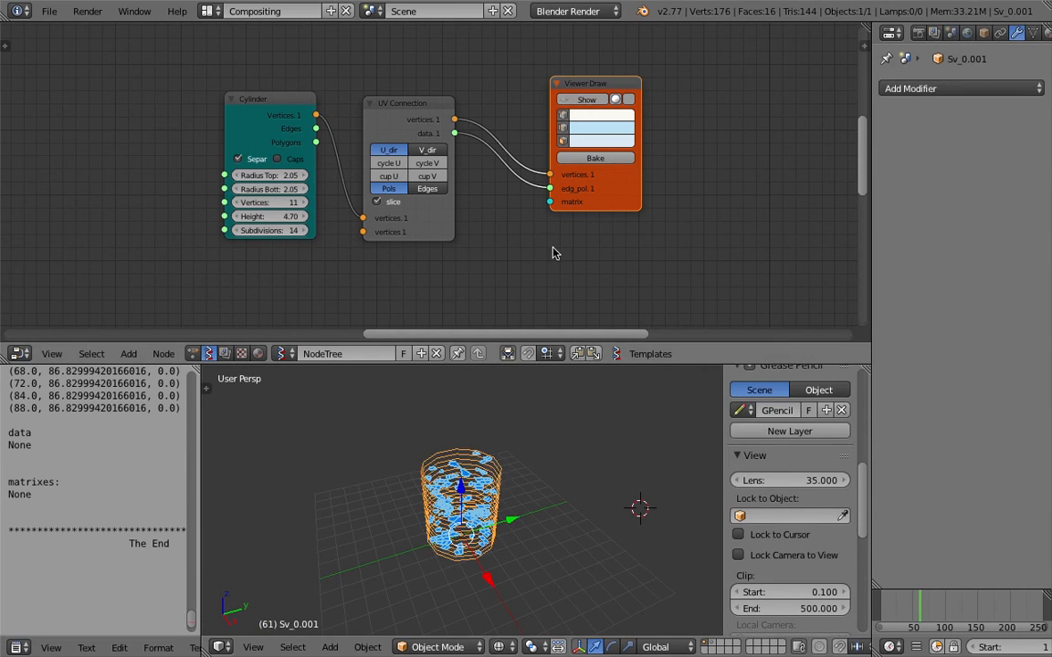
key("g")
right_click(506, 506)
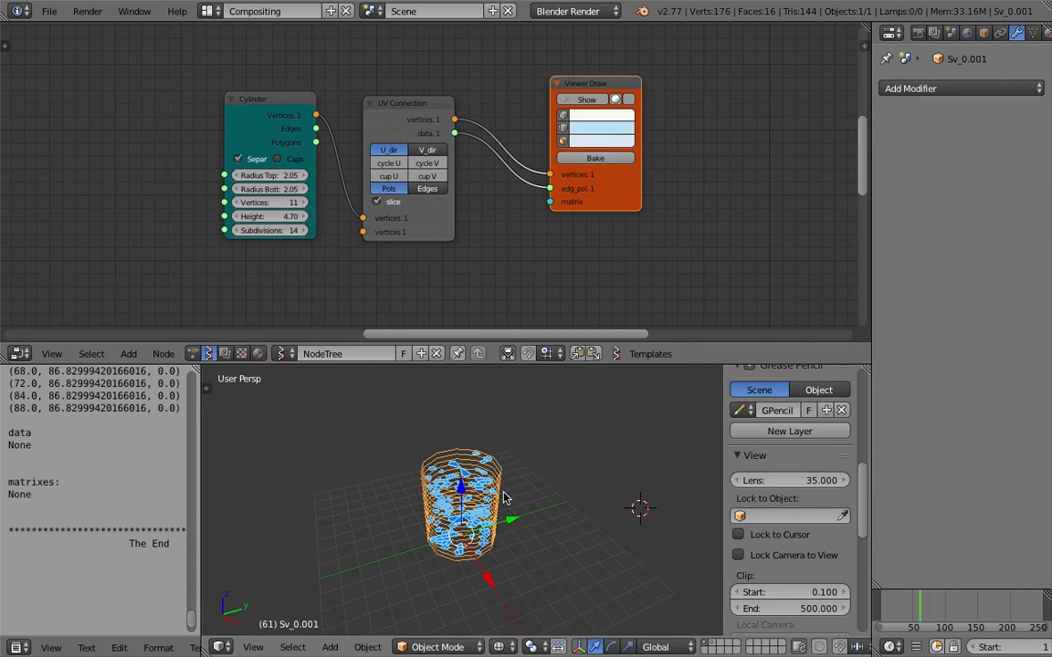
Add a Subdivision Surface modifier to the baked cylinder with the Simple method and 3 view subdivisions
left_click(936, 88)
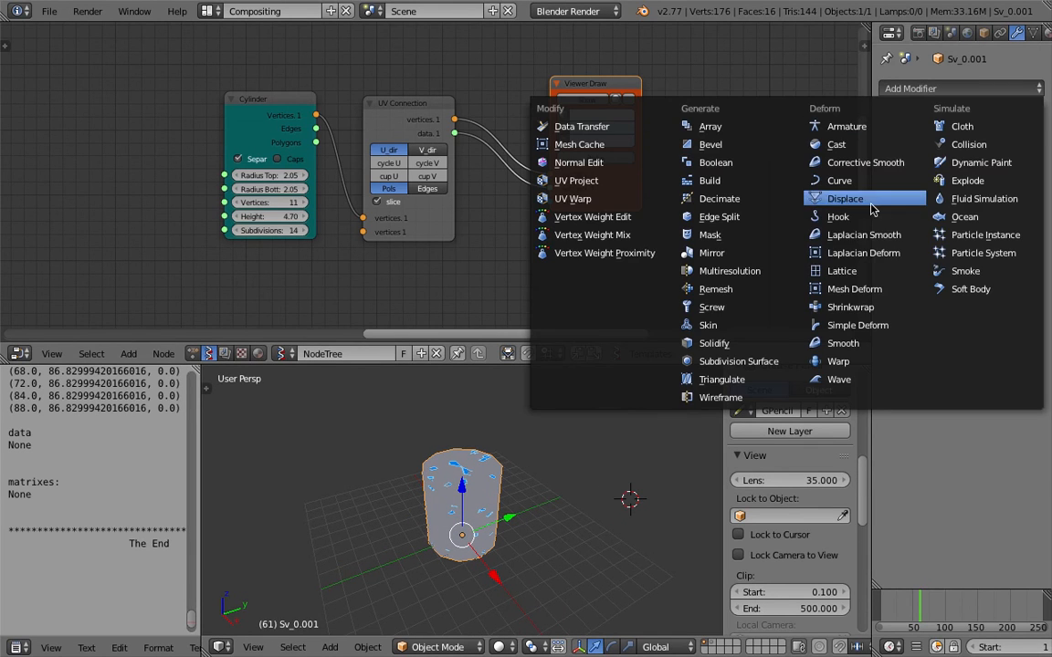
left_click(783, 364)
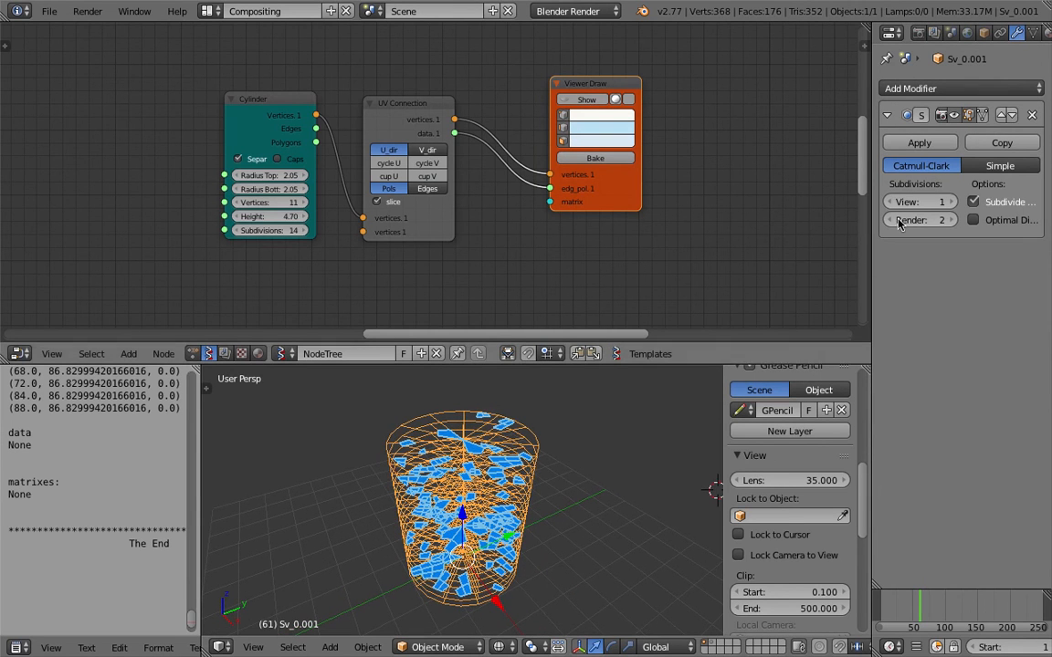
left_click(998, 167)
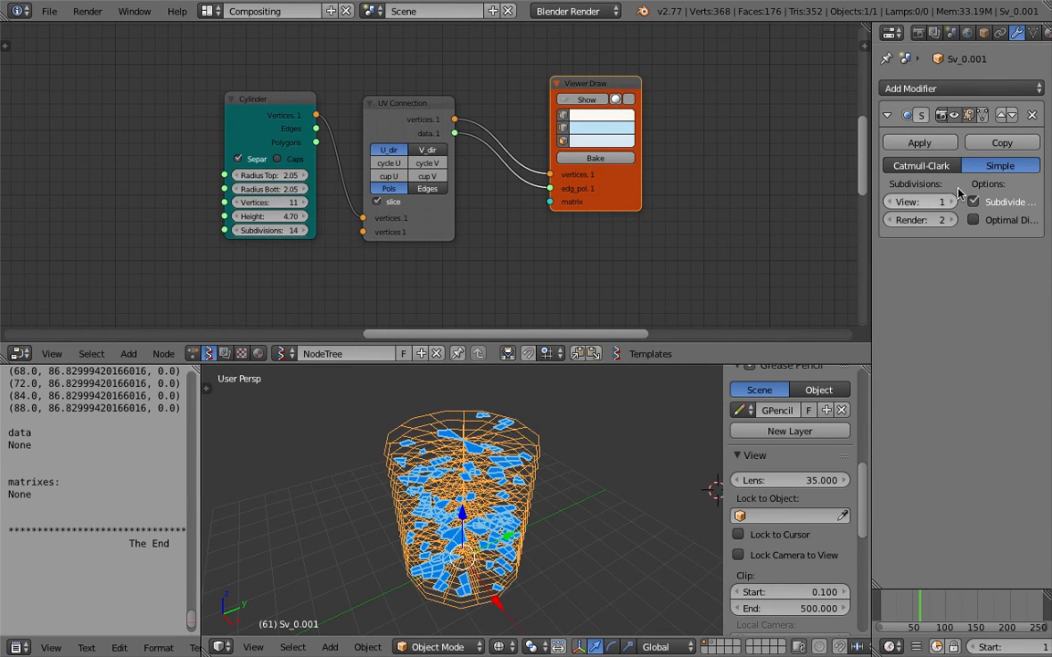
left_click(949, 203)
left_click(950, 203)
middle_click_drag(603, 453, 553, 465)
Load the selected subdivided cylinder into the Objects In node and display the viewport in solid shading
scroll(323, 149, "down", 1)
scroll(322, 148, "down", 3)
middle_click_drag(193, 68, 255, 182)
middle_click_drag(291, 137, 272, 192)
scroll(272, 191, "up", 2)
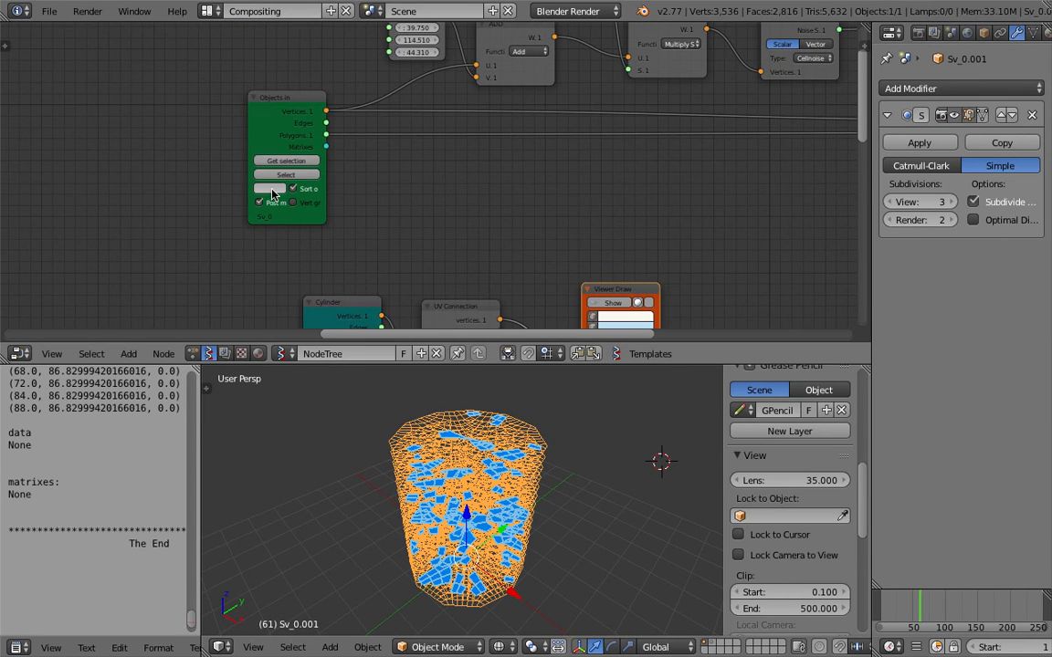
middle_click_drag(475, 465, 523, 507)
scroll(481, 471, "up", 1)
key("z")
Move the baked cylinder Sv_0.001 to layer 2 so only the masked preview remains in view
middle_click_drag(559, 194, 444, 204)
scroll(541, 222, "down", 3)
mouse_move(542, 222)
middle_mouse_down()
mouse_move(354, 237)
mouse_move(291, 264)
middle_mouse_up()
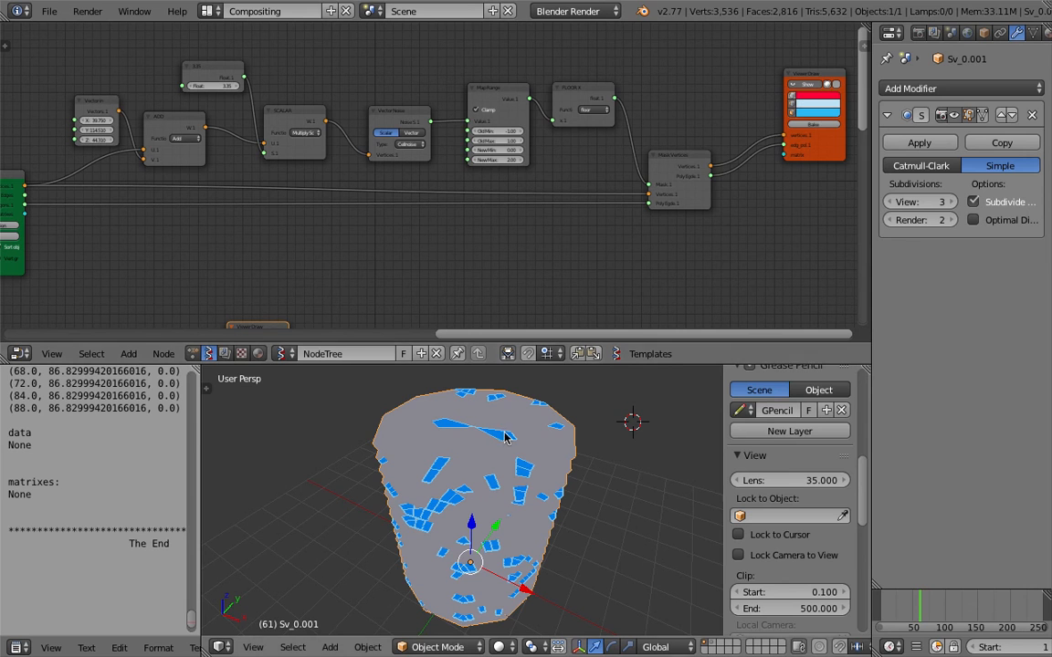
key("m")
key("2")
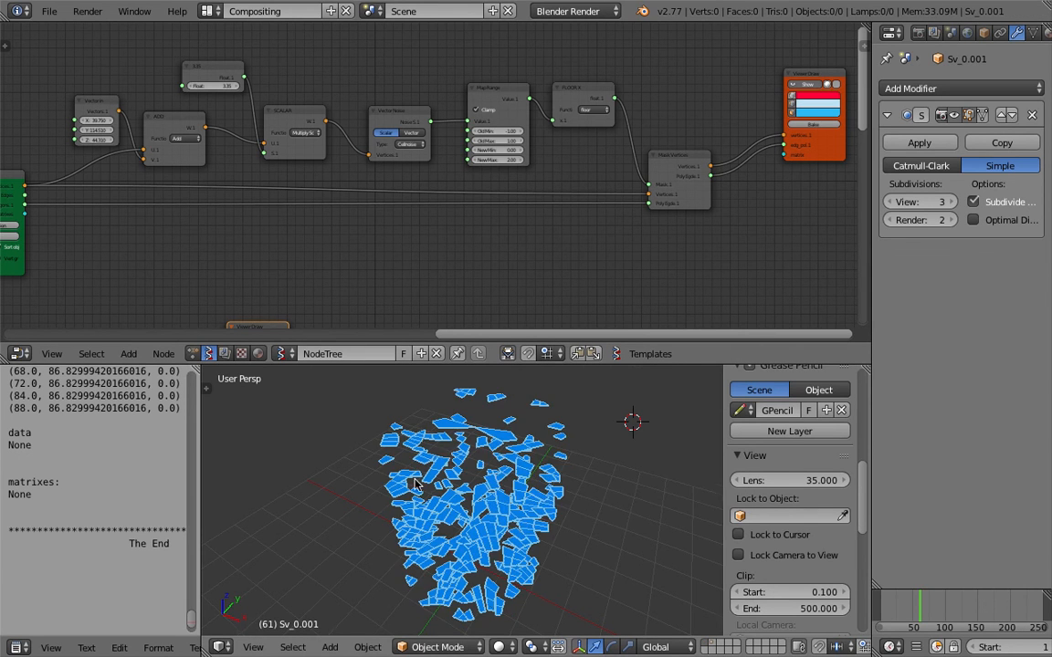
Try the Voronoi_F4, Voronoi_F3 and Voronoi_F1 types on the Vector Noise node with the subdivided cylinder
middle_click_drag(423, 573, 512, 420)
scroll(328, 237, "up", 3)
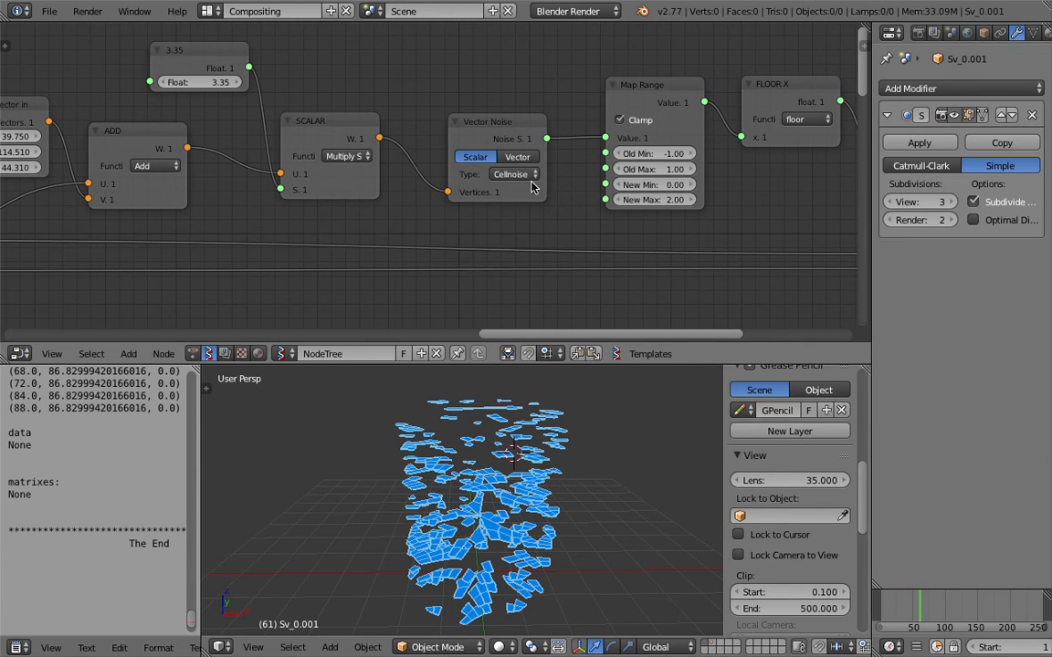
left_click(513, 174)
left_click(537, 193)
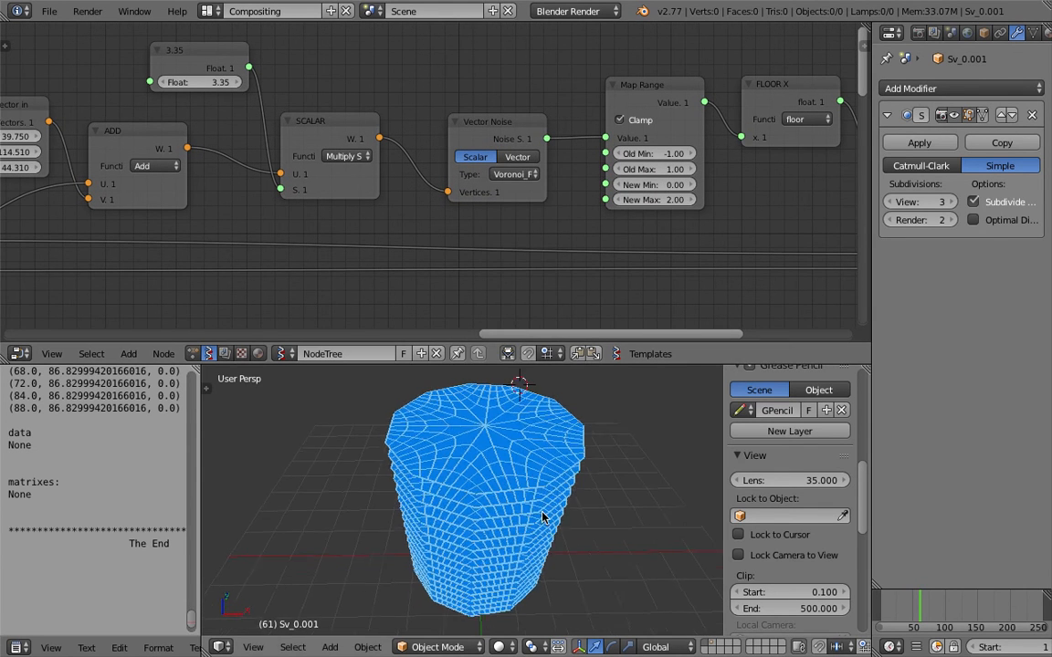
left_click(518, 176)
left_click(523, 206)
left_click(530, 175)
left_click(527, 195)
left_click(525, 179)
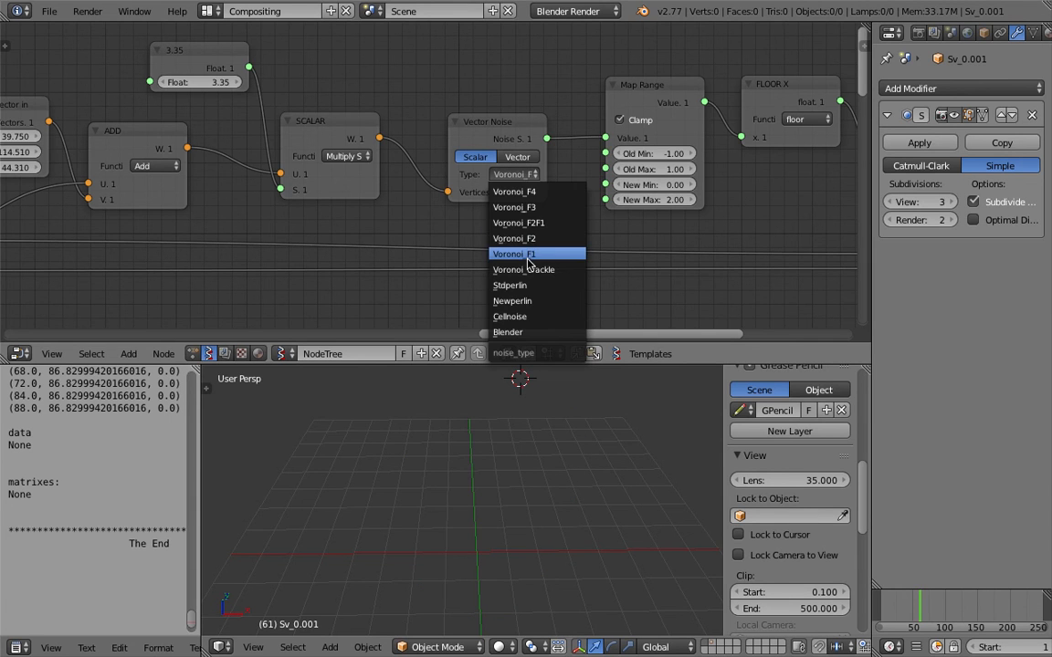
left_click(529, 255)
Set the Vector Noise type to Voronoi_Crackle and view the whole masked mesh
left_click(532, 177)
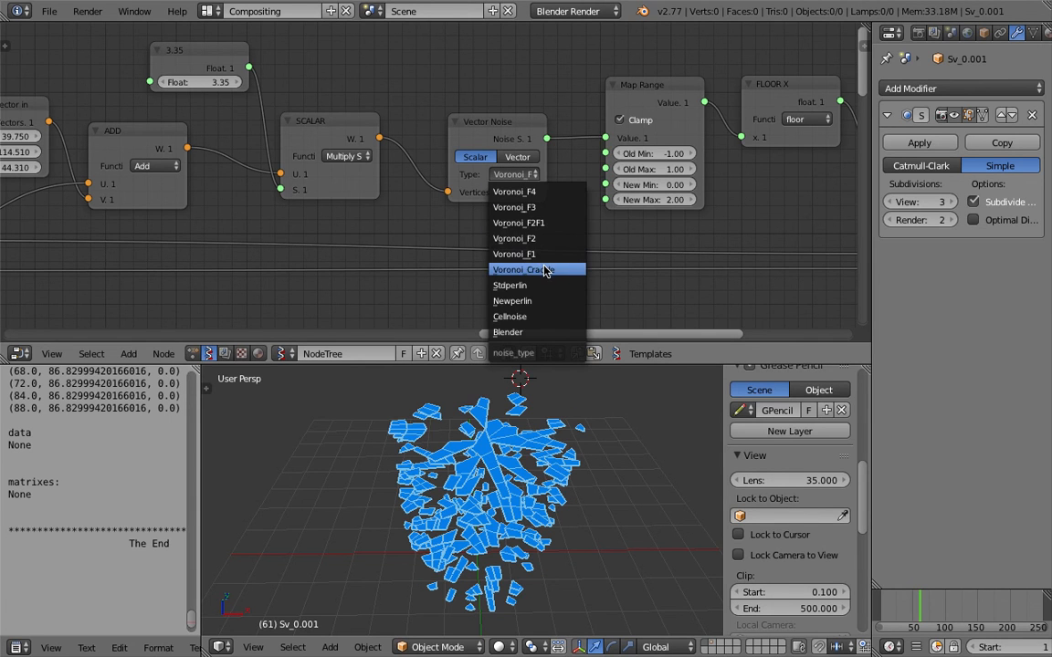
left_click(546, 270)
mouse_move(539, 388)
middle_mouse_down()
mouse_move(523, 571)
mouse_move(458, 482)
mouse_move(499, 479)
mouse_move(525, 459)
middle_mouse_up()
scroll(500, 480, "down", 4)
Bake the masked mesh from the final Viewer Draw node and move the baked object along the Y axis beside the preview
middle_click_drag(831, 141, 472, 147)
scroll(472, 147, "down", 3)
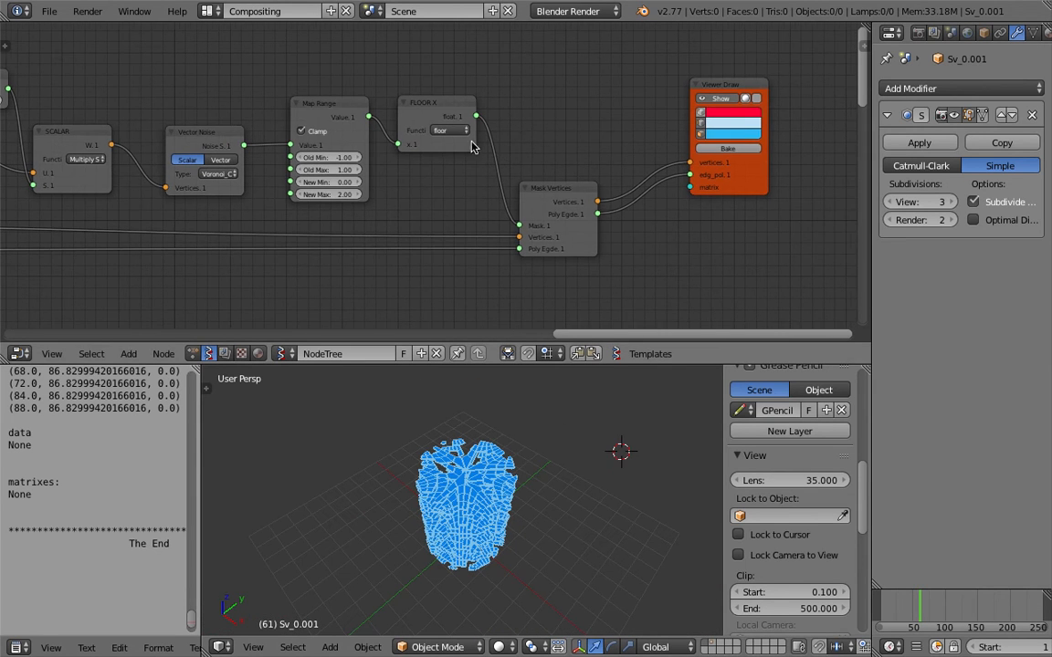
left_click(723, 148)
scroll(524, 433, "down", 2)
middle_click_drag(515, 471, 424, 495, "shift")
right_click(399, 507)
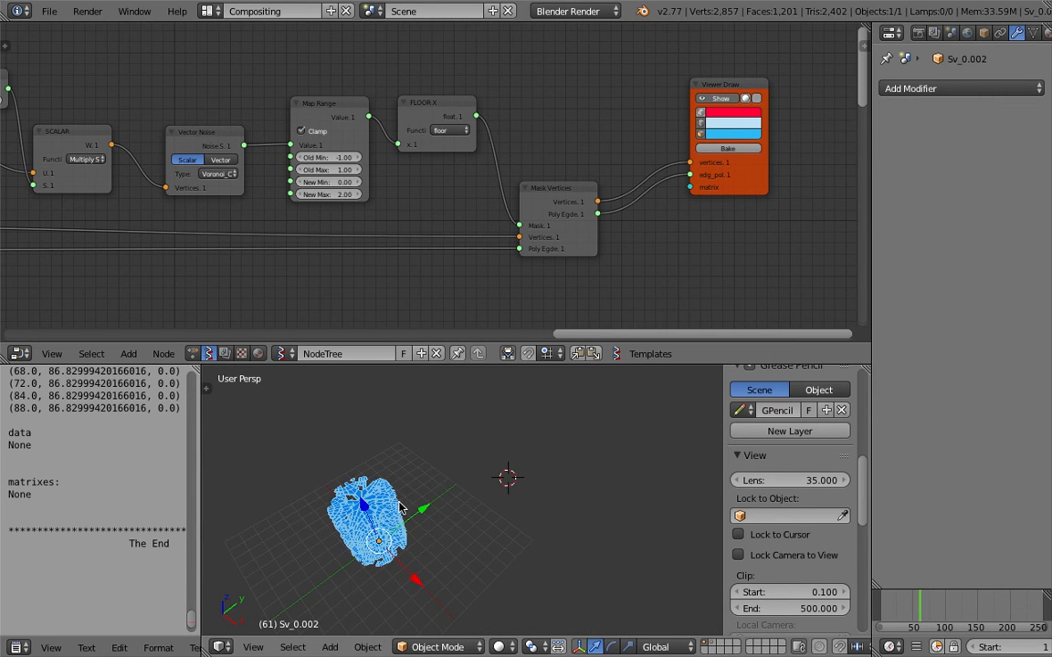
left_click_drag(427, 510, 491, 469)
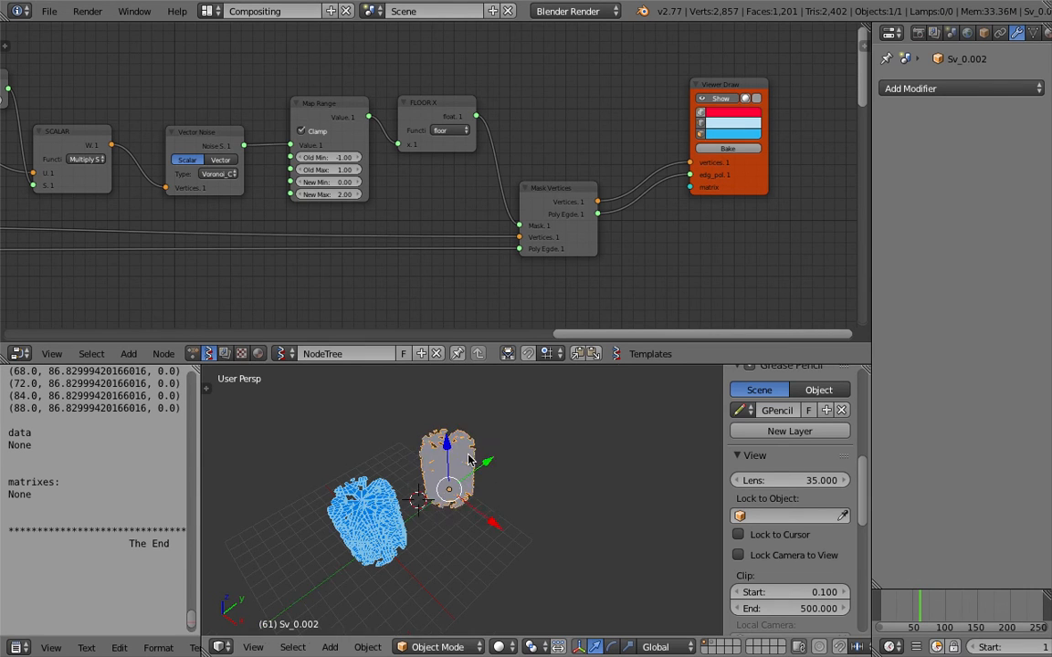
Add a Solidify modifier to the baked masked mesh and set its thickness to about 0.092
scroll(459, 434, "up", 3)
middle_click_drag(465, 440, 513, 444)
scroll(411, 430, "up", 3)
left_click(941, 88)
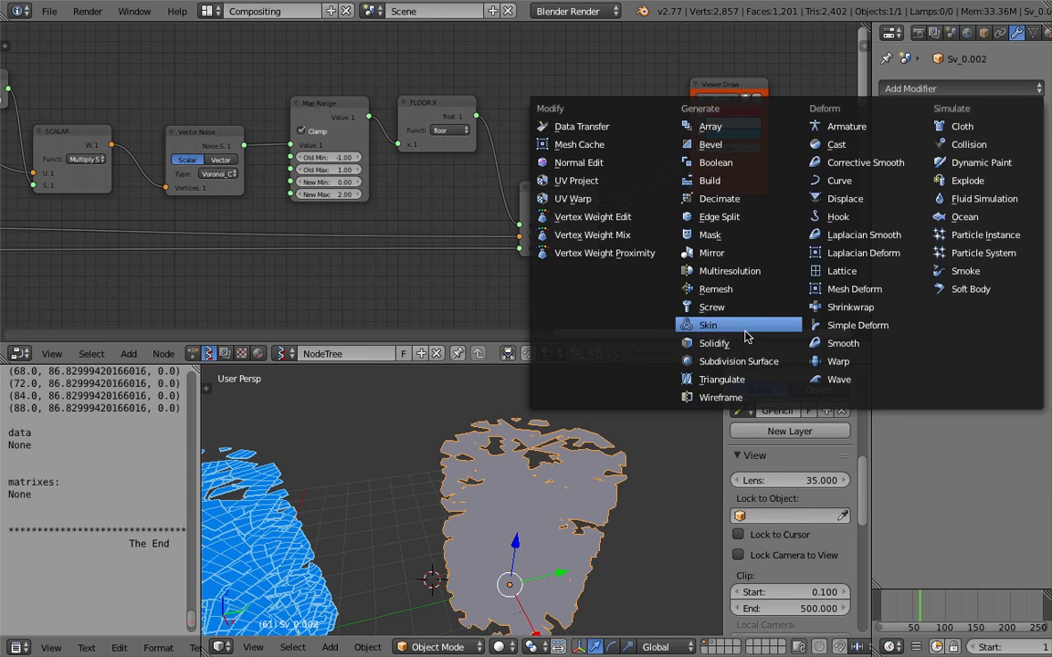
left_click(746, 343)
left_click_drag(927, 168, 959, 168)
Enable Ambient Occlusion in the 3D view's shading settings and deselect the baked mesh
middle_click_drag(534, 545, 657, 522)
scroll(756, 539, "down", 6)
left_click(765, 525)
left_click(766, 527)
left_click(778, 566)
scroll(424, 510, "up", 5)
middle_click_drag(424, 510, 493, 454)
key("a")
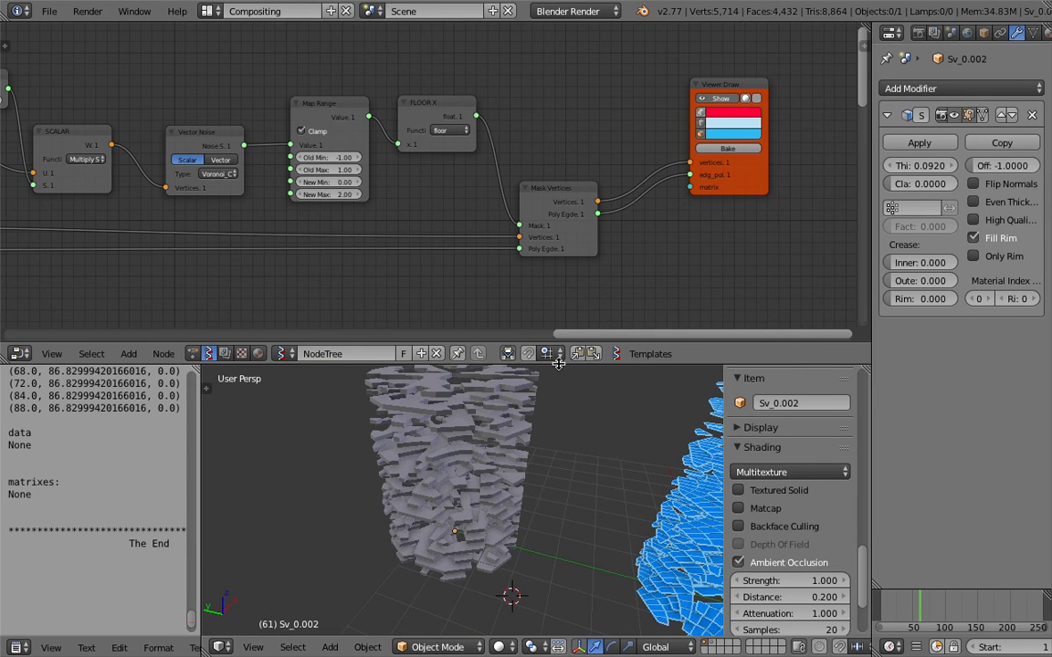
Enlarge the 3D viewport at the node editor's expense to get a closer look at the solidified mesh
left_click_drag(500, 343, 501, 270)
middle_click_drag(509, 380, 447, 432)
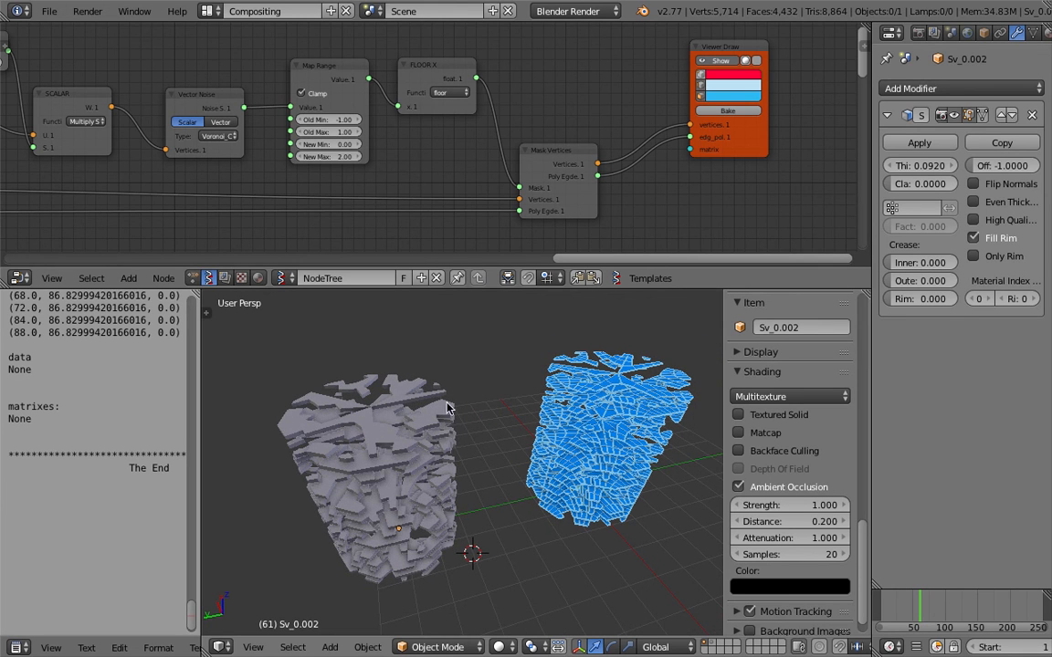
scroll(424, 425, "up", 5)
Raise the Solidify thickness to about 0.295 and reselect the baked mesh
left_click_drag(919, 166, 996, 166)
middle_click_drag(447, 506, 511, 306)
right_click(465, 505)
scroll(441, 513, "up", 5)
scroll(442, 513, "down", 3)
scroll(493, 432, "up", 4)
scroll(493, 432, "down", 4)
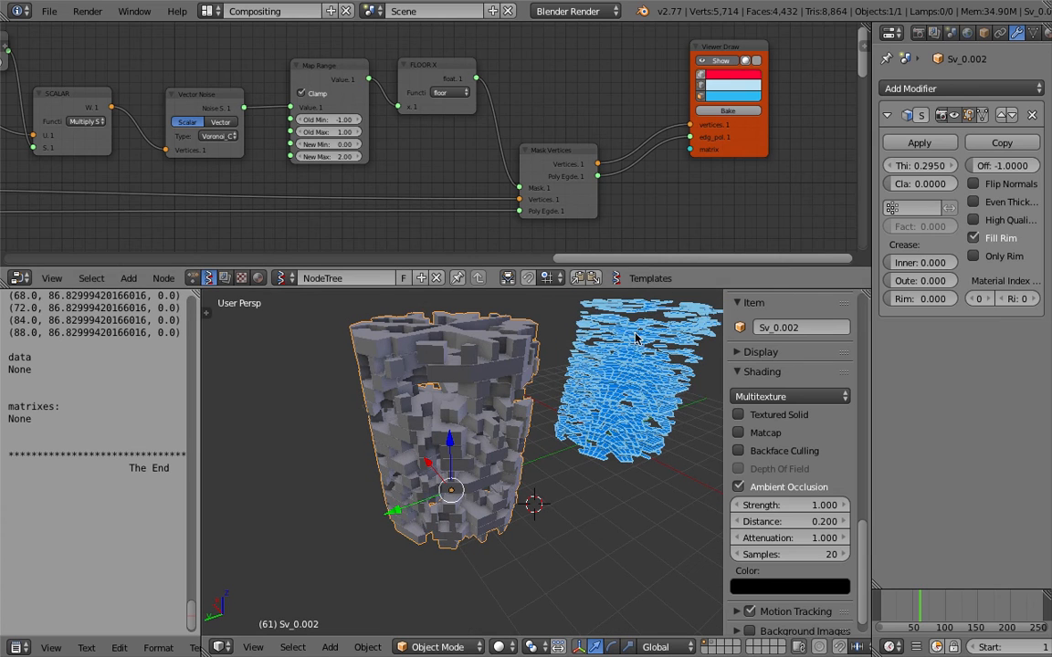
Add a Bevel modifier to the solidified baked mesh
left_click(922, 88)
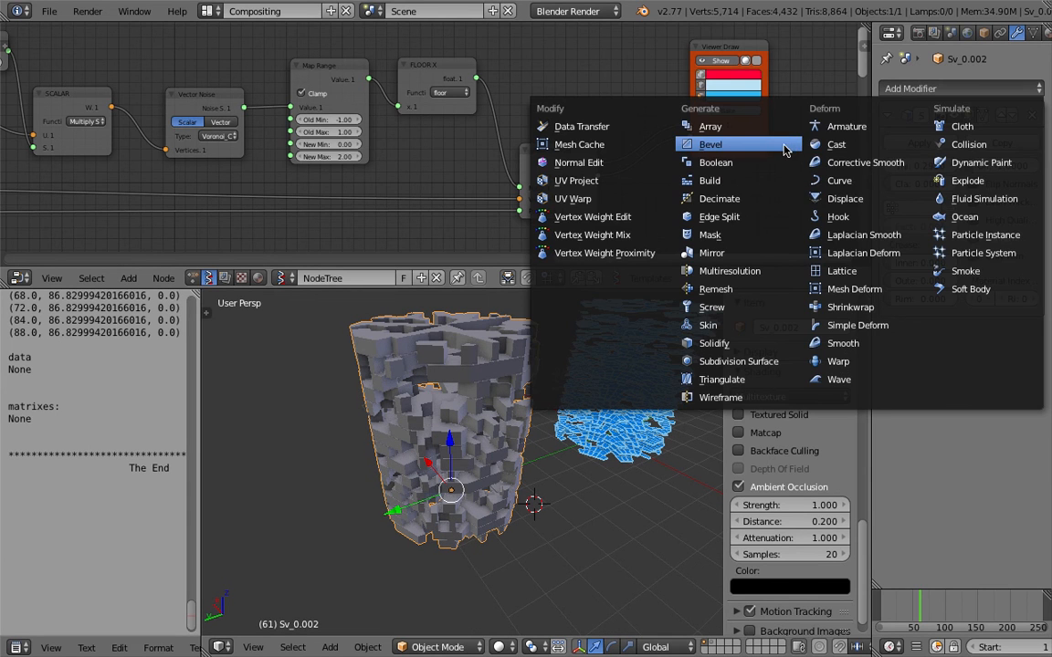
left_click(773, 147)
middle_click_drag(606, 325, 568, 380)
scroll(577, 386, "up", 2)
Set the Solidify thickness to 0.1
left_click(912, 167)
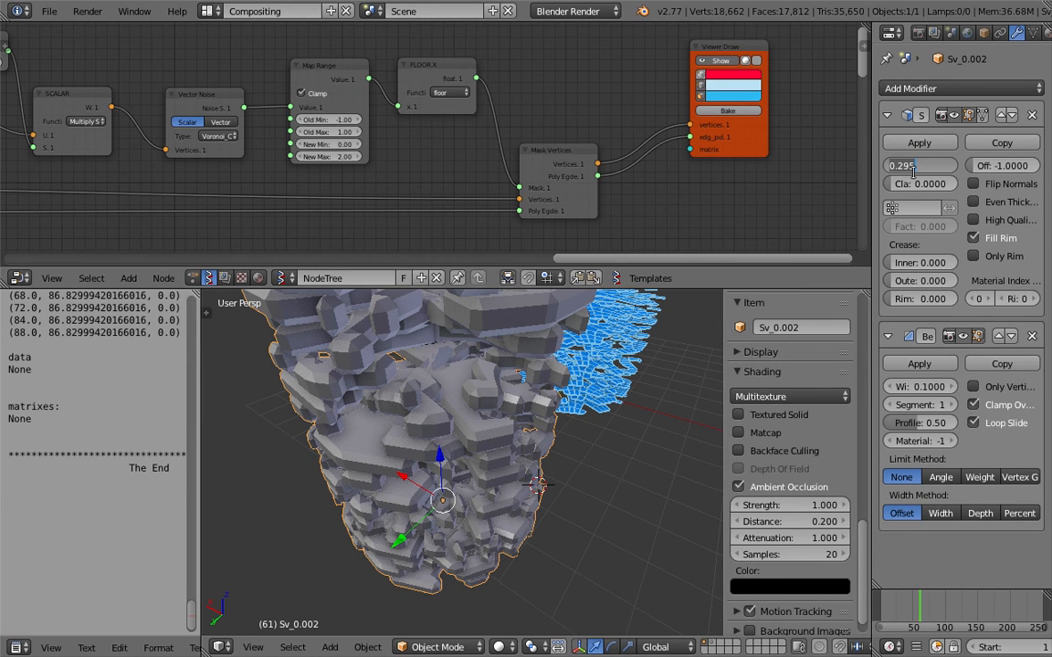
type(".1")
key("Return")
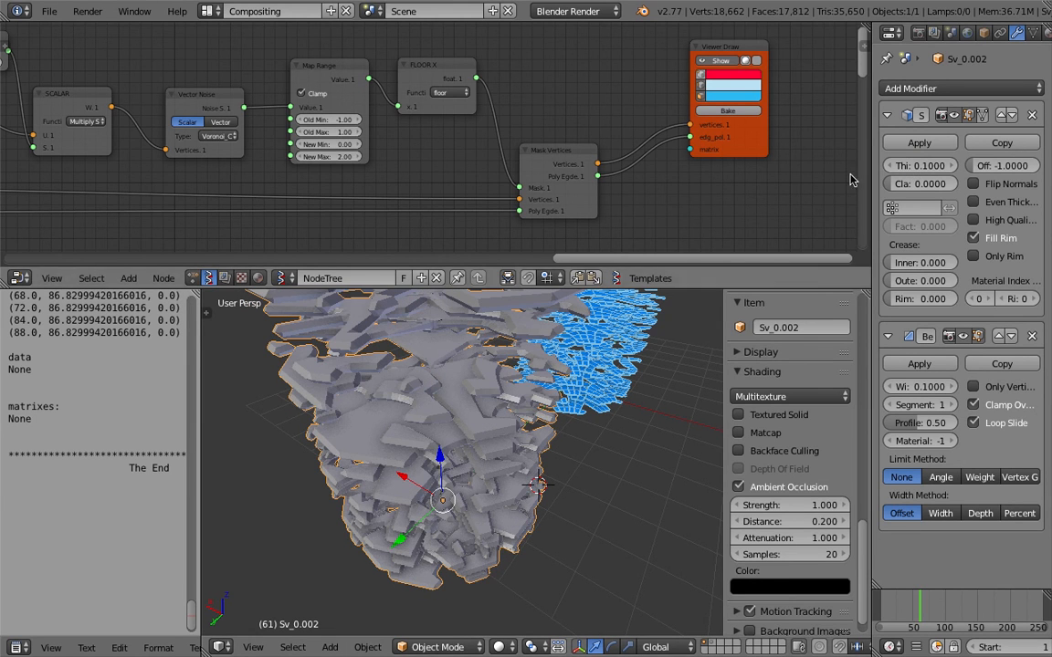
Widen the properties editor and adjust the Solidify thickness to about 0.142
left_click_drag(872, 139, 800, 139)
left_click(916, 166)
left_click(916, 166)
left_click(916, 167)
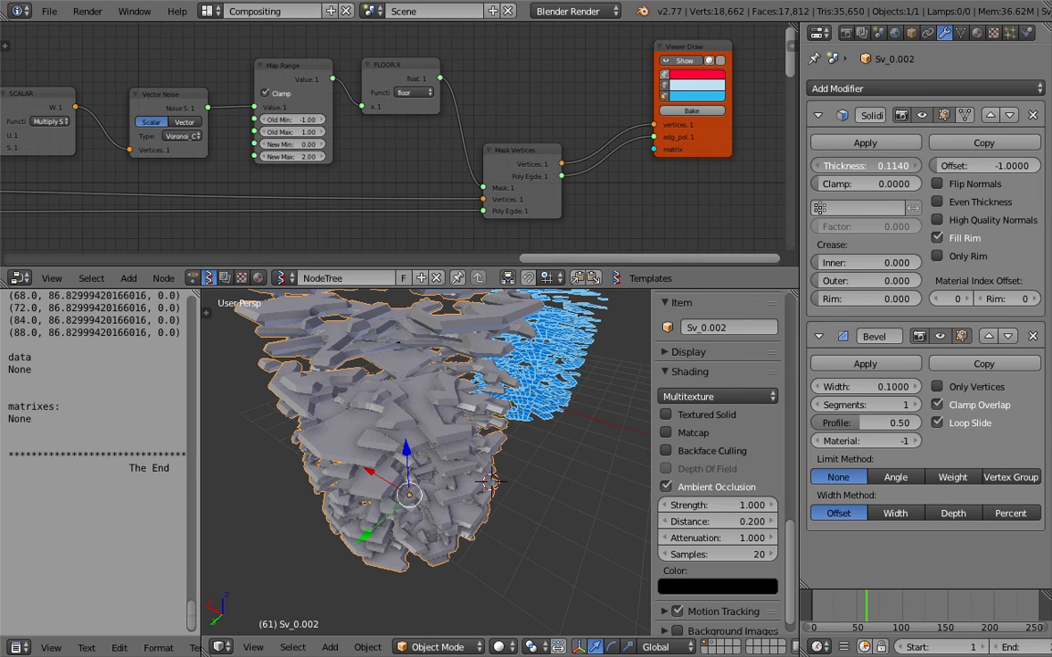
left_click_drag(885, 166, 898, 166)
middle_click_drag(500, 446, 511, 384)
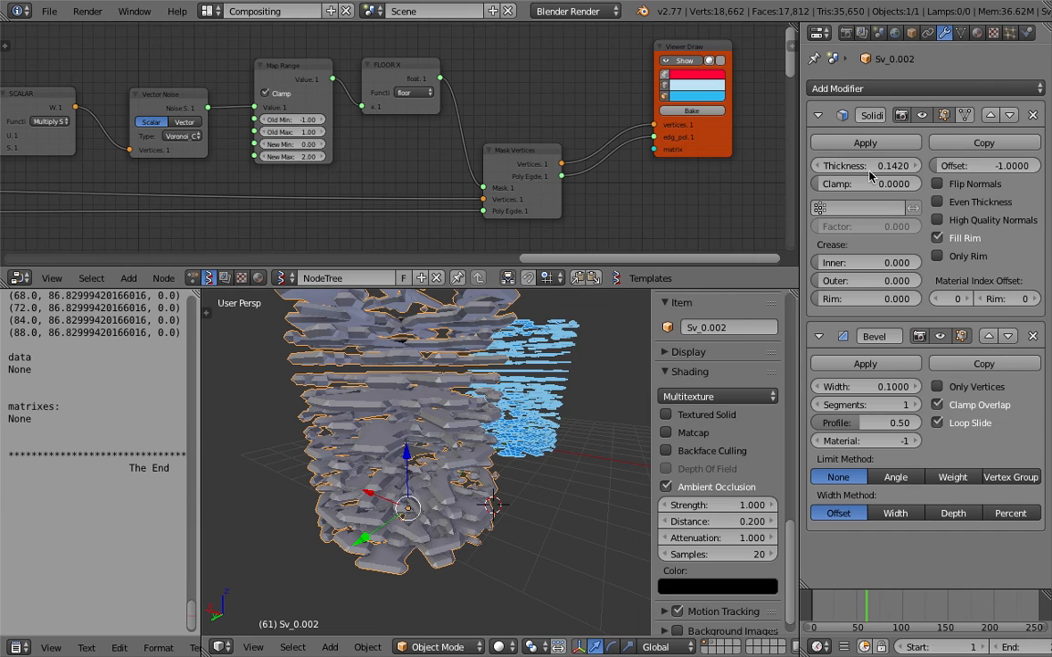
Set the Solidify modifier's thickness to 0.3 and its offset to 0, keeping the clamp at 0
left_click(869, 166)
type("0.3")
key("Return")
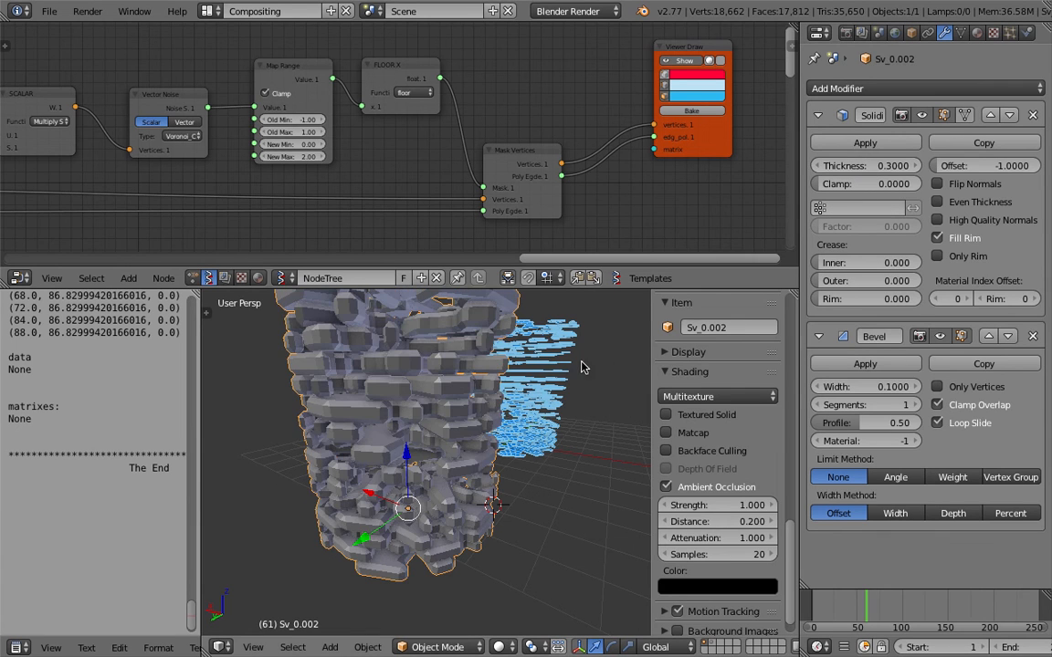
left_click_drag(998, 165, 1022, 165)
left_click(974, 170)
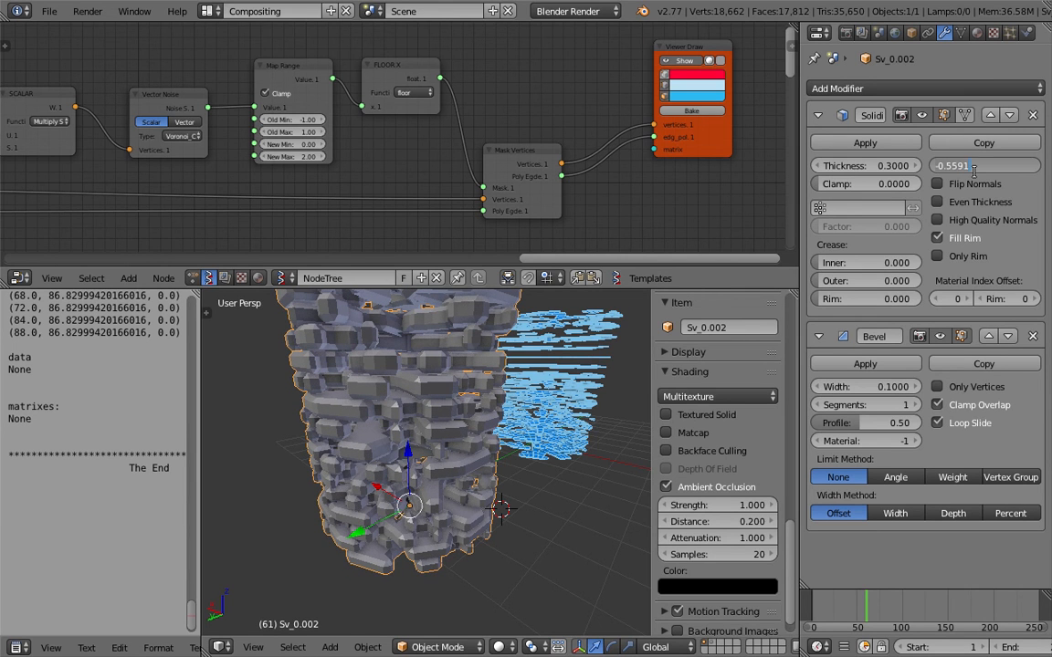
key("Return")
left_click_drag(887, 183, 817, 187)
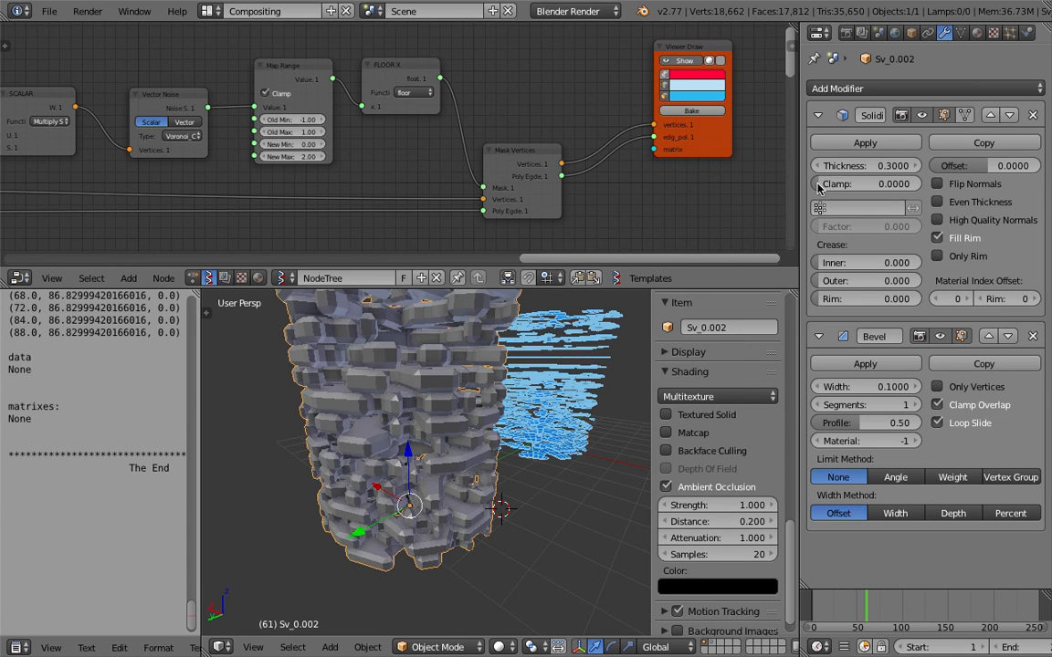
middle_click_drag(448, 436, 650, 442)
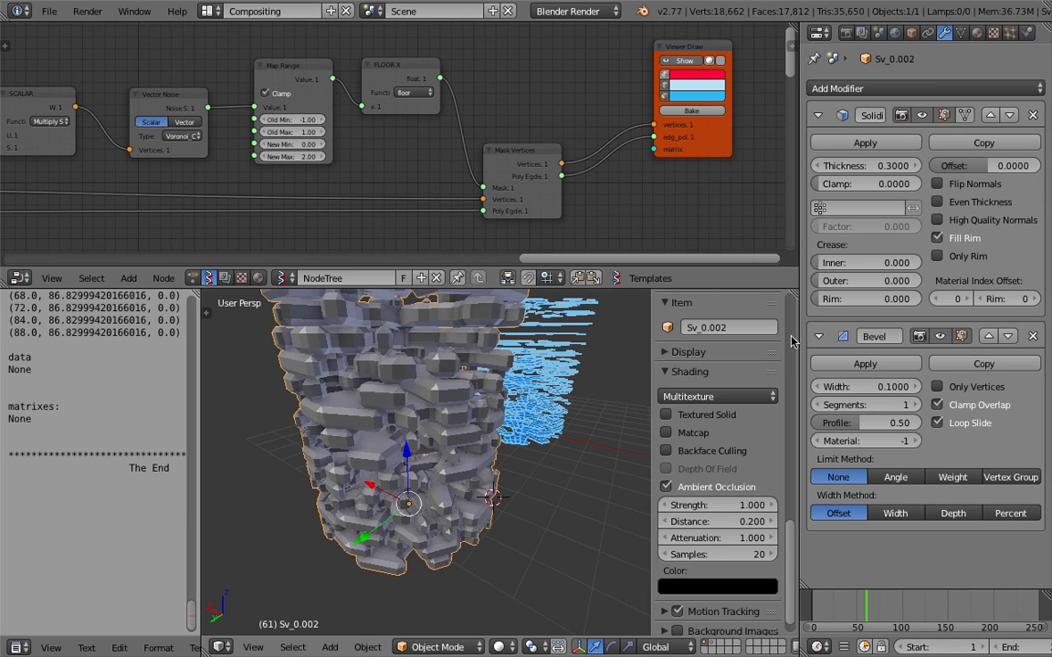
Set the Bevel width to about 0.082 with 2 segments
middle_click_drag(544, 372, 548, 362)
left_click_drag(873, 387, 876, 387)
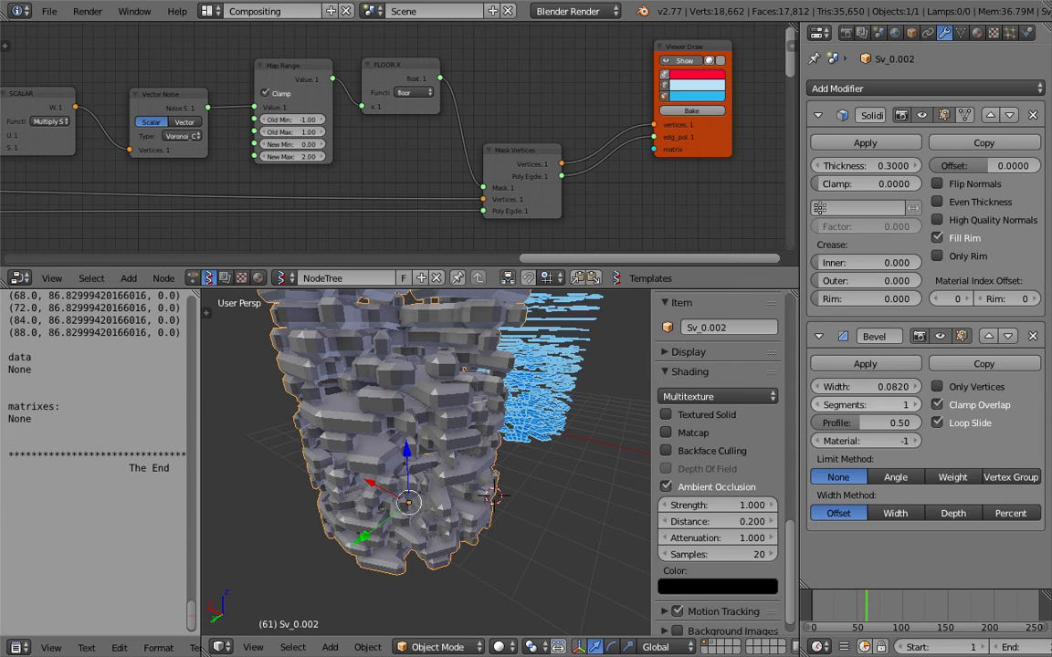
left_click(917, 405)
mouse_move(387, 376)
middle_mouse_down()
mouse_move(413, 383)
mouse_move(450, 351)
mouse_move(391, 374)
middle_mouse_up()
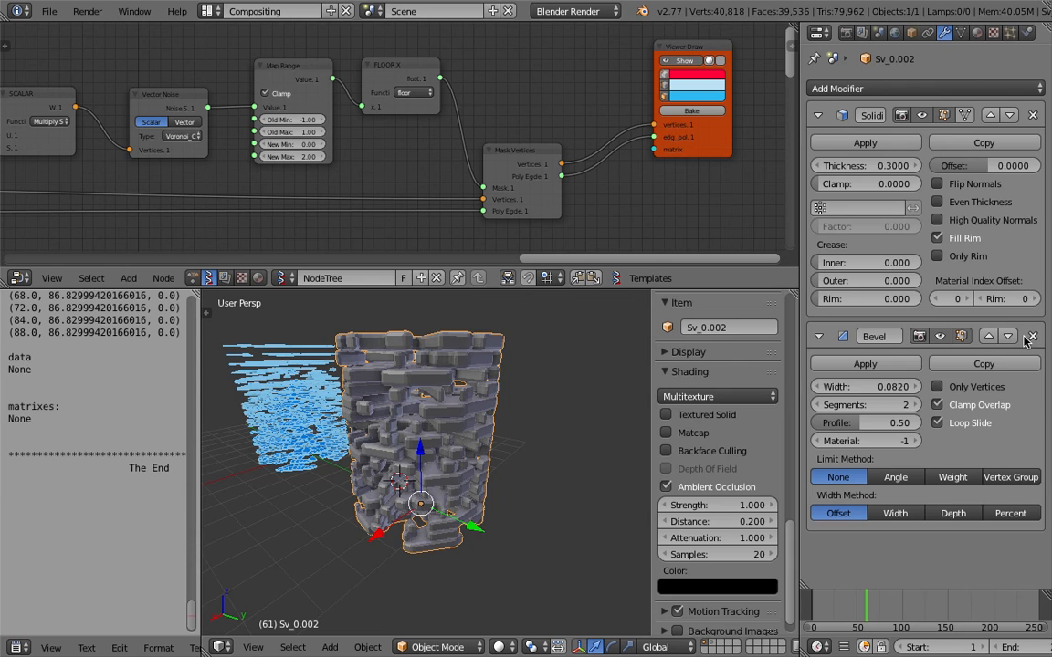
Remove the Bevel modifier from the baked mesh and add a Wireframe modifier after the Solidify modifier
middle_click_drag(446, 368, 517, 378)
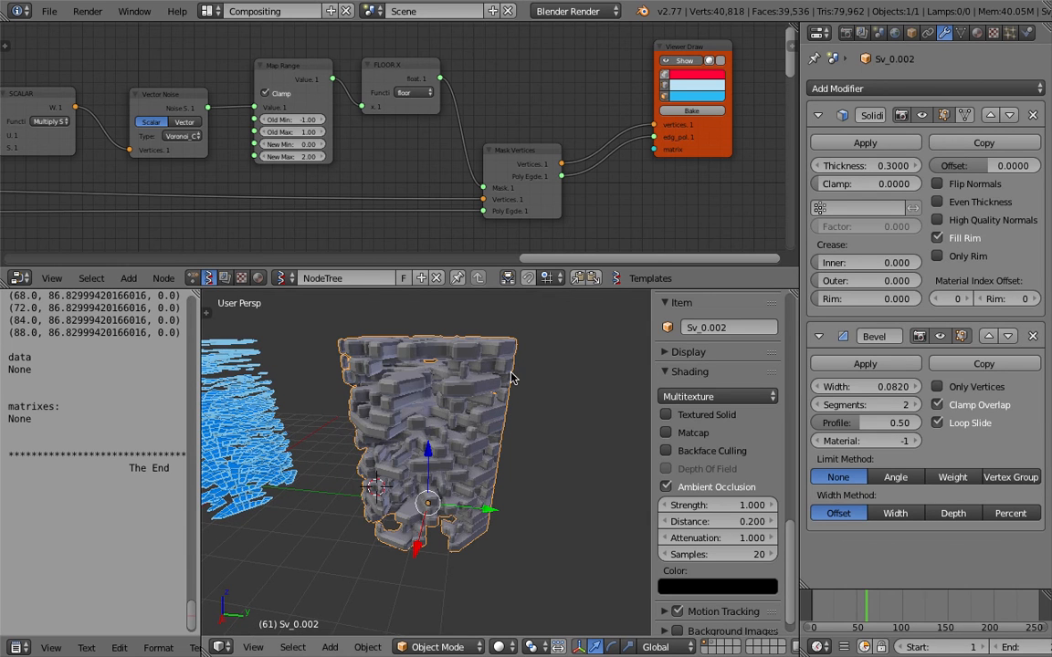
left_click(1032, 337)
left_click(875, 88)
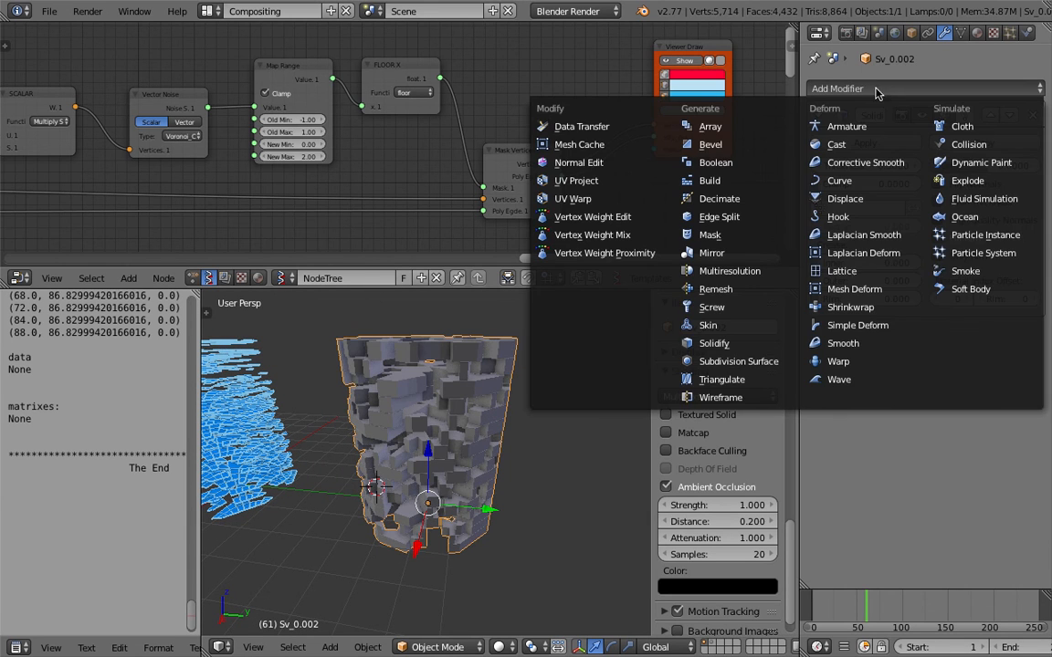
left_click(719, 398)
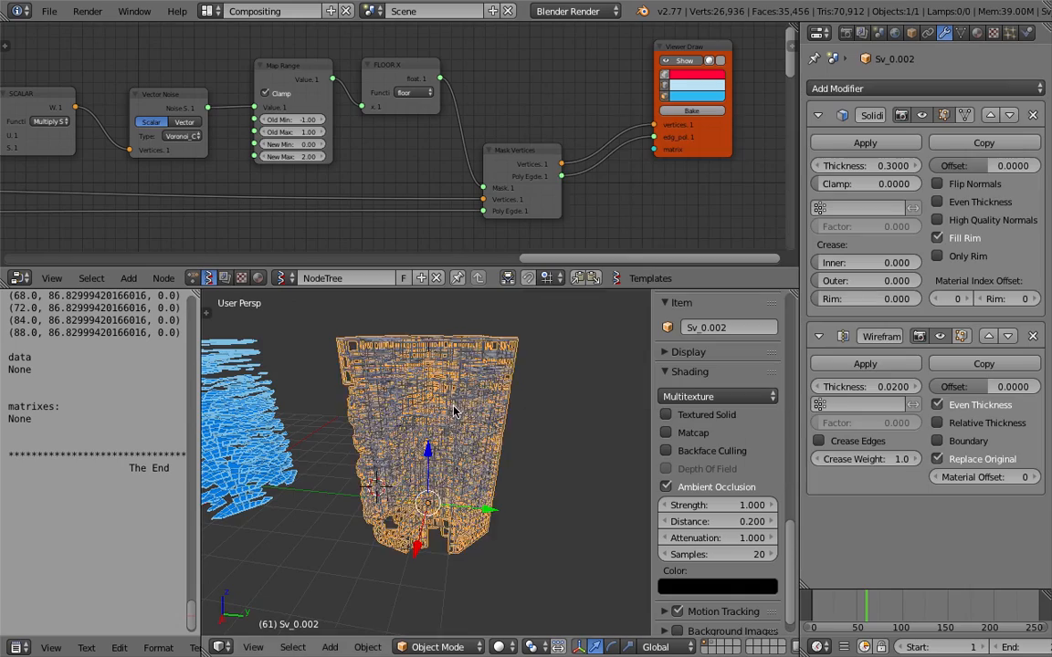
Deselect the baked mesh and raise the Wireframe modifier's thickness to about 0.031
mouse_move(443, 404)
middle_mouse_down()
mouse_move(474, 392)
mouse_move(512, 493)
mouse_move(460, 493)
mouse_move(485, 492)
mouse_move(449, 510)
mouse_move(556, 442)
mouse_move(568, 347)
mouse_move(458, 374)
mouse_move(359, 378)
mouse_move(416, 425)
mouse_move(490, 396)
middle_mouse_up()
key("z")
key("z")
key("a")
scroll(485, 491, "down", 4)
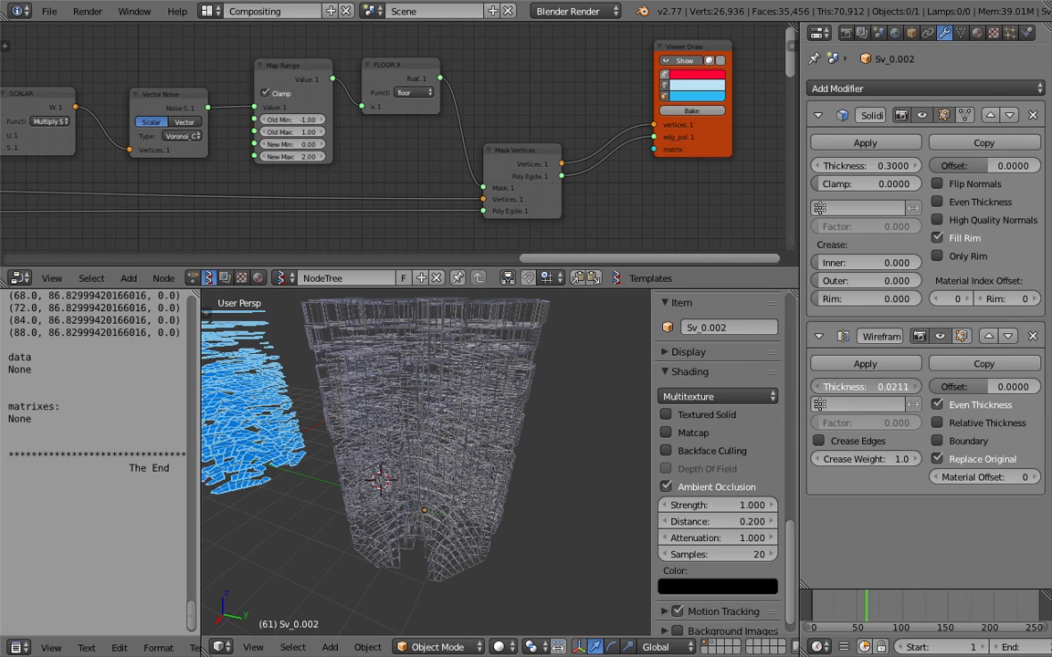
left_click_drag(854, 386, 868, 386)
Enable Matcap shading in the 3D view and apply the brushed silver metal matcap
left_click(666, 432)
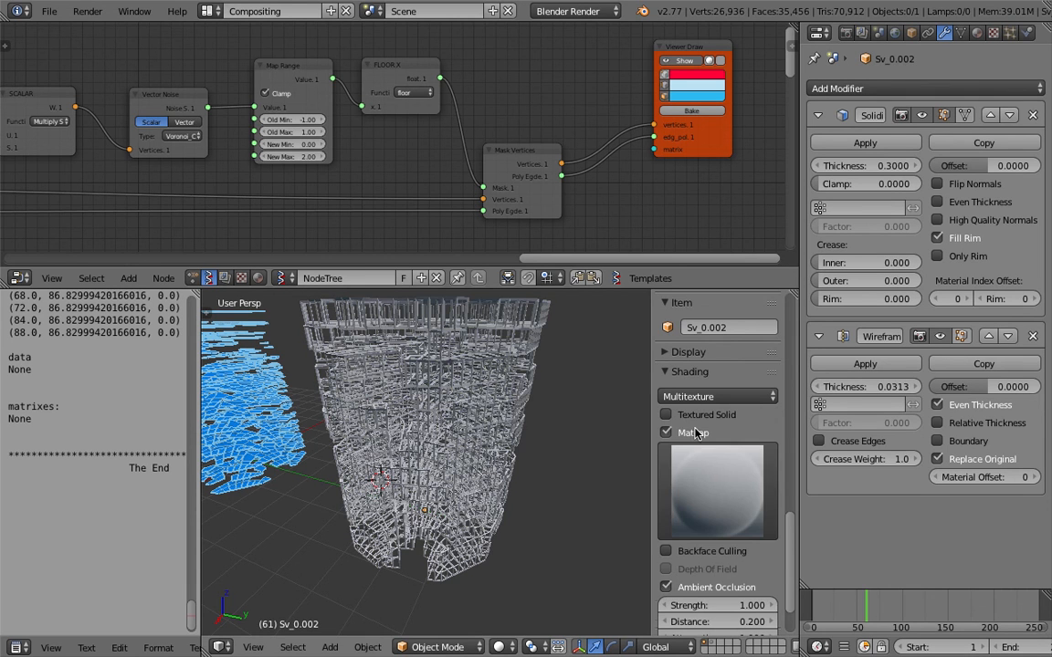
left_click(695, 464)
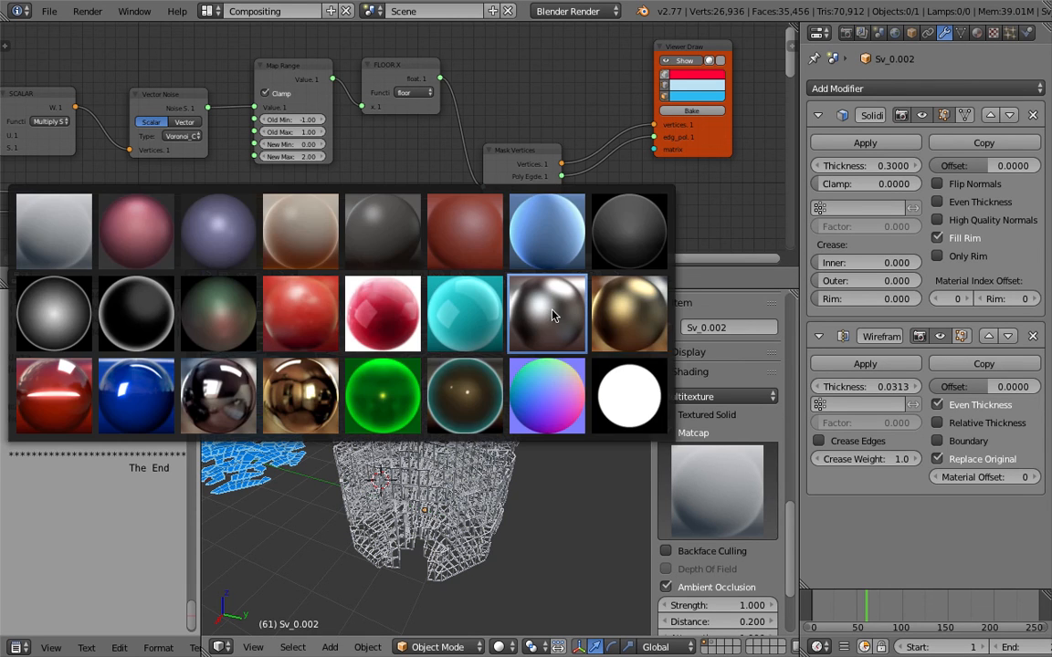
left_click(554, 312)
middle_click_drag(484, 559, 686, 472)
Try the polished gold, glossy red and dark grey matcaps on the wireframe mesh
left_click(688, 471)
left_click(300, 394)
left_click(699, 475)
left_click(266, 314)
left_click(673, 461)
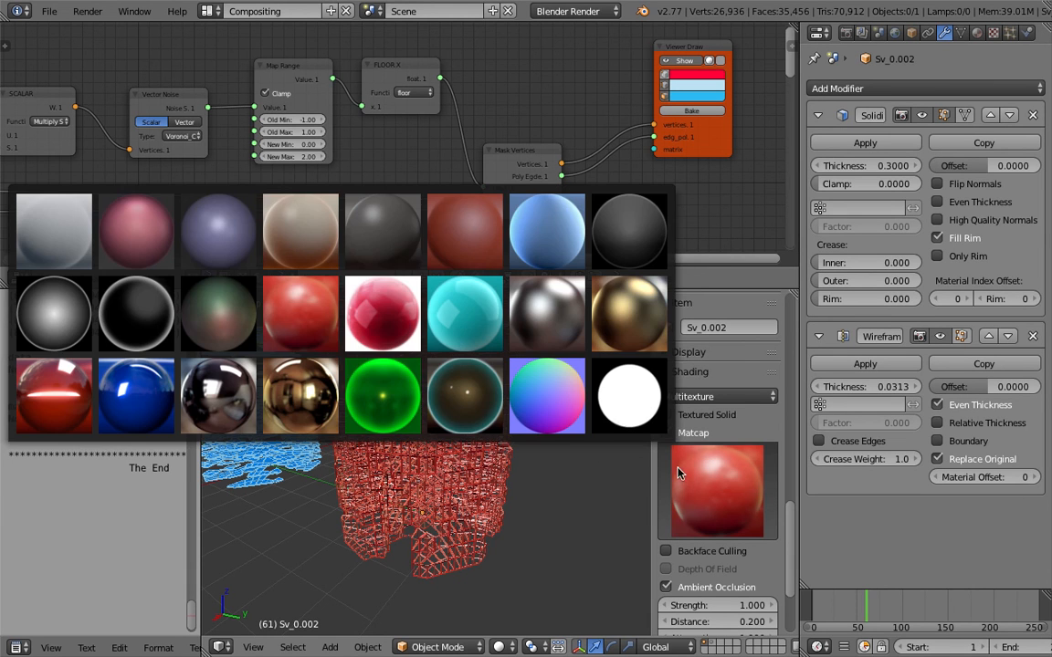
left_click(379, 233)
Apply the beige matcap with the brown rim and view the wireframe mesh beside the blue preview
left_click(664, 451)
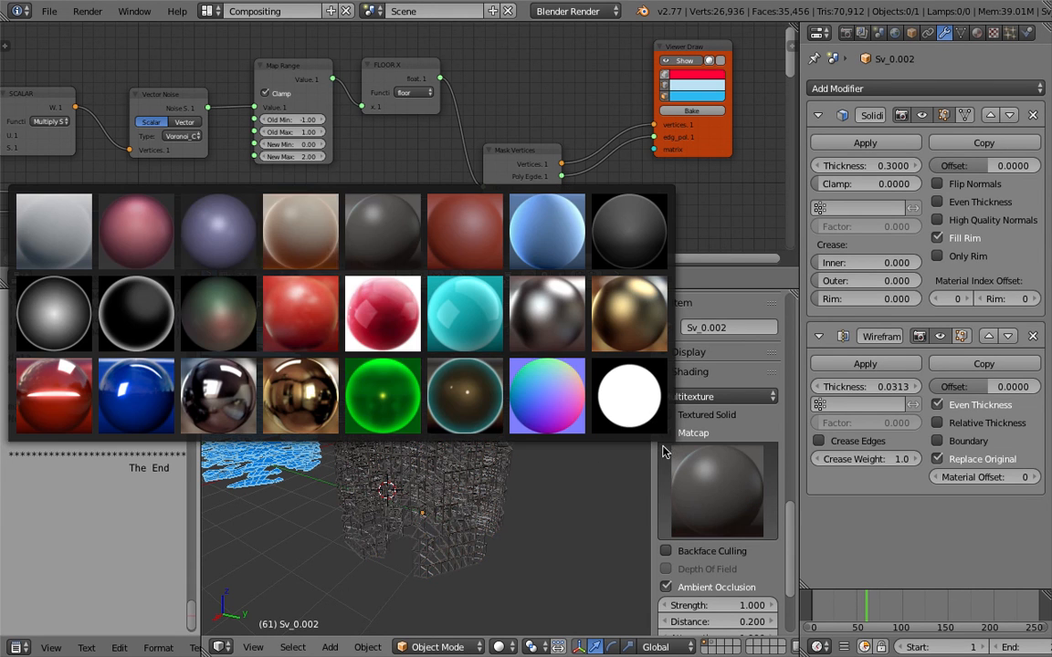
left_click(319, 238)
middle_click_drag(484, 365, 359, 399)
scroll(390, 449, "down", 3)
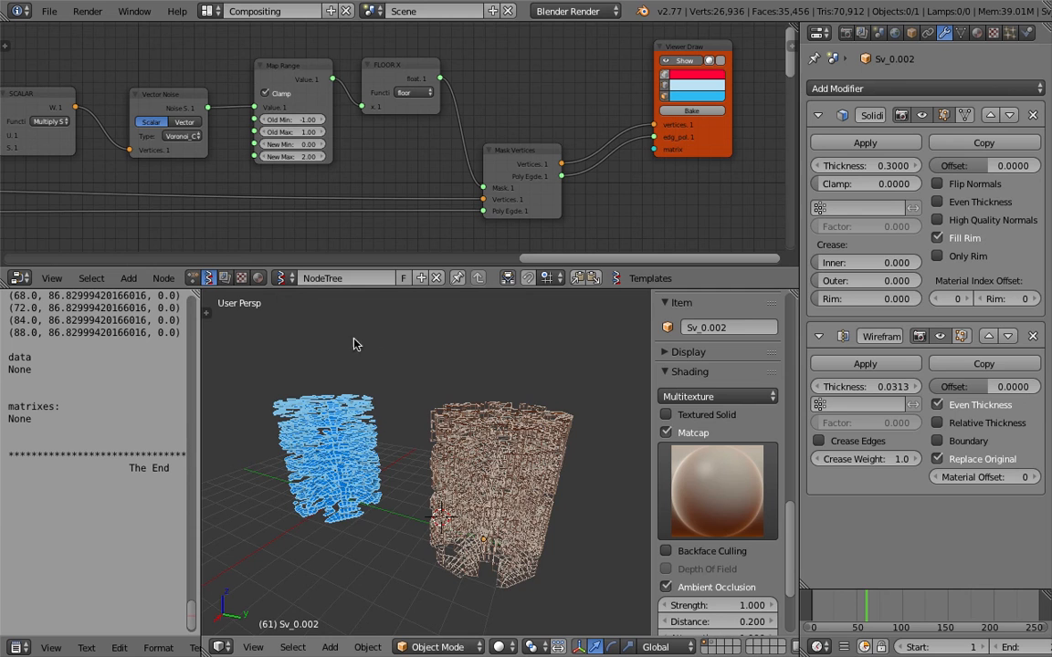
Examine the vector noise masking node chain and compare the blue preview with the baked wireframe mesh
scroll(230, 154, "down", 3)
middle_click_drag(231, 153, 307, 128)
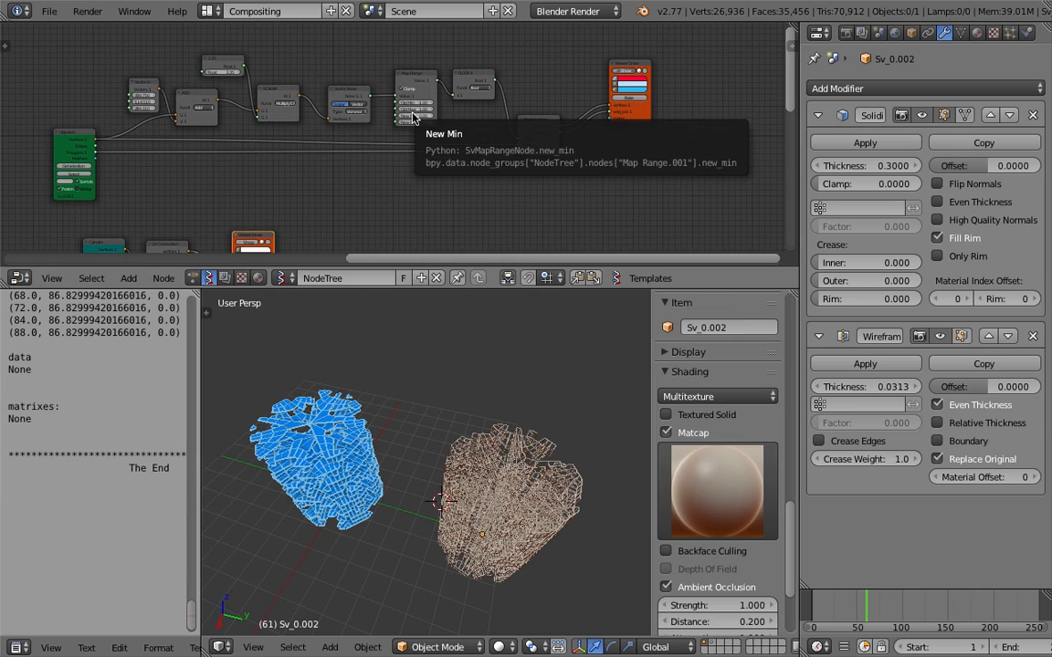
middle_click_drag(358, 498, 448, 394)
scroll(459, 416, "up", 4)
scroll(470, 428, "down", 2)
middle_click_drag(456, 210, 489, 196)
scroll(481, 200, "up", 3)
scroll(447, 201, "down", 4)
middle_click_drag(437, 155, 449, 94)
scroll(392, 106, "up", 3)
scroll(341, 117, "down", 1)
Look over the earlier Cross Section node group and inspect the masked preview from several angles
middle_click_drag(244, 139, 439, 24)
middle_click_drag(294, 179, 535, 166)
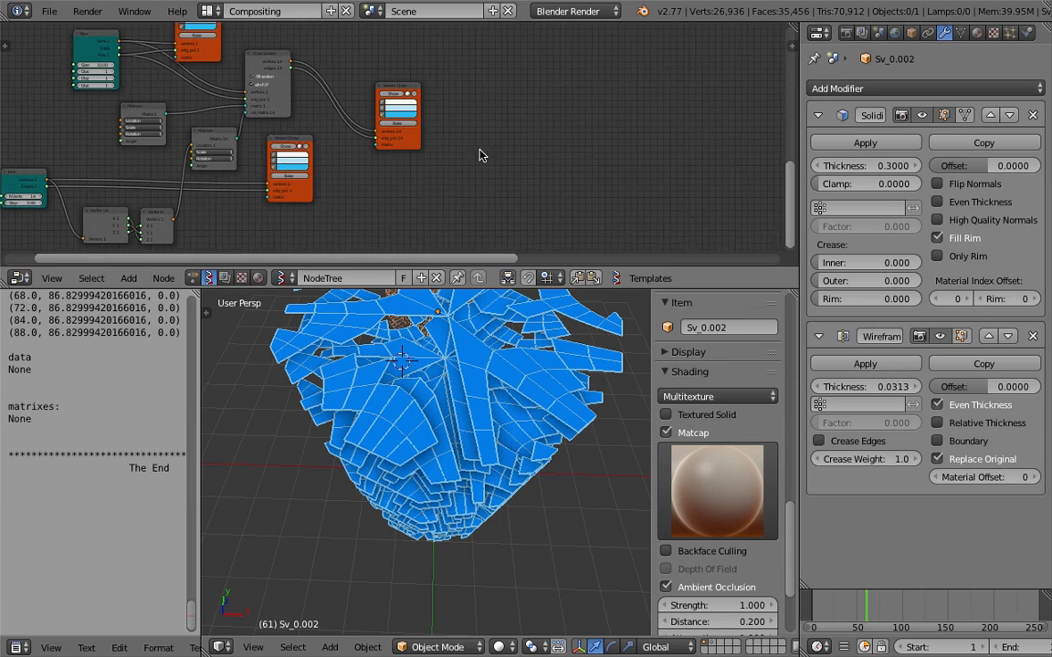
middle_click_drag(404, 166, 506, 136)
scroll(509, 162, "down", 2)
middle_click_drag(464, 168, 514, 181)
middle_click_drag(397, 370, 440, 337)
scroll(402, 206, "down", 2)
mouse_move(397, 211)
middle_mouse_down()
mouse_move(395, 203)
mouse_move(389, 227)
middle_mouse_up()
middle_click_drag(439, 402, 454, 484)
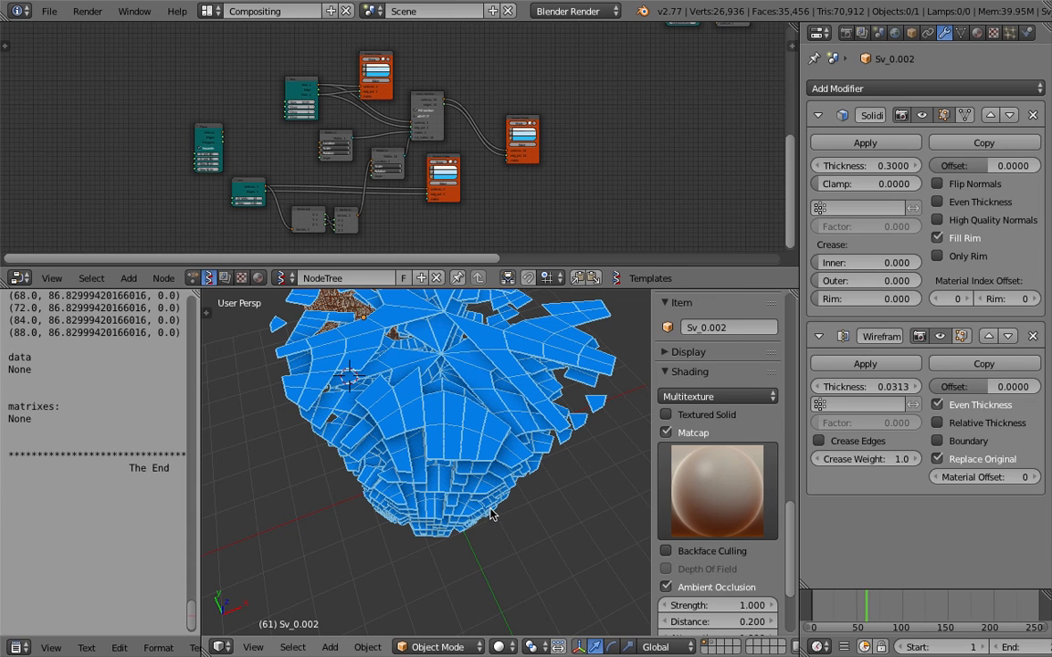
middle_click_drag(485, 514, 437, 461)
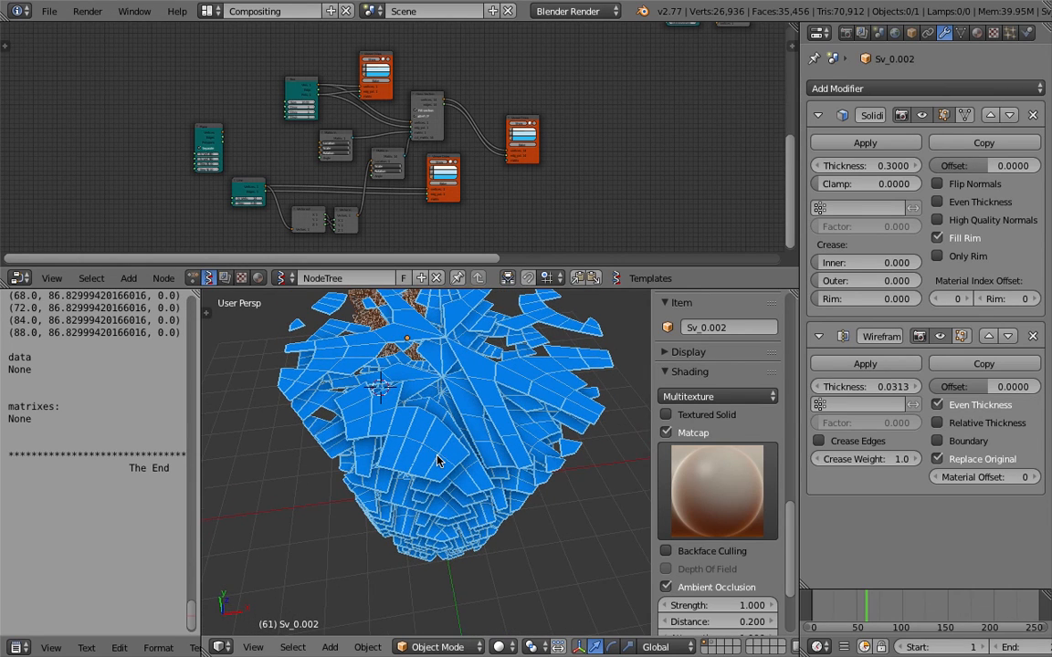